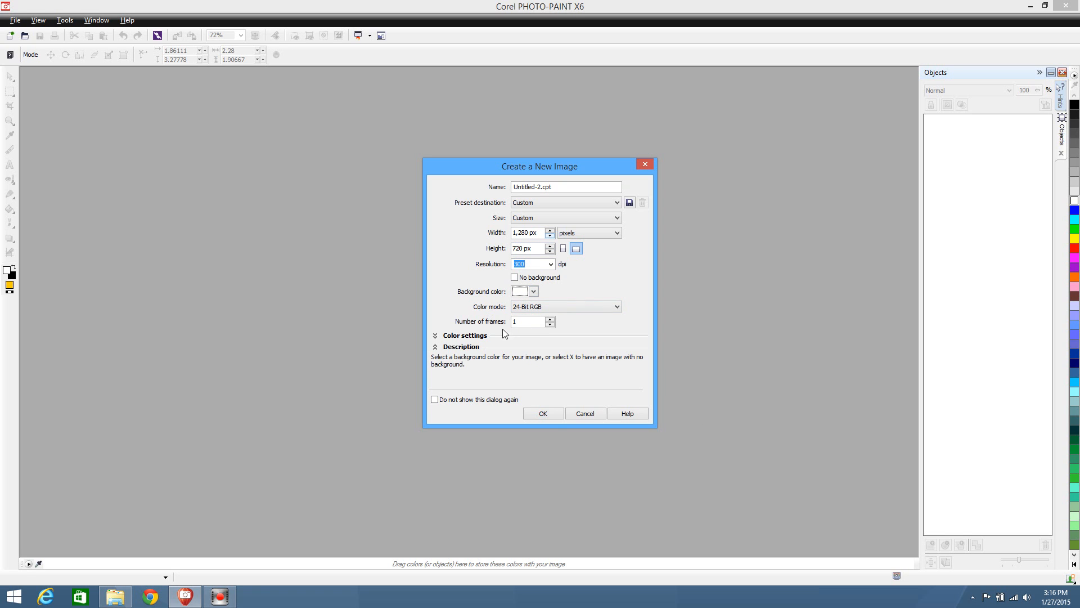
Create a 1280 × 720 px, 24-bit RGB image with a white background and enlarge its window beyond the canvas edges
left_click(551, 413)
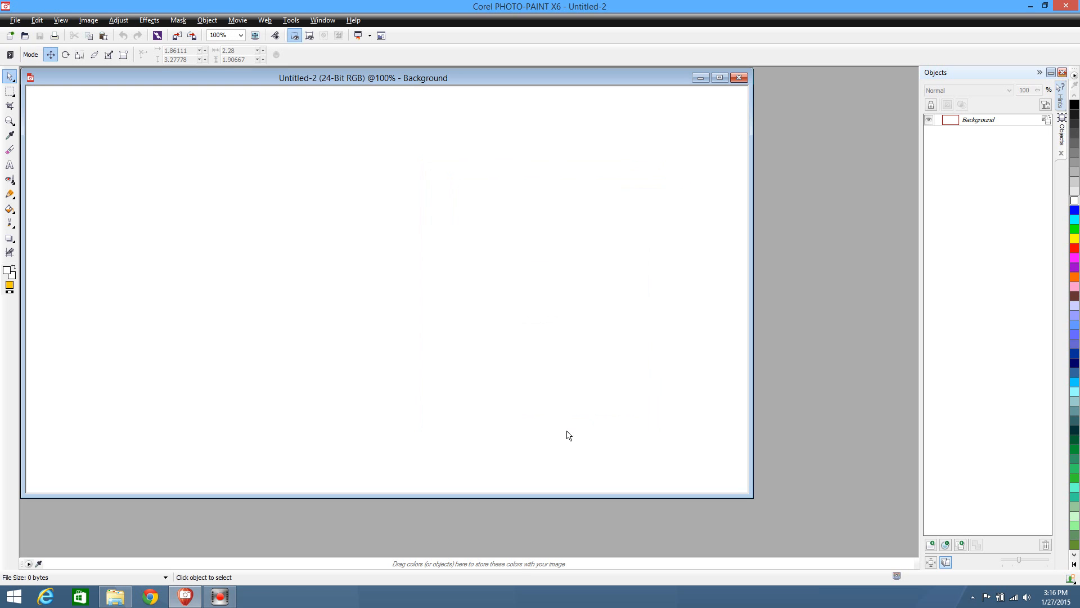
left_click_drag(626, 78, 663, 93)
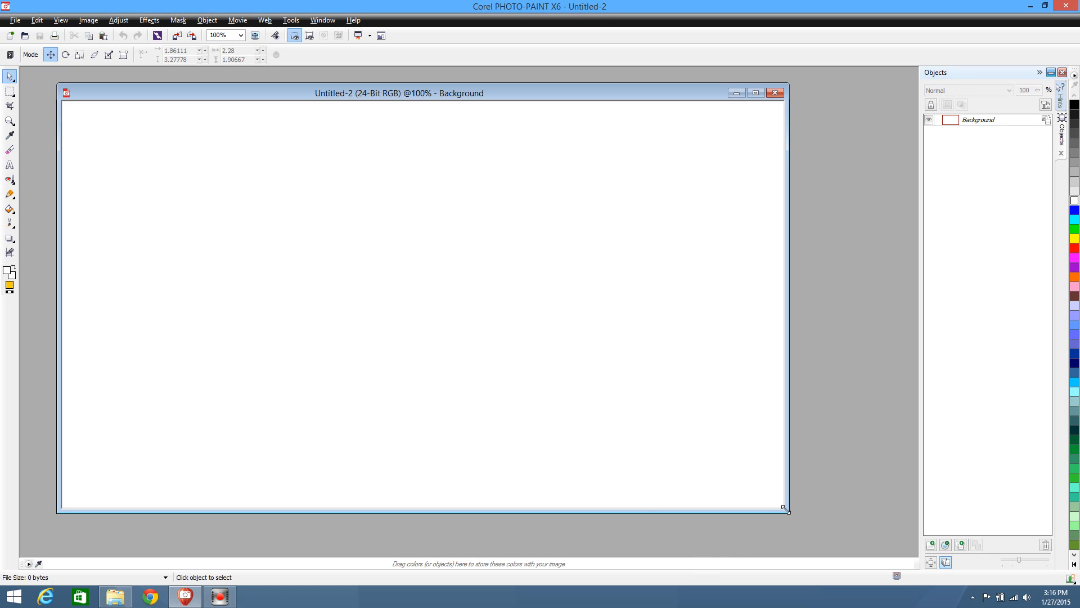
left_click_drag(786, 509, 857, 546)
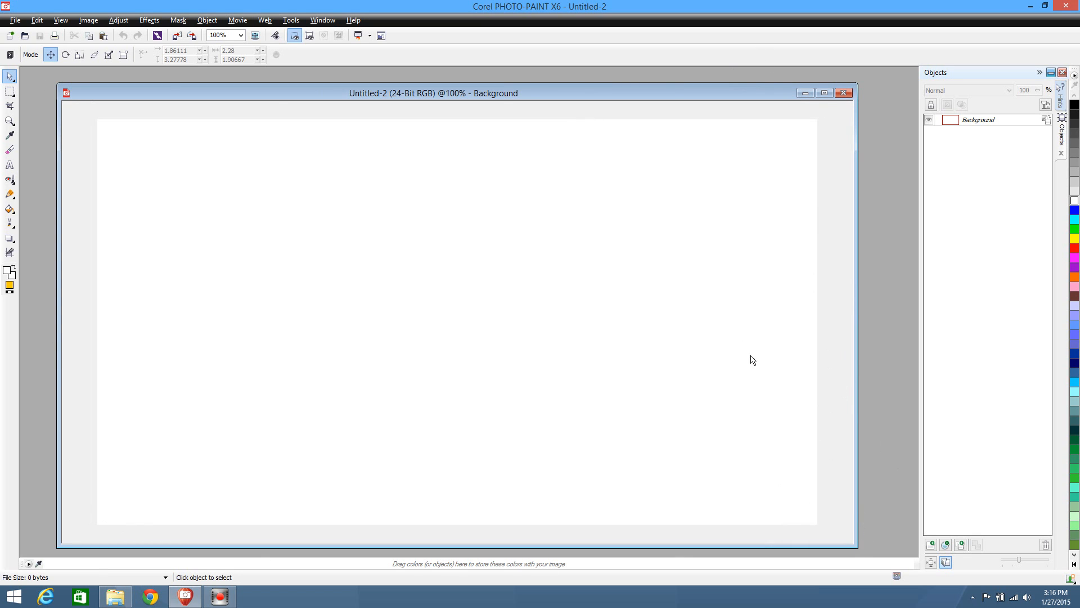
mouse_move(857, 546)
left_mouse_down()
mouse_move(796, 518)
mouse_move(832, 528)
mouse_move(861, 554)
left_mouse_up()
mouse_move(493, 96)
left_mouse_down()
mouse_move(482, 73)
mouse_move(486, 83)
left_mouse_up()
left_click_drag(468, 536, 472, 556)
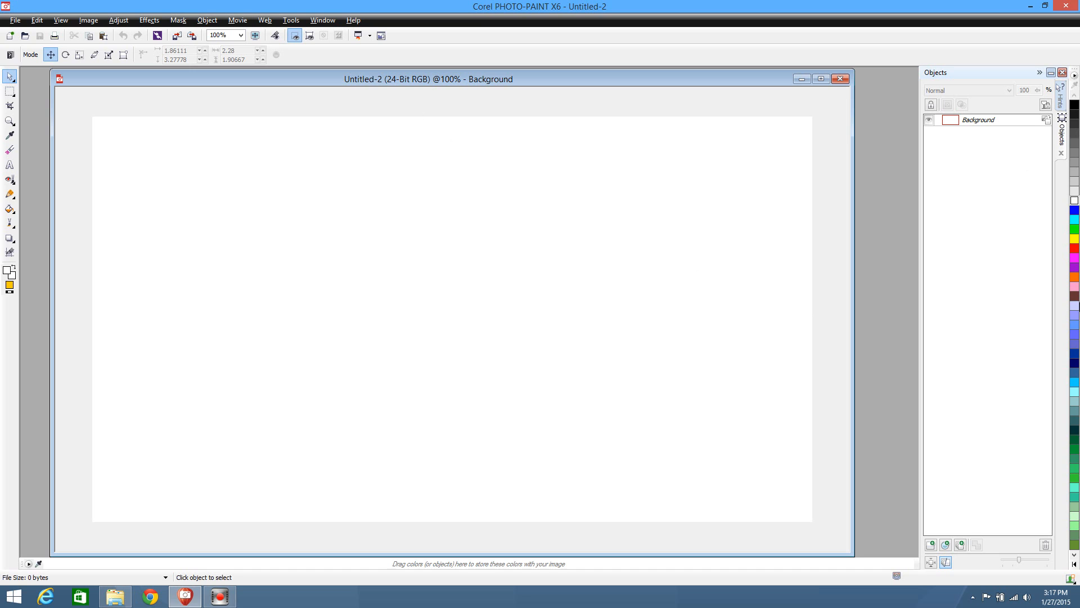
Cover the whole canvas with a cyan rectangle and merge it into the background
left_click(1074, 220)
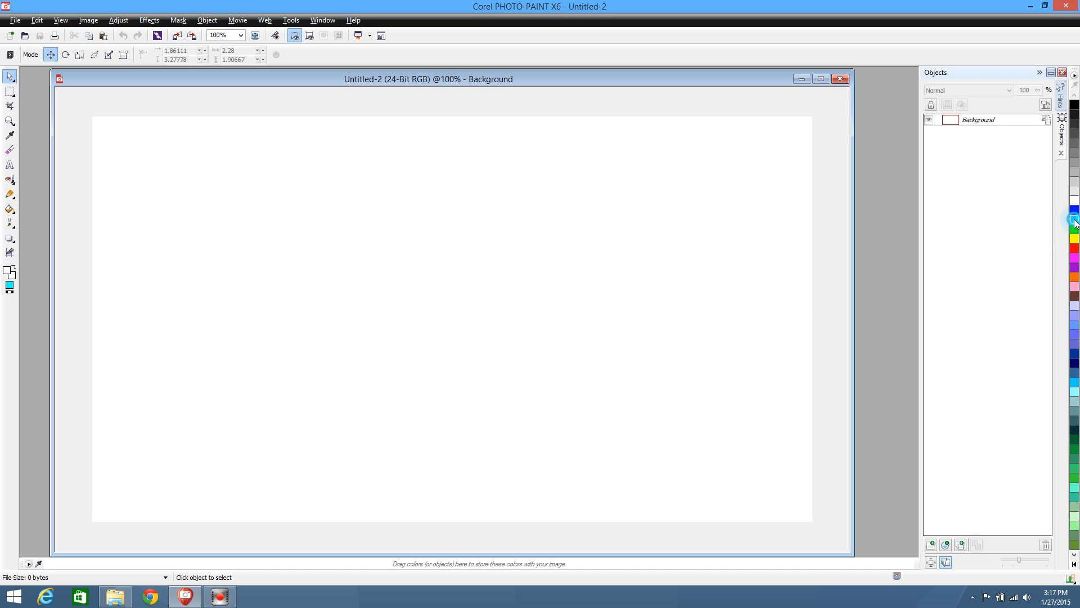
left_click(10, 194)
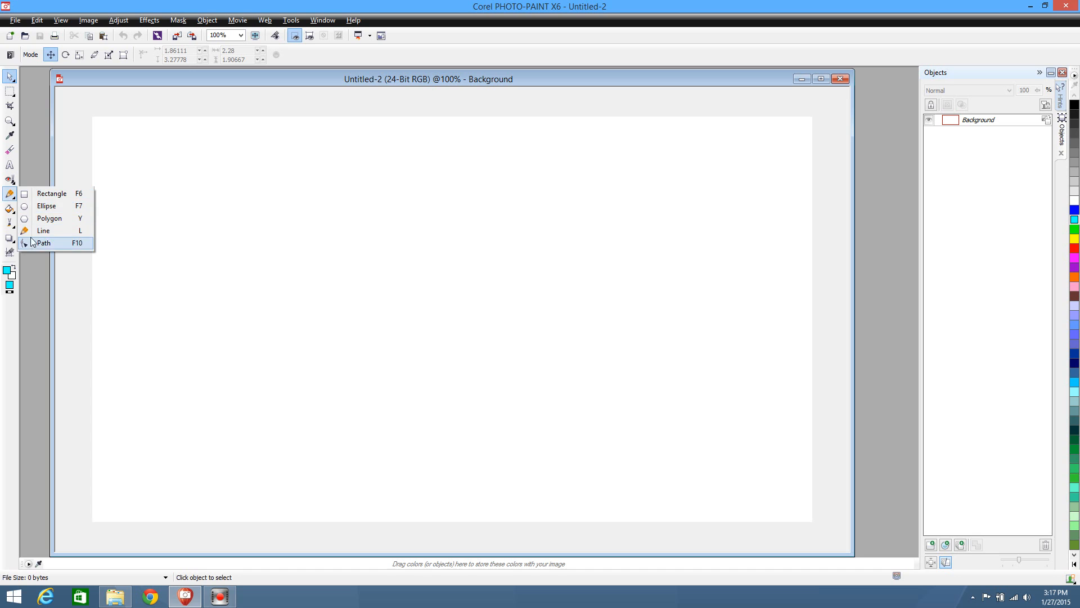
left_click(32, 195)
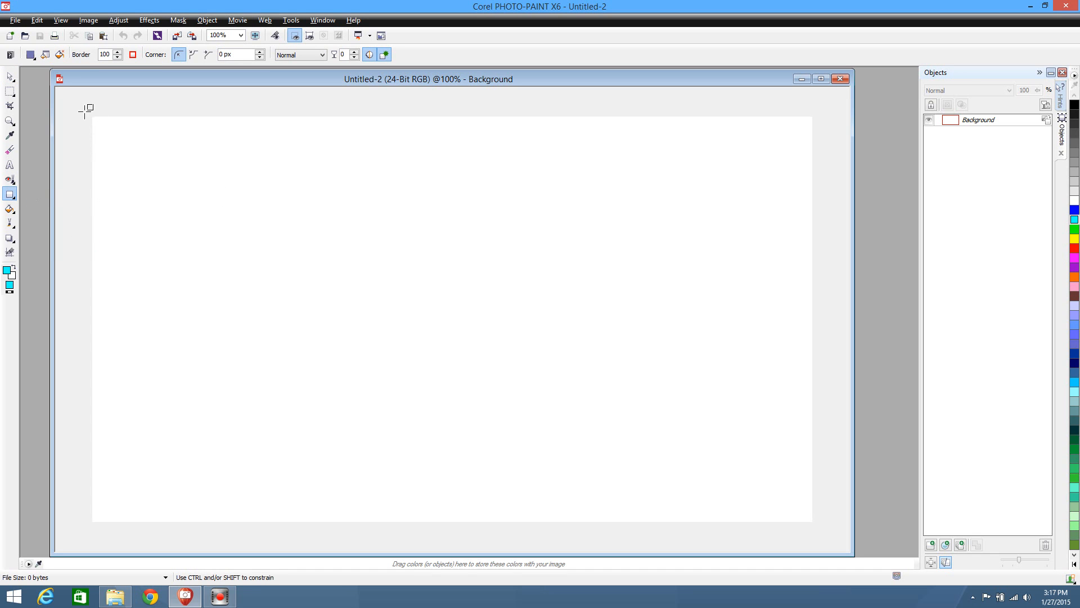
left_click_drag(81, 108, 824, 534)
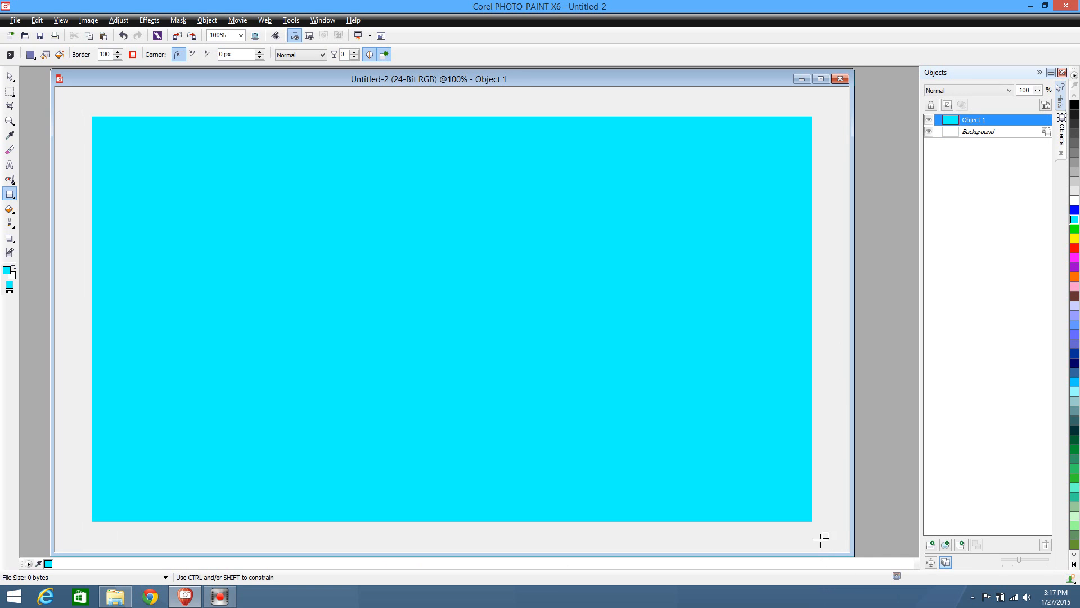
left_click(10, 79)
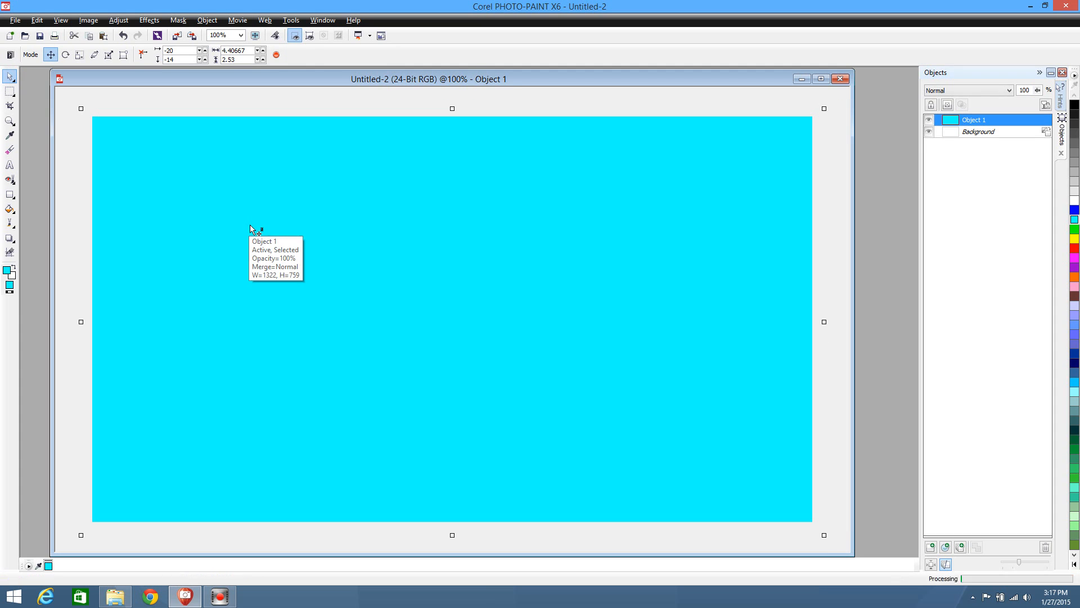
key("ctrl+Down")
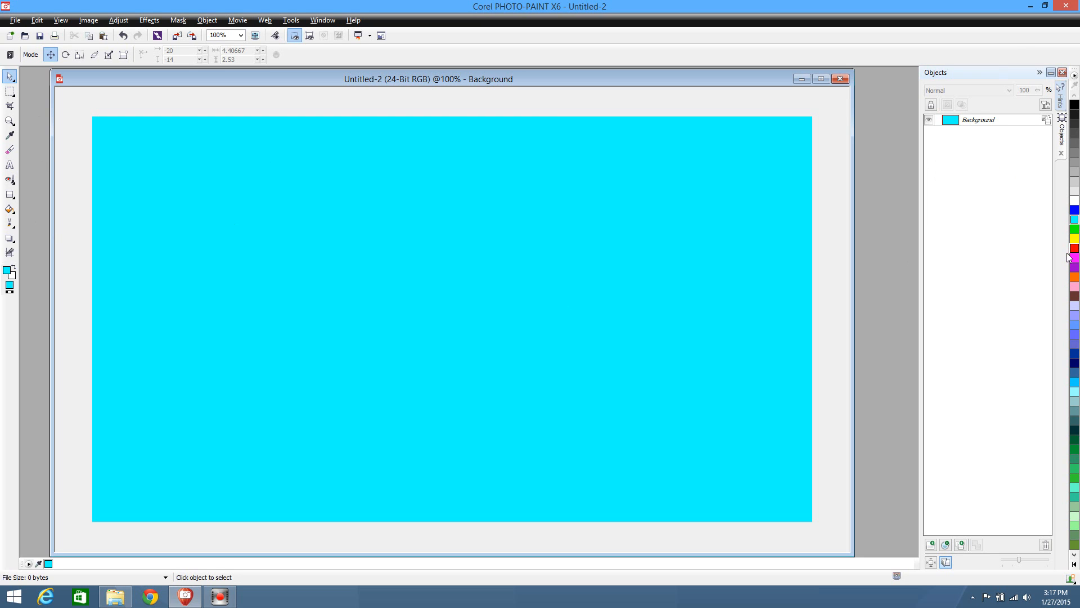
Draw a green rectangle about 1337 × 363 px across the canvas's lower half and merge it into the background
left_click(1074, 230)
left_click(10, 194)
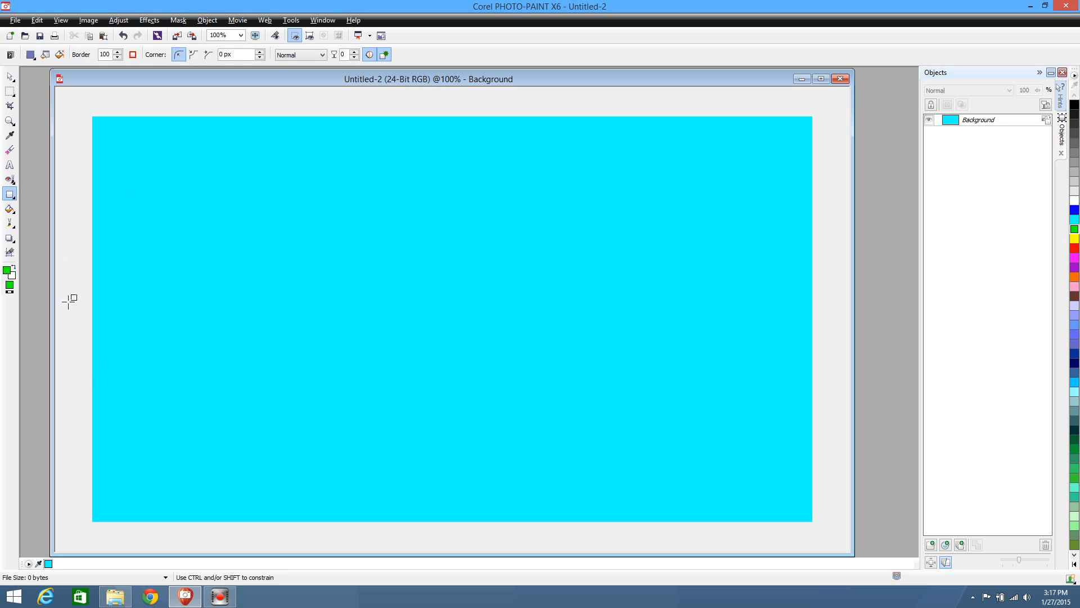
left_click_drag(77, 531, 828, 328)
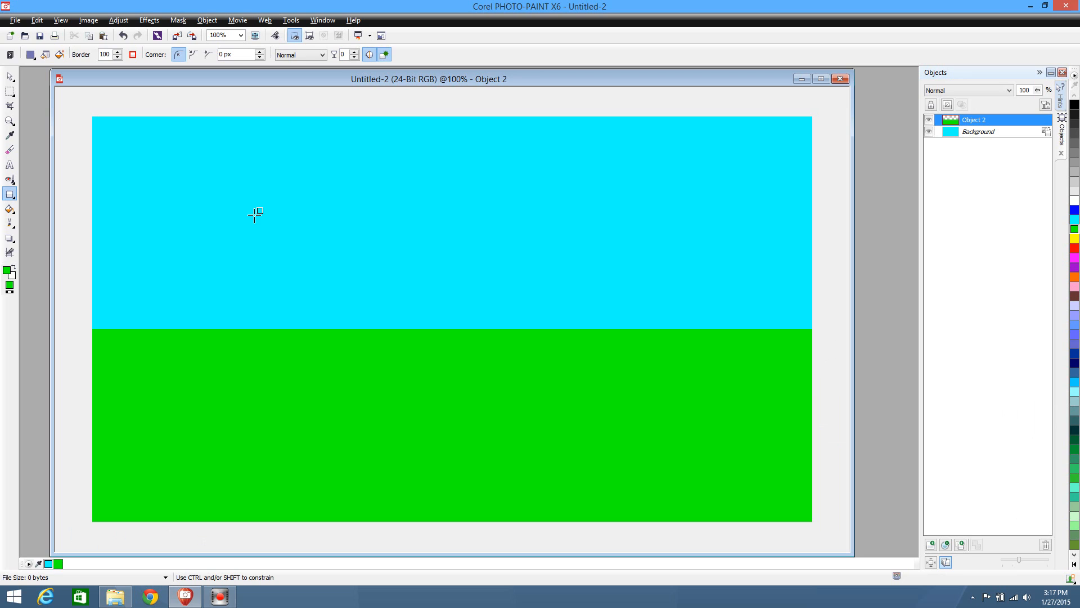
left_click(9, 76)
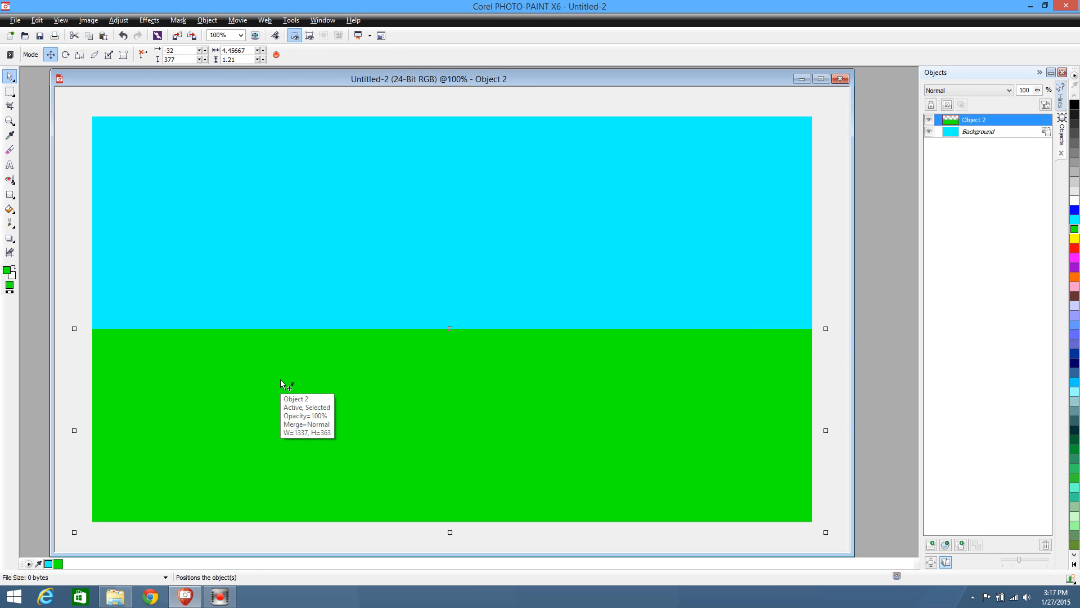
key("ctrl+Down")
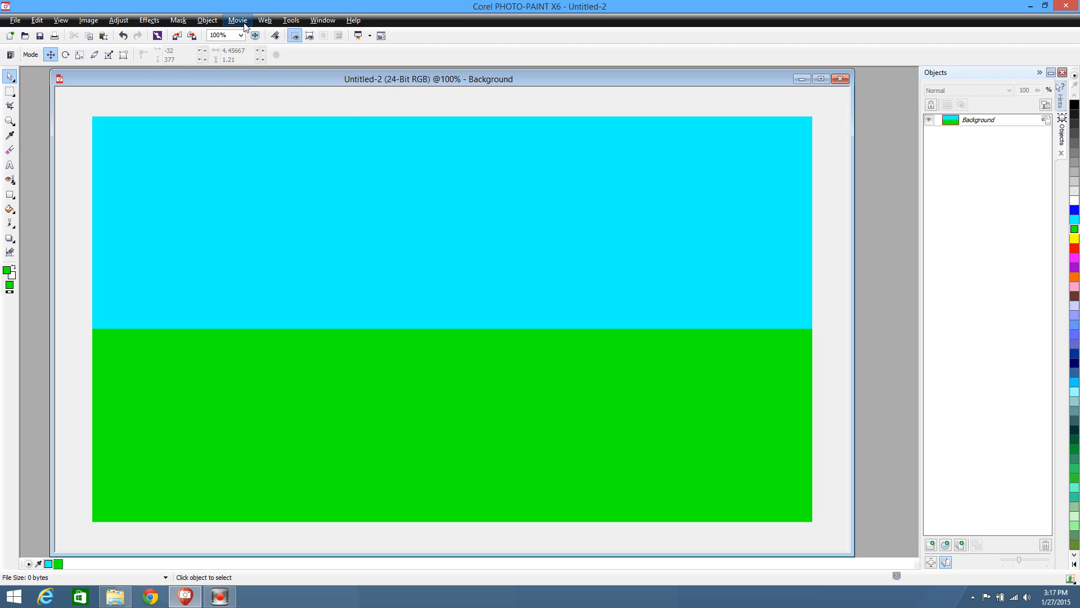
Create a movie from the current sky-and-grass document
left_click(237, 20)
left_click(254, 35)
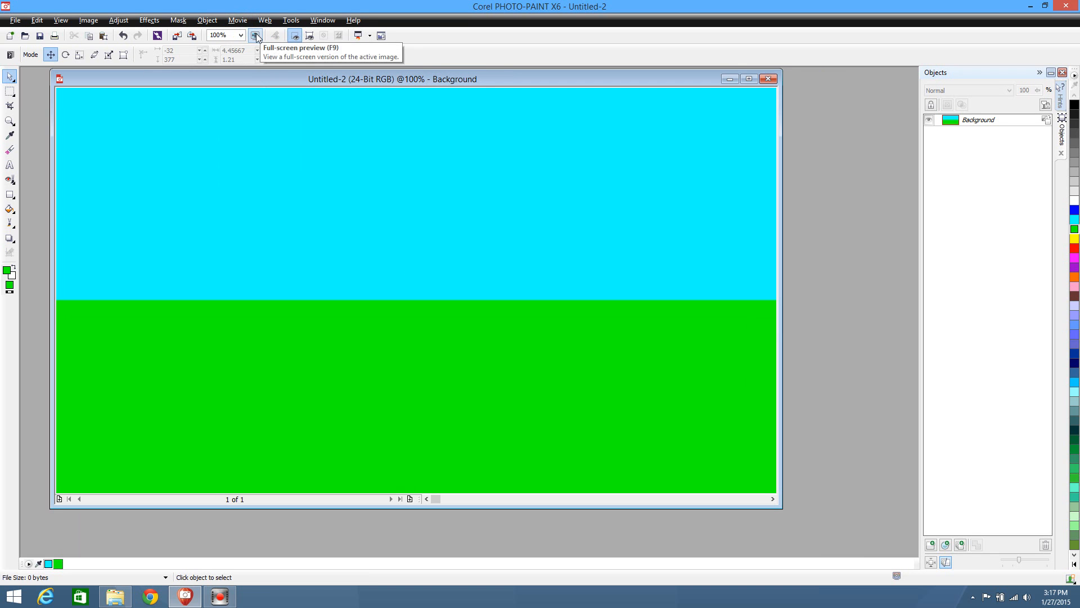
left_click(239, 21)
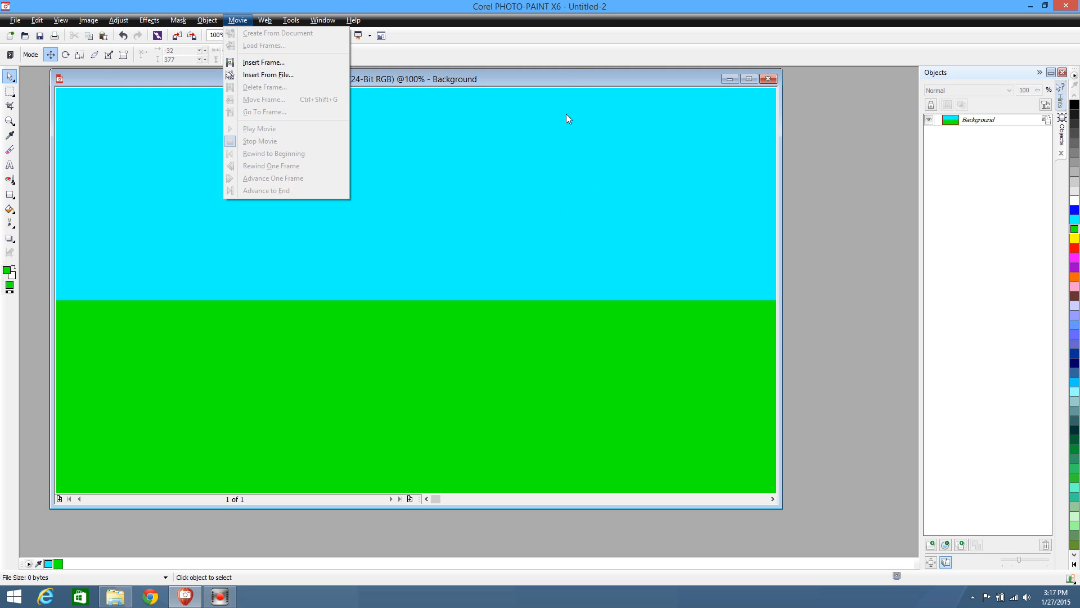
left_click(565, 77)
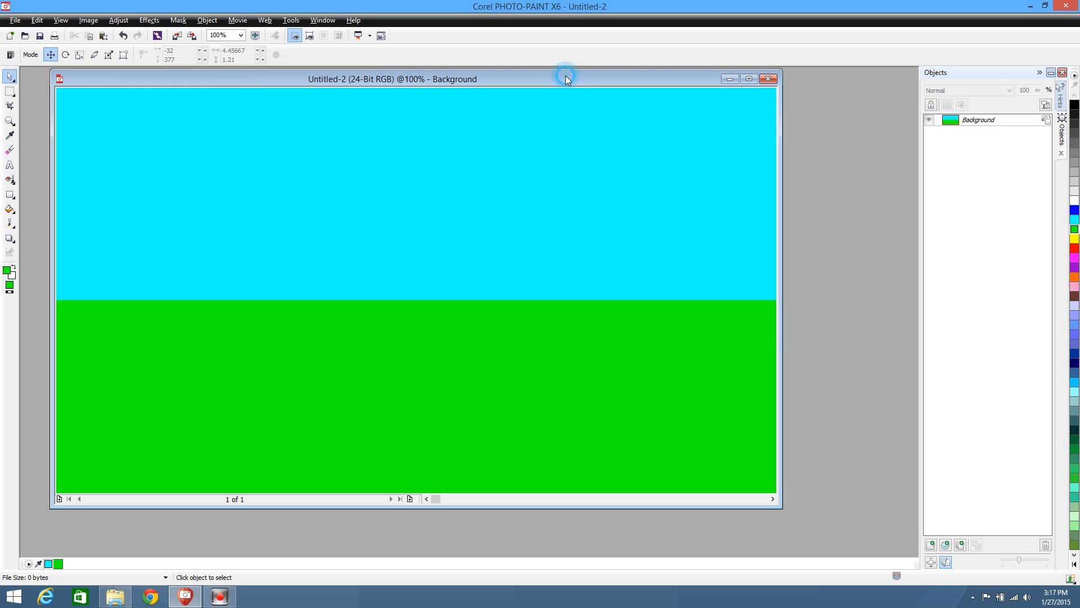
Insert 30 frames after frame 1, each copying the current frame
left_click(409, 499)
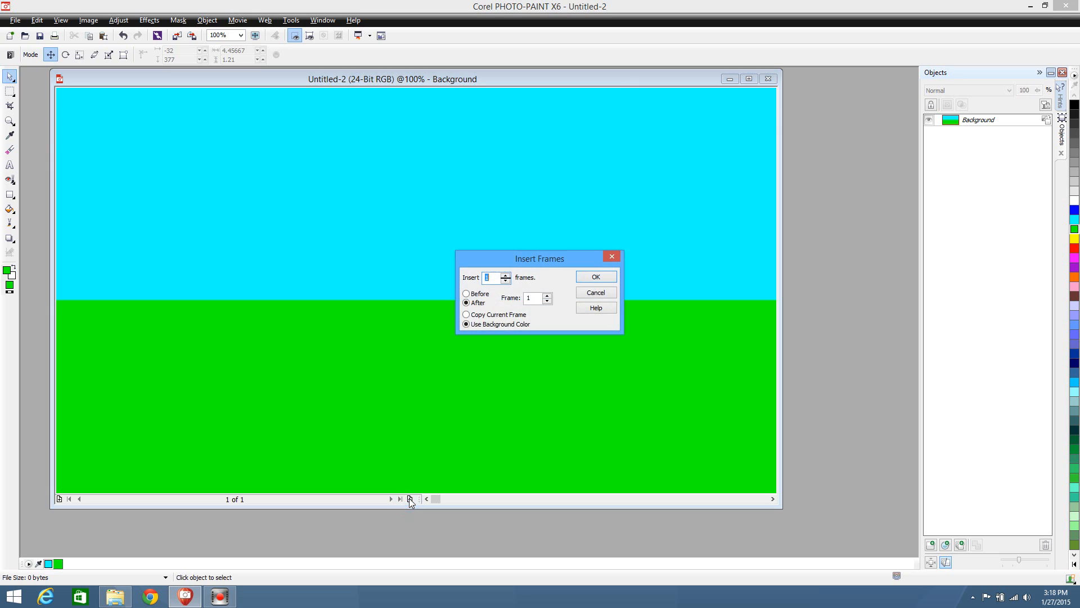
left_click(472, 315)
double_click(495, 277)
type("30")
key("Return")
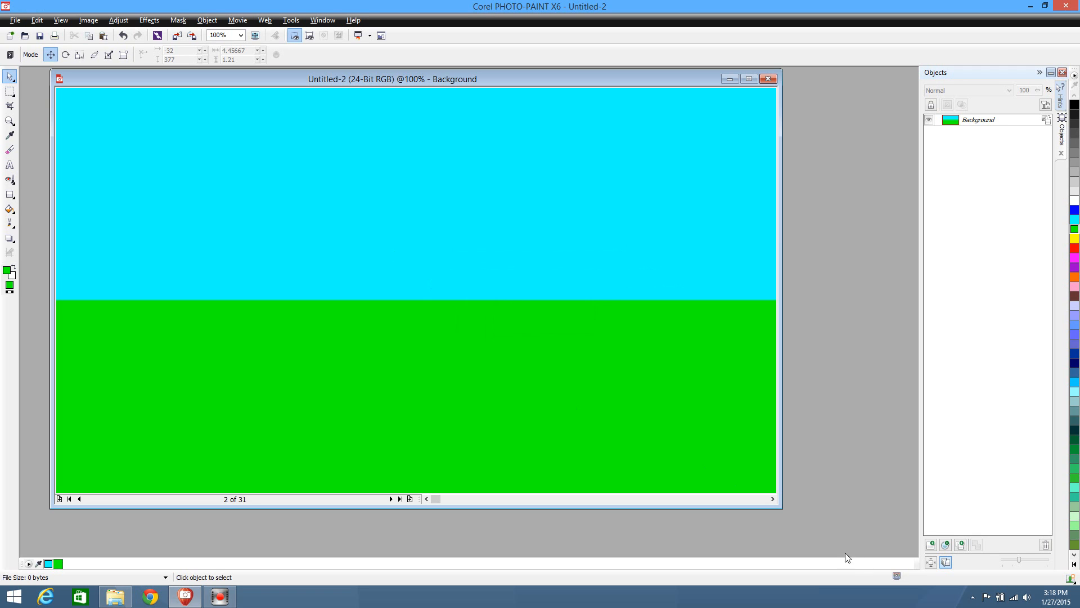
On frame 2, draw an upright orange ellipse about 0.87 × 1.06 inches with a black border of 5, reaching just below the horizon
left_click_drag(777, 505, 820, 523)
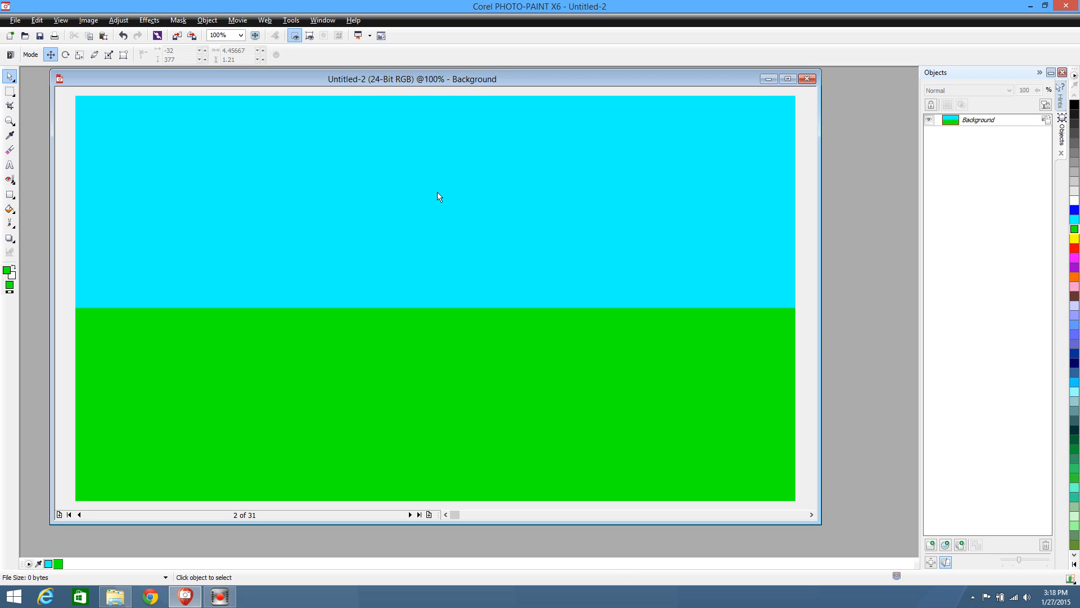
left_click(10, 194)
left_click(28, 206)
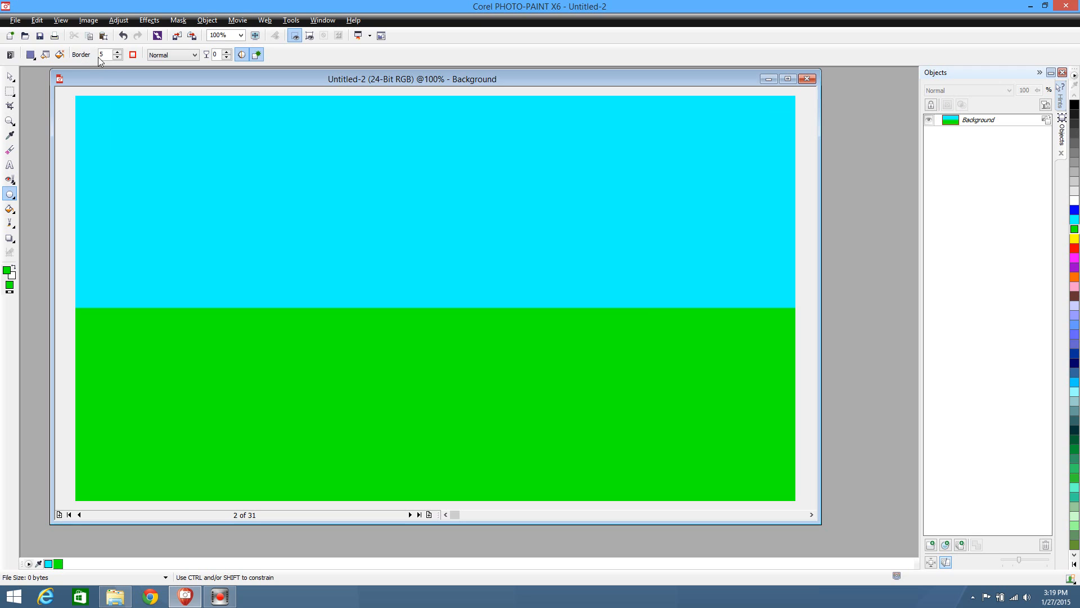
left_click(1075, 104)
left_click(1075, 555)
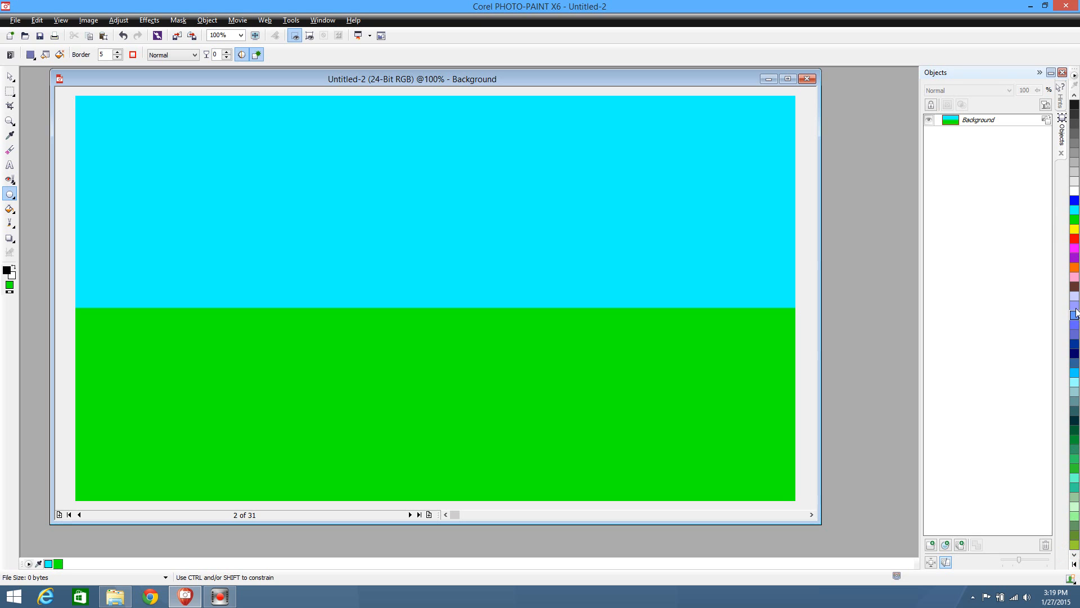
left_click(1074, 564)
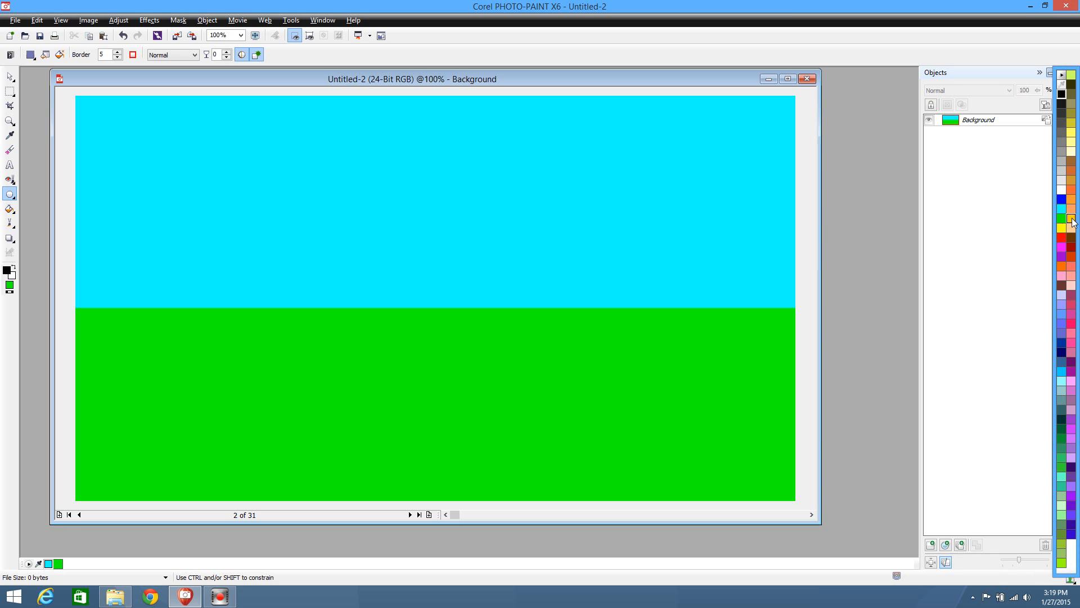
left_click(1071, 200)
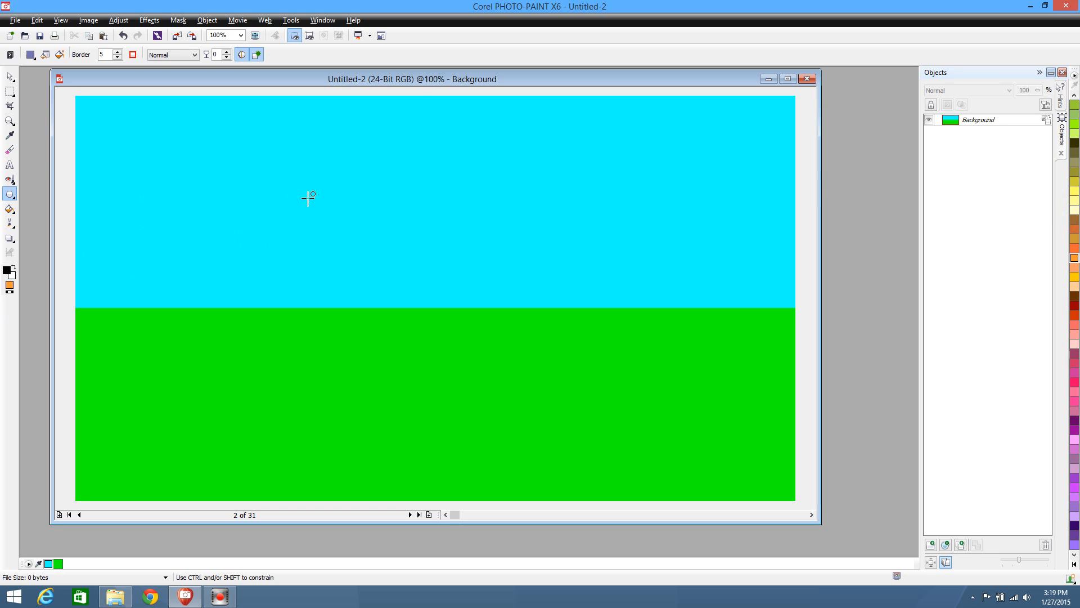
left_click_drag(320, 141, 405, 283)
left_click_drag(405, 283, 464, 320)
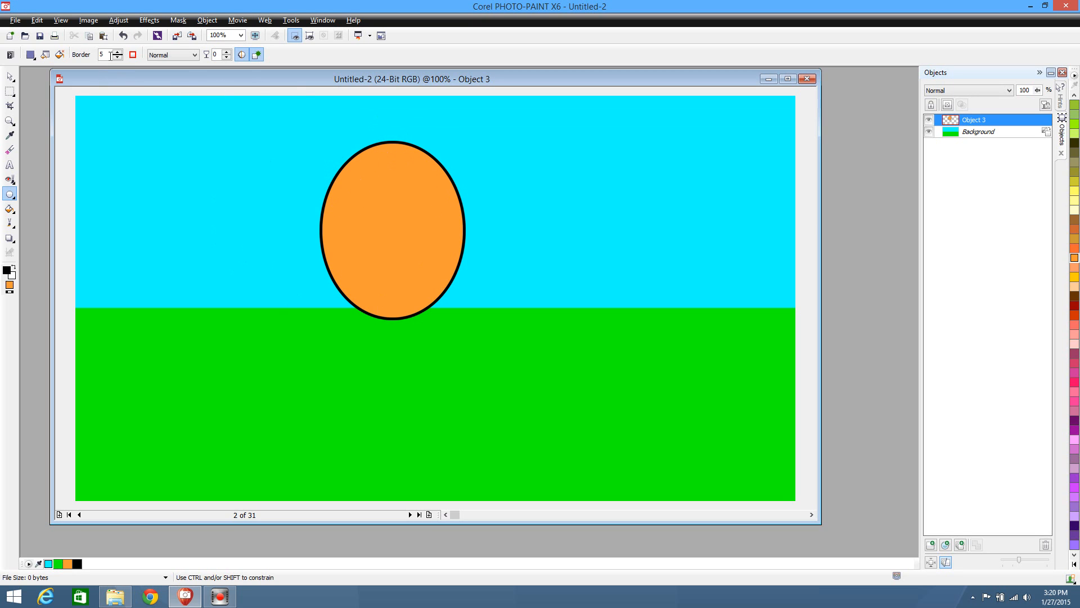
Draw a second orange ellipse about 263 × 346 px with border 0 beside the outlined one, and delete it
left_click_drag(109, 55, 55, 53)
type("0")
key("Return")
left_click_drag(552, 154, 701, 350)
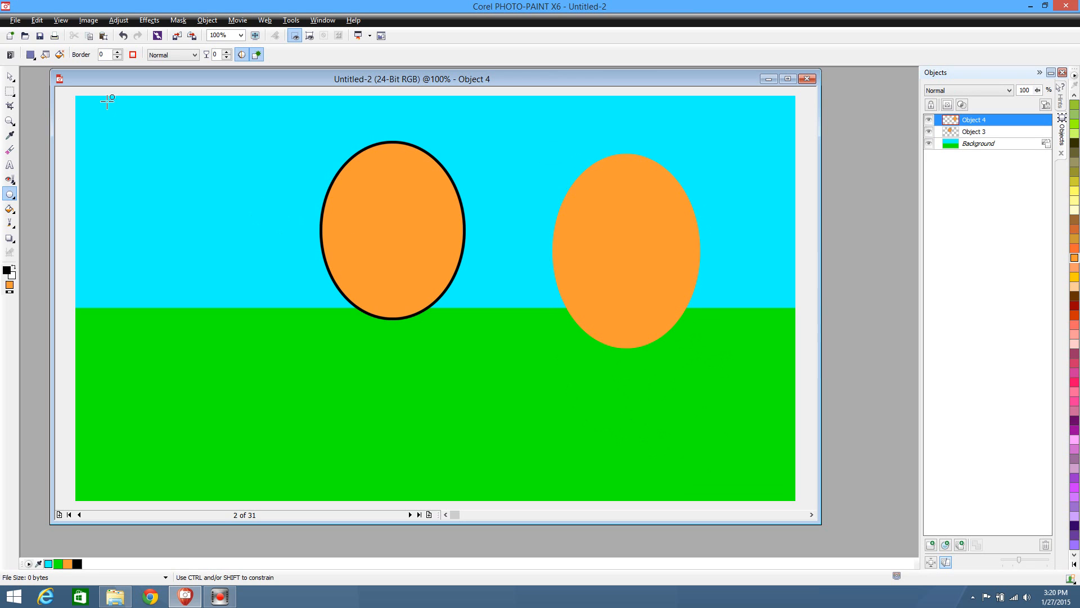
left_click(9, 76)
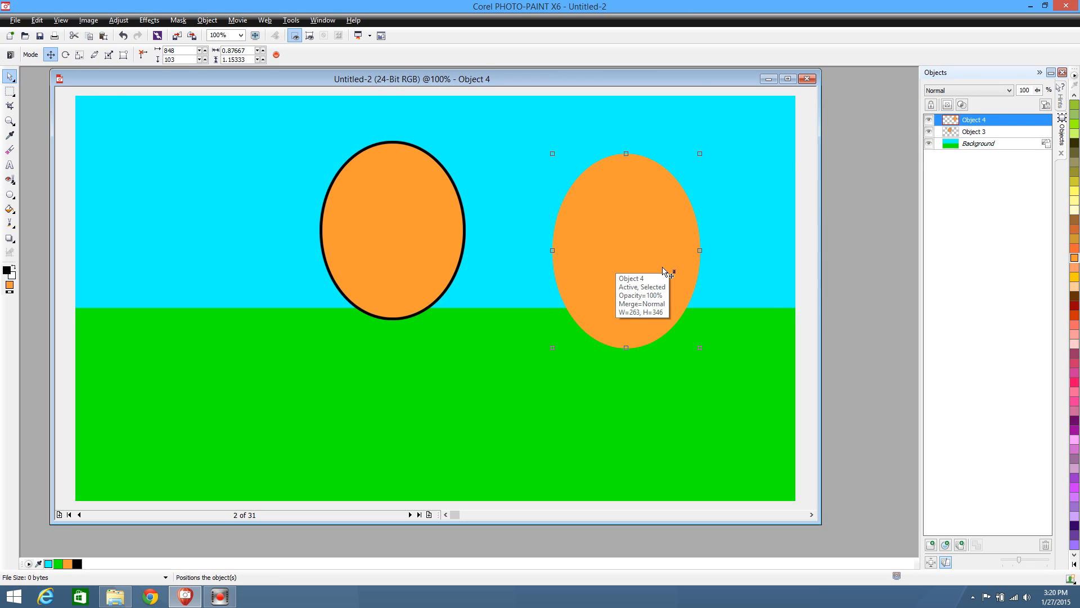
key("Delete")
Shift the outlined ellipse slightly left, select its orange fill with the Magic Wand Mask, and paste a copy as a new object
left_click_drag(428, 248, 416, 249)
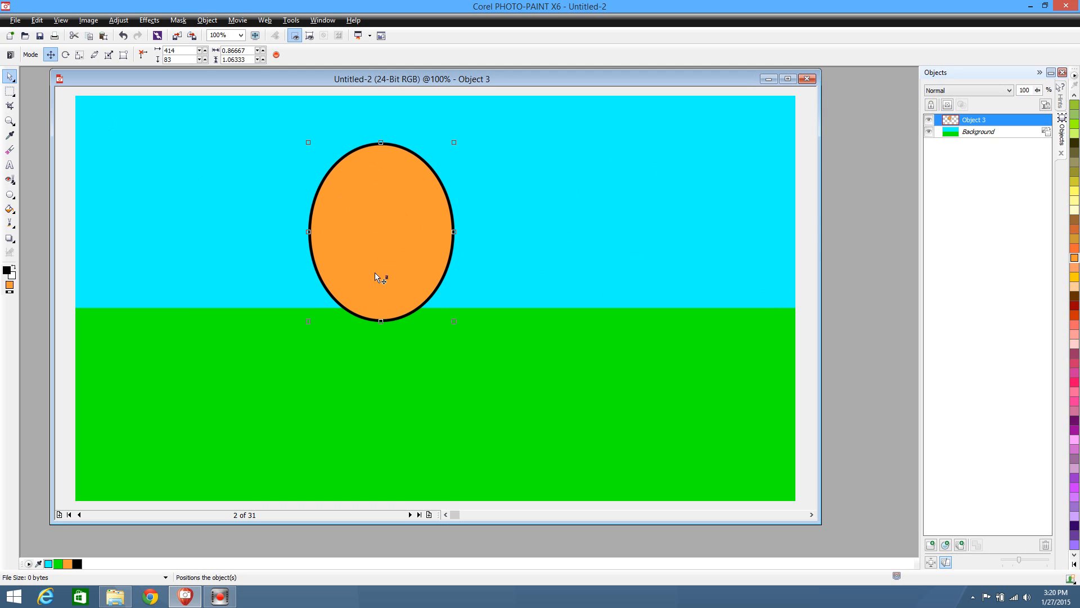
left_click(12, 94)
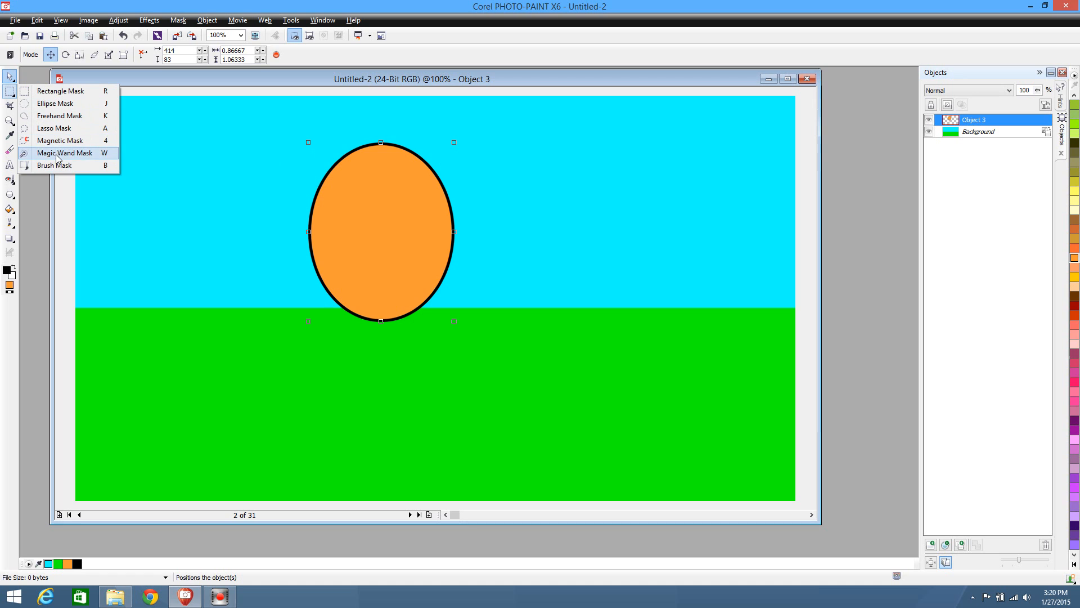
left_click(23, 153)
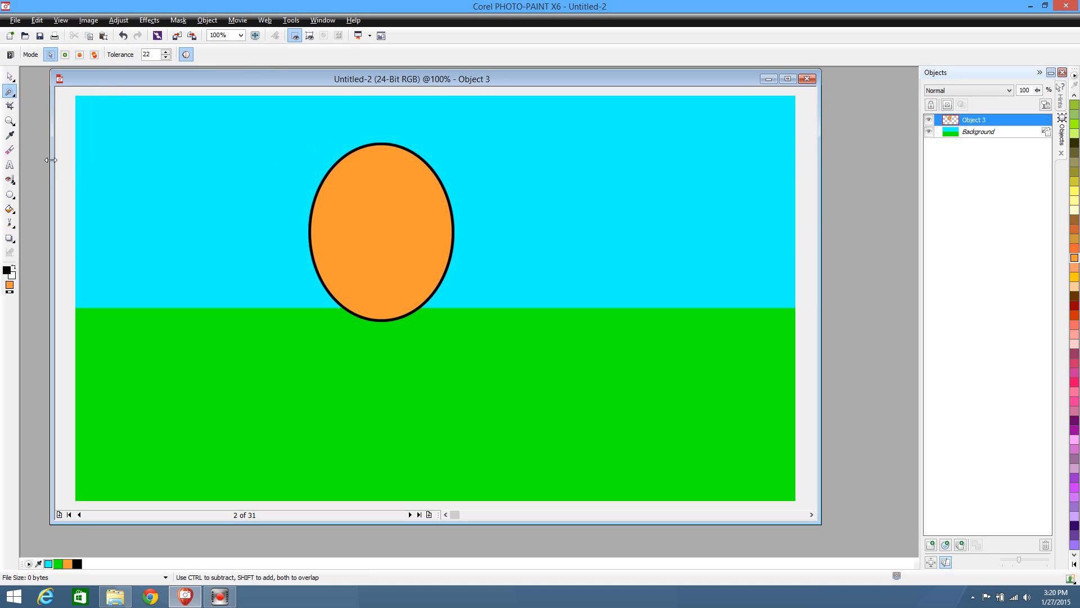
left_click(377, 221)
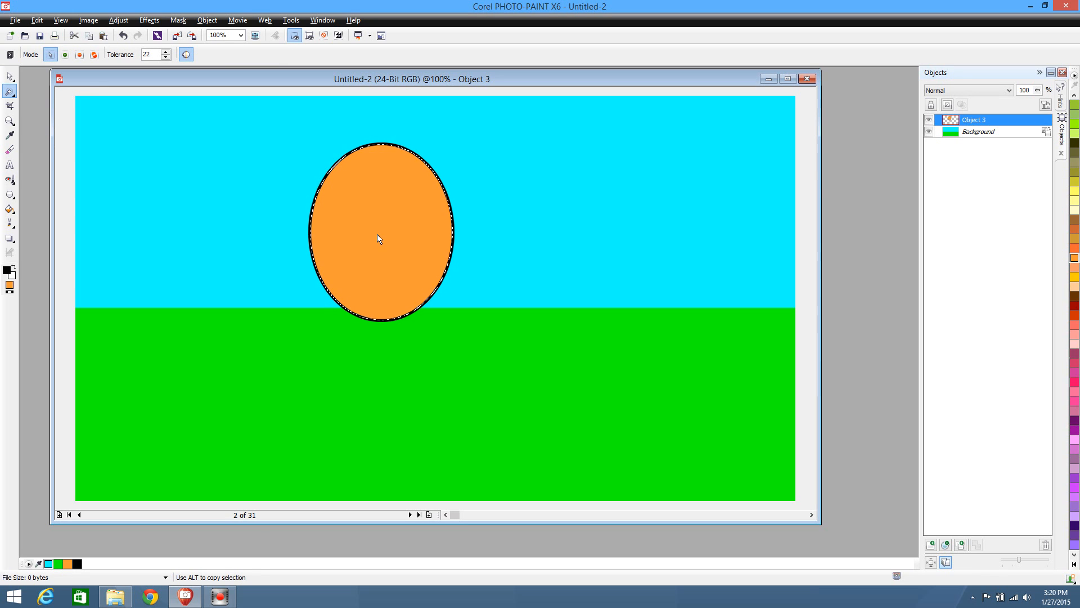
key("ctrl")
key("ctrl+c")
key("ctrl+v")
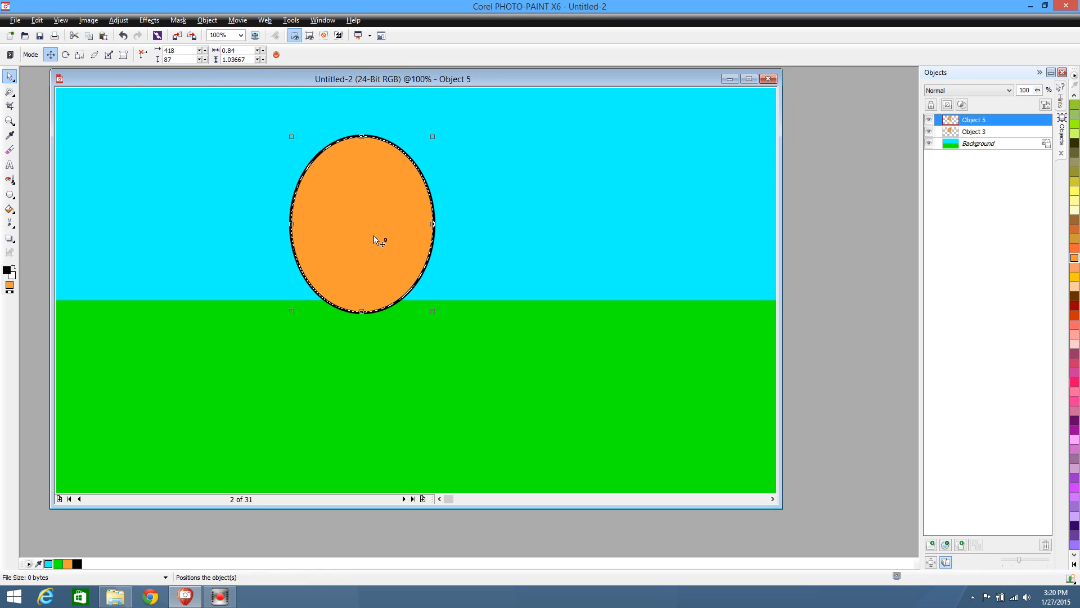
Clear the mask around the ellipse's orange fill using the Rectangle Mask tool
left_click(12, 93)
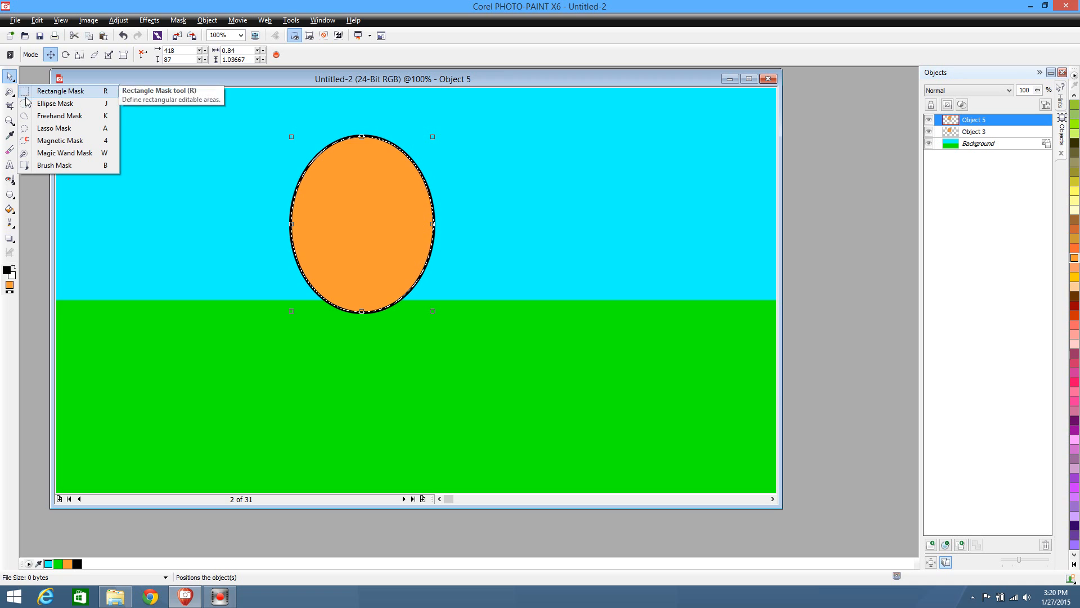
left_click(34, 91)
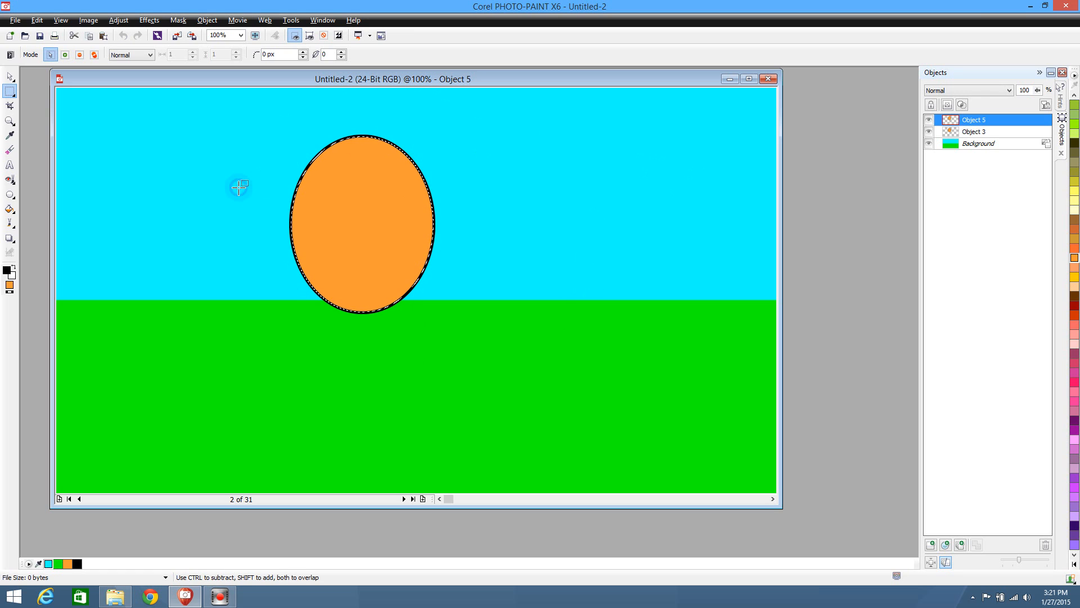
left_click(238, 187)
Move the copied orange fill to the right of the outlined ellipse, and undo the move
left_click(11, 73)
left_click_drag(370, 209, 497, 202)
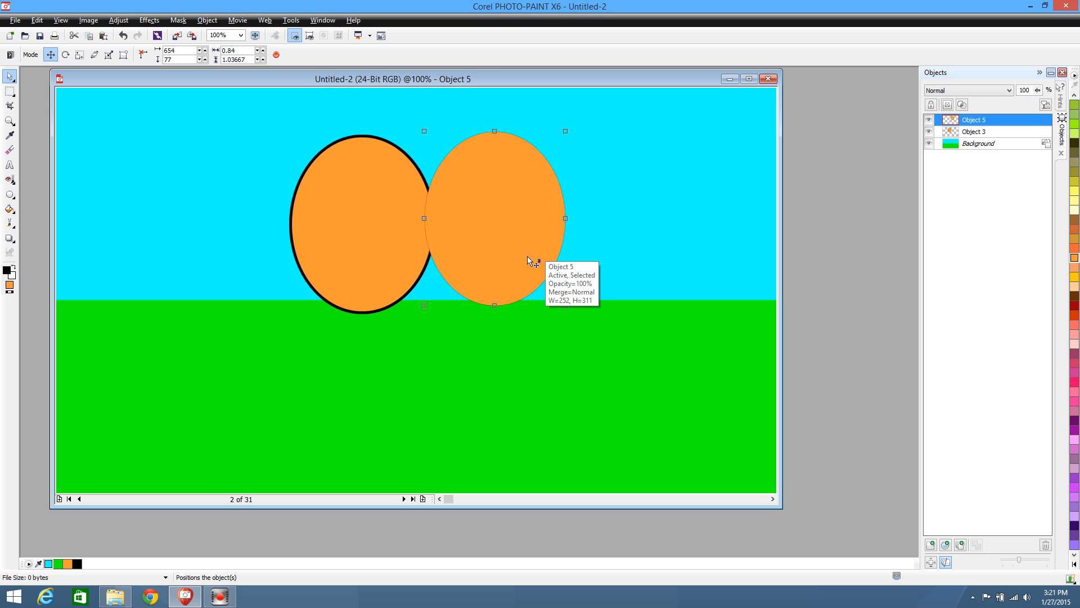
key("ctrl+z")
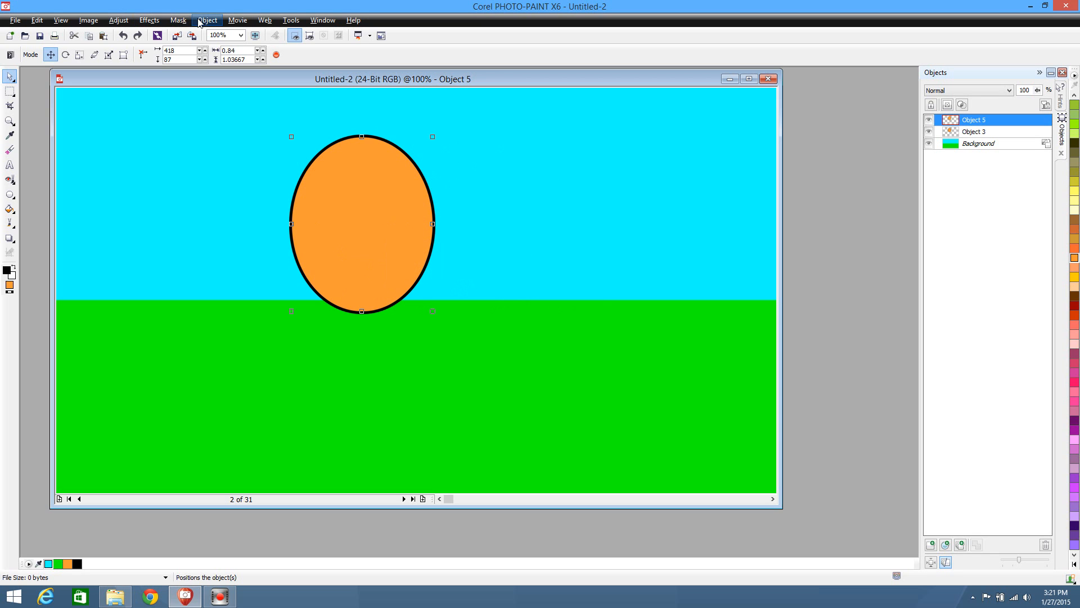
Start a Plastic texture effect on the copied orange fill with highlight 4, depth 6 and smoothness 95
left_click(149, 19)
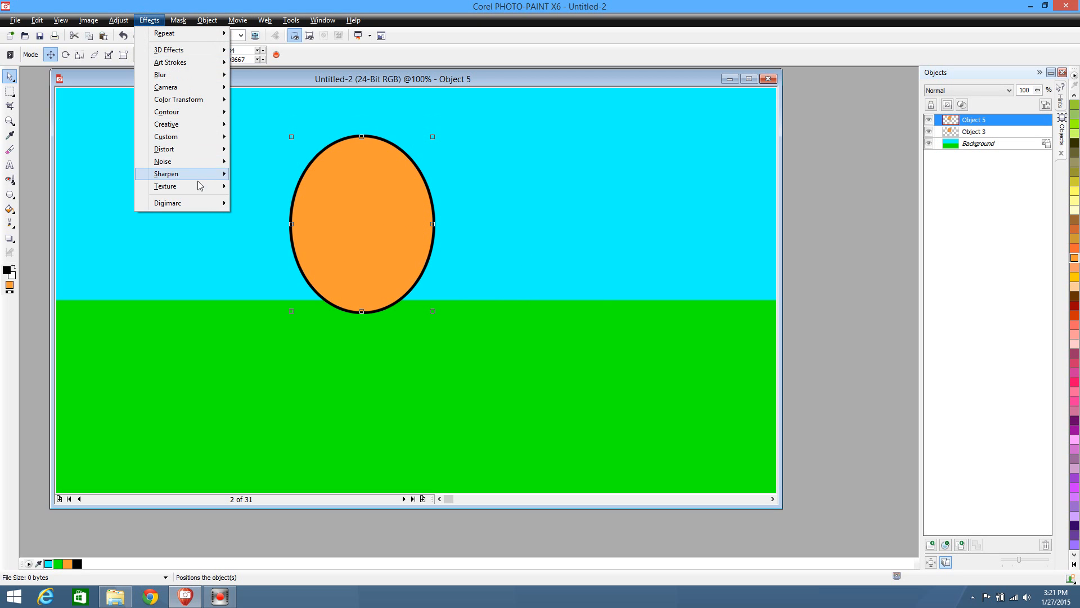
mouse_move(197, 183)
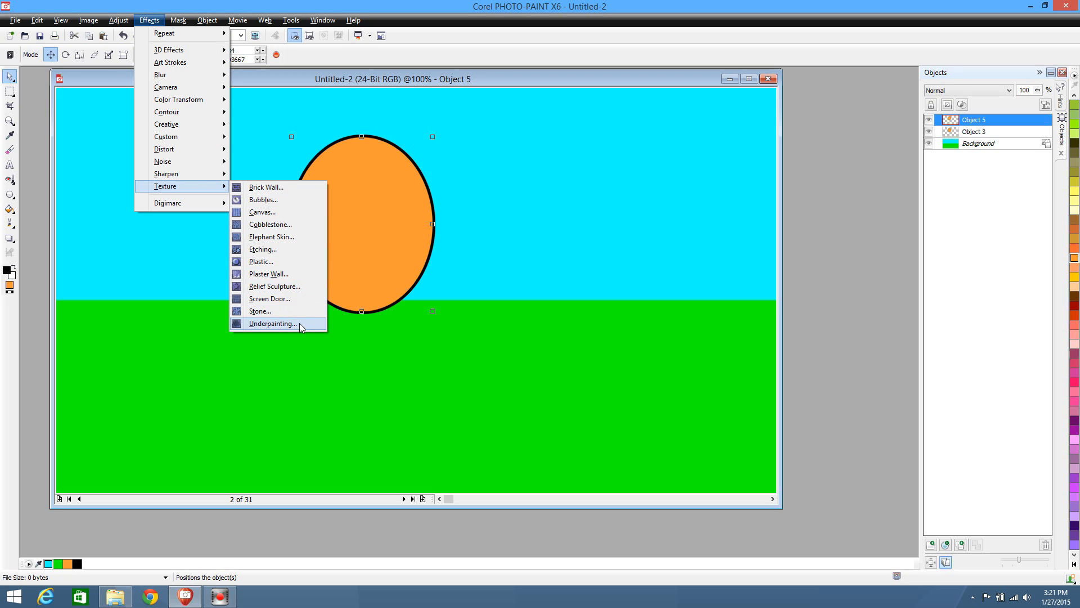
left_click(289, 261)
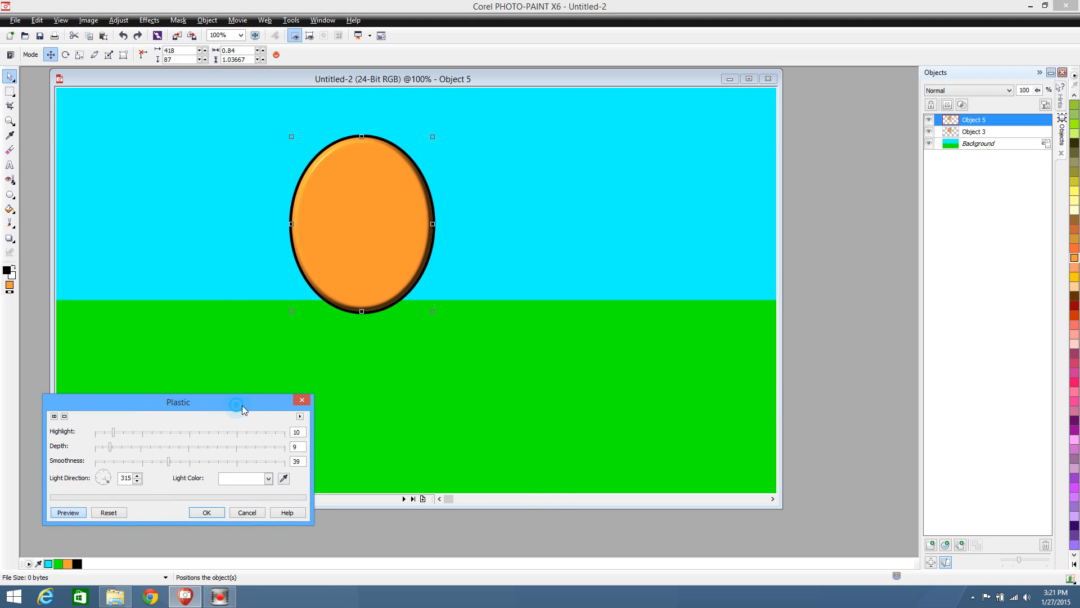
left_click_drag(239, 401, 482, 390)
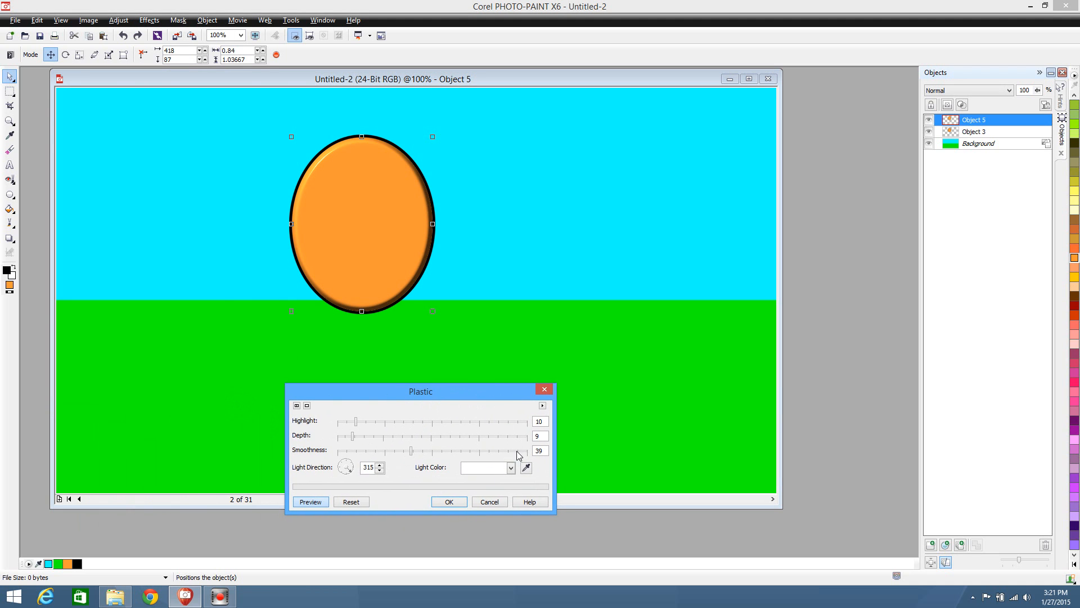
left_click(517, 451)
left_click(346, 423)
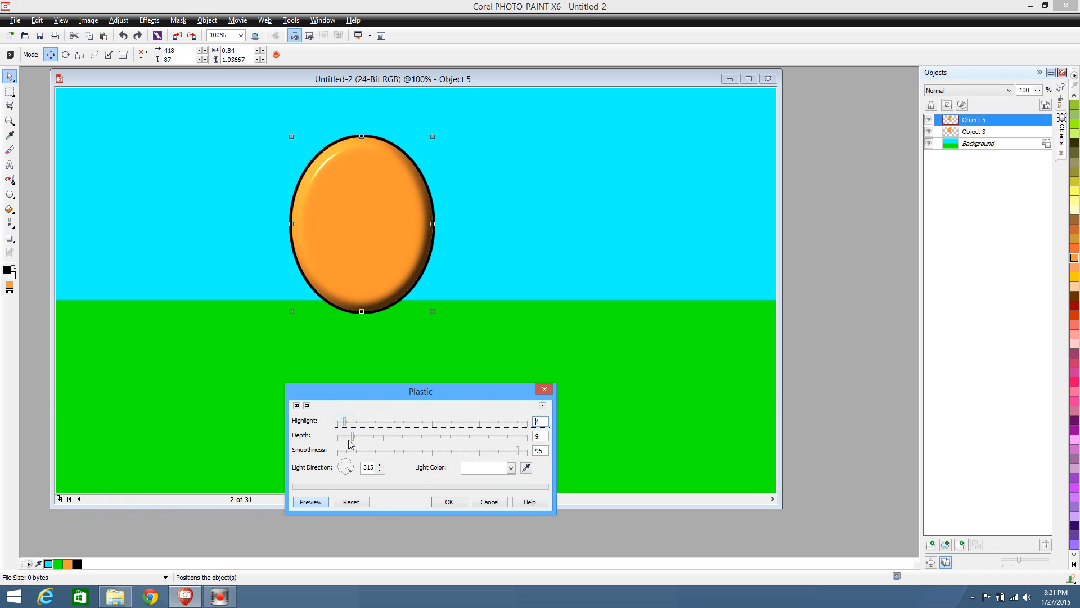
left_click(346, 436)
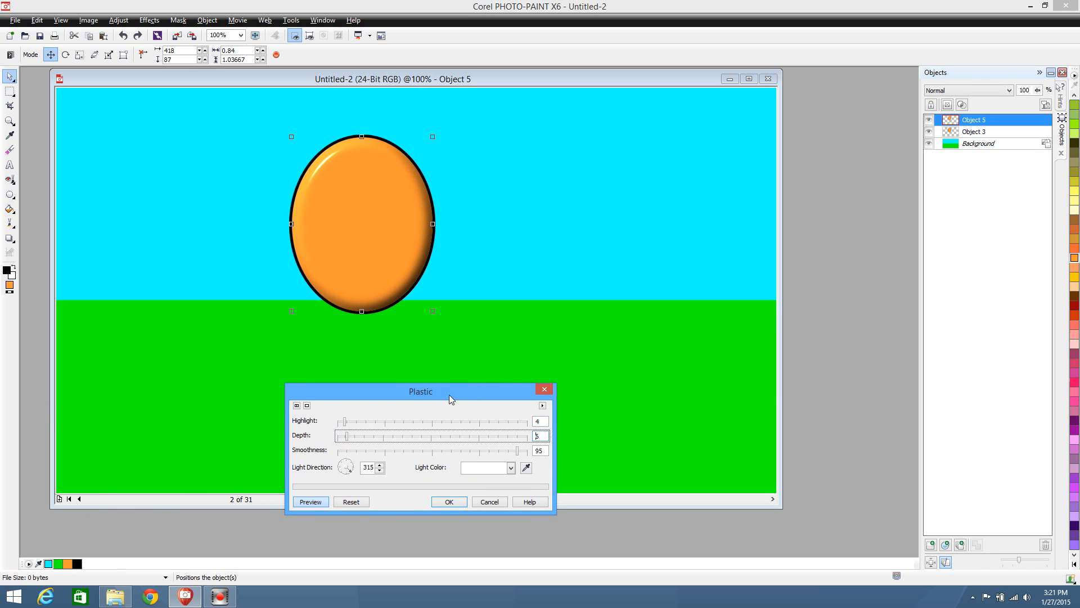
Try progressively stronger highlights for the Plastic effect, settling on 89
left_click_drag(454, 394, 458, 371)
left_click(384, 402)
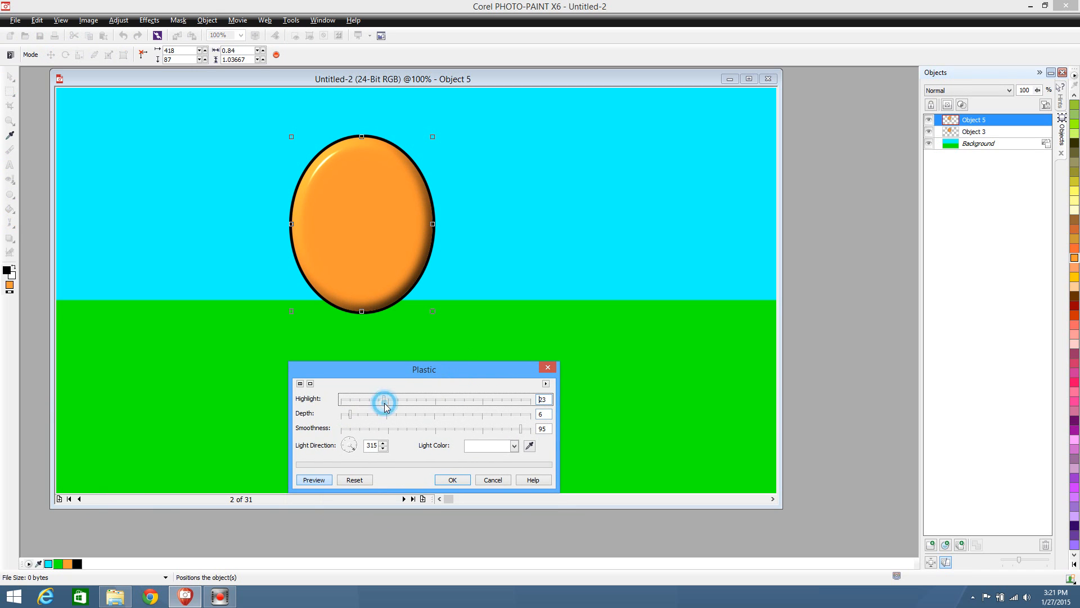
left_click(405, 402)
left_click(444, 401)
left_click(470, 400)
left_click(493, 399)
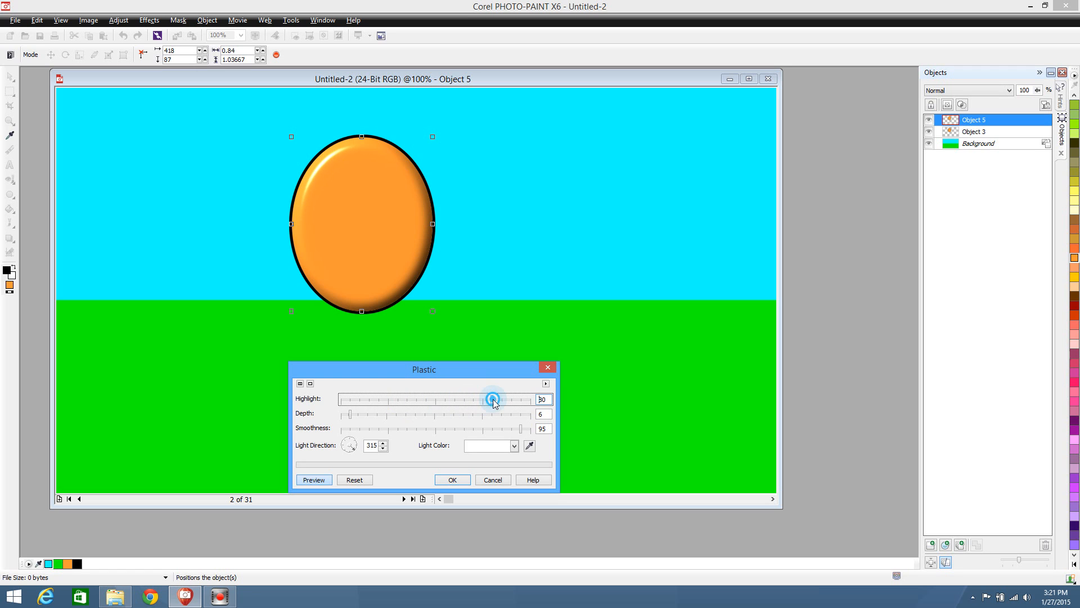
left_click(508, 399)
left_click(529, 399)
left_click(511, 400)
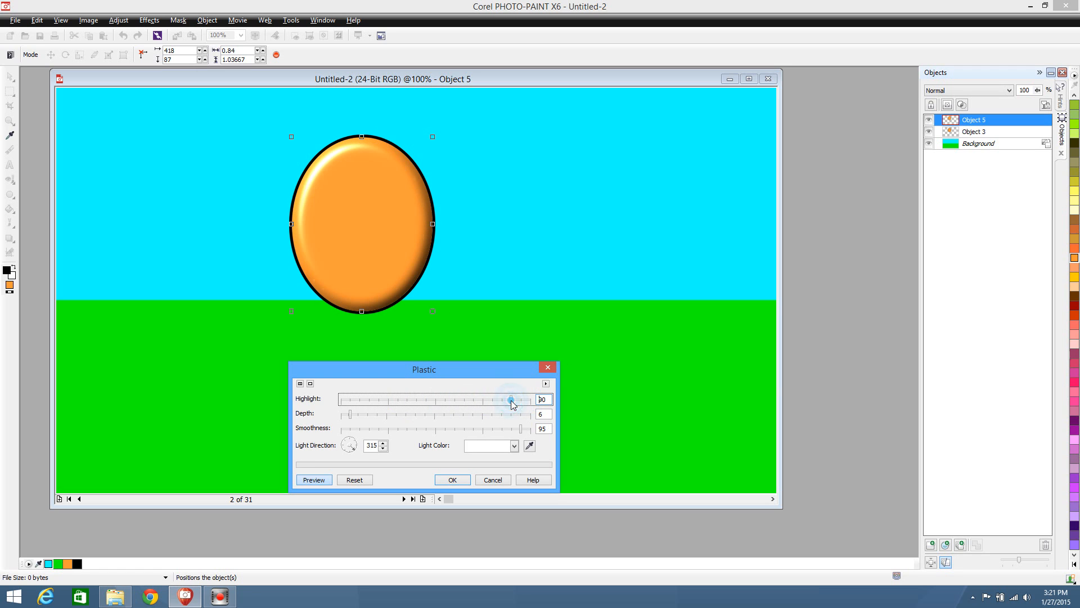
left_click(501, 400)
left_click(511, 400)
Try greater depths for the Plastic effect and return the depth to 6
left_click(361, 415)
left_click(397, 414)
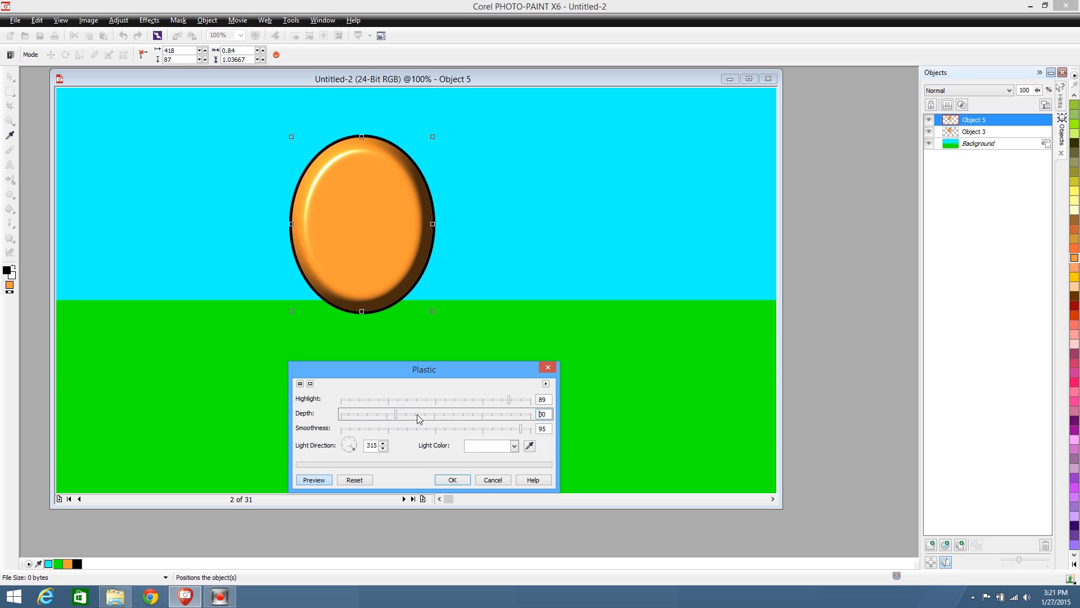
left_click(417, 414)
left_click(442, 414)
left_click(350, 414)
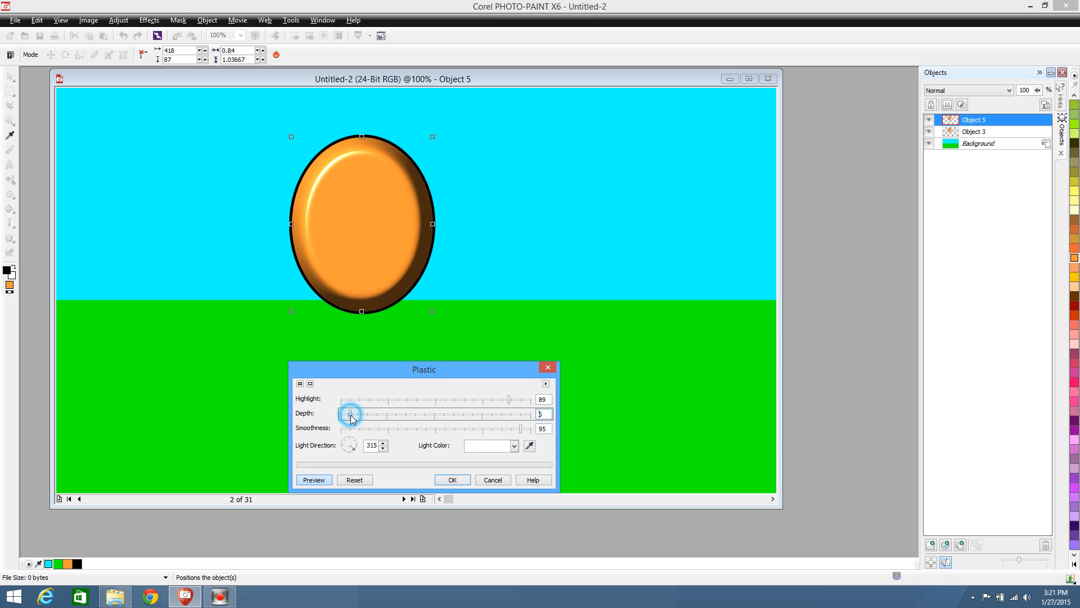
Compare smoothness levels for the Plastic effect, settle on 96, and set the highlight to 6
left_click(370, 427)
left_click(380, 428)
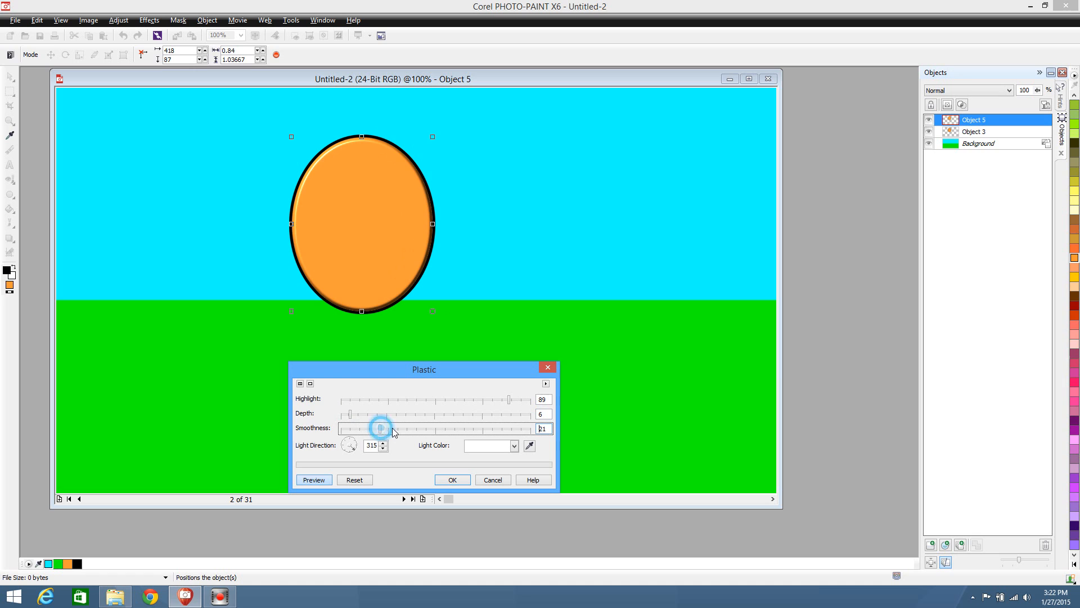
left_click(413, 429)
left_click(434, 428)
left_click(448, 428)
left_click(470, 429)
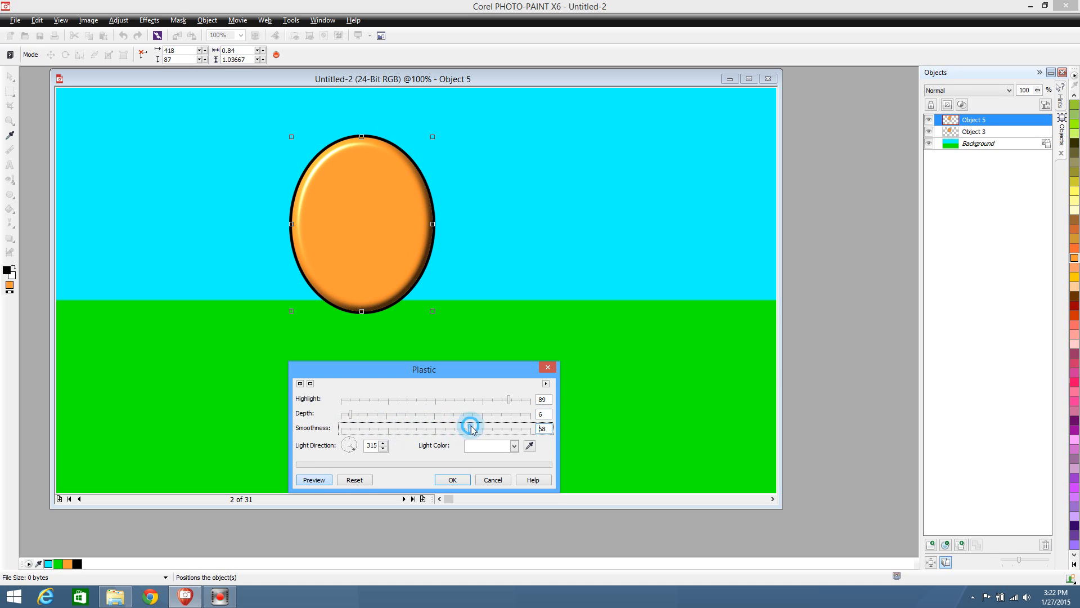
left_click(481, 429)
left_click(498, 429)
left_click(515, 429)
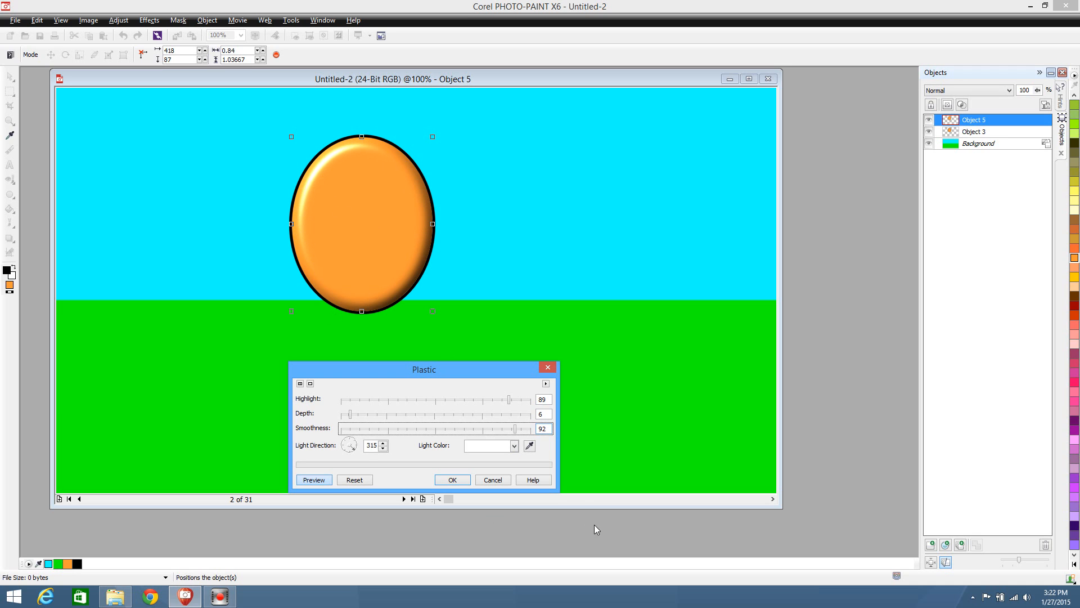
left_click(523, 431)
left_click(353, 401)
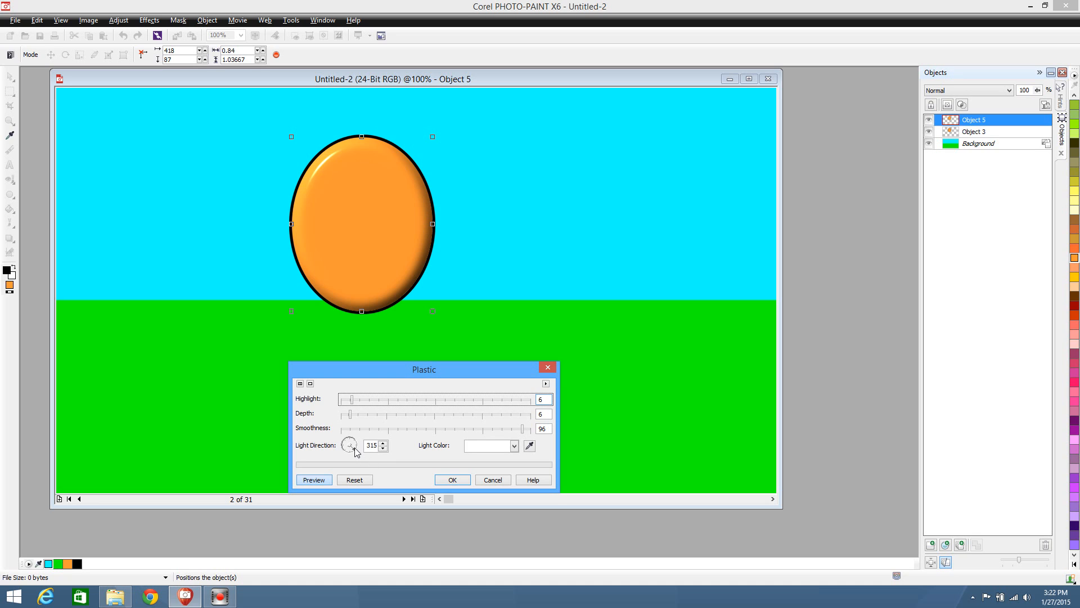
Try several light directions, set the light direction to 309, and apply the Plastic effect to the orange fill
left_click_drag(355, 450, 340, 455)
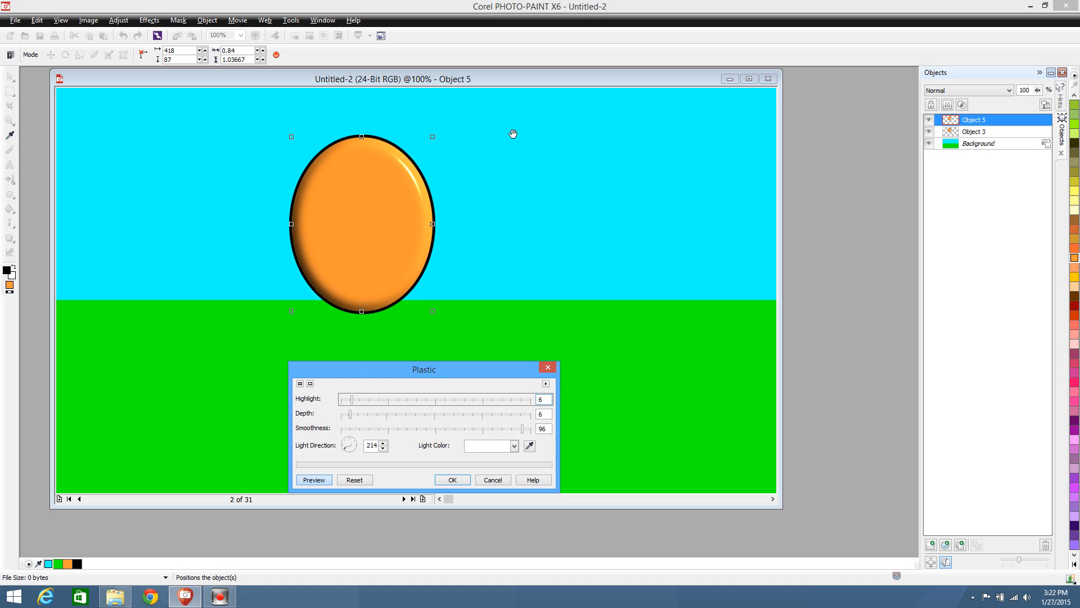
left_click(352, 442)
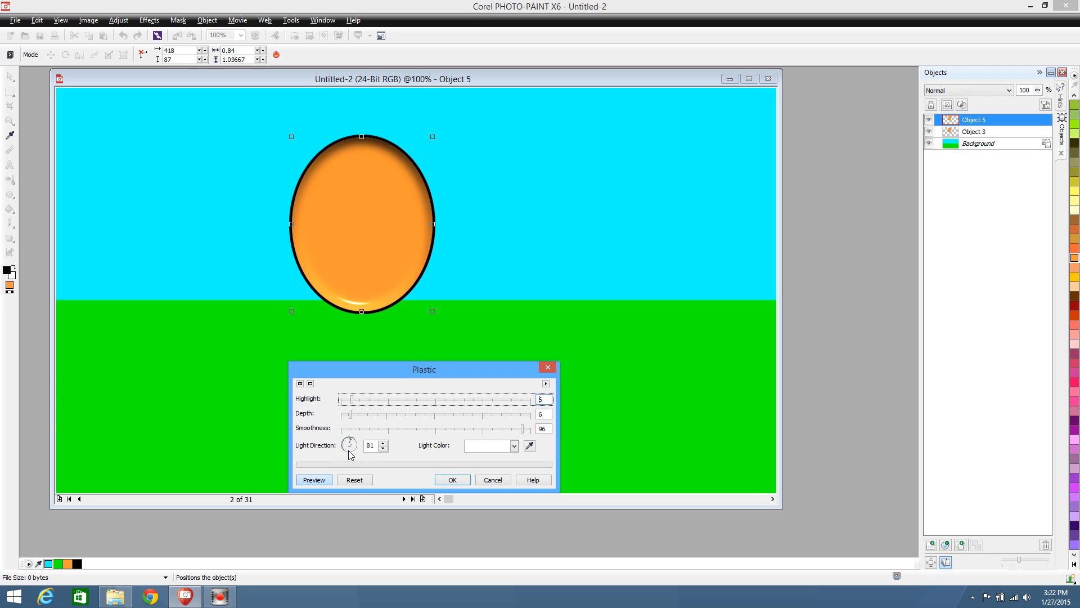
left_click(349, 452)
left_click(345, 448)
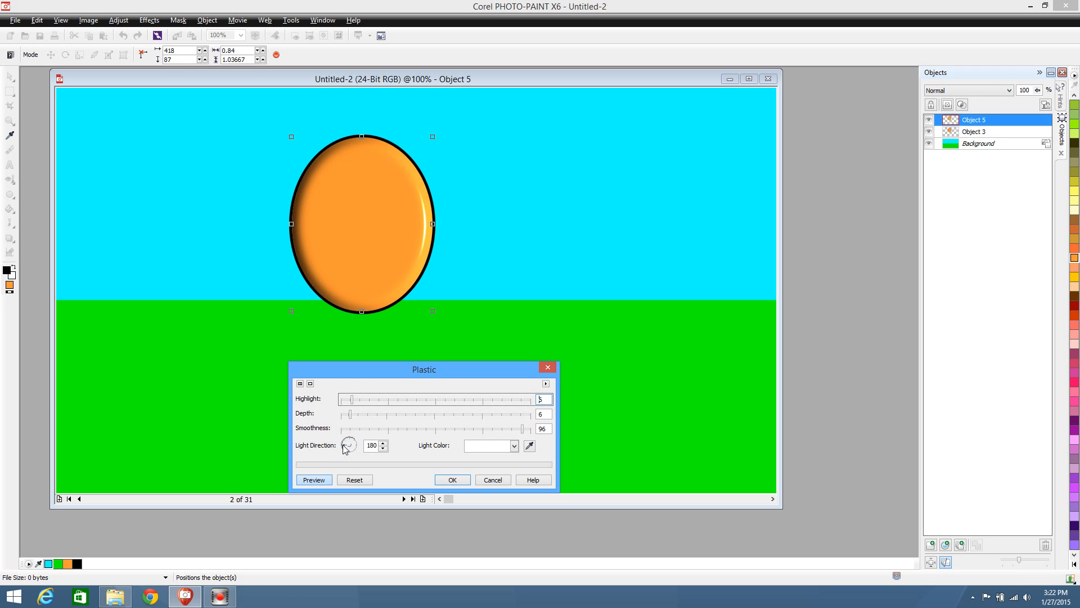
left_click(355, 446)
left_click(354, 449)
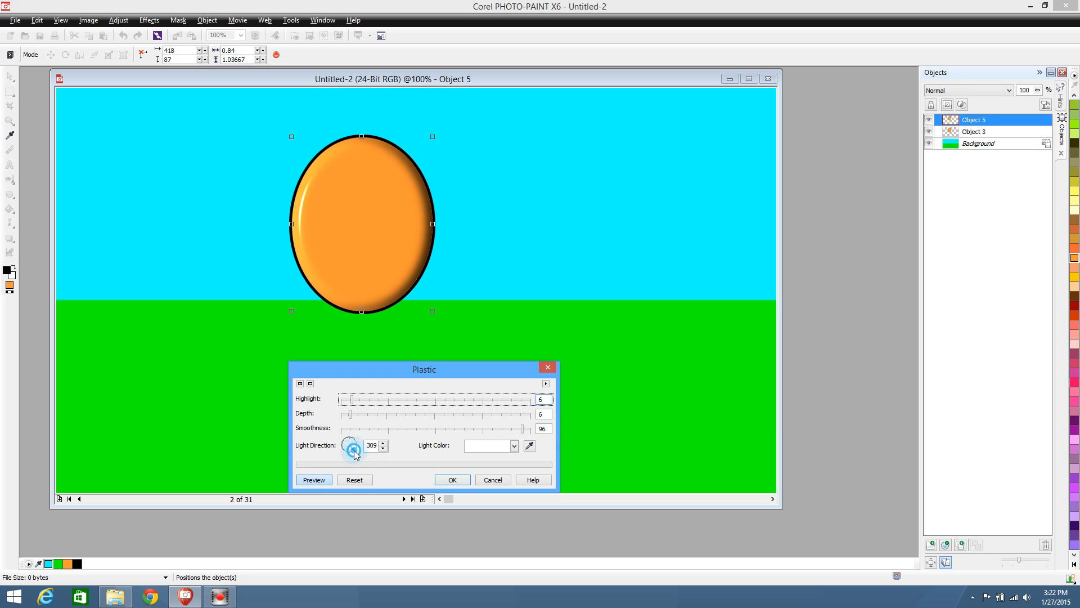
left_click(454, 480)
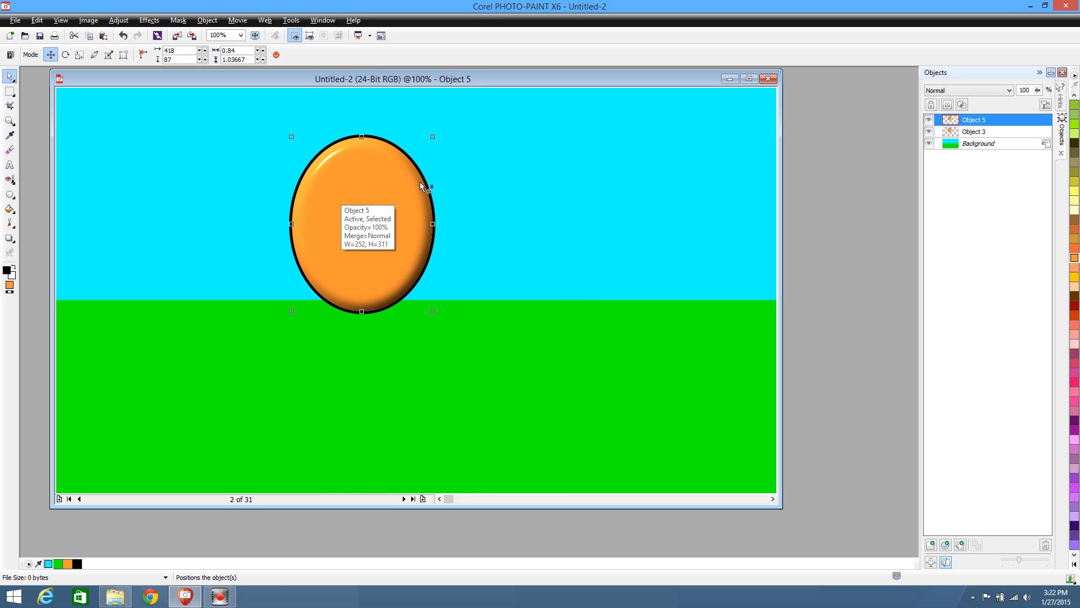
Move the shaded fill and outlined ellipse together left to about x 160, and place a duplicate of both at about x 658
left_click_drag(237, 113, 549, 385)
left_click_drag(368, 250, 227, 244)
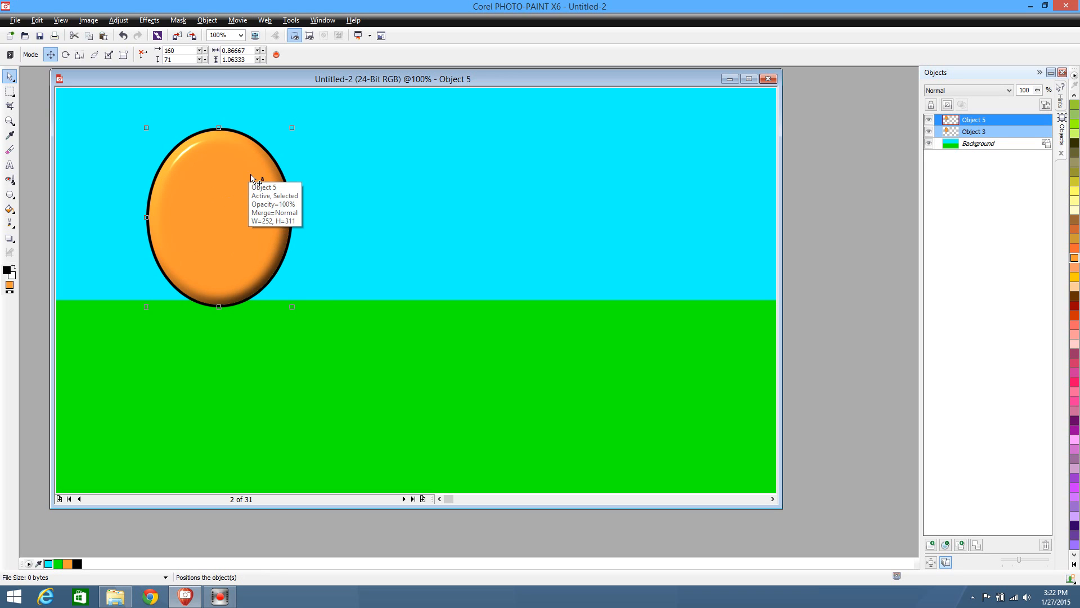
left_click_drag(99, 107, 350, 359)
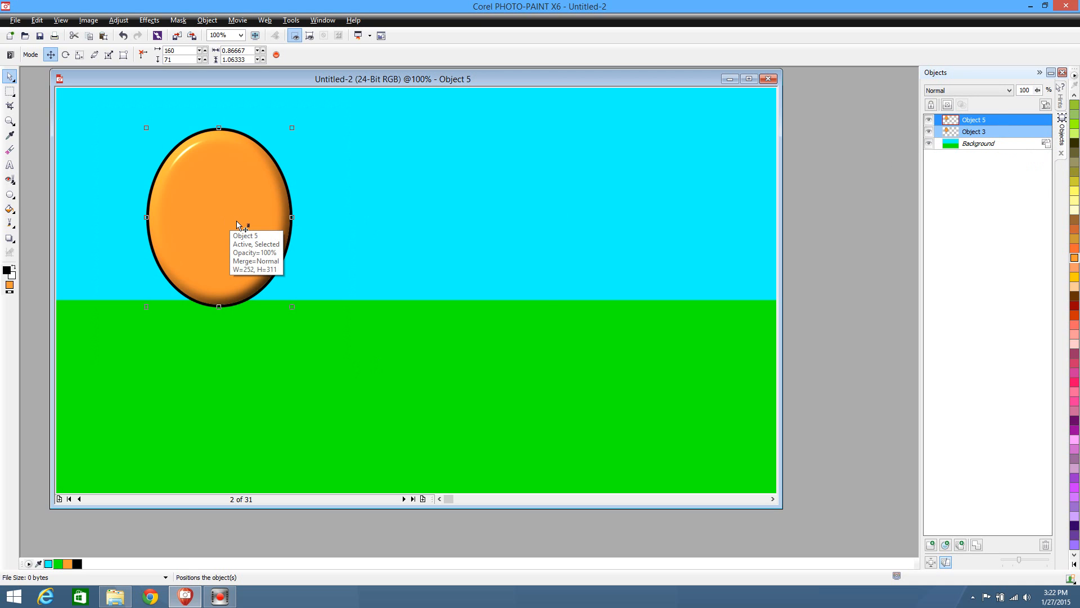
key("ctrl+d")
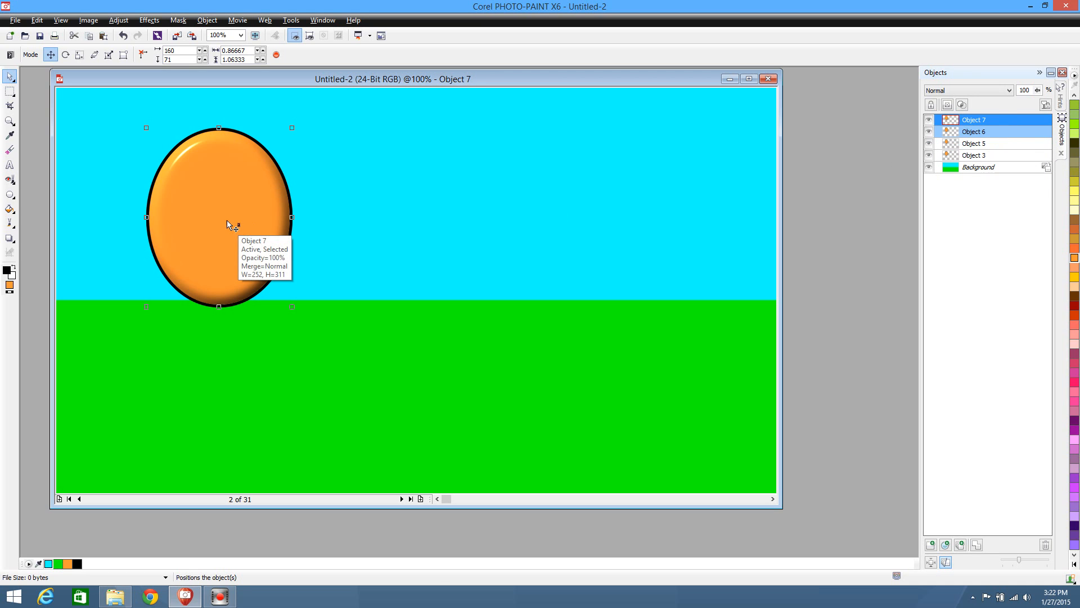
left_click_drag(227, 223, 489, 223)
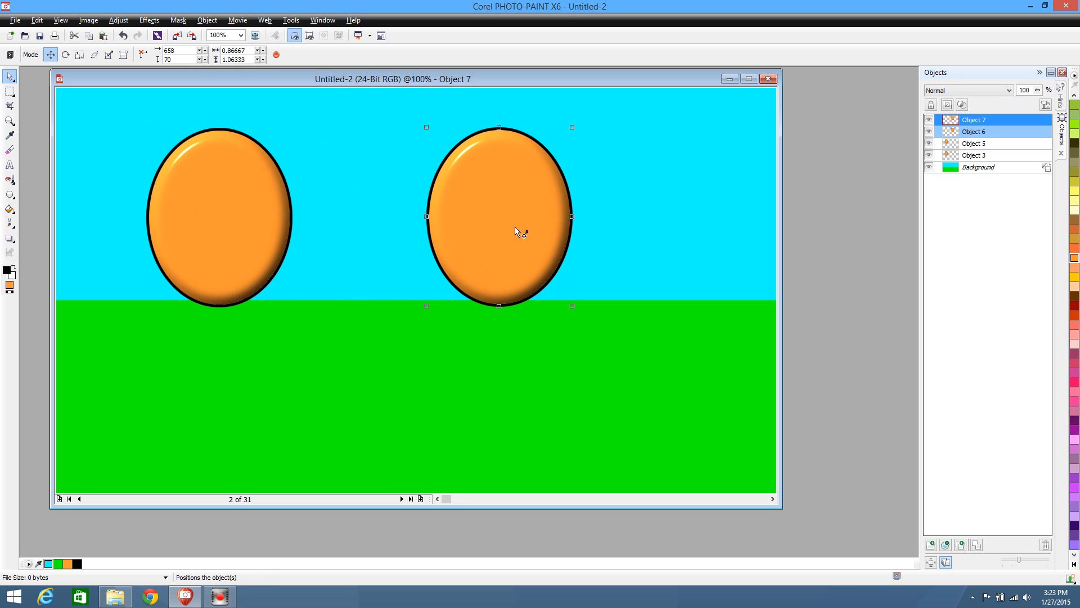
left_click(619, 240)
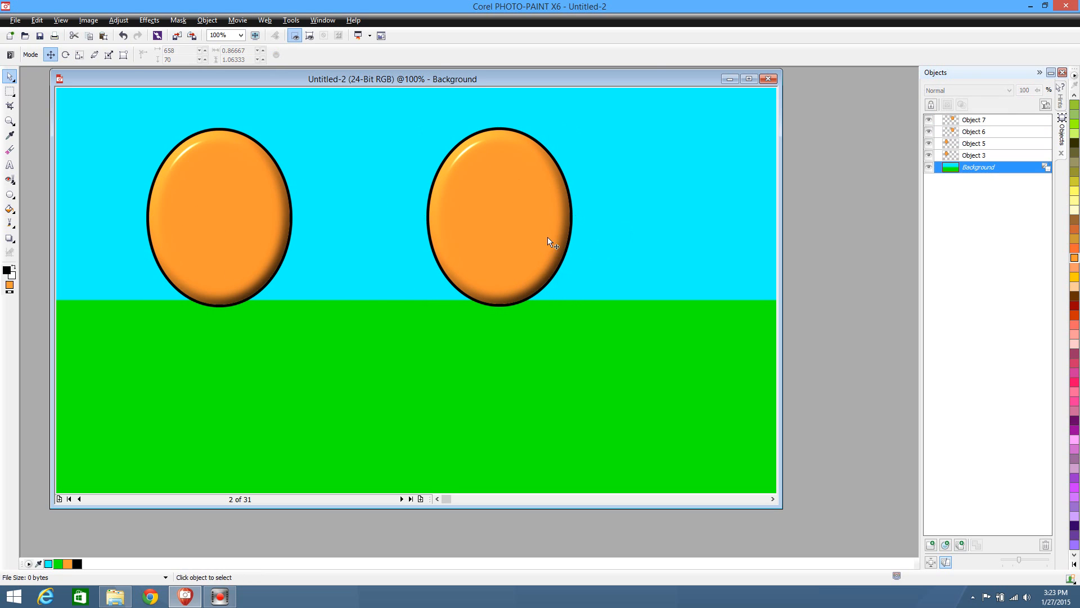
Shift the duplicate ellipse's shaded fill slightly down, undo the move, and delete that fill object
left_click(534, 235)
left_click_drag(535, 235, 550, 287)
key("ctrl+z")
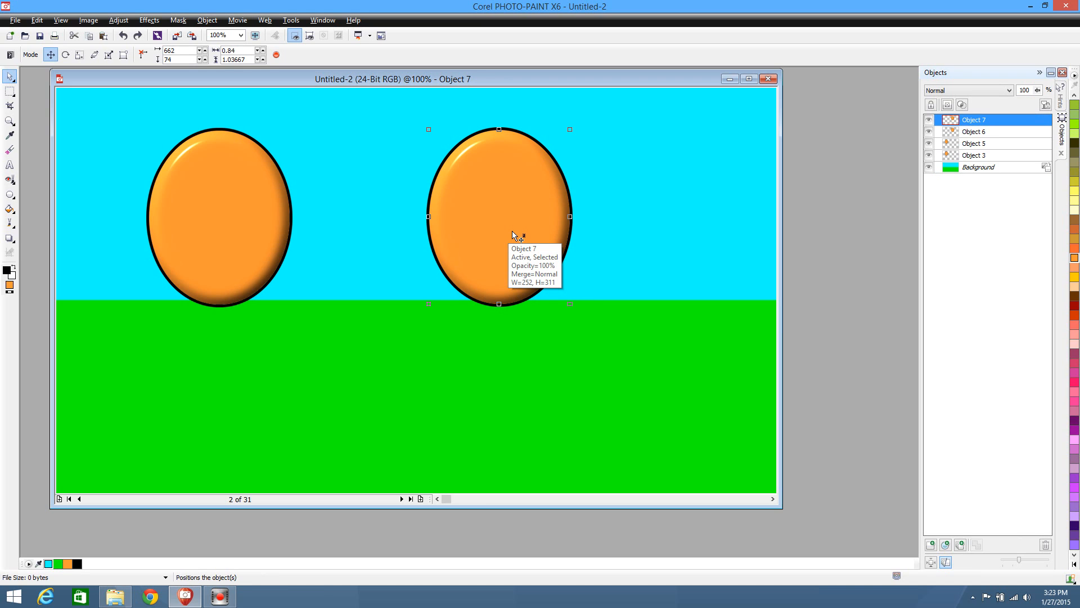
key("Delete")
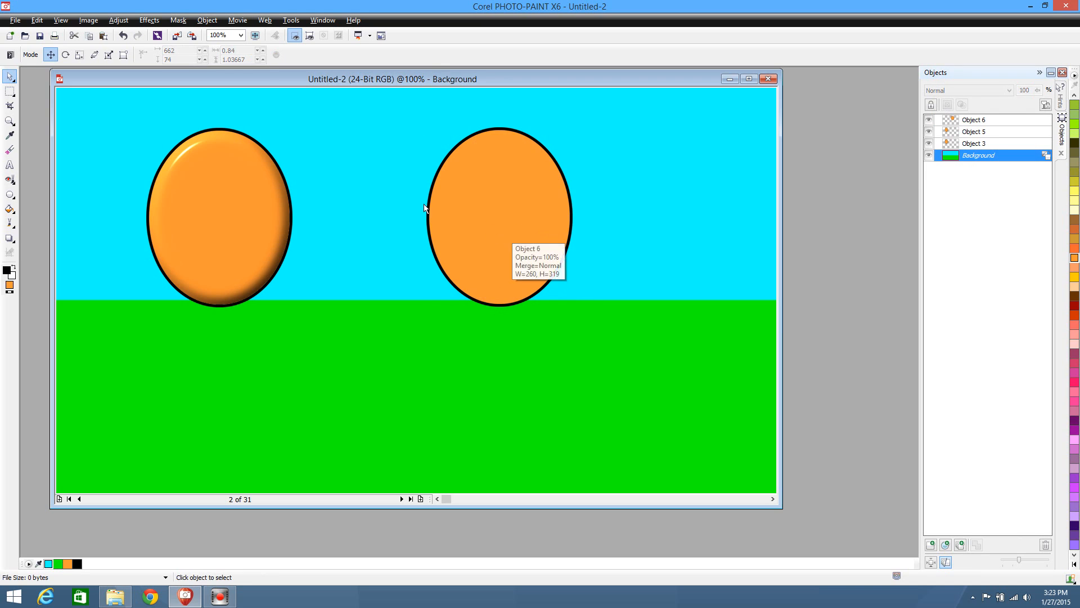
Try to copy the duplicate ellipse's flat orange fill to a new object using the Magic Wand Mask, and remove the mask
left_click(8, 98)
left_click(33, 150)
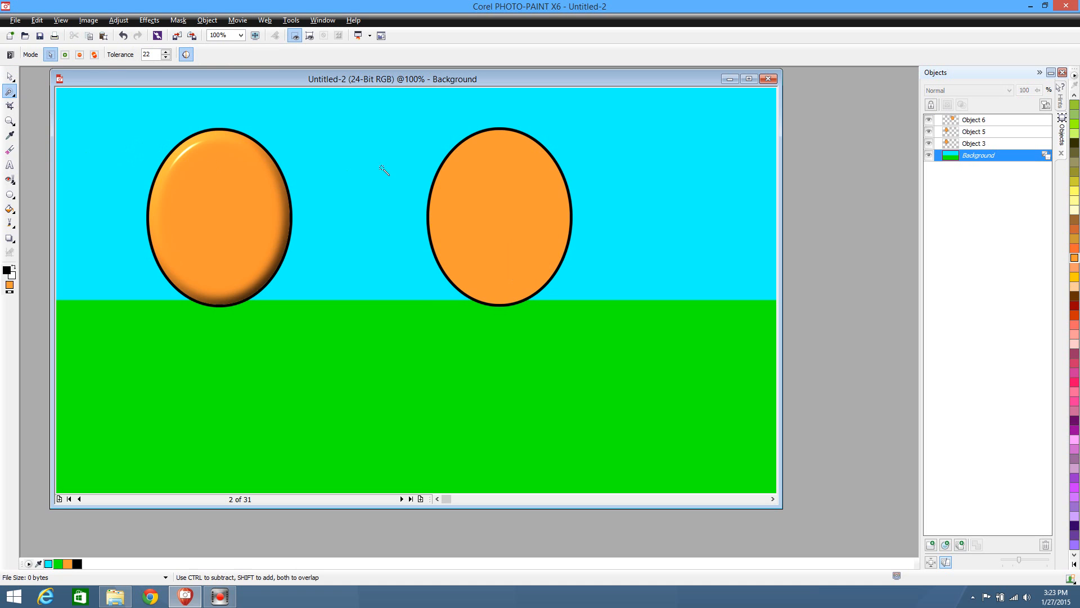
left_click(512, 208)
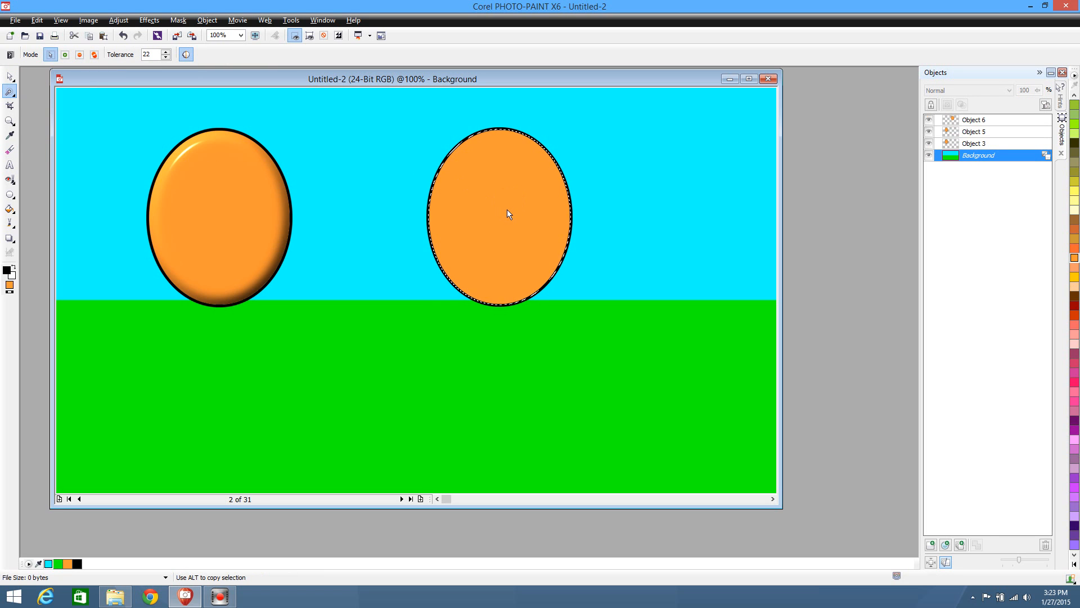
key("ctrl+Up")
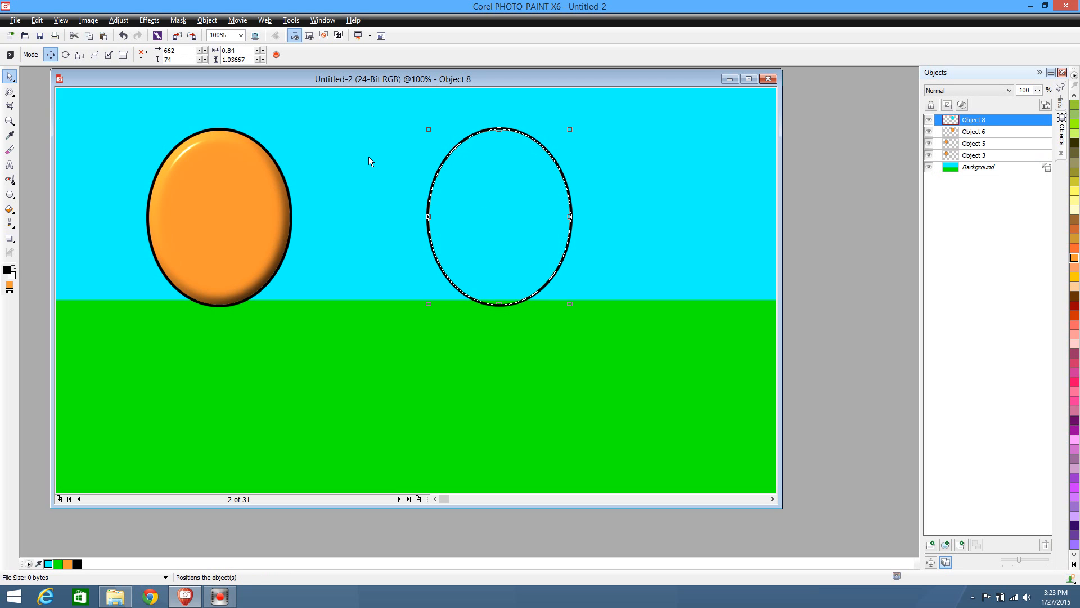
key("ctrl+z")
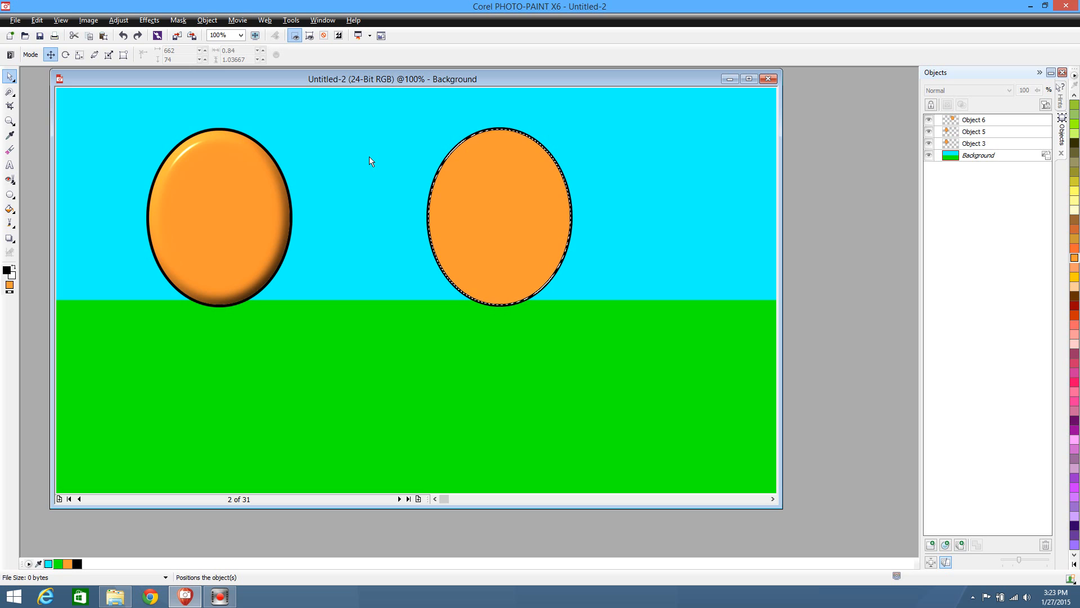
key("ctrl+shift+r")
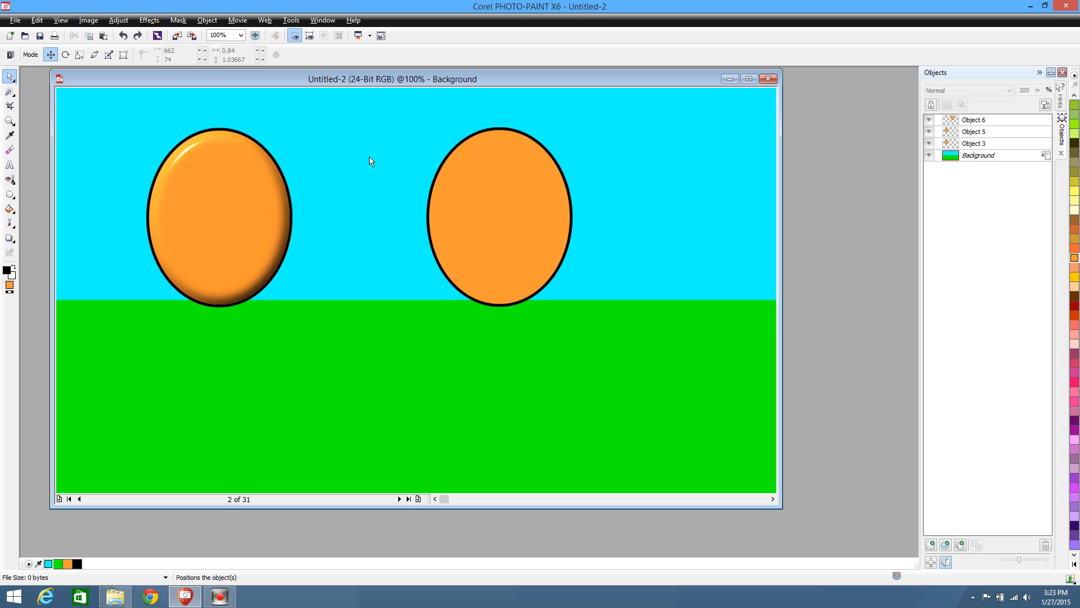
Mask the duplicate ellipse's interior with the Magic Wand Mask, paste the masked area as a new object, and clear the mask
left_click(9, 92)
left_click(500, 201)
key("ctrl+c")
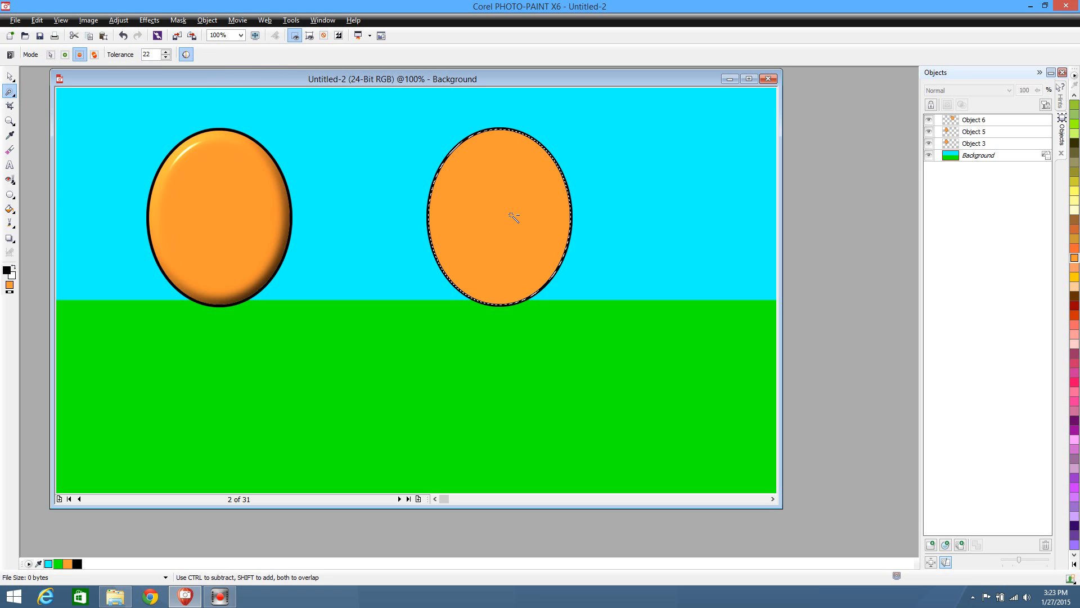
key("ctrl+v")
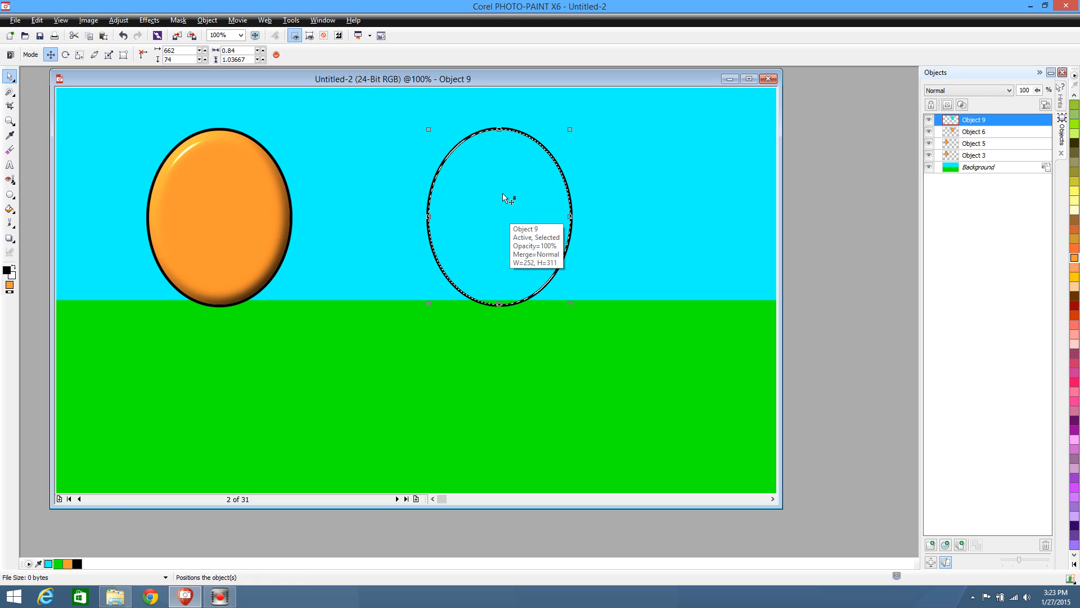
left_click(10, 93)
left_click(30, 104)
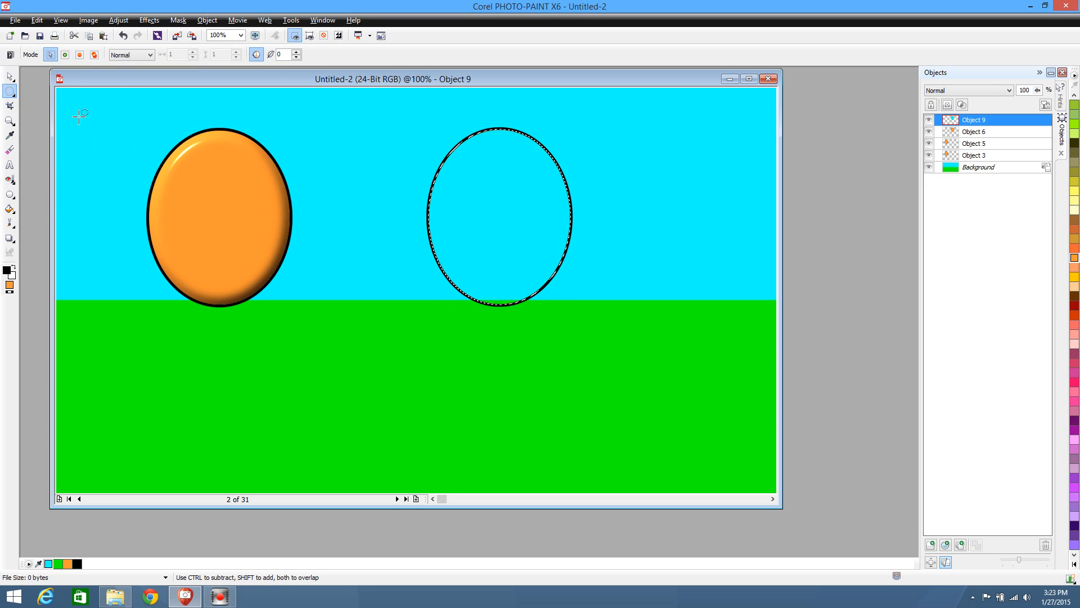
Move the pasted ellipse interior down and right of the outline, and fill it with the duplicate ellipse's orange, #FF9933
left_click(9, 76)
left_click_drag(527, 231, 638, 333)
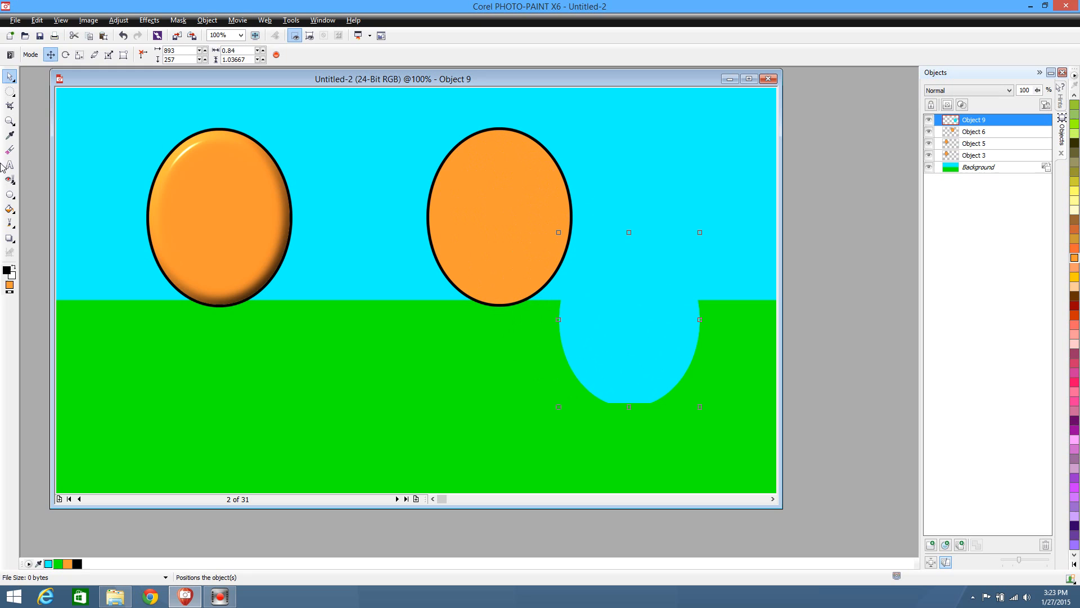
left_click(10, 135)
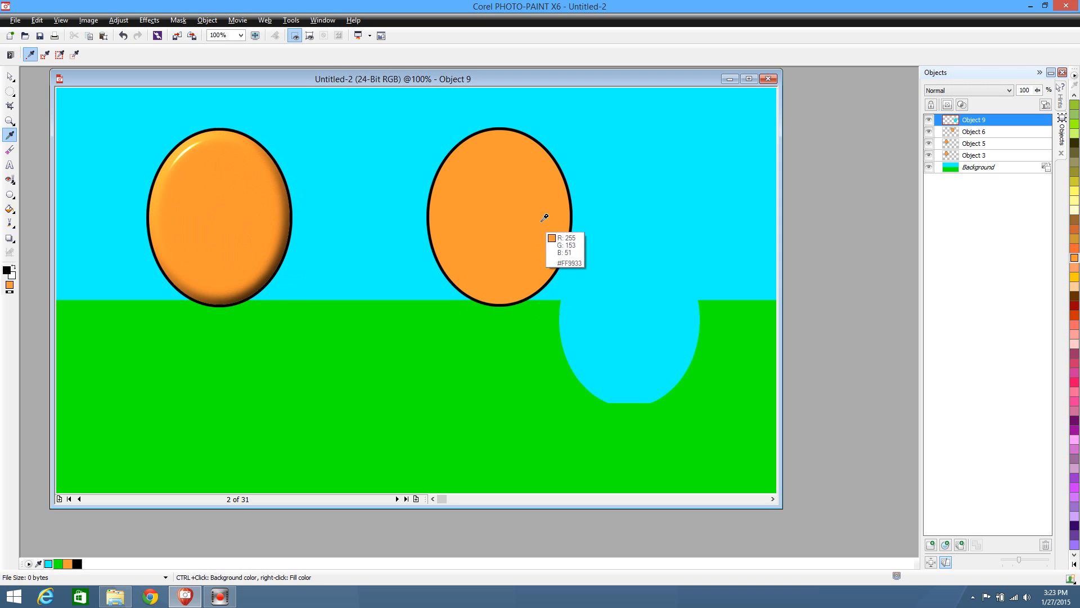
left_click(512, 201)
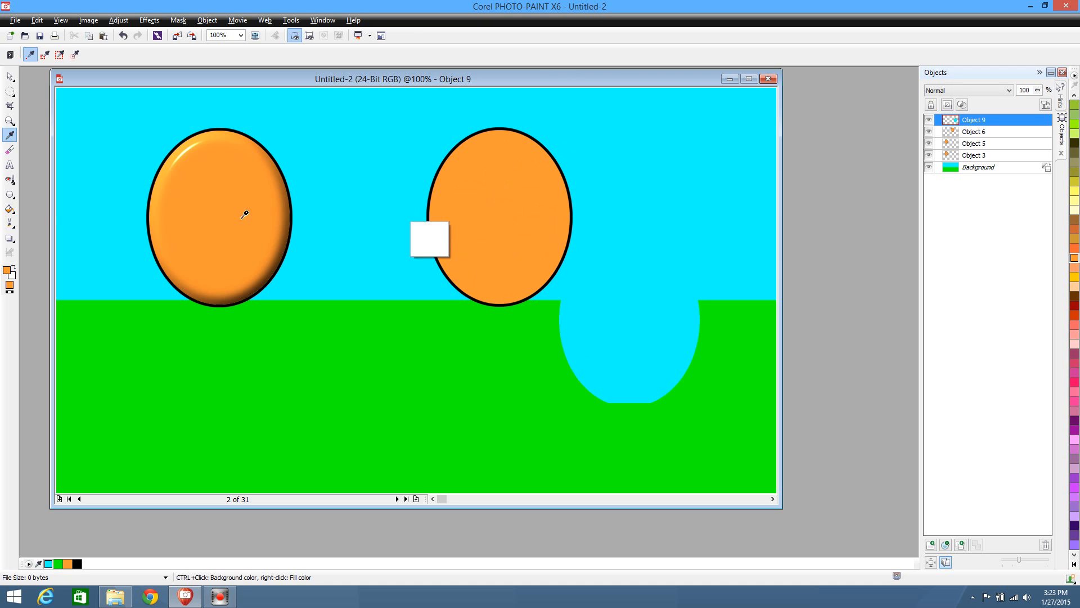
left_click(9, 209)
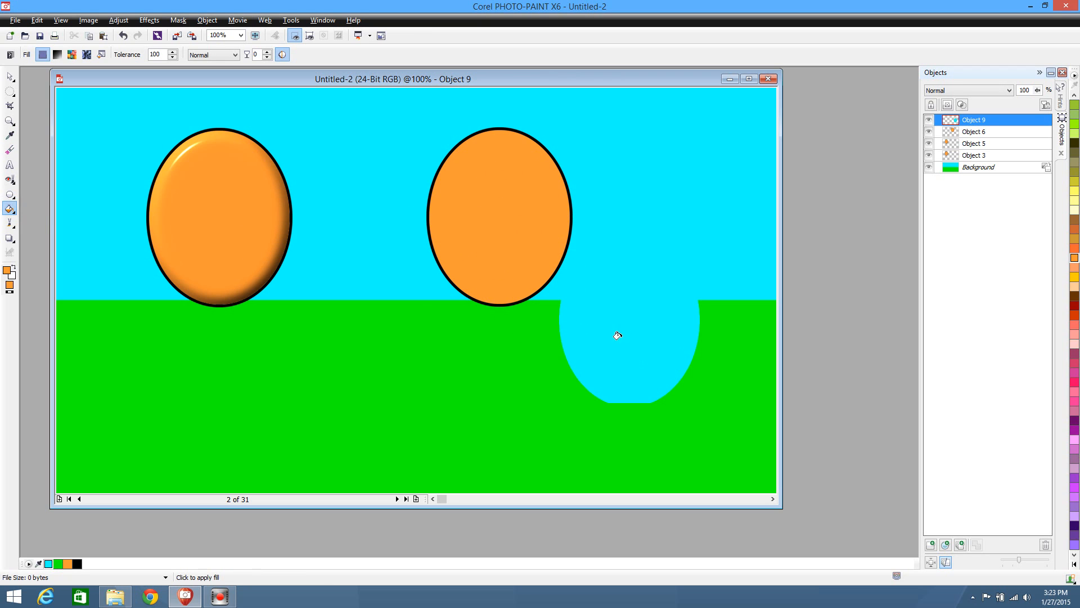
left_click(8, 79)
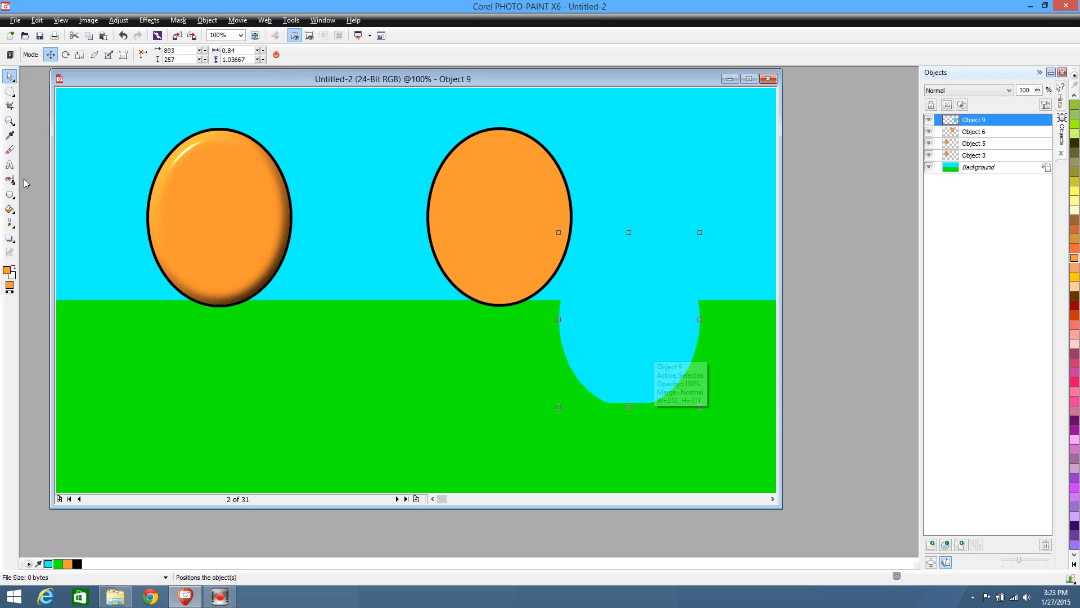
left_click(10, 210)
left_click(631, 318)
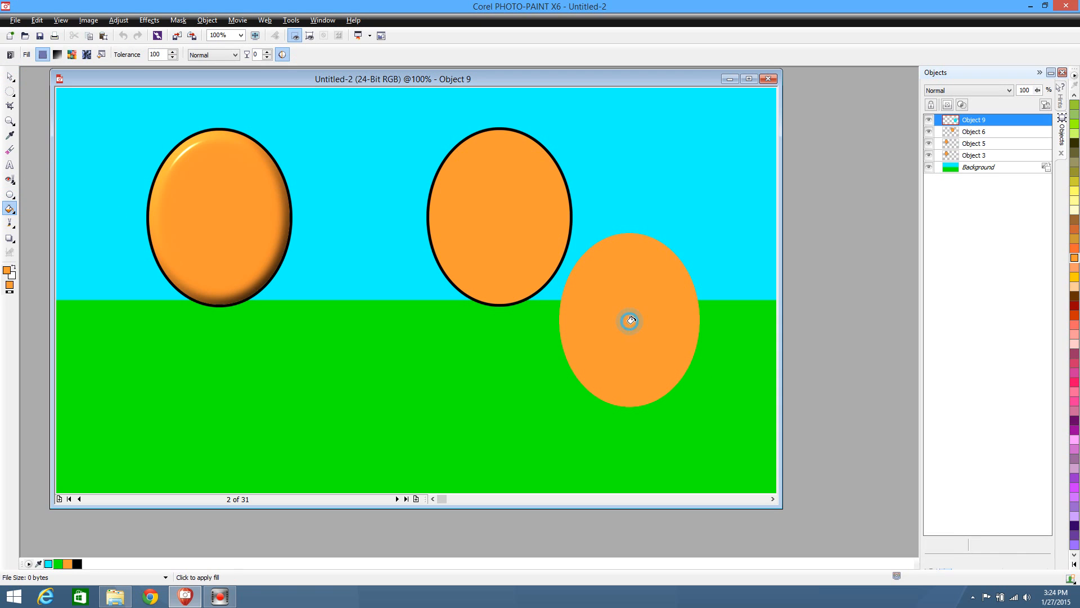
Move the filled ellipse back onto the empty-side outline's interior, and shift it slightly down to about x 667, y 129
left_click(11, 77)
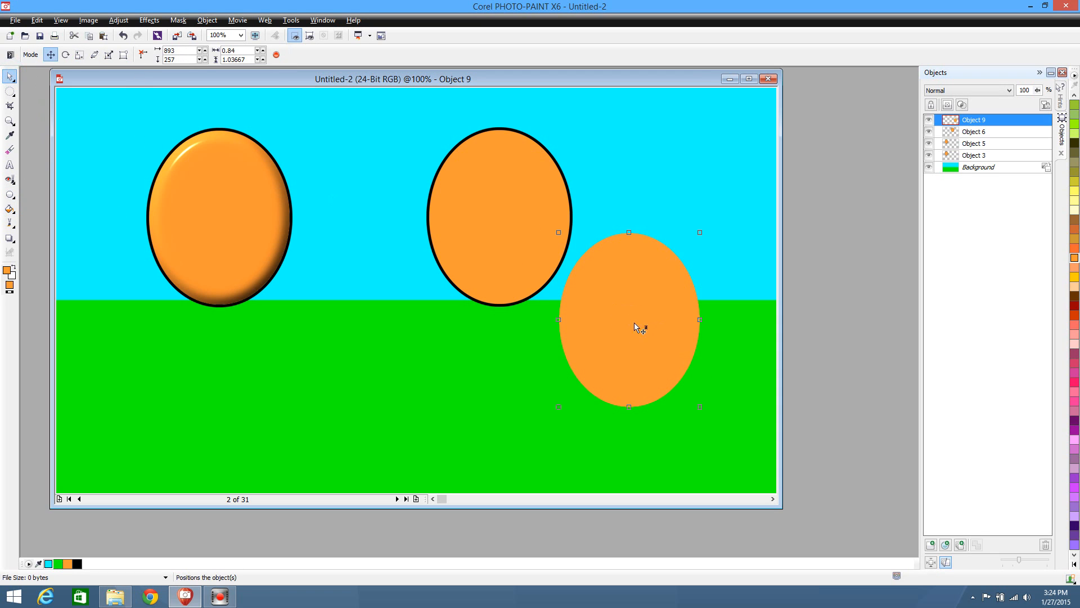
left_click_drag(634, 323, 515, 213)
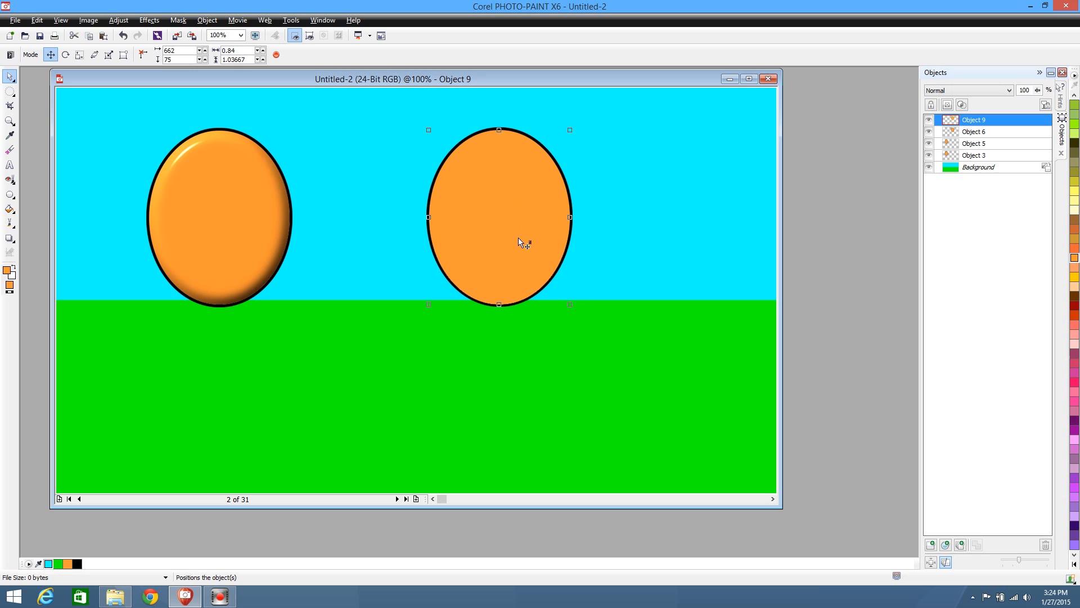
left_click_drag(501, 252, 504, 282)
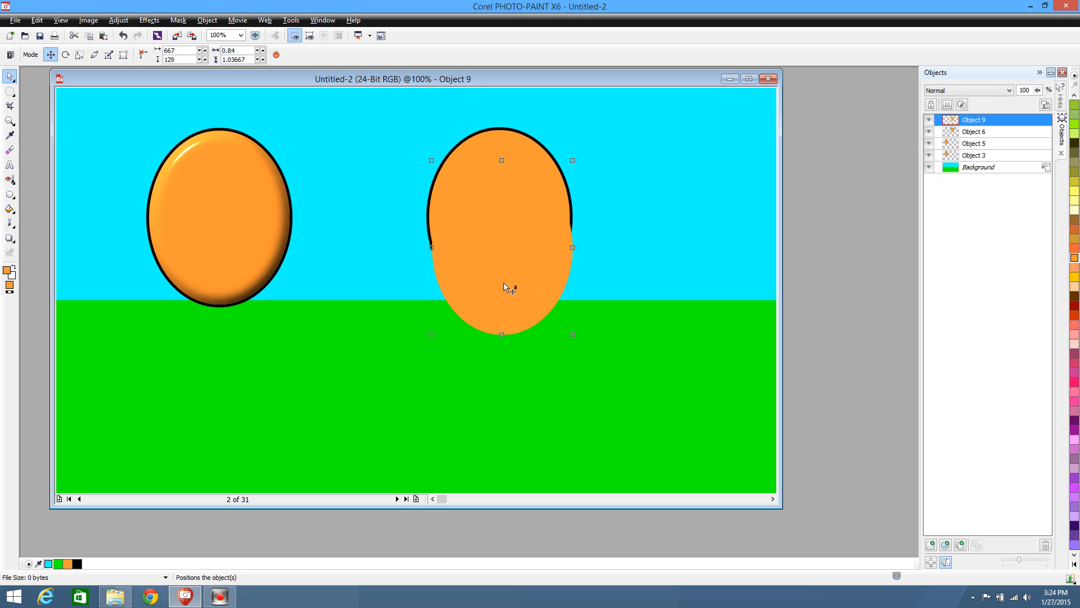
left_click(119, 21)
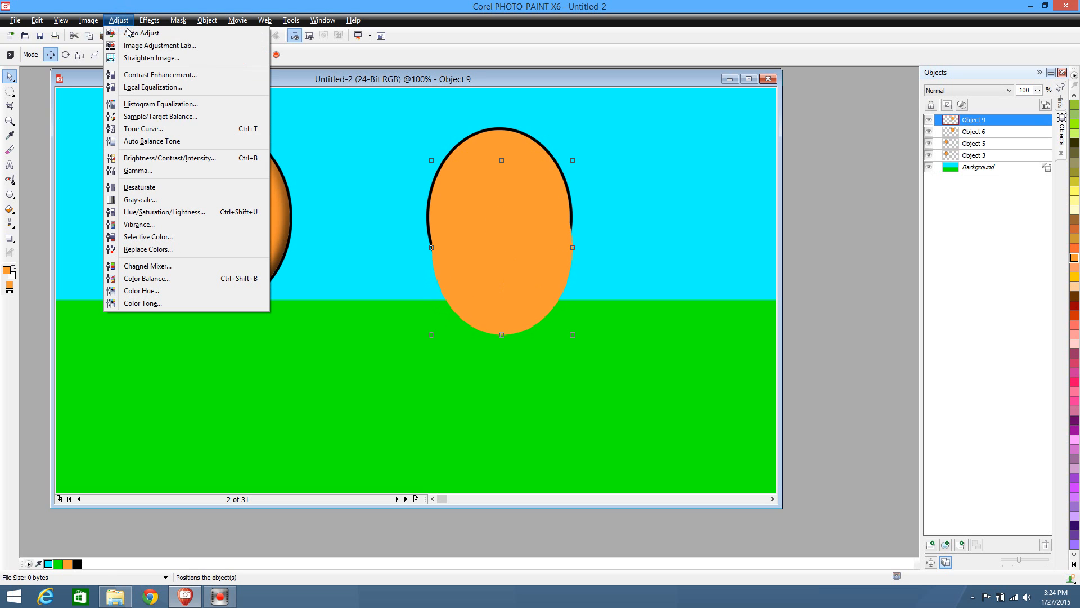
left_click(183, 158)
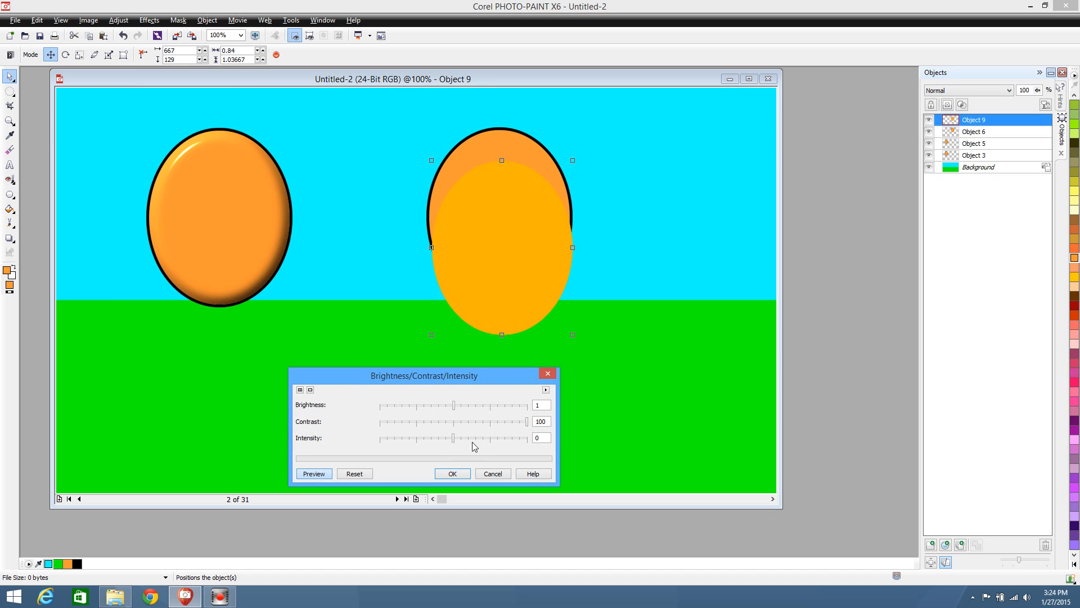
left_click(454, 424)
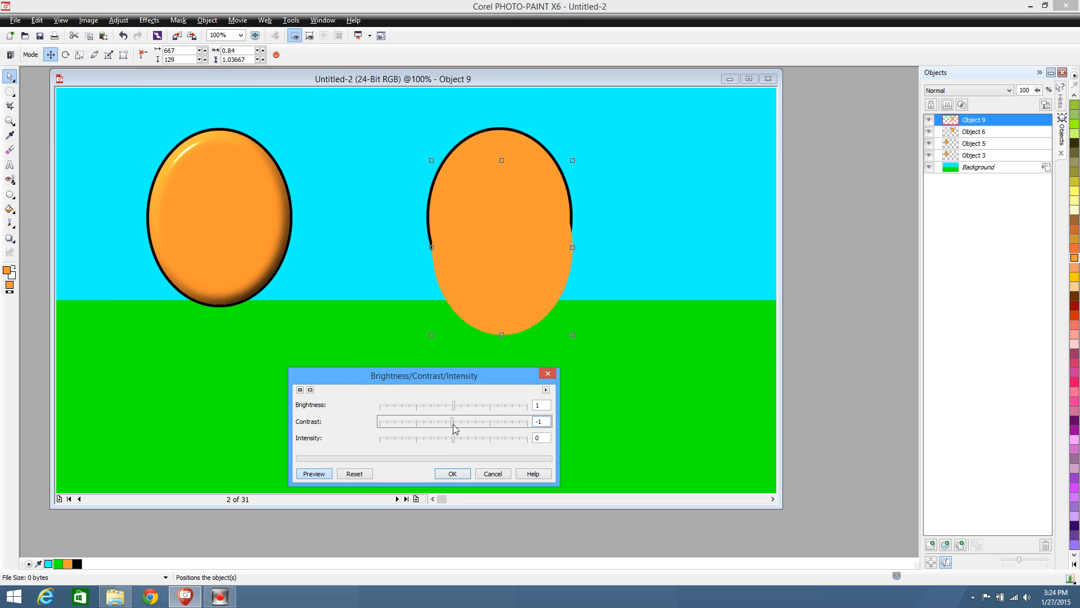
left_click(453, 424)
left_click(493, 474)
Duplicate the flat orange ellipse, leaving one copy at about x 962, y 129 and the other inside the outline at x 663, y 74
left_click_drag(504, 243, 675, 252)
key("ctrl+d")
left_click(505, 256)
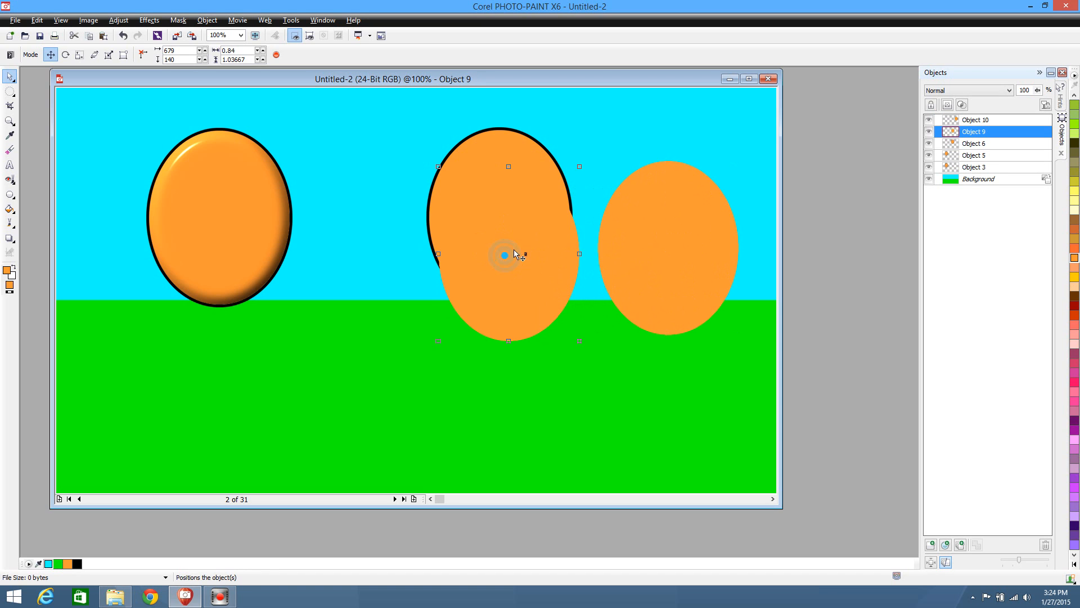
left_click_drag(515, 251, 504, 213)
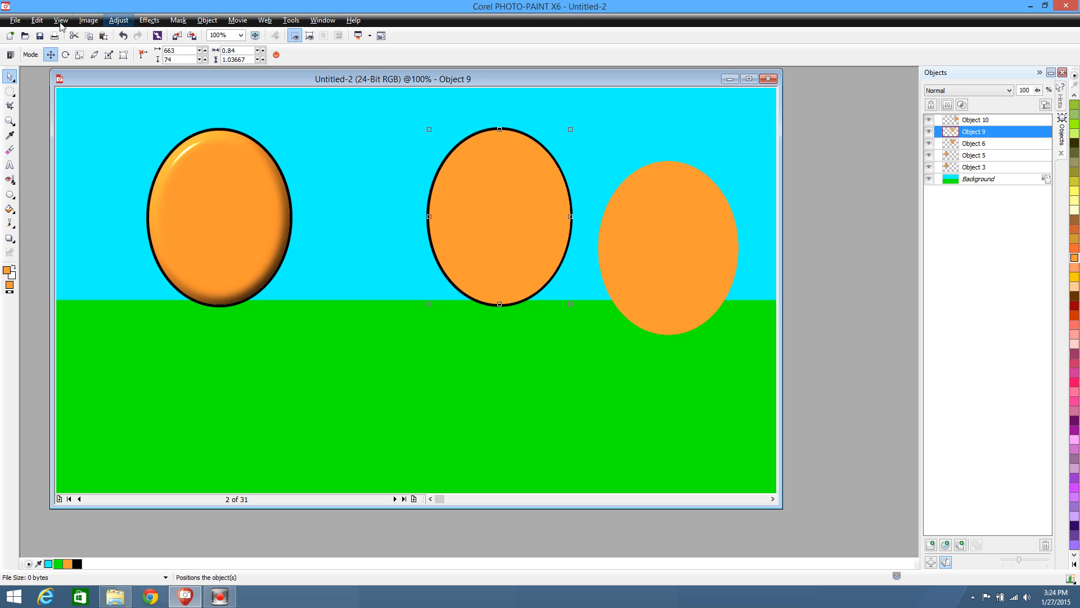
Start a Brightness/Contrast/Intensity adjustment on the flat orange ellipse inside the outline, with brightness and contrast set to 0
left_click(119, 20)
left_click(157, 159)
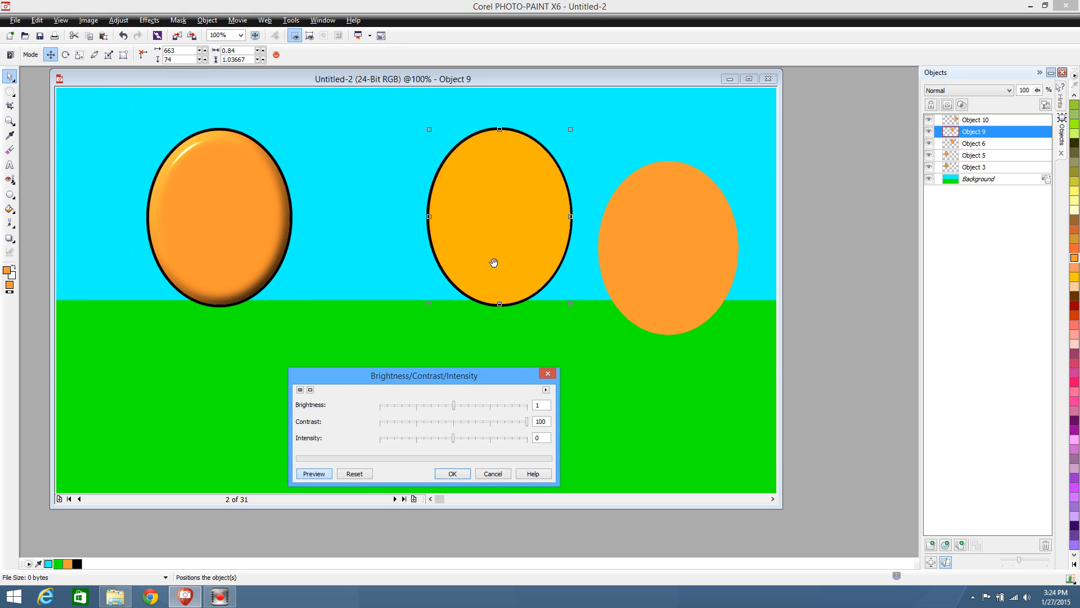
left_click(454, 423)
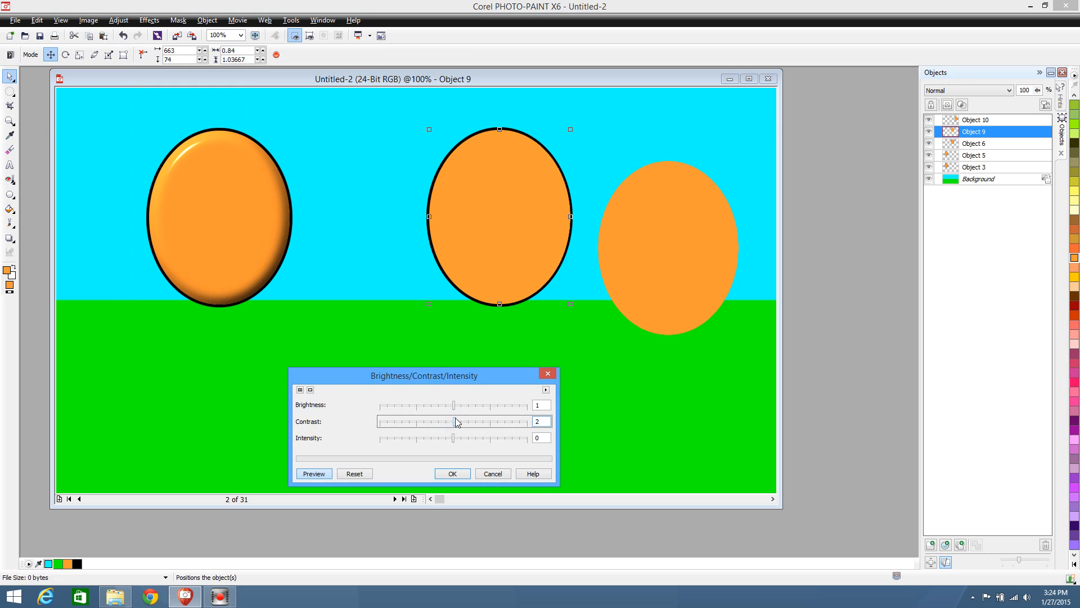
left_click_drag(544, 422, 527, 406)
type("0")
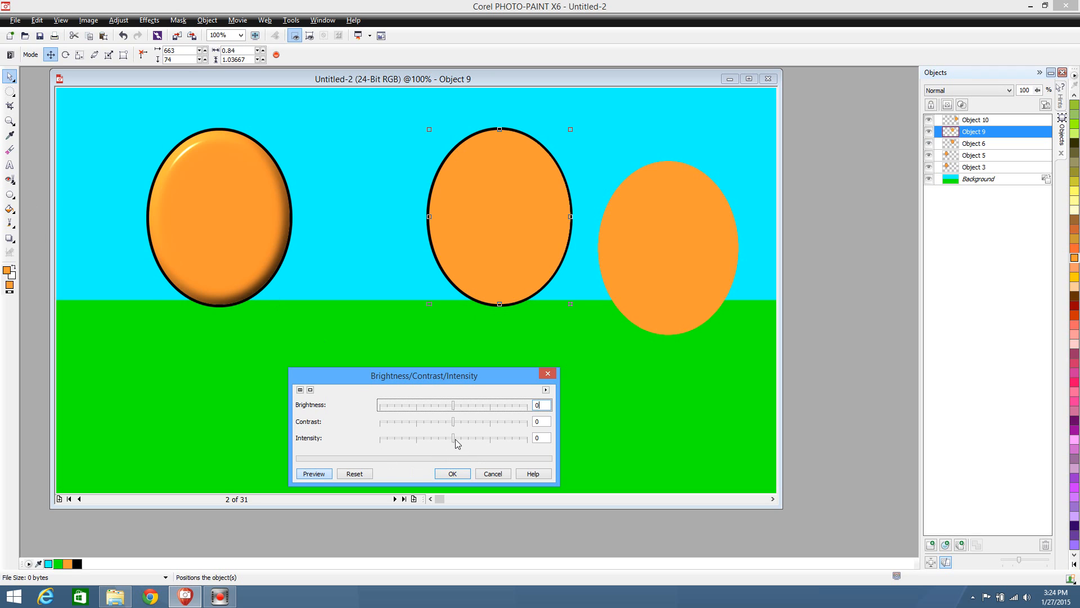
Try an intensity of -21 with a brightness of 20 on the ellipse inside the outline
left_click_drag(454, 440, 438, 441)
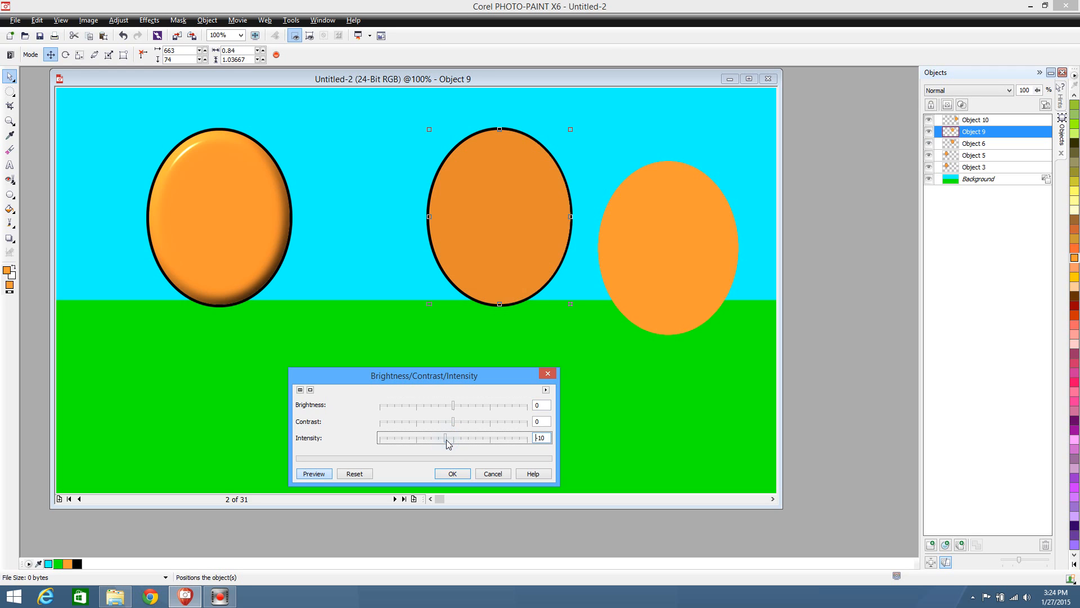
left_click_drag(440, 440, 439, 440)
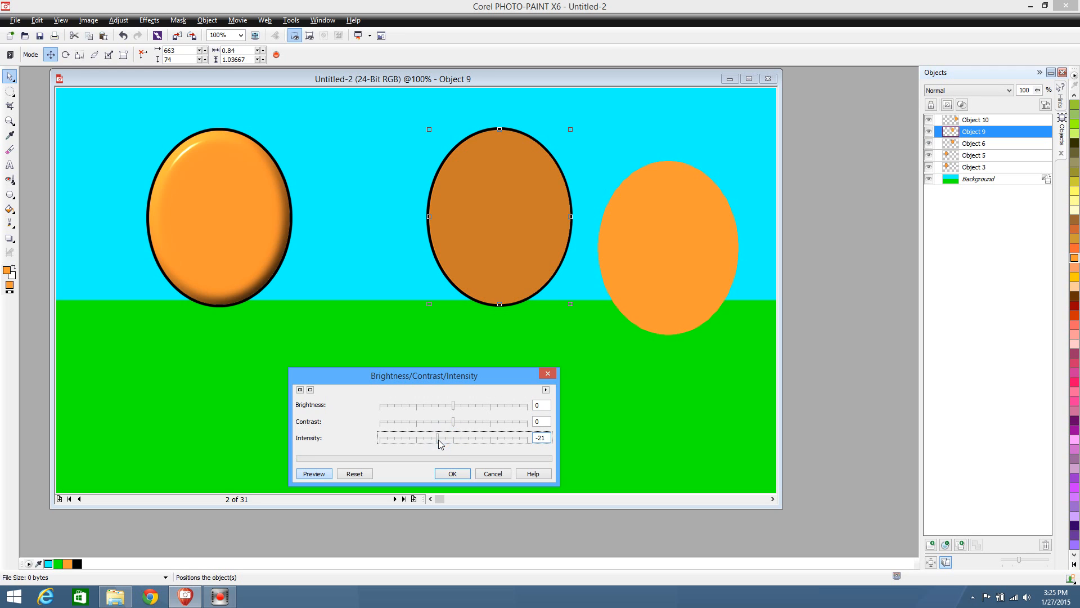
left_click_drag(458, 405, 469, 406)
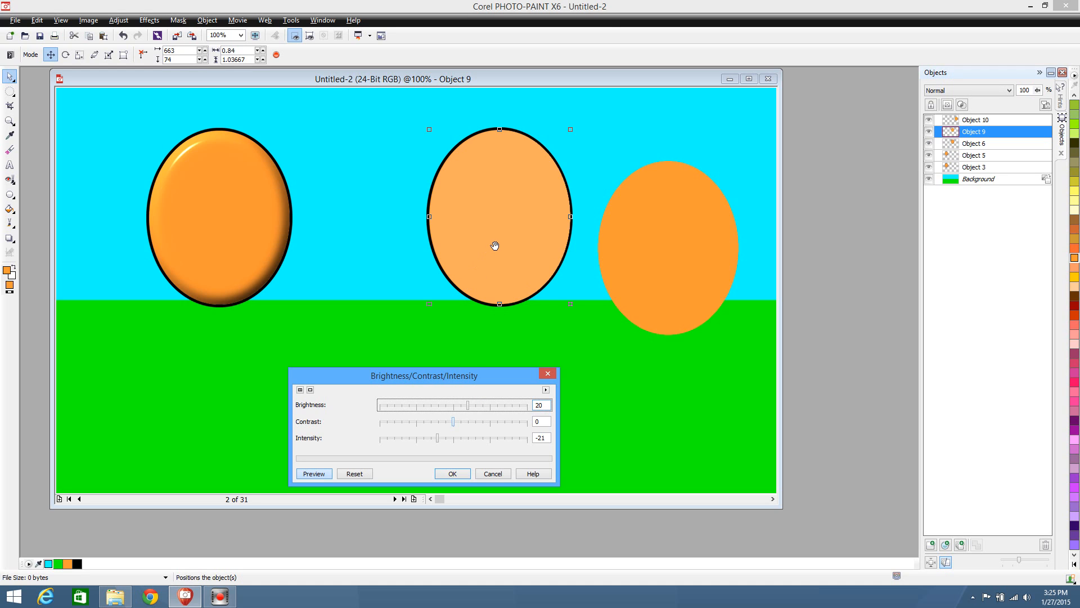
Darken the ellipse inside the outline slightly by applying a brightness of 1 and an intensity of -7
left_click(453, 406)
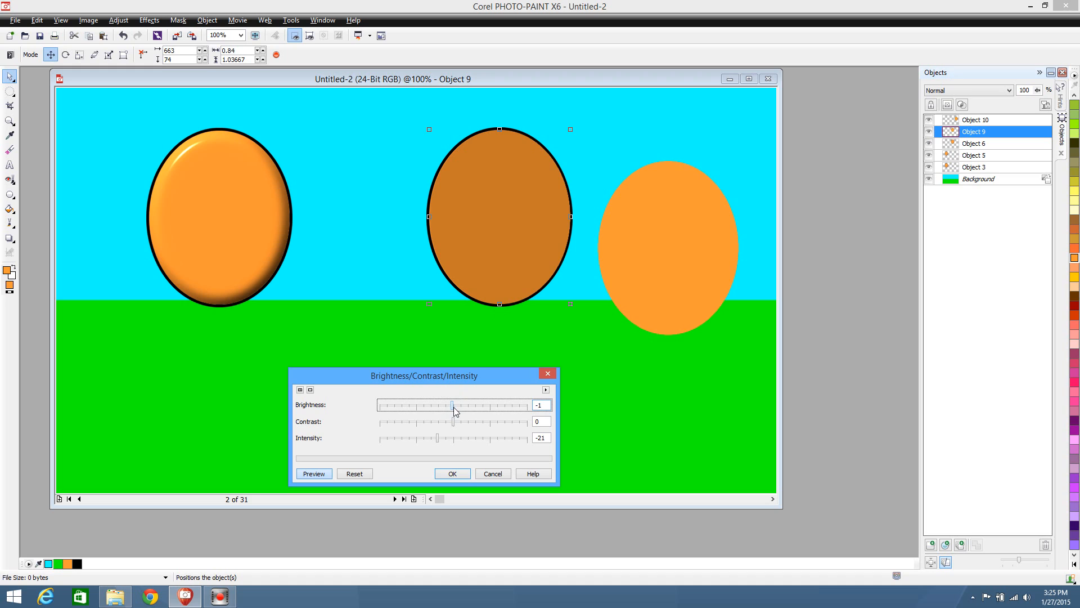
left_click(455, 441)
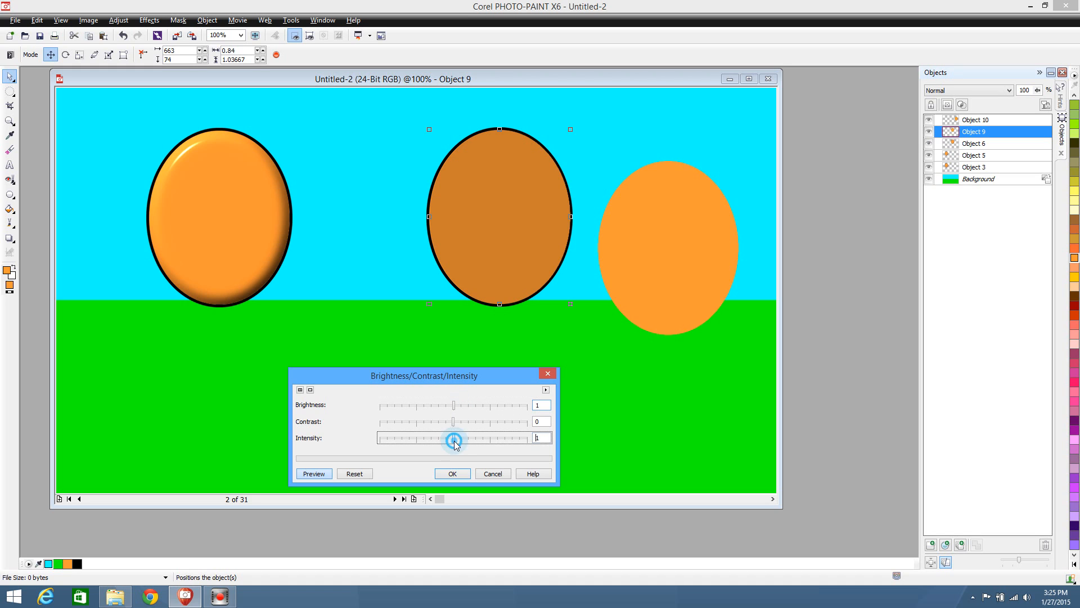
left_click_drag(454, 445, 450, 446)
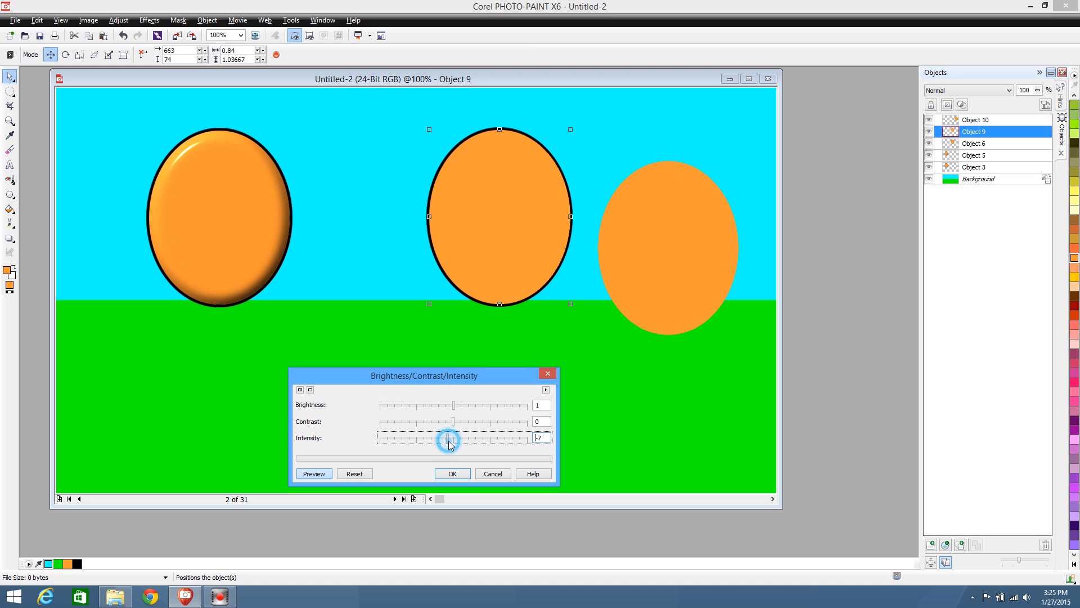
left_click(453, 473)
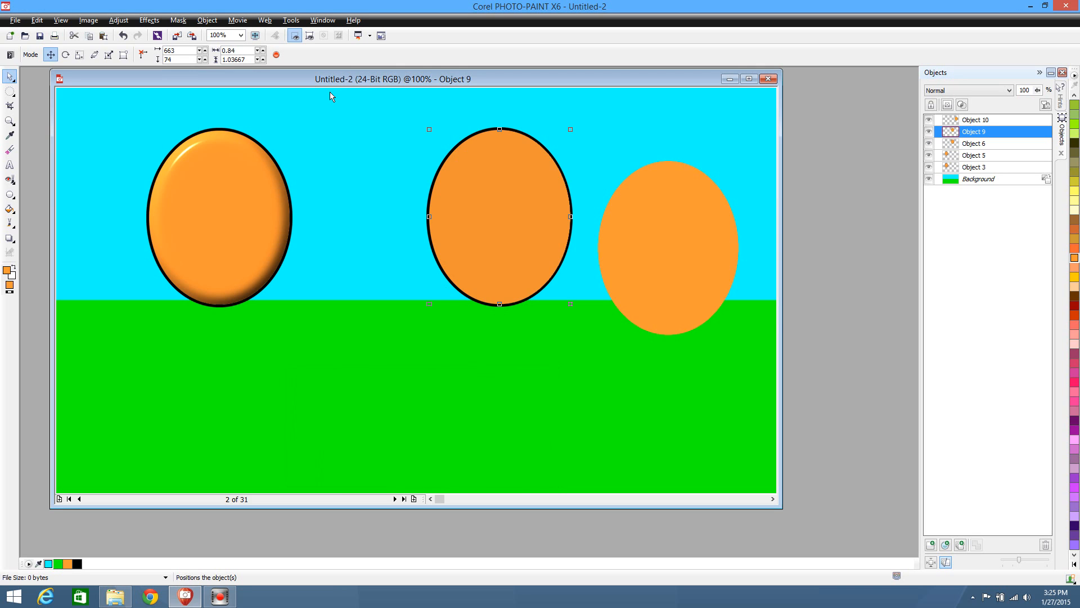
Draw a tall elliptical mask over the outlined ellipse, offset to the right so that a crescent along its left edge stays unmasked
left_click(10, 91)
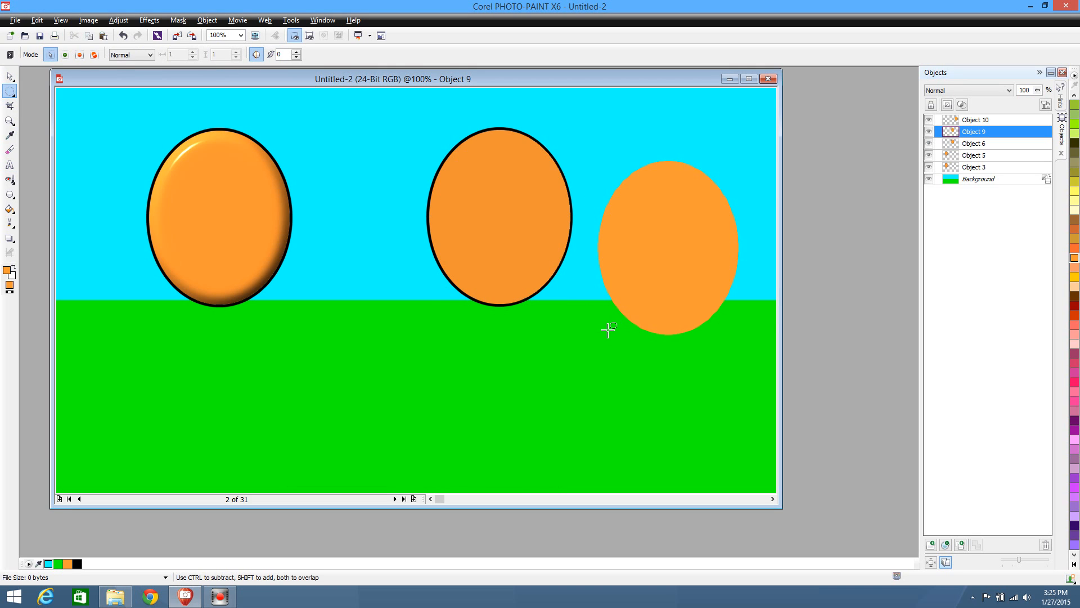
left_click_drag(601, 347, 601, 346)
left_click_drag(473, 114, 456, 115)
left_click_drag(586, 317, 457, 122)
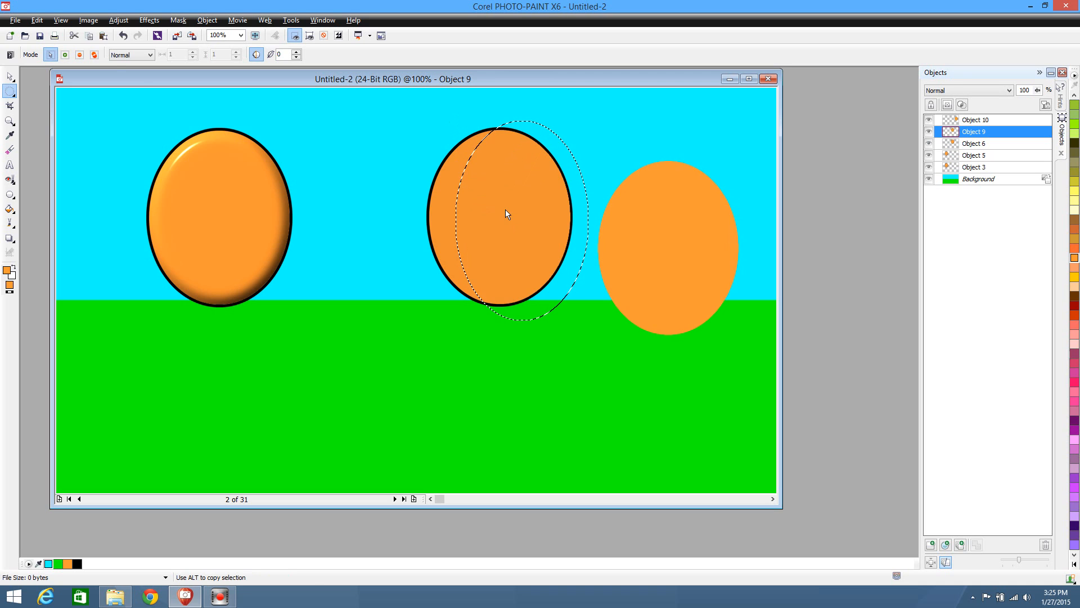
Delete the masked part of the darkened ellipse, leaving a crescent along its left edge, and remove the mask
left_click(10, 76)
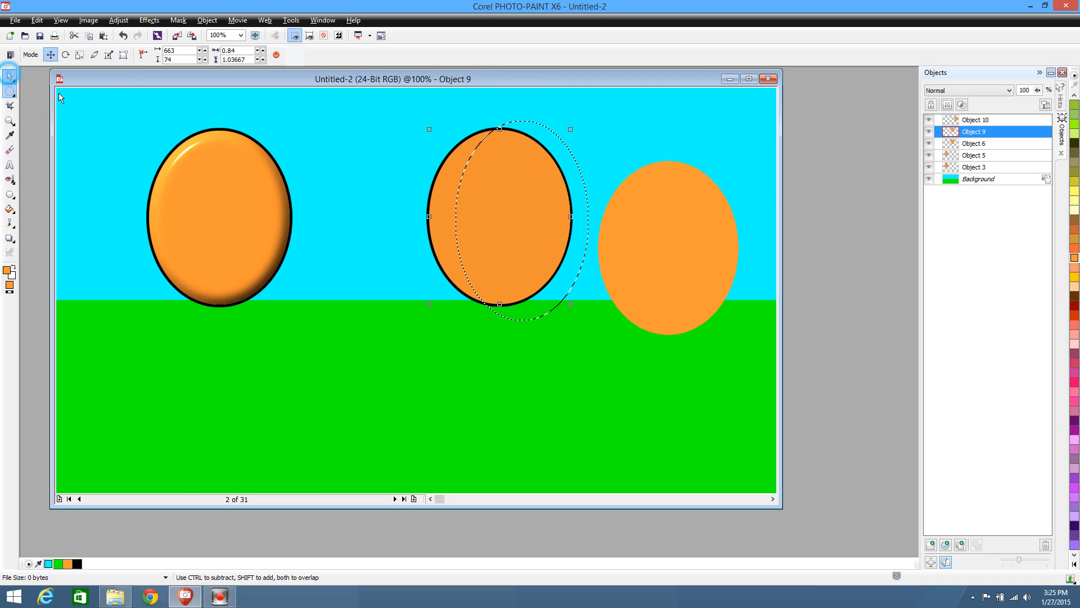
left_click(505, 211)
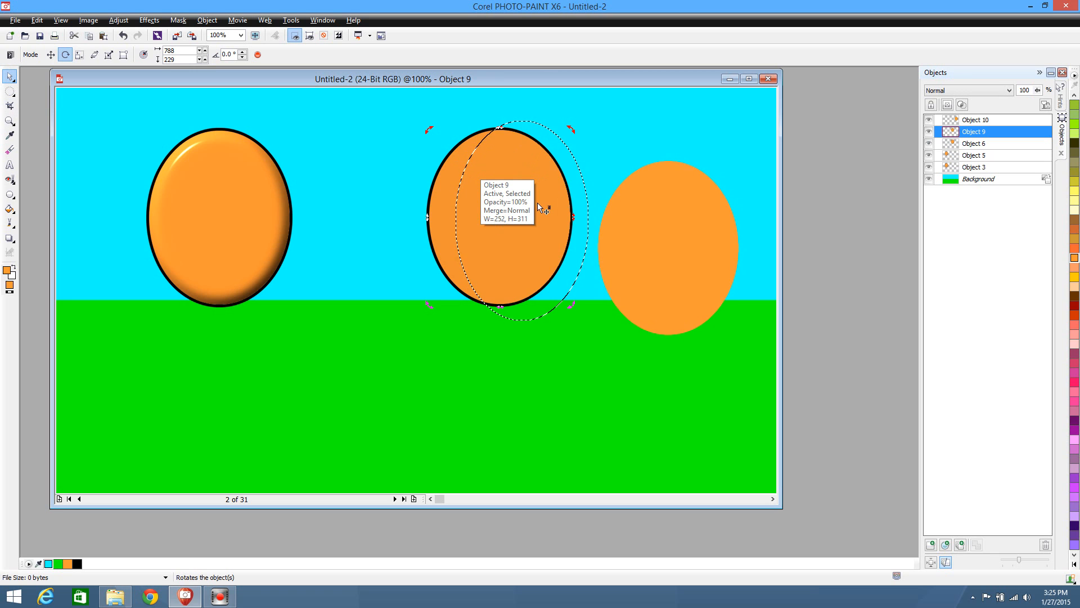
left_click(10, 91)
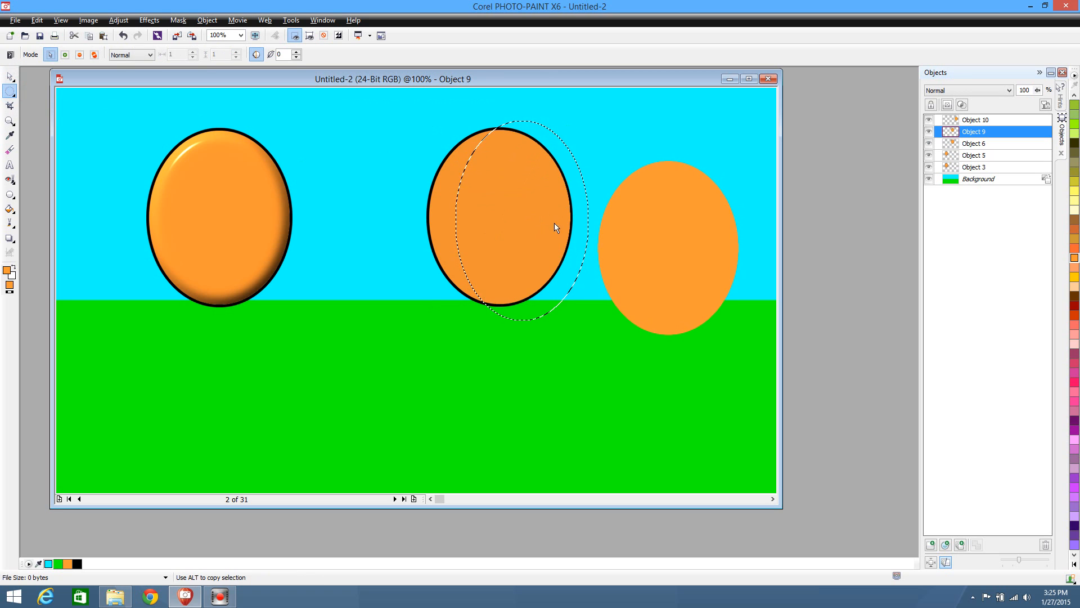
key("Delete")
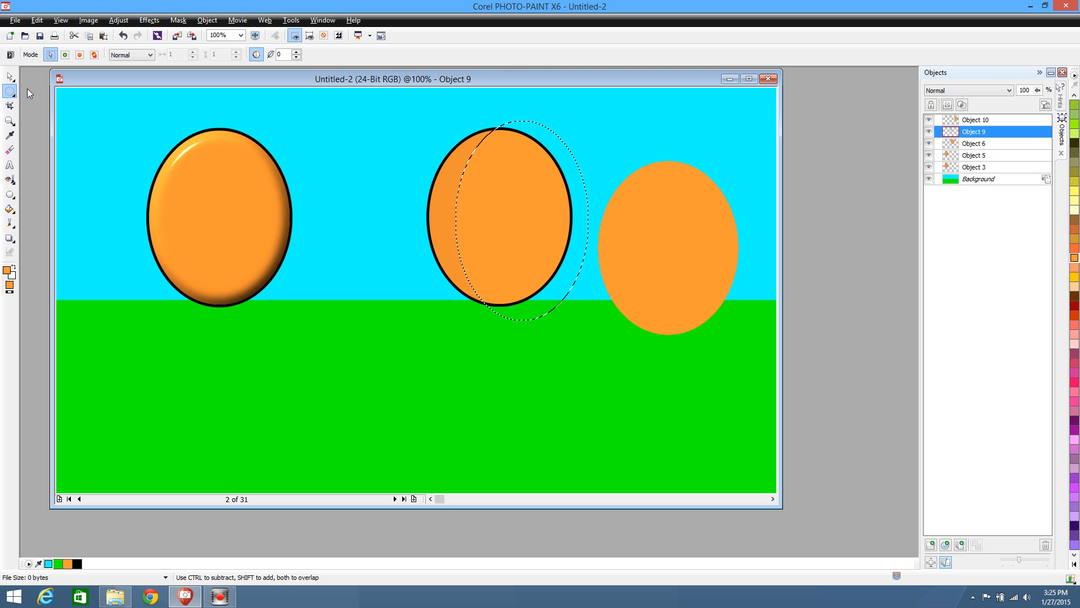
left_click(370, 167)
Move the spare flat orange ellipse inside the second outline, to about x 664, y 76
left_click(10, 76)
left_click(673, 283)
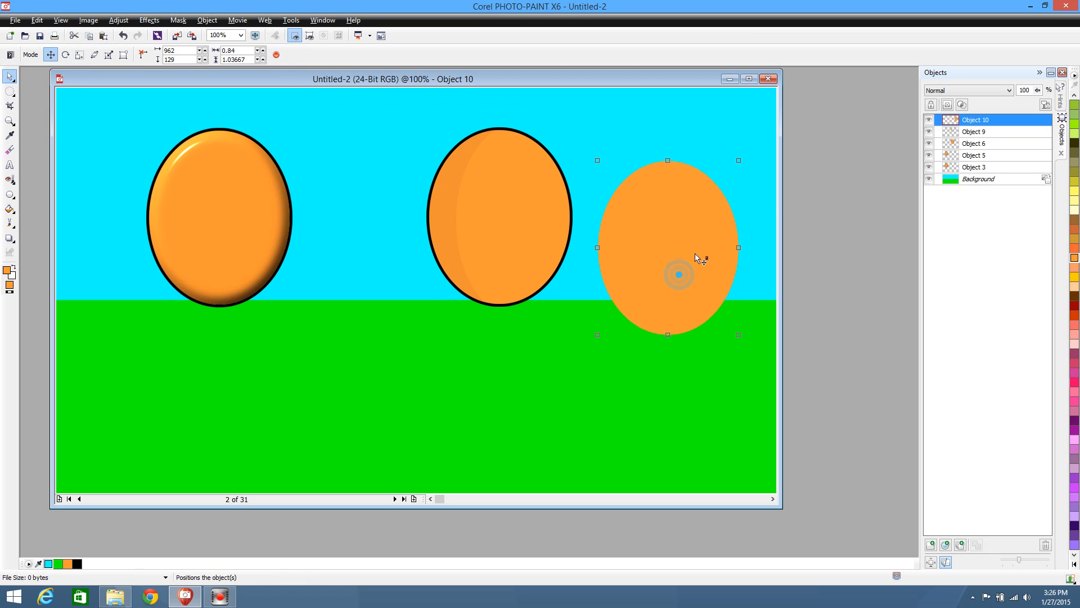
left_click_drag(695, 253, 528, 222)
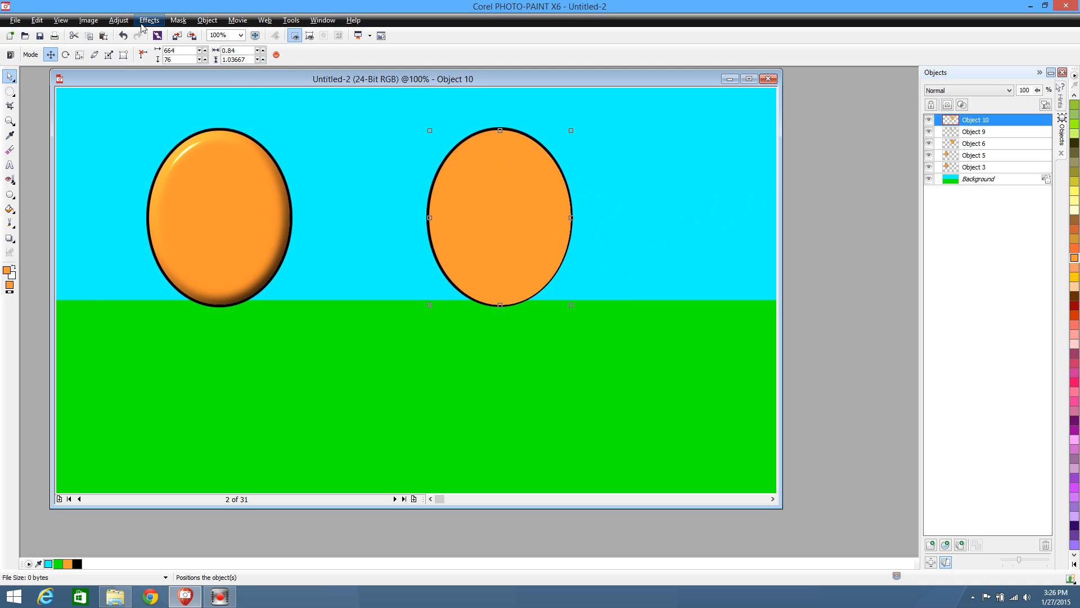
Lighten the ellipse inside the second outline by applying a brightness of 11 with contrast and intensity at 0
left_click(111, 21)
left_click(156, 160)
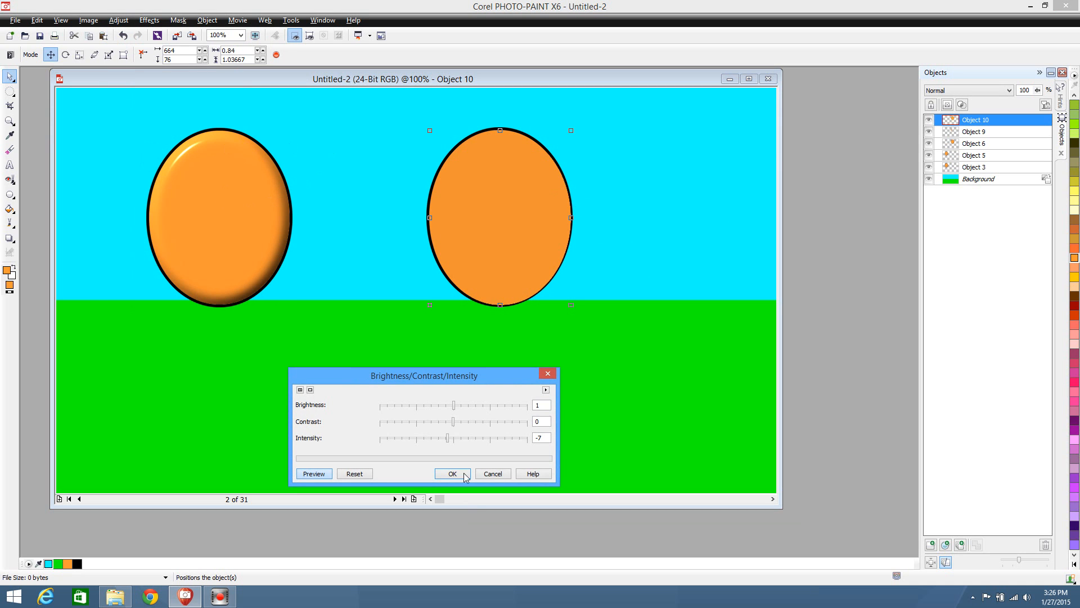
left_click(454, 439)
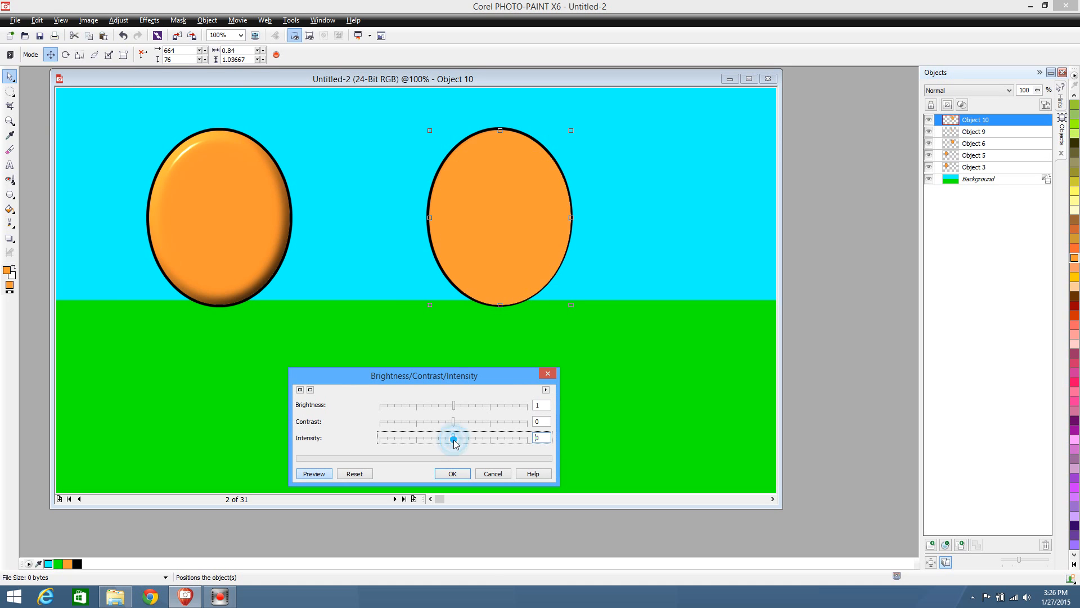
left_click(463, 405)
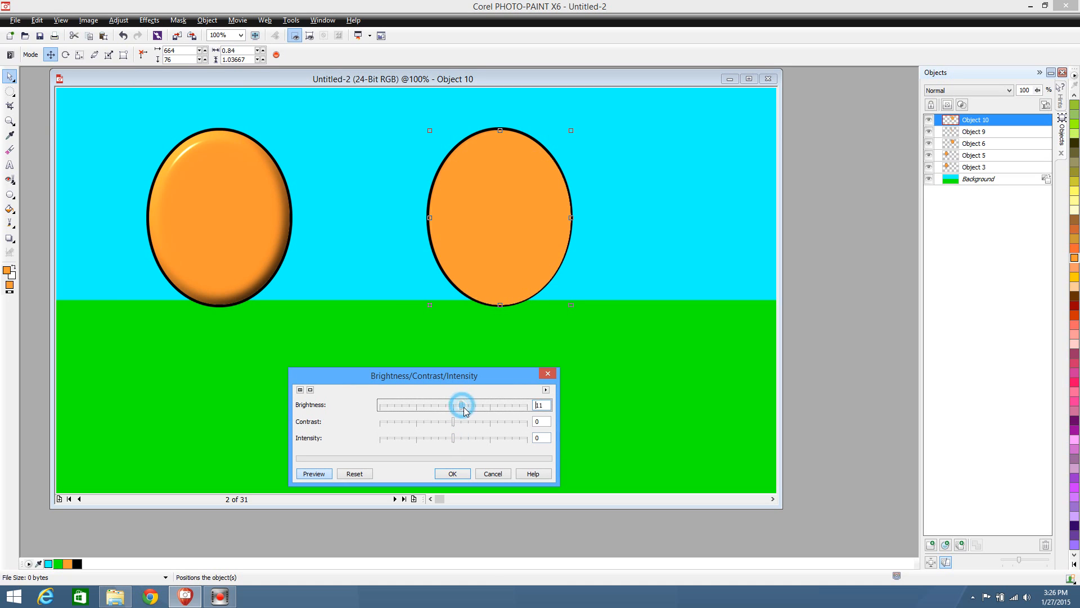
left_click(453, 473)
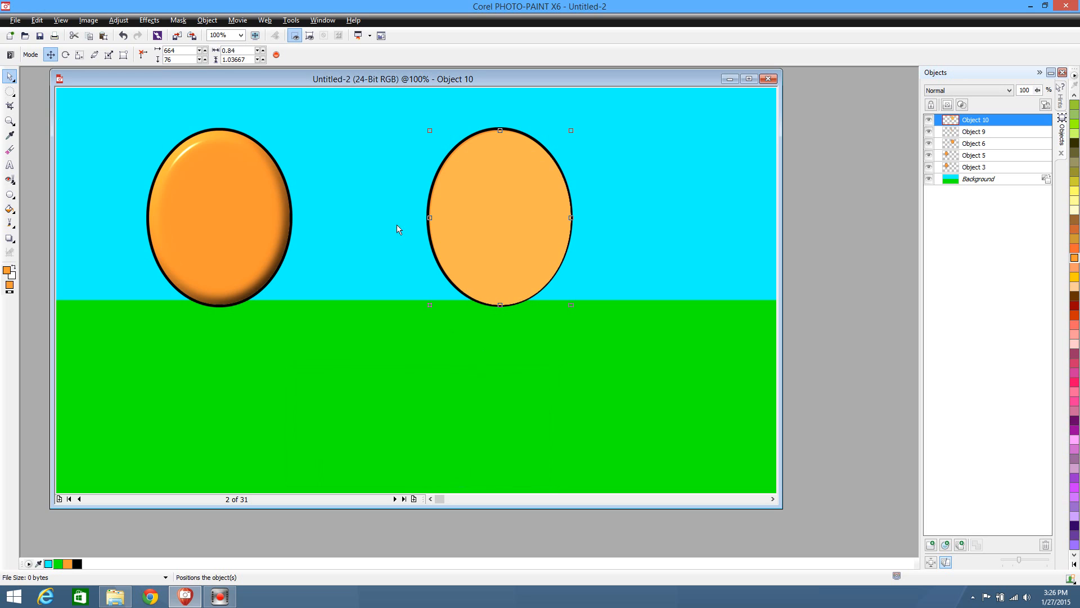
Delete the left part of the lightened ellipse with an offset elliptical mask, leaving a crescent along its right edge, and remove the mask
left_click(11, 92)
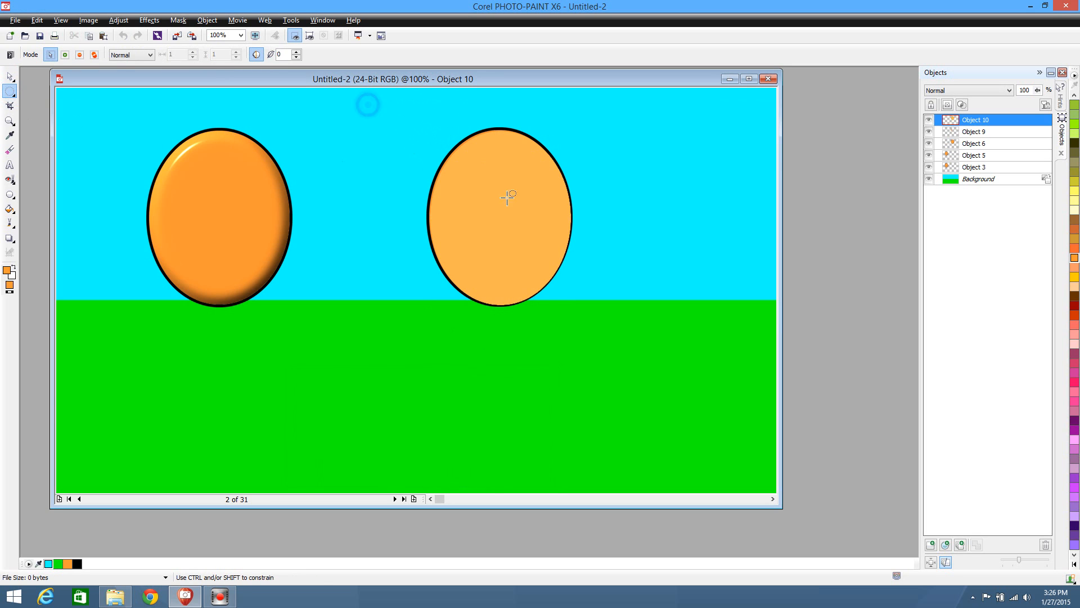
left_click_drag(359, 102, 544, 332)
key("Delete")
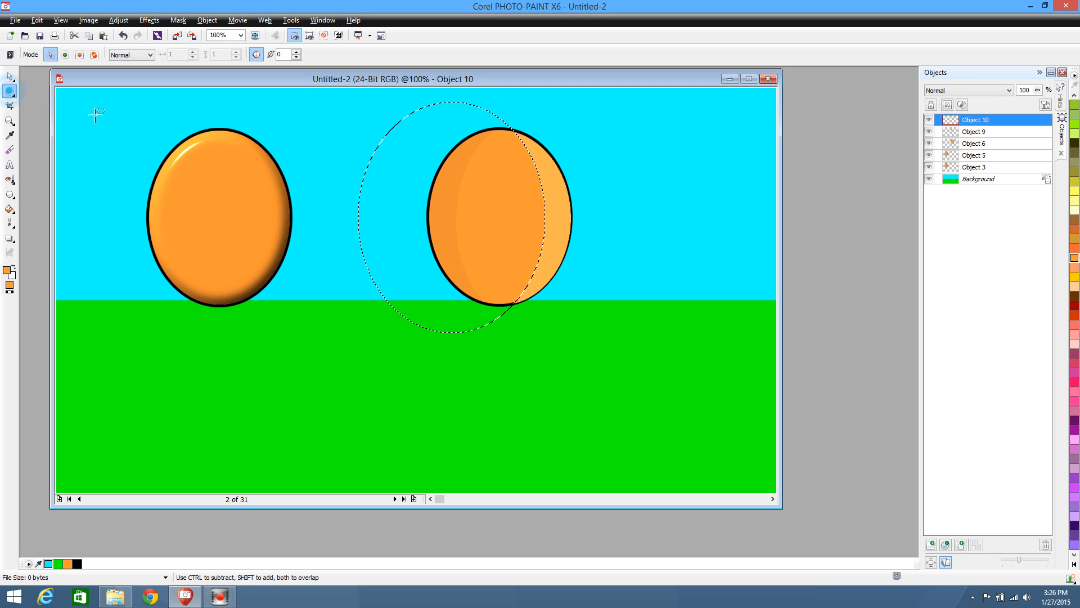
left_click(107, 129)
Nudge the light crescent to x 808, y 77 so it sits within the black outline, and deselect it
left_click(10, 78)
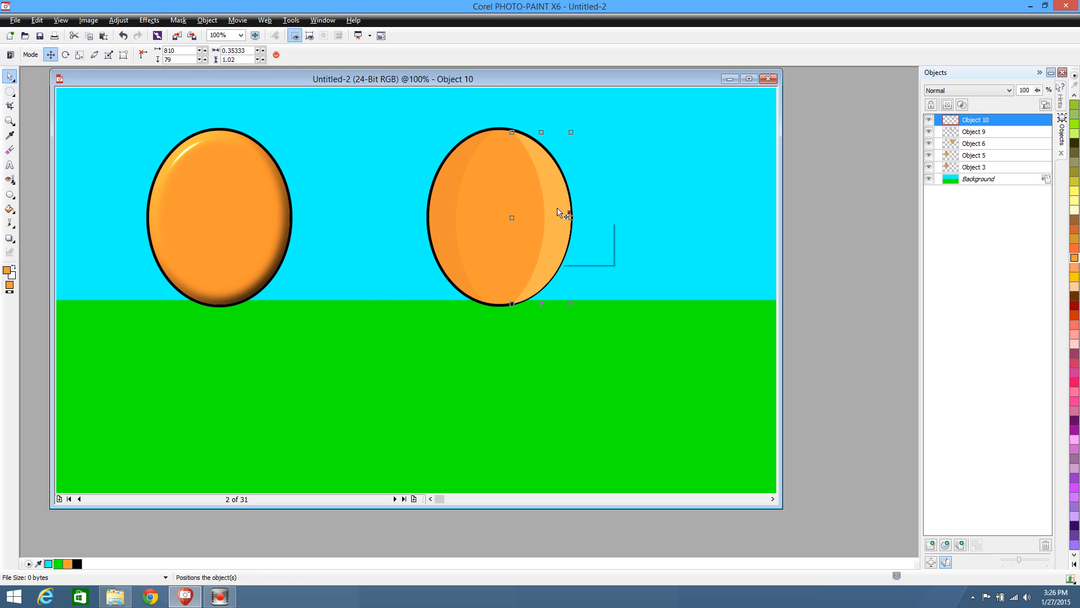
mouse_move(556, 213)
left_mouse_down()
mouse_move(546, 203)
mouse_move(553, 209)
left_mouse_up()
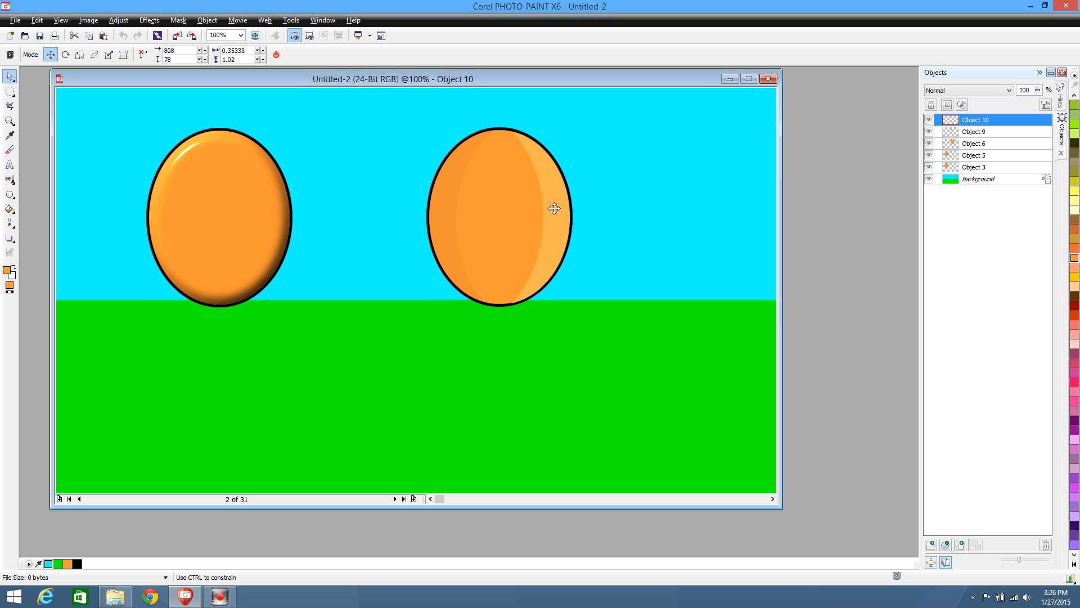
left_click_drag(554, 208, 555, 209)
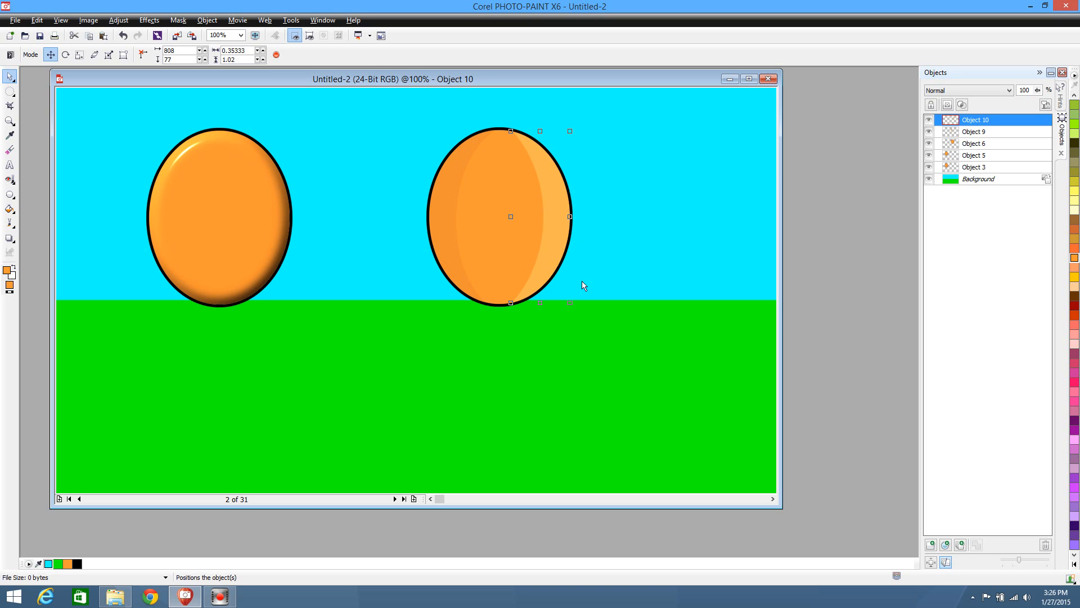
left_click(596, 336)
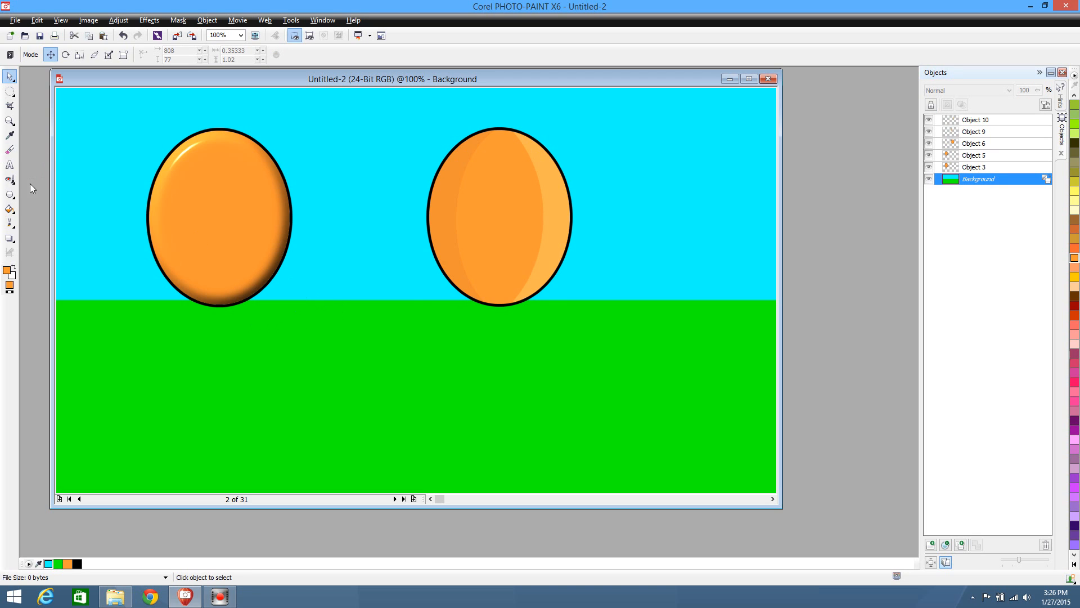
Soften the light crescent's inner edge by painting orange along it with a soft round brush of size 50
left_click(10, 151)
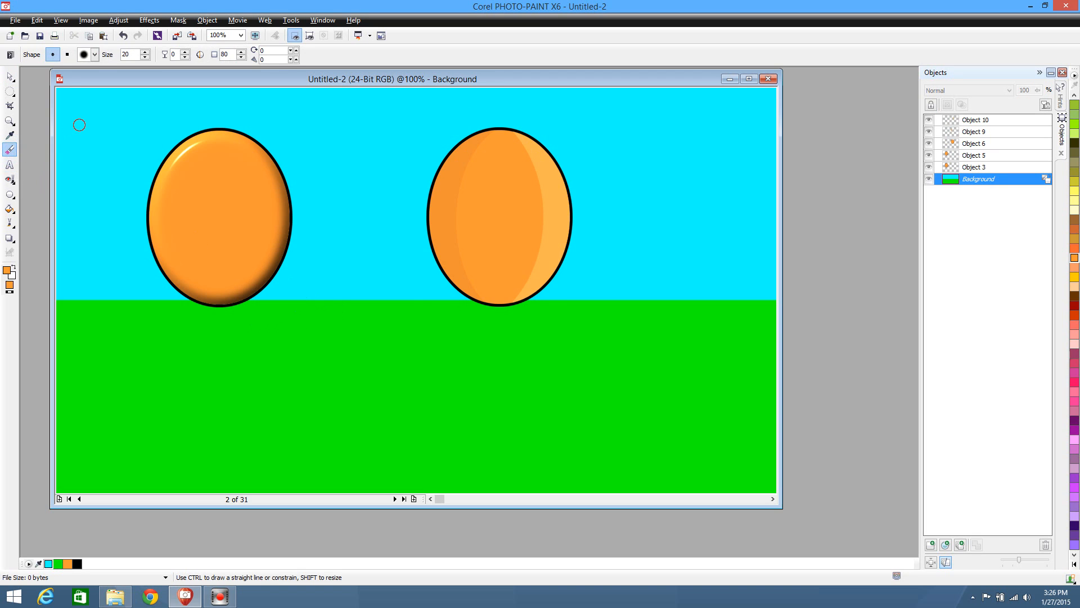
left_click(95, 54)
left_click(140, 79)
left_click(10, 76)
left_click(550, 181)
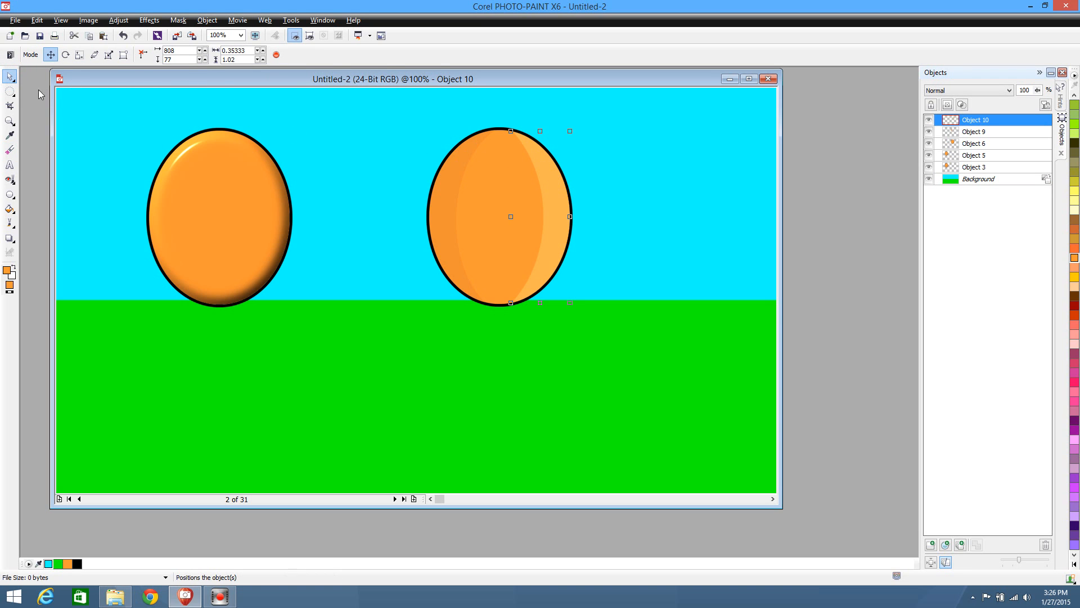
left_click(10, 150)
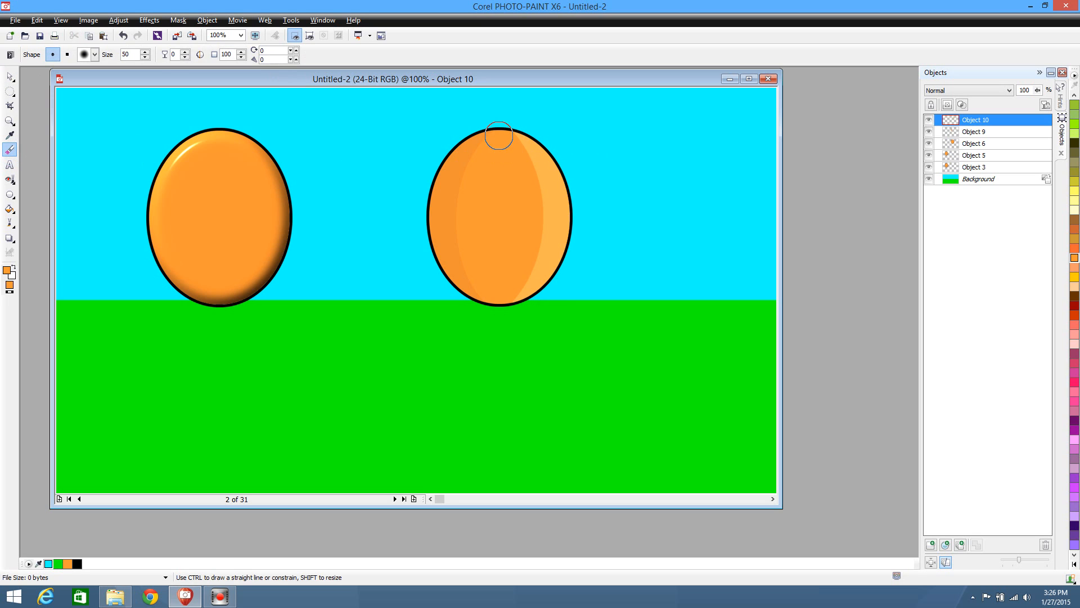
mouse_move(514, 145)
left_mouse_down()
mouse_move(535, 172)
mouse_move(540, 229)
mouse_move(514, 296)
left_mouse_up()
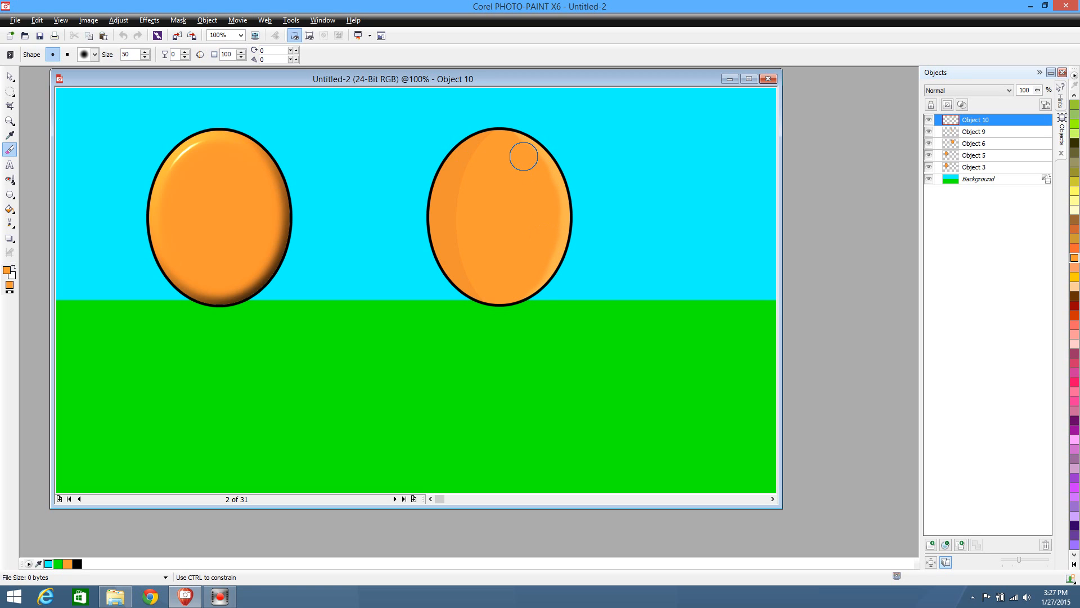
left_click_drag(524, 157, 503, 162)
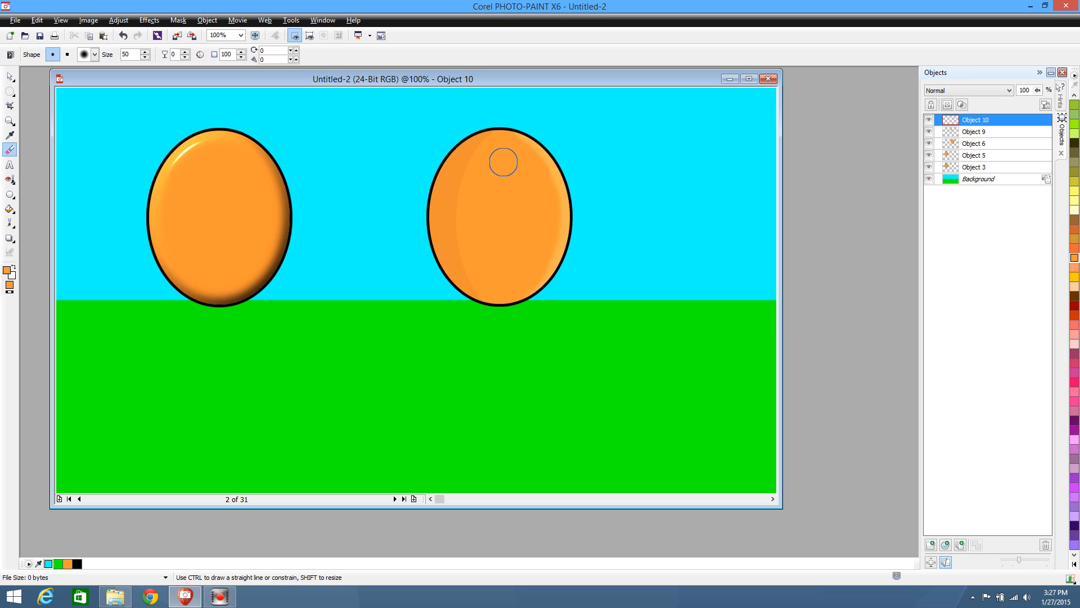
Blend the dark left crescent's inner edge into the ellipse with soft orange brush strokes, undoing and repainting unsuitable strokes
left_click(10, 77)
left_click(445, 228)
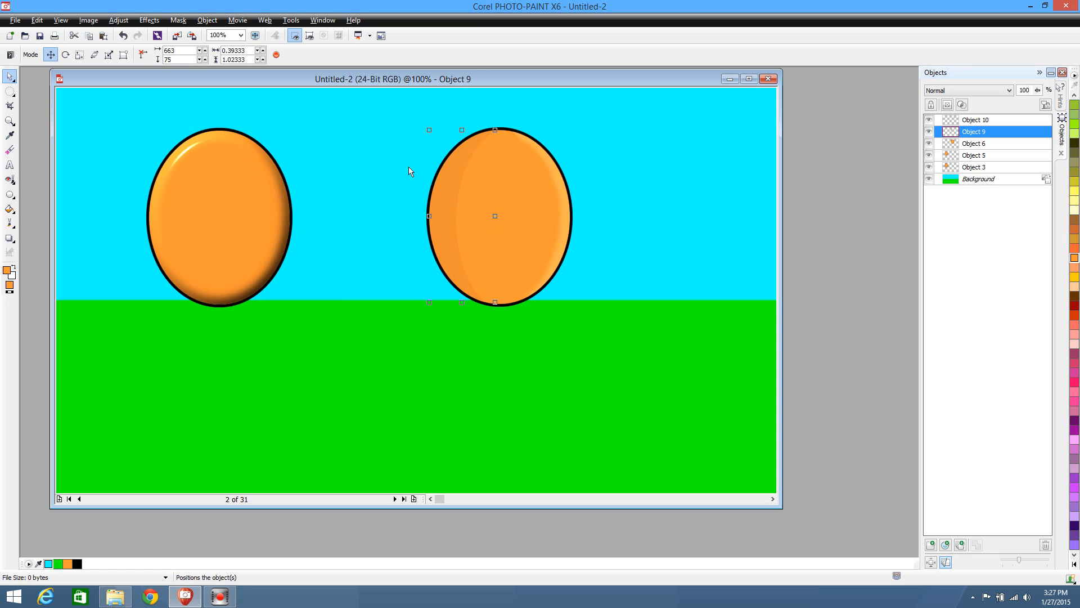
left_click(9, 149)
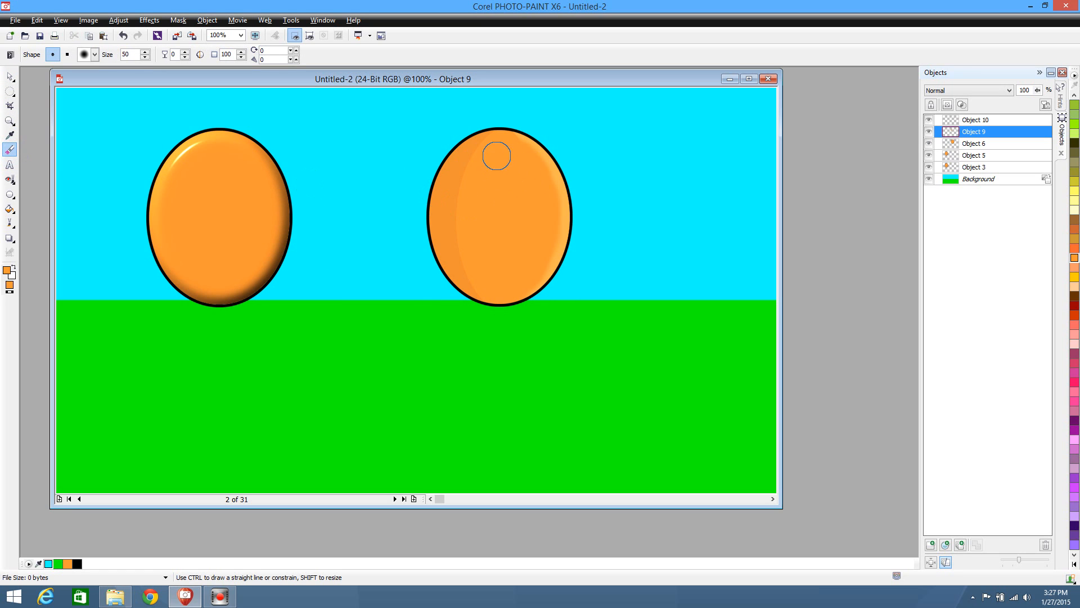
mouse_move(502, 145)
left_mouse_down()
mouse_move(487, 148)
mouse_move(462, 200)
mouse_move(467, 271)
left_mouse_up()
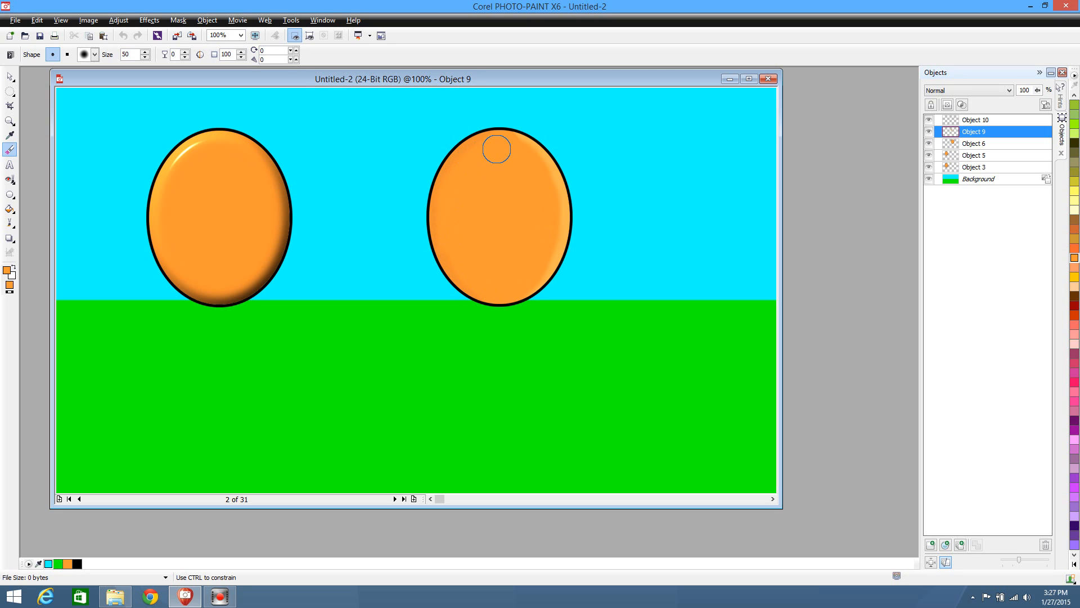
left_click_drag(465, 169, 455, 236)
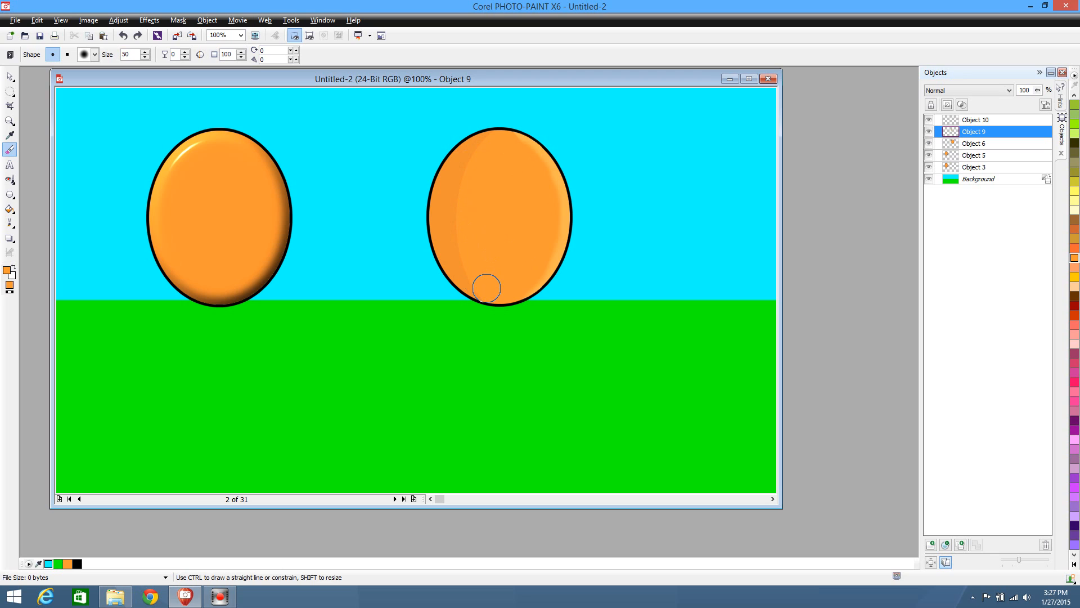
left_click_drag(488, 285, 468, 274)
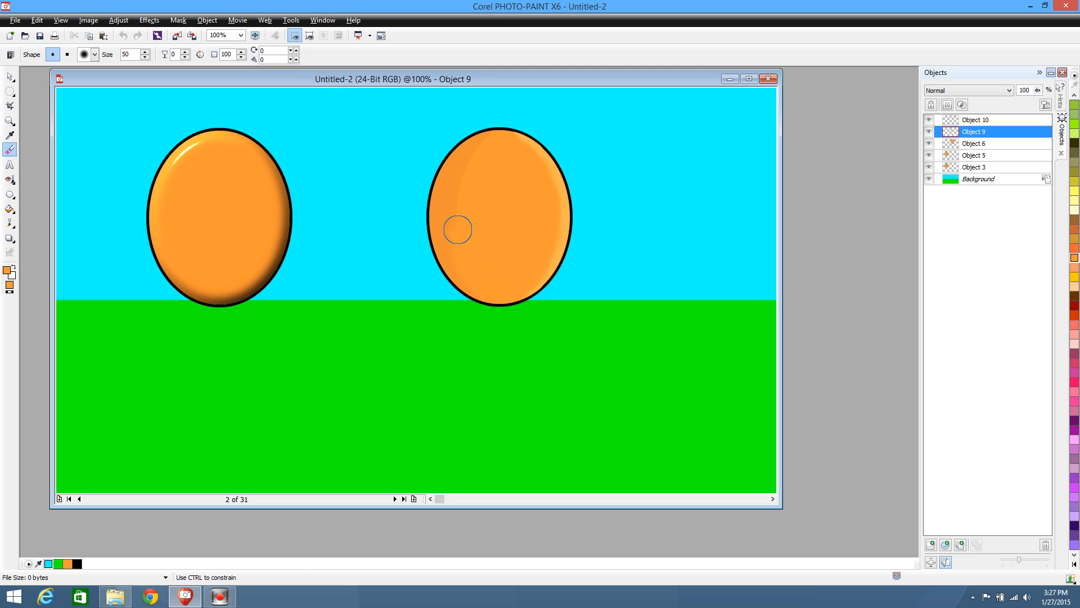
mouse_move(458, 230)
left_mouse_down()
mouse_move(464, 186)
mouse_move(494, 145)
mouse_move(463, 163)
mouse_move(452, 217)
mouse_move(475, 275)
mouse_move(455, 244)
mouse_move(453, 194)
mouse_move(467, 161)
mouse_move(490, 149)
mouse_move(452, 181)
mouse_move(442, 220)
mouse_move(446, 245)
mouse_move(498, 289)
left_mouse_up()
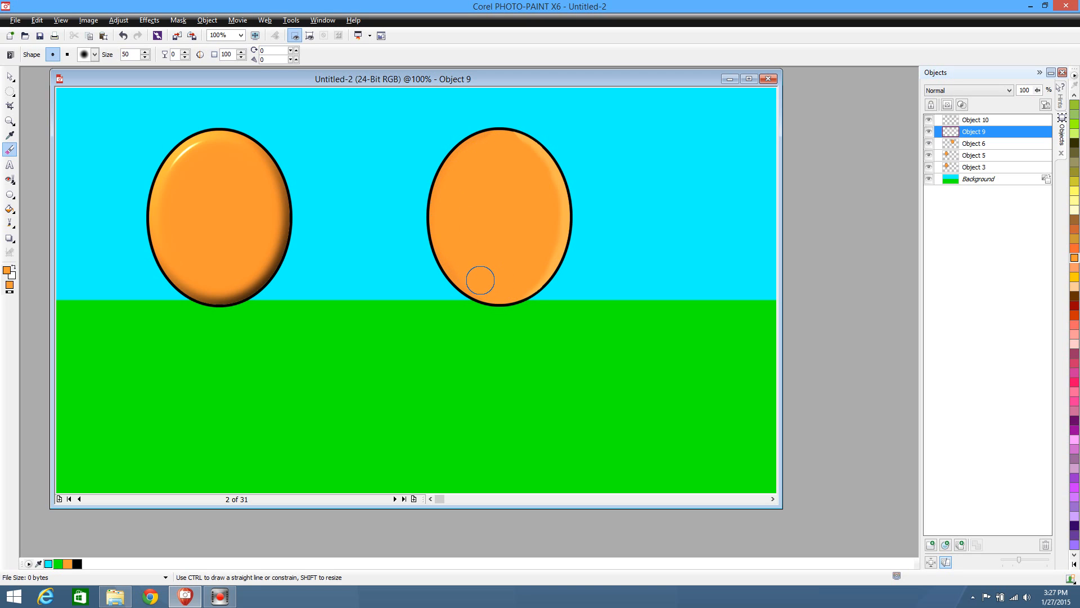
key("ctrl+z")
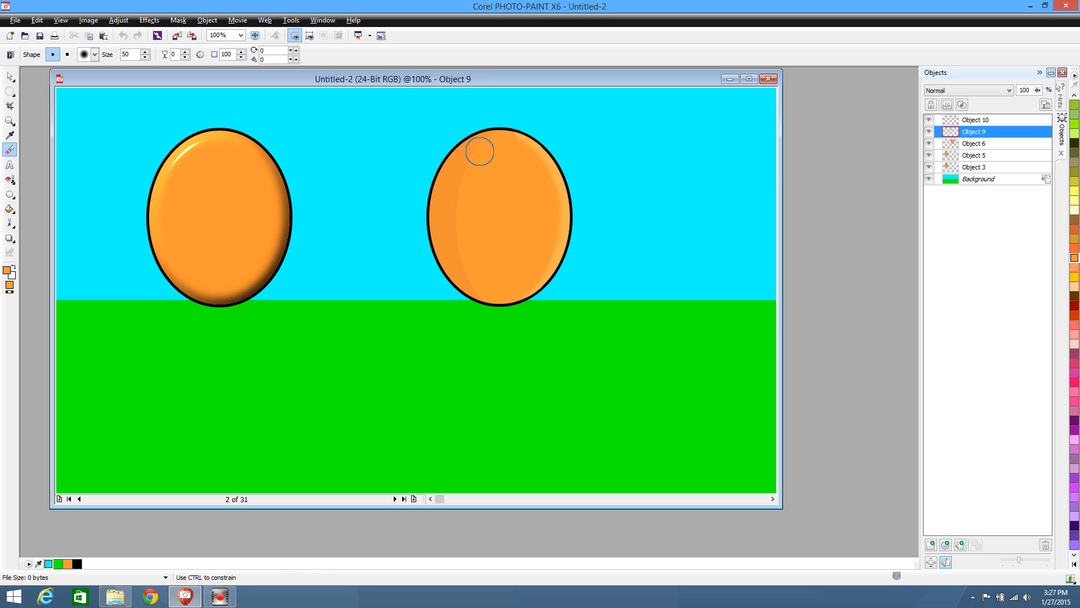
mouse_move(479, 151)
left_mouse_down()
mouse_move(450, 198)
mouse_move(450, 227)
mouse_move(459, 262)
mouse_move(481, 286)
mouse_move(453, 239)
mouse_move(451, 207)
mouse_move(460, 180)
mouse_move(495, 147)
mouse_move(465, 169)
mouse_move(466, 228)
left_mouse_up()
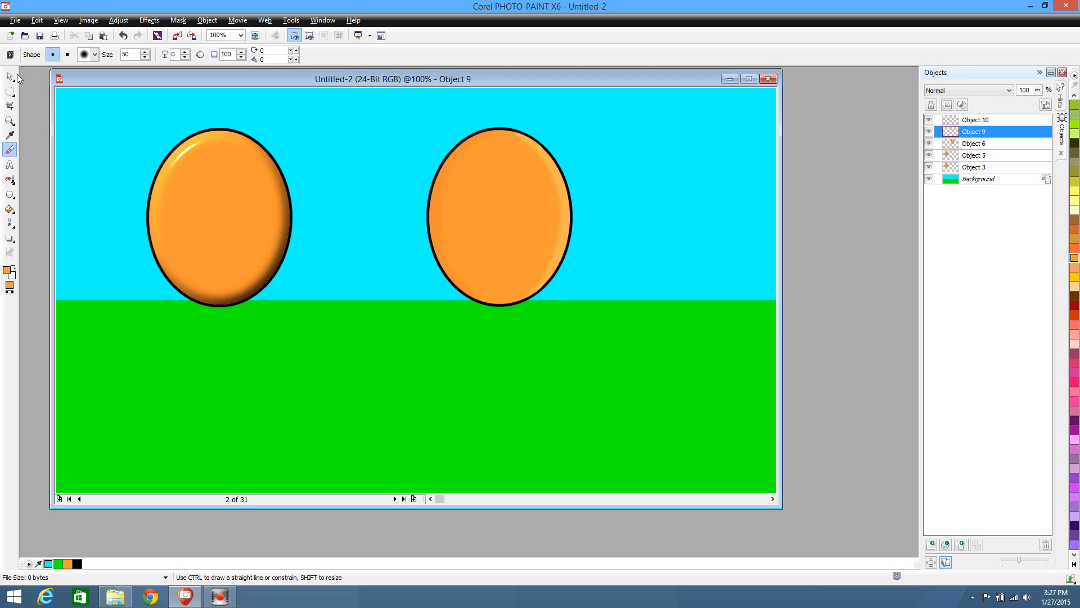
left_click(10, 105)
left_click(10, 76)
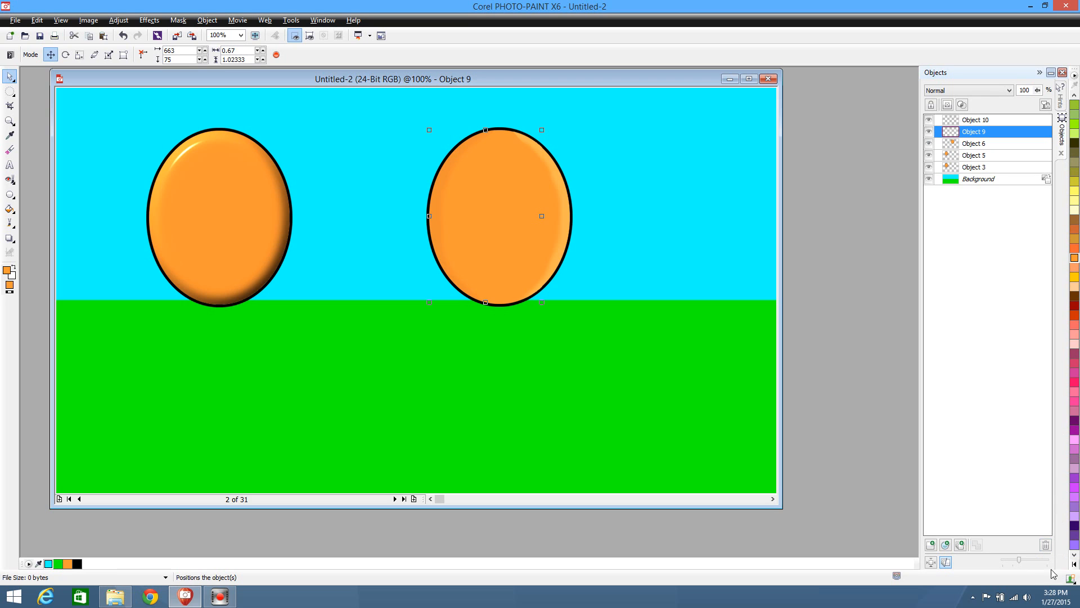
Set the paint colour to black and the fill to white, and draw a circle about 101 pixels wide on the grass
left_click(1075, 564)
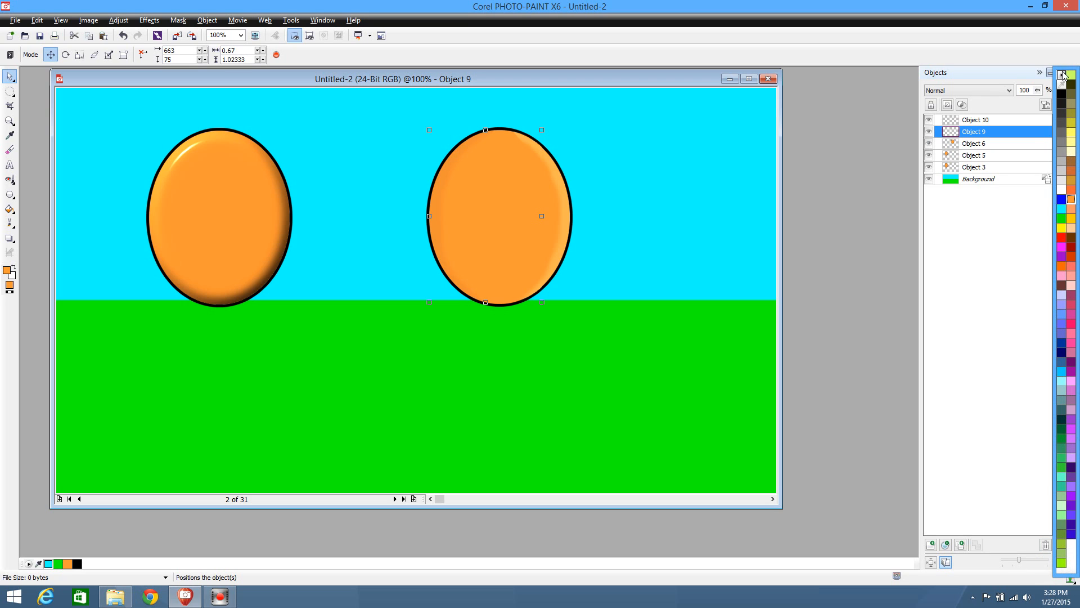
left_click(1061, 99)
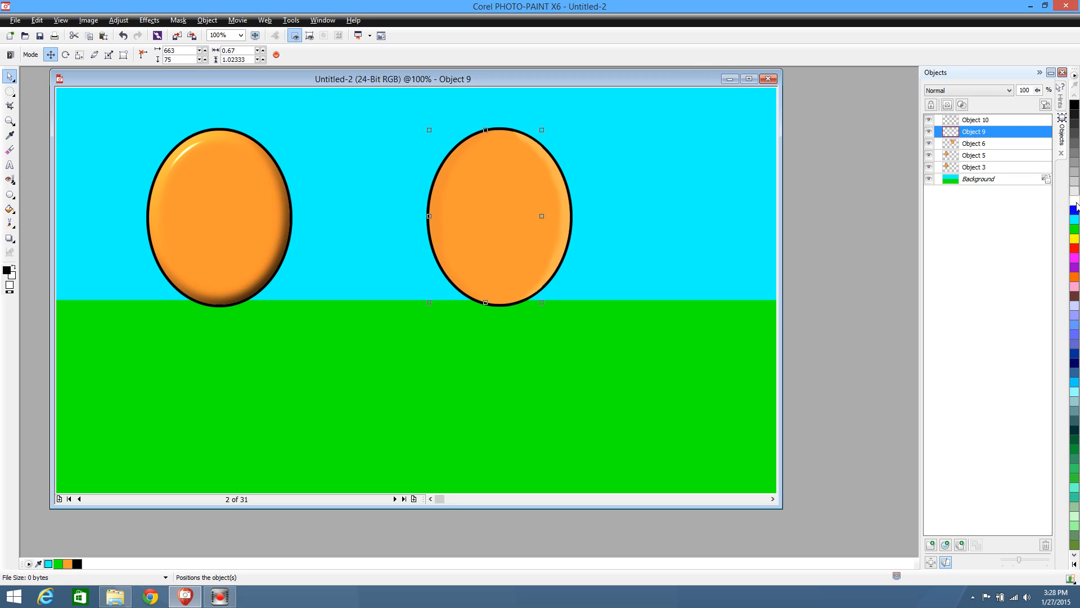
left_click(12, 196)
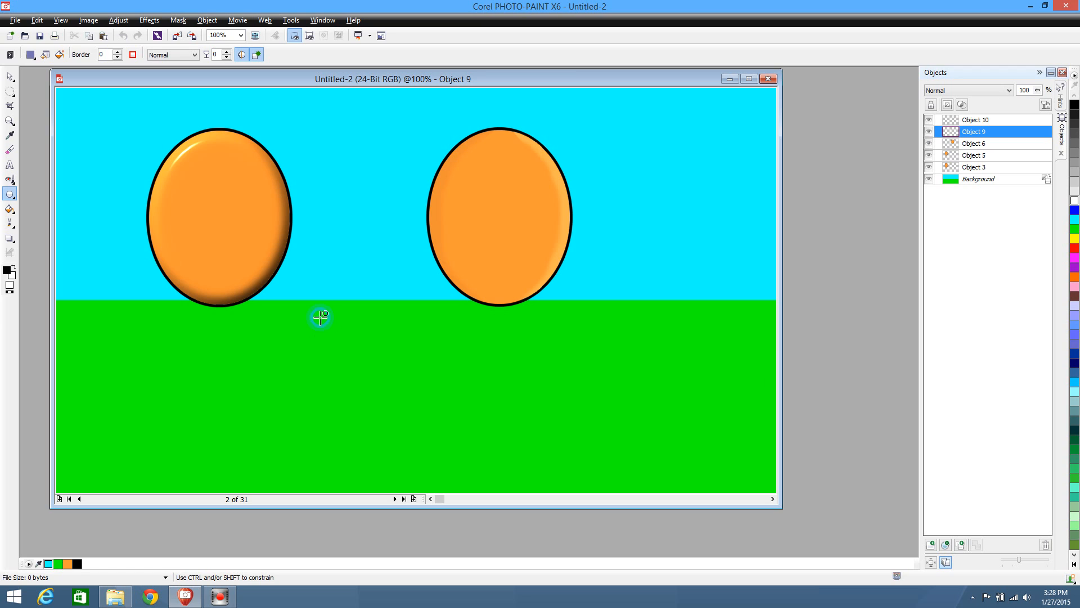
left_click_drag(320, 318, 367, 374)
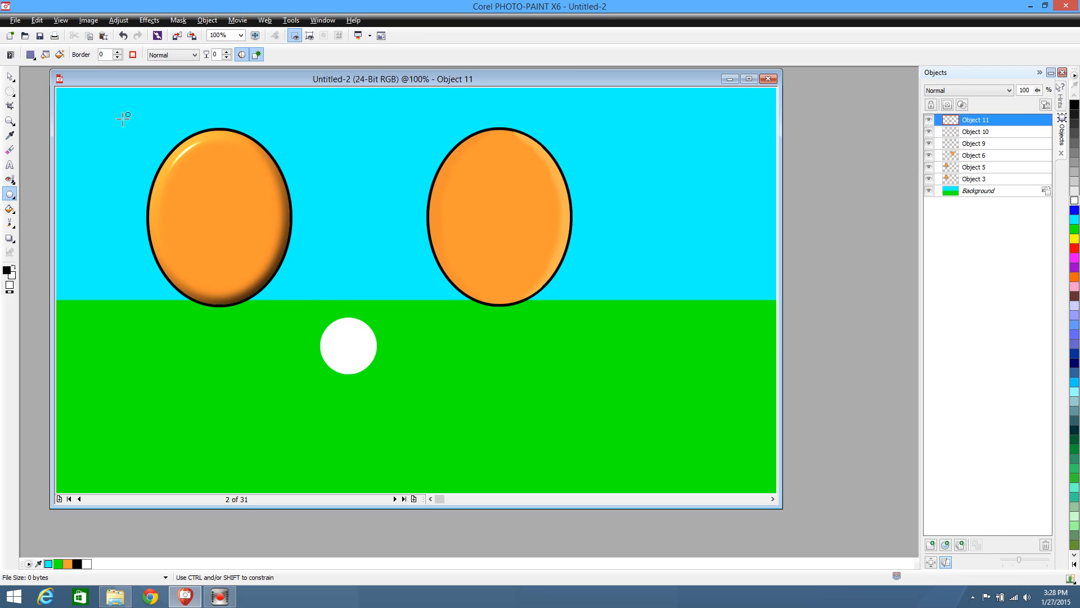
Move the white circle onto the upper part of the right ellipse, to x 705, y 131, and try an elliptical mask around it
double_click(103, 53)
left_click(8, 76)
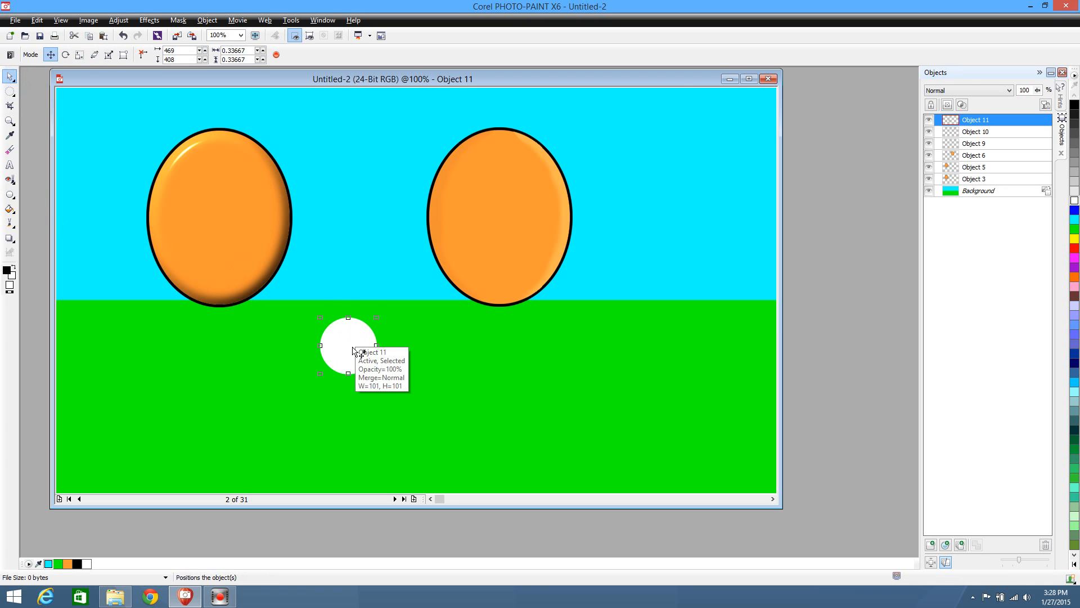
left_click_drag(357, 337, 490, 180)
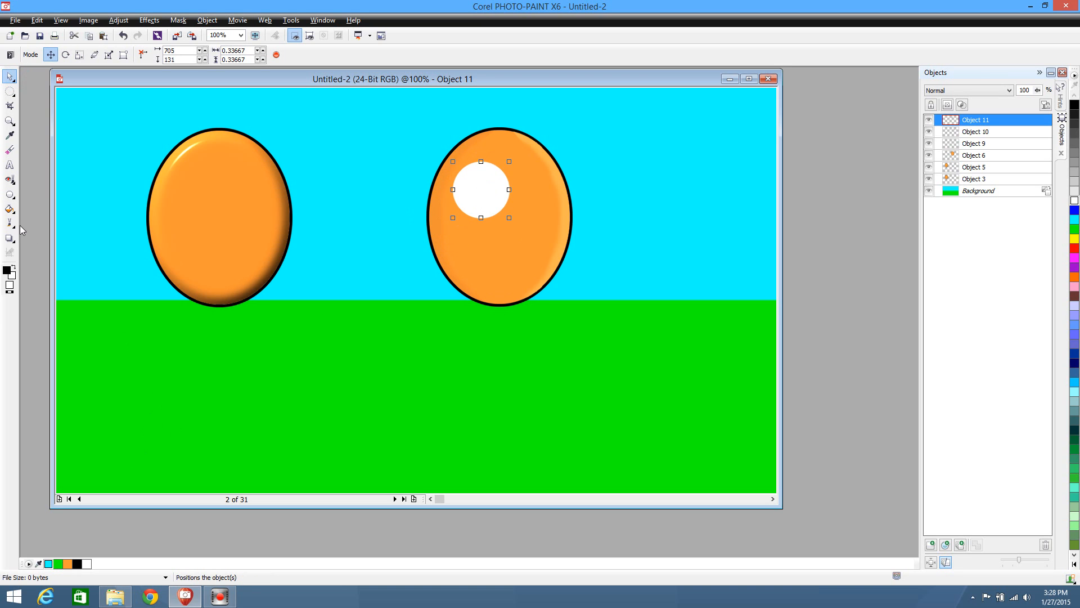
left_click(9, 90)
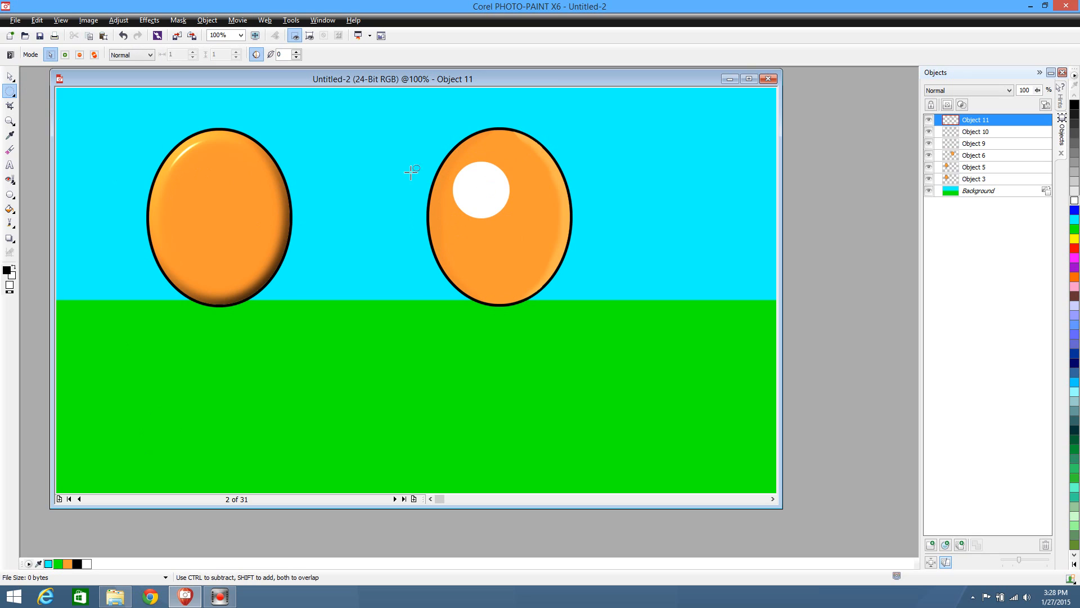
left_click_drag(456, 163, 506, 217)
Place a white circle about 103 pixels wide with a black border of 5 on the left ellipse, and delete the borderless circle
left_click(9, 196)
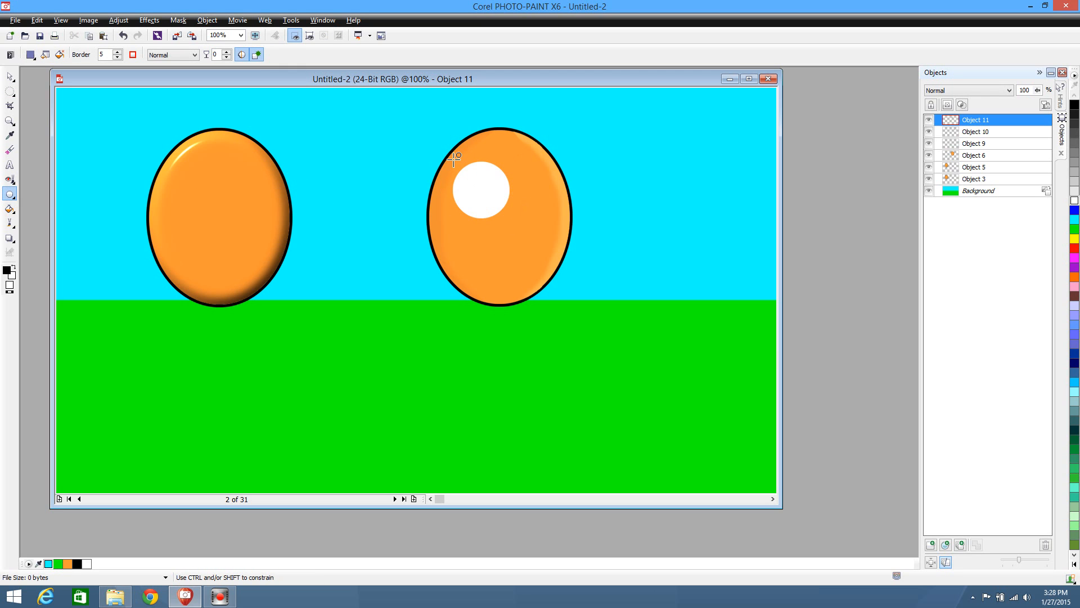
left_click_drag(454, 161, 190, 185)
left_click(10, 77)
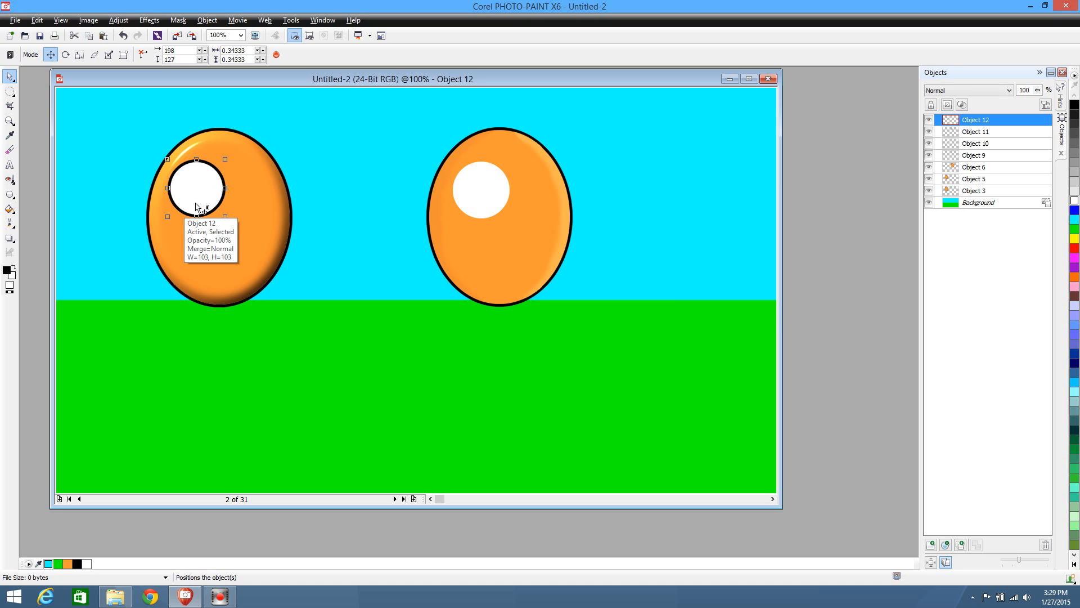
left_click_drag(478, 189, 378, 378)
key("Delete")
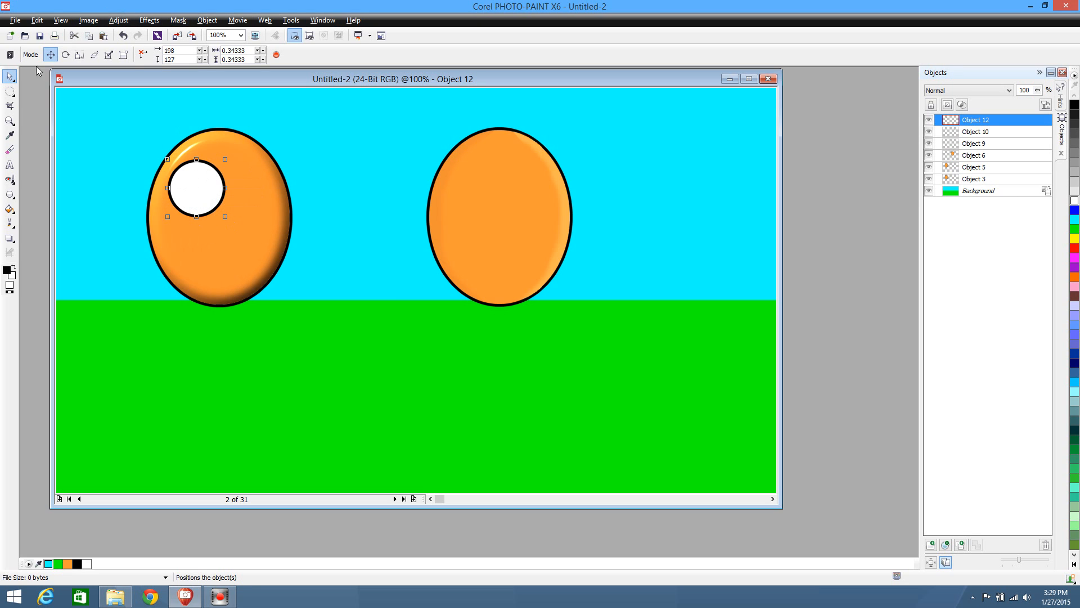
Select the white interior of the eye circle with the Magic Wand mask, copy it to a new object, and clear the mask
left_click(13, 93)
left_click(45, 155)
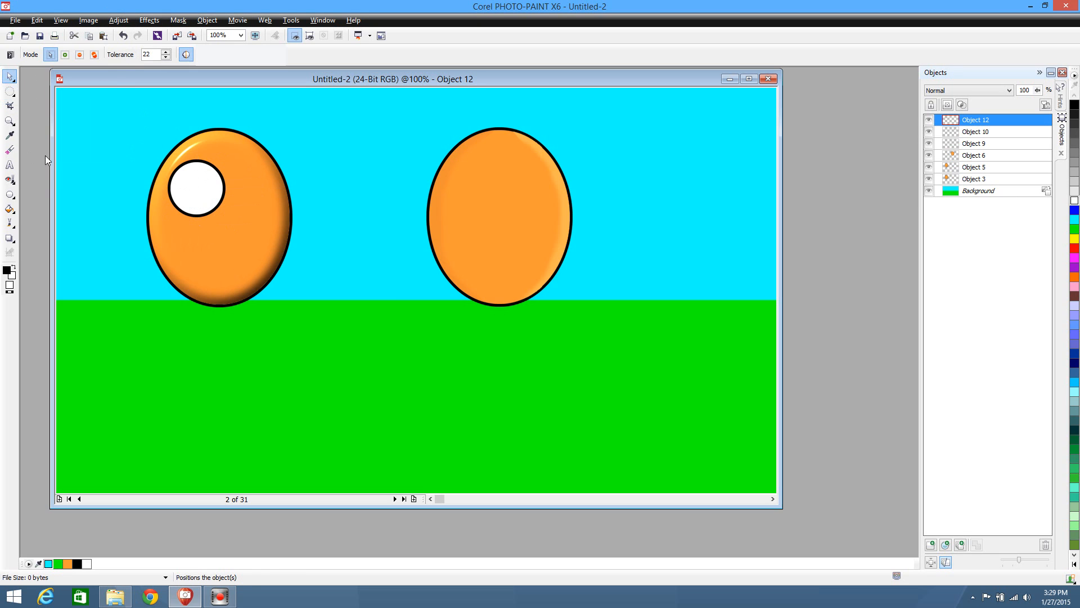
left_click(198, 188)
key("ctrl")
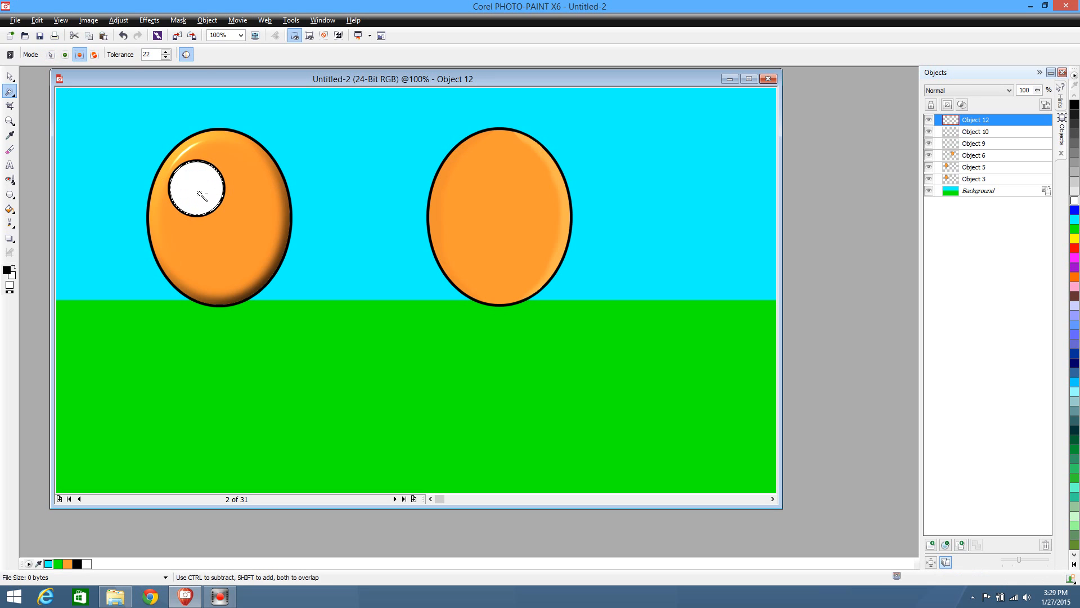
left_click(13, 94)
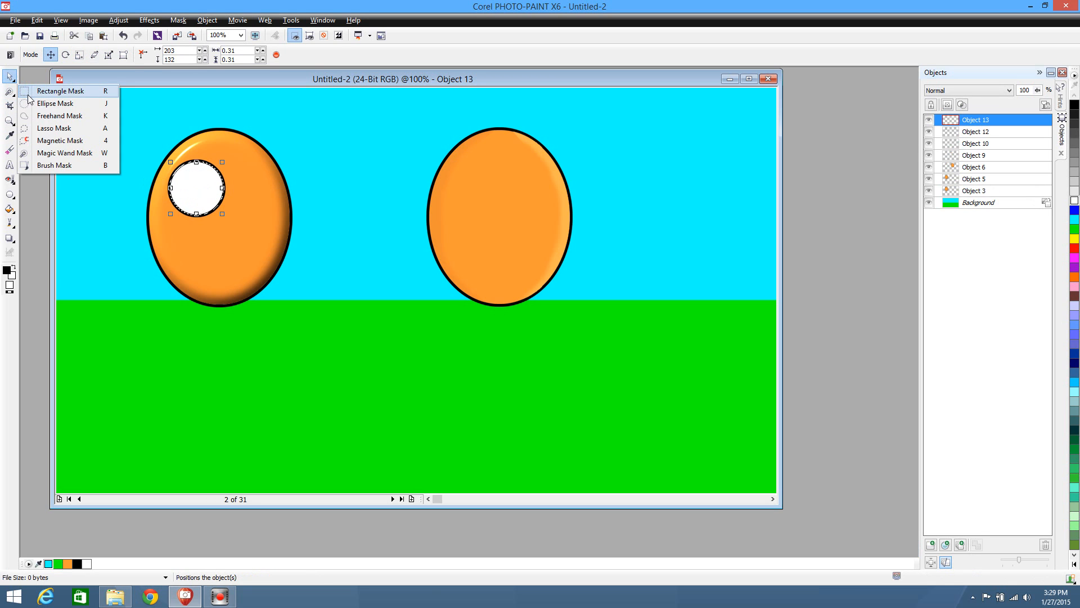
left_click(28, 94)
left_click(116, 116)
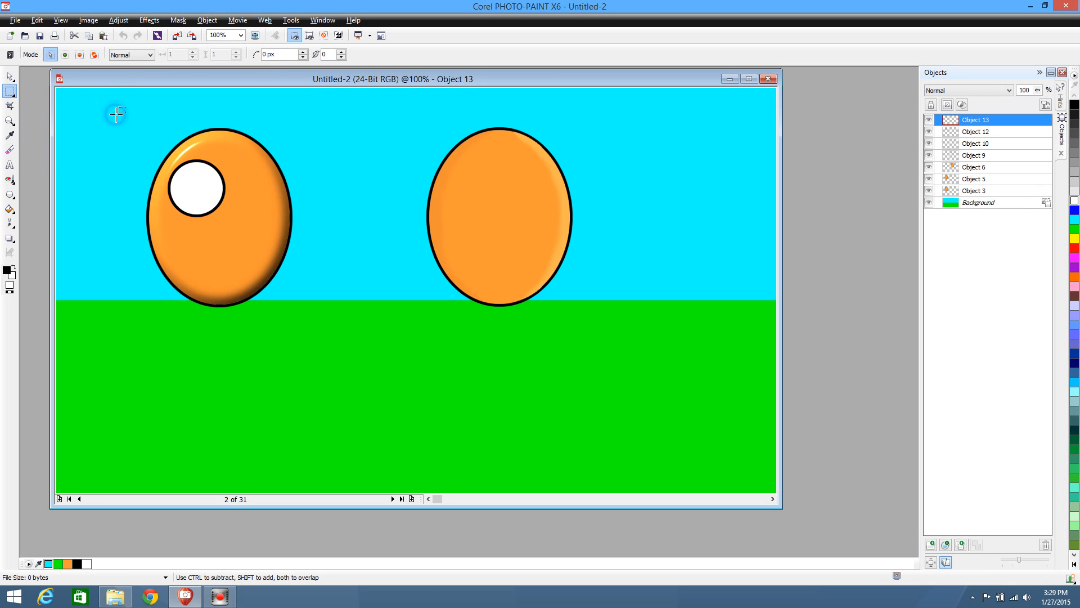
left_click(11, 75)
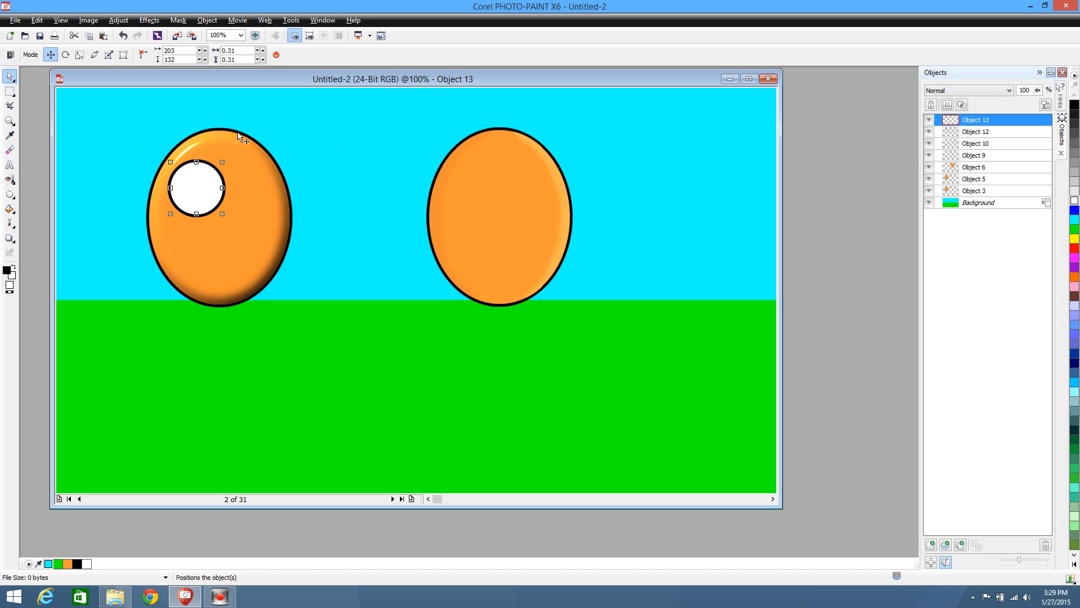
Apply the Plastic texture to the white interior copy with highlight 6, depth 6, smoothness 96 and light direction 309
left_click(150, 20)
mouse_move(223, 193)
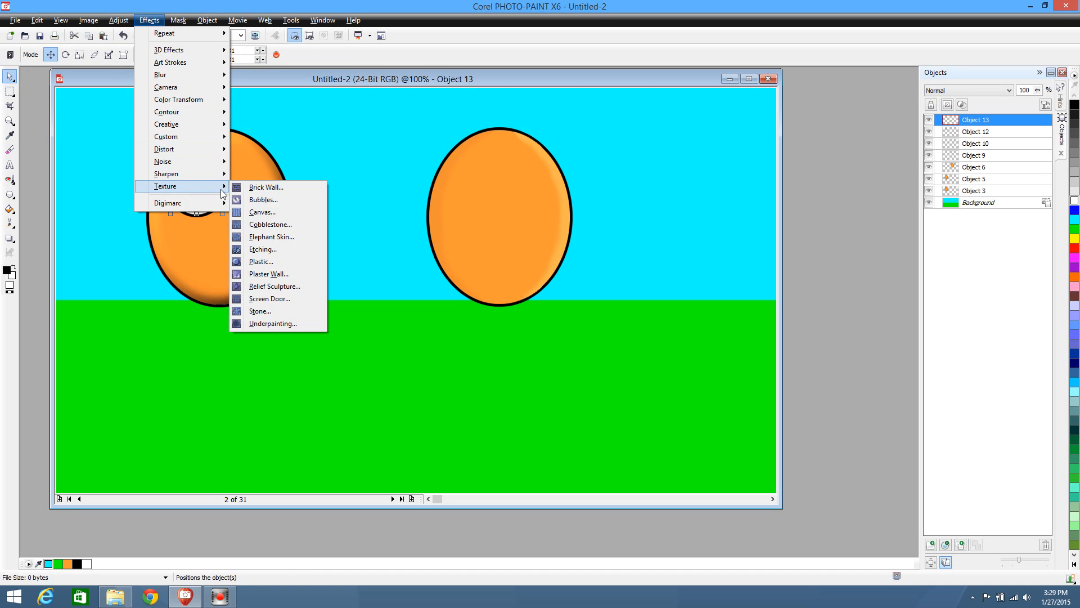
left_click(286, 262)
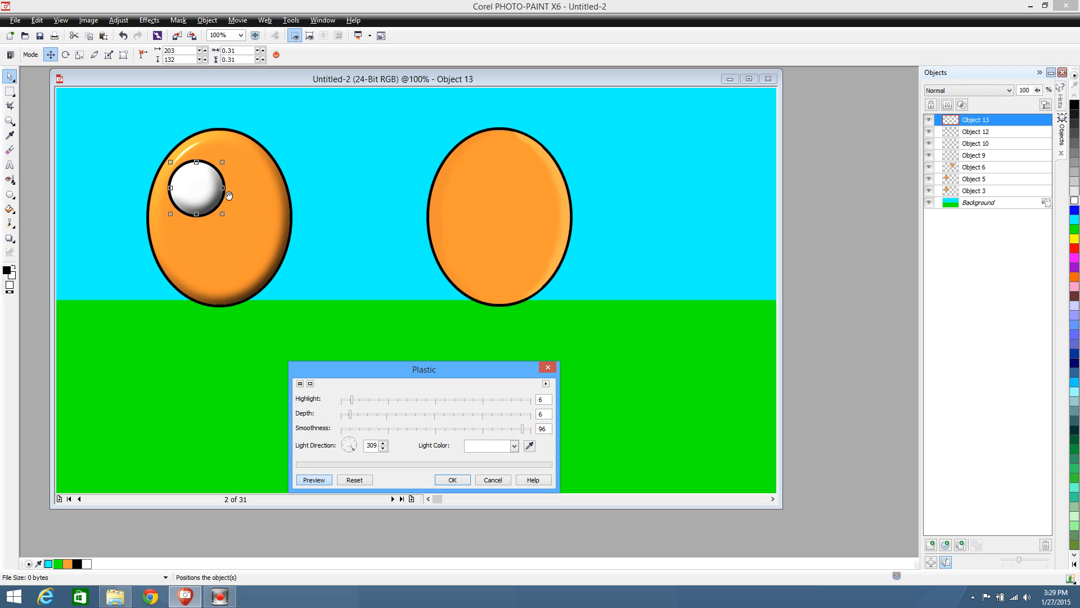
left_click(453, 480)
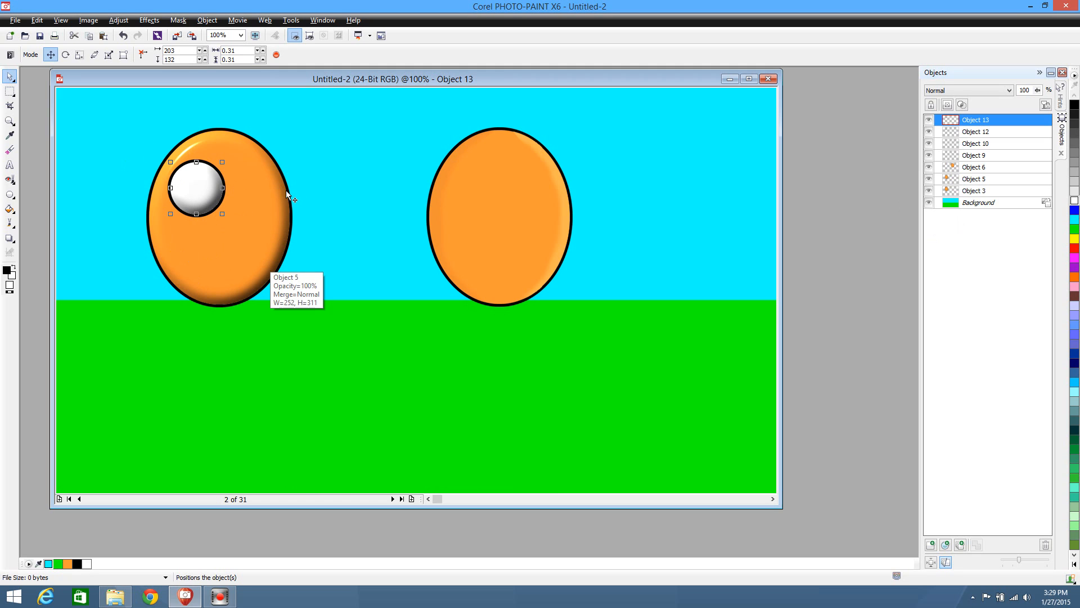
Set the fill to blue and place a black-bordered circle about 59 pixels wide in the white eye's centre, at x 220, y 149
right_click(1076, 211)
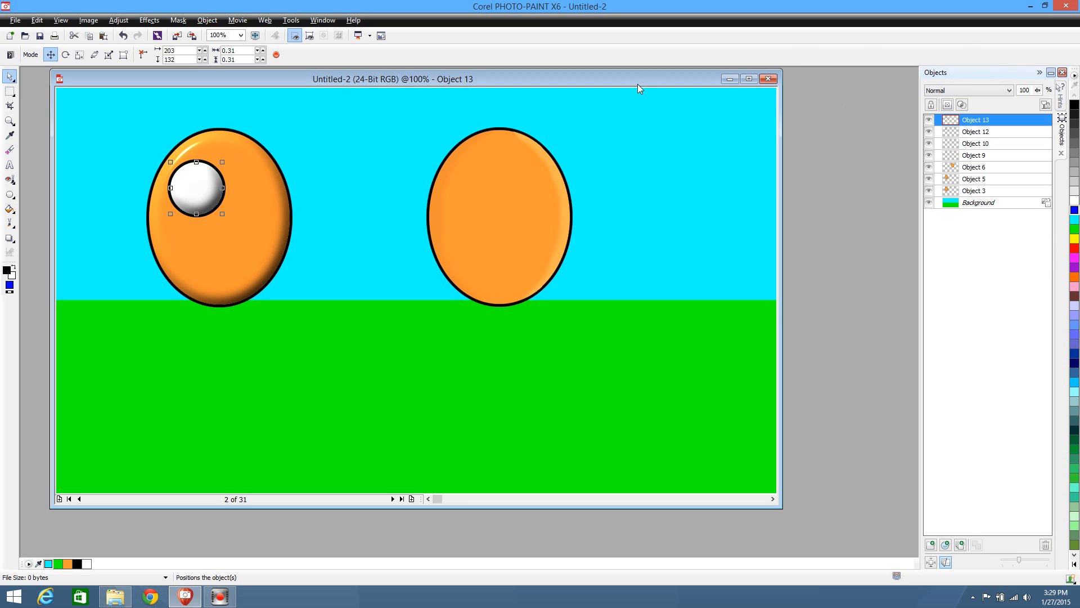
left_click(10, 194)
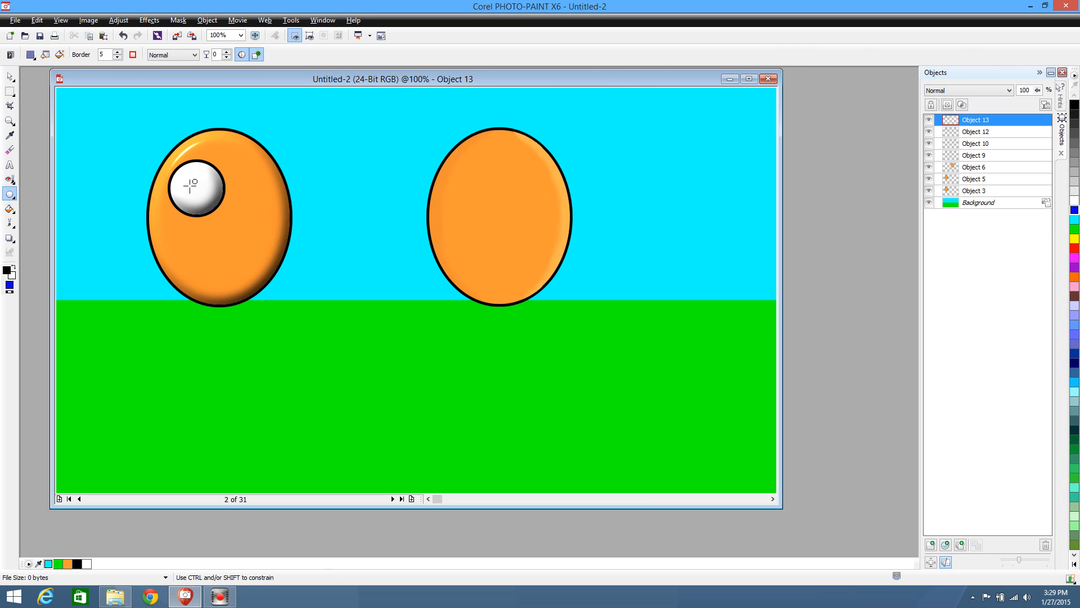
left_click_drag(177, 175, 195, 191)
left_click(9, 76)
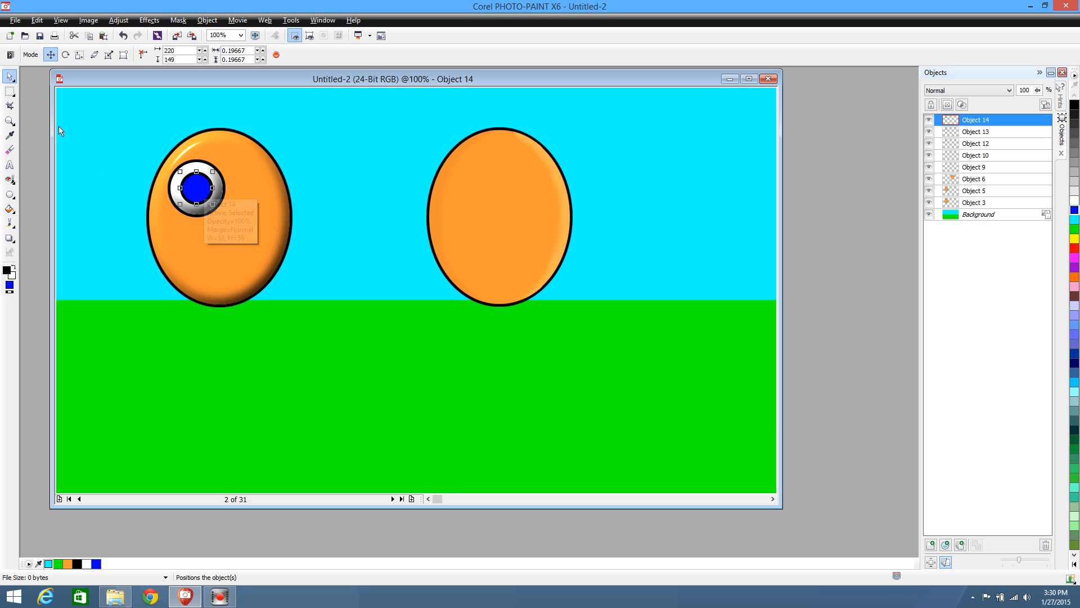
Select the blue circle's interior with the Magic Wand mask, copy it to a new object, clear the mask and deselect
left_click(10, 92)
left_click(65, 153)
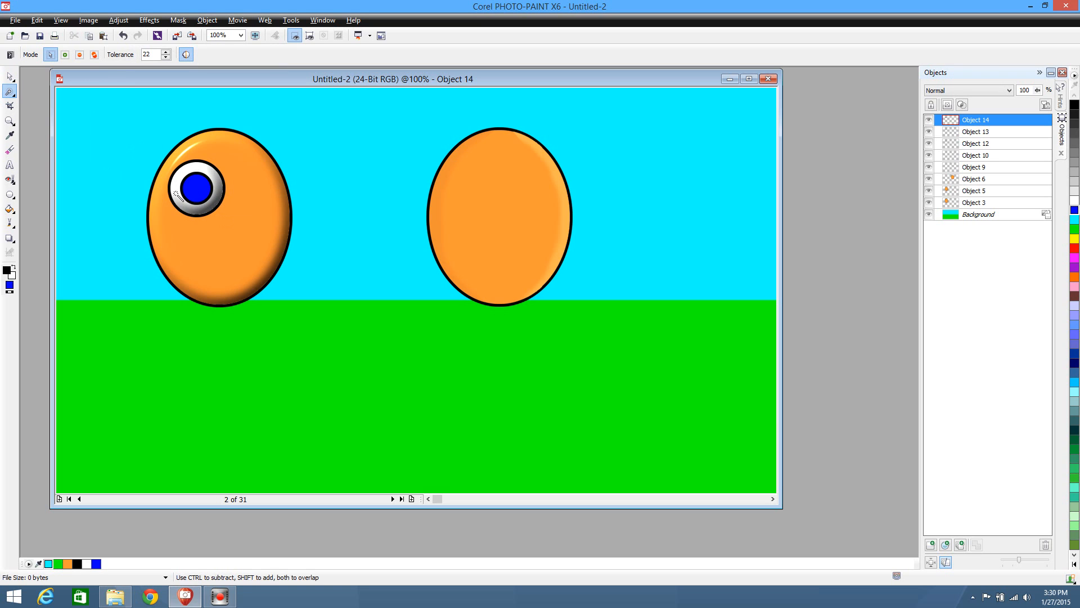
left_click(199, 192)
key("ctrl+Up")
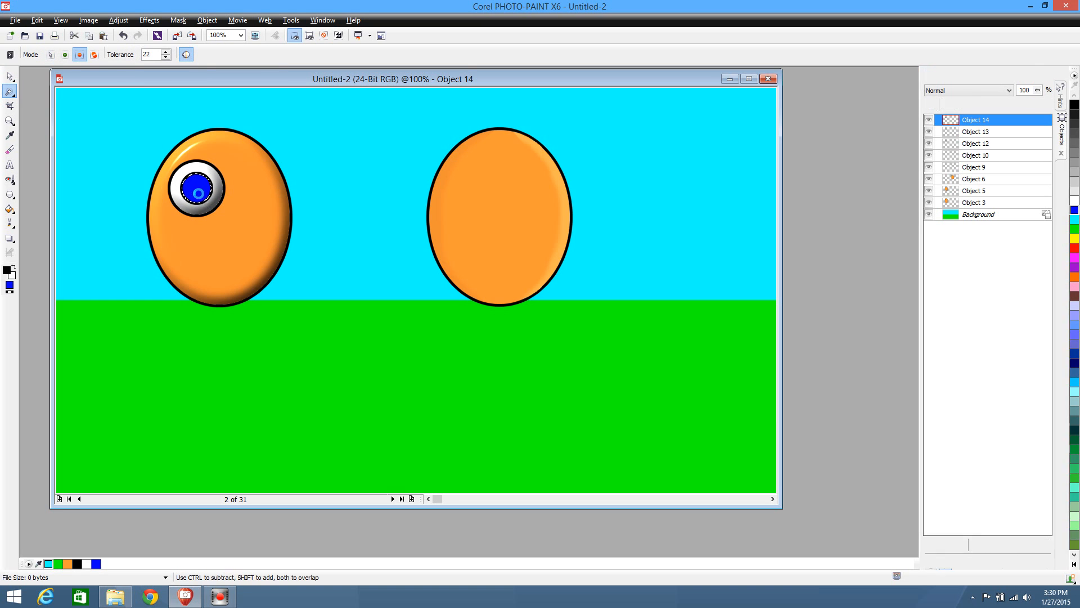
left_click(10, 91)
left_click(59, 103)
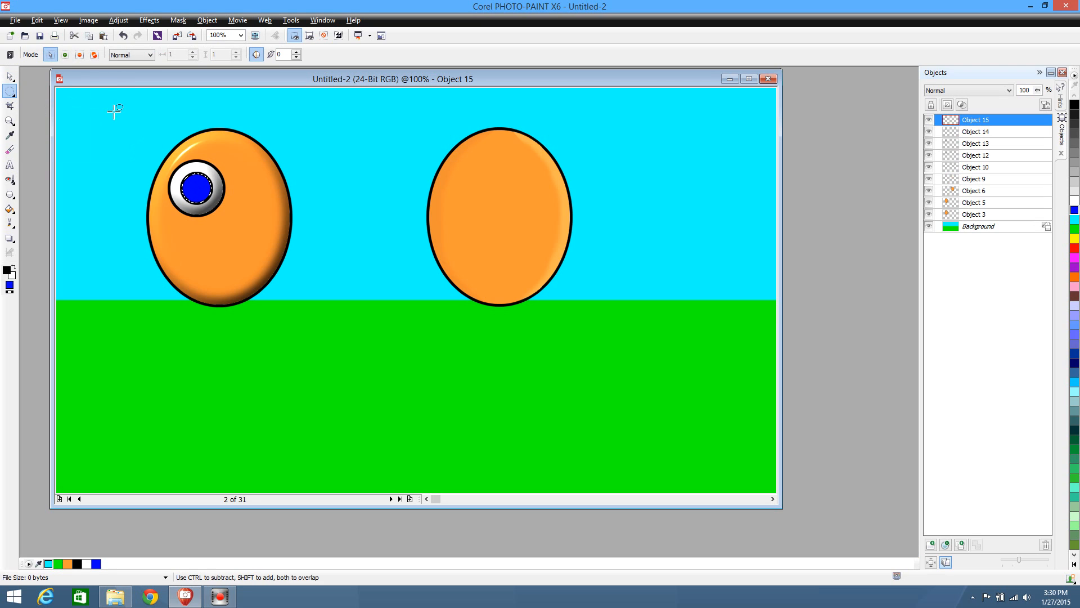
left_click(10, 77)
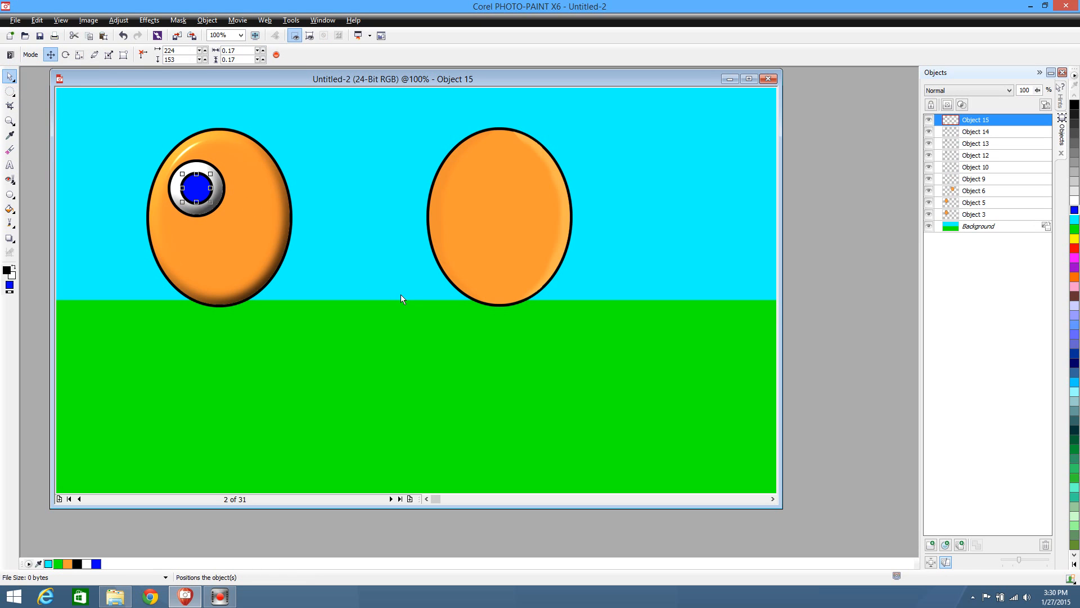
left_click(370, 280)
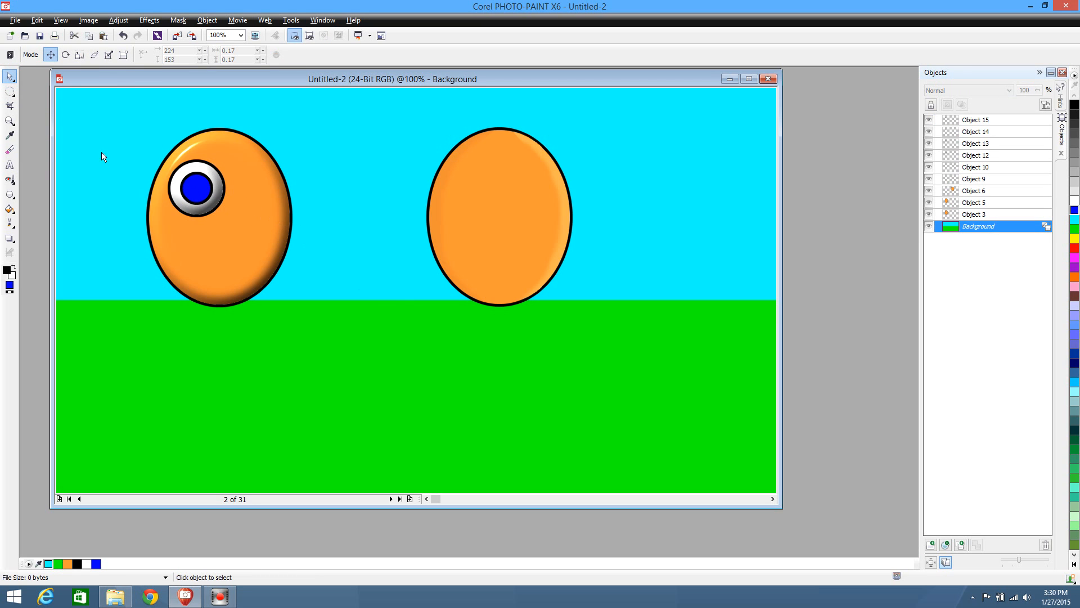
Select the blue circle together with its interior copy and move both to x 221, y 150
left_click_drag(135, 167, 217, 208)
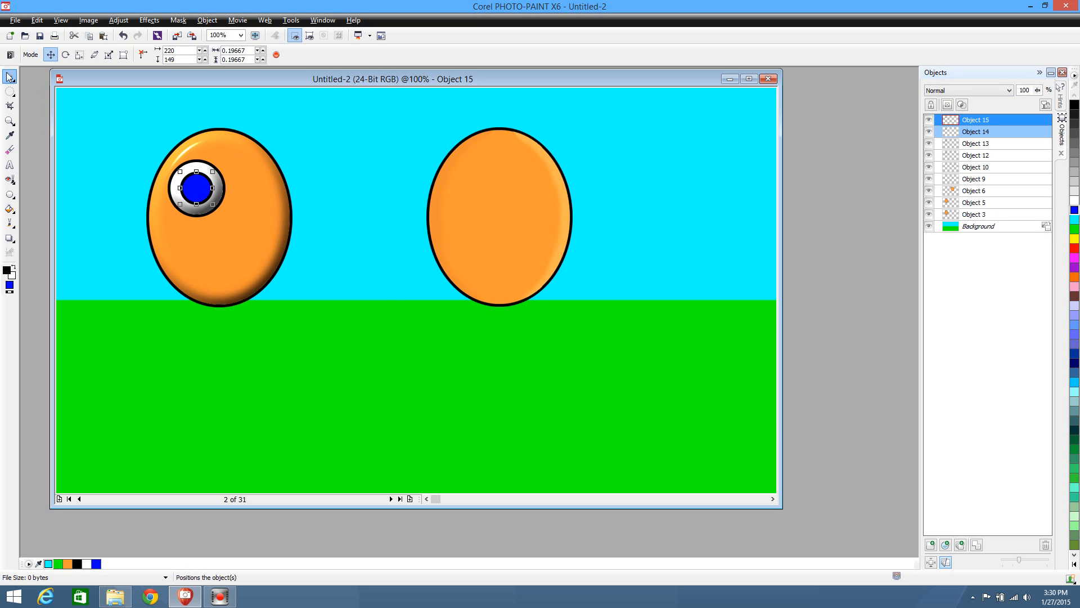
left_click_drag(115, 156, 245, 224)
left_click_drag(141, 170, 201, 194)
left_click(140, 111)
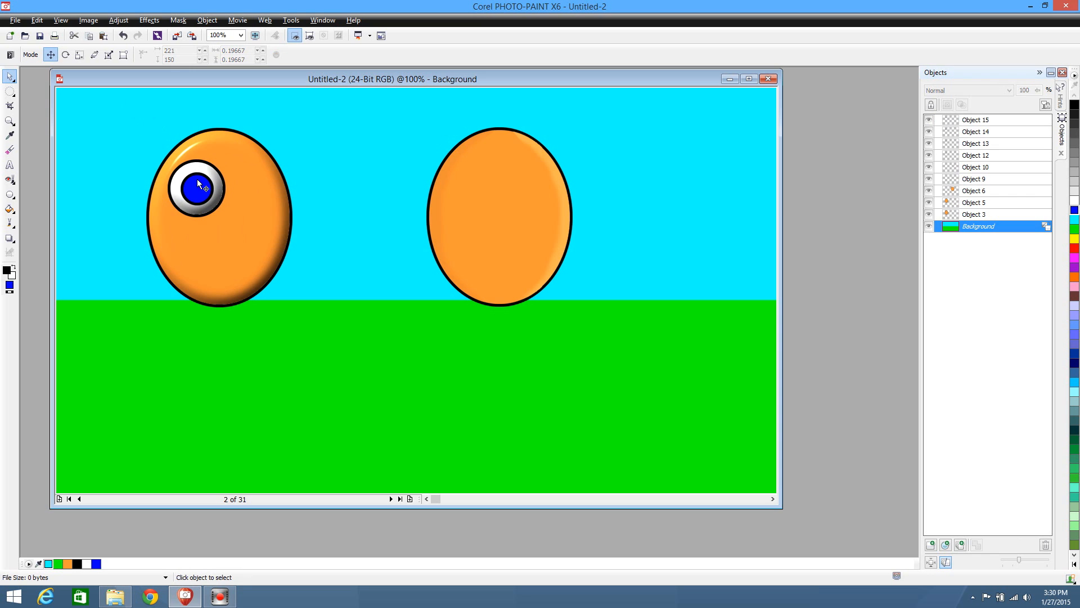
left_click(200, 194)
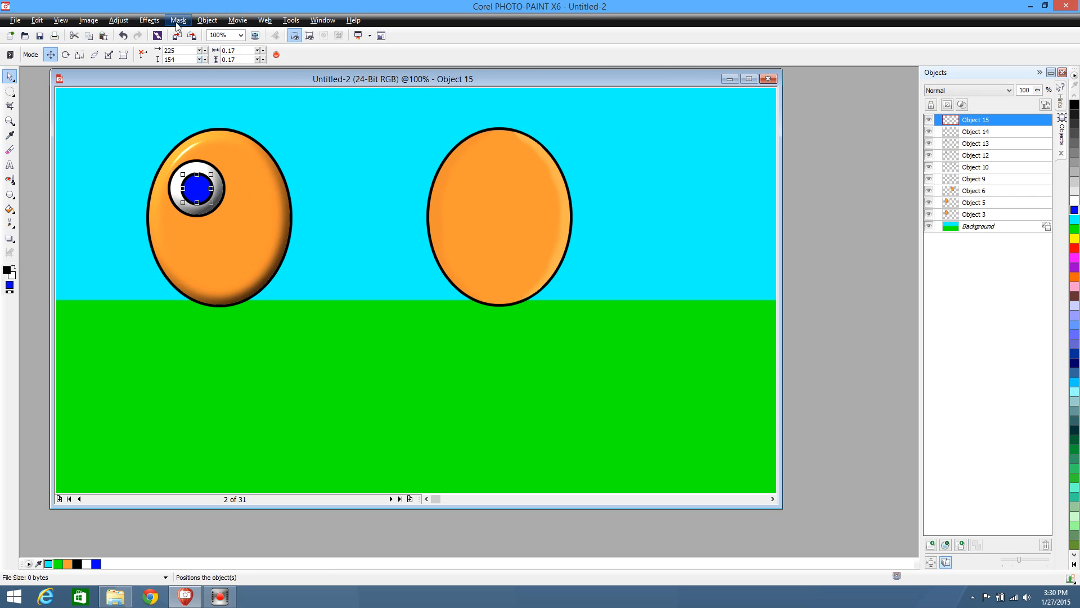
left_click(149, 20)
mouse_move(214, 186)
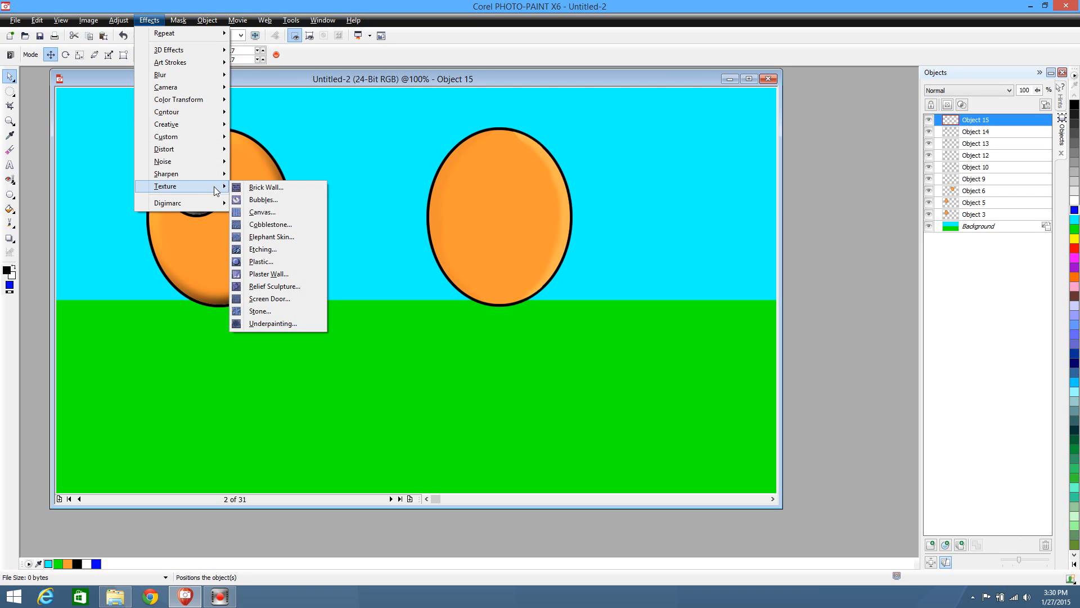
left_click(261, 261)
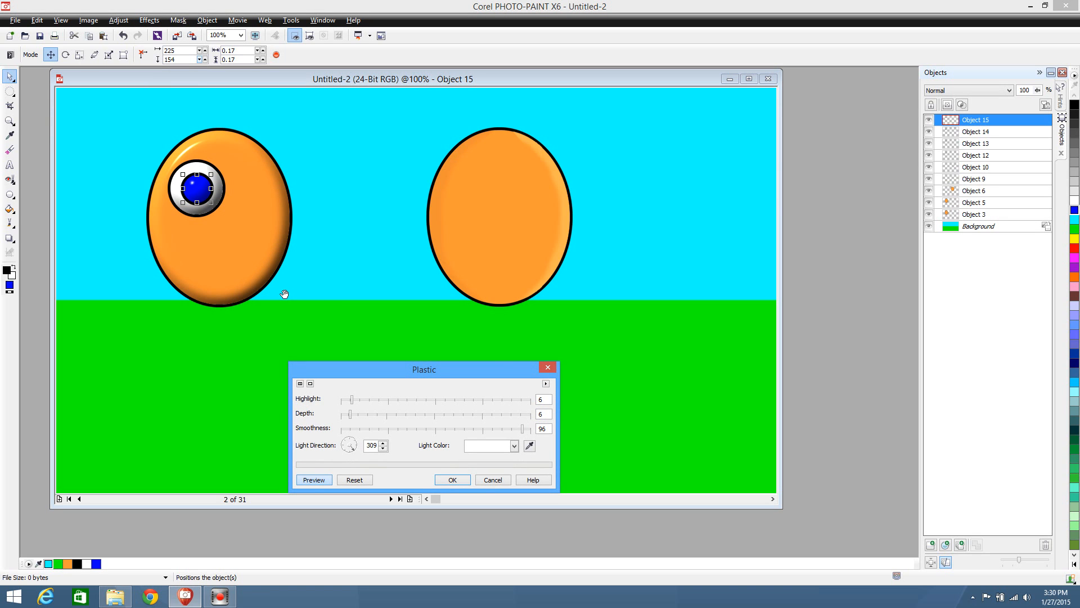
left_click(493, 480)
left_click(376, 370)
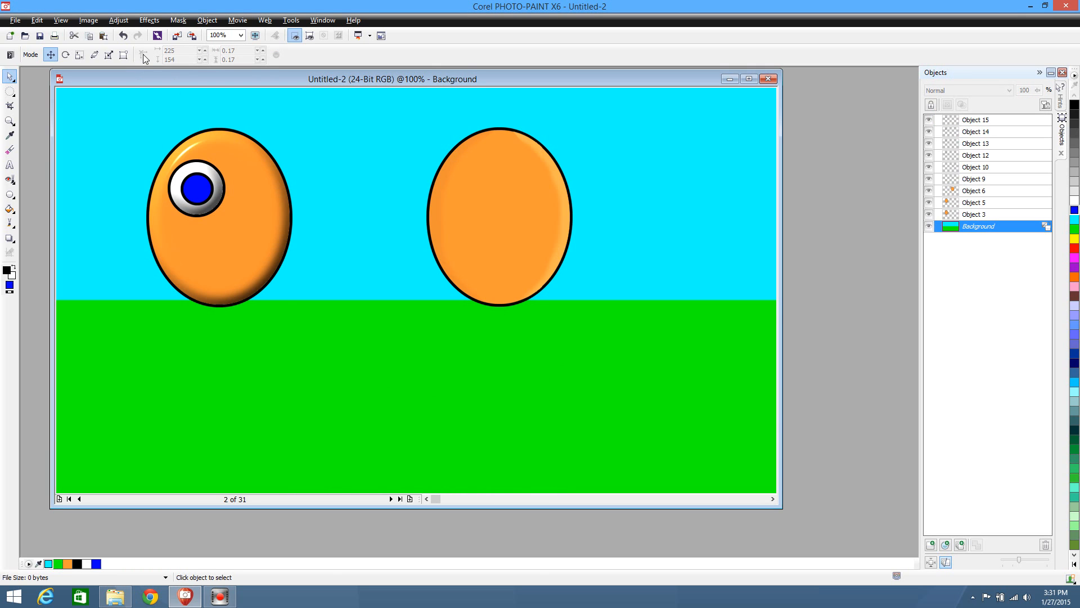
Set the fill to black and place a pupil circle about 33 pixels wide in the blue circle's centre, at x 235, y 163
left_click(1074, 105)
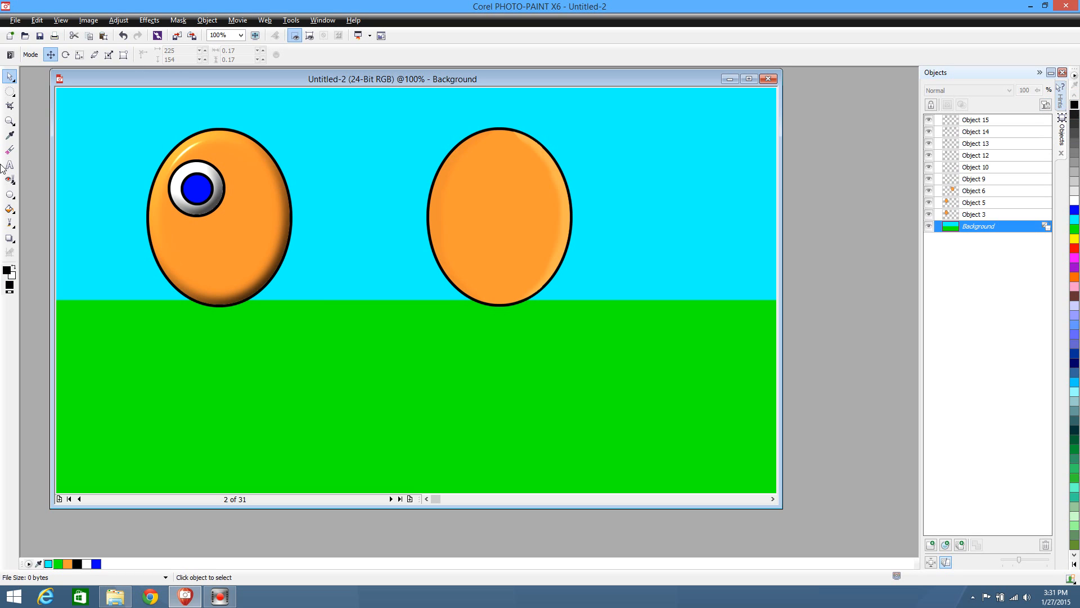
left_click(9, 194)
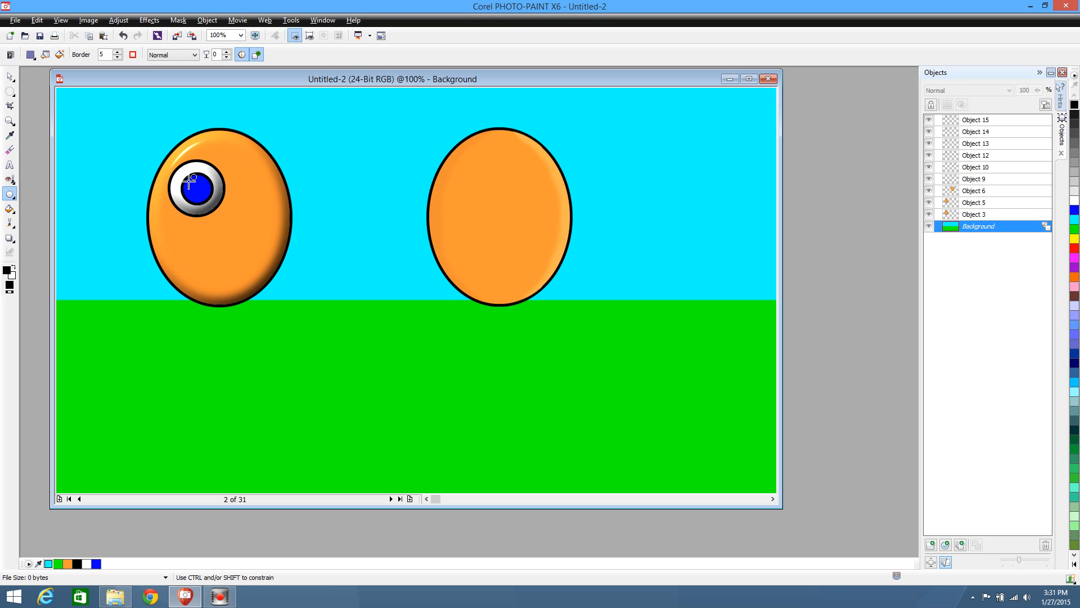
left_click_drag(190, 181, 208, 198)
left_click(9, 76)
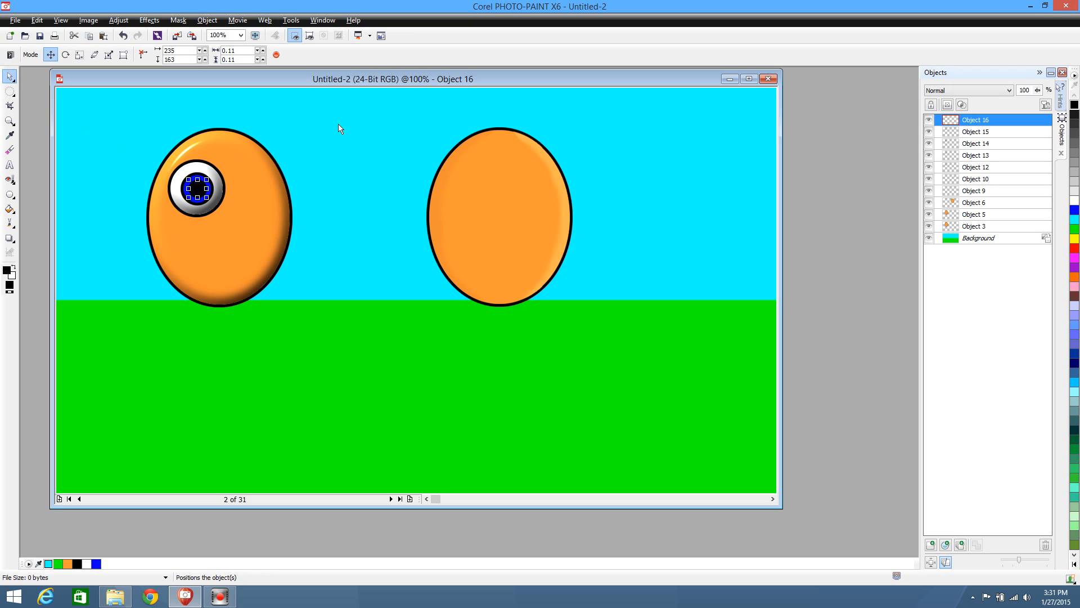
left_click(333, 352)
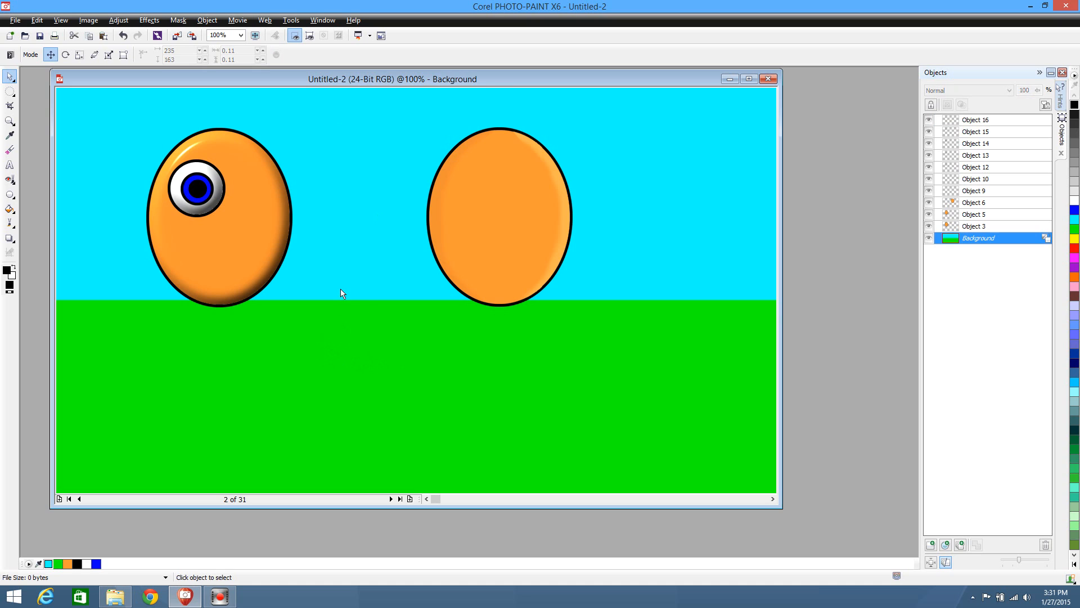
Apply a Lens Flare to the blue interior copy with size 17 and a brightness slightly above the middle of the range
left_click(190, 199)
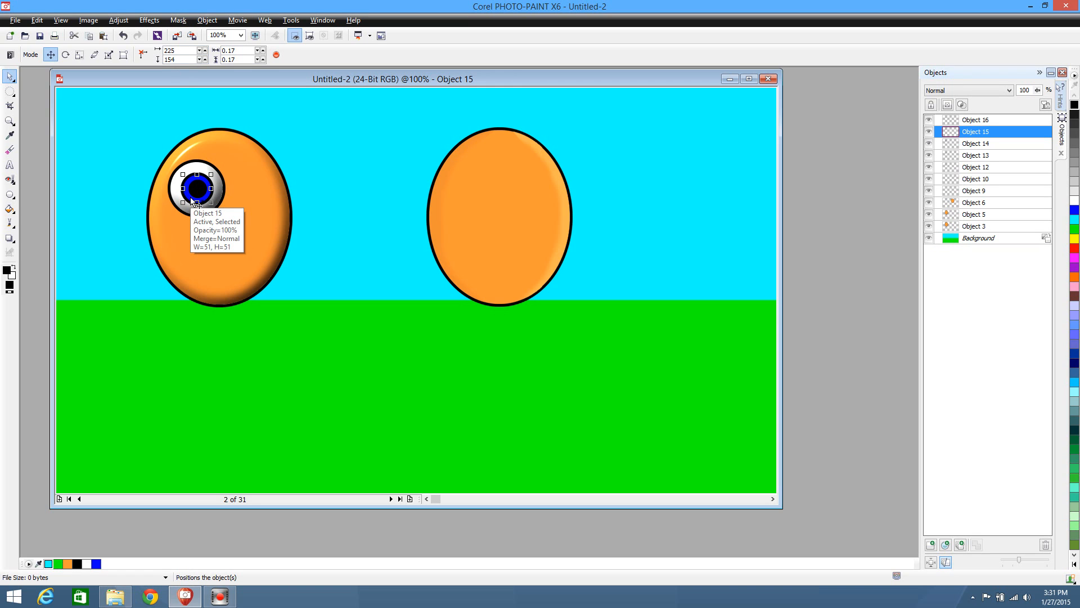
left_click_drag(191, 201, 123, 206)
key("ctrl+z")
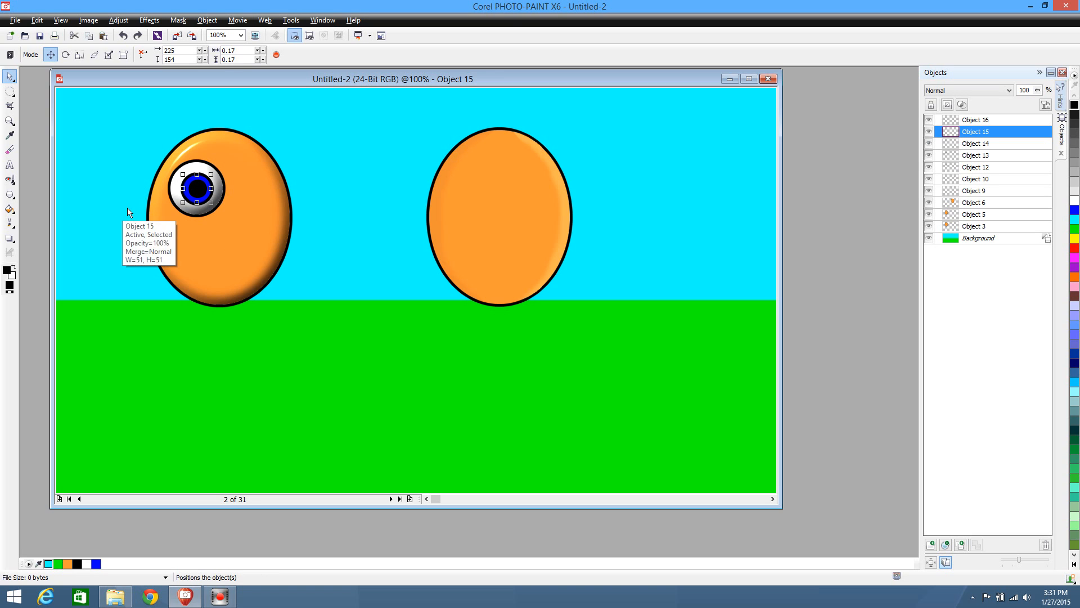
left_click(149, 21)
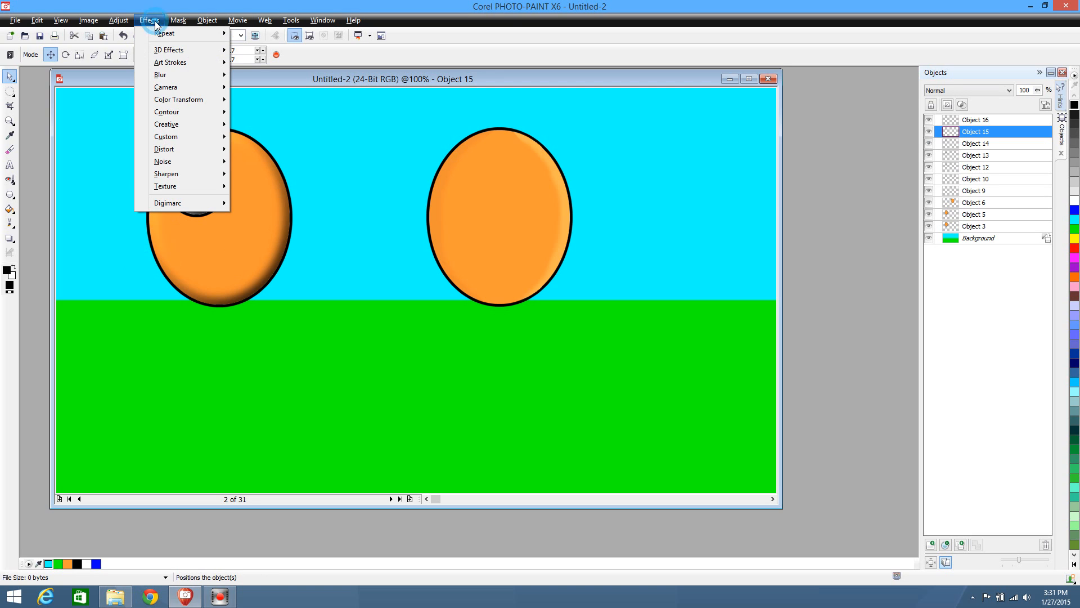
mouse_move(177, 88)
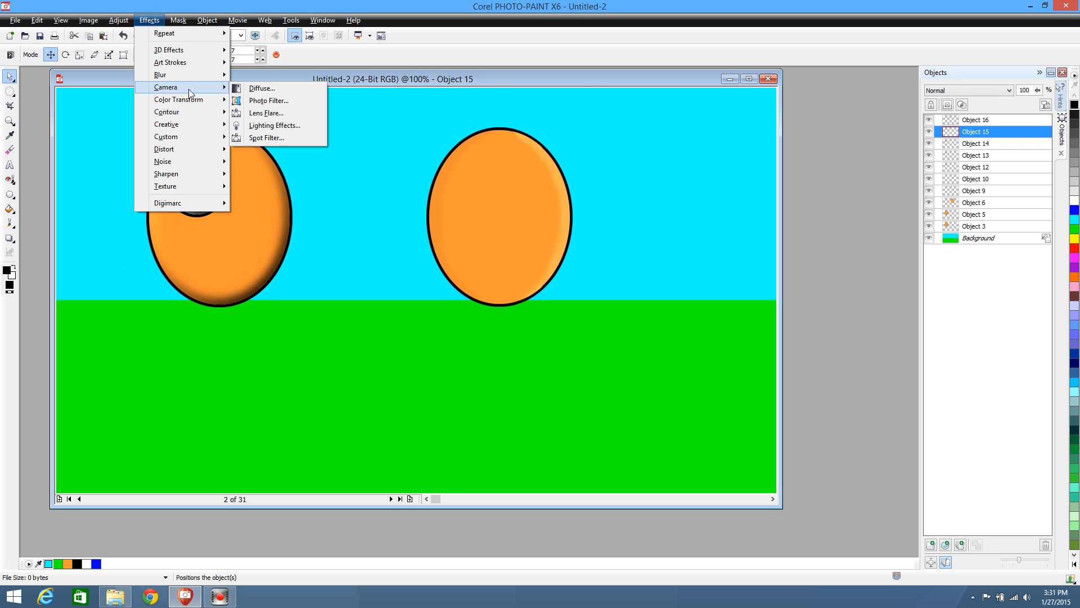
left_click(282, 112)
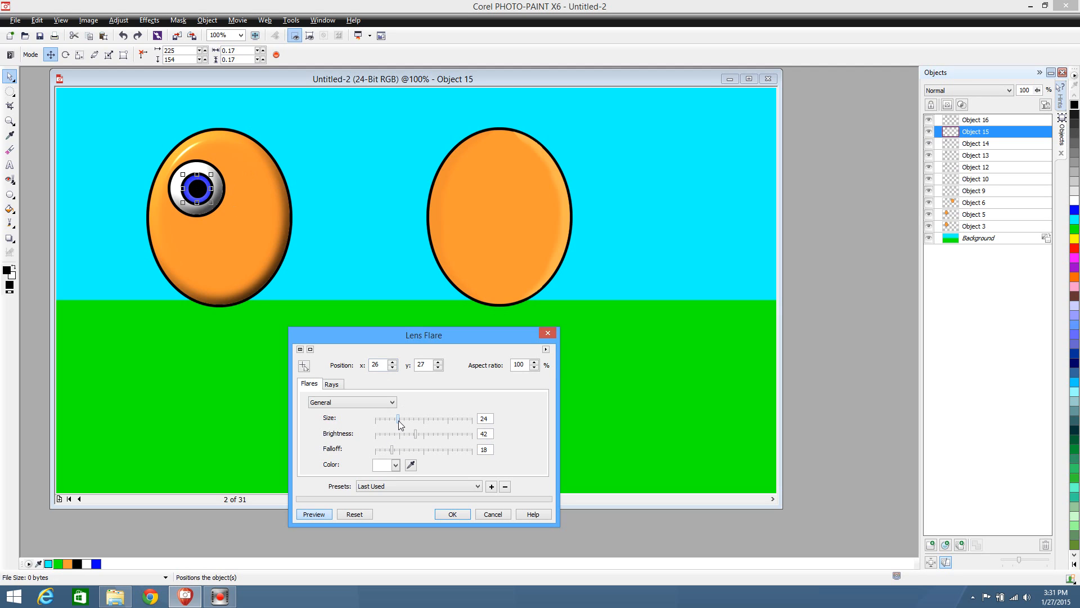
left_click_drag(399, 420, 476, 436)
left_click_drag(385, 426, 393, 422)
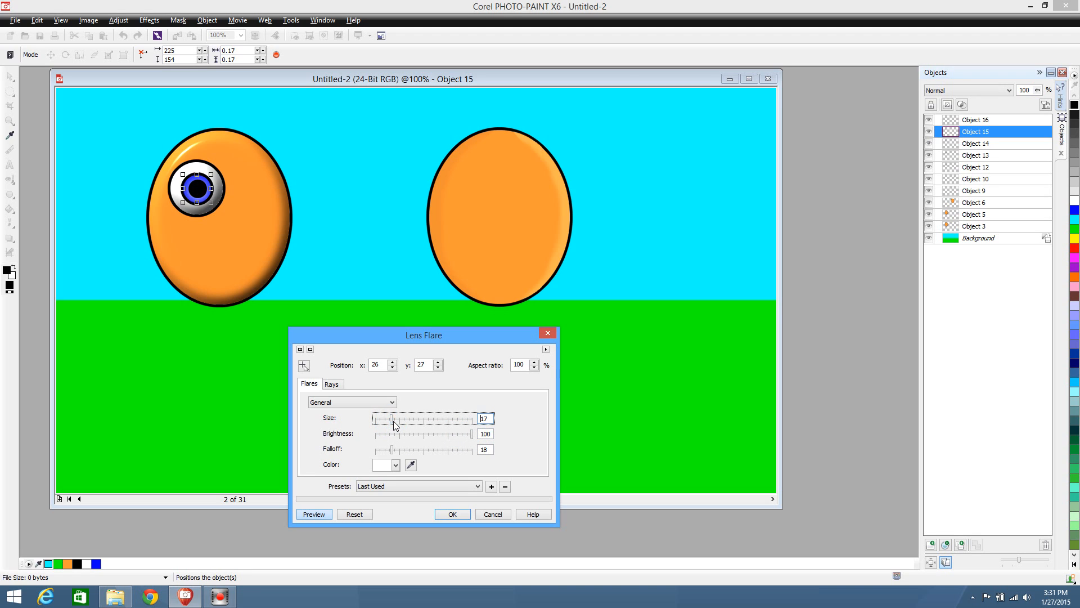
left_click_drag(470, 435, 461, 436)
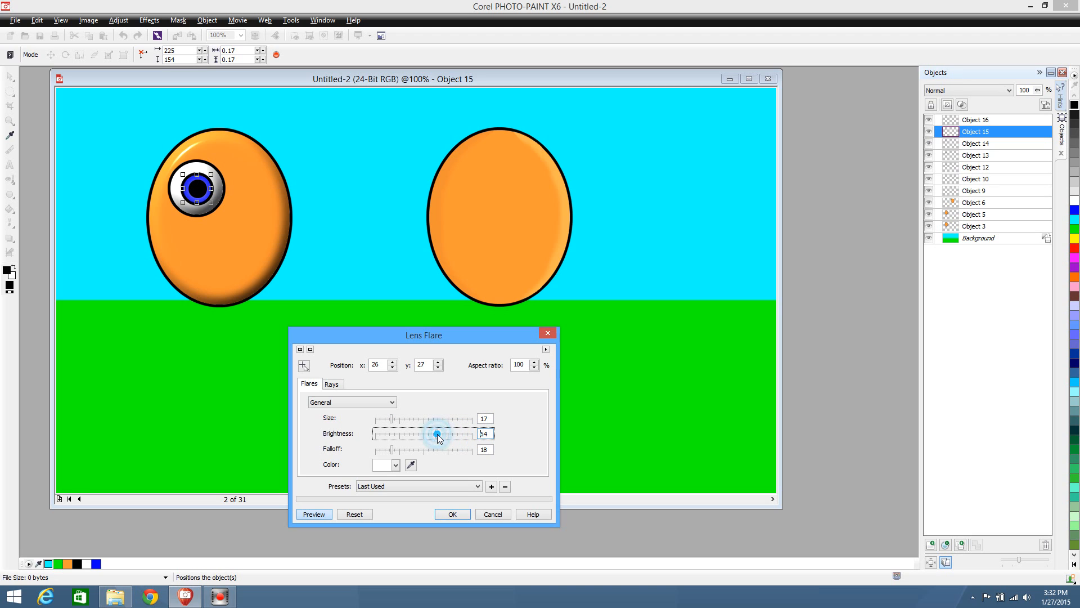
left_click_drag(435, 437, 433, 437)
left_click(448, 516)
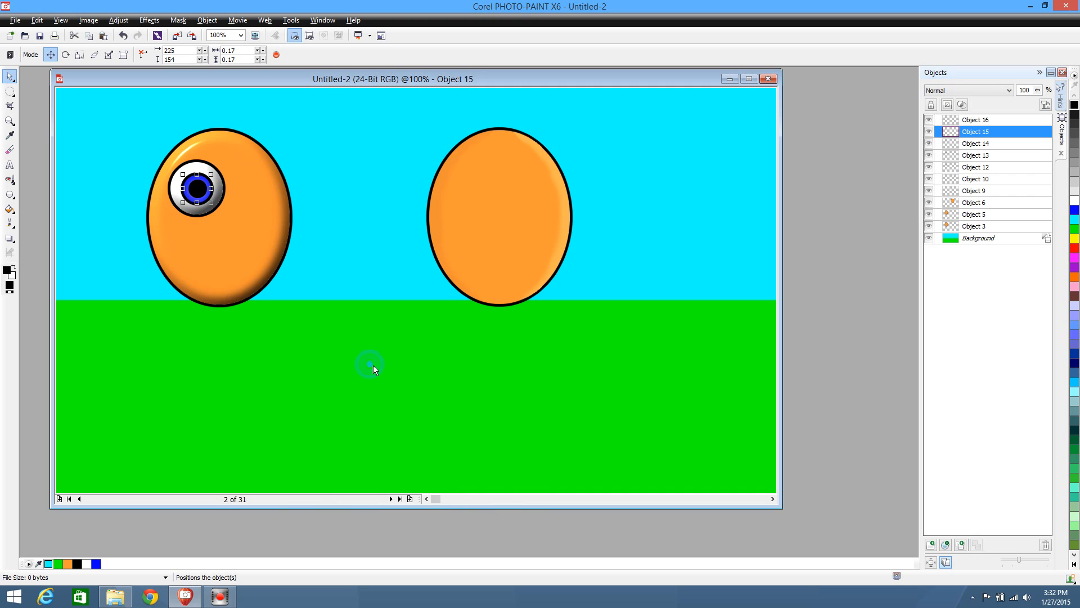
left_click(306, 361)
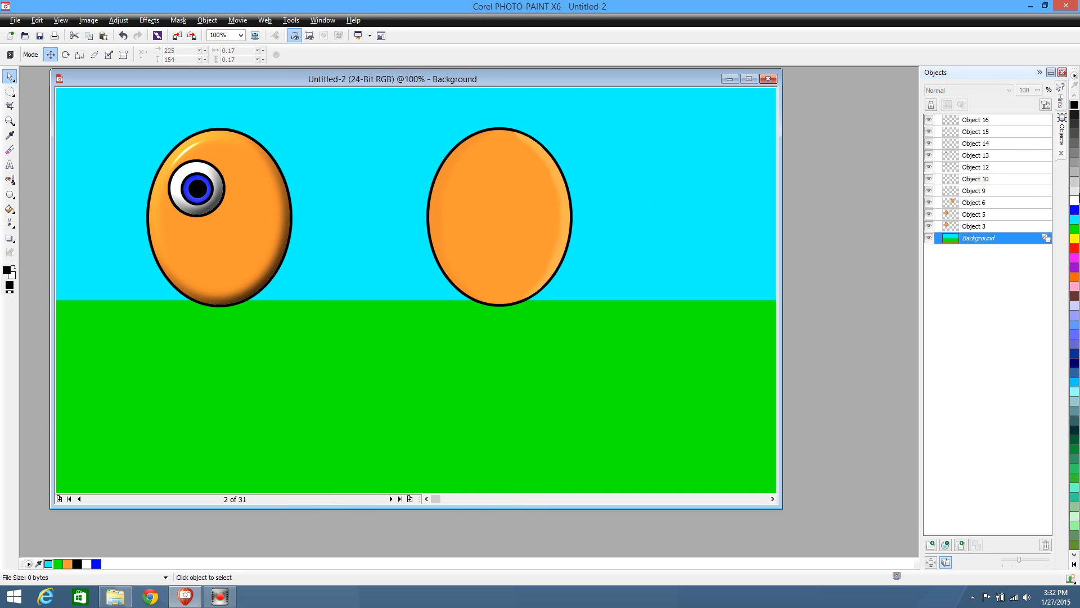
Set the fill to white and place a small highlight circle about 0.05 wide in the pupil's upper right, at about x 253, y 164
left_click(1075, 201)
left_click(10, 194)
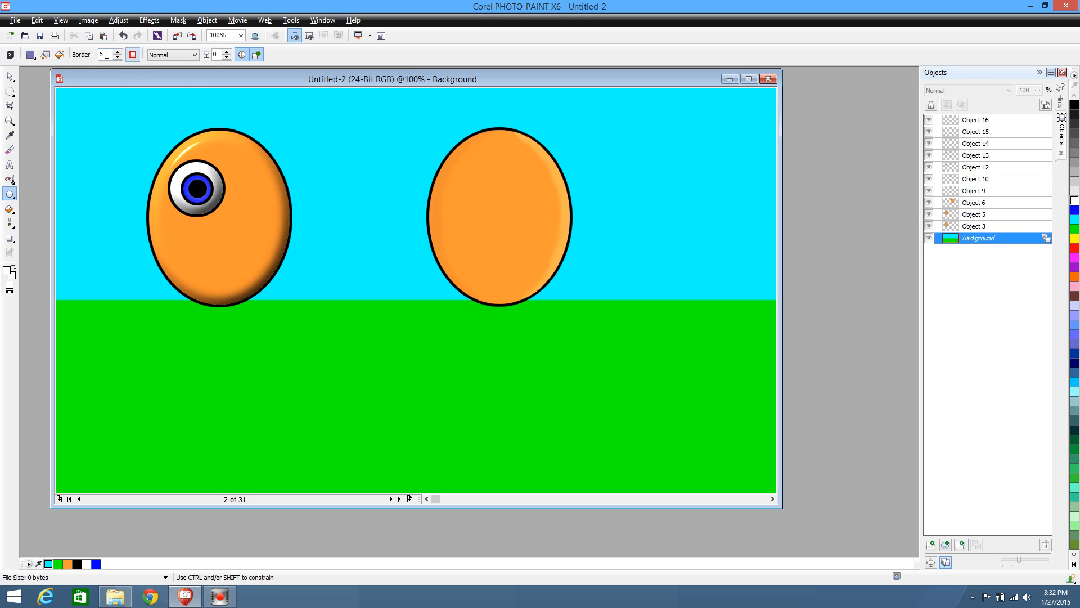
left_click(1073, 200)
left_click_drag(199, 181, 207, 188)
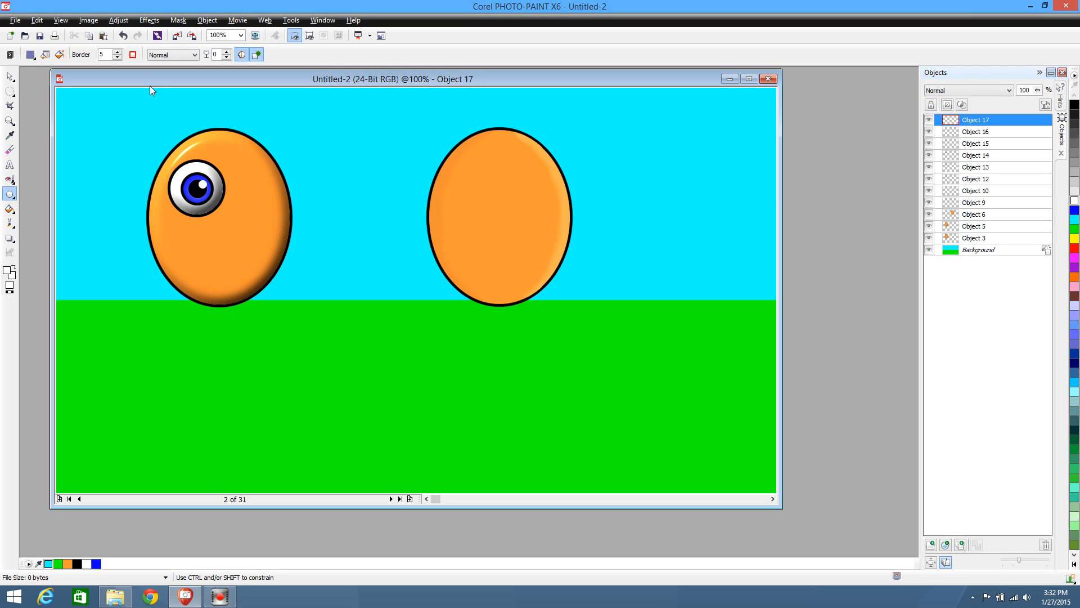
Select all the objects that make up the finished eye and duplicate them in place
left_click(10, 76)
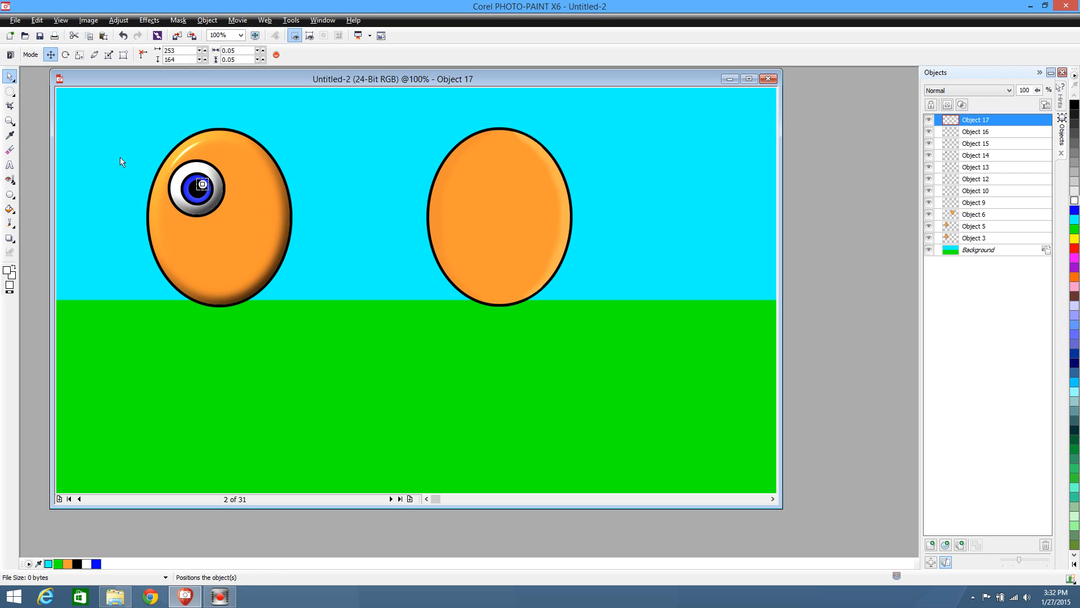
left_click_drag(120, 158, 238, 208)
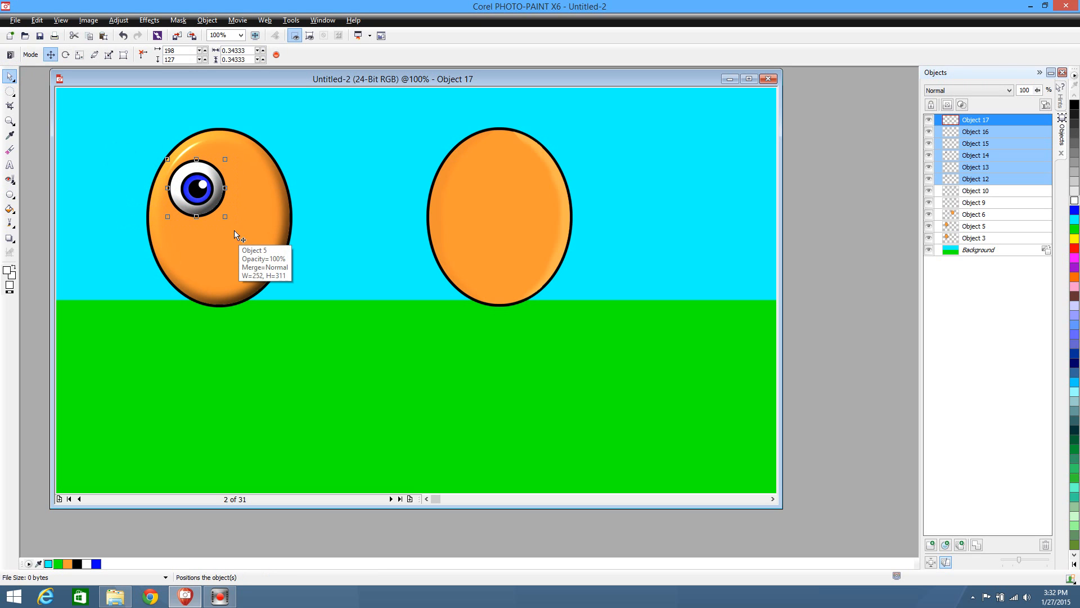
key("ctrl+d")
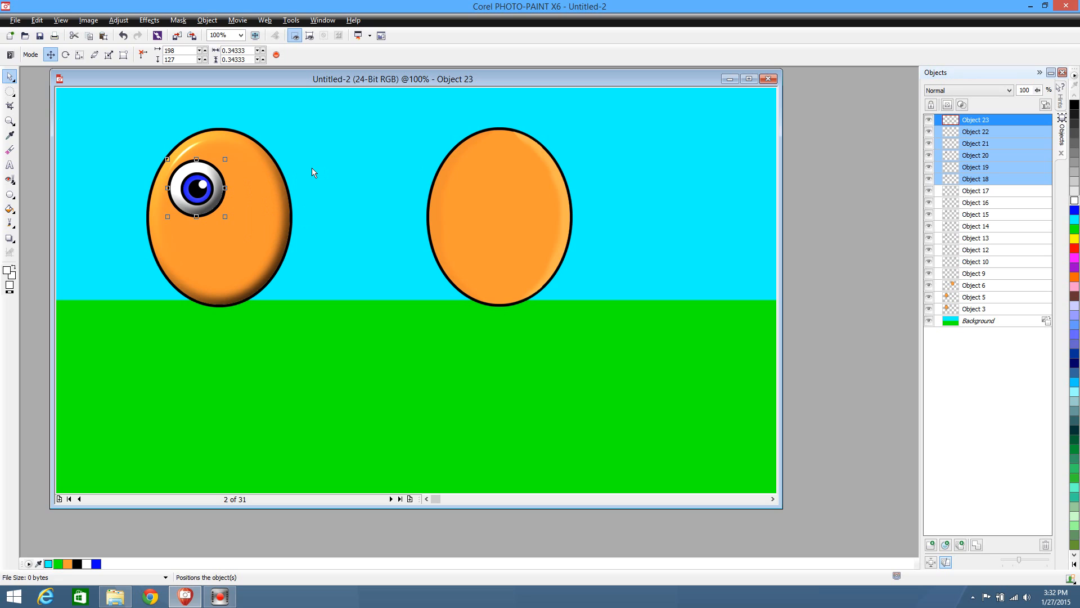
Move the duplicated eye horizontally to x 309, beside the original eye on the left ellipse, and deselect it
key("Right")
key("Right")
key("Right")
key("Right")
key("Right")
key("Right")
key("Right")
key("Right")
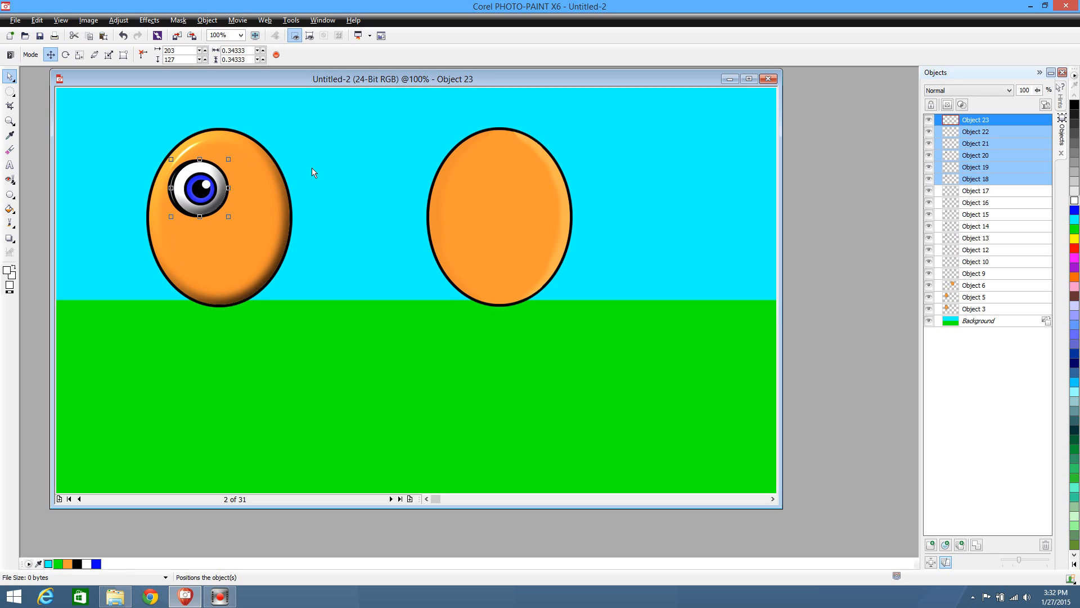
key("Right")
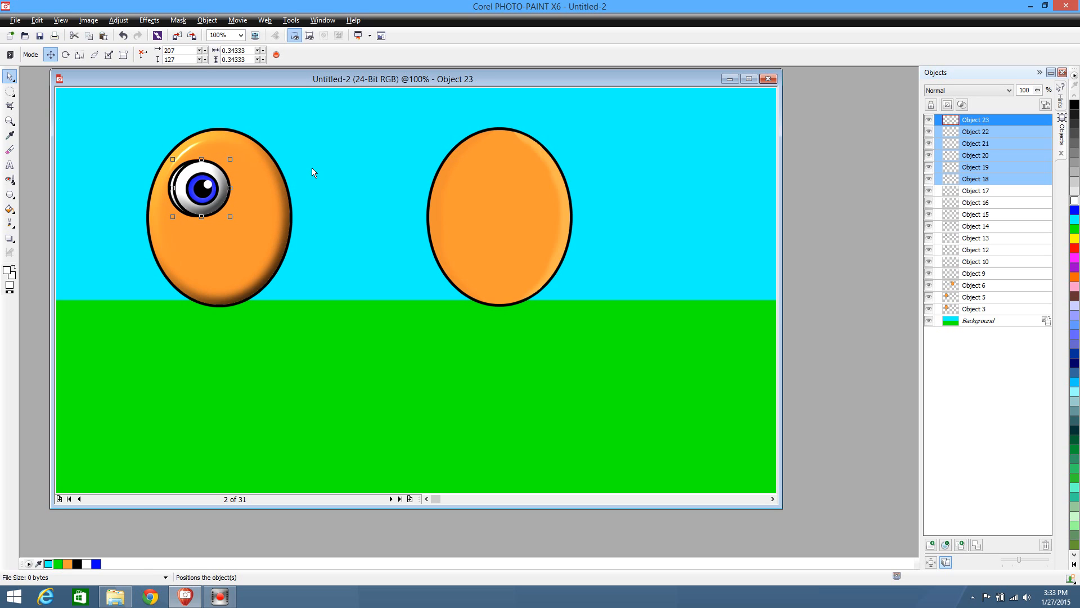
key("Right")
key("Right")
key("Right")
key("Right")
key("Right")
key("Right")
key("Right")
key("Right")
key("Right")
key("Right")
key("Right")
key("Right")
key("Right")
key("Right")
key("Right")
key("Right")
key("Right")
key("Right")
key("Right")
key("Right")
key("Right")
key("Right")
key("Right")
key("Right")
key("Right")
key("Right")
key("Right")
key("Right")
key("Right")
key("Right")
key("Right")
key("Right")
key("Right")
key("Right")
key("Right")
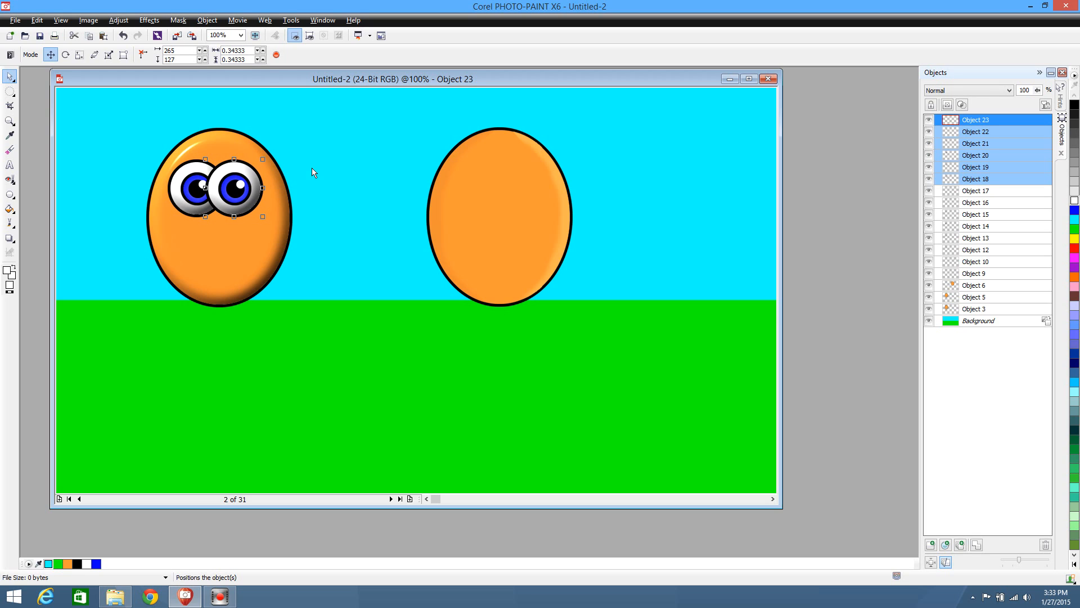
key("Right")
key("Right")
key("Right")
key("Right")
key("Right")
key("Right")
key("Right")
key("Right")
key("Right")
key("Right")
key("Right")
key("Right")
key("Right")
key("Right")
key("Right")
key("Right")
key("Right")
key("Right")
key("Right")
key("Right")
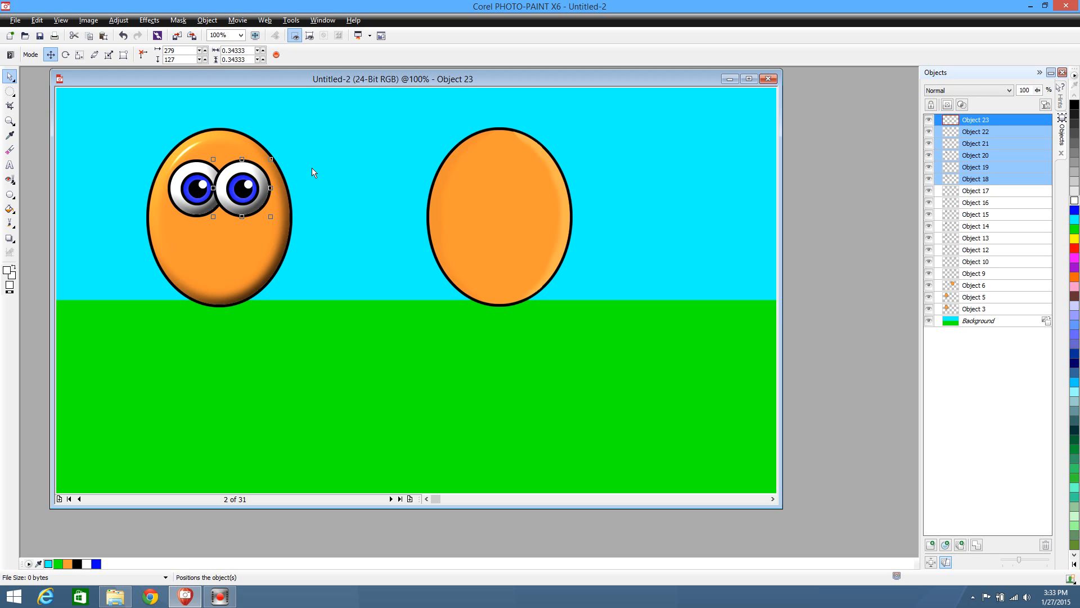
key("Right")
key("Right")
key("Right")
key("Right")
key("Right")
key("Right")
key("Right")
key("Right")
key("Right")
key("Right")
key("Right")
key("Right")
key("Right")
key("Right")
key("Right")
key("Right")
key("Right")
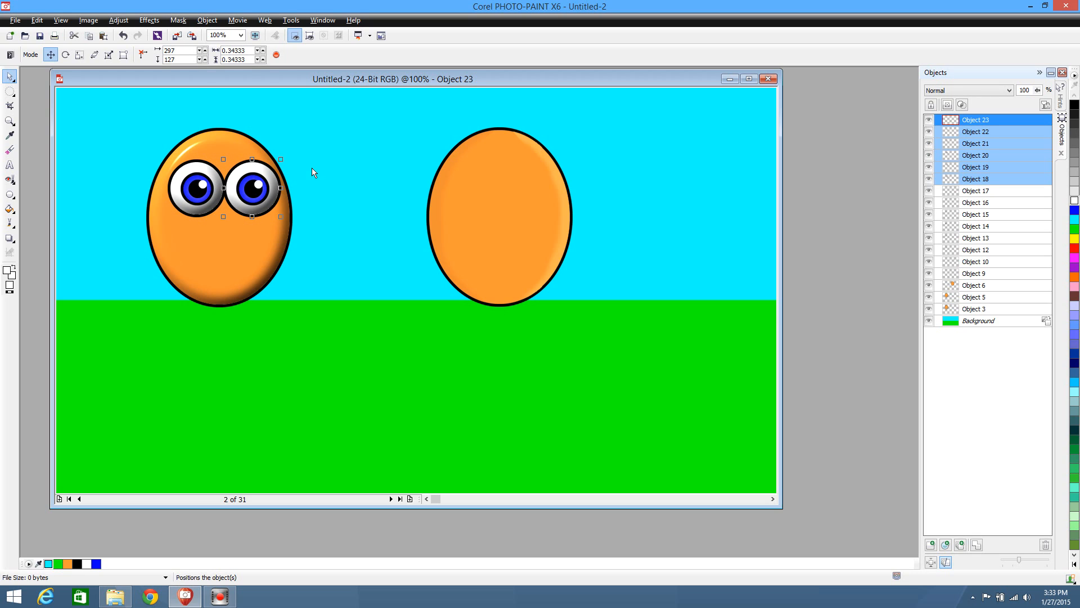
key("Right")
key("Right")
key("Right")
key("Right")
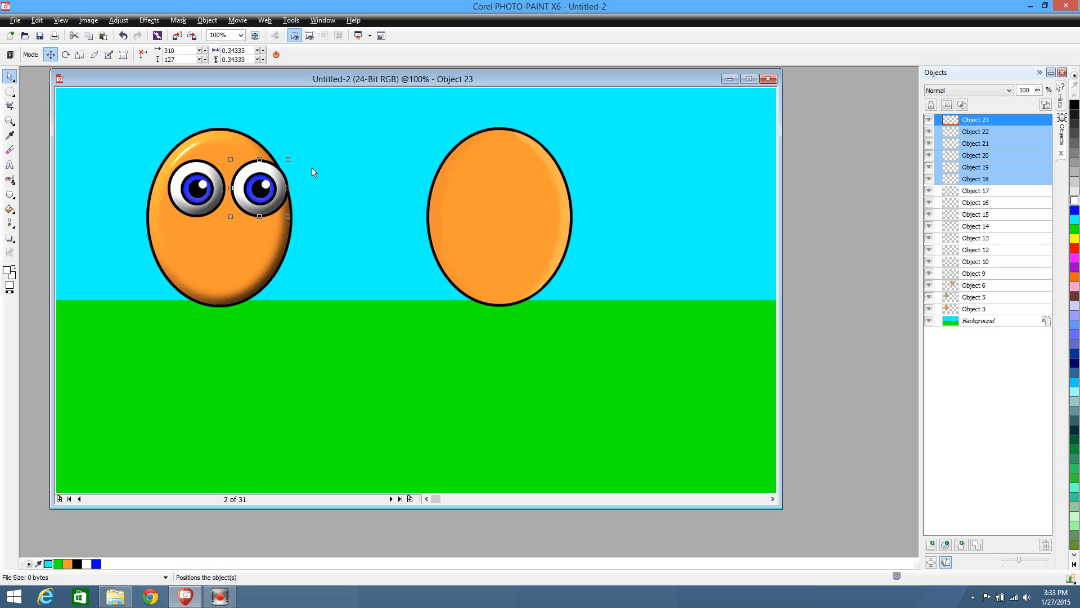
key("Left")
left_click(349, 354)
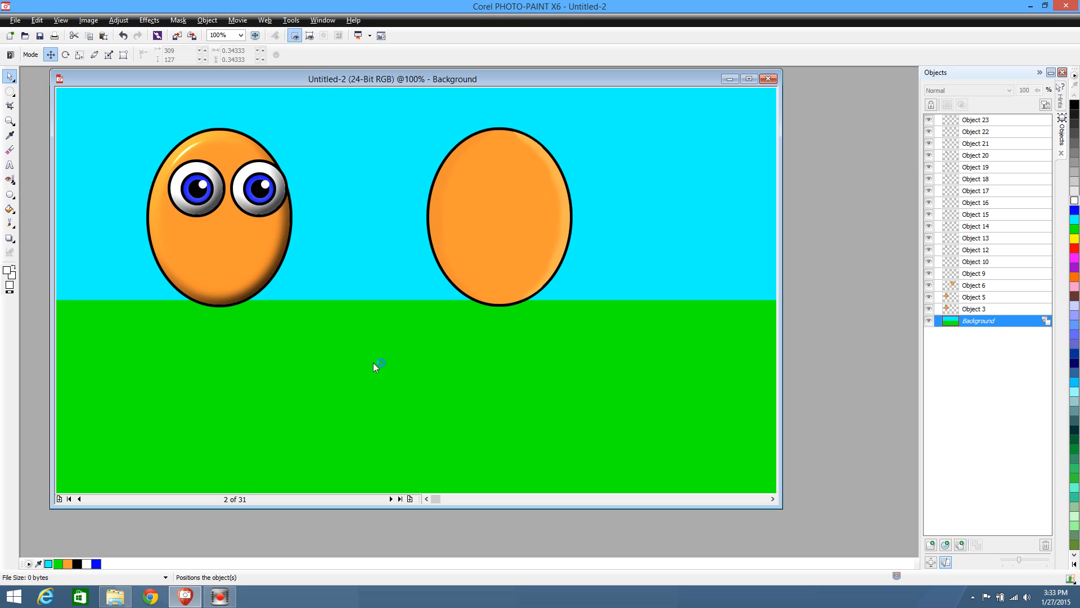
Select both eyes together and shift them left to x 183 so they are centred on the ellipse
left_click_drag(121, 148, 329, 223)
key("Left")
key("Left")
key("Left")
key("Left")
key("Left")
key("Left")
key("Left")
key("Left")
key("Left")
key("Left")
key("Left")
key("Left")
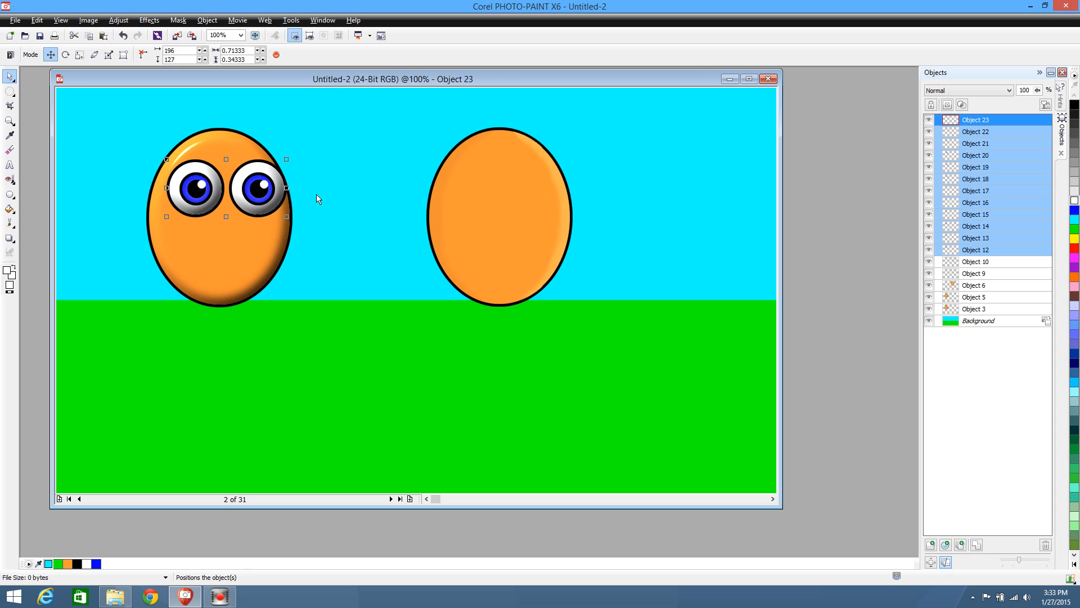
key("Left")
key("Left")
key("Left")
key("Left")
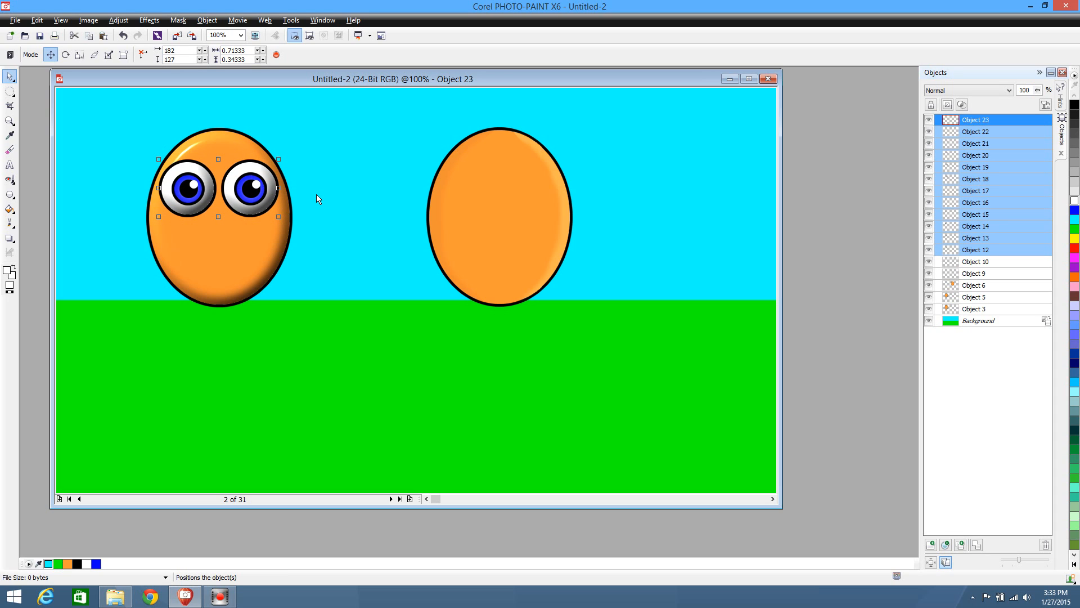
key("Right")
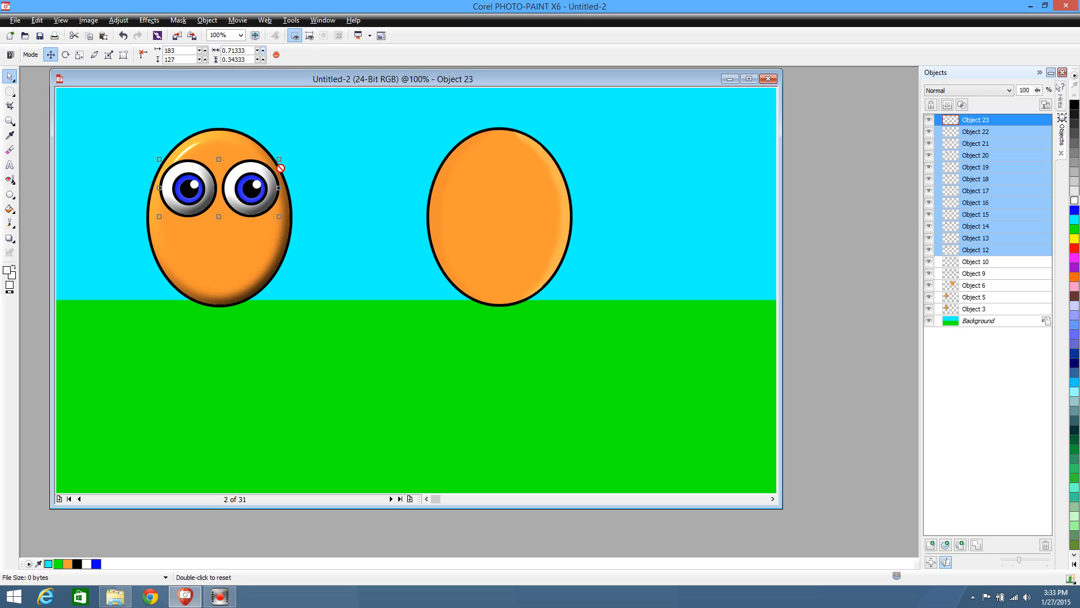
Scale both eyes down proportionally about their centre to about 0.56 by 0.27 and deselect them
left_click_drag(279, 159, 280, 157)
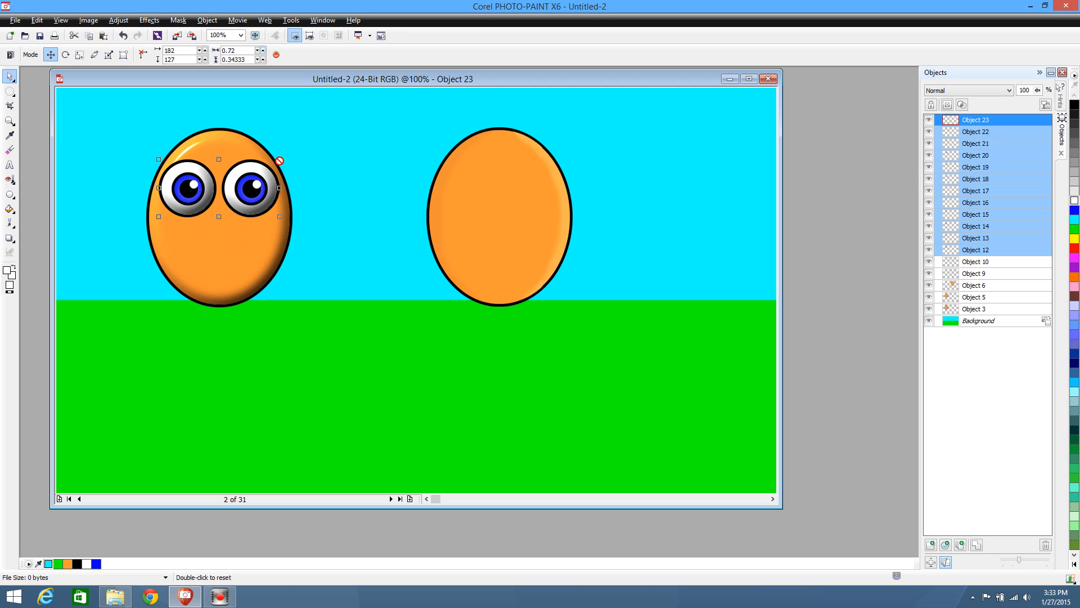
left_click(279, 160)
left_click_drag(280, 160, 269, 171)
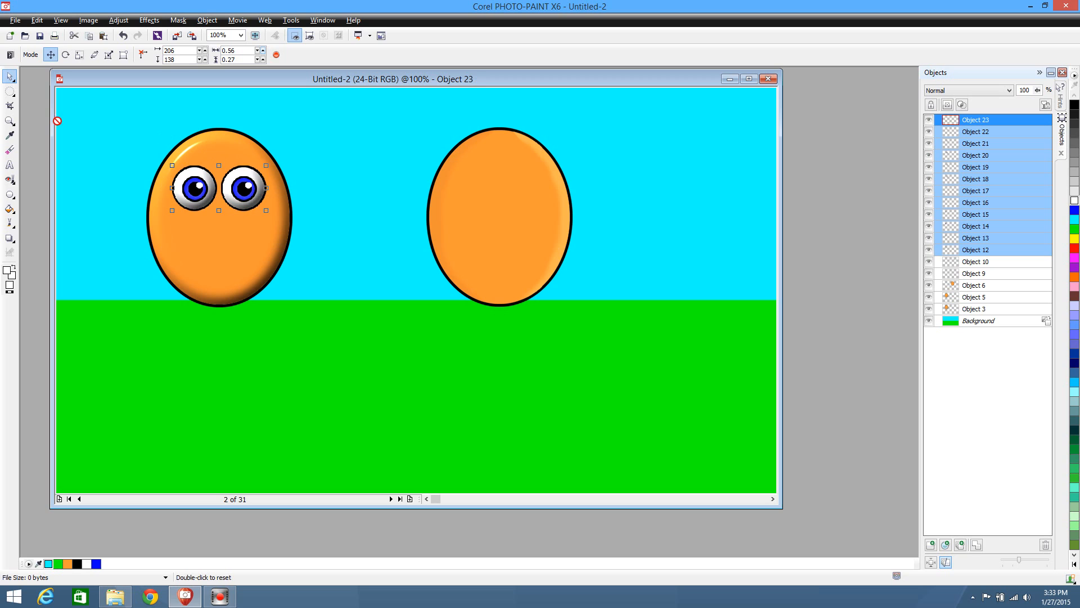
left_click(13, 95)
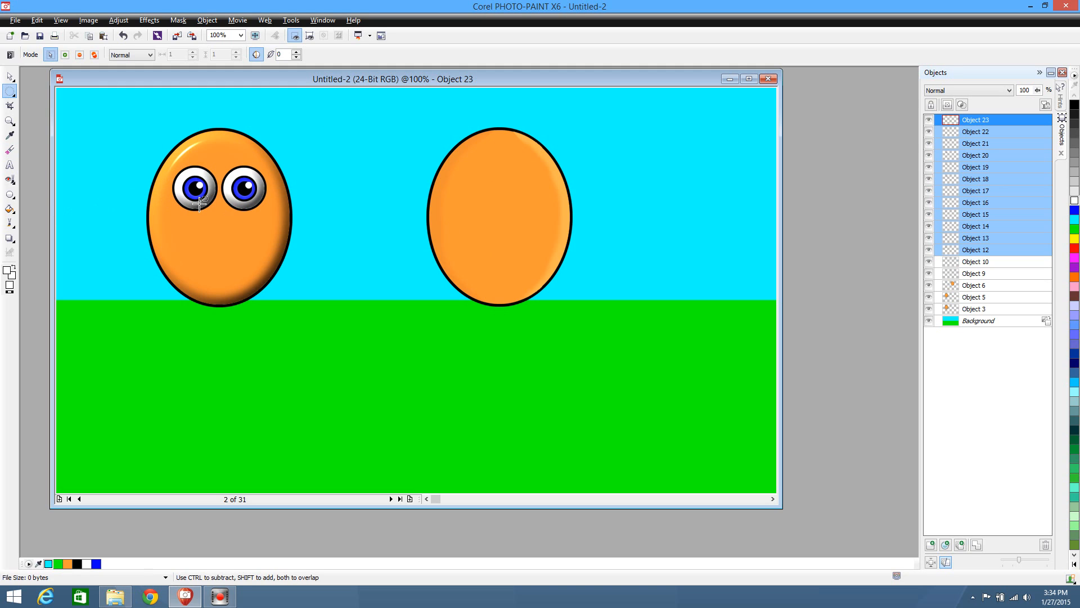
left_click(10, 77)
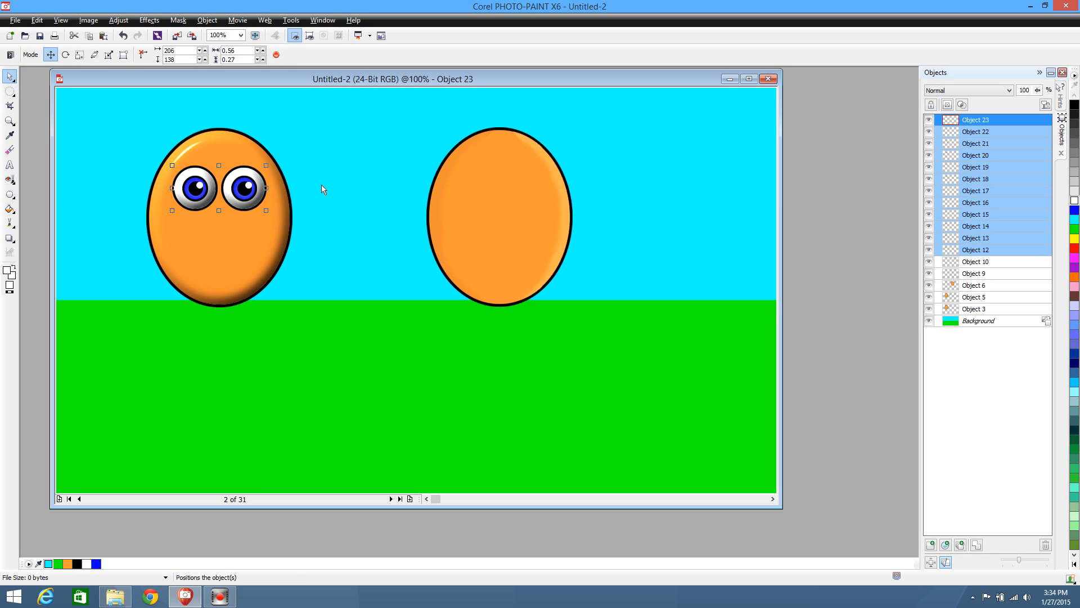
left_click(319, 201)
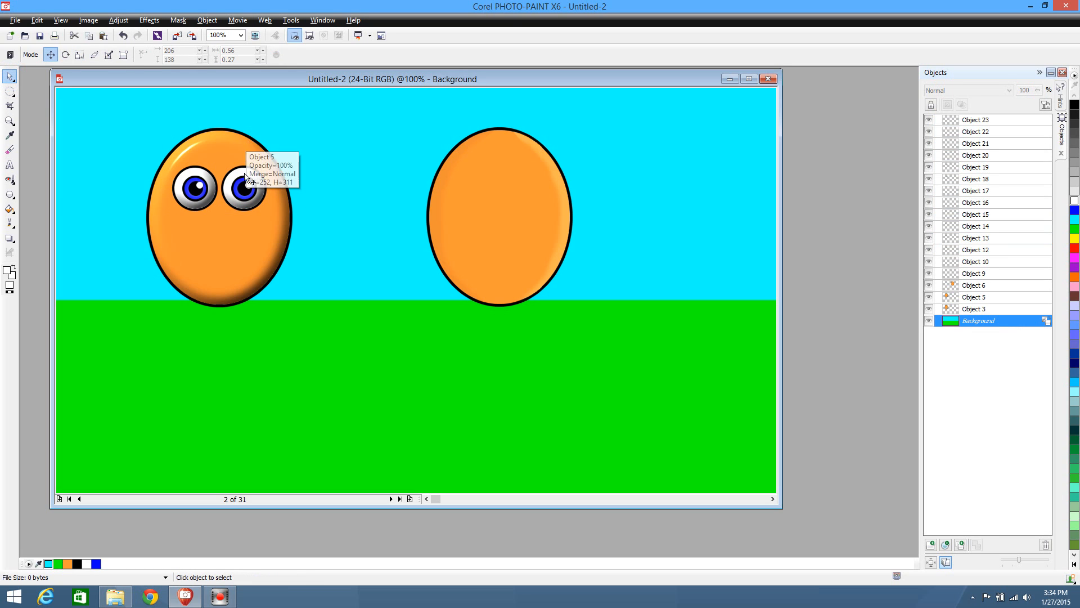
Duplicate the shaded white interior of the left eye in place
left_click(208, 203)
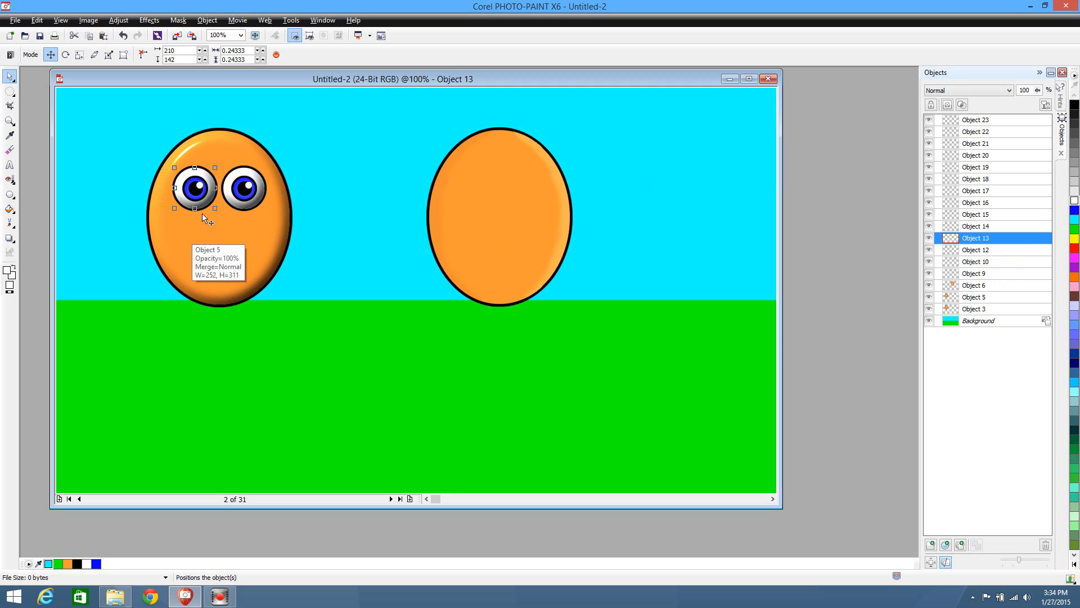
key("ctrl+d")
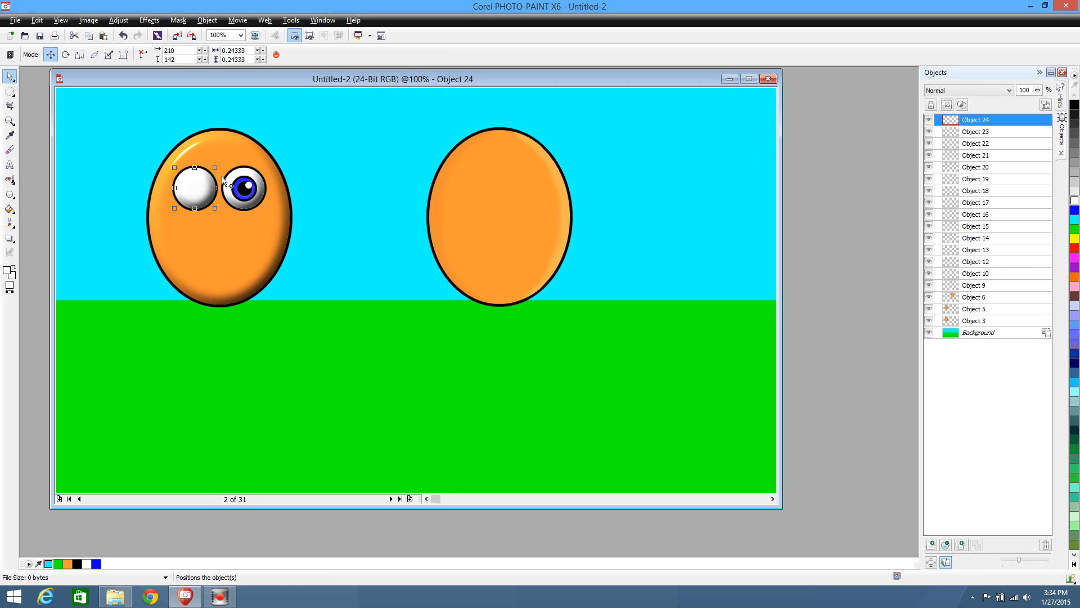
left_click(989, 250)
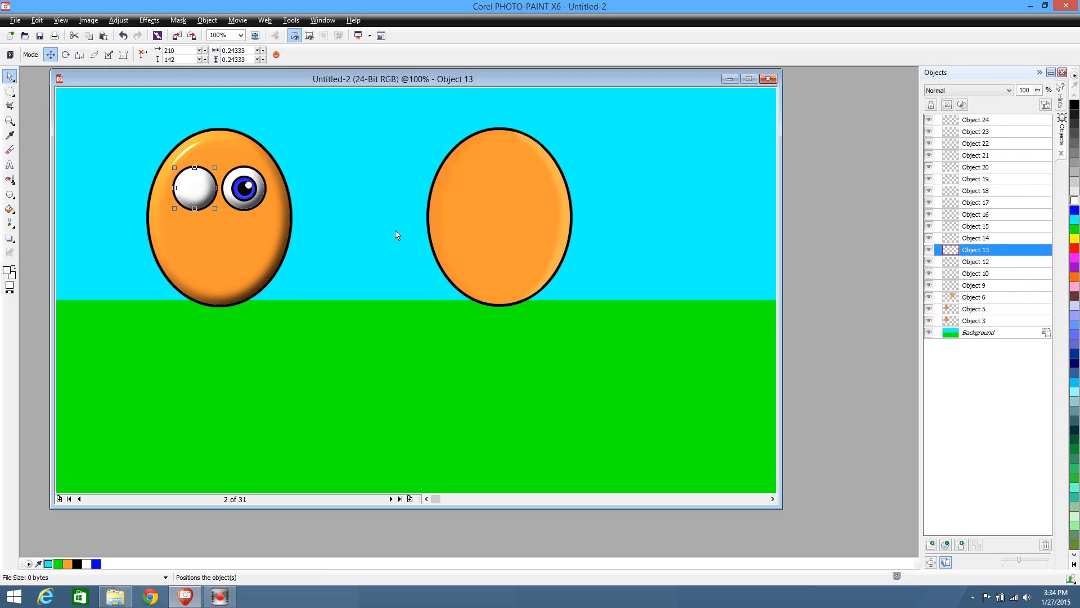
left_click_drag(194, 199, 234, 230)
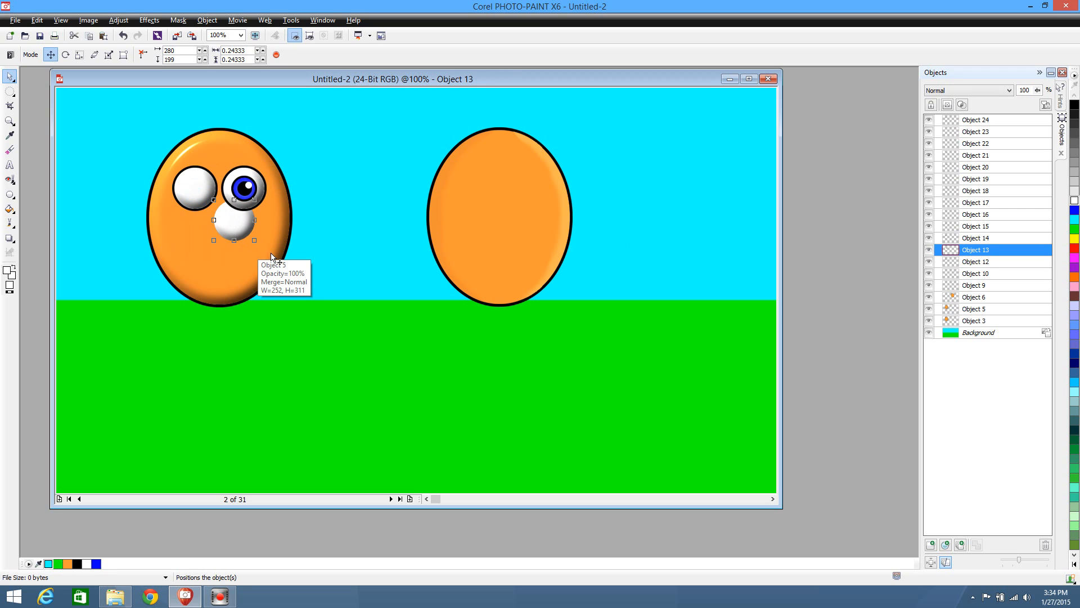
key("ctrl+z")
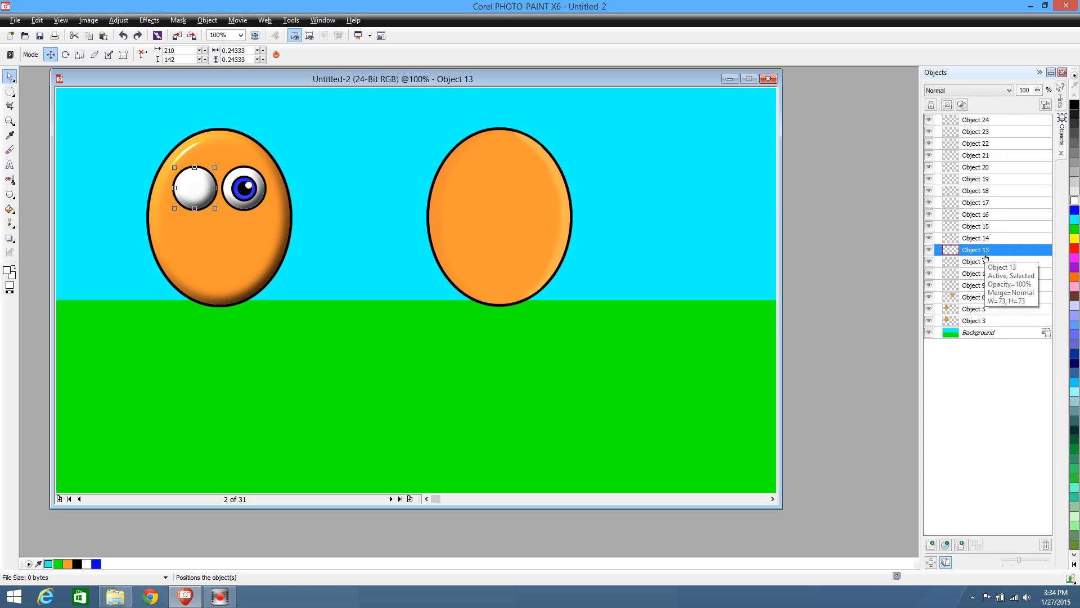
Place the left eye's interior copy directly beneath its original in the stacking order, lower it to y 143 and deselect
left_click(992, 122)
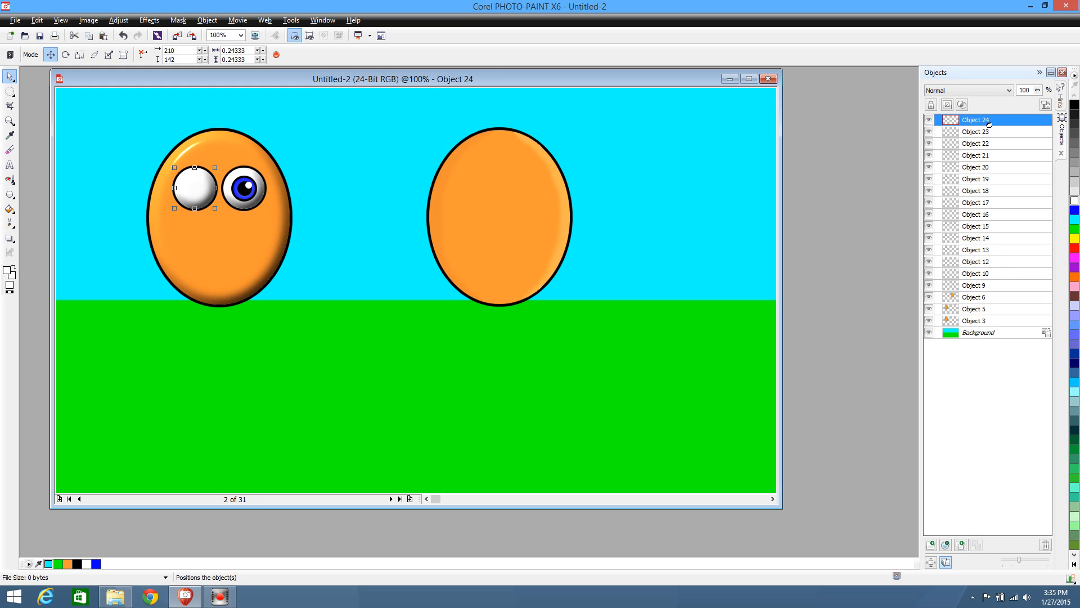
left_click_drag(989, 123, 1001, 259)
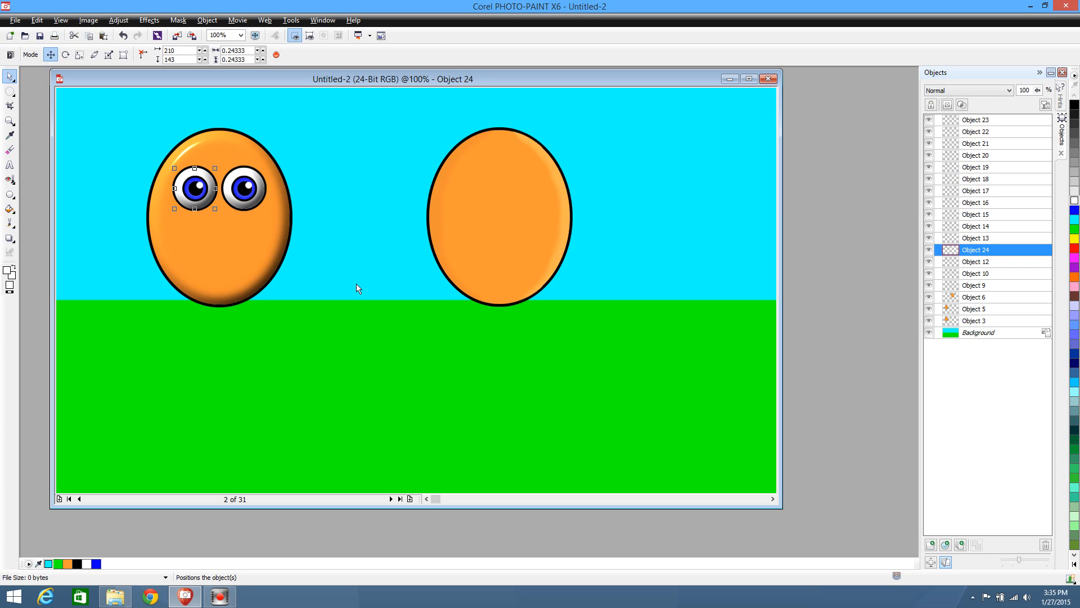
left_click(335, 289)
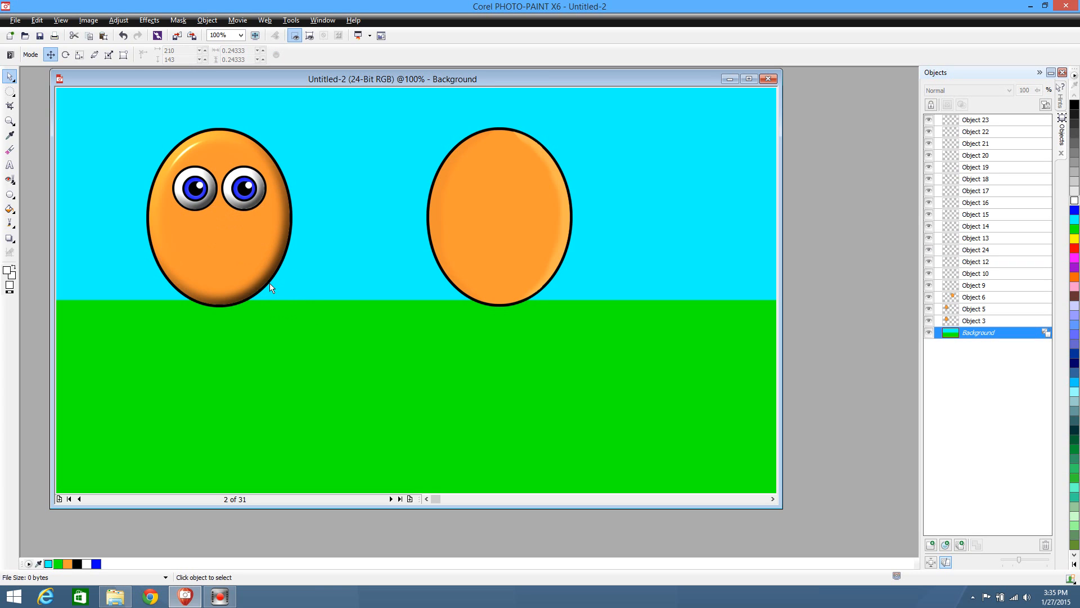
left_click(238, 203)
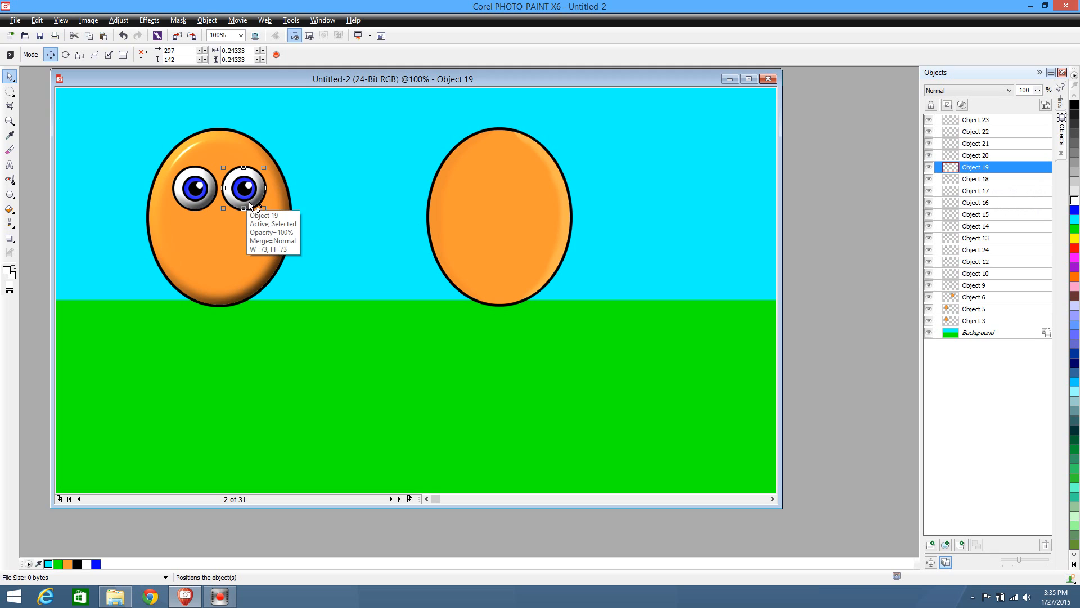
left_click_drag(259, 210, 337, 263)
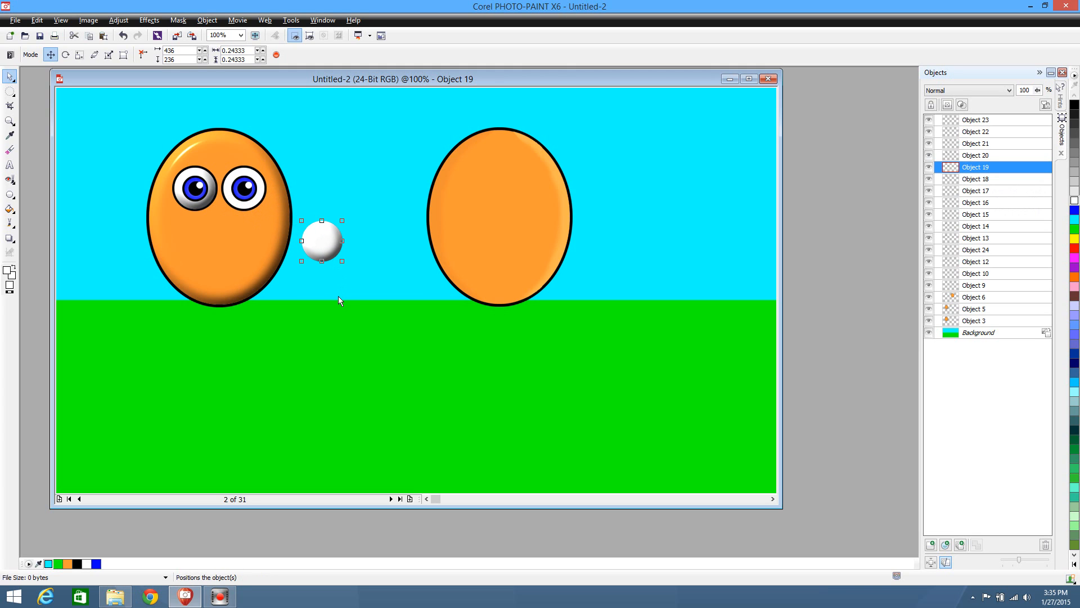
key("ctrl+z")
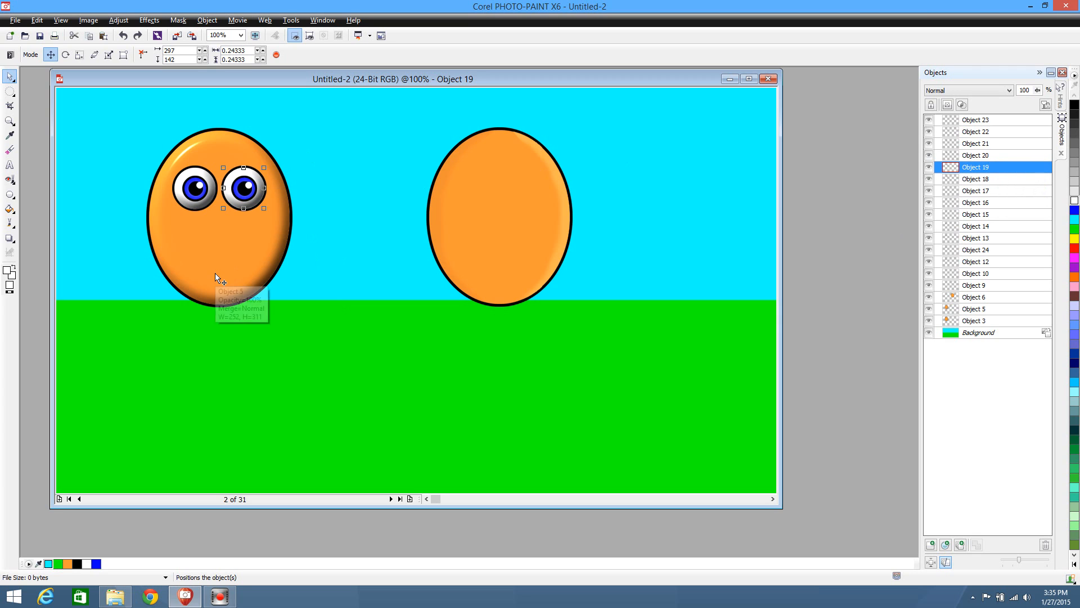
Duplicate the left eye's lower interior copy, Object 24, and place the duplicate directly beneath the right eye's interior, Object 19, in the stacking order
left_click(194, 208)
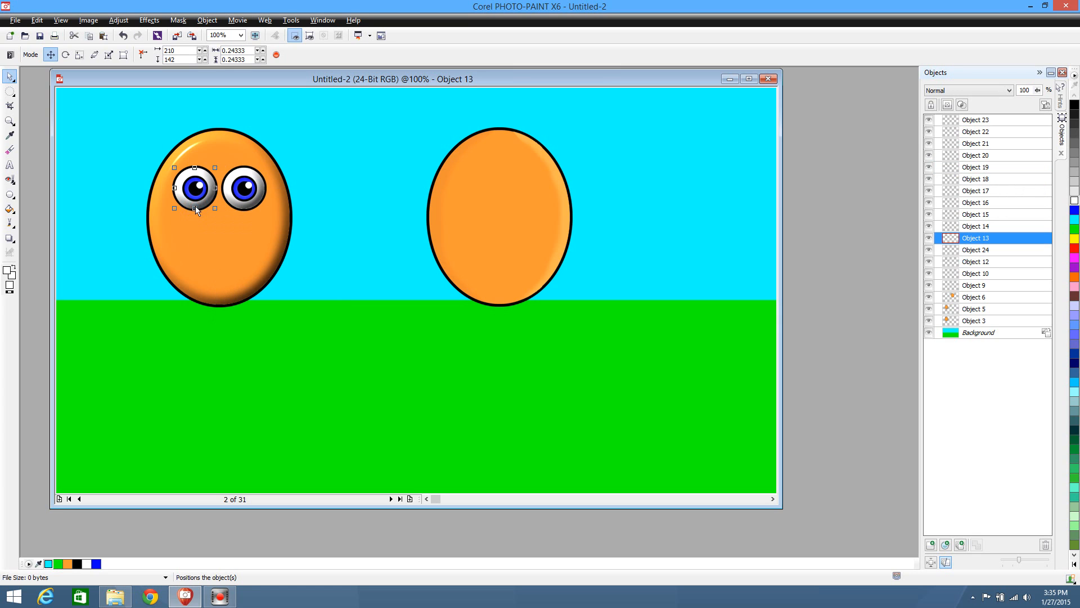
left_click(982, 251)
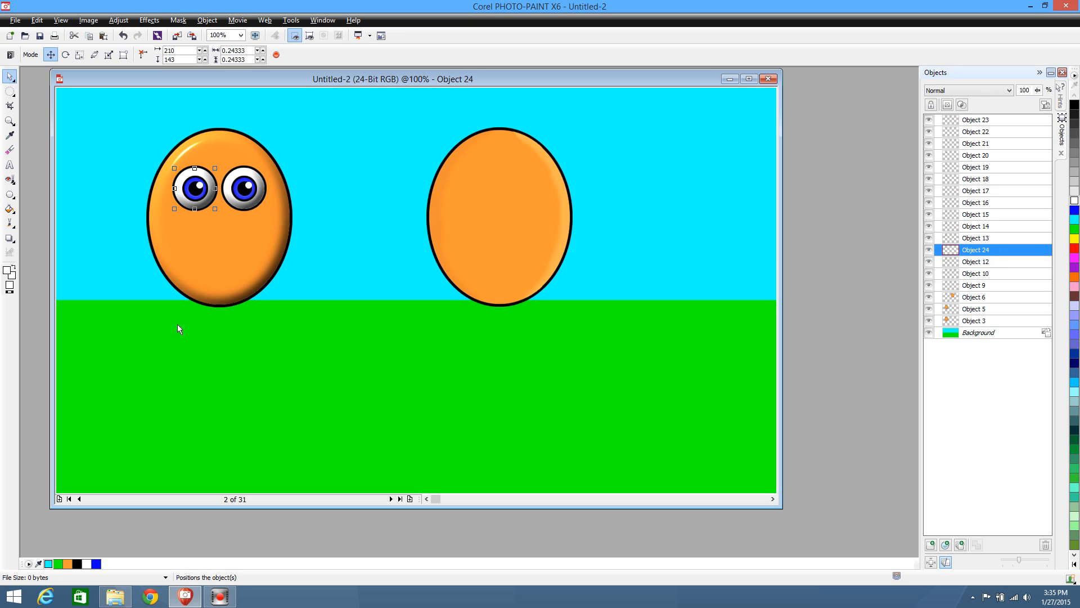
key("ctrl+v")
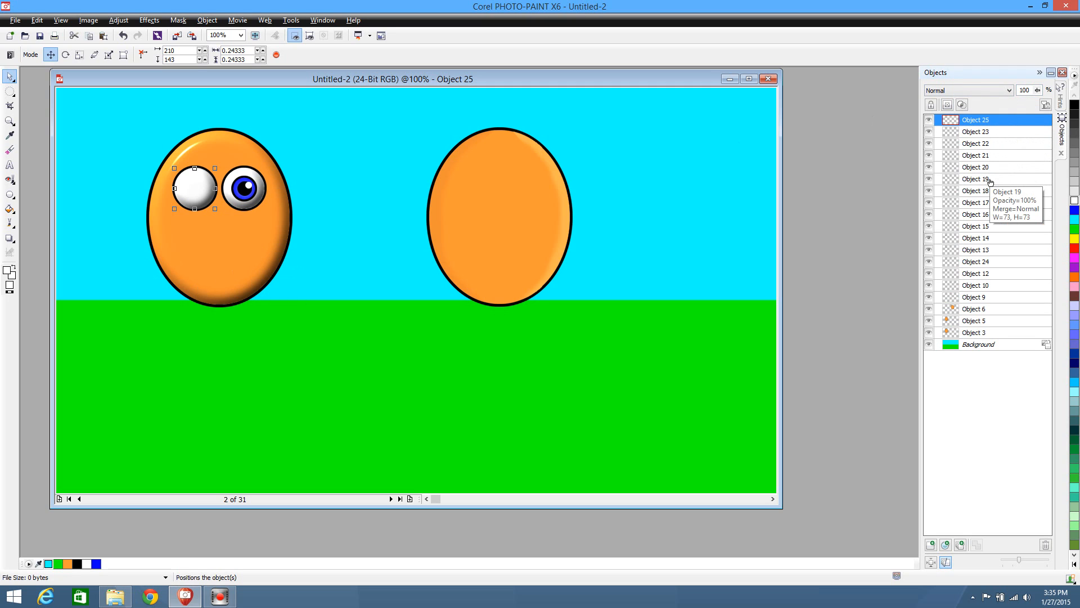
left_click_drag(990, 120, 994, 191)
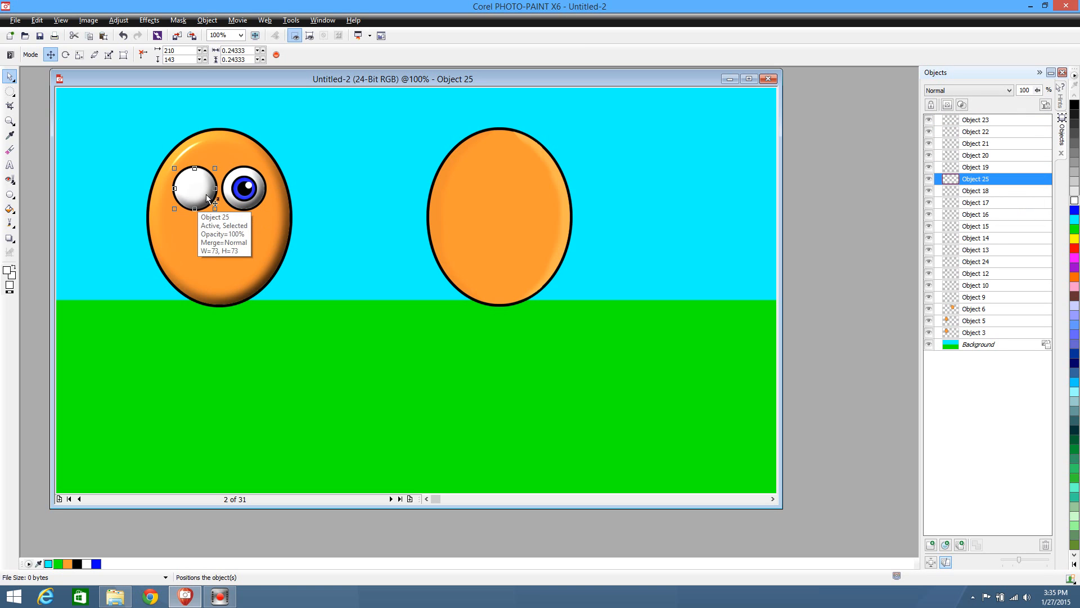
Move the duplicated eye interior, Object 25, beneath the right eye of the shaded ellipse at x 298, y 143, and deselect it
left_click_drag(209, 194, 258, 194)
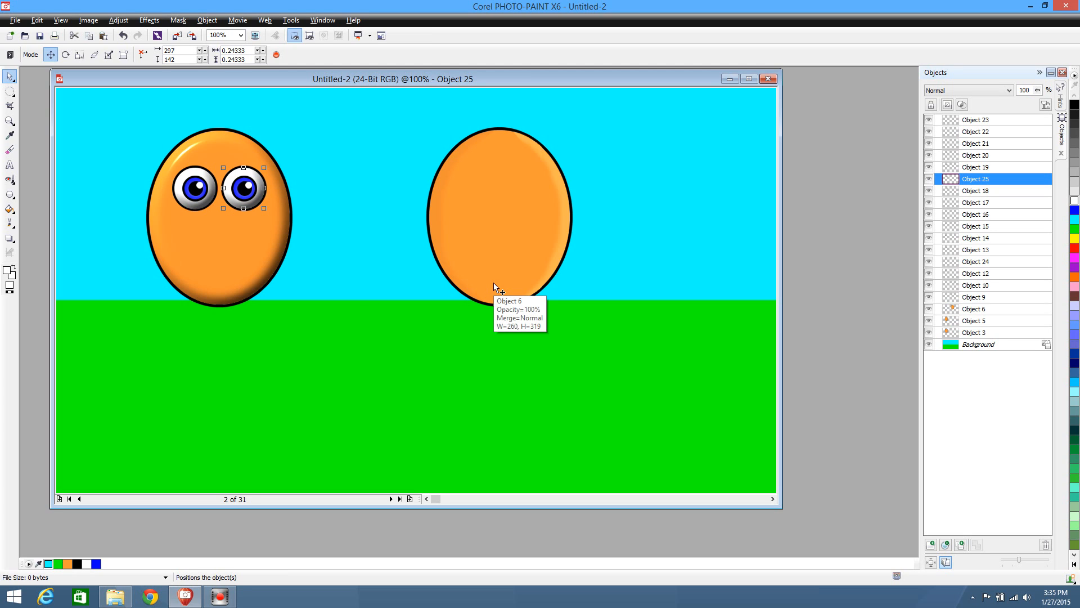
key("Left")
key("Right")
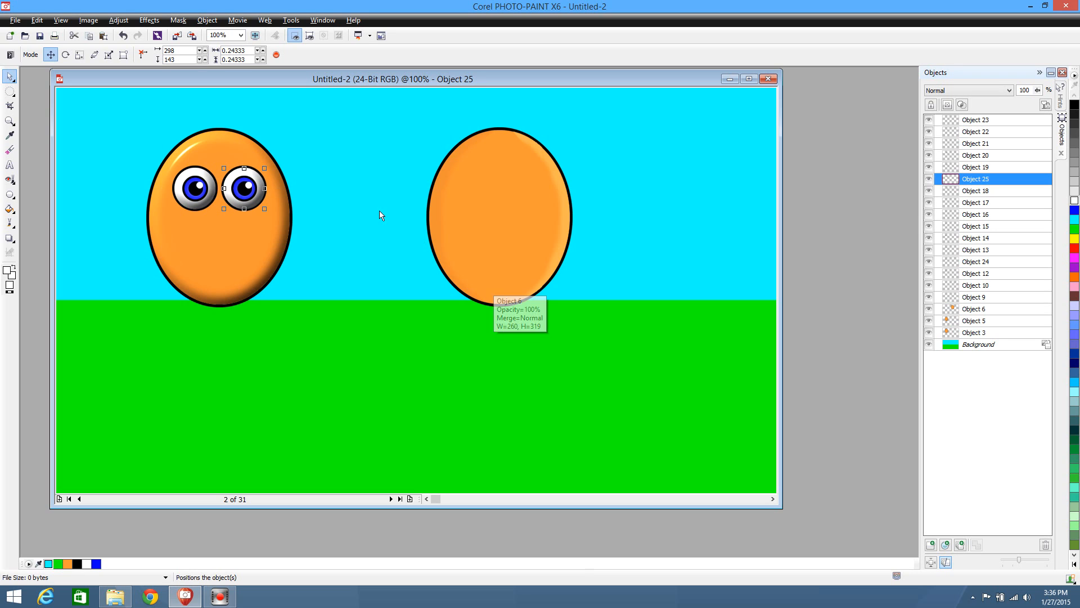
left_click(373, 436)
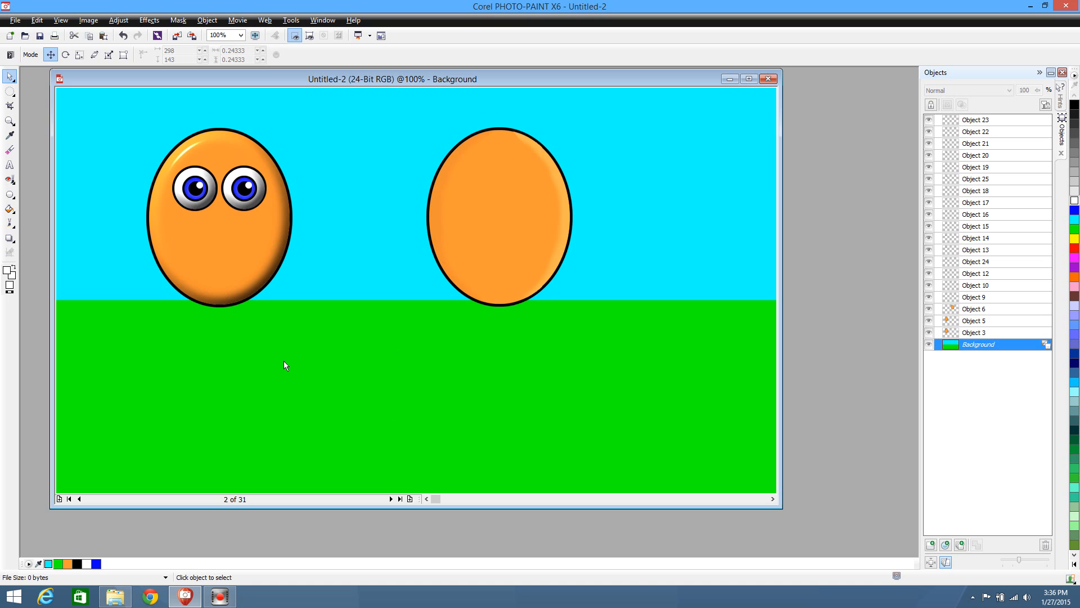
Duplicate all parts of both eyes together, place the copy on the other ellipse at about x 706, y 142, and deselect
left_click_drag(110, 155, 372, 228)
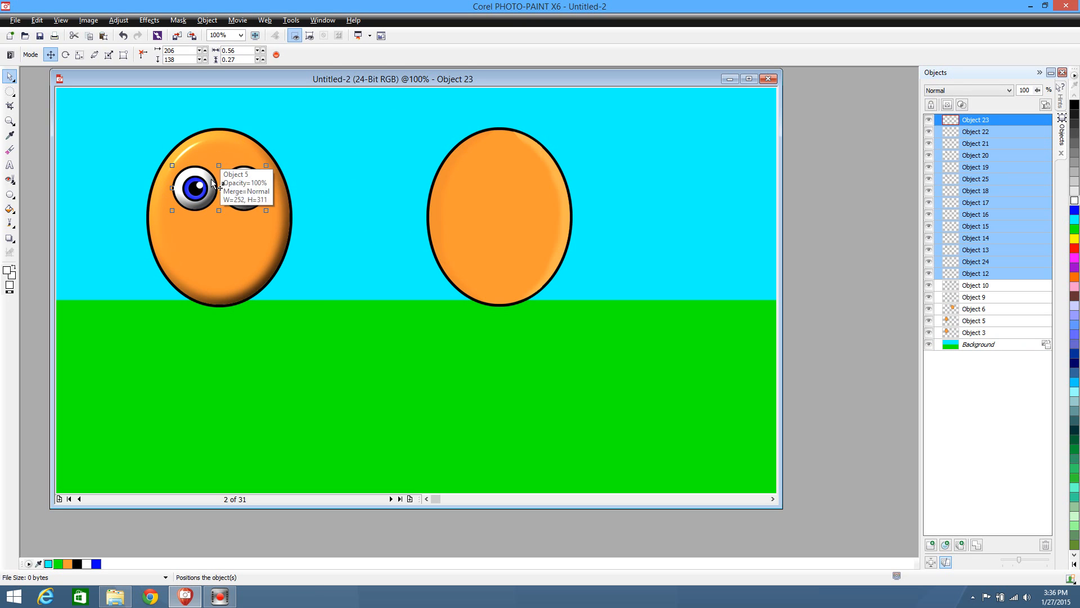
key("ctrl+d")
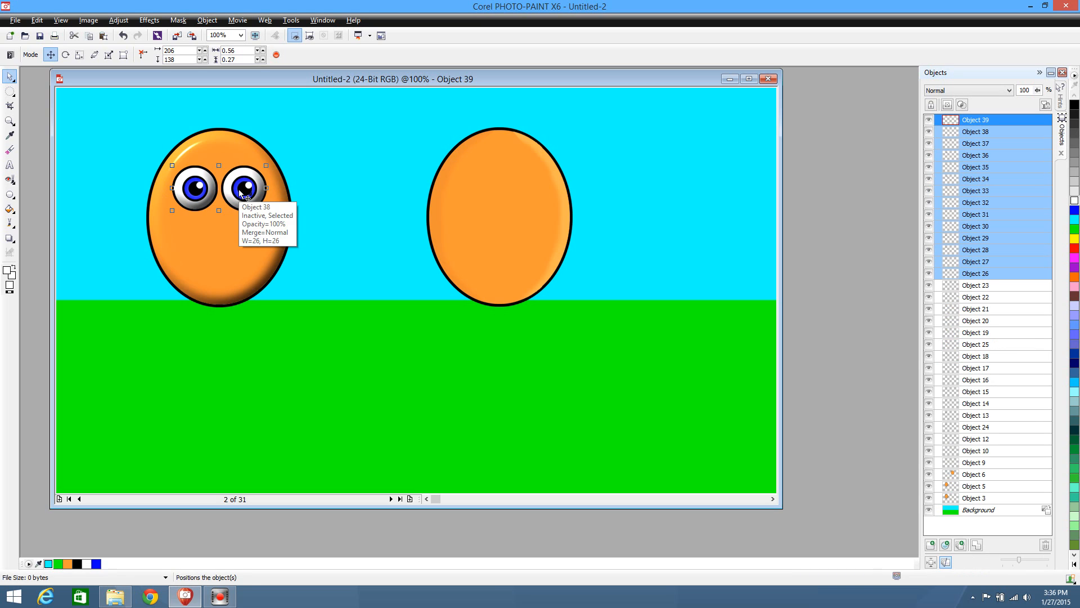
left_click_drag(241, 194, 520, 192)
left_click(433, 371)
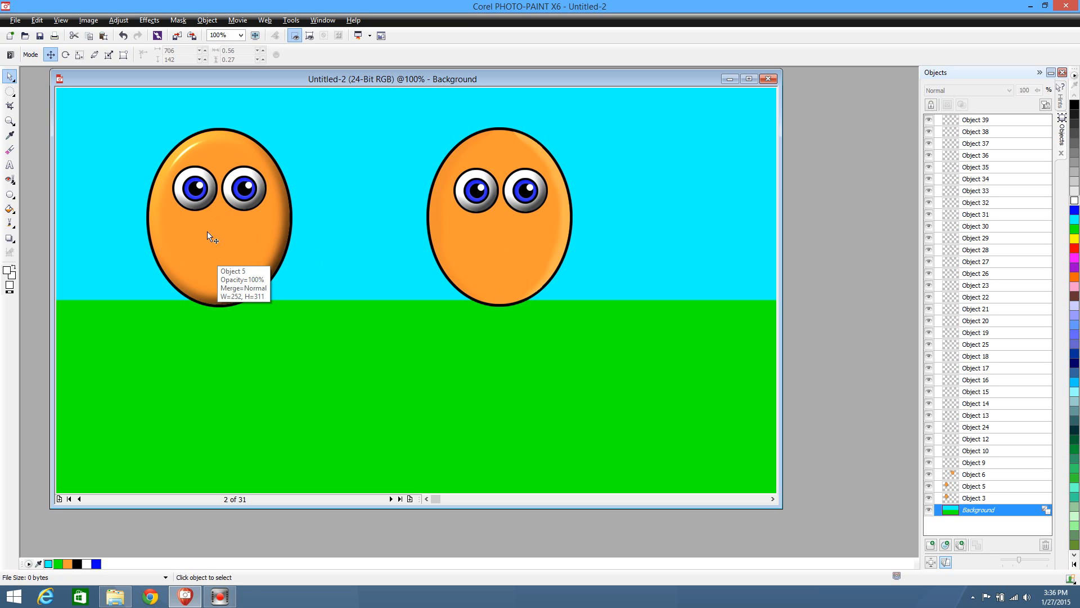
Activate the Eyedropper tool for sampling a colour from the image
left_click(11, 136)
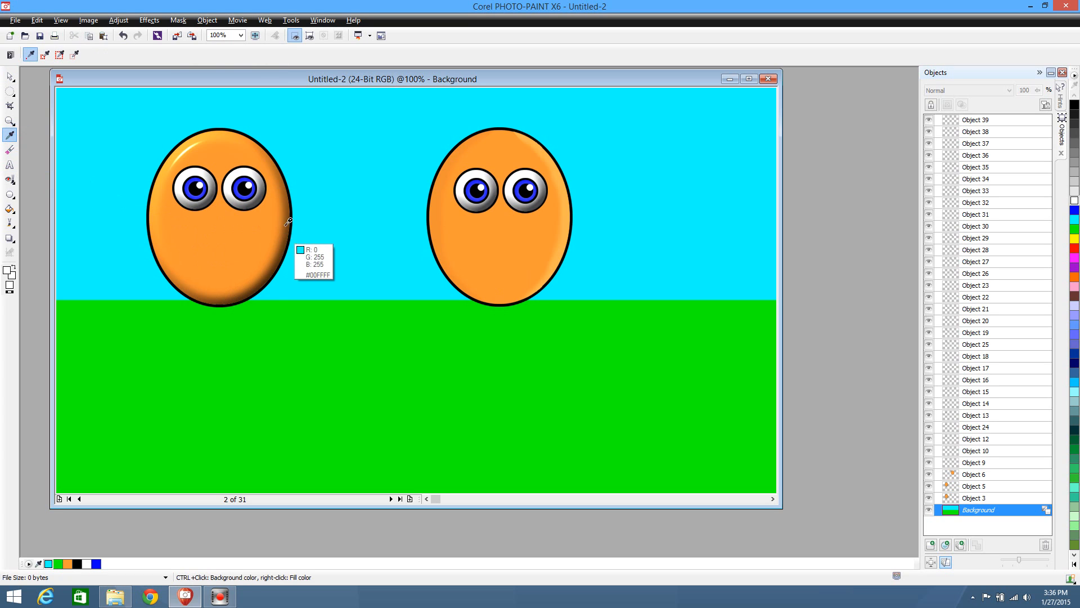
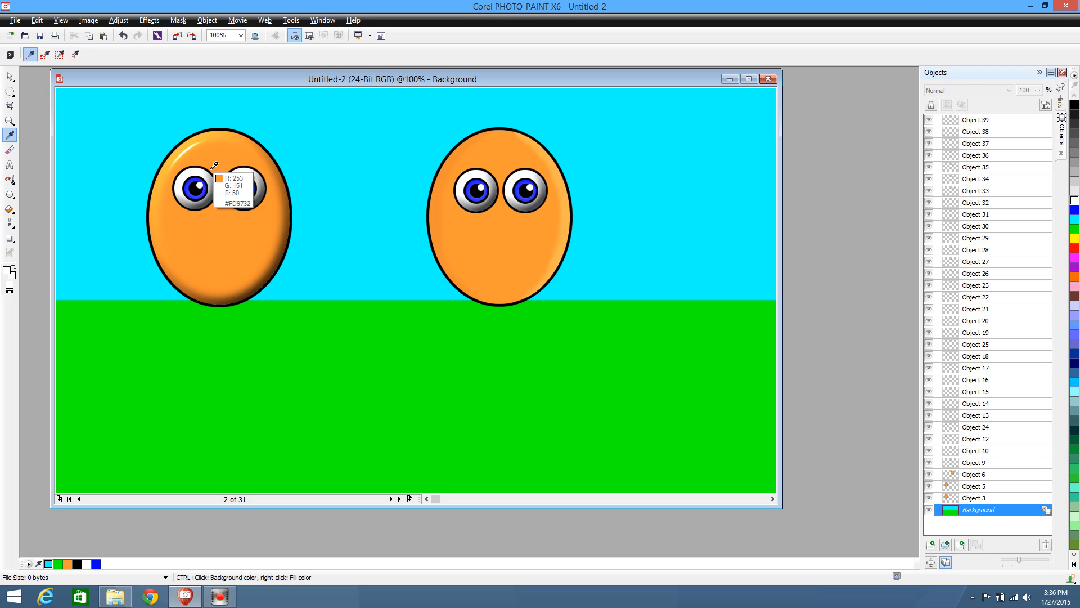
Set the fill colour to the plain ellipse character's orange, #FF9933, and the foreground colour to black
left_click(506, 231)
right_click(504, 230)
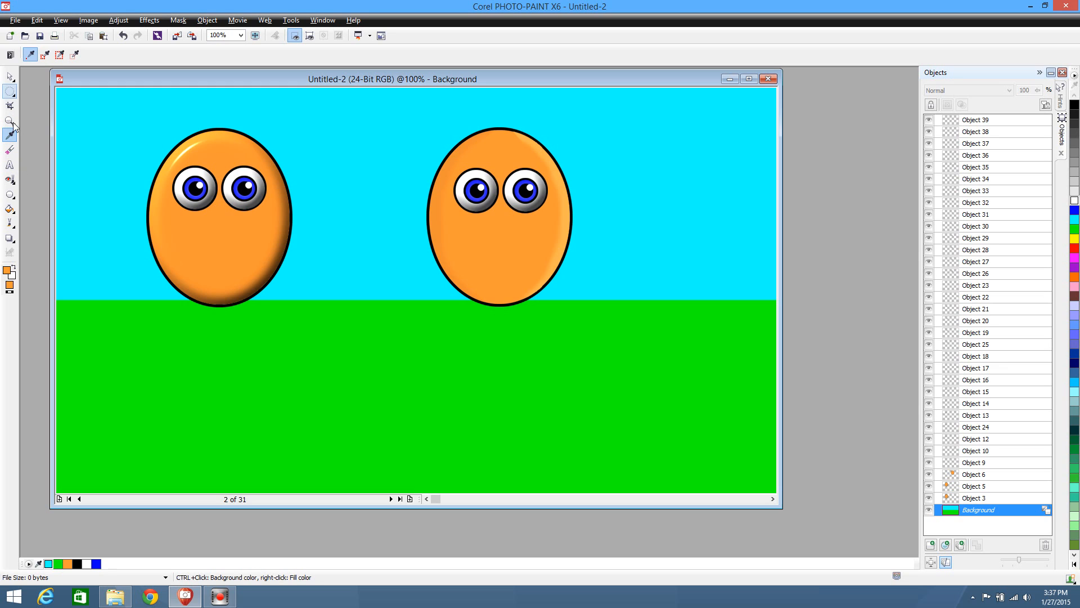
left_click(11, 195)
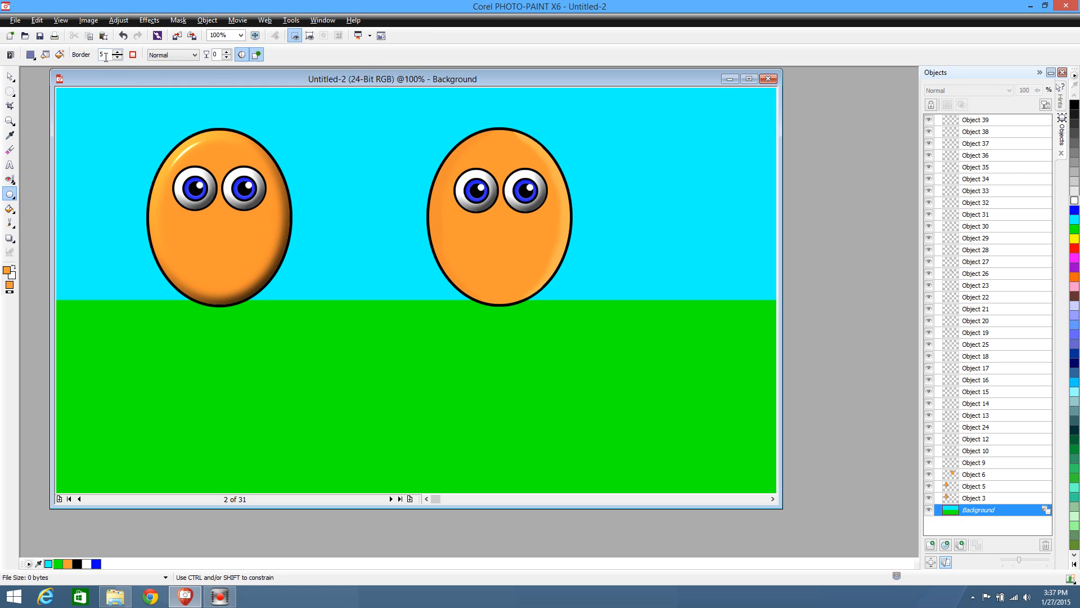
left_click(1074, 106)
left_click(9, 135)
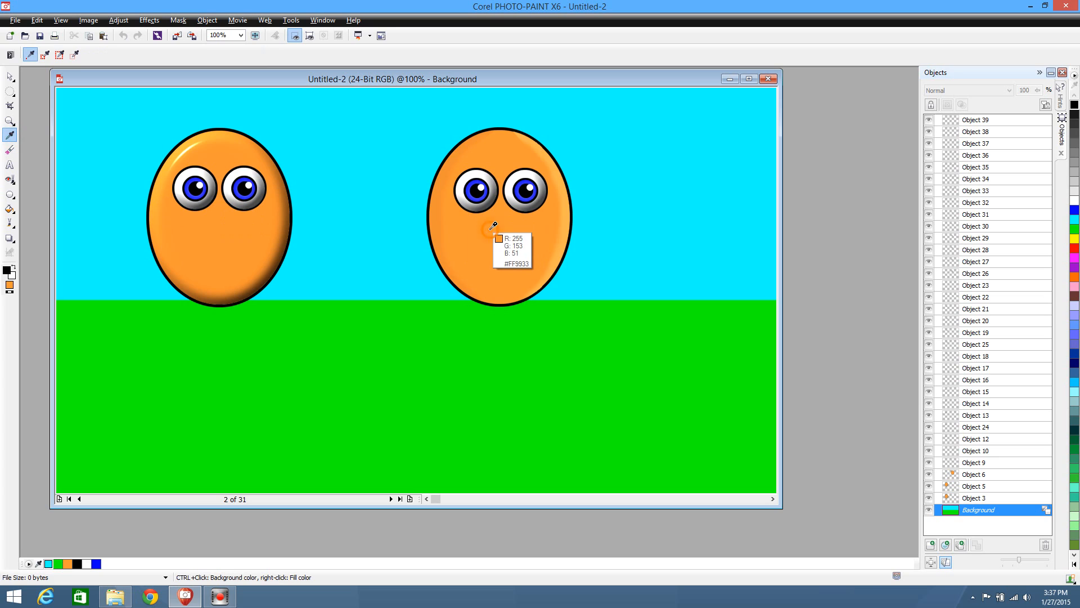
Draw a narrow 5-pixel-border ellipse about 37 by 129 pixels between the shaded character's eyes and move it into the sky between the characters
left_click(9, 194)
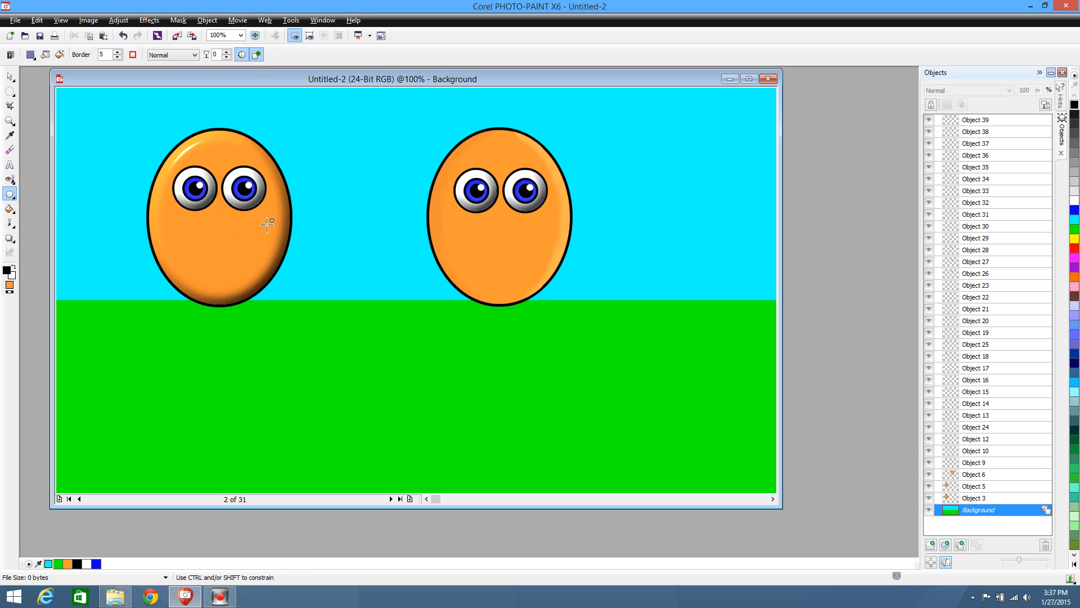
left_click_drag(207, 173, 227, 246)
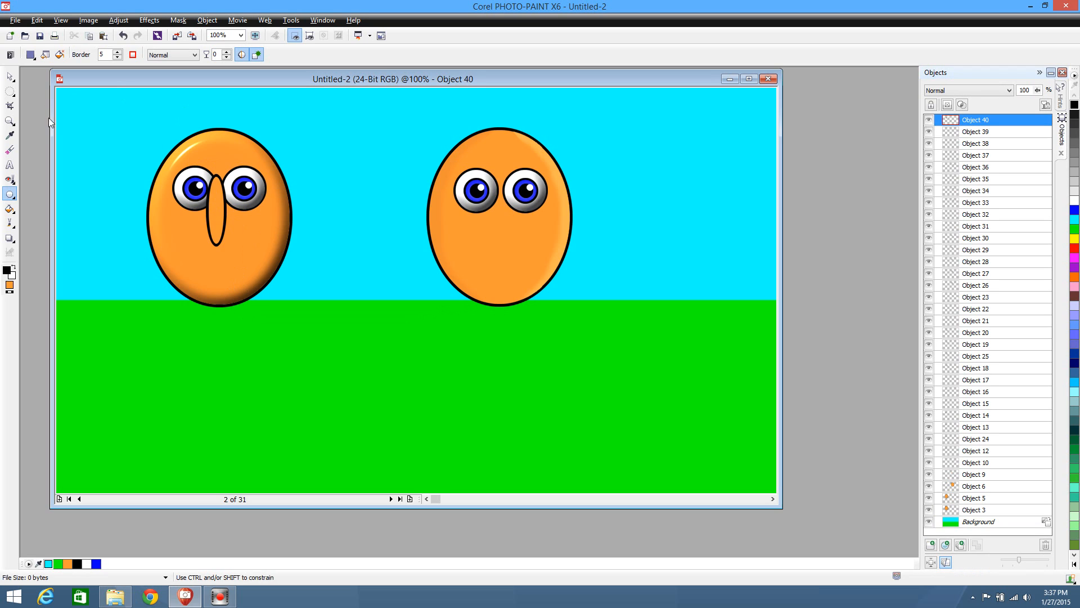
left_click(10, 76)
left_click_drag(211, 207, 216, 213)
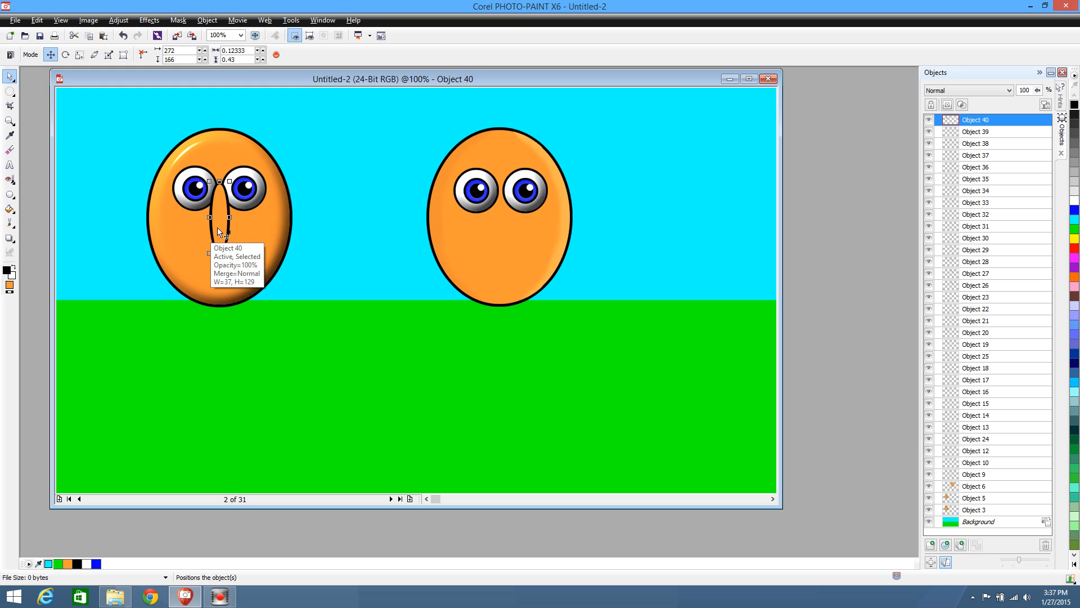
left_click_drag(220, 212, 357, 204)
Draw a thinner ellipse with a border of 4 between the shaded character's eyes and move it to x 527, y 242
left_click(10, 194)
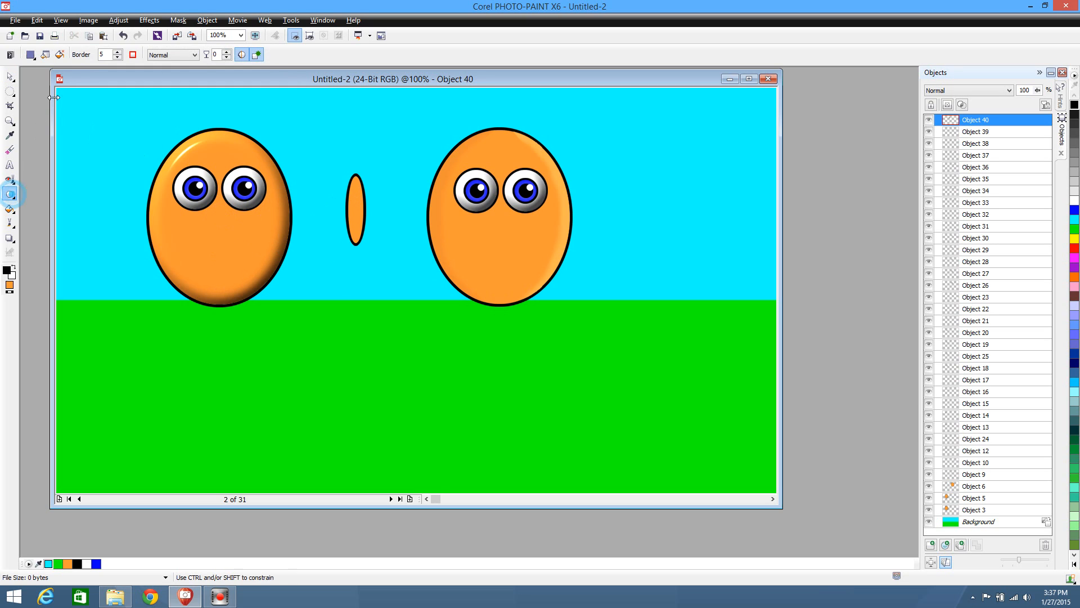
double_click(110, 51)
left_click_drag(215, 184, 229, 249)
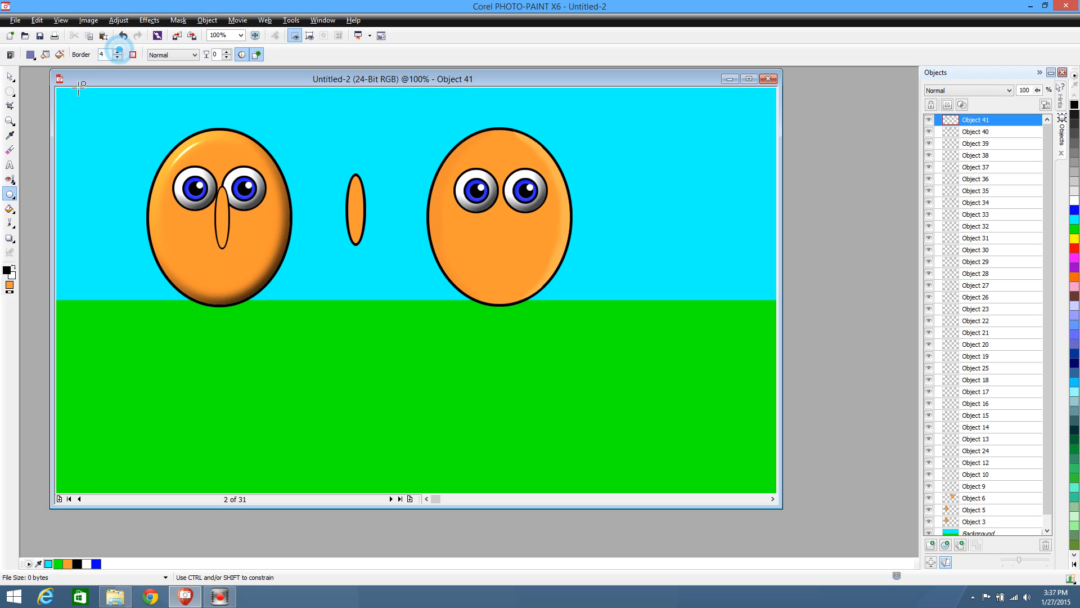
left_click(11, 76)
left_click_drag(222, 215, 360, 253)
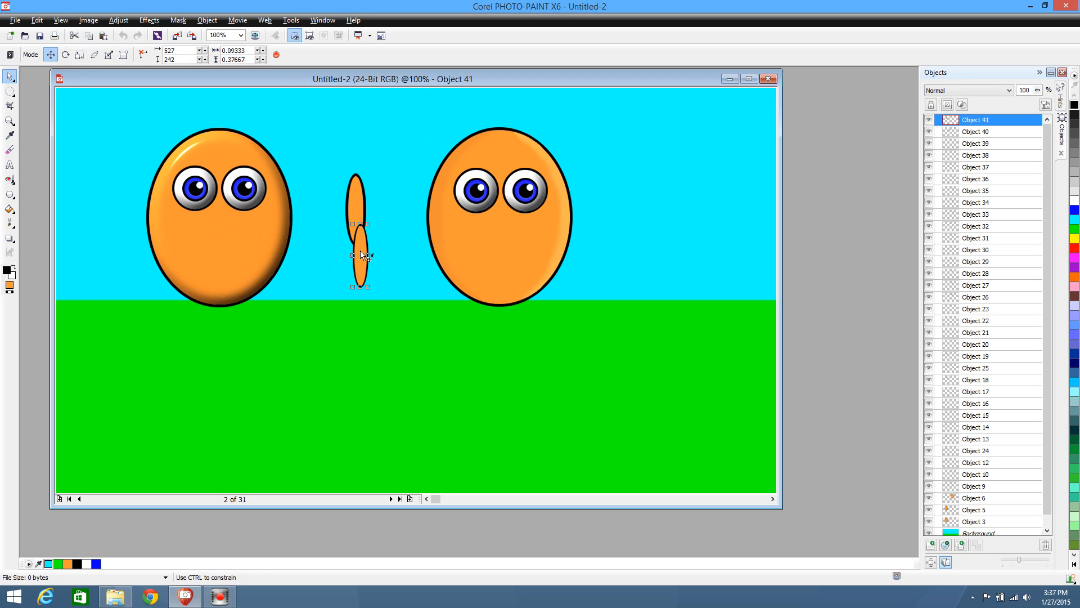
Draw a nose ellipse about 31 by 107 pixels with a border of 4 between the shaded character's eyes, positioned at x 274, y 174
left_click(10, 194)
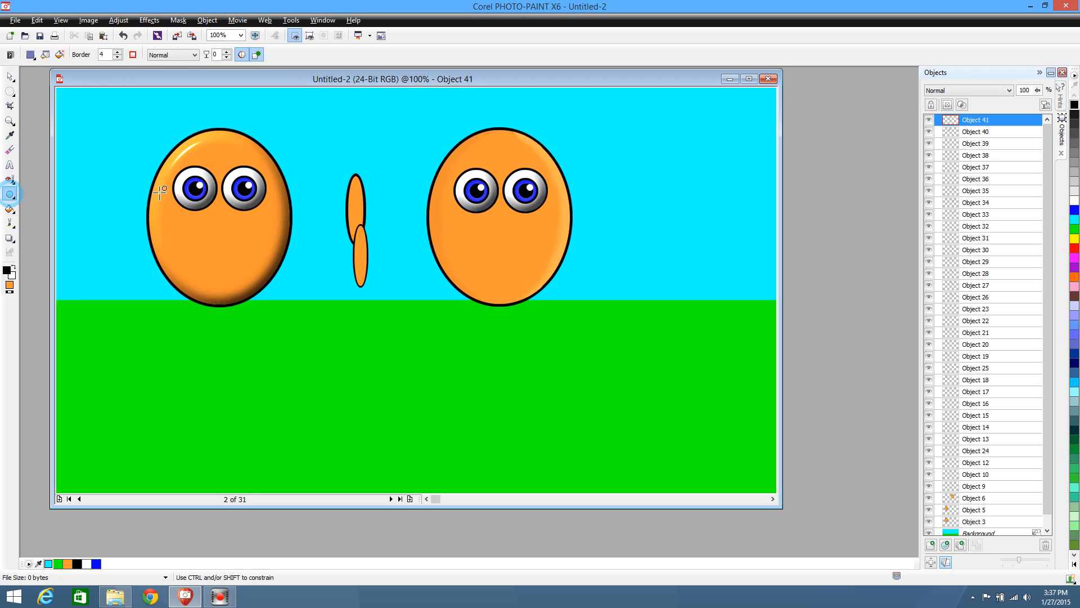
left_click_drag(214, 184, 228, 247)
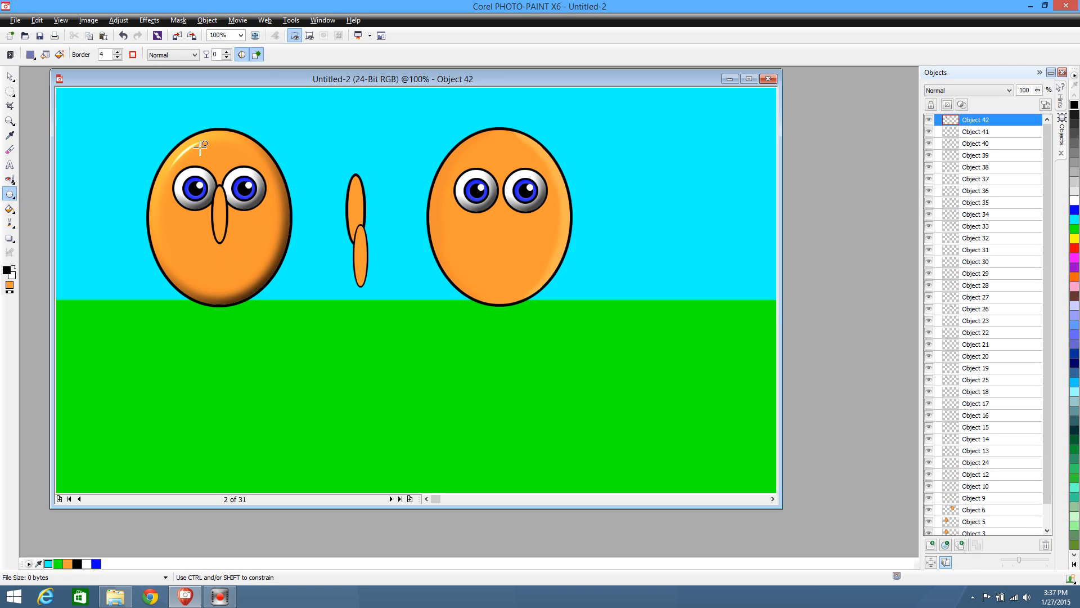
left_click(10, 76)
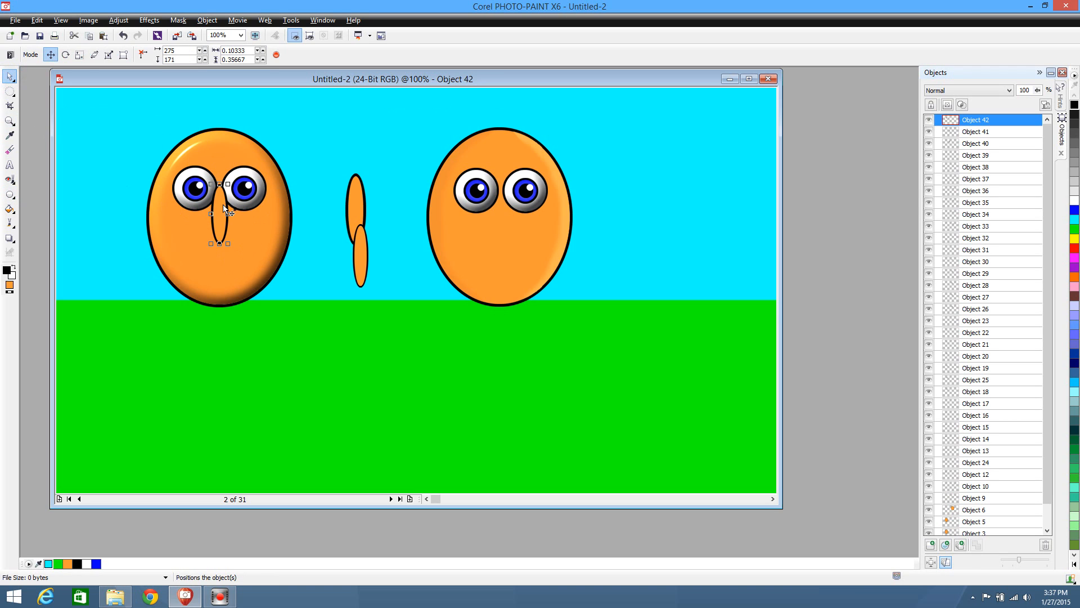
mouse_move(224, 206)
left_mouse_down()
mouse_move(209, 225)
mouse_move(221, 205)
left_mouse_up()
left_click_drag(222, 206, 222, 206)
Draw a nostril circle about 23 pixels wide at the nose's lower right and place it beneath the nose in the stacking order
left_click(10, 194)
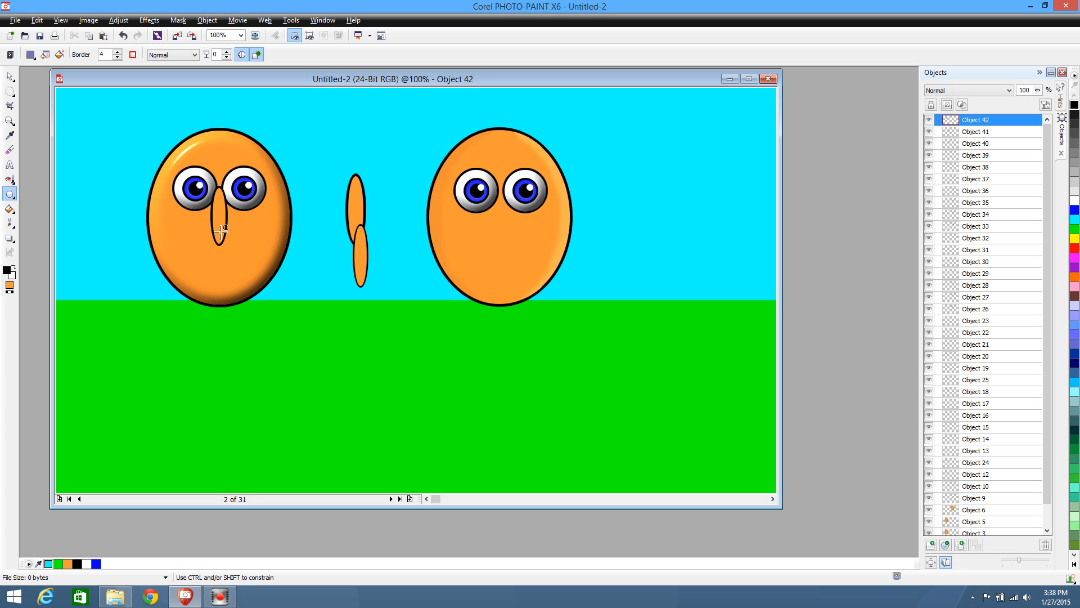
left_click_drag(221, 231, 233, 244)
left_click(10, 77)
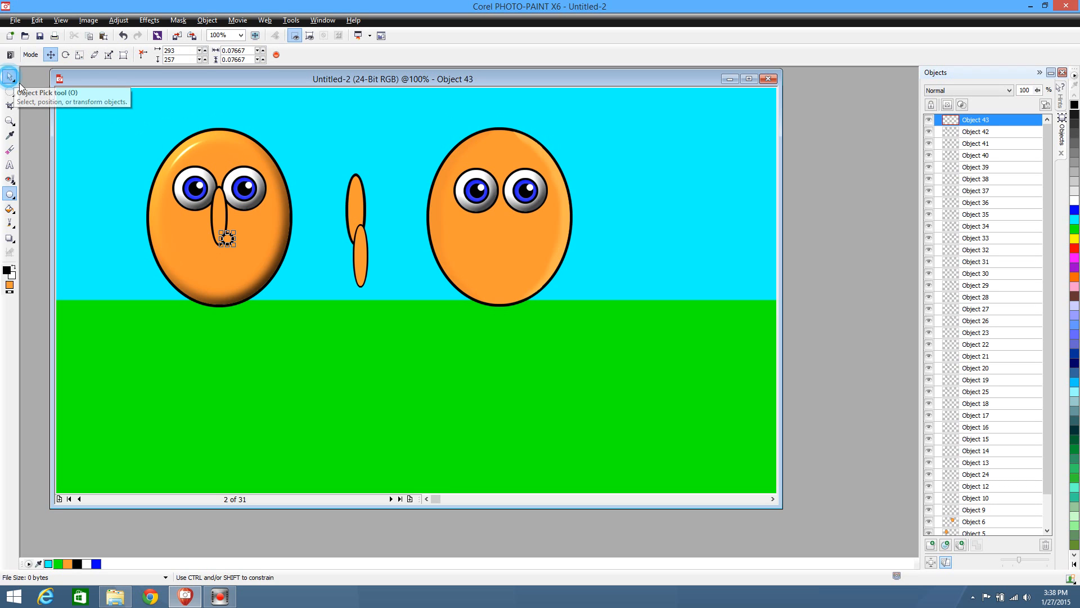
left_click(219, 215)
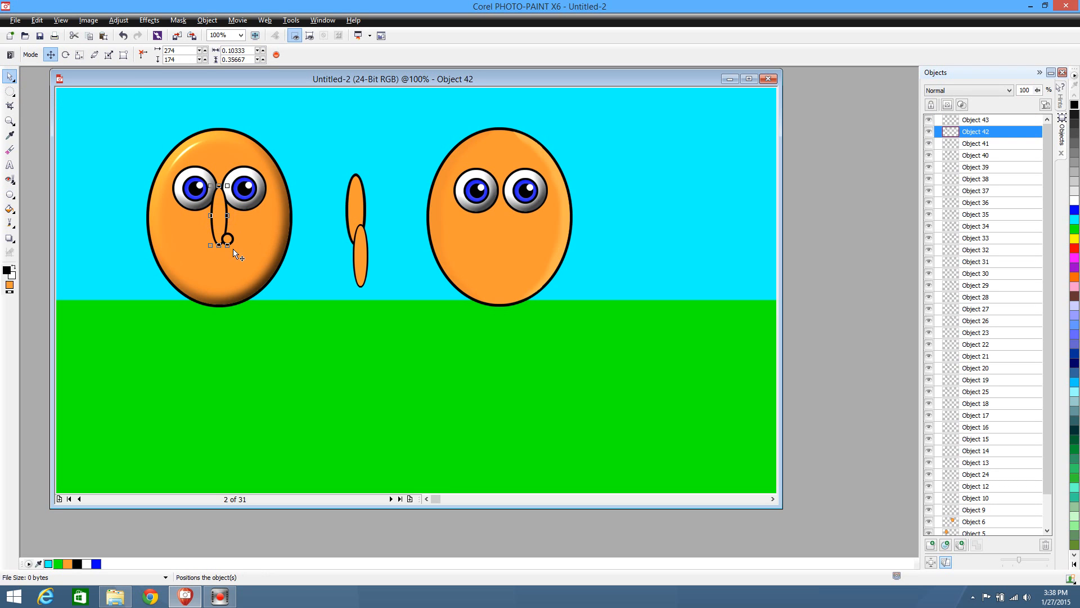
left_click(230, 242)
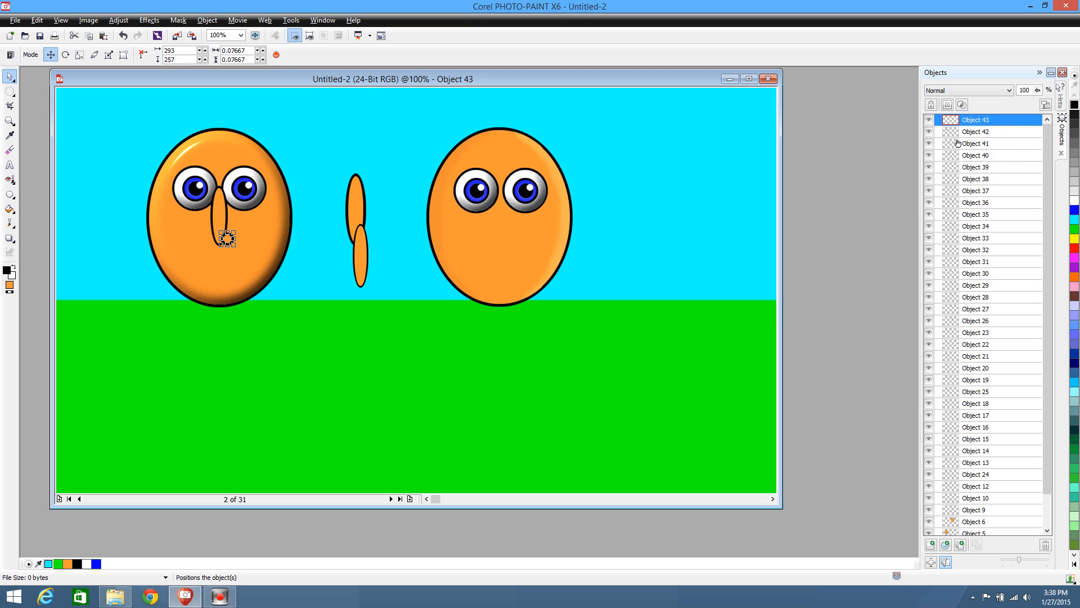
left_click_drag(990, 119, 991, 139)
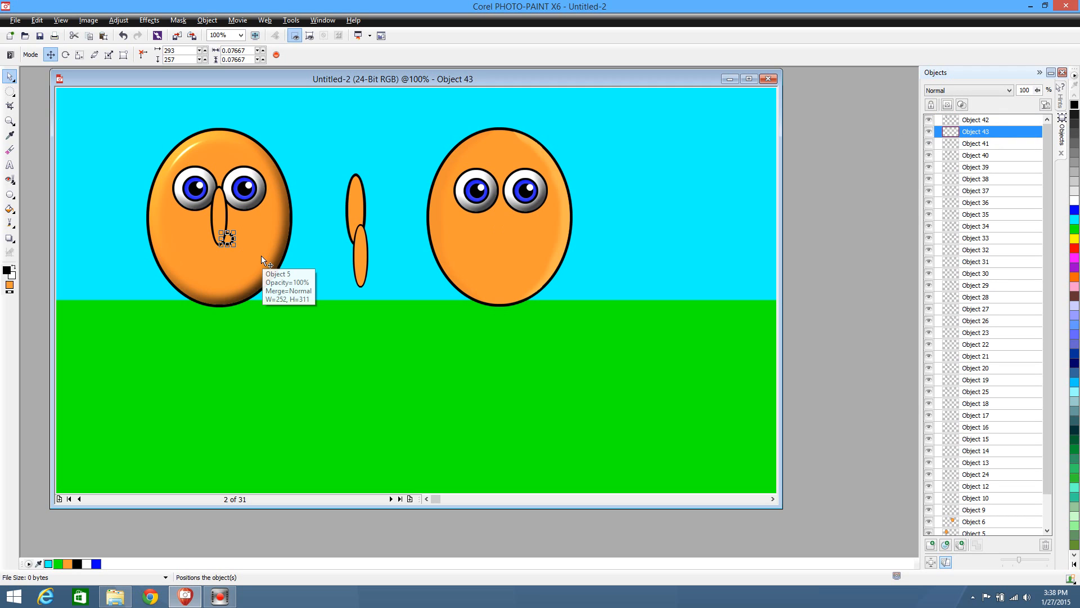
Duplicate the nostril circle onto the nose's lower left side and bring the nose ellipse in front of both nostrils
key("ctrl+v")
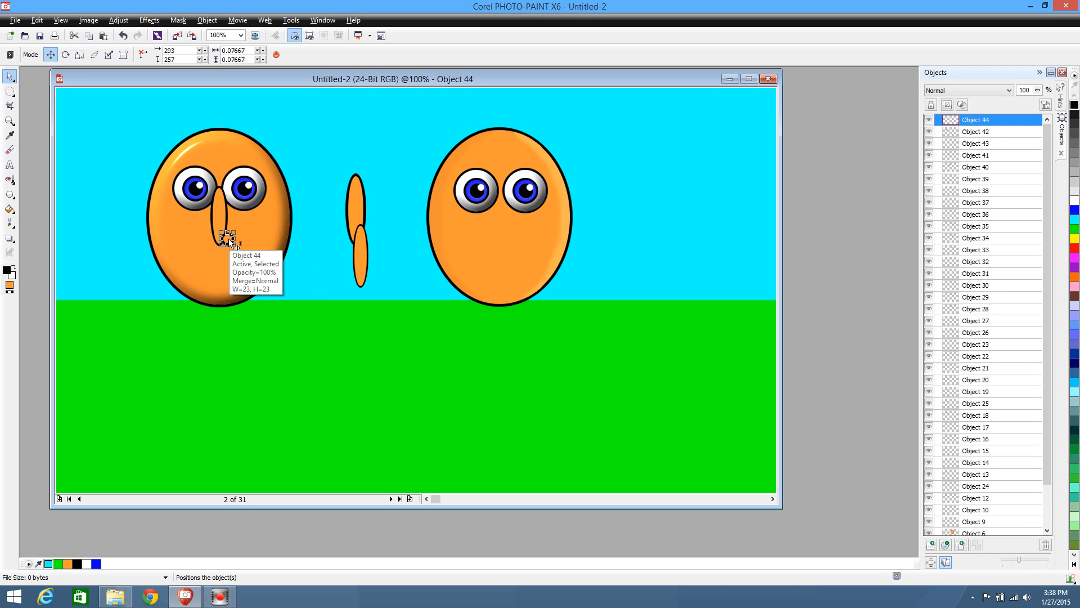
left_click_drag(228, 238, 211, 238)
left_click(221, 218)
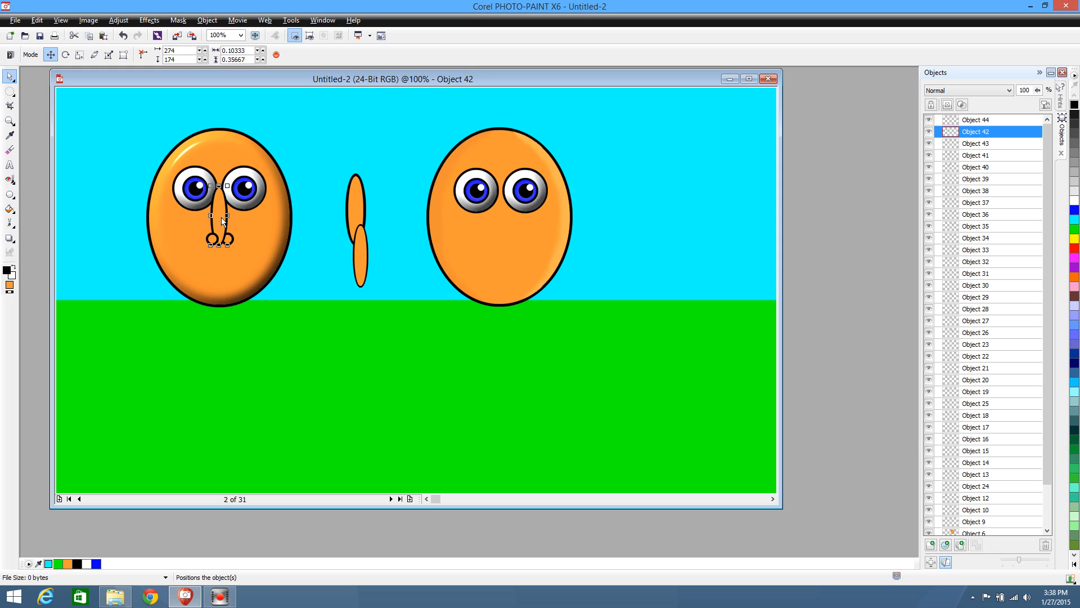
key("ctrl+d")
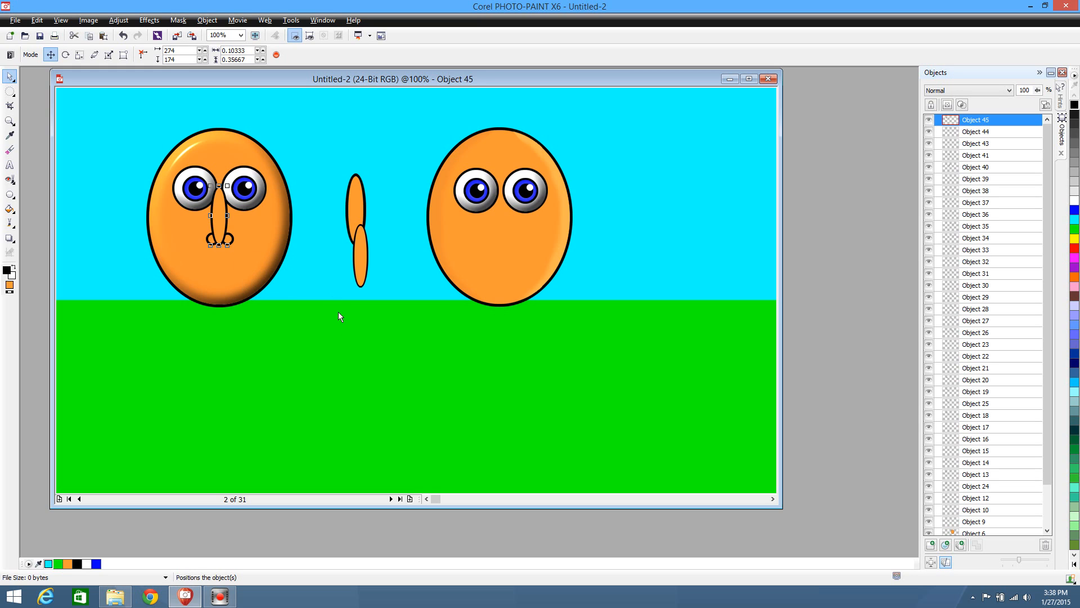
left_click(326, 335)
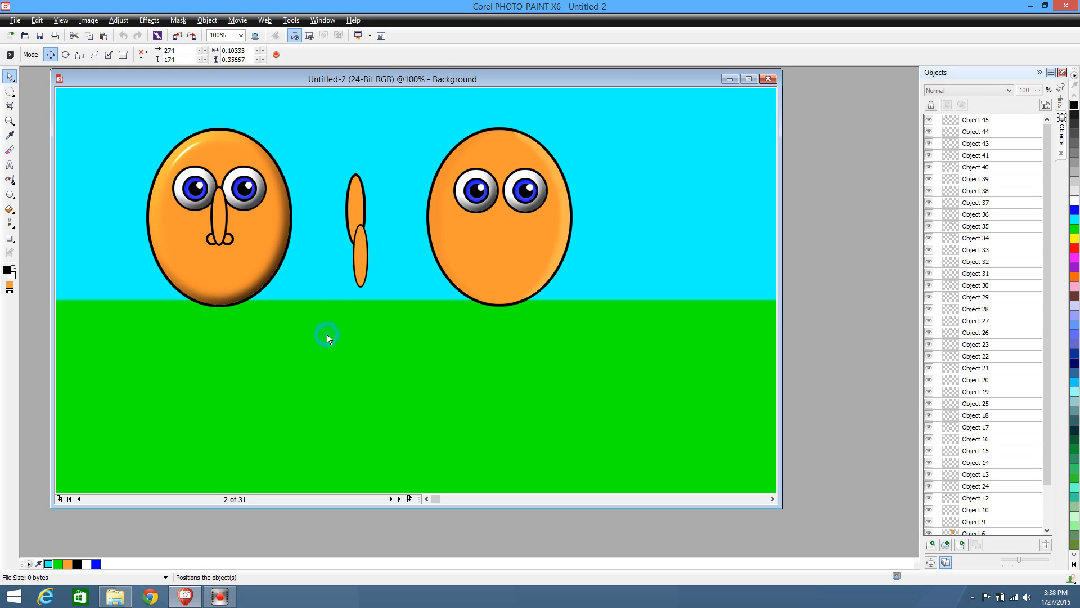
Nudge the nose's right nostril 3 pixels left and 2 pixels up to x 290, y 255, and deselect it
left_click(228, 238)
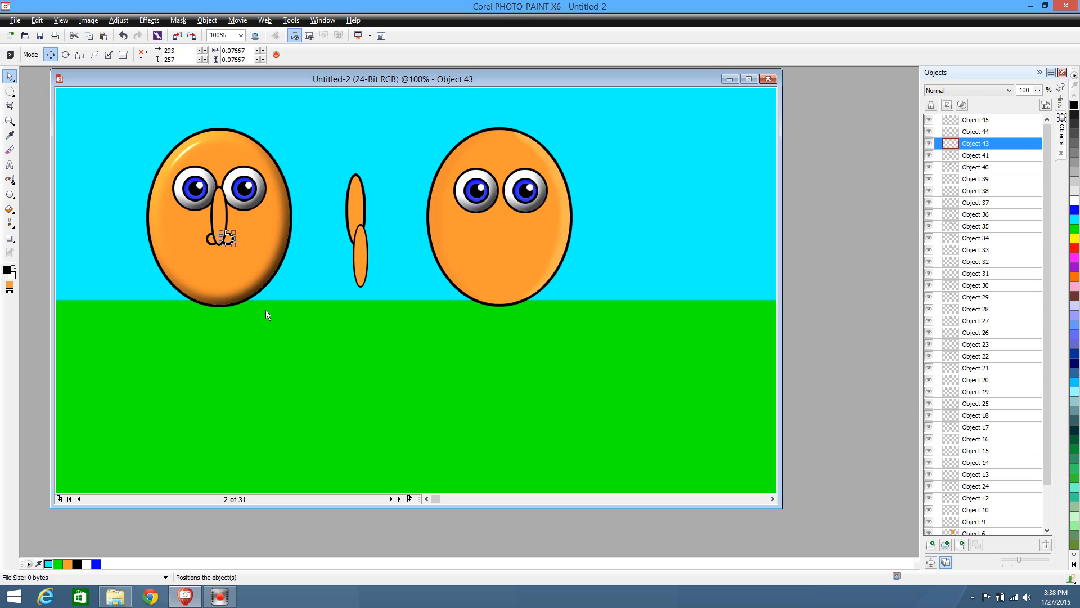
key("Left")
key("Left")
key("Left")
key("Up")
key("Up")
left_click(216, 324)
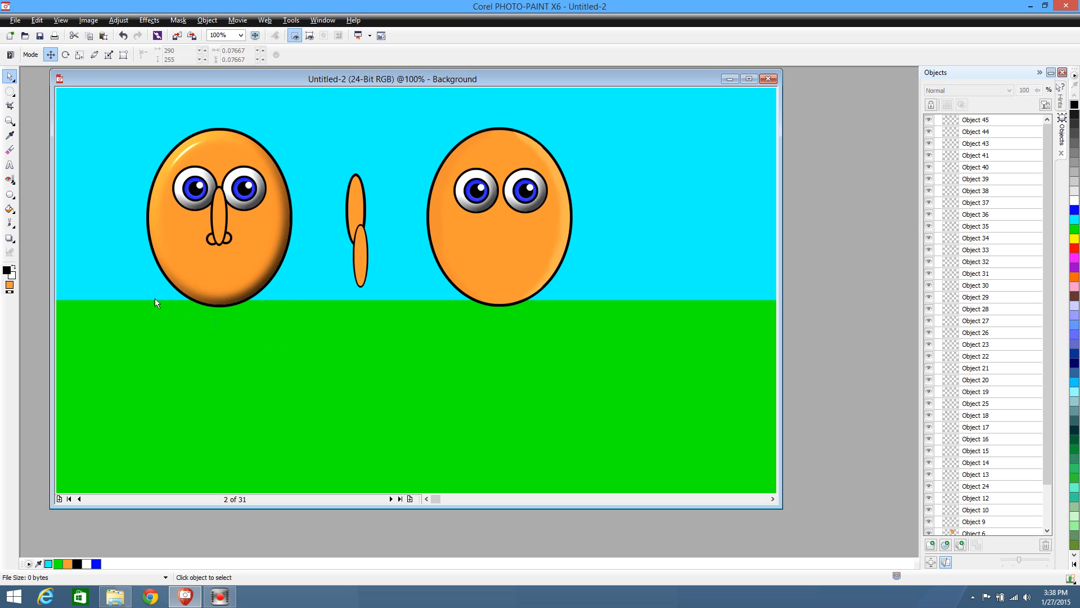
Nudge the left nostril to x 268, y 255 and the right one to x 289, y 255, leaving the nose ellipse selected
left_click(215, 240)
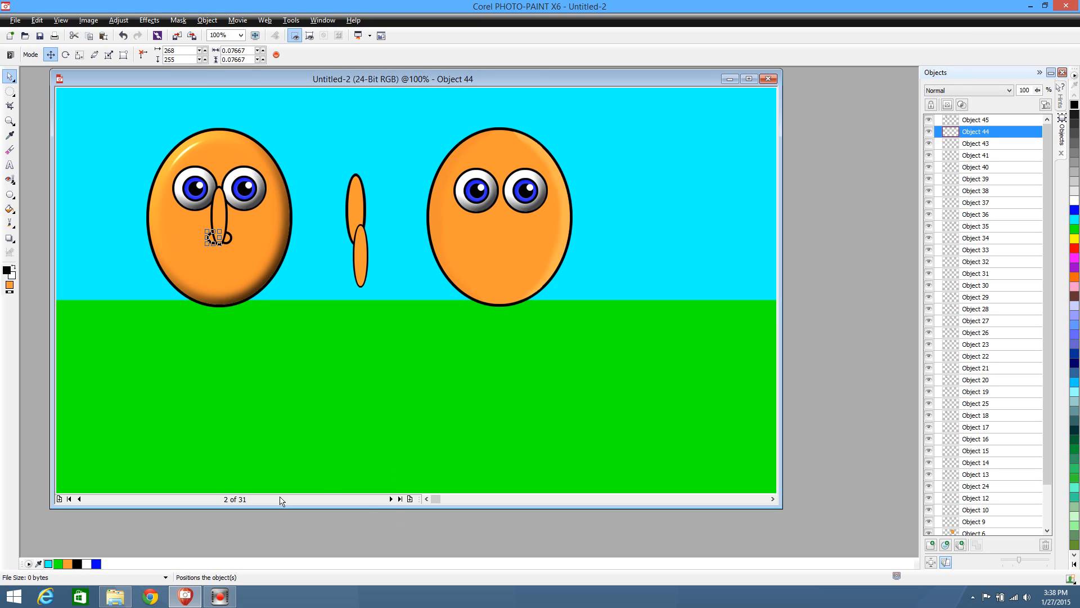
left_click(244, 411)
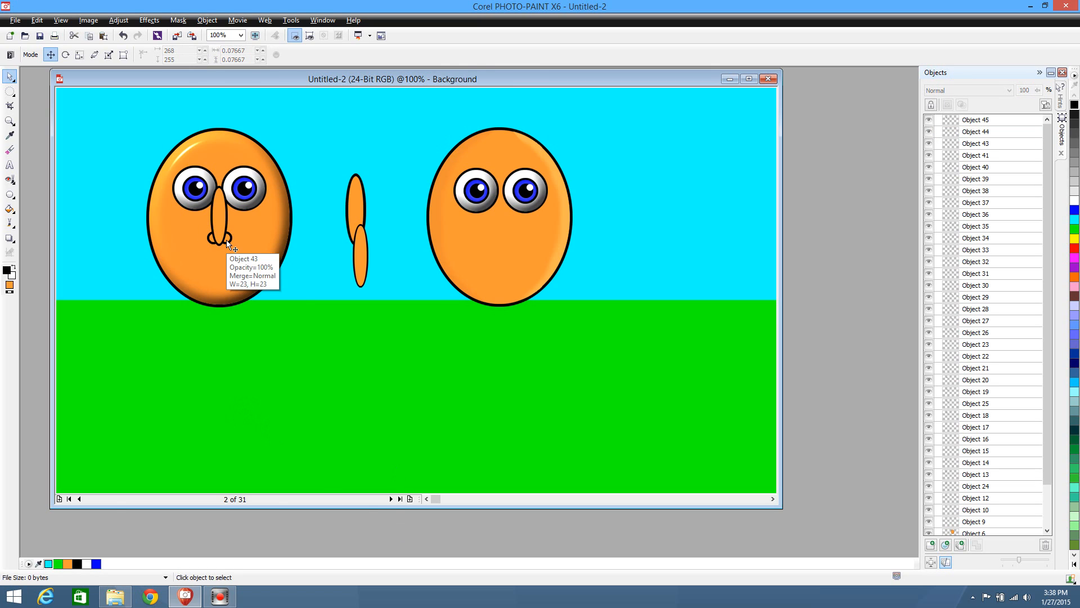
left_click(228, 243)
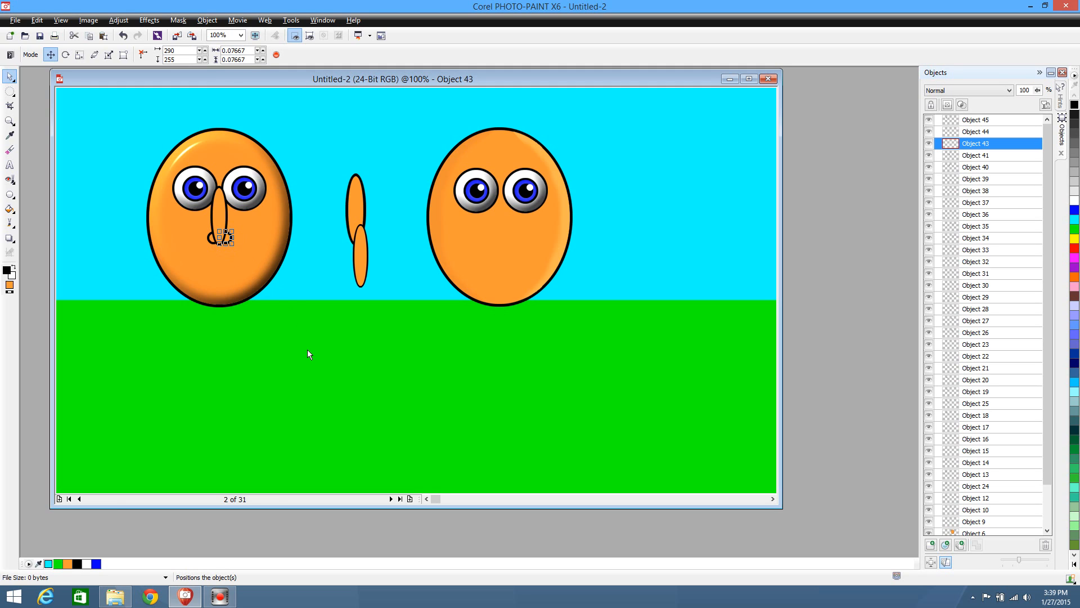
key("Left")
left_click(244, 407)
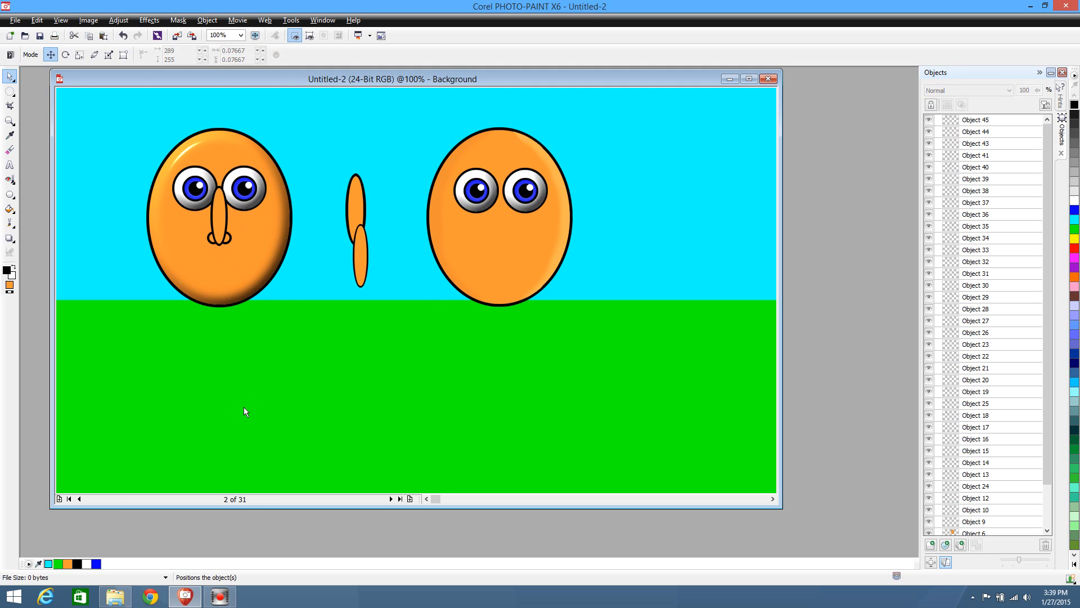
left_click(218, 207)
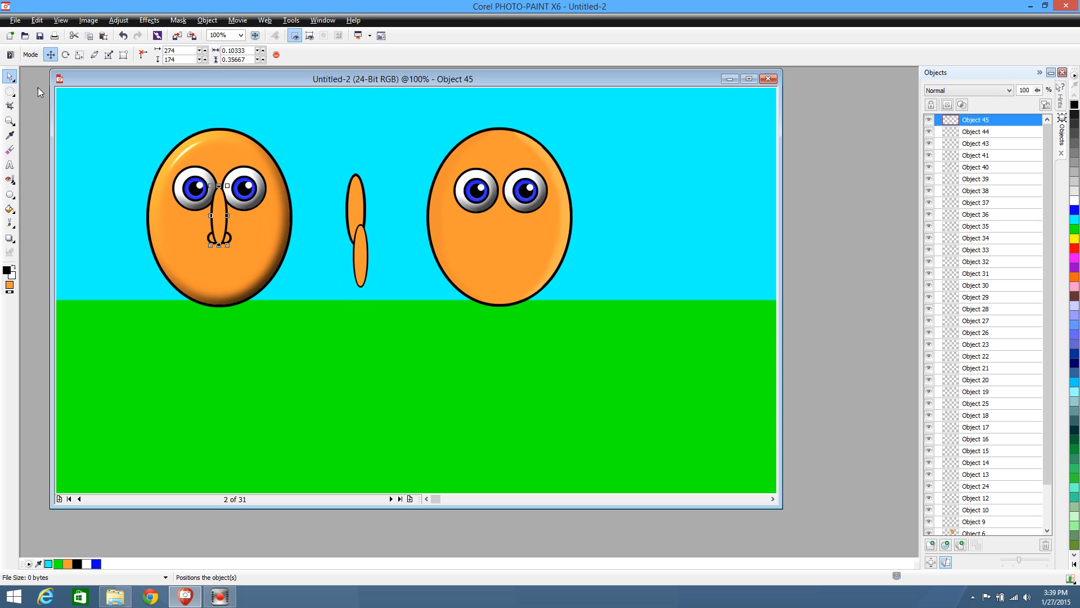
left_click(10, 90)
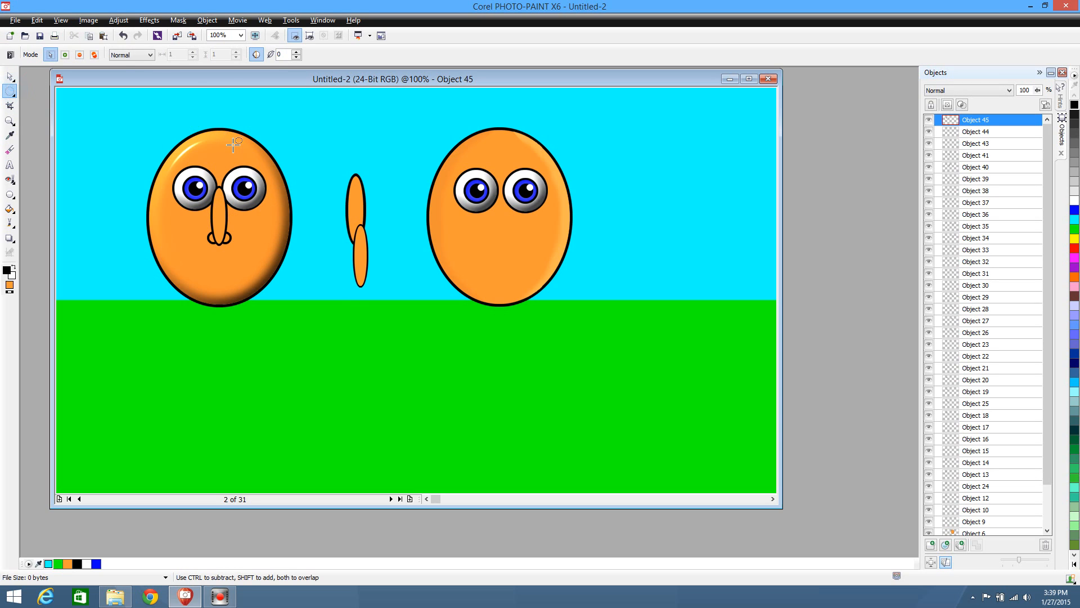
left_click_drag(183, 138, 272, 191)
left_click(9, 76)
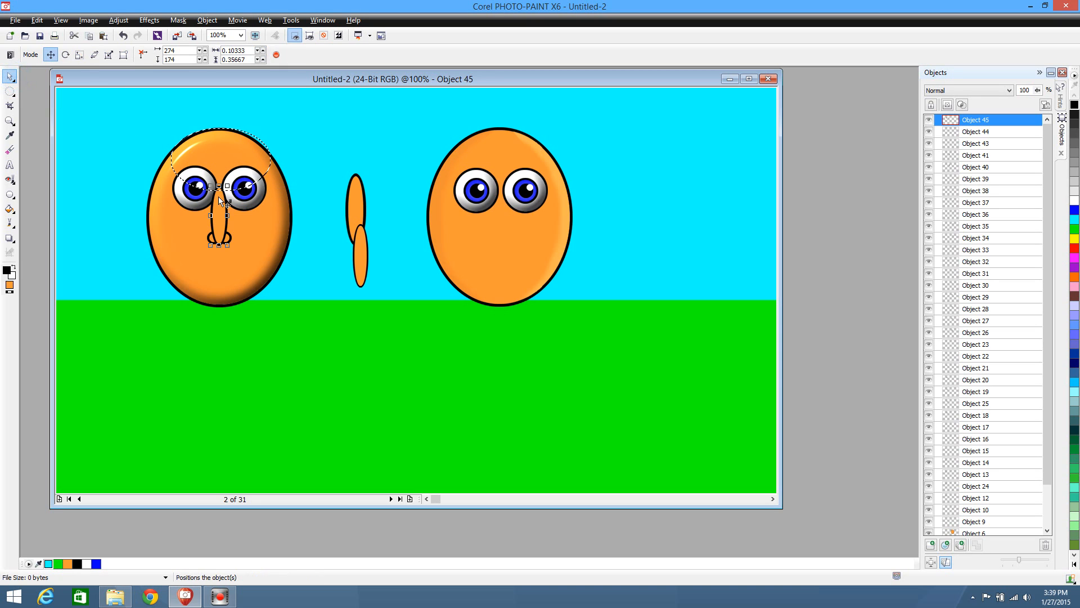
left_click(8, 91)
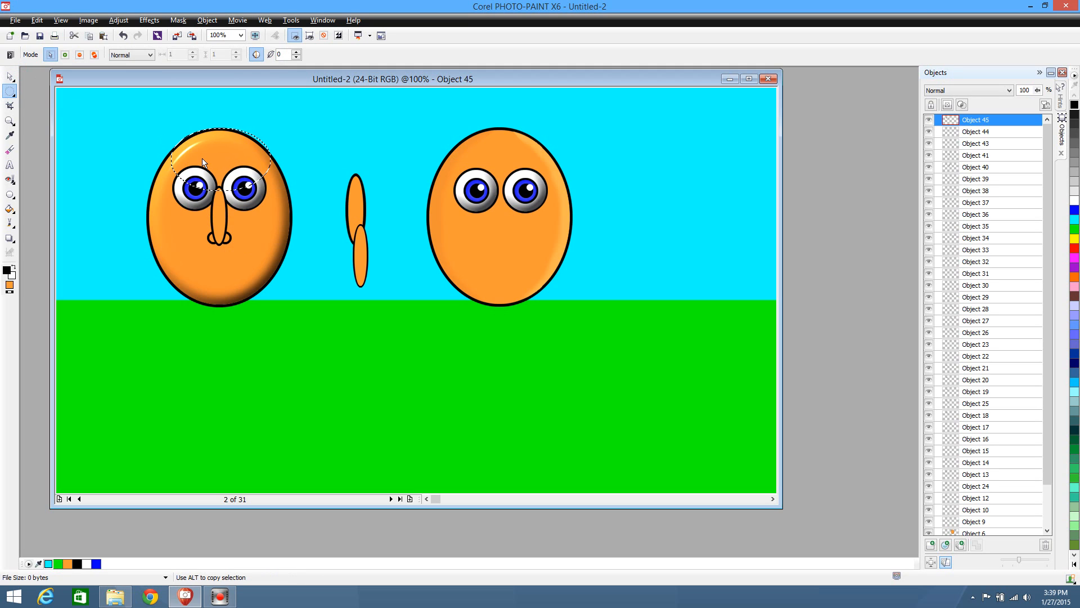
left_click(332, 178)
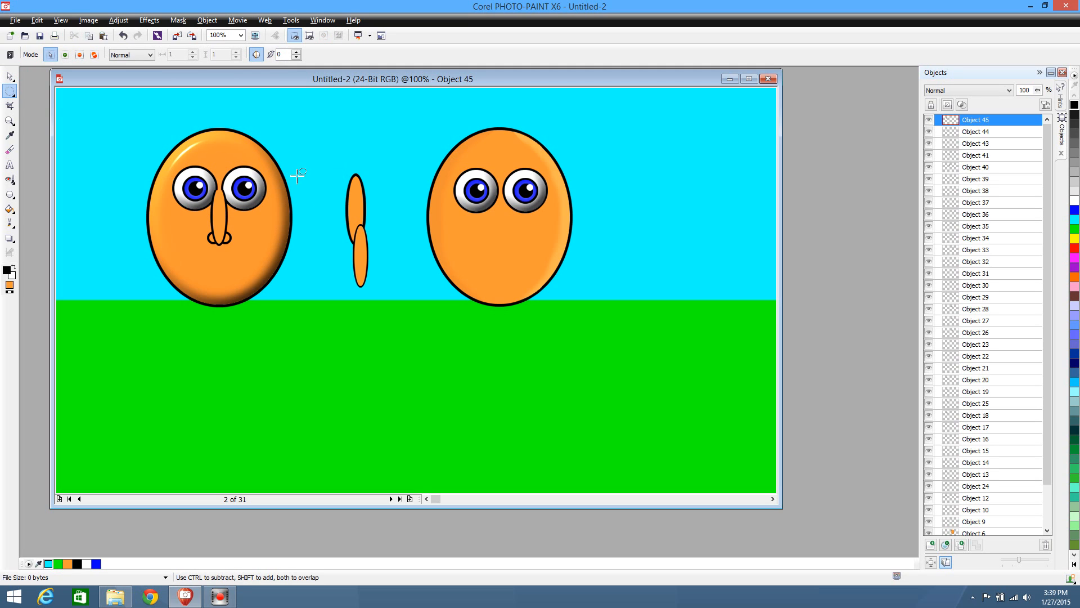
Erase the outline at the top of the nose between the eyes with a soft round eraser of size 10, undoing the stray strokes
left_click(10, 150)
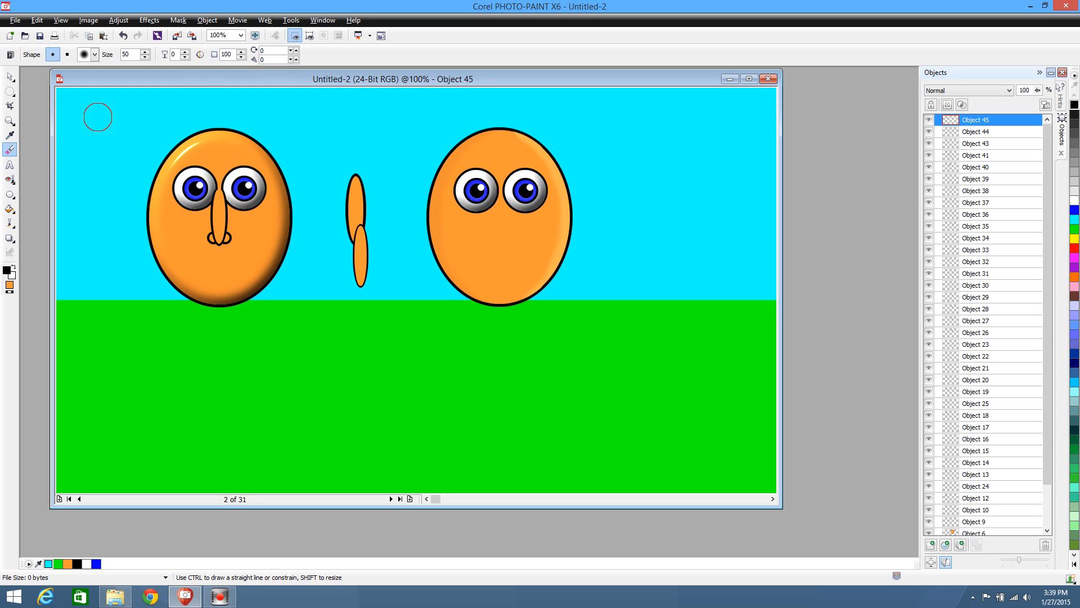
left_click(96, 57)
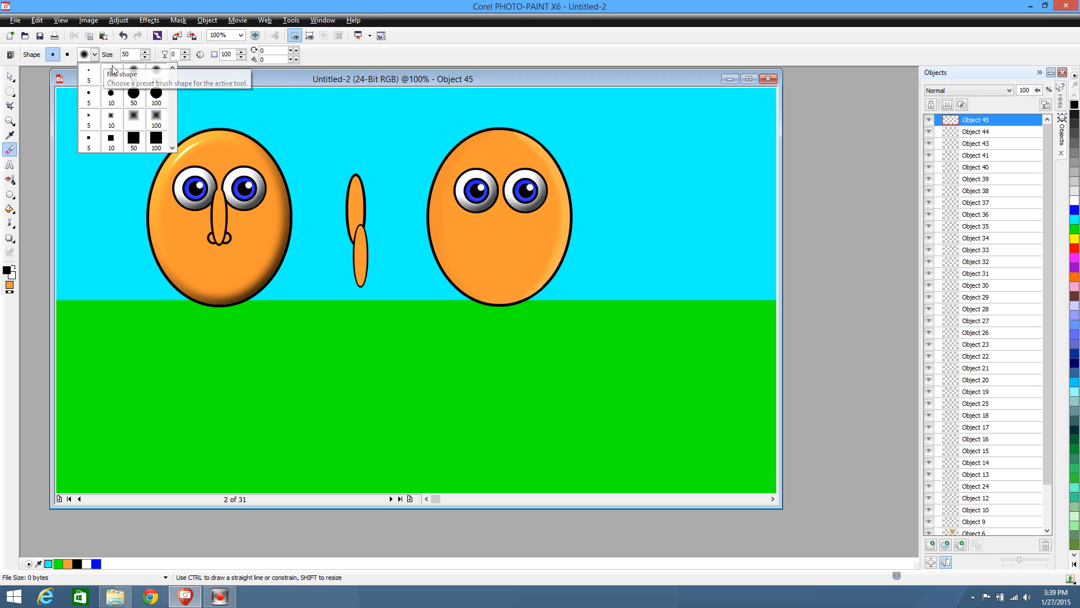
left_click(113, 75)
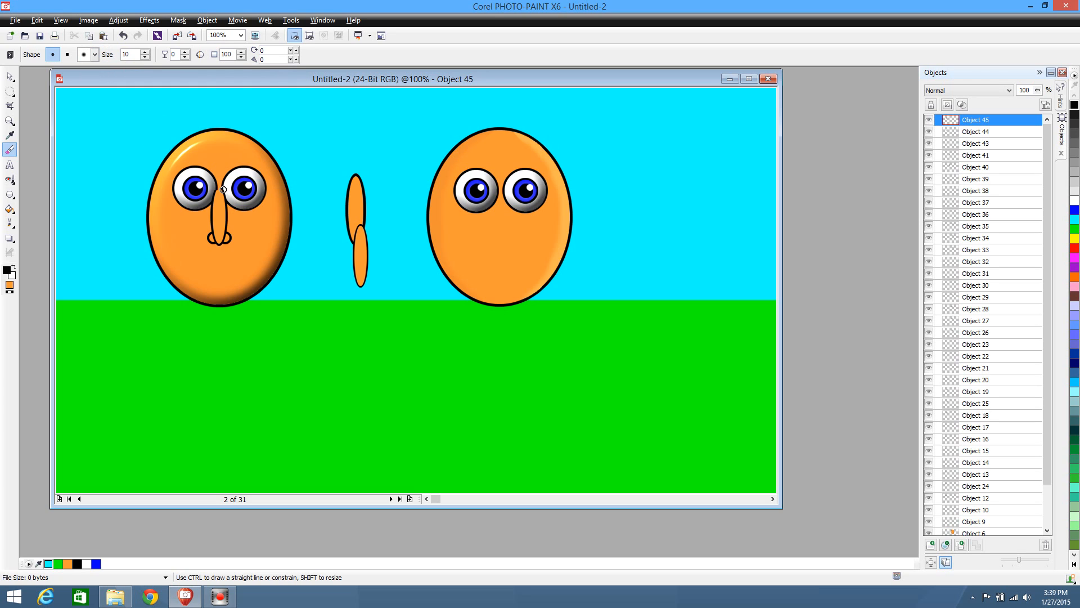
left_click_drag(224, 190, 223, 193)
left_click_drag(224, 190, 230, 196)
key("ctrl+z")
left_click_drag(216, 188, 230, 193)
key("ctrl+z")
Select the nose's right nostril and mask its orange interior with the Magic Wand Mask at tolerance 22
left_click(8, 75)
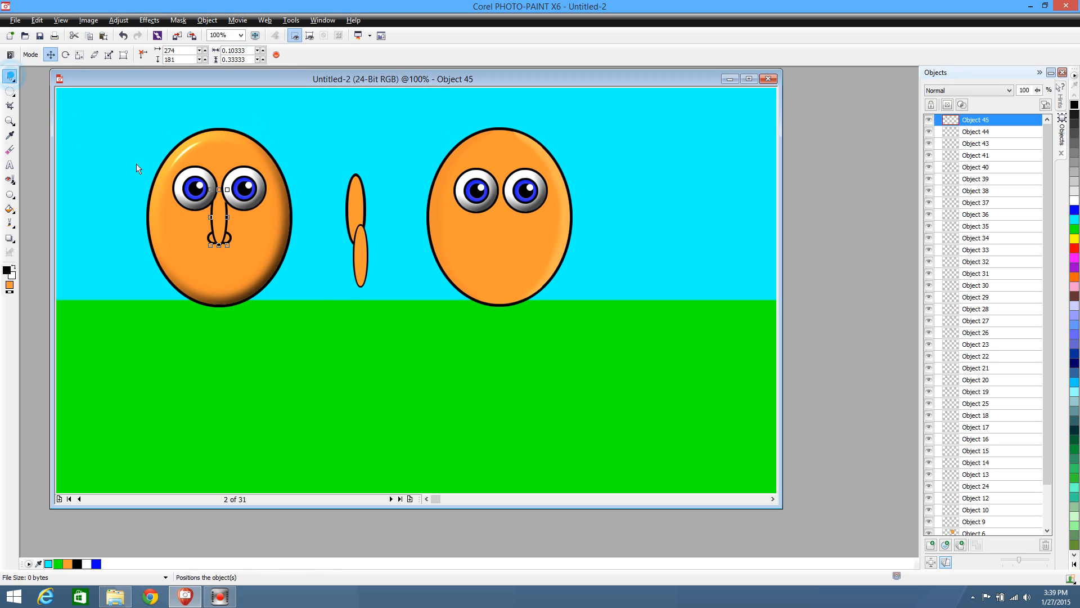
left_click(339, 325)
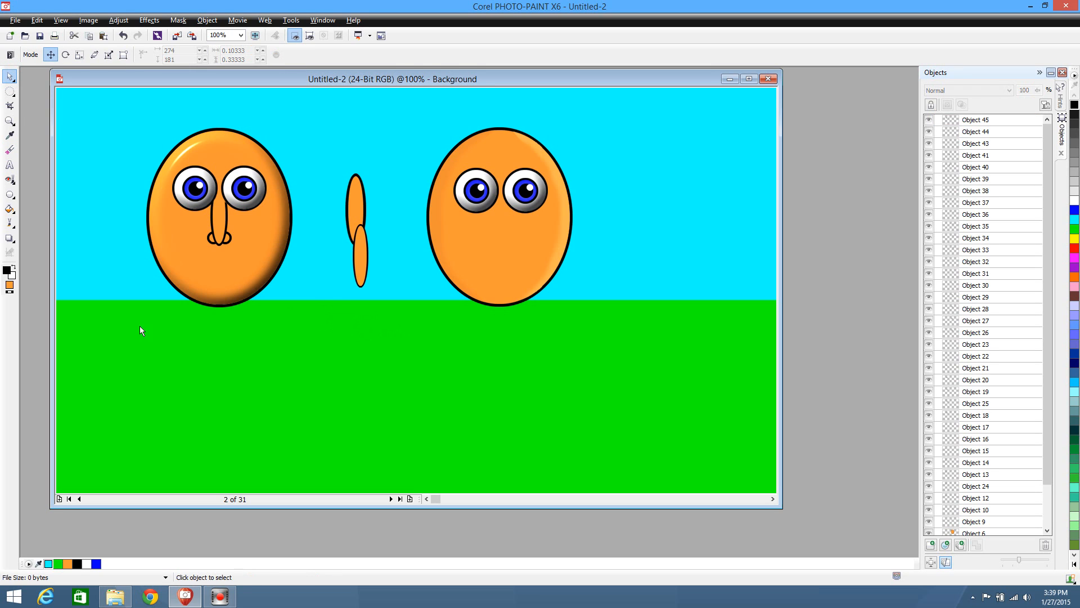
left_click(230, 240)
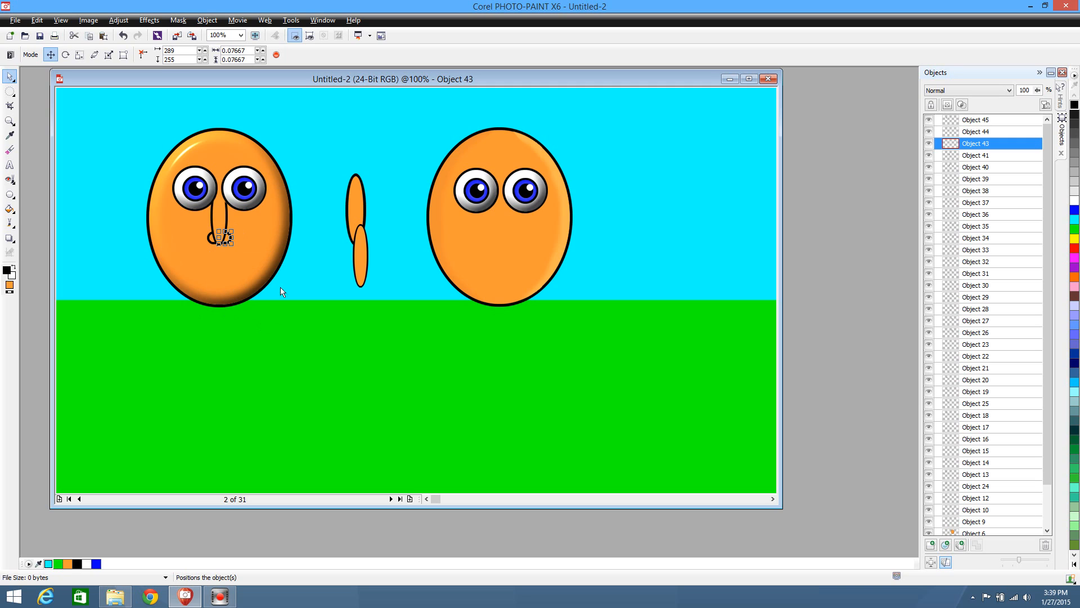
left_click(340, 286)
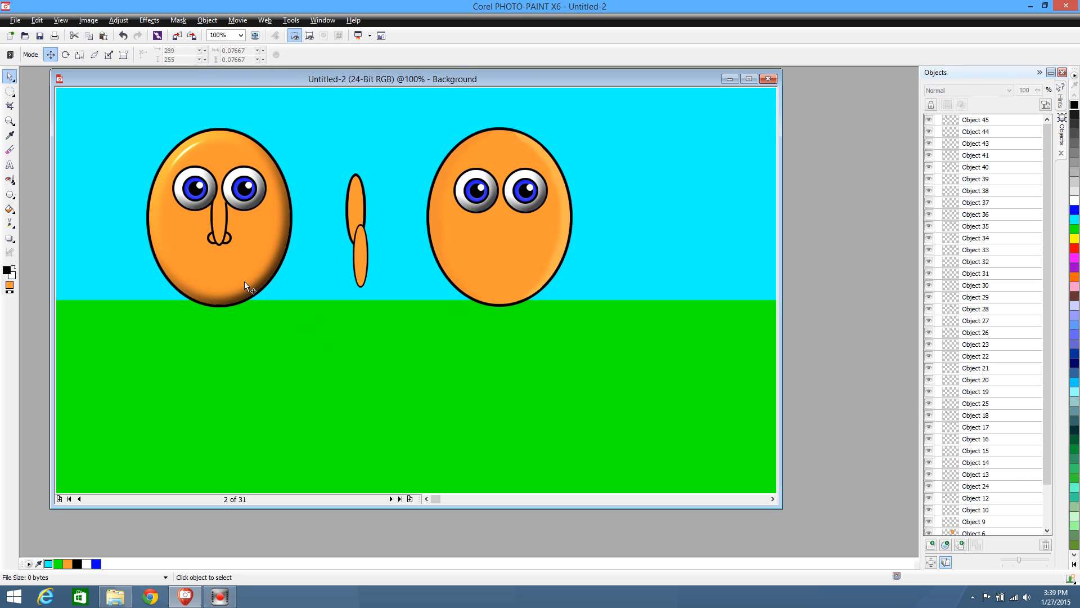
left_click(229, 242)
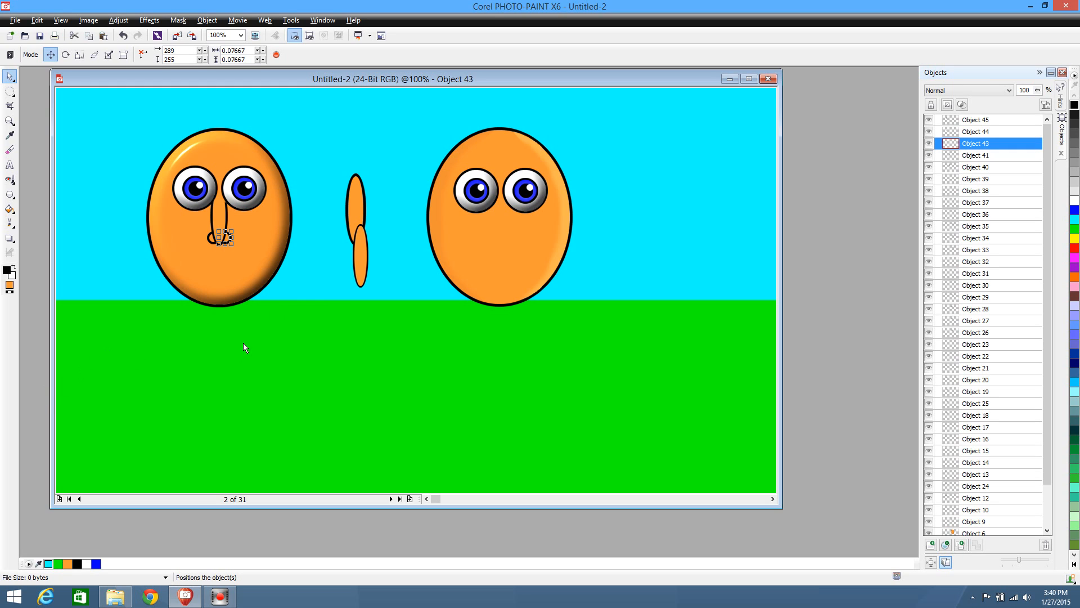
left_click(241, 35)
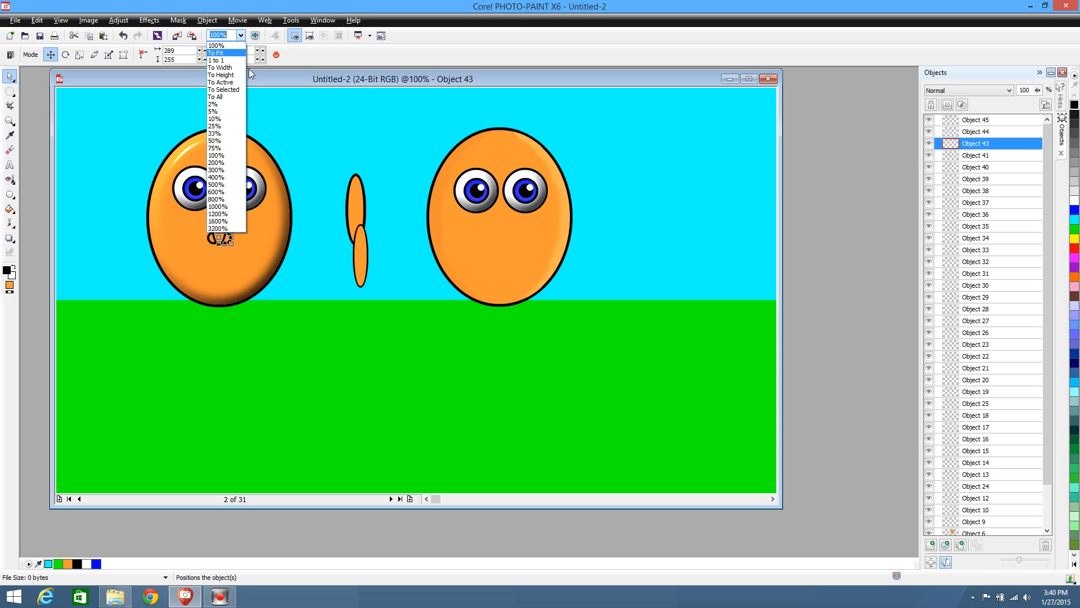
left_click(224, 170)
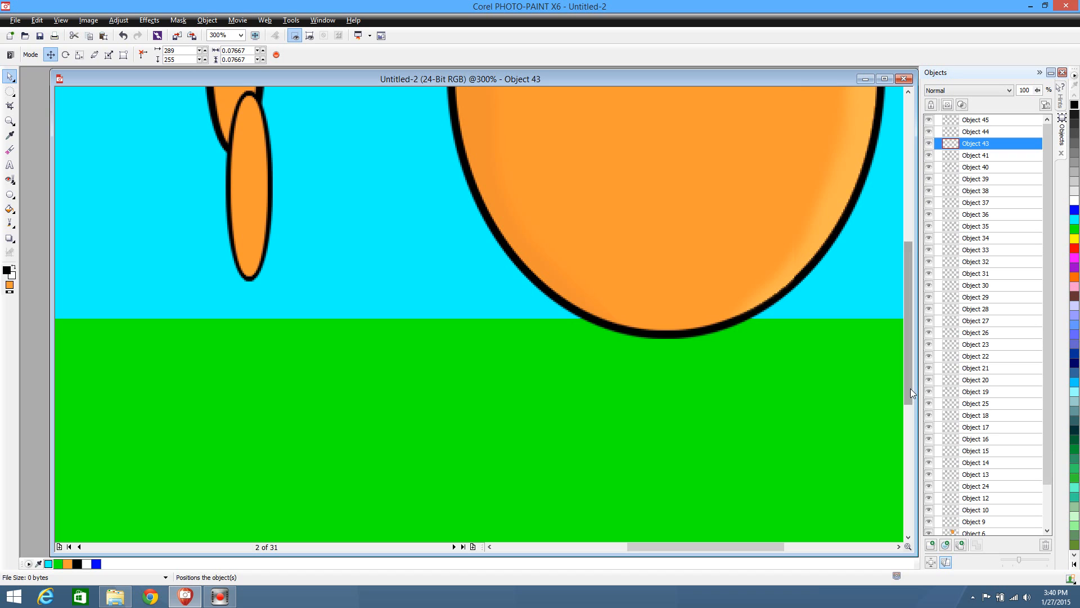
left_click_drag(910, 388, 863, 291)
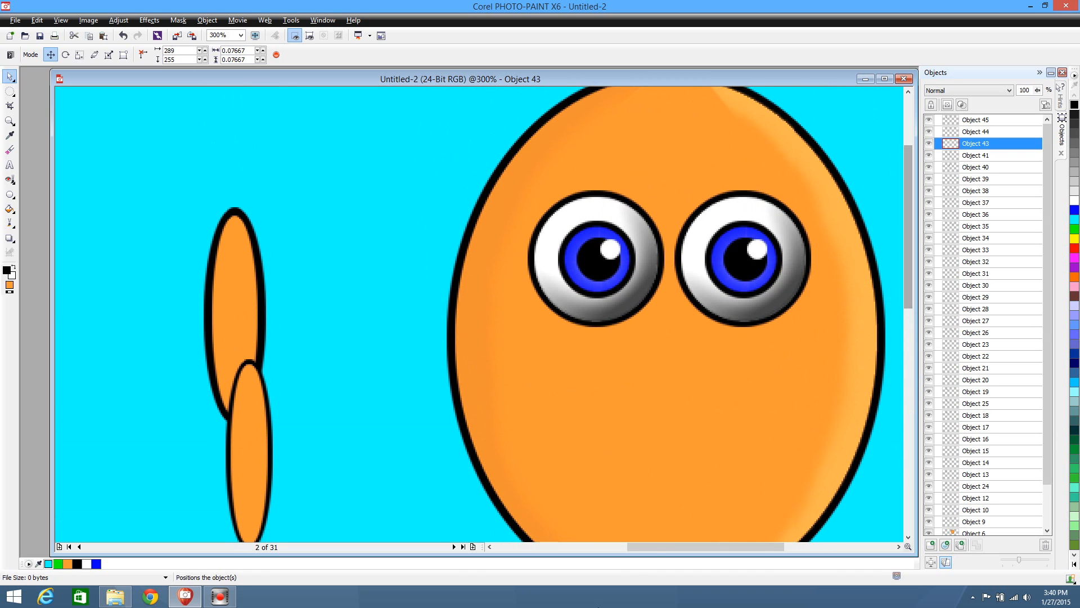
left_click_drag(656, 553, 536, 556)
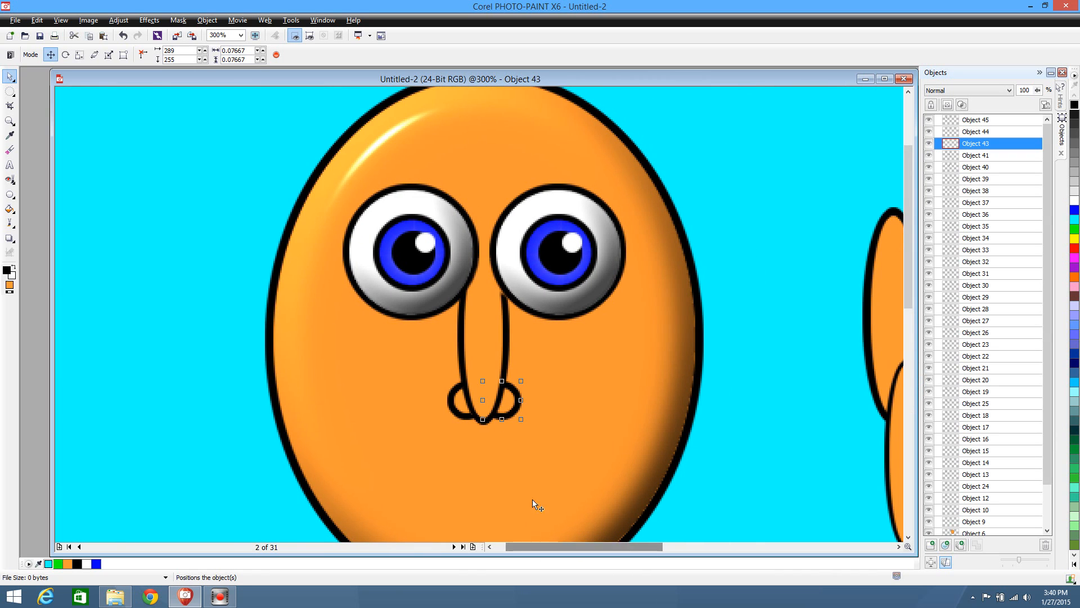
left_click(8, 92)
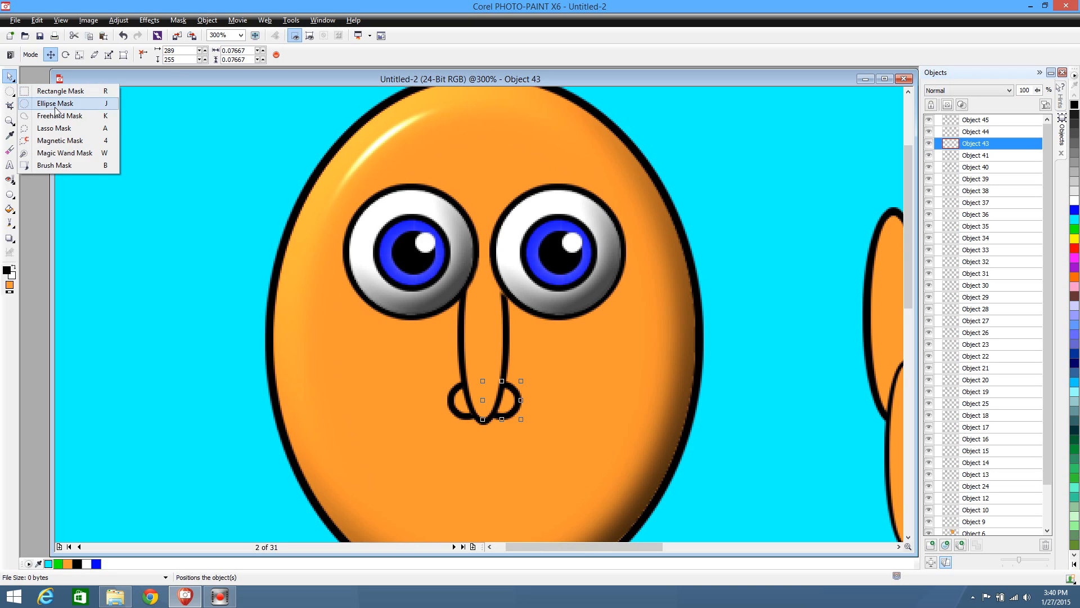
left_click(66, 154)
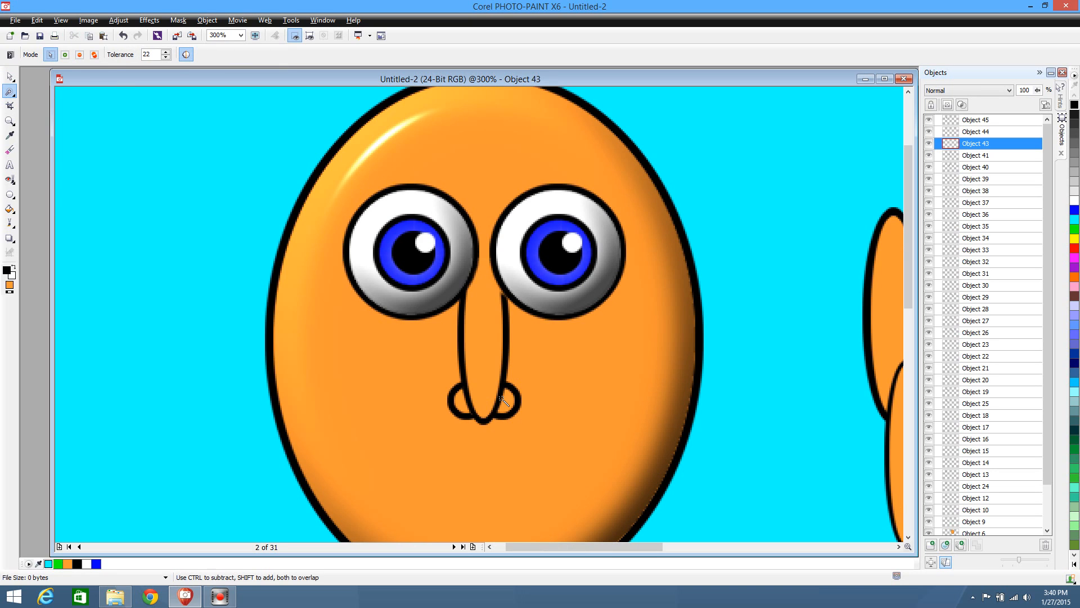
left_click(506, 407)
Apply the Plastic texture to the masked right nostril with highlight 6, depth 10, smoothness 96 and light direction 309
left_click(149, 20)
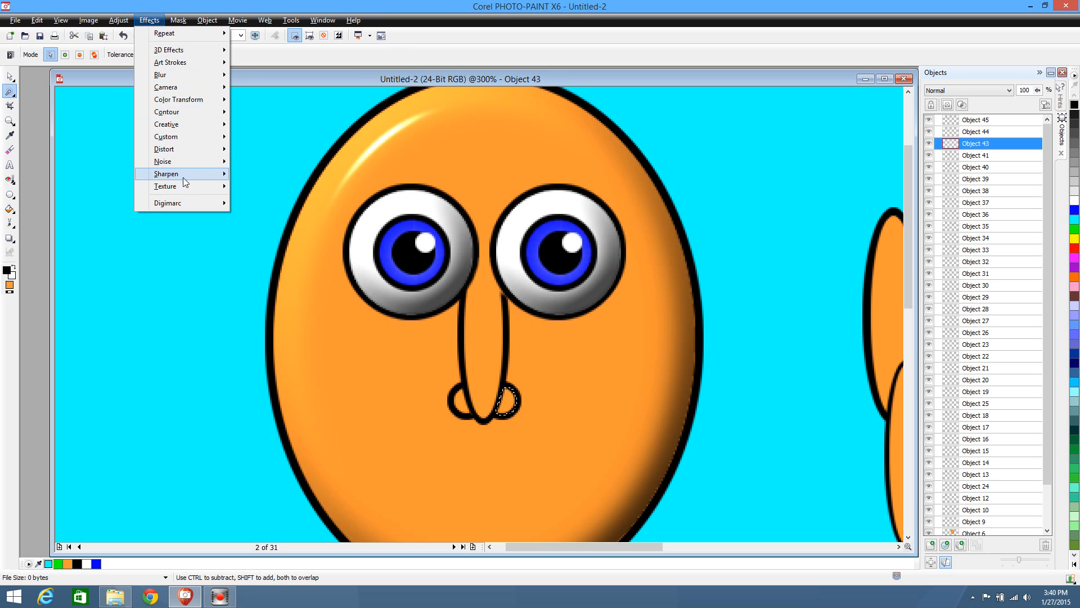
mouse_move(224, 189)
left_click(265, 261)
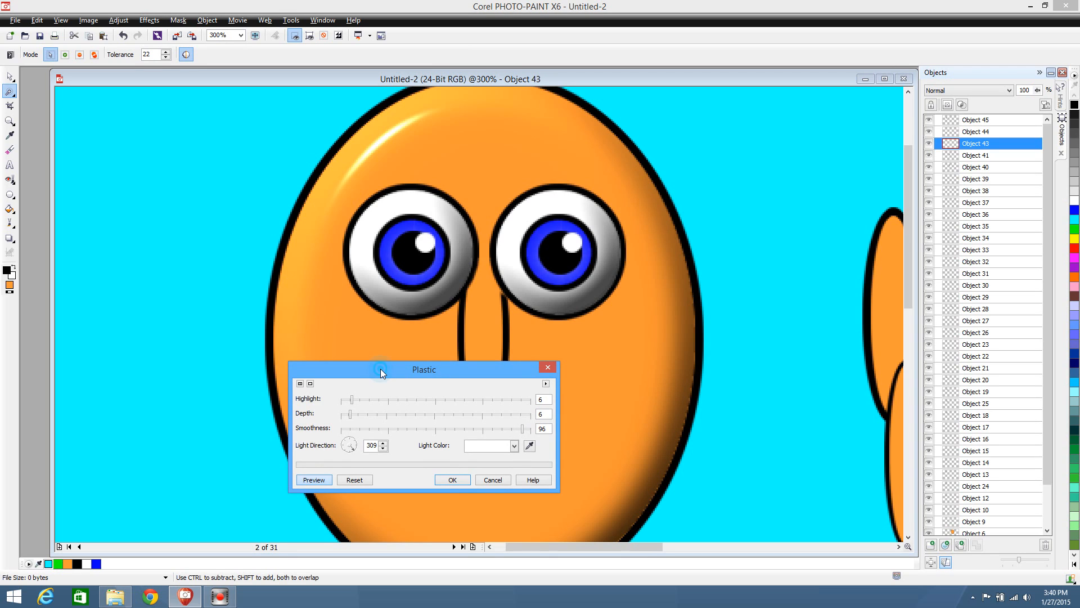
left_click_drag(380, 369, 687, 177)
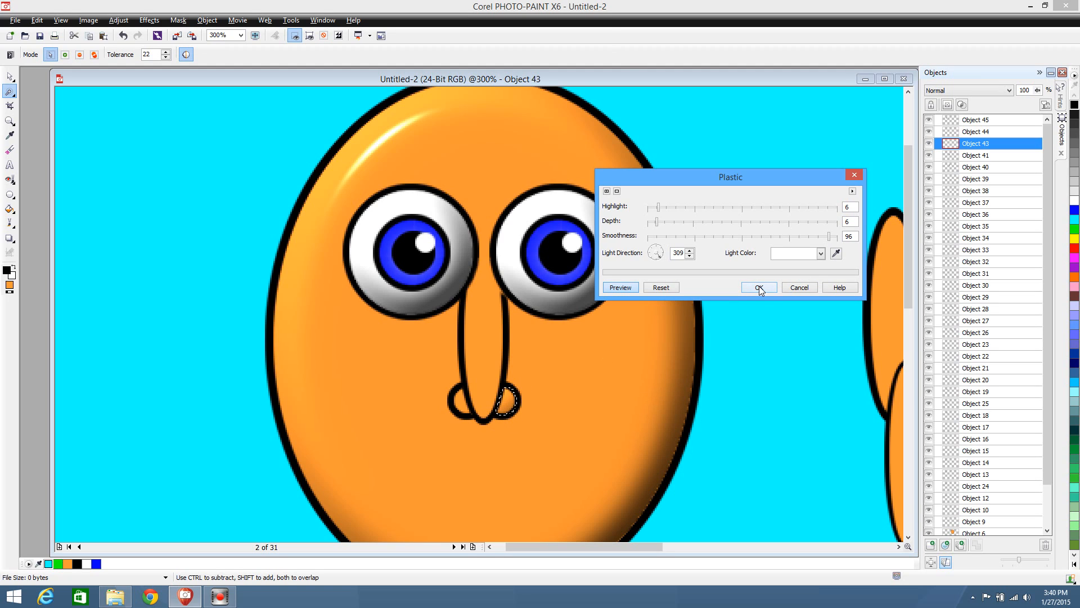
left_click(679, 222)
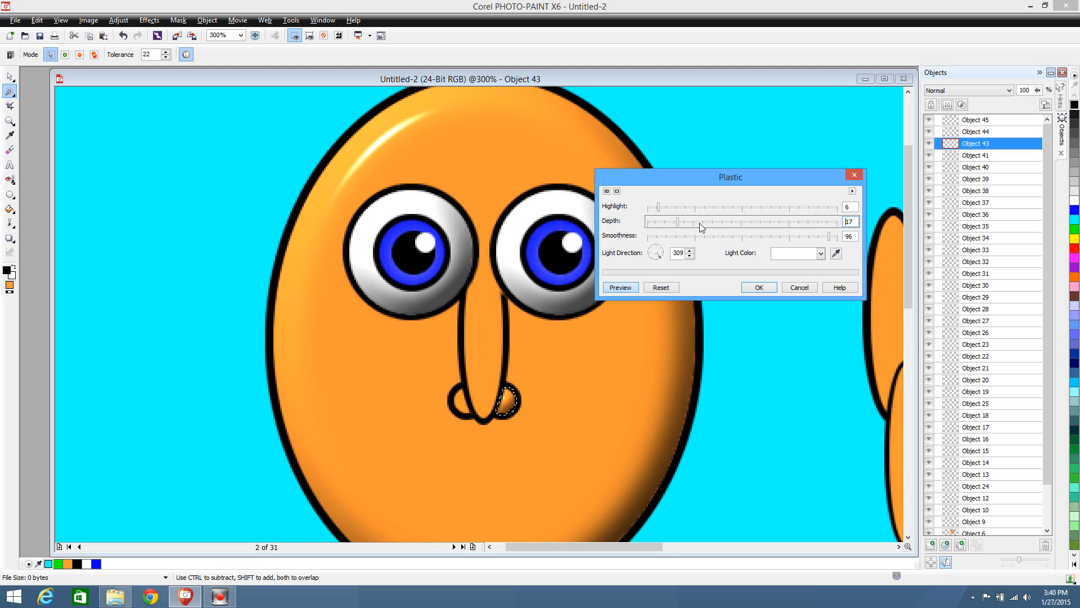
left_click(676, 223)
left_click(658, 224)
left_click(759, 288)
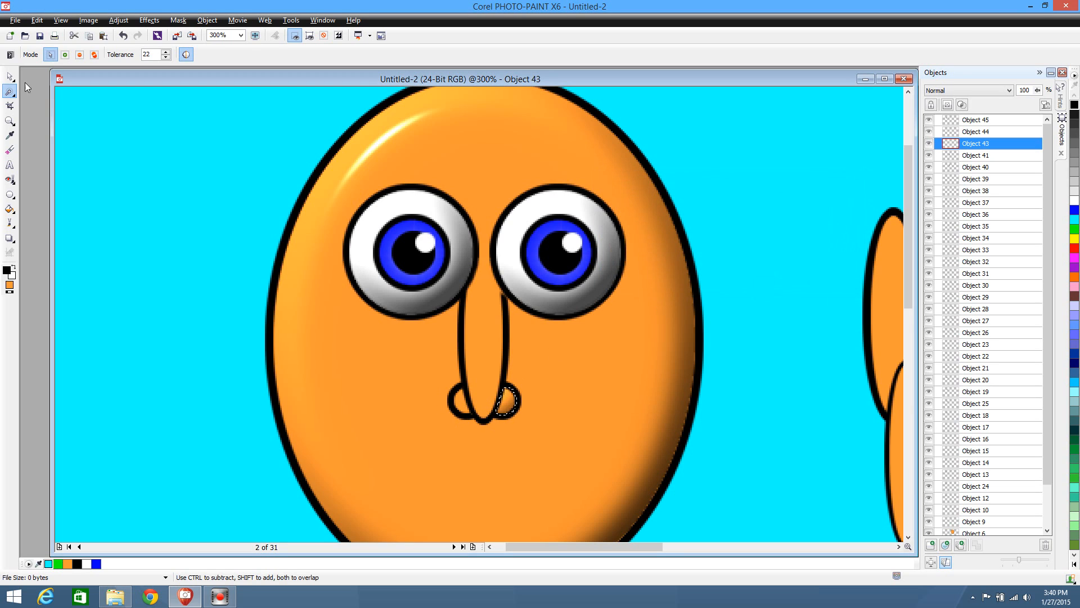
Mask the left nostril's orange interior with the Magic Wand Mask and apply the Plastic texture with highlight 6, depth 10 and smoothness 96
left_click(9, 76)
left_click(454, 401)
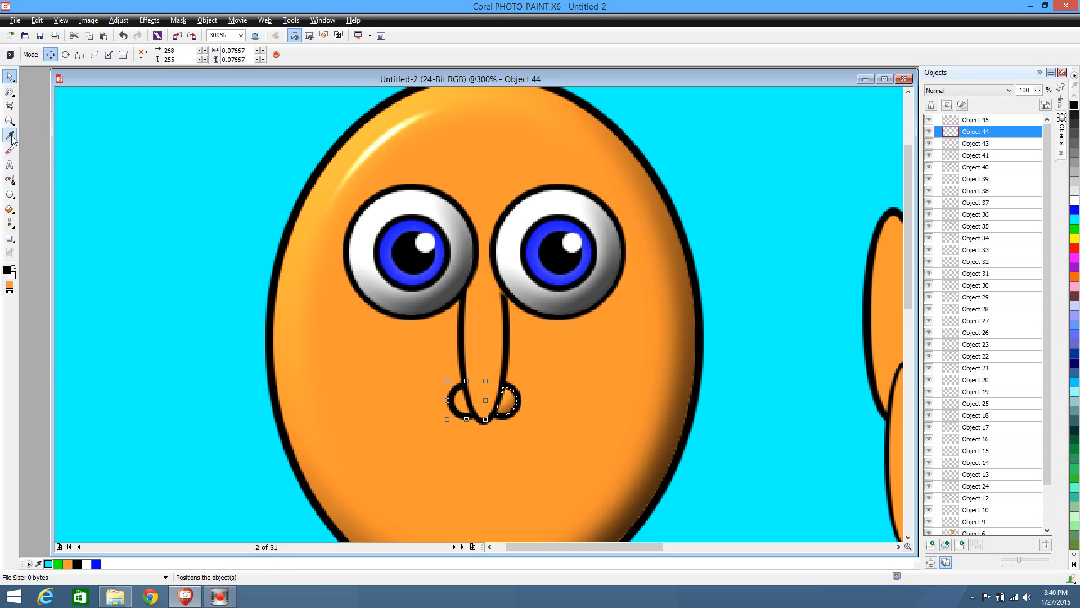
left_click(10, 91)
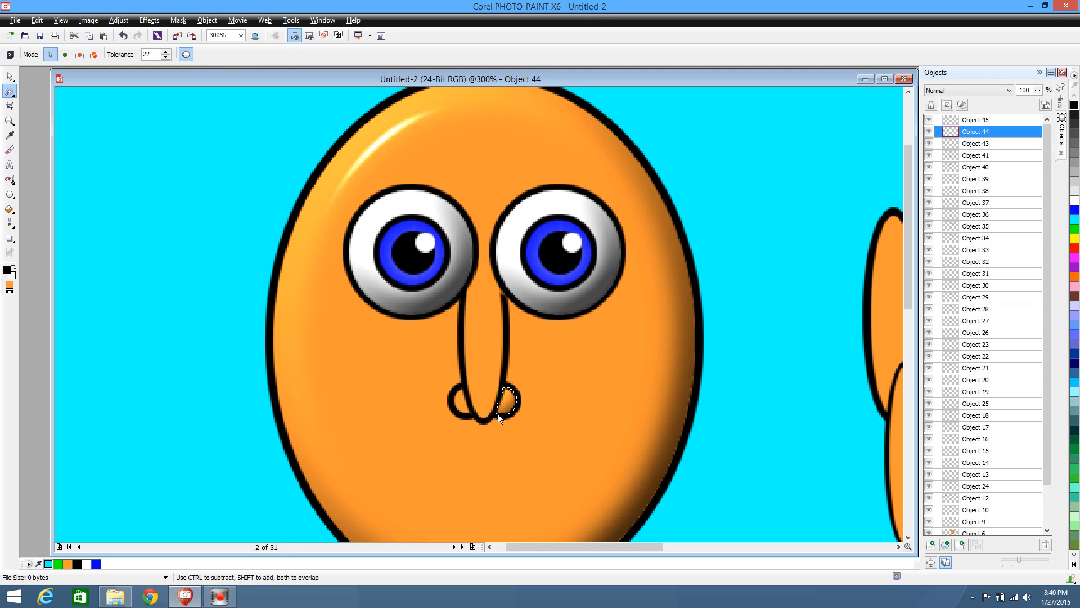
left_click(460, 402)
left_click(149, 20)
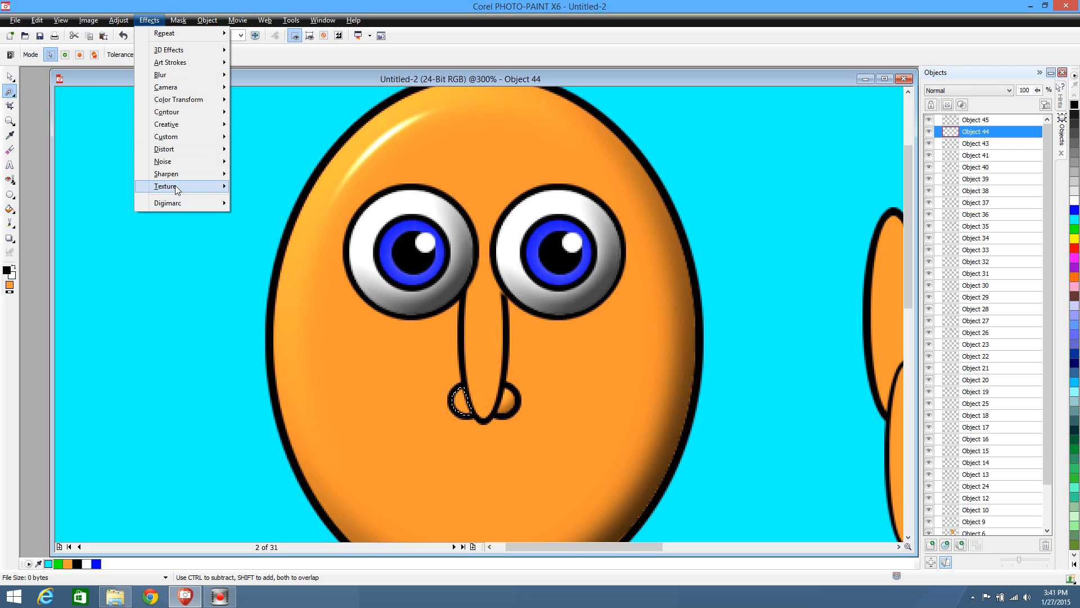
mouse_move(176, 190)
left_click(282, 260)
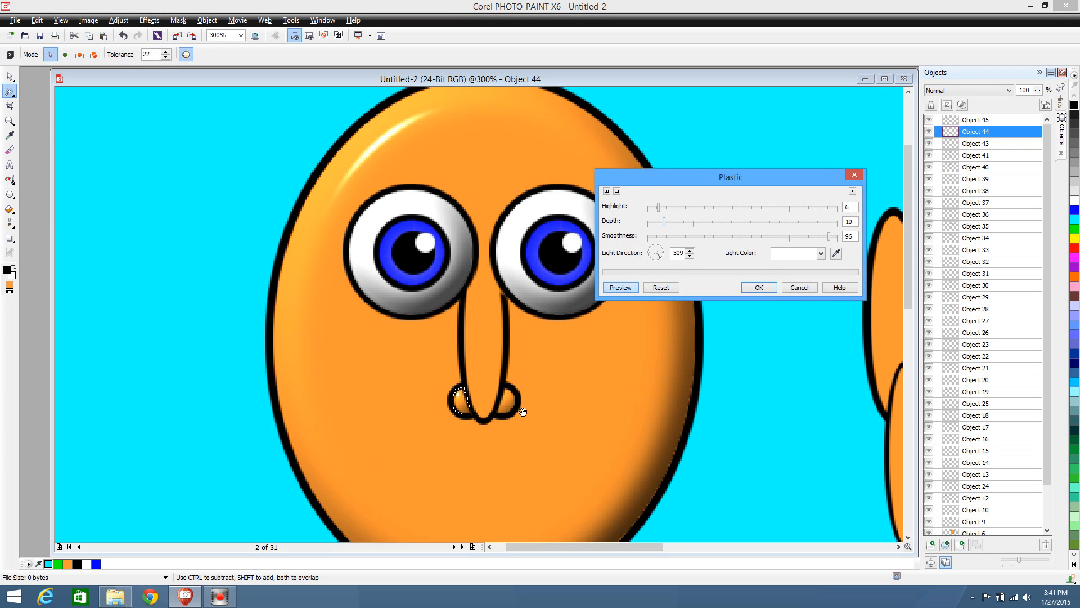
left_click(760, 287)
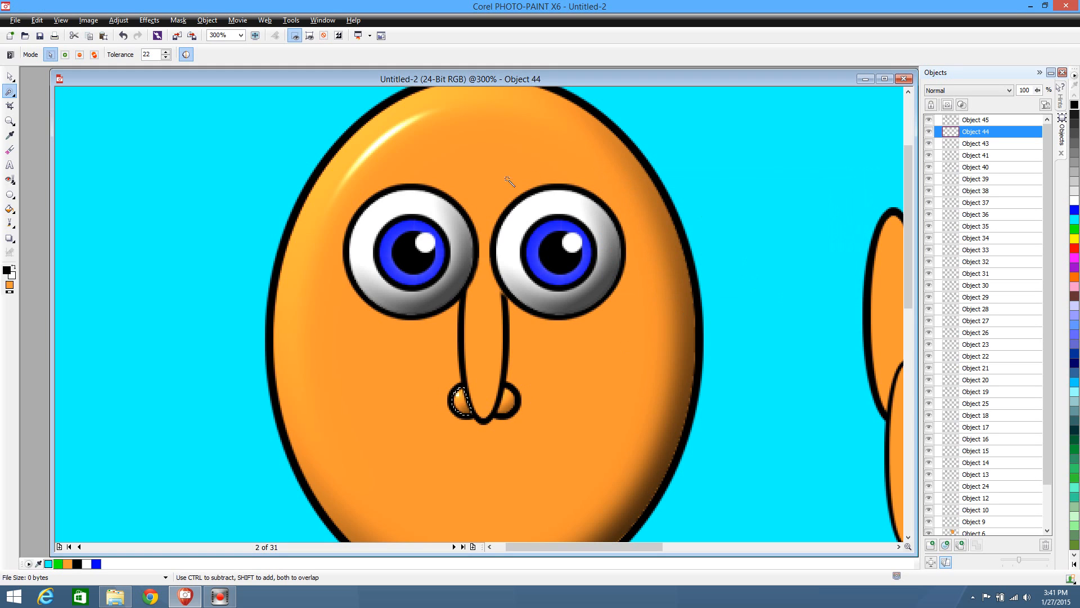
Select the long nose ellipse and mask its orange fill with the Magic Wand Mask at tolerance 22
left_click(9, 76)
left_click(510, 359)
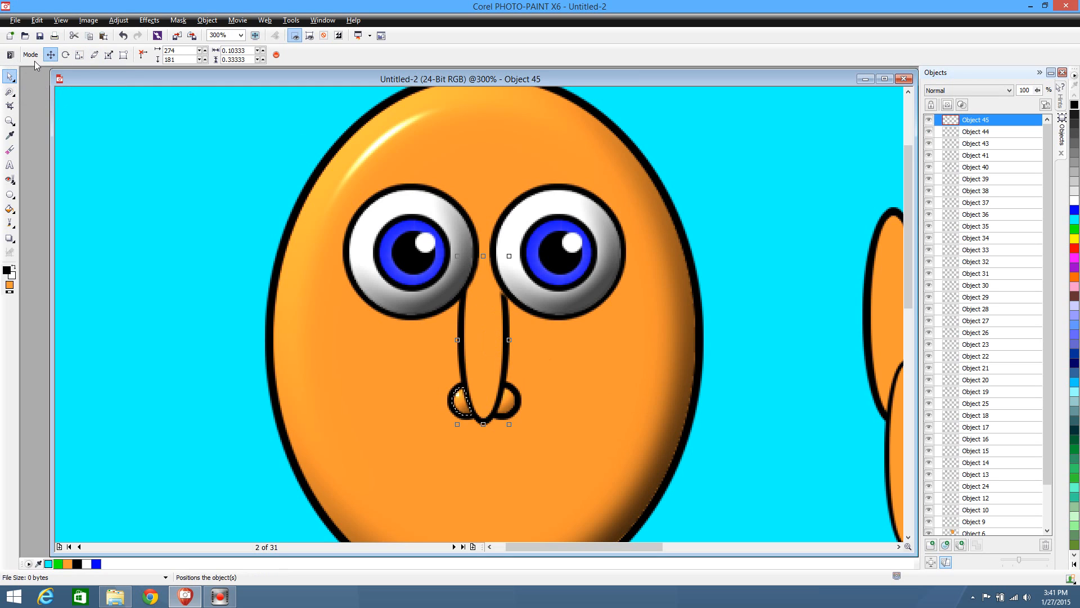
left_click(9, 93)
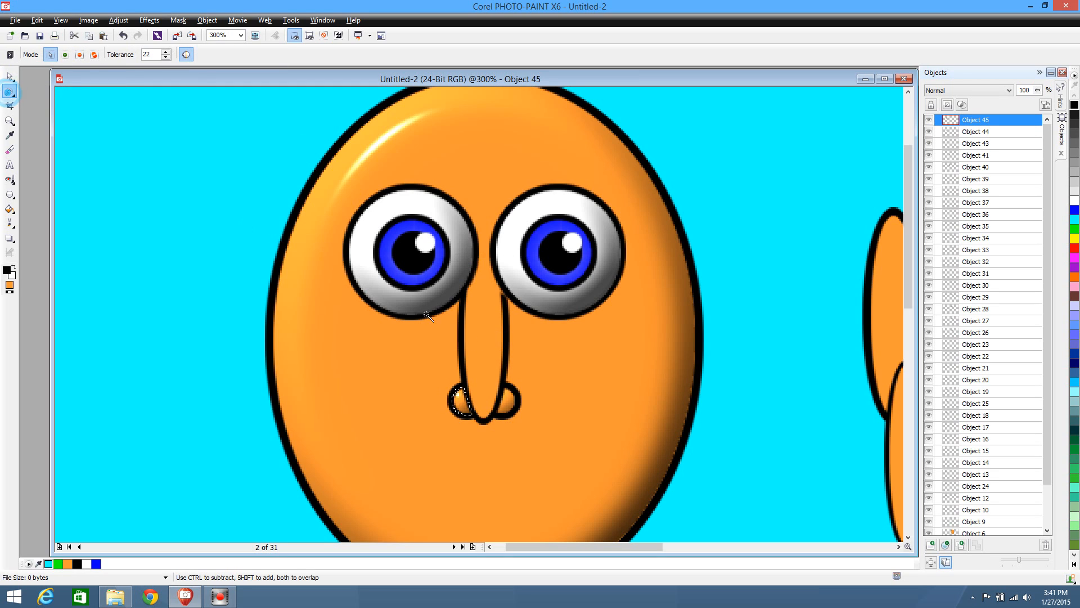
left_click(484, 348)
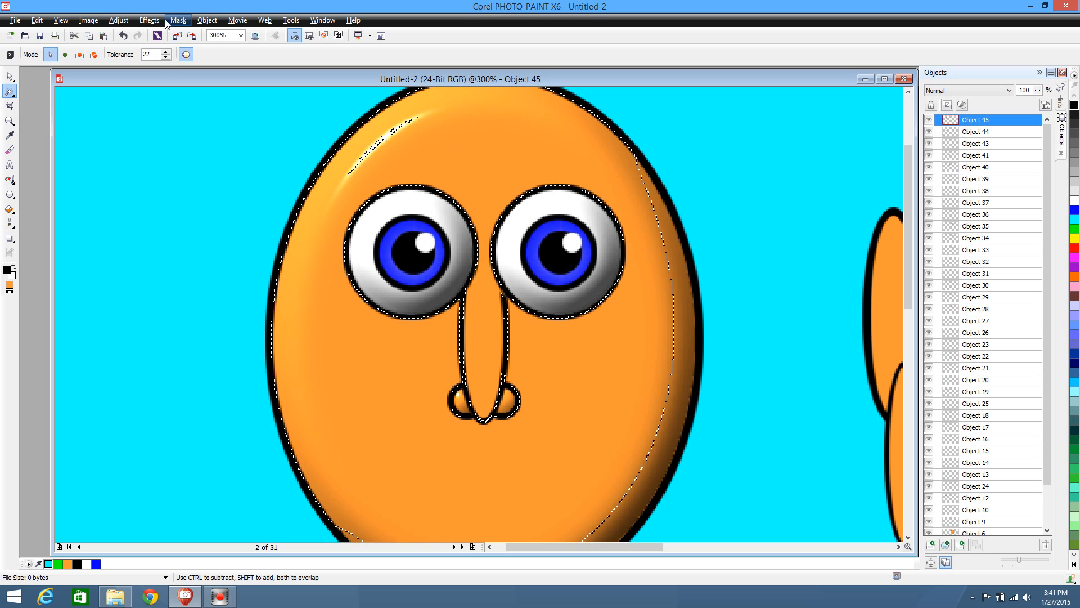
Apply the Plastic texture to the masked nose with highlight 6, depth 4, smoothness 96 and light direction 309
left_click(149, 20)
mouse_move(178, 191)
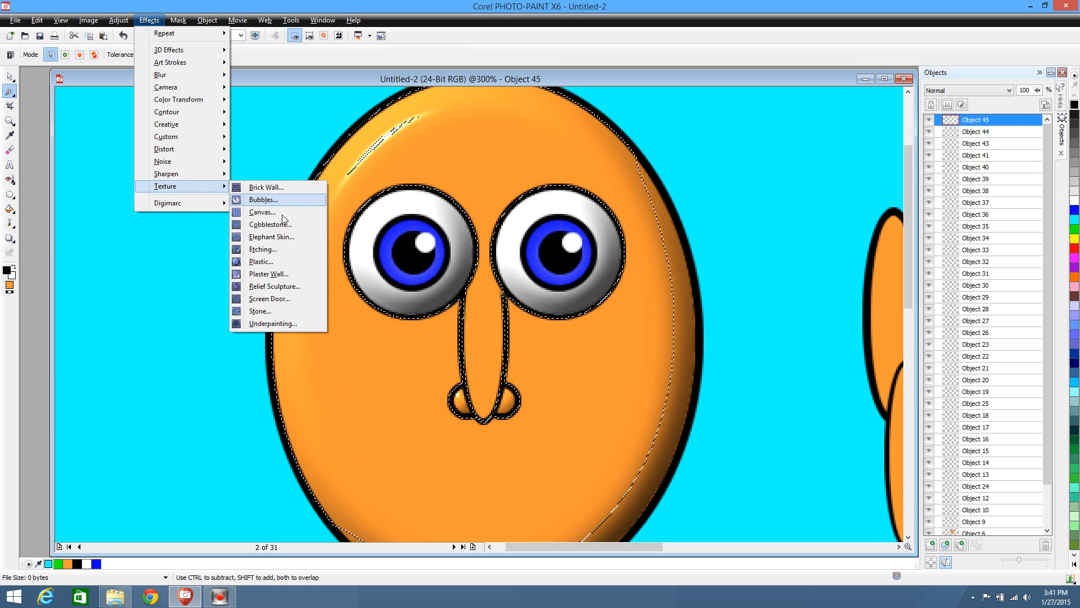
left_click(276, 260)
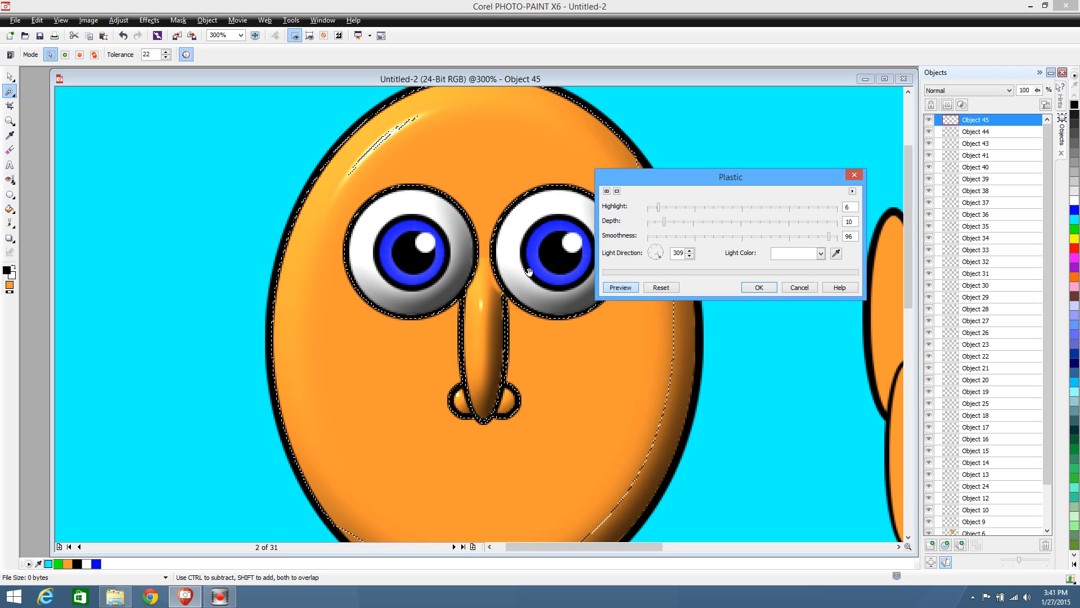
left_click(657, 224)
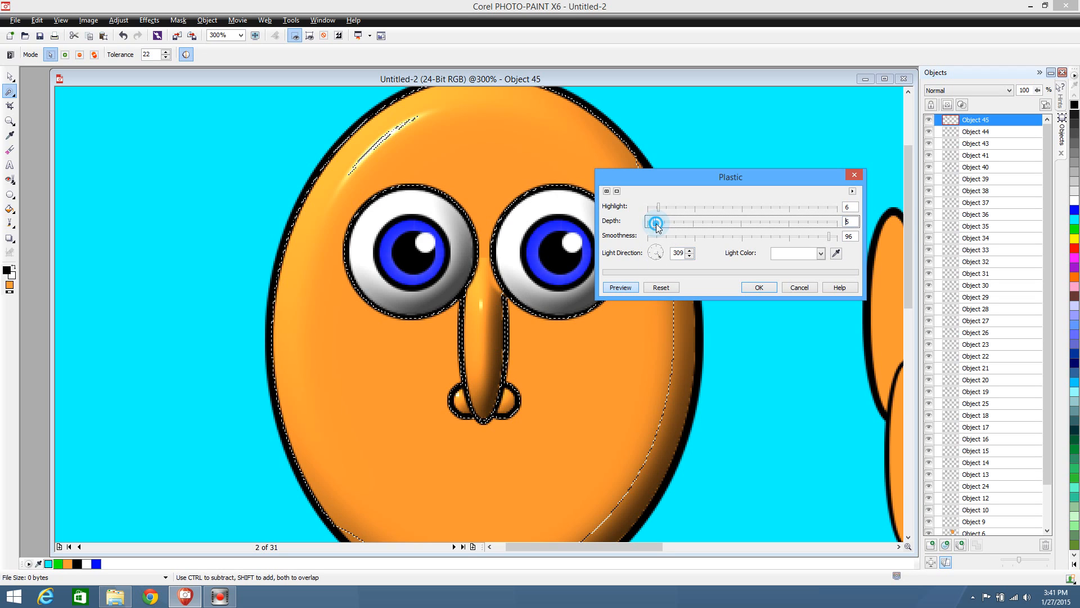
left_click_drag(660, 222, 653, 222)
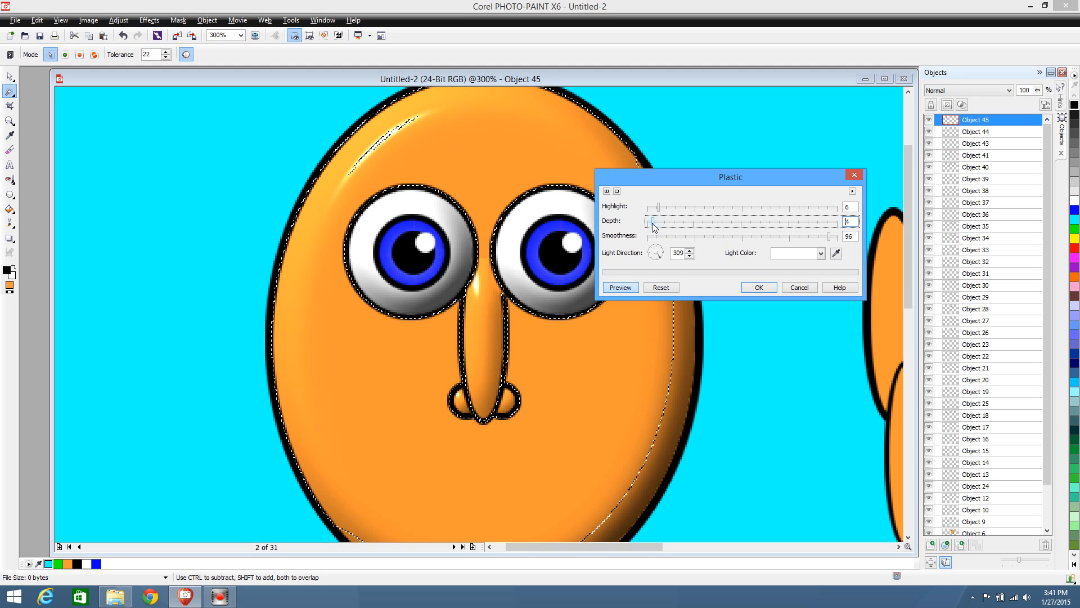
left_click(759, 287)
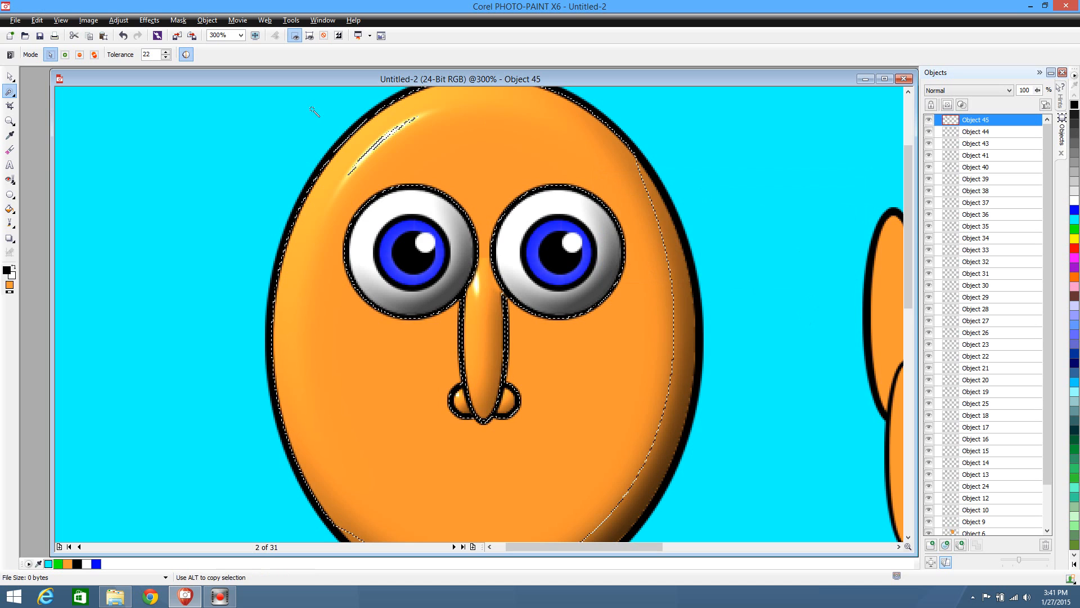
Clear the mask around the nose and face using the Rectangle Mask tool
left_click(7, 95)
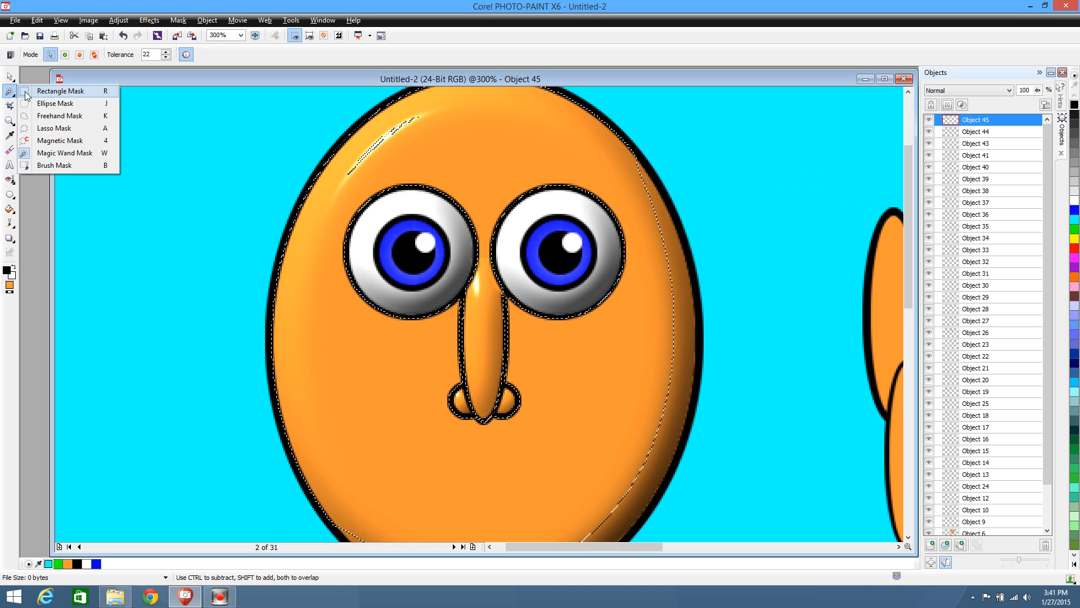
left_click(101, 87)
left_click(116, 135)
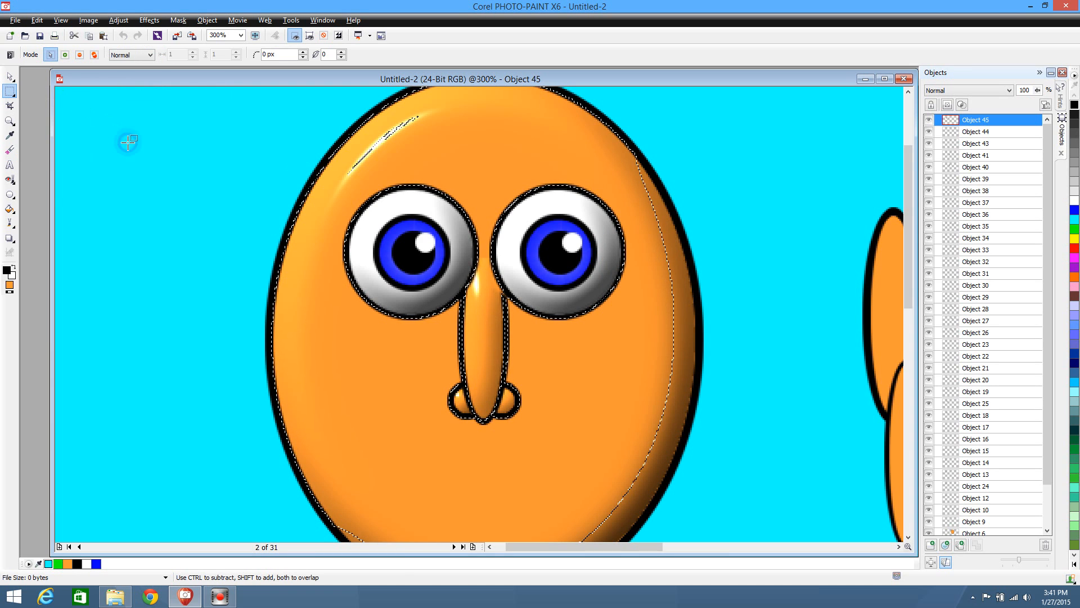
scroll(178, 173, "down", 1)
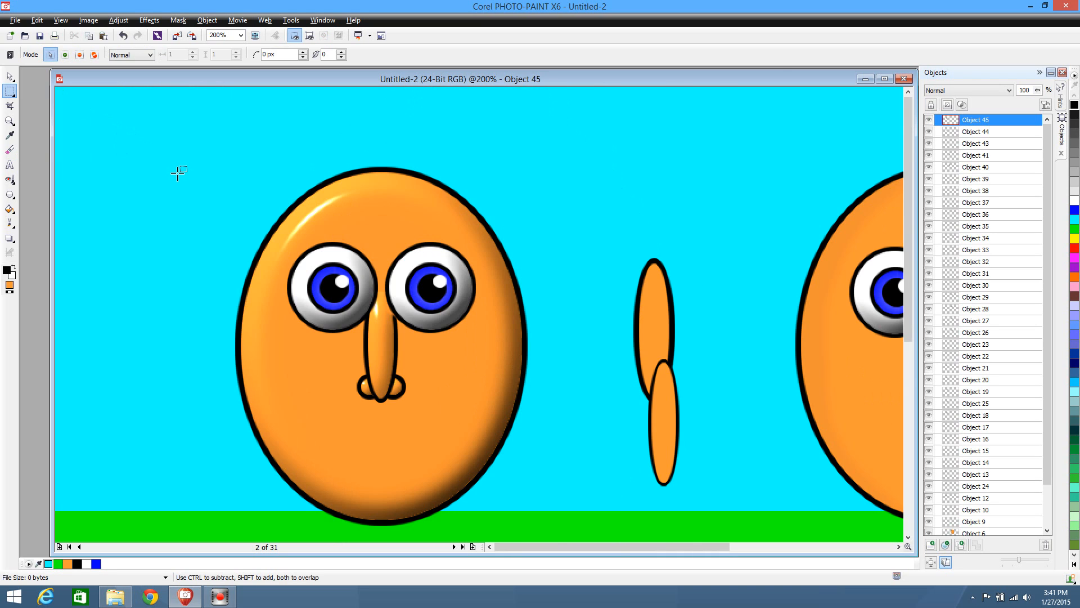
Erase the outline at the upper end of the first character's nose with the Eraser tool at size 20
scroll(178, 173, "down", 1)
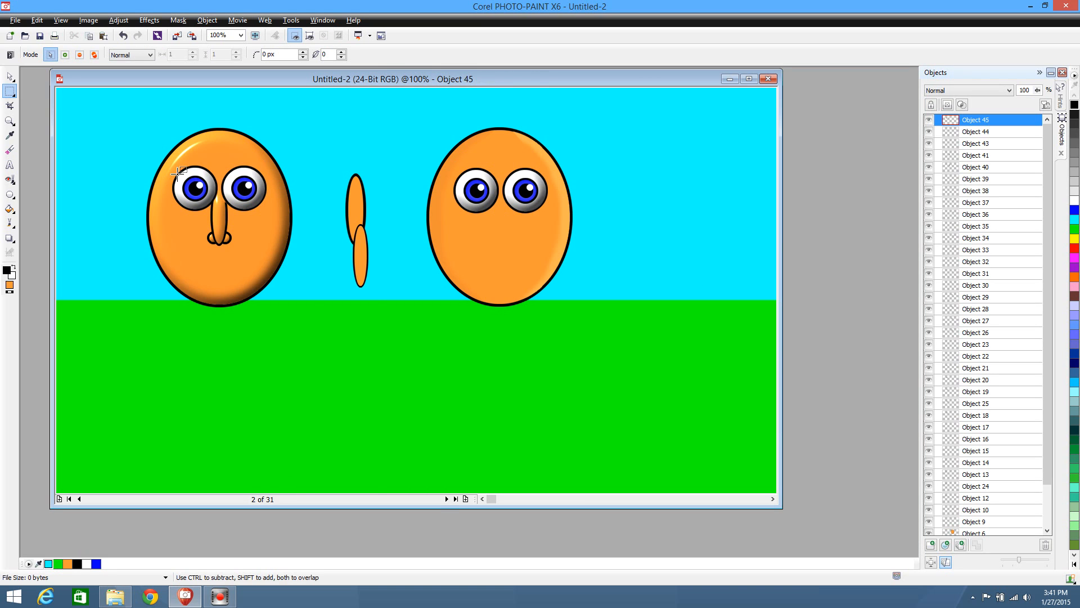
scroll(178, 174, "up", 1)
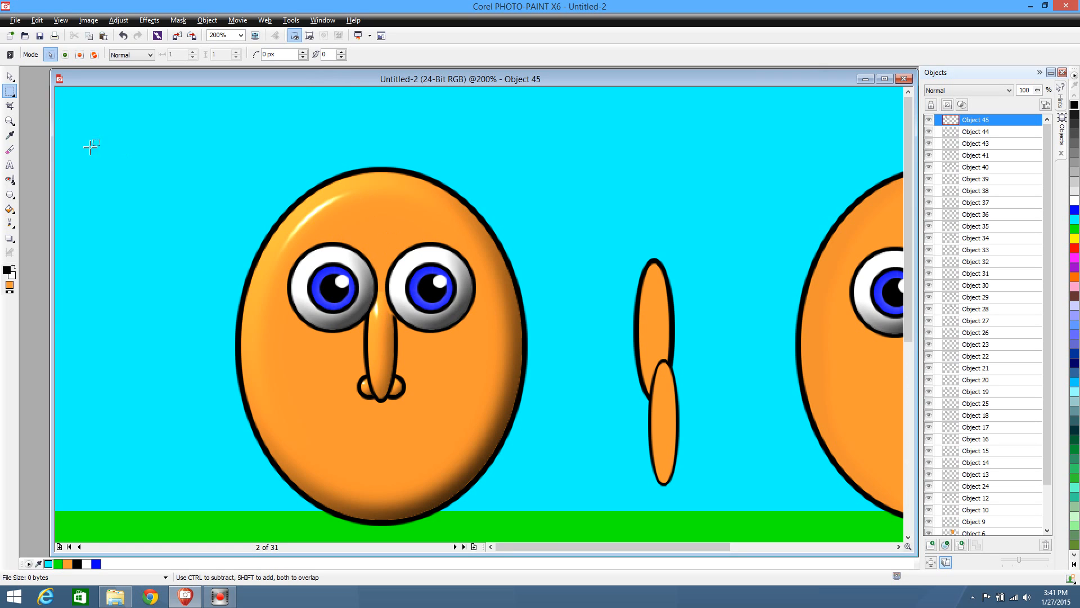
left_click(9, 150)
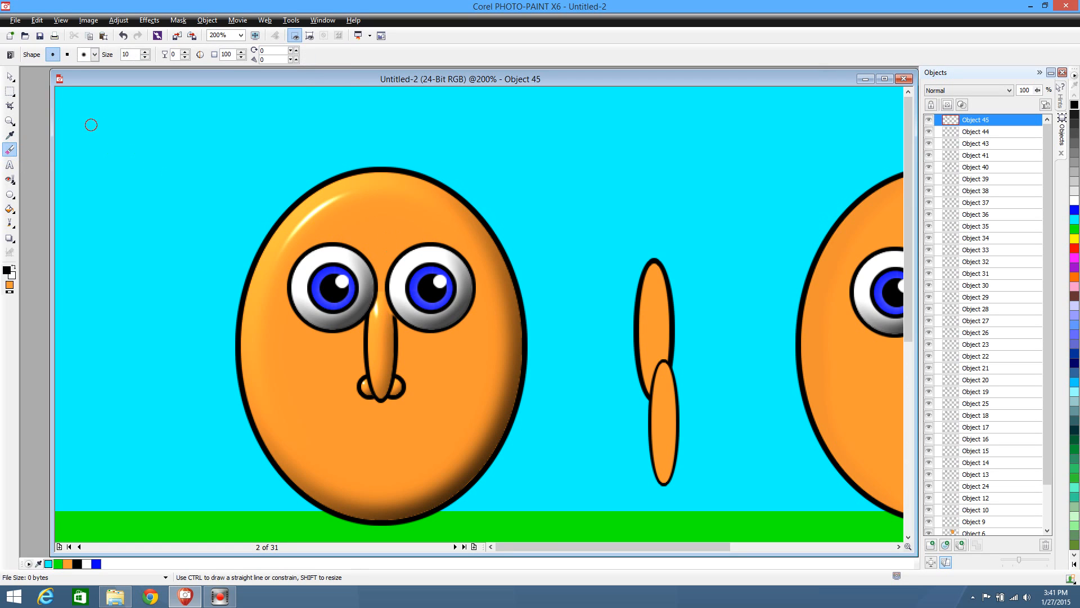
left_click_drag(139, 54, 113, 54)
type("20")
key("Return")
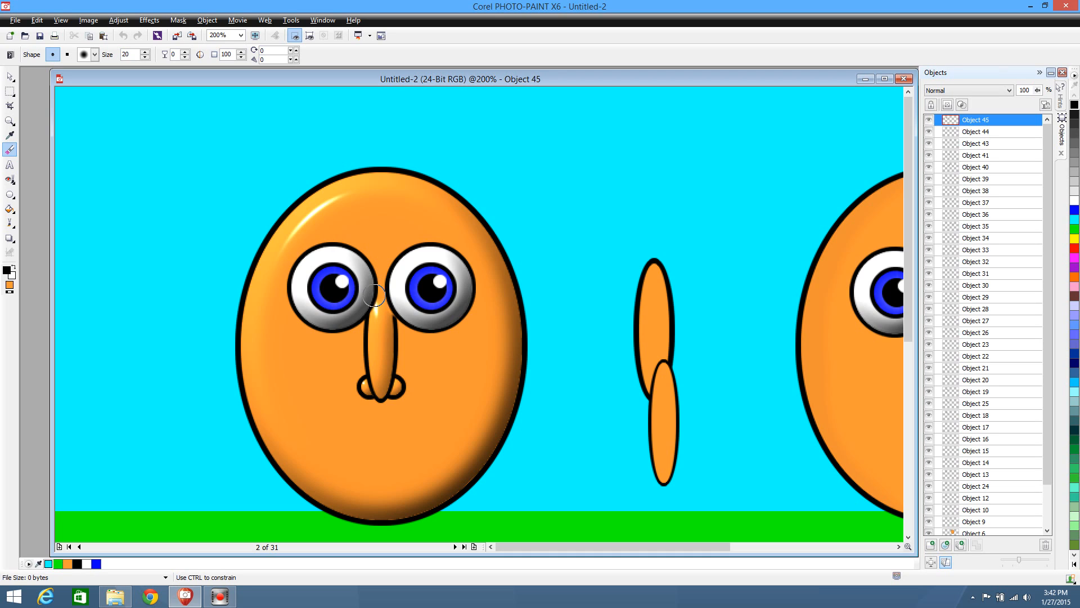
mouse_move(383, 280)
left_mouse_down()
mouse_move(385, 298)
mouse_move(384, 281)
left_mouse_up()
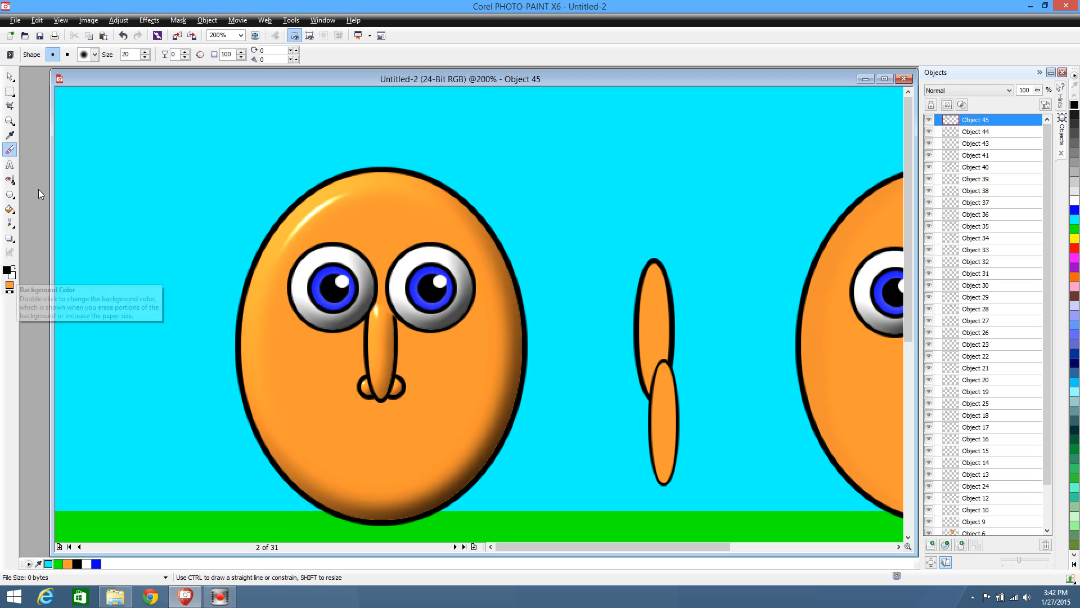
Delete the two spare orange ellipses standing between the characters
left_click(9, 76)
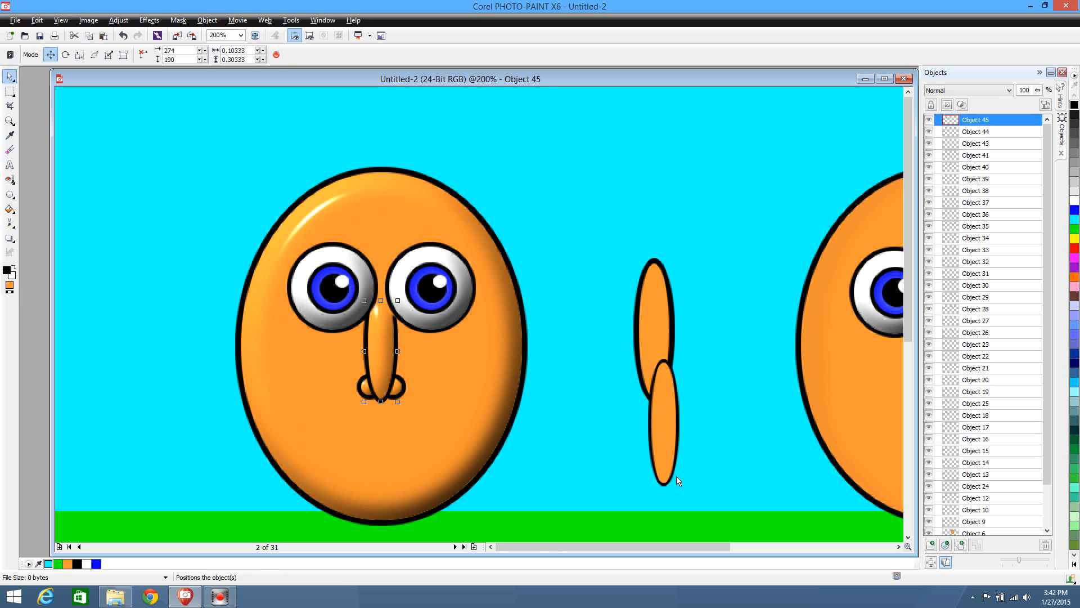
left_click(656, 427)
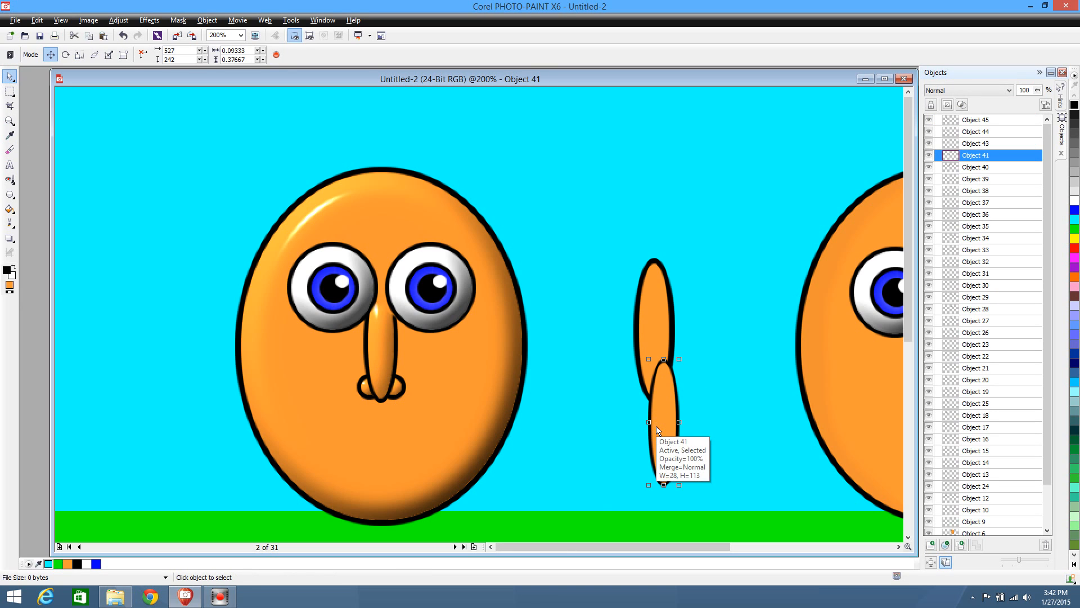
key("Delete")
left_click(664, 351)
key("Delete")
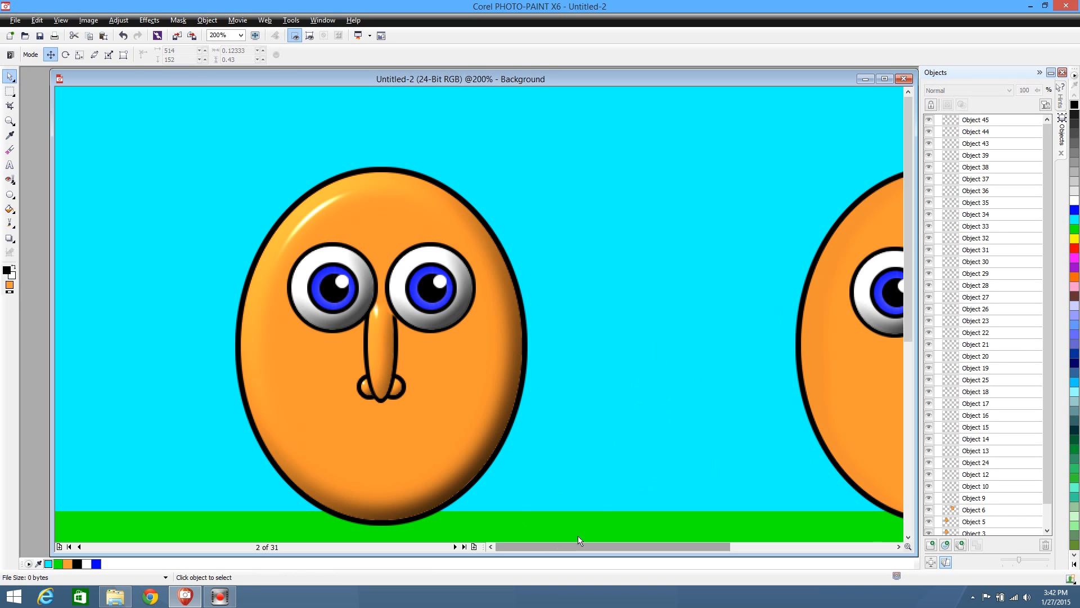
Duplicate and copy the first character's shaded nose and both nostrils, and delete the duplicate set from the scene
mouse_move(692, 544)
left_mouse_down()
mouse_move(740, 545)
mouse_move(713, 545)
left_mouse_up()
key("ctrl+1")
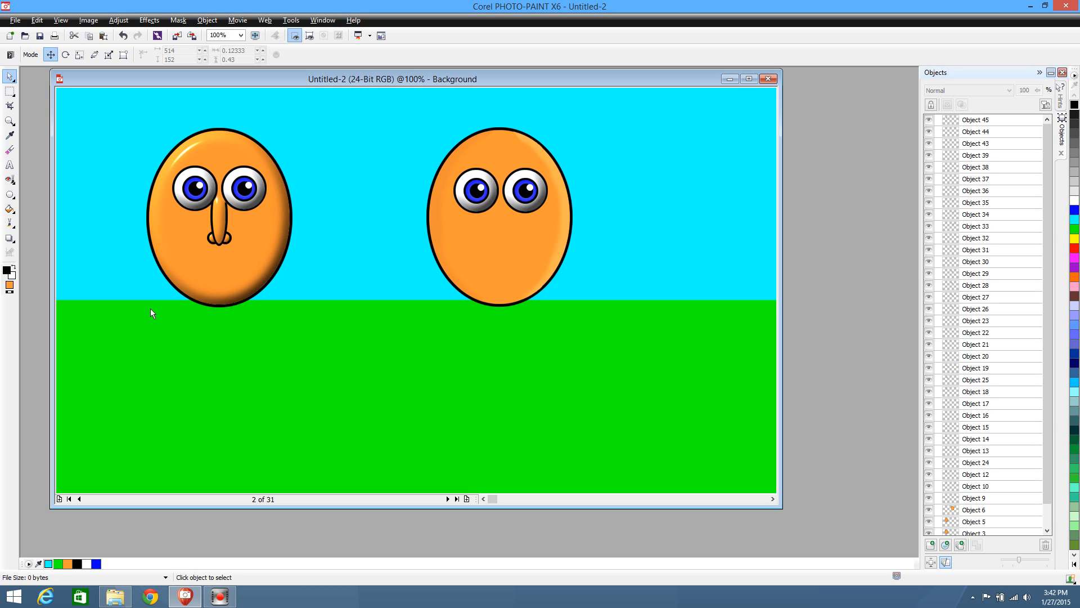
left_click_drag(151, 309, 265, 198)
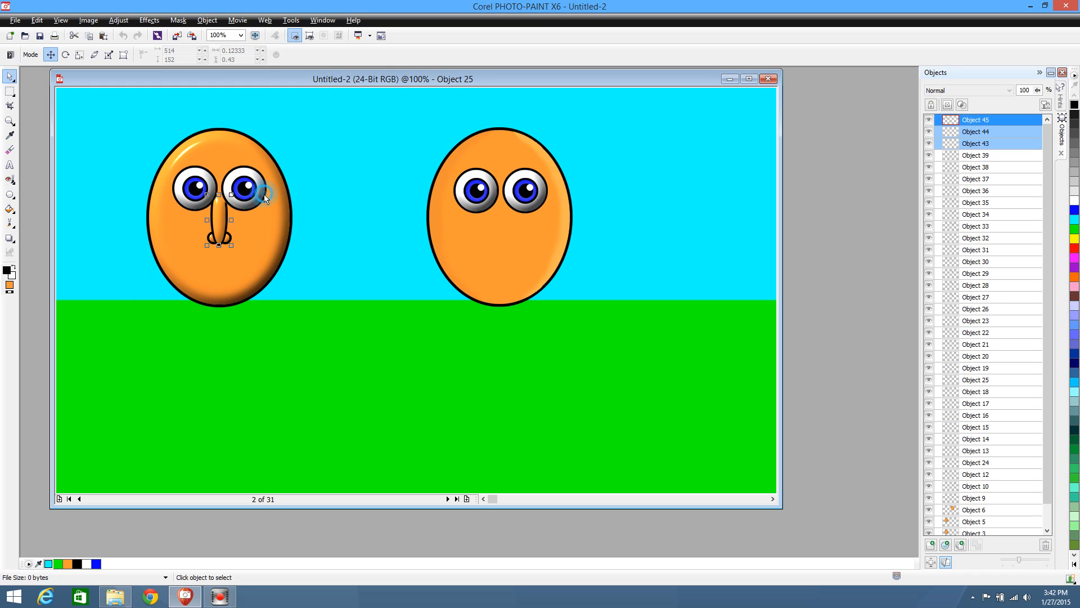
left_click(265, 198)
left_click(301, 312)
left_click_drag(187, 308, 246, 210)
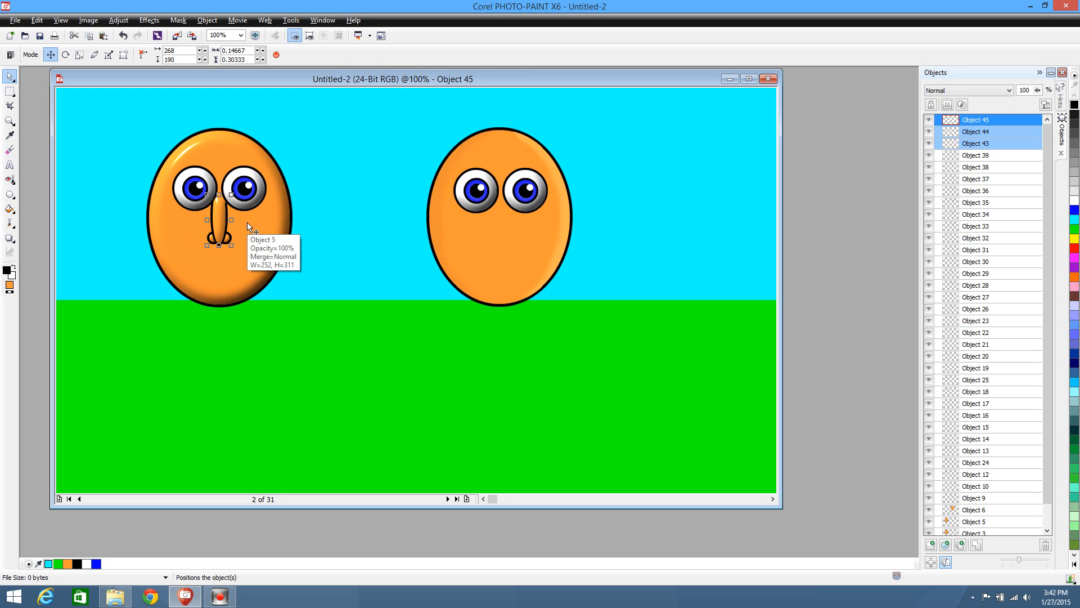
key("ctrl+d")
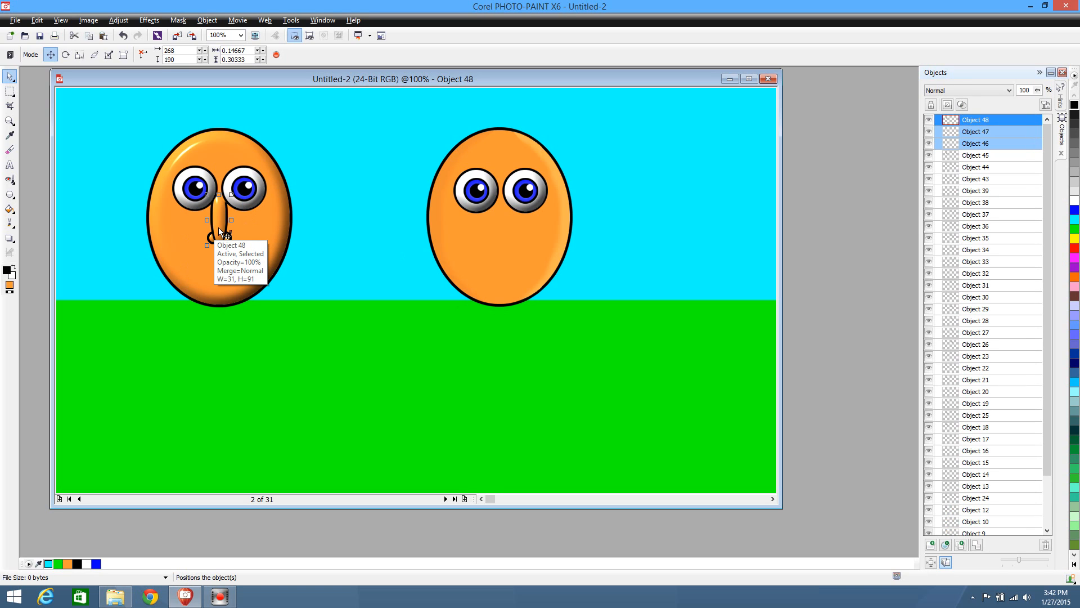
left_click_drag(218, 227, 322, 326)
key("Delete")
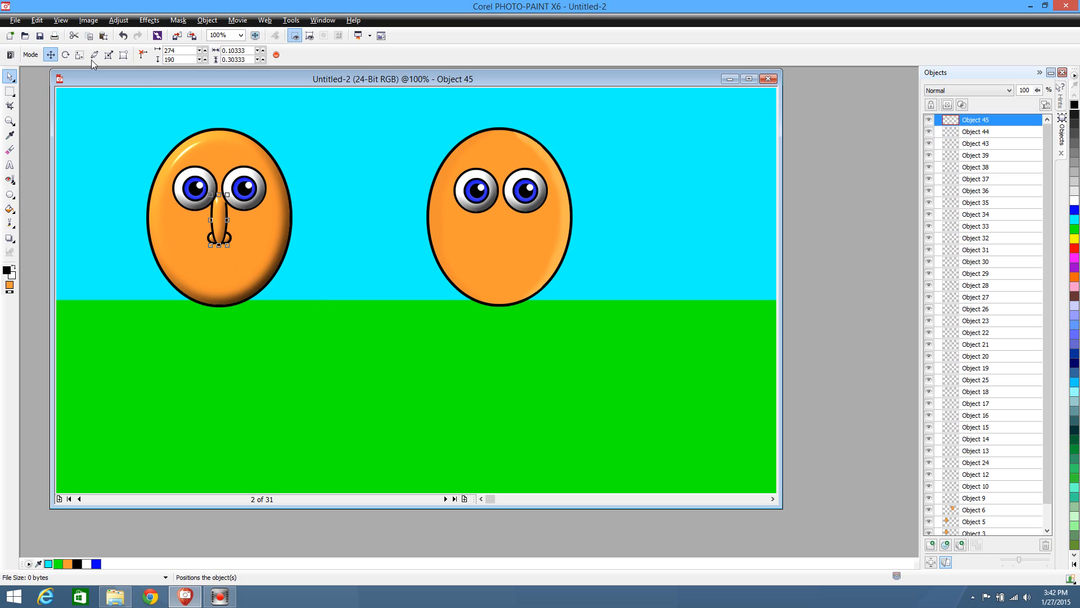
Create a new 1,280 x 720 px image, paste the copied nose parts into it and also back into the original scene
left_click(19, 20)
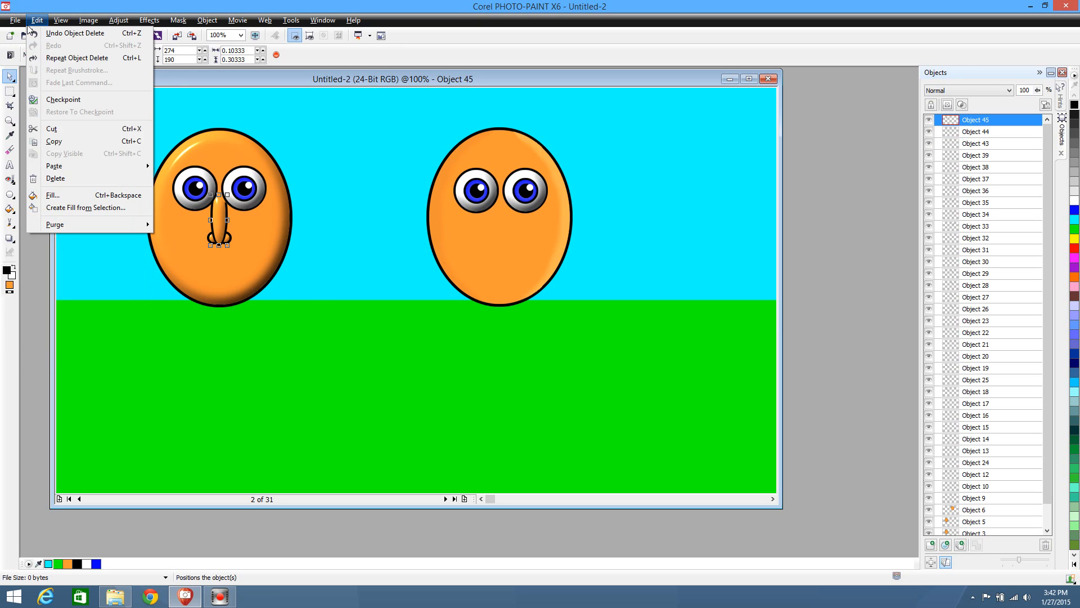
left_click(25, 32)
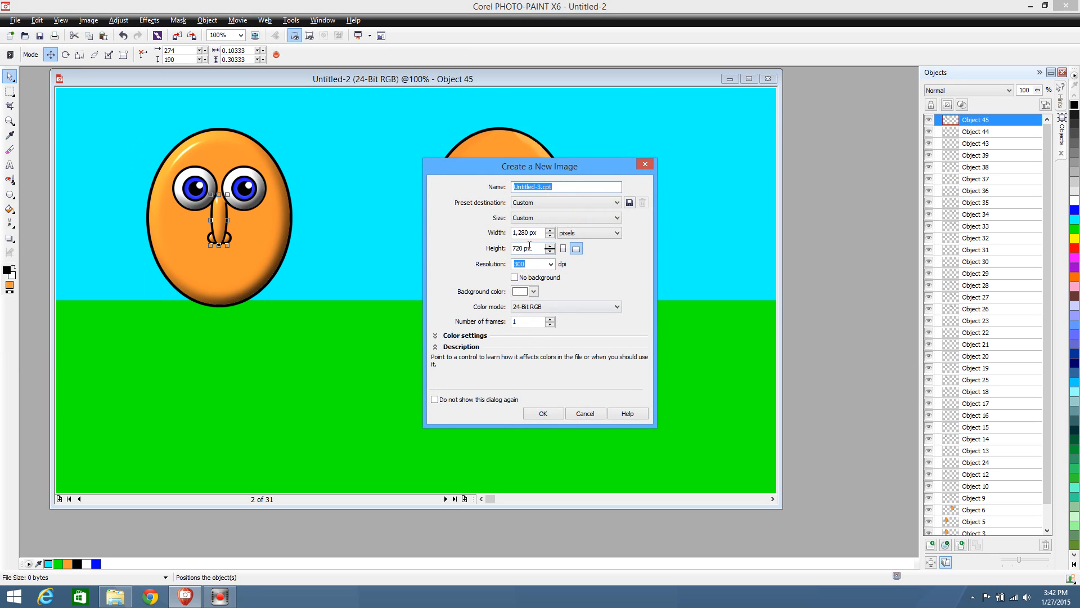
left_click(544, 413)
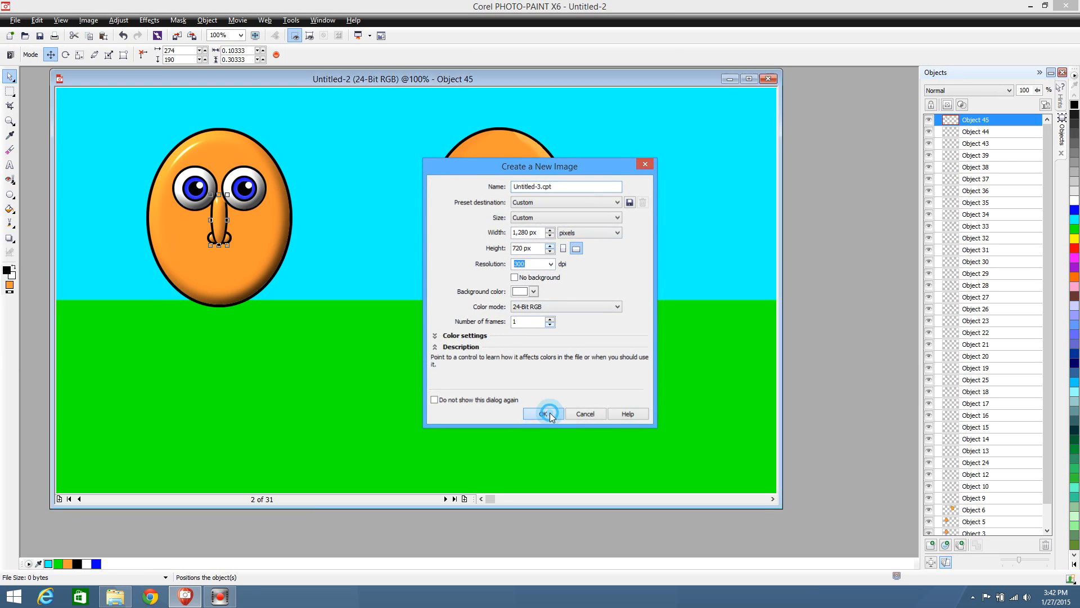
key("ctrl+v")
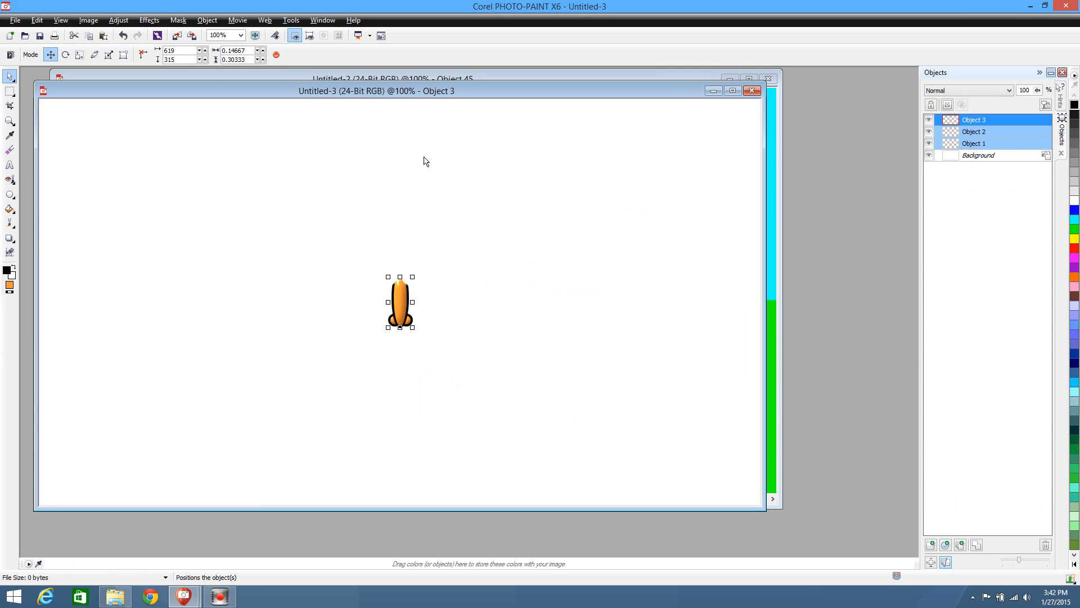
left_click(714, 90)
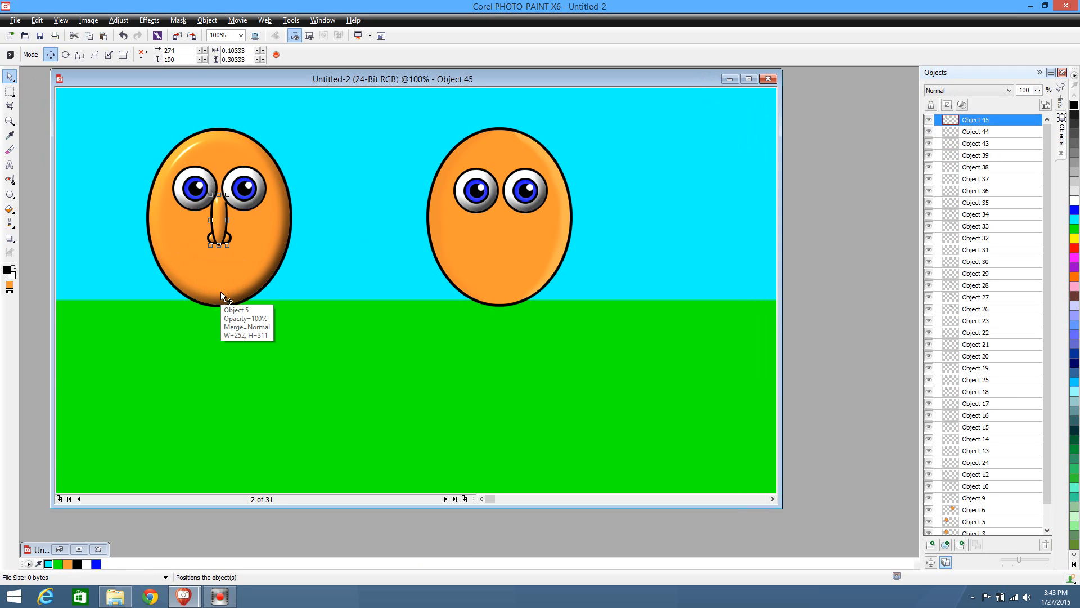
key("ctrl+v")
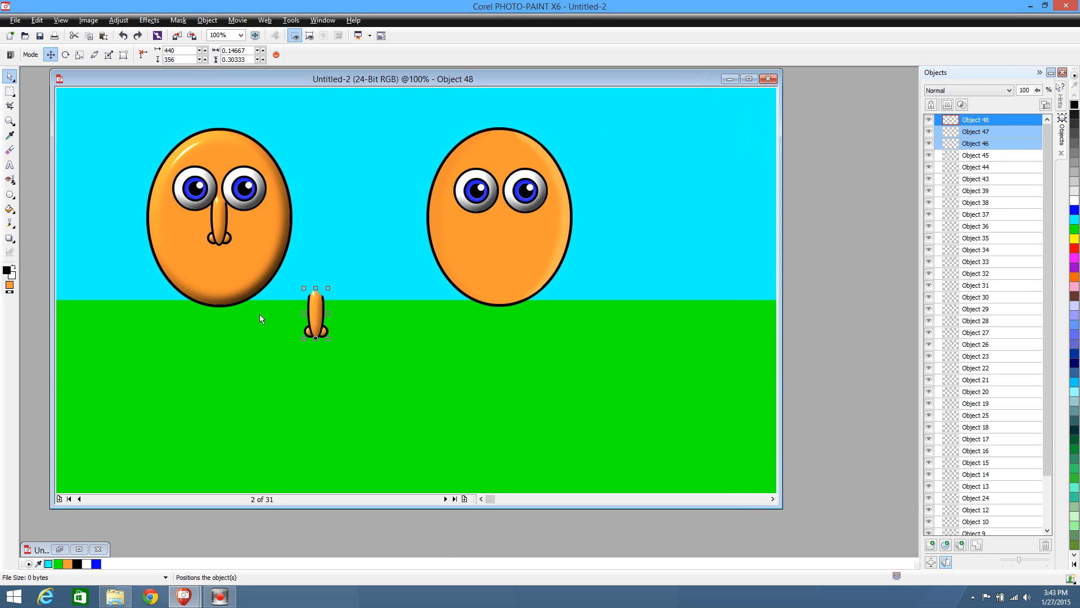
Undo the recent edits back to before the first character's nose and nostrils were shaded, and clear the selection
key("ctrl+z")
key("ctrl+z")
key("ctrl+z")
key("ctrl+z")
key("ctrl+z")
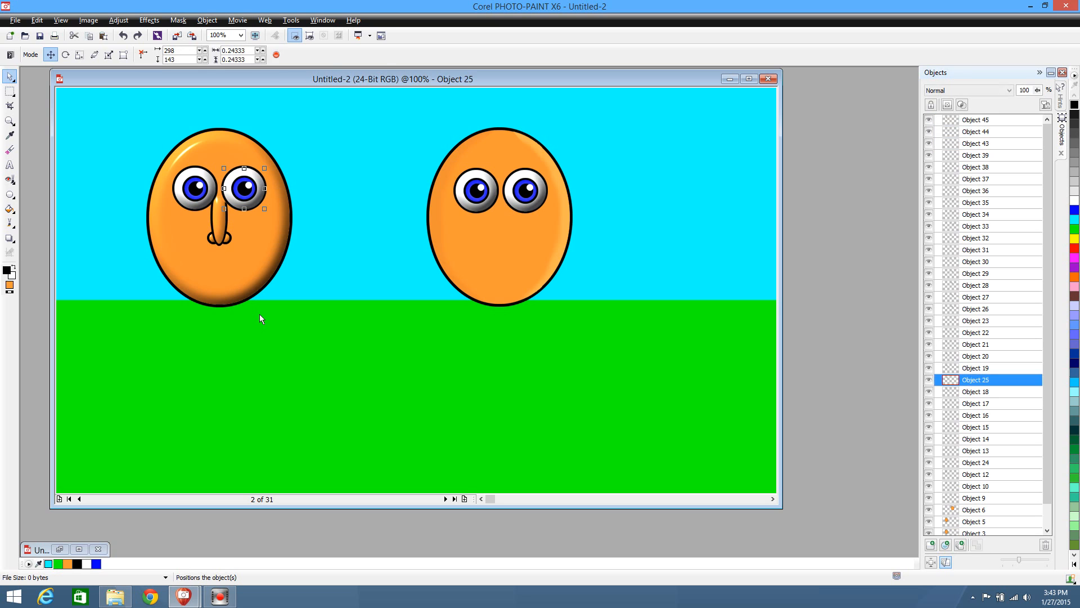
key("ctrl+z")
key("ctrl+z")
key("ctrl+z")
key("ctrl+z")
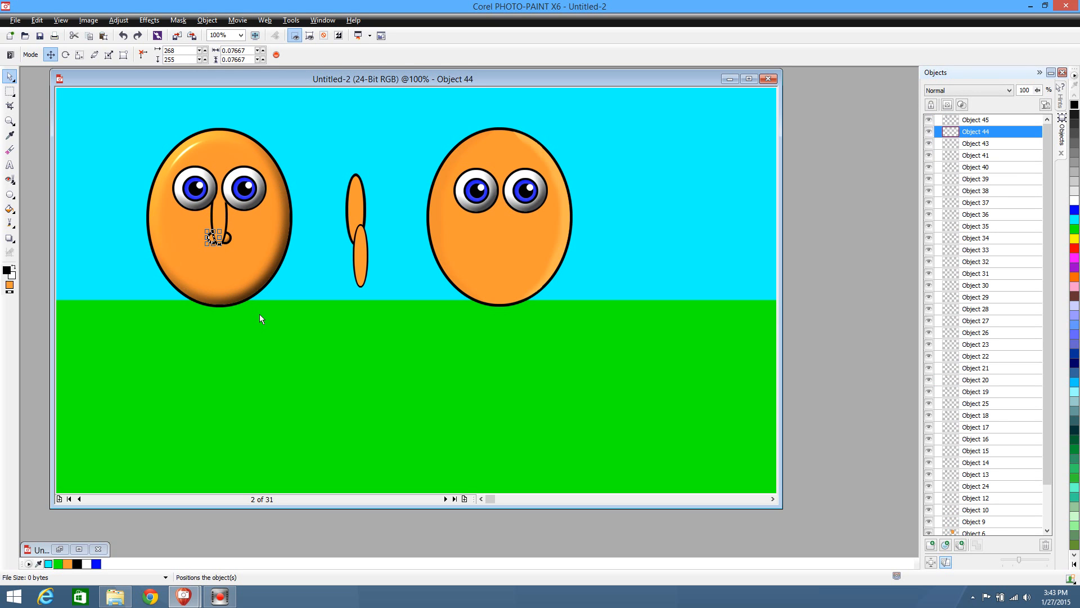
key("ctrl+z")
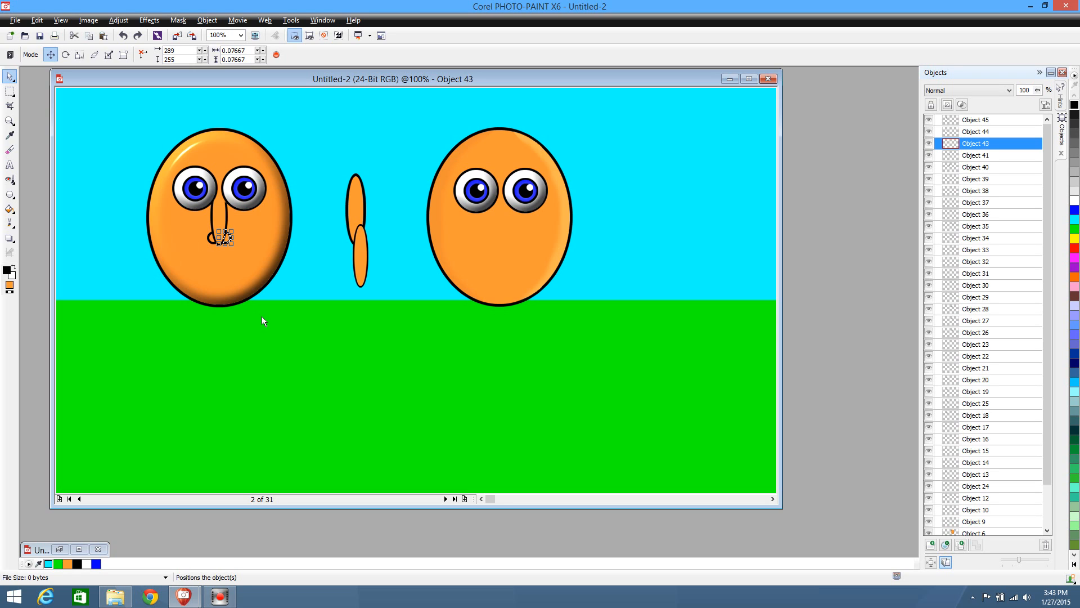
key("ctrl+z")
left_click(265, 322)
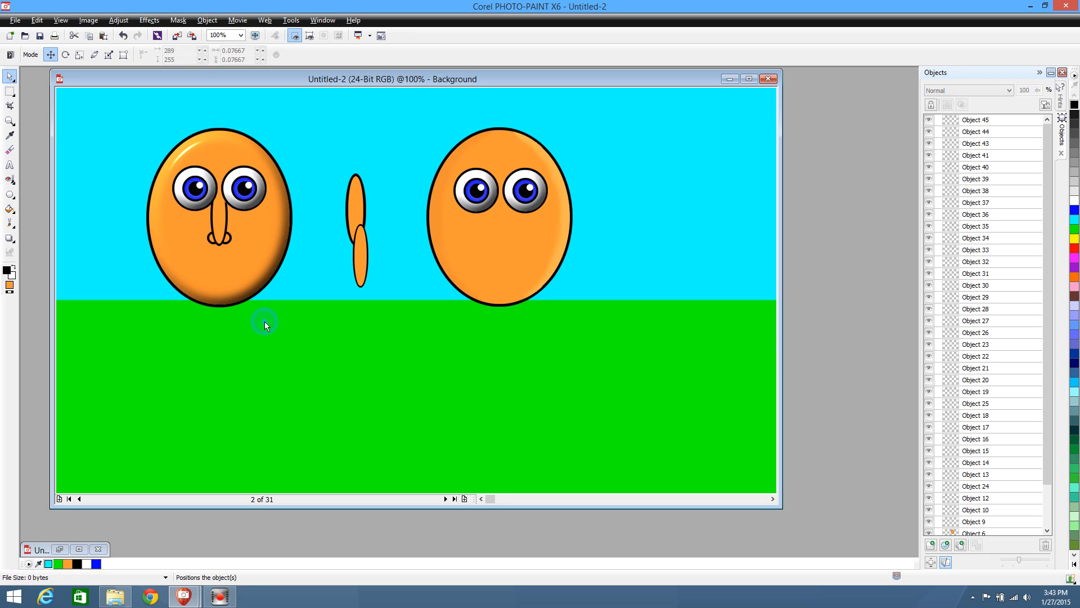
Duplicate the first character's unshaded nose and both nostrils and place the copy centred below the second character's eyes
left_click_drag(165, 332, 246, 233)
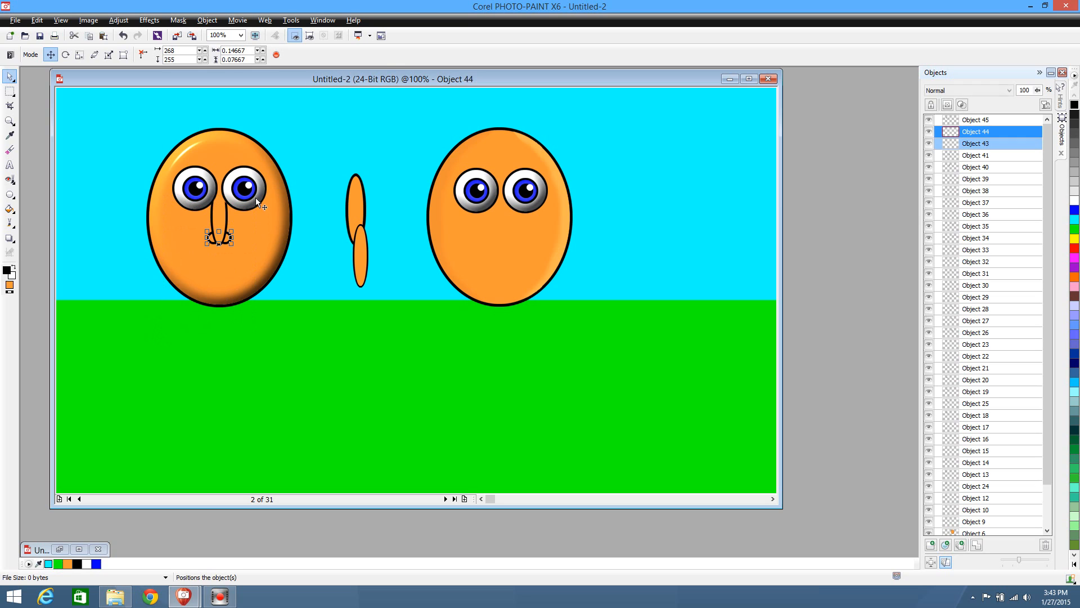
left_click(216, 212)
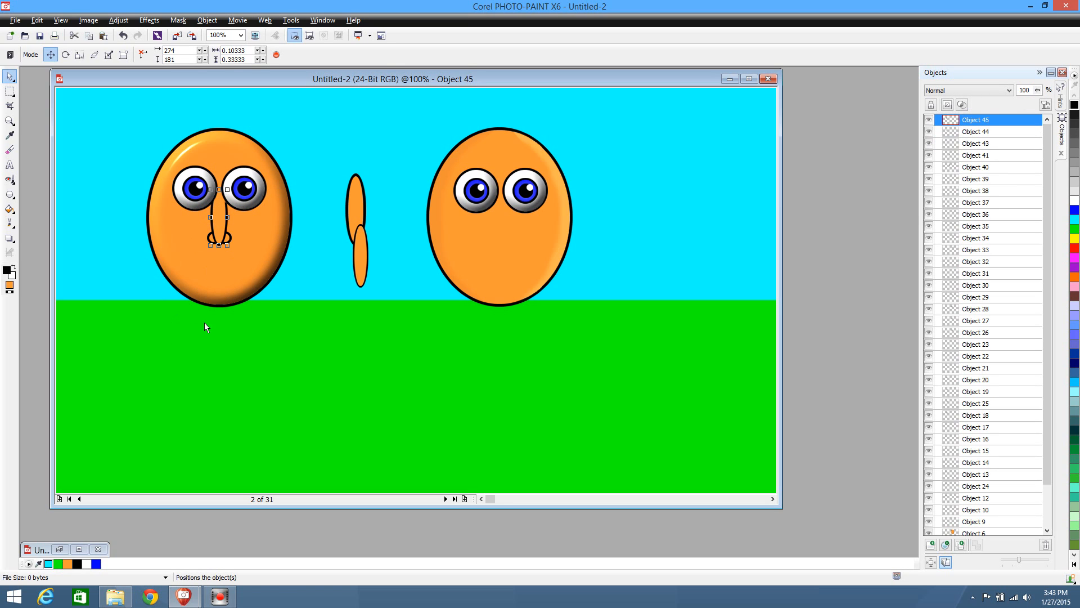
left_click_drag(202, 321, 237, 188)
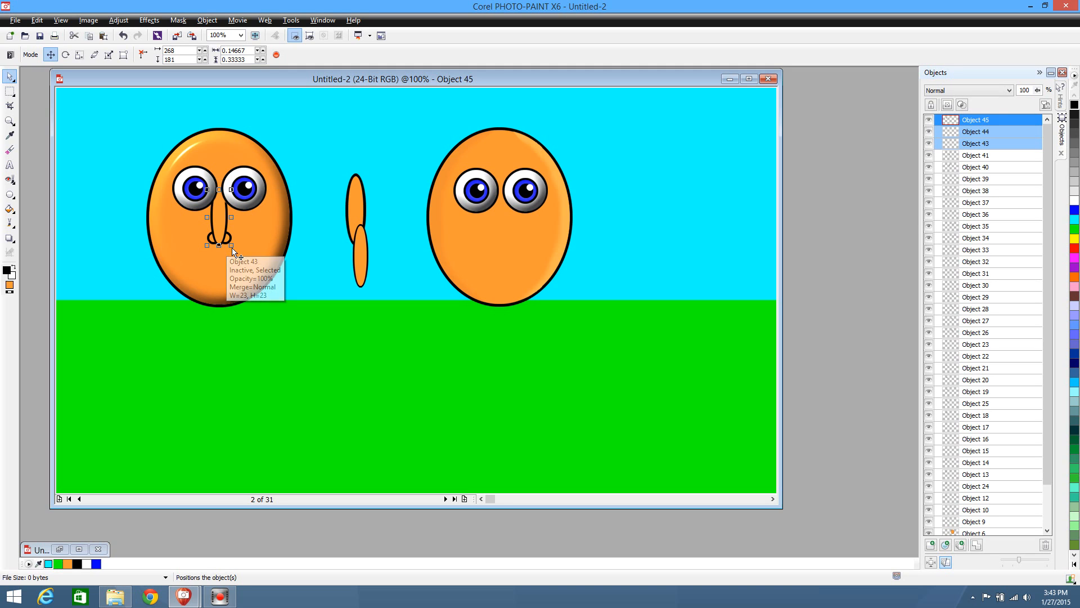
key("ctrl+d")
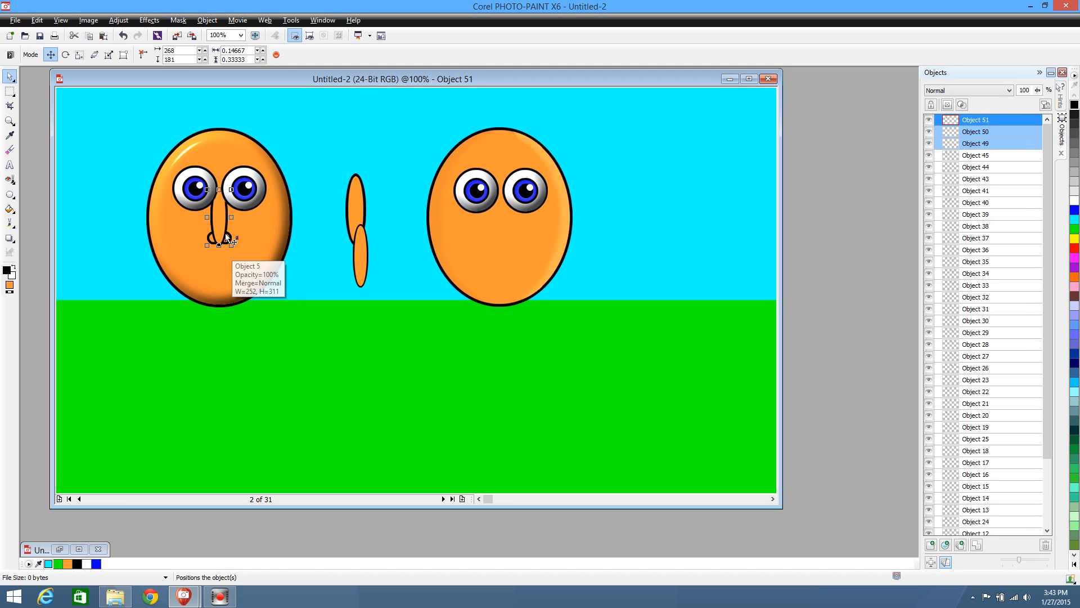
left_click_drag(222, 229, 502, 229)
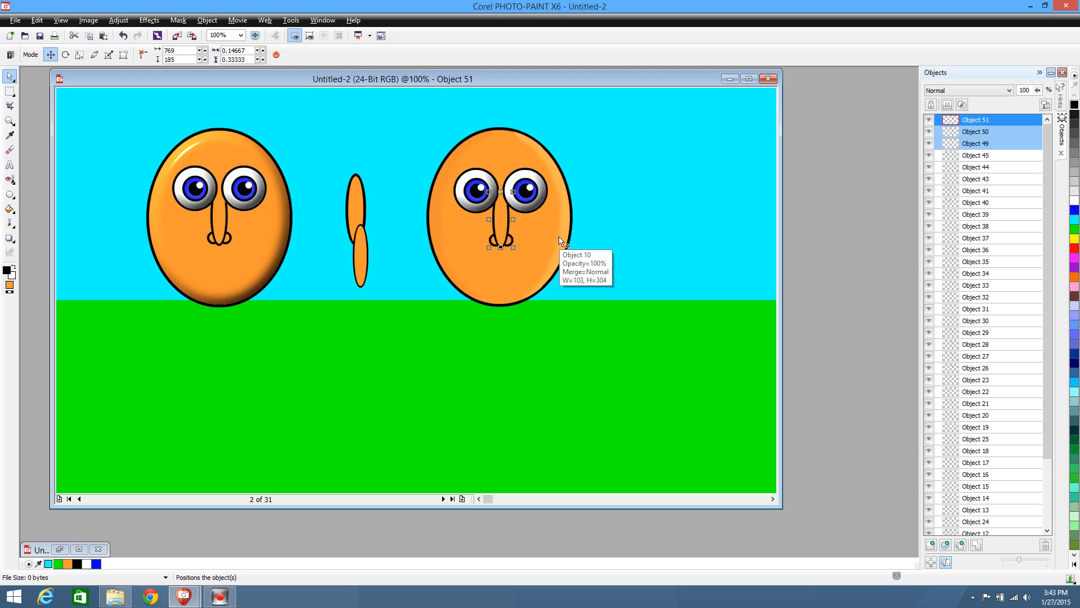
key("Up")
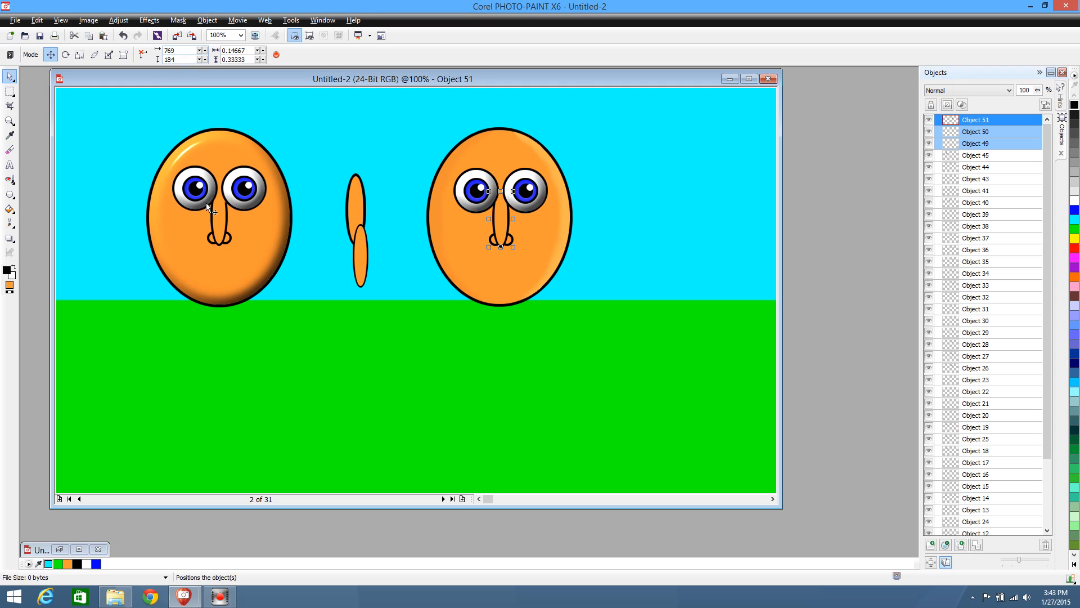
Delete the pasted nose parts from the Untitled-3 image and close it without saving
key("ctrl+shift+n")
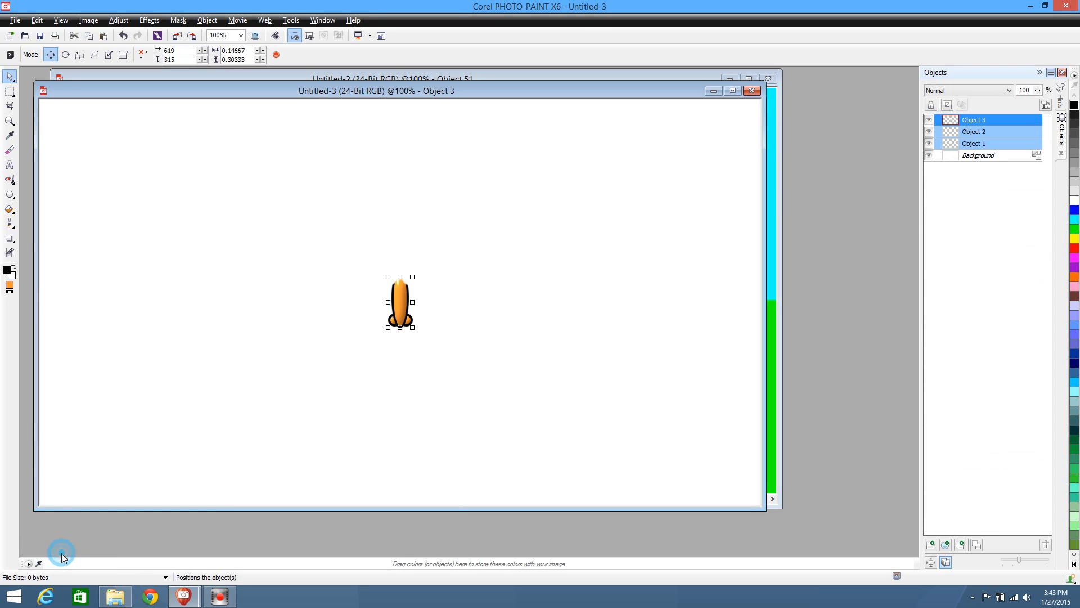
key("Delete")
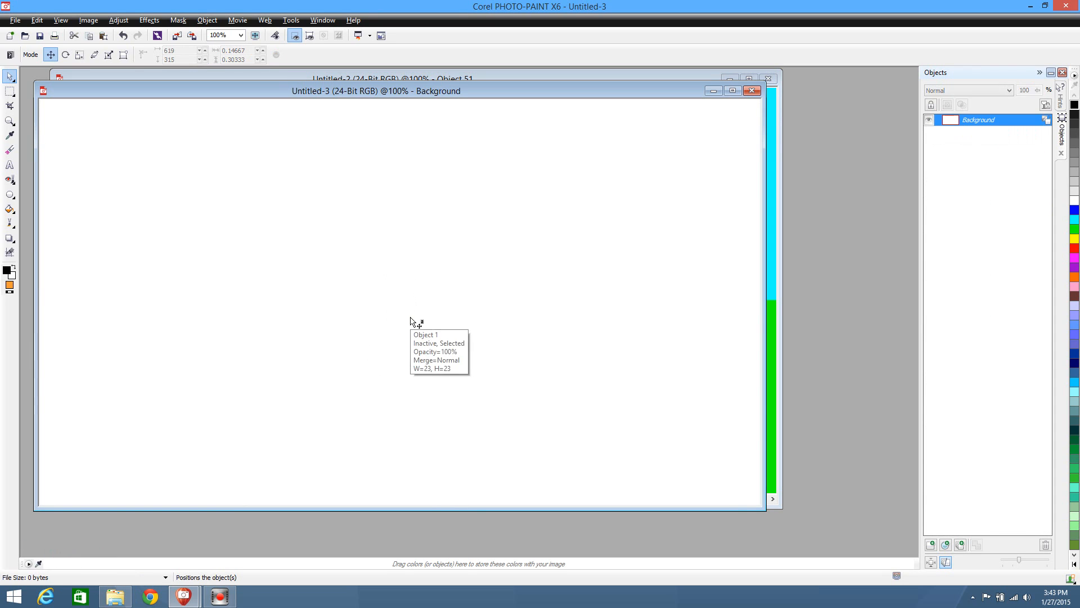
left_click(751, 90)
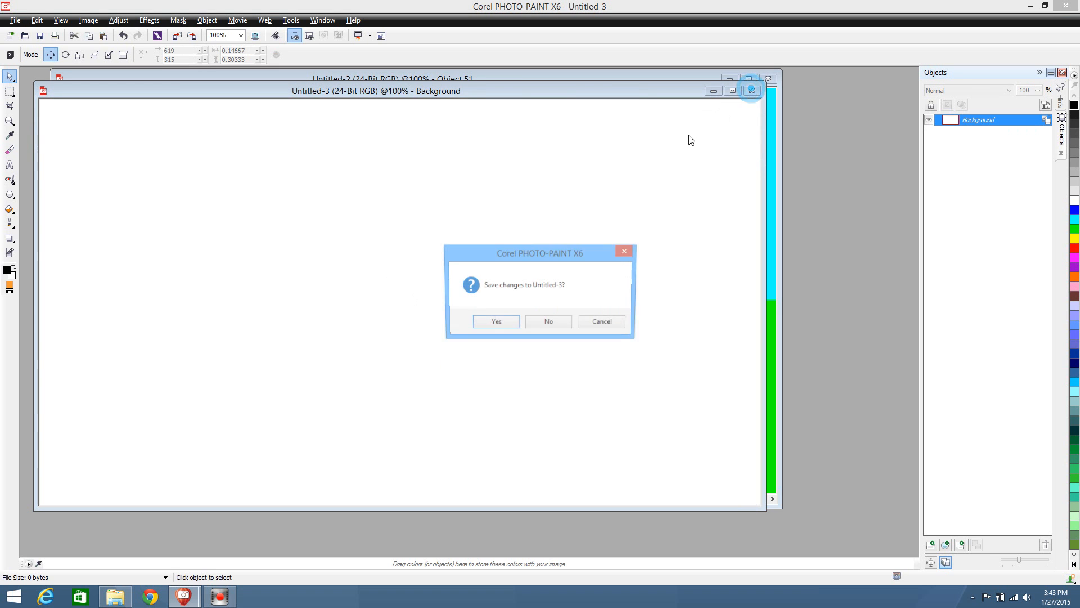
left_click(543, 322)
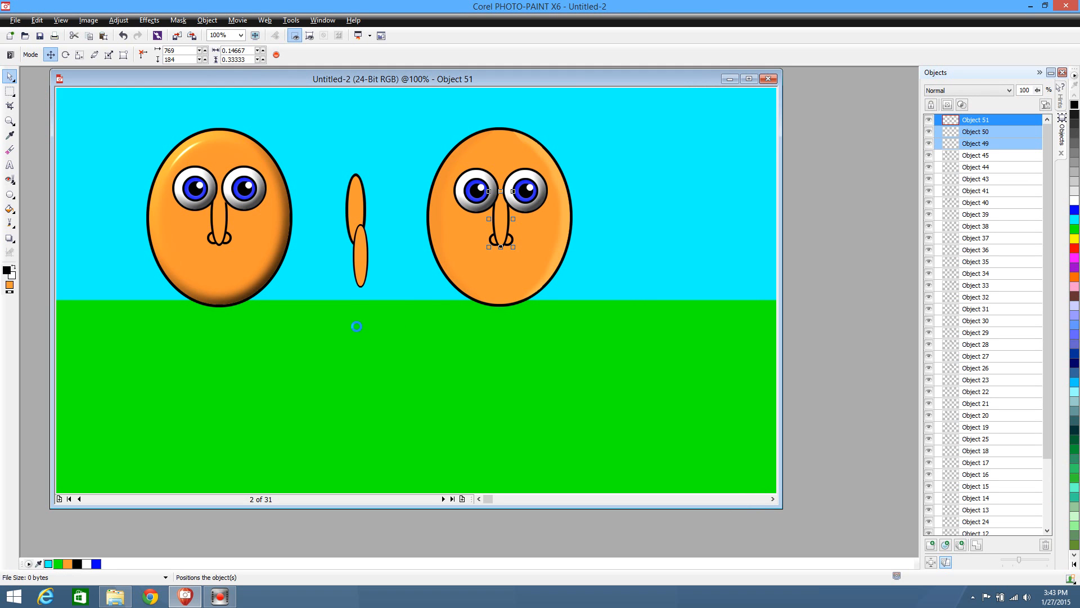
Paste the copied shaded nose parts onto the grass below the spare ellipses and select all three parts
key("ctrl+v")
left_click_drag(415, 290, 343, 354)
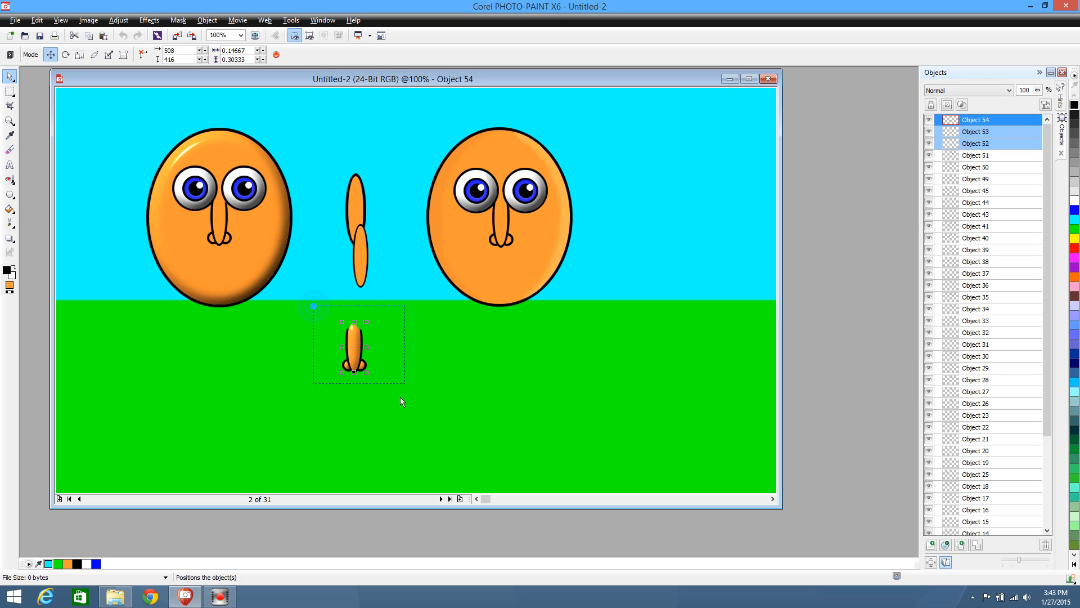
left_click_drag(400, 397, 403, 423)
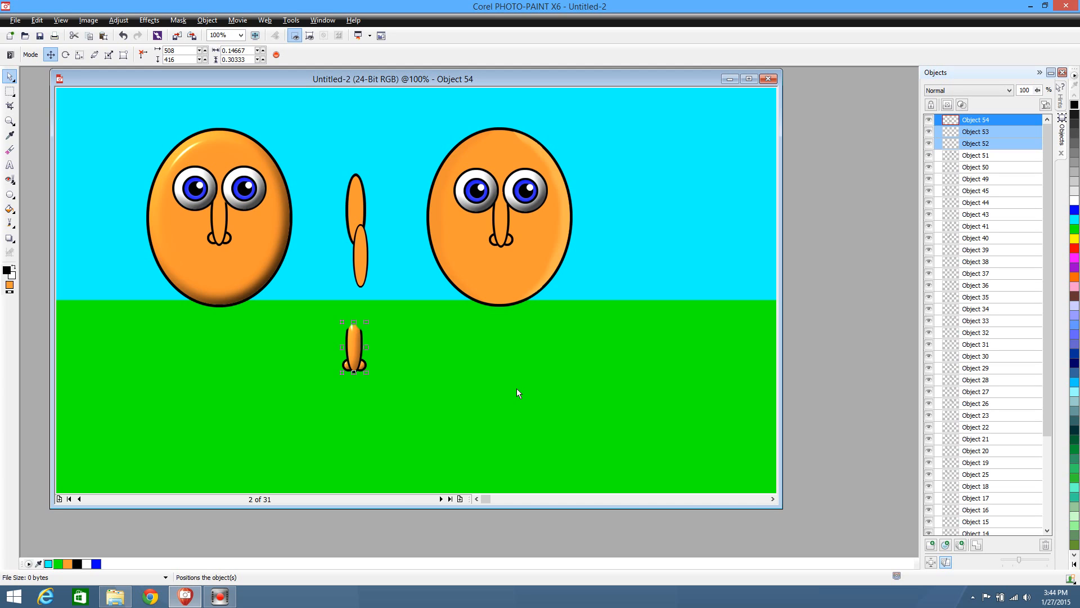
Combine the three shaded nose parts on the grass into one object and delete both spare orange ellipses above them
left_click(976, 546)
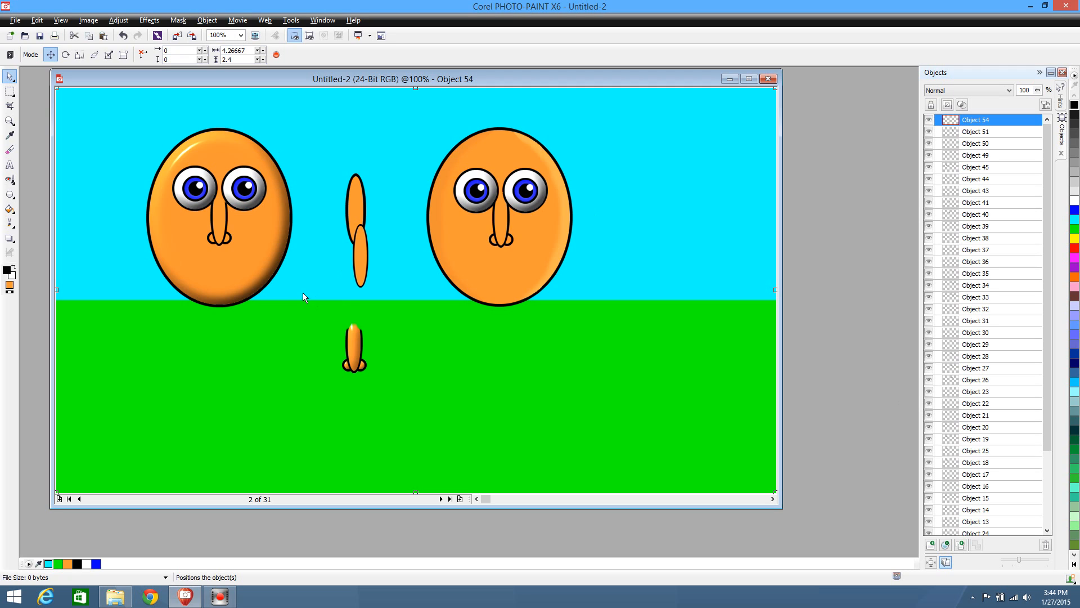
left_click(365, 264)
key("Delete")
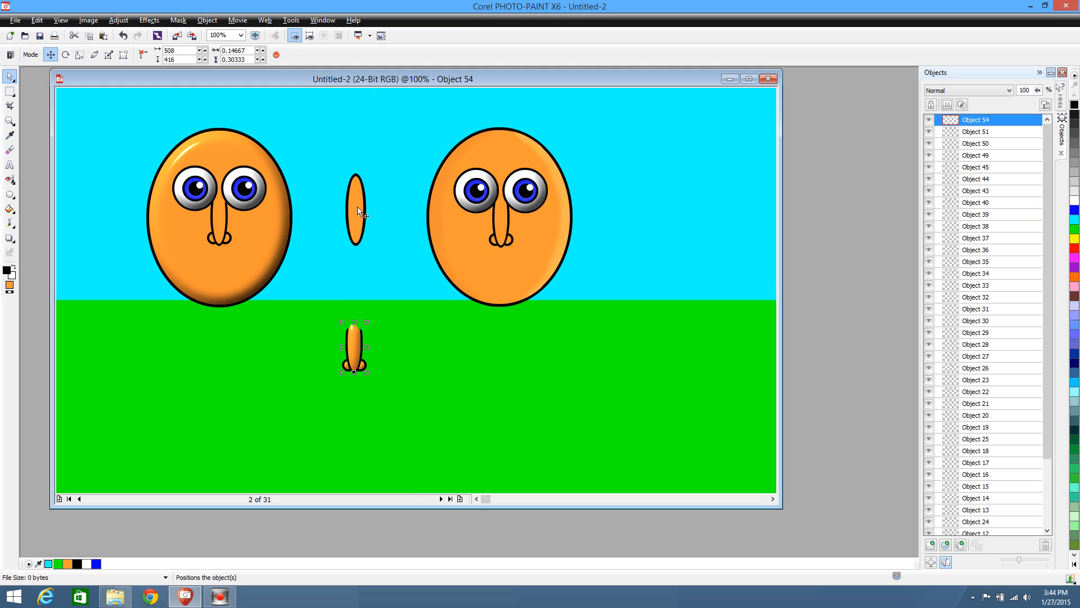
left_click(355, 197)
key("Delete")
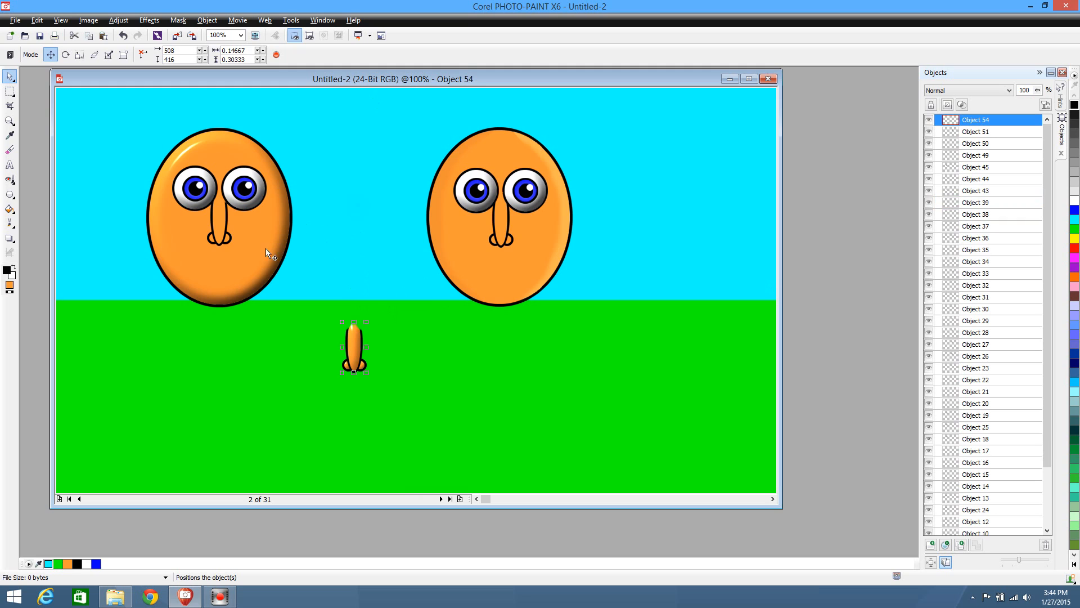
left_click(221, 224)
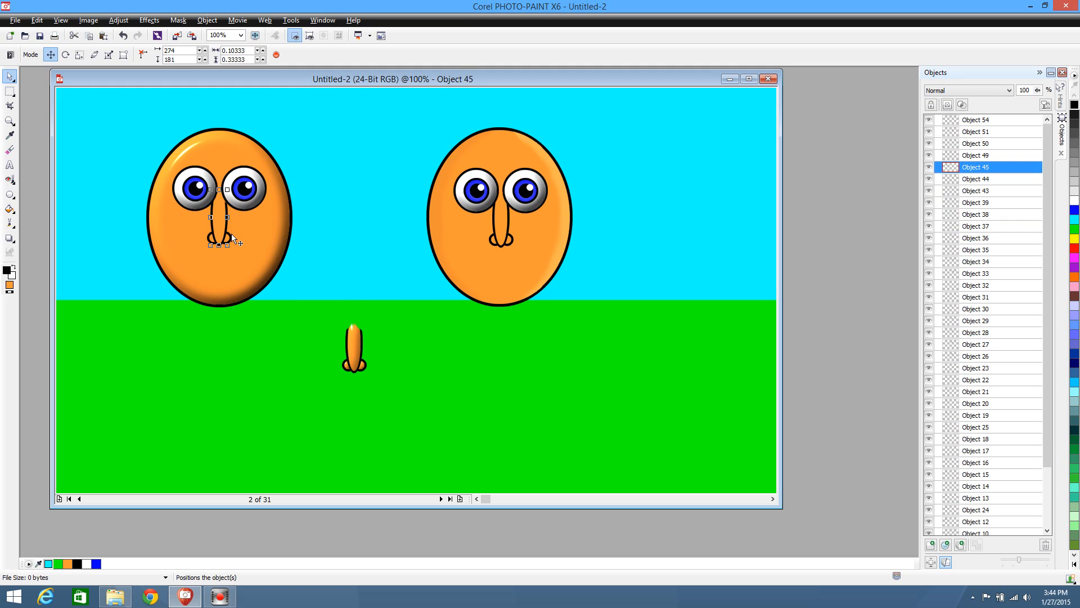
left_click_drag(241, 243, 231, 246)
left_click(231, 247)
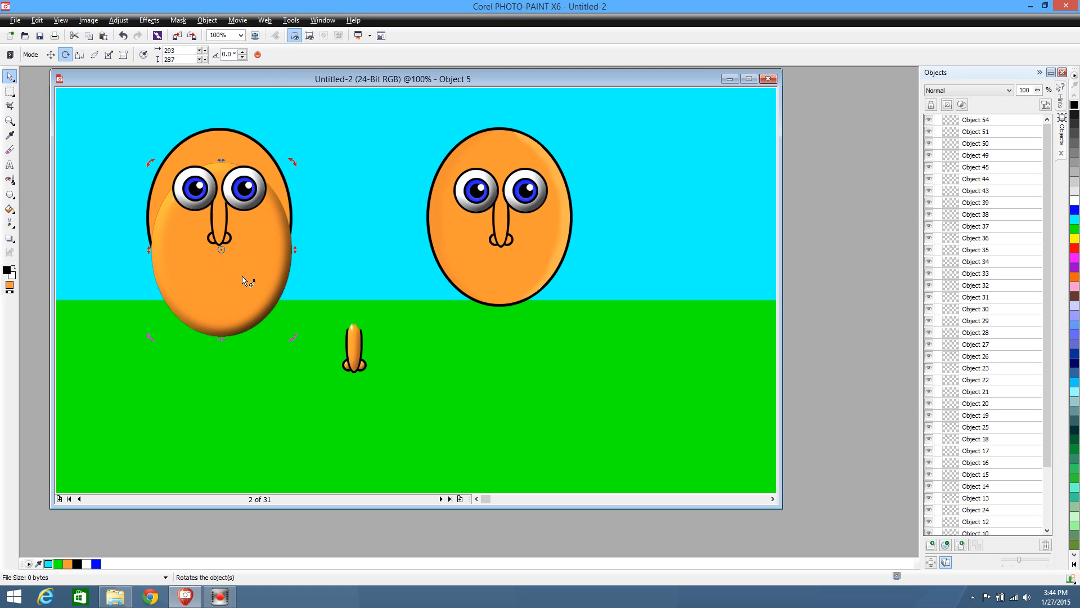
key("ctrl+z")
key("ctrl+z")
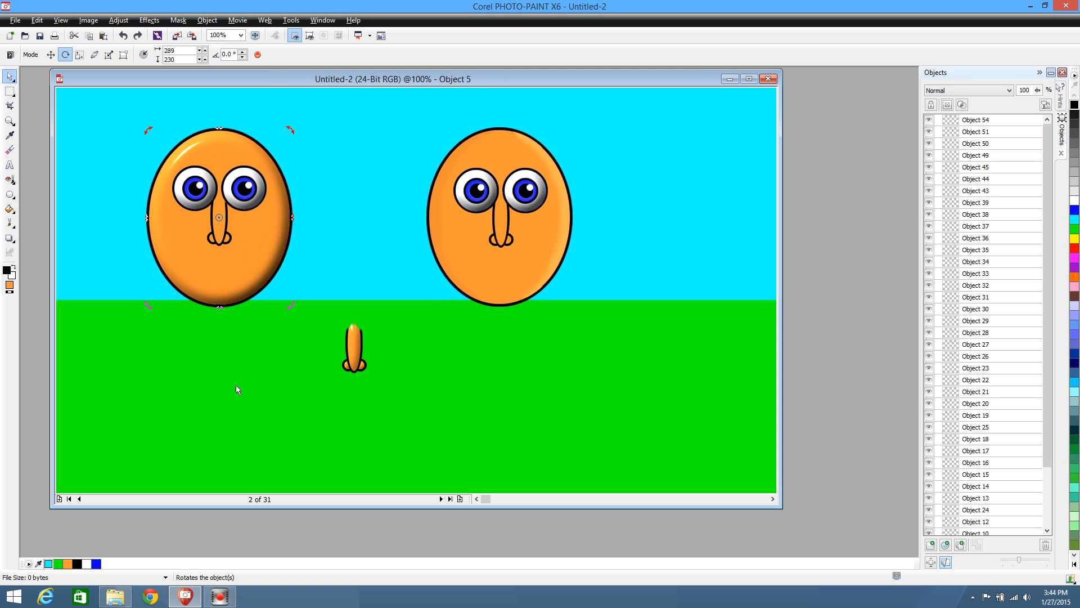
left_click(227, 413)
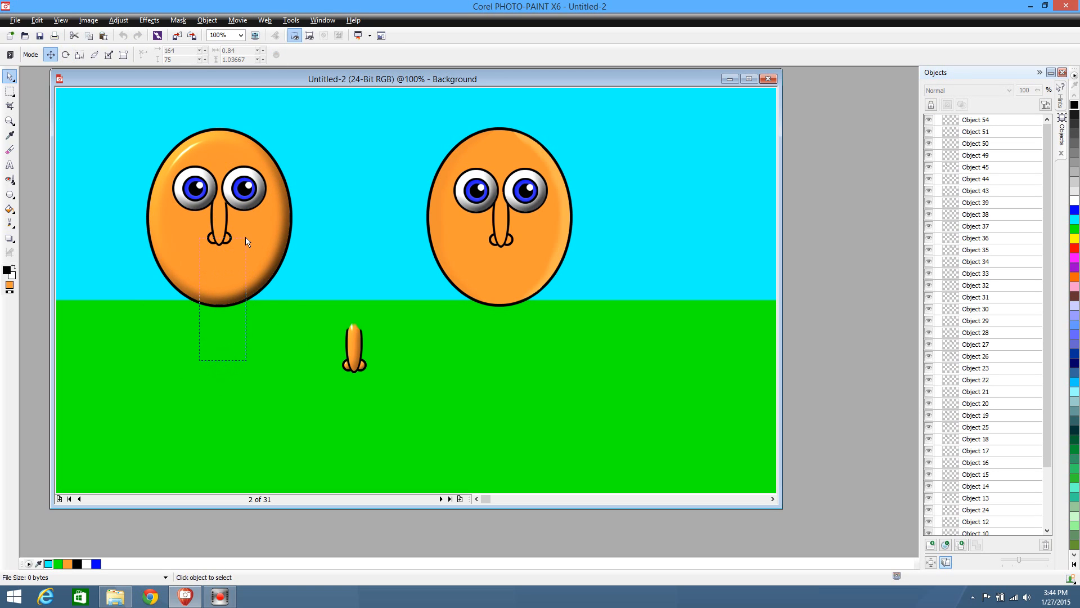
Move the first character's unshaded nose parts to the sky's upper-right corner as one combined object, and raise the shaded nose between the characters
left_click(224, 238)
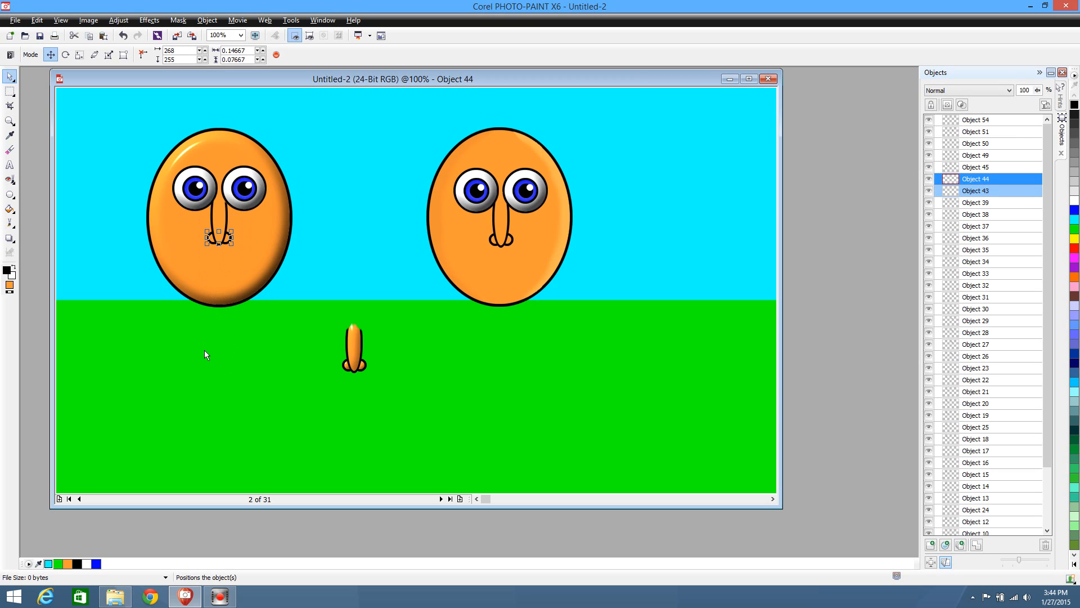
left_click_drag(212, 215, 237, 191)
left_click(218, 203)
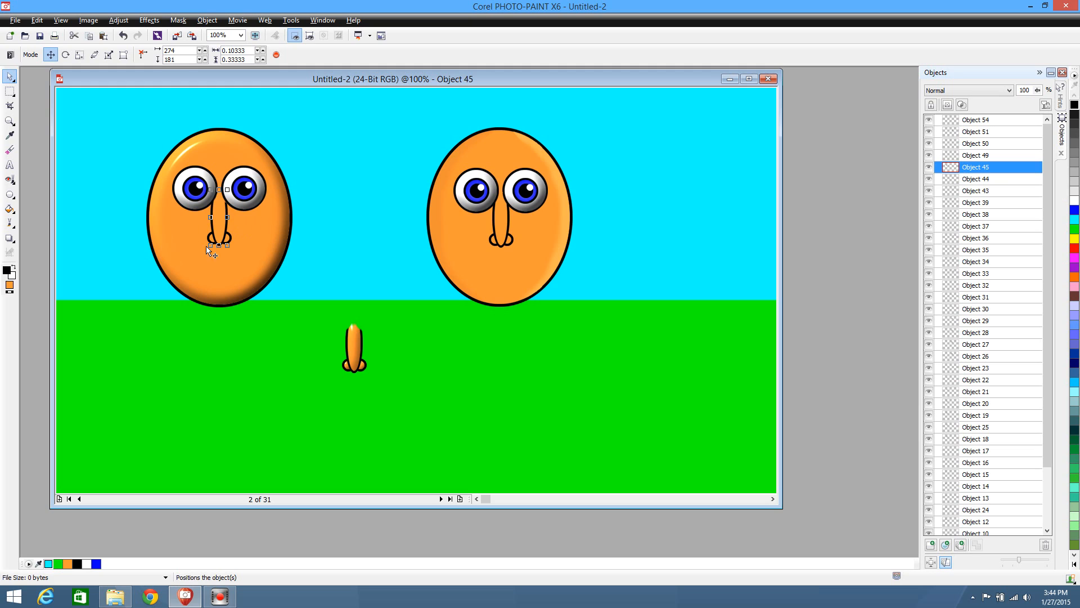
left_click_drag(242, 226, 721, 154)
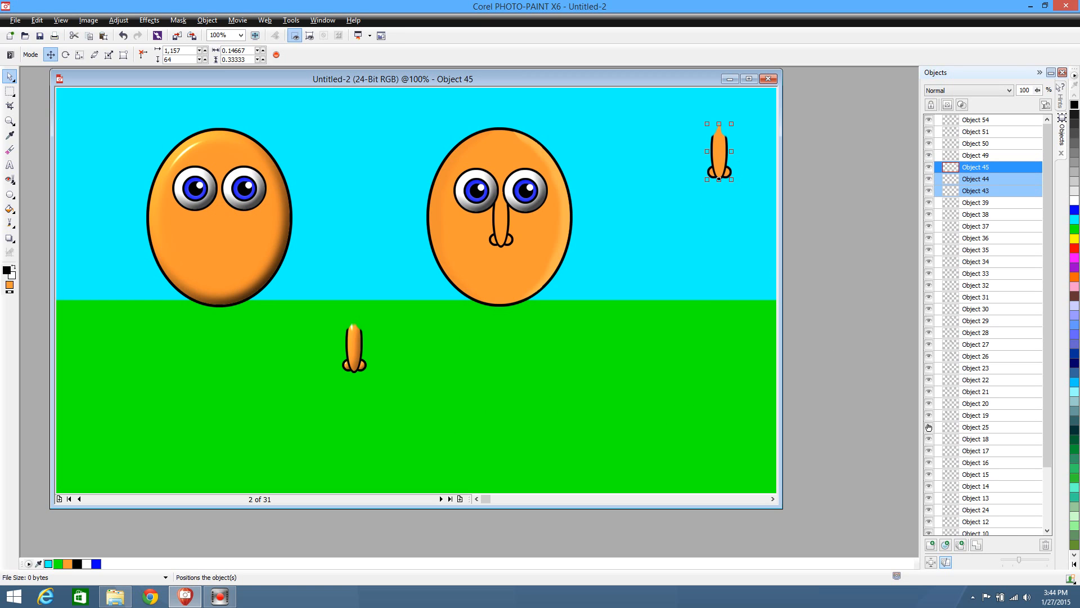
left_click(979, 546)
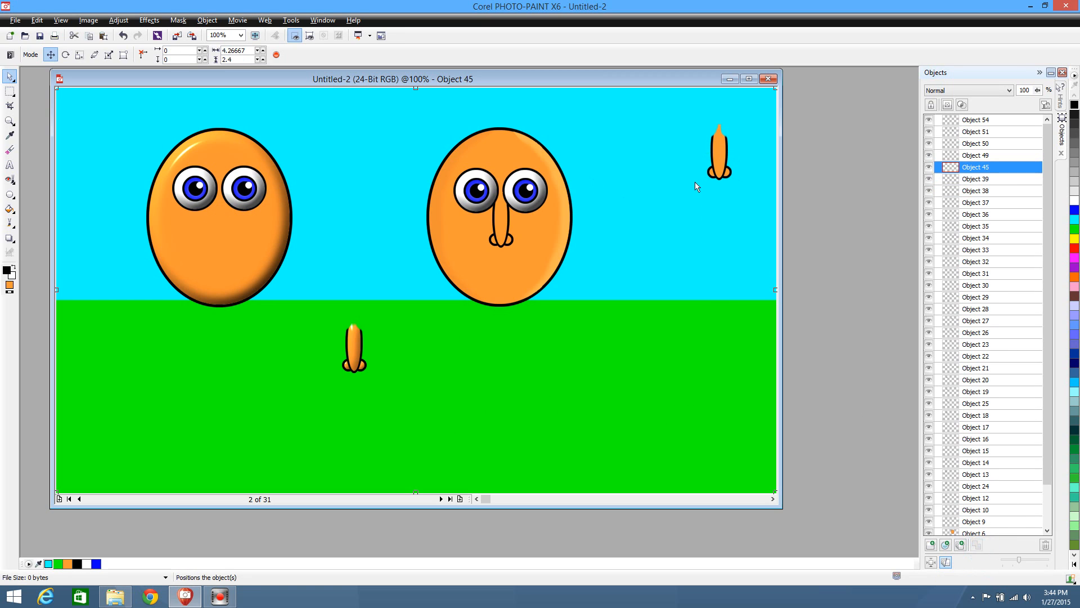
left_click_drag(732, 166, 739, 157)
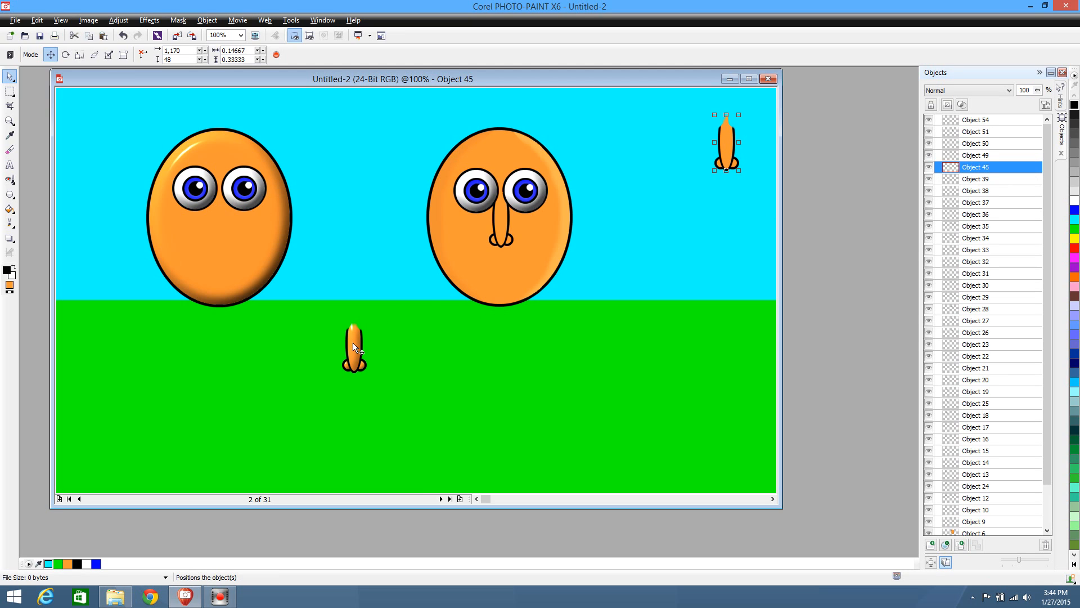
left_click_drag(353, 346, 349, 297)
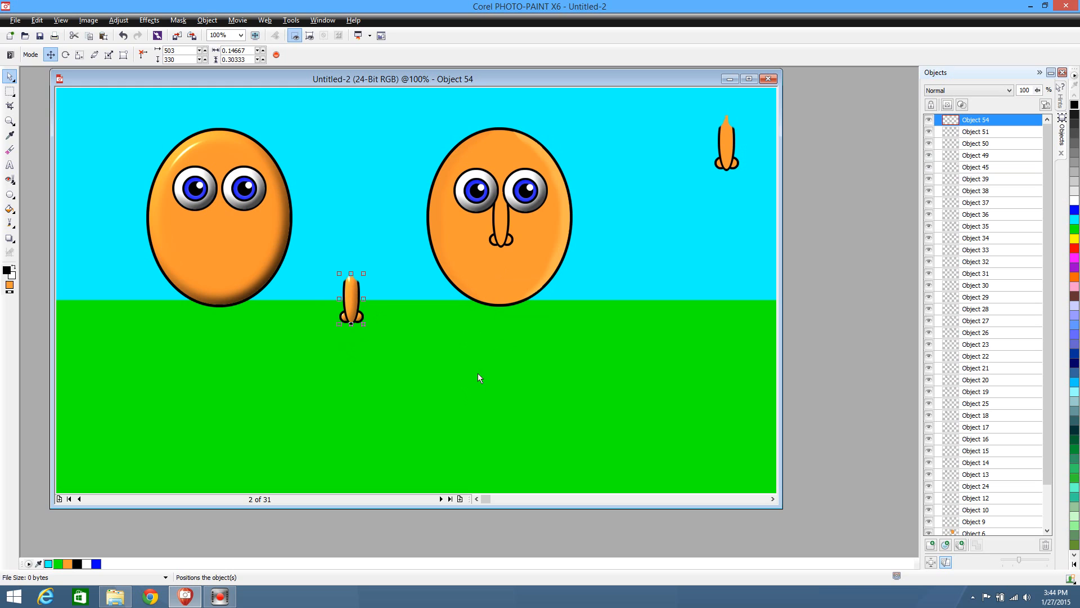
Combine the second character's nose and both nostrils into one object, keeping them in place on the face
left_click_drag(478, 374, 525, 198)
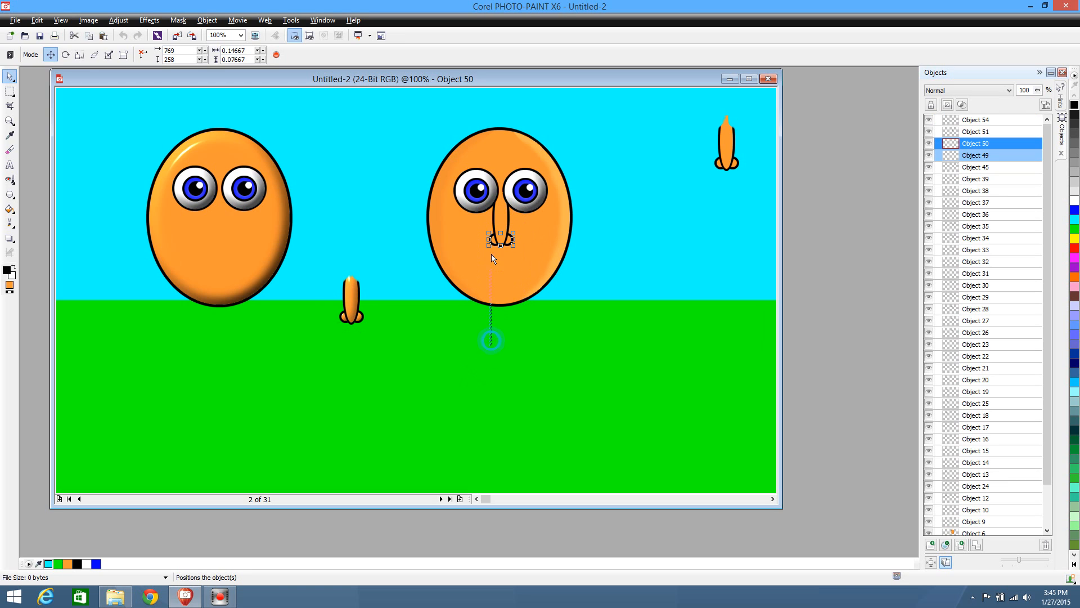
left_click(508, 237)
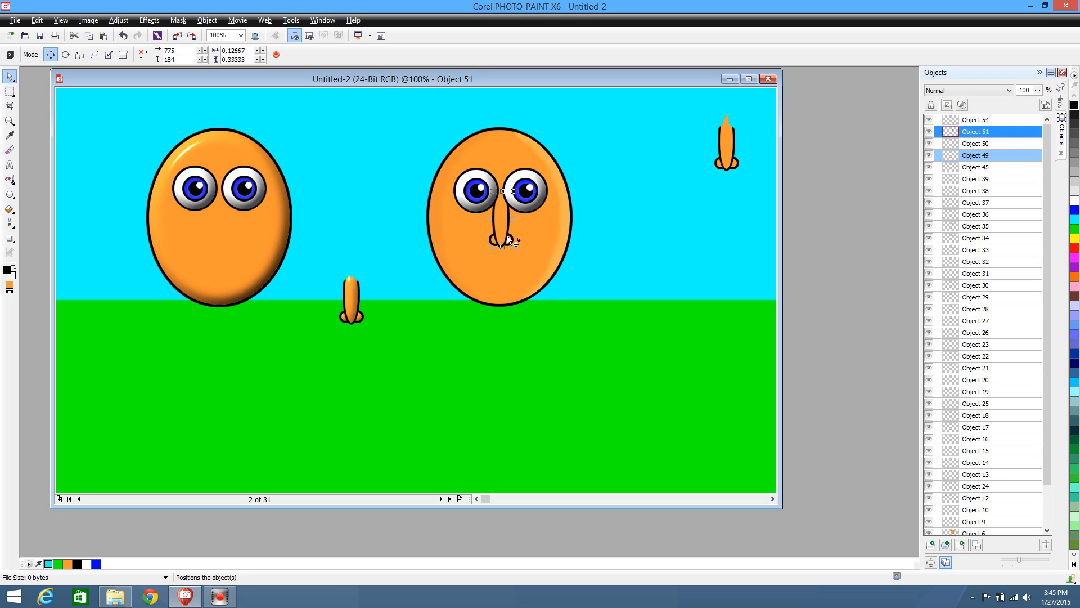
left_click_drag(503, 226, 507, 235)
key("ctrl+z")
left_click_drag(485, 332, 522, 281)
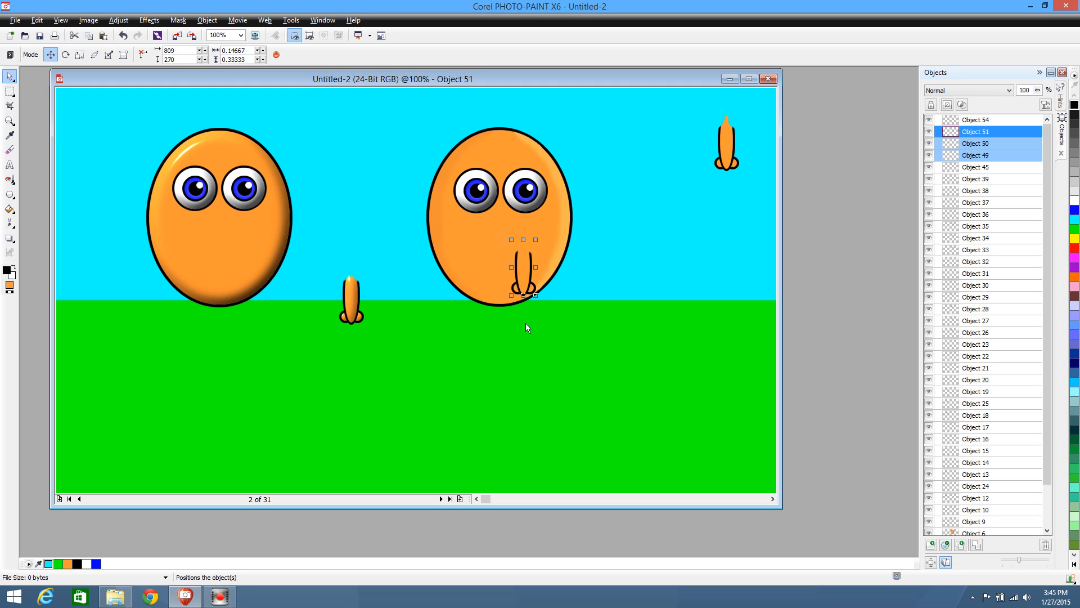
key("ctrl+z")
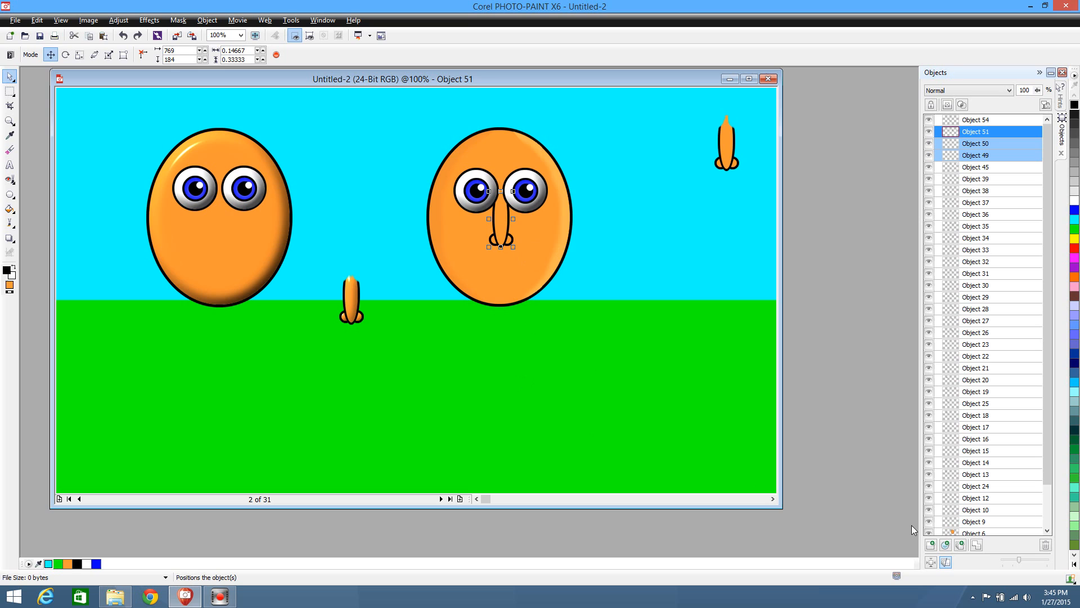
left_click(977, 545)
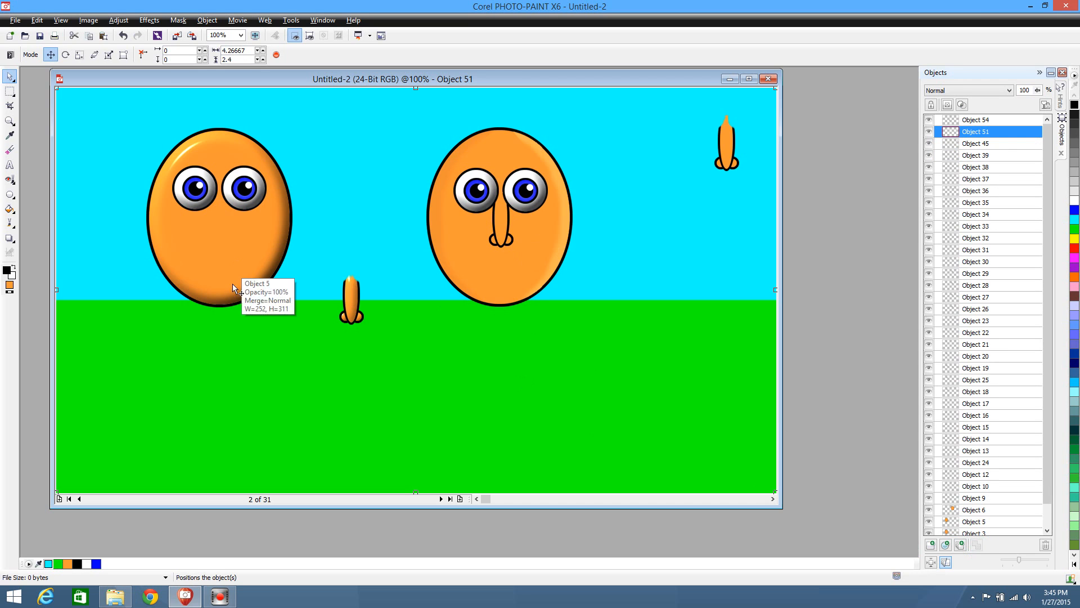
Place the shaded nose on the first character's face, centred below the eyes, and clear the selection
left_click_drag(352, 301, 220, 223)
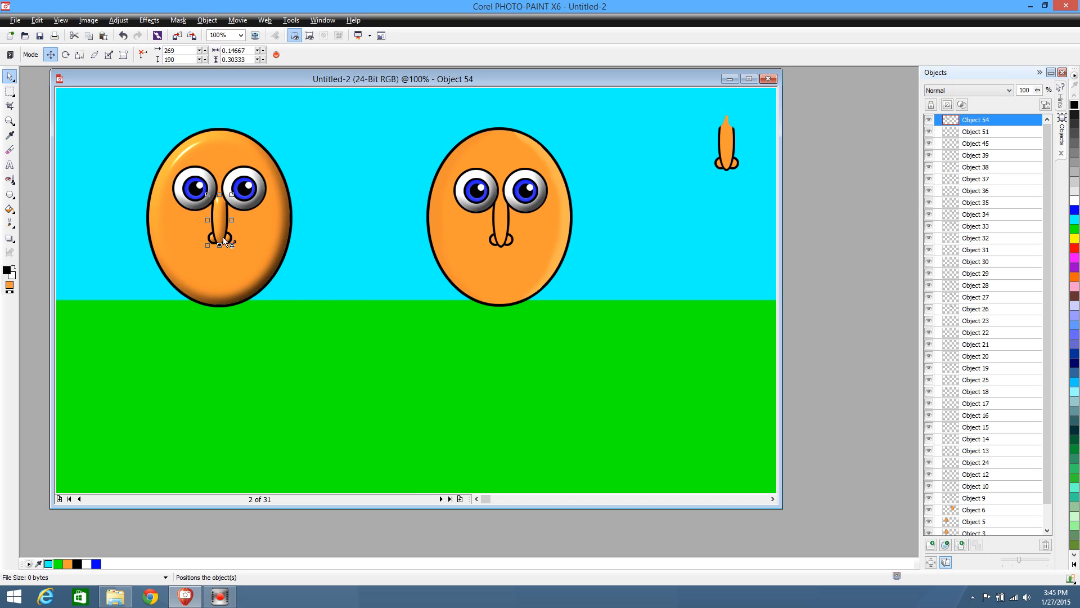
left_click(320, 292)
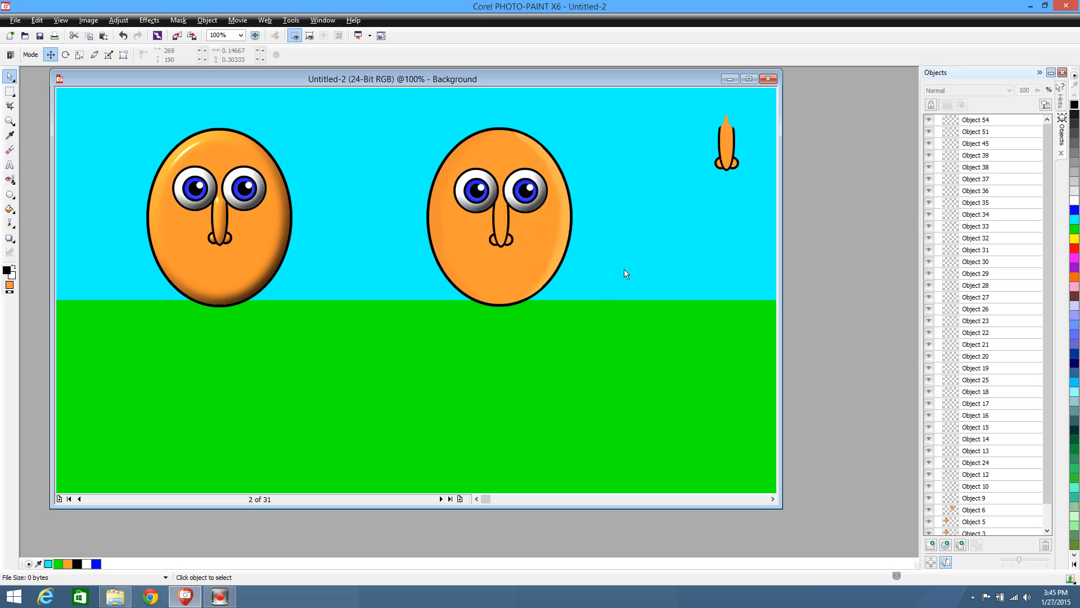
Mask the orange fill of the second character's nose with the Magic Wand, duplicate it as a new object and clear the mask
scroll(625, 271, "up", 2)
scroll(624, 270, "down", 2)
scroll(555, 352, "up", 2)
scroll(555, 352, "down", 1)
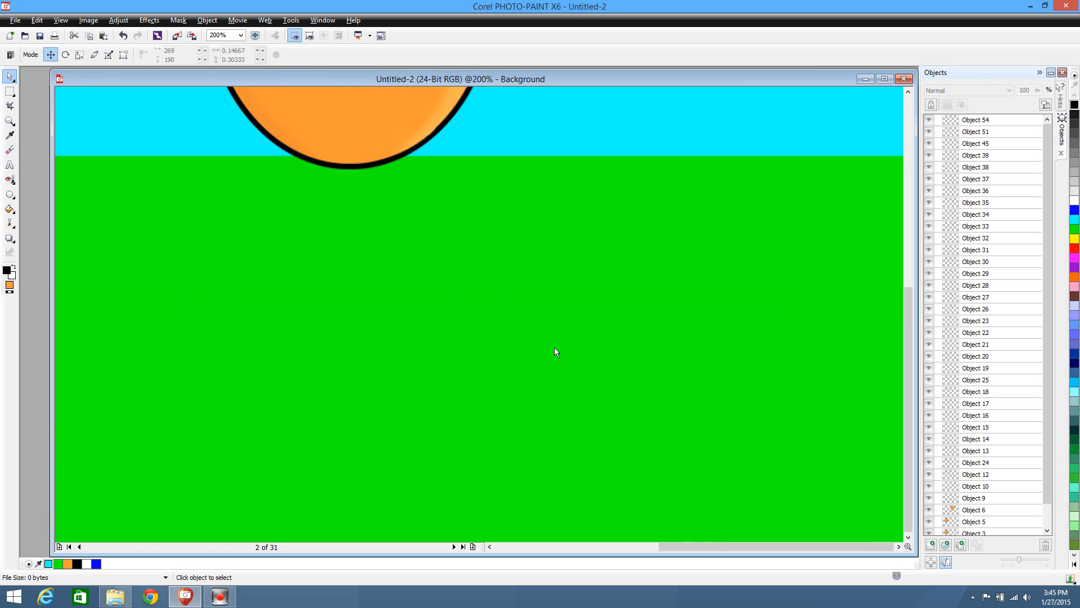
left_click_drag(908, 298, 907, 132)
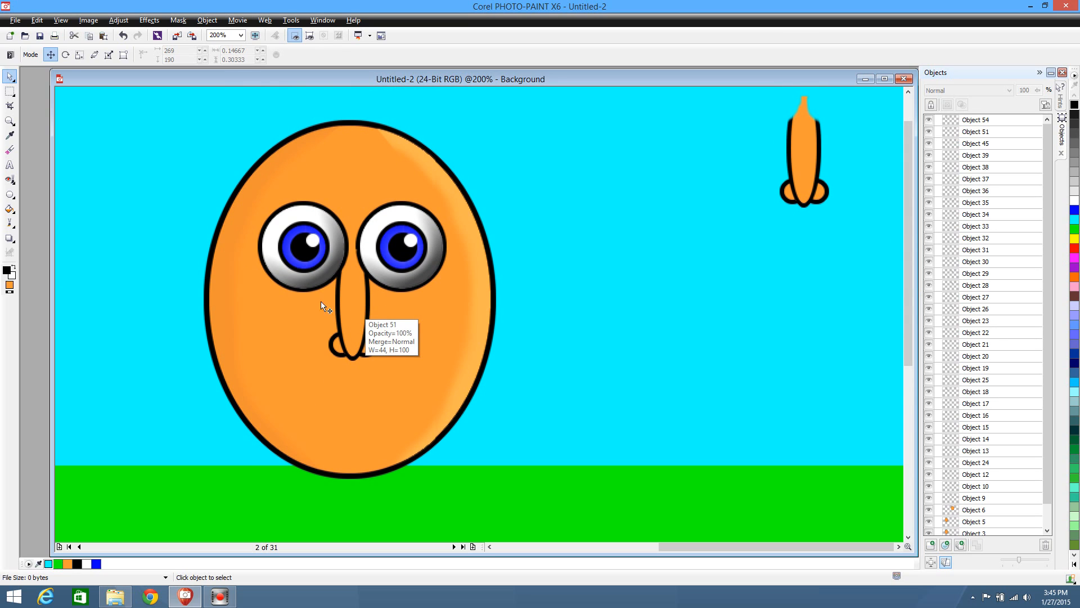
left_click(5, 93)
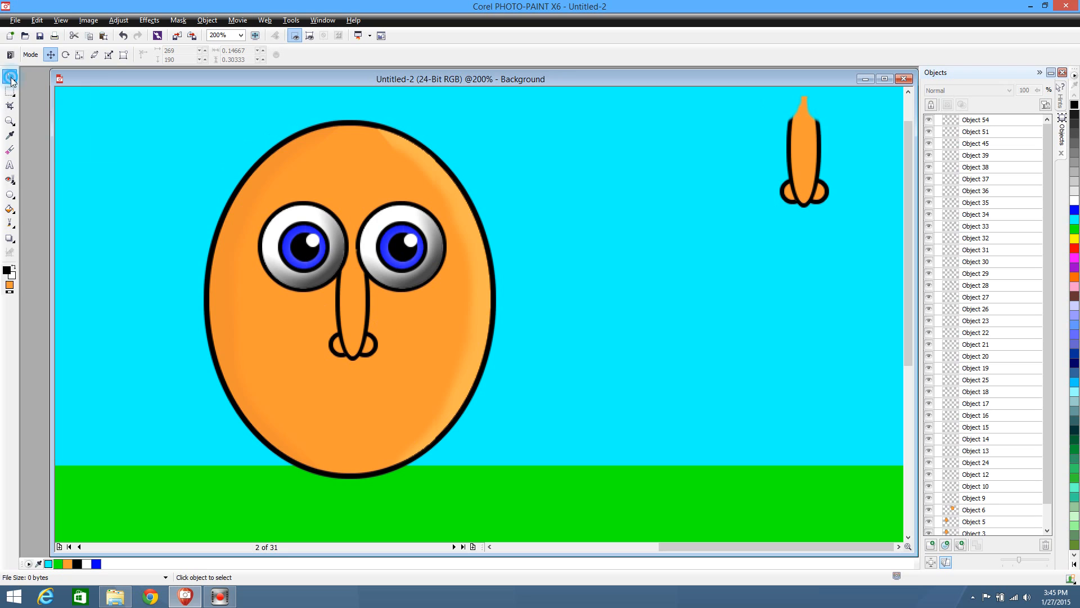
left_click(350, 309)
left_click(9, 90)
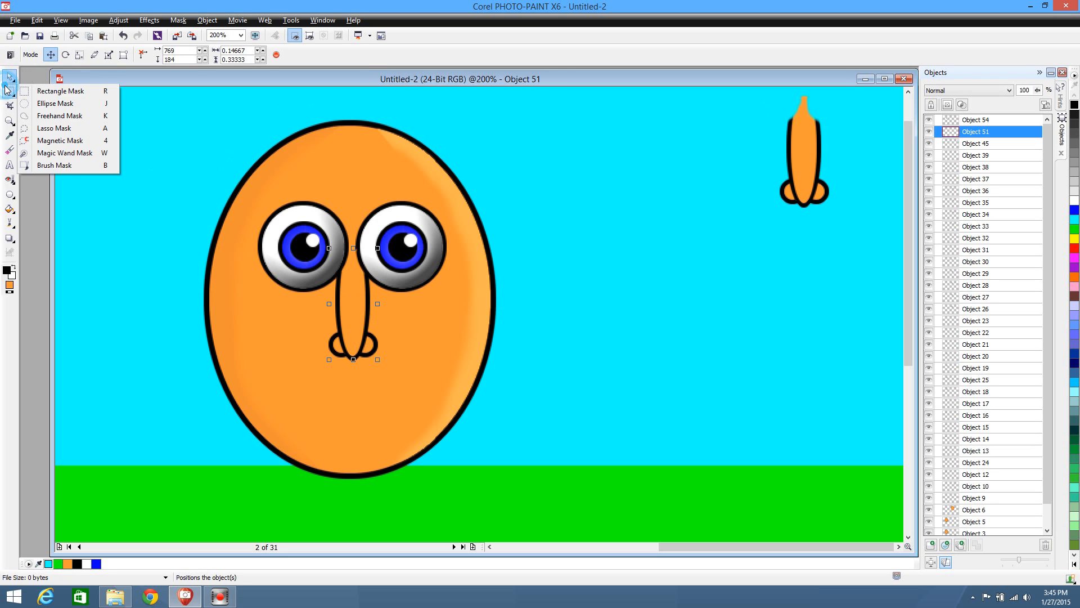
left_click(34, 155)
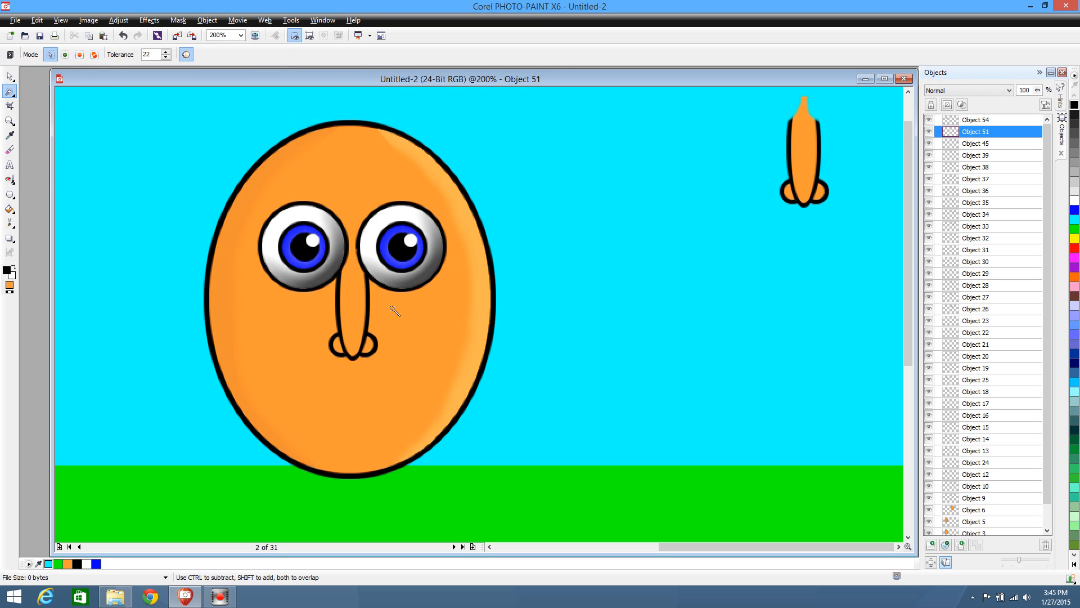
left_click(355, 327)
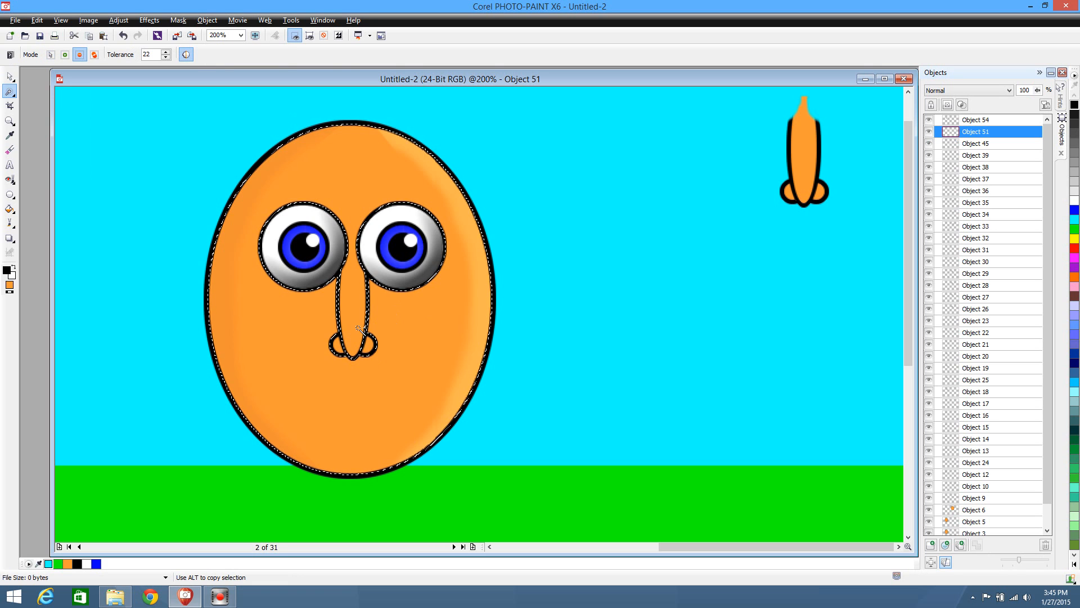
key("ctrl+c")
key("ctrl+v")
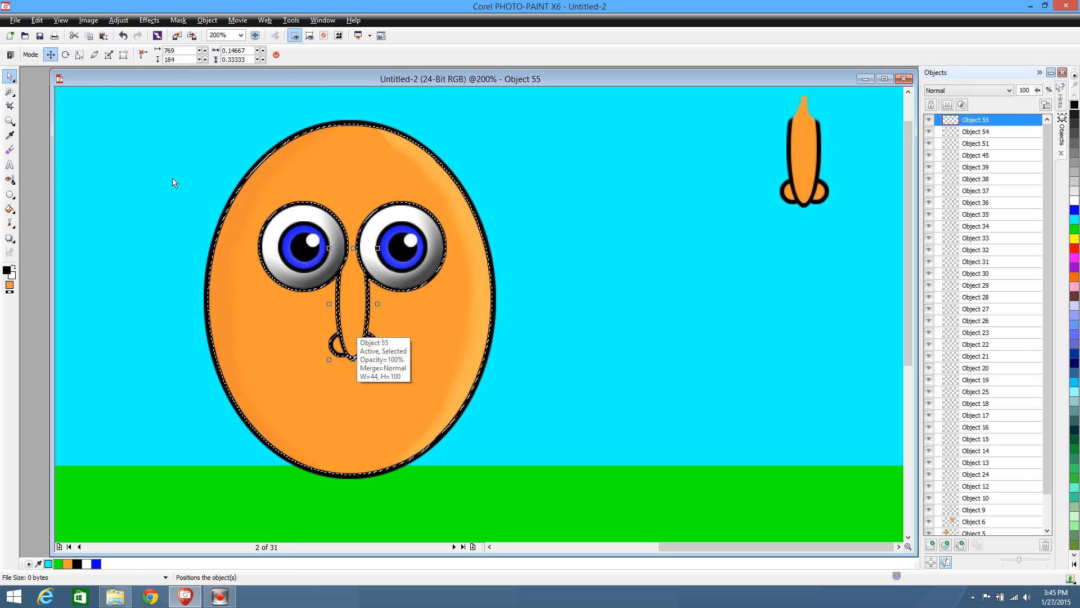
left_click(9, 90)
left_click(33, 101)
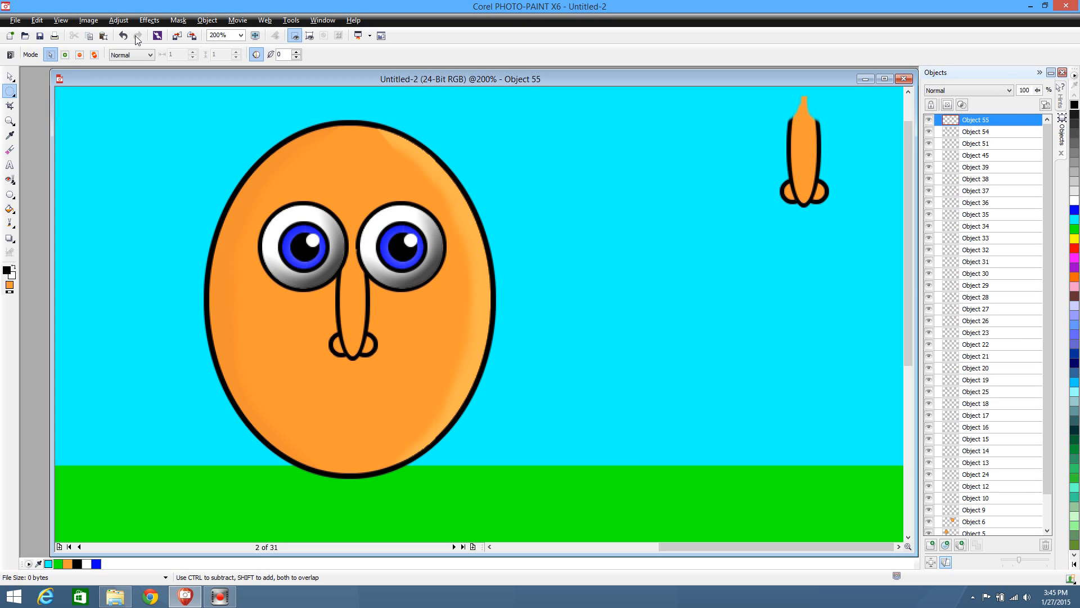
Try brightening the duplicated nose fill with a Brightness of 11 and discard the adjustment
left_click(118, 20)
left_click(152, 157)
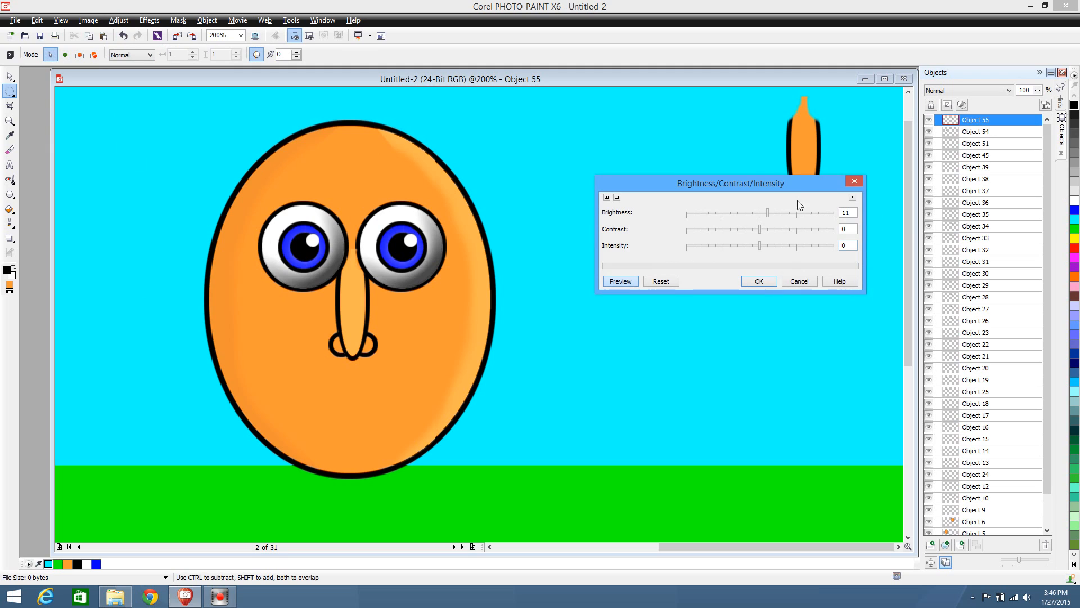
left_click_drag(798, 178, 803, 313)
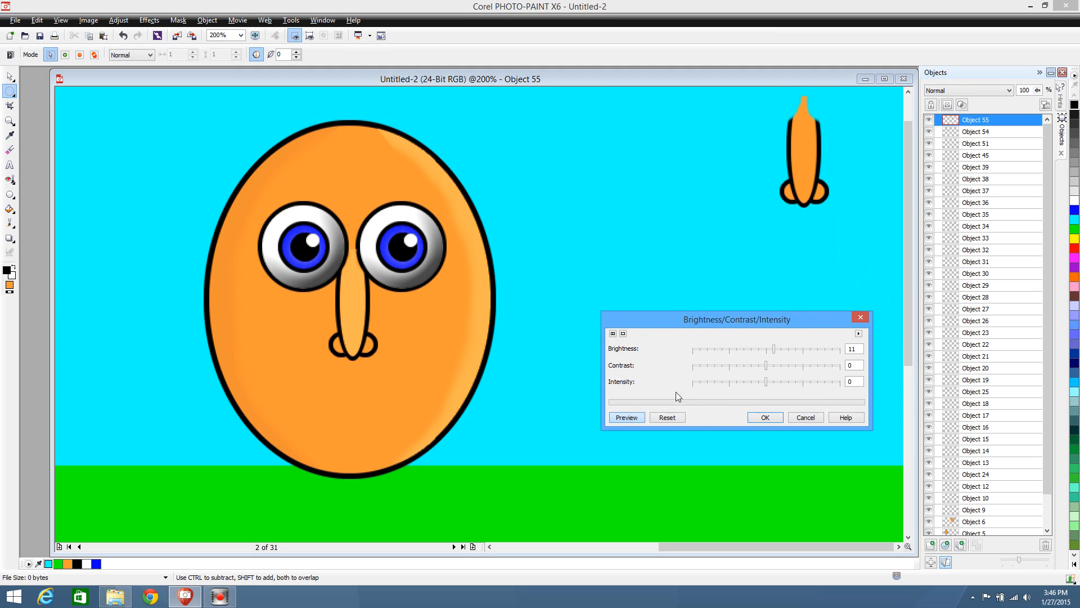
left_click(768, 350)
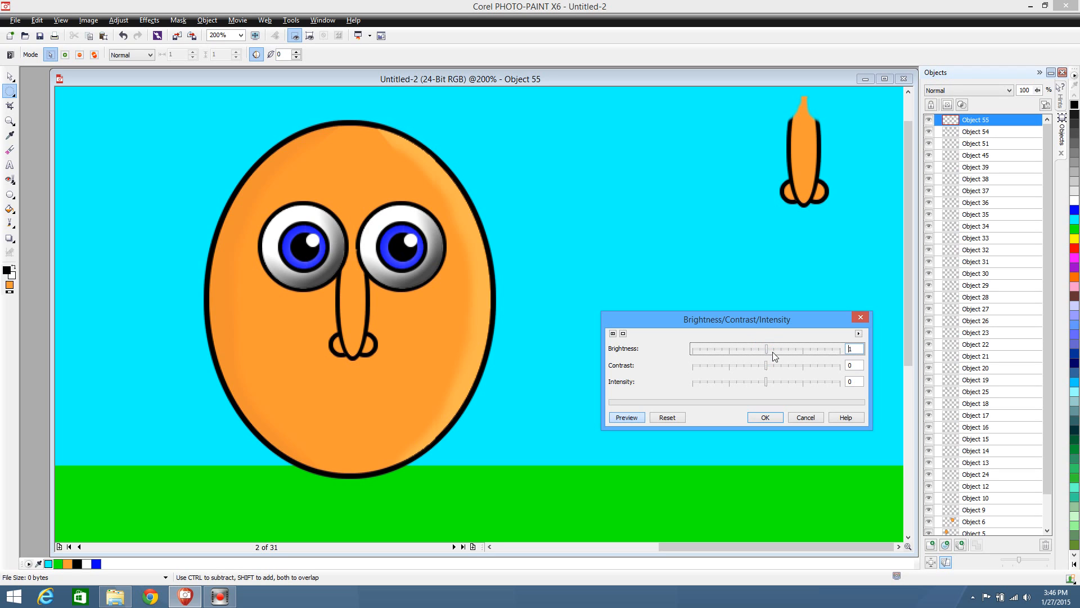
left_click(776, 350)
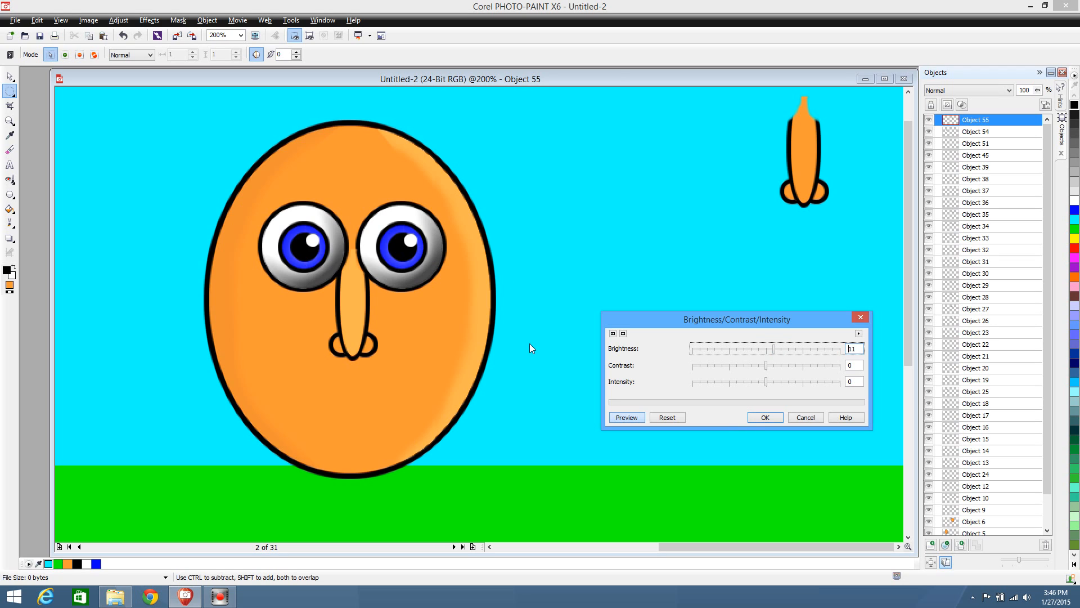
left_click(807, 417)
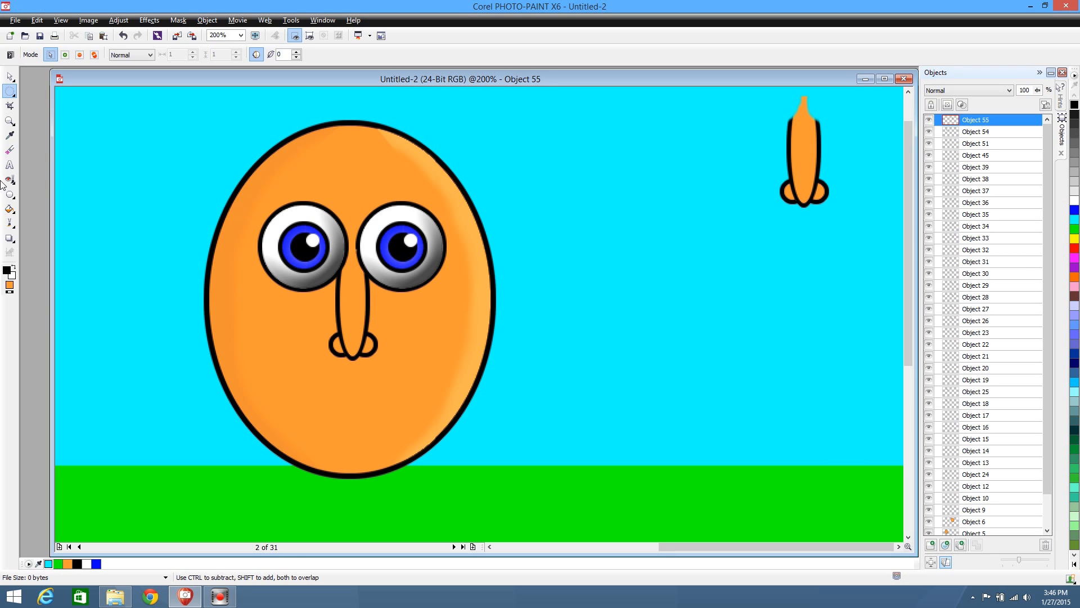
left_click(10, 135)
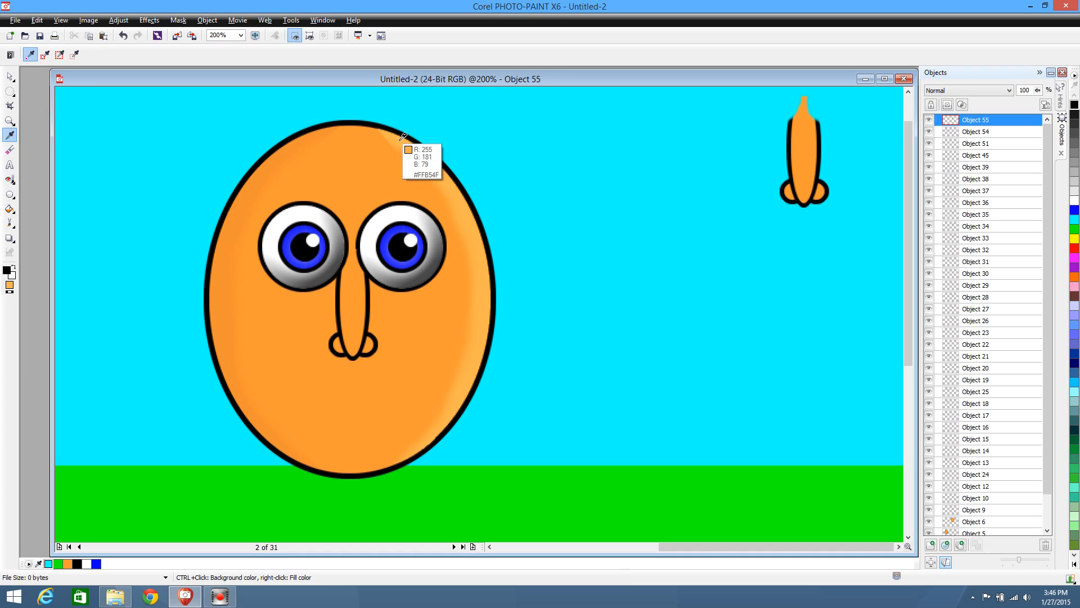
left_click(10, 209)
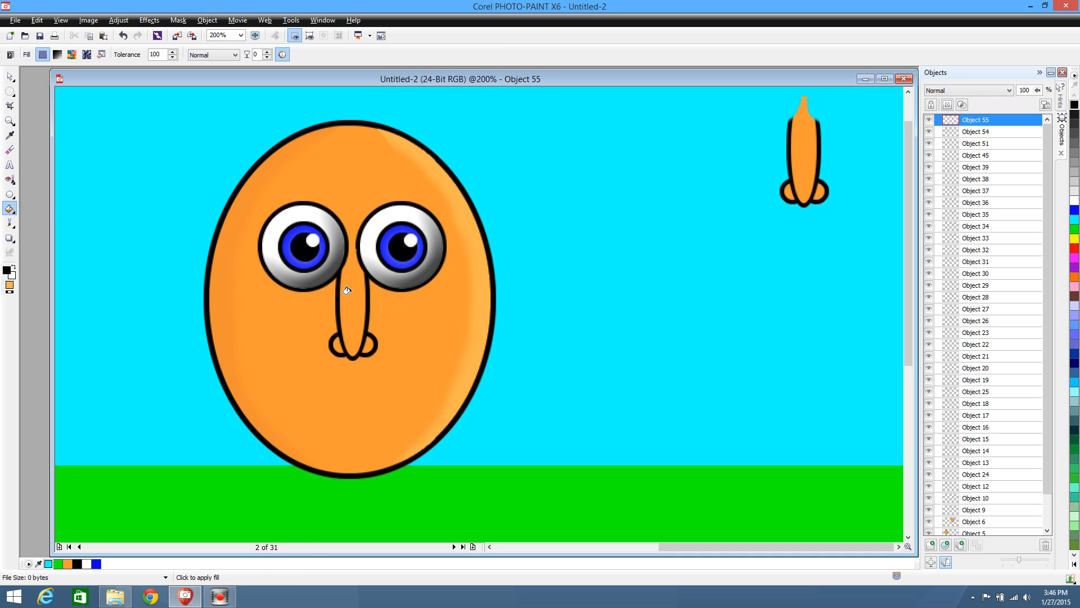
Fill the duplicated nose fill of the second character with the light orange colour
left_click(9, 76)
left_click(10, 209)
left_click(354, 304)
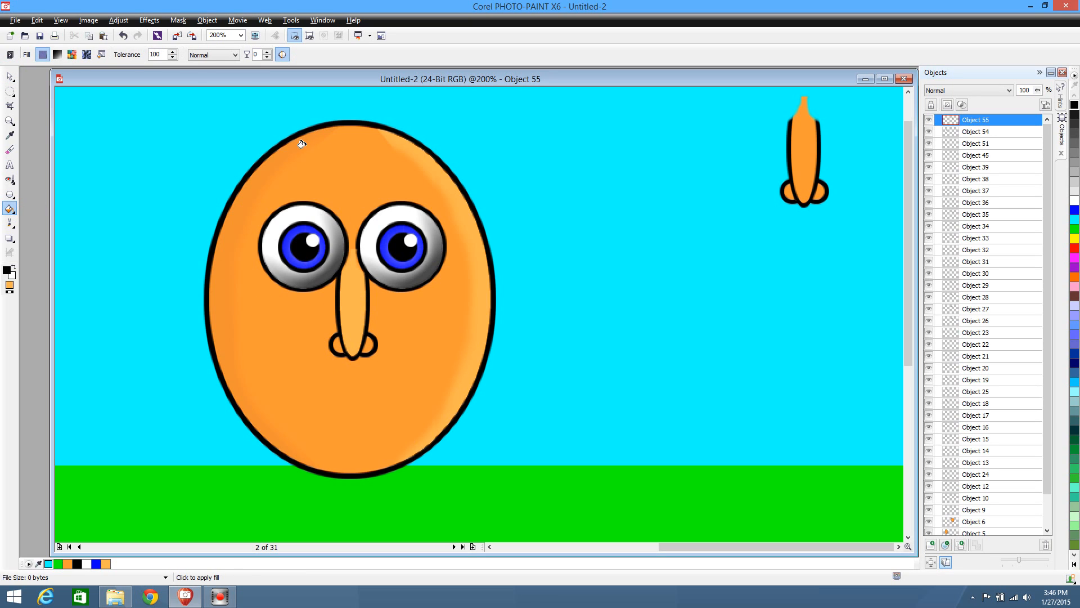
Cut away the left part of the light nose fill using an elliptical mask and soften the remaining highlight strip with the Eraser
left_click(9, 91)
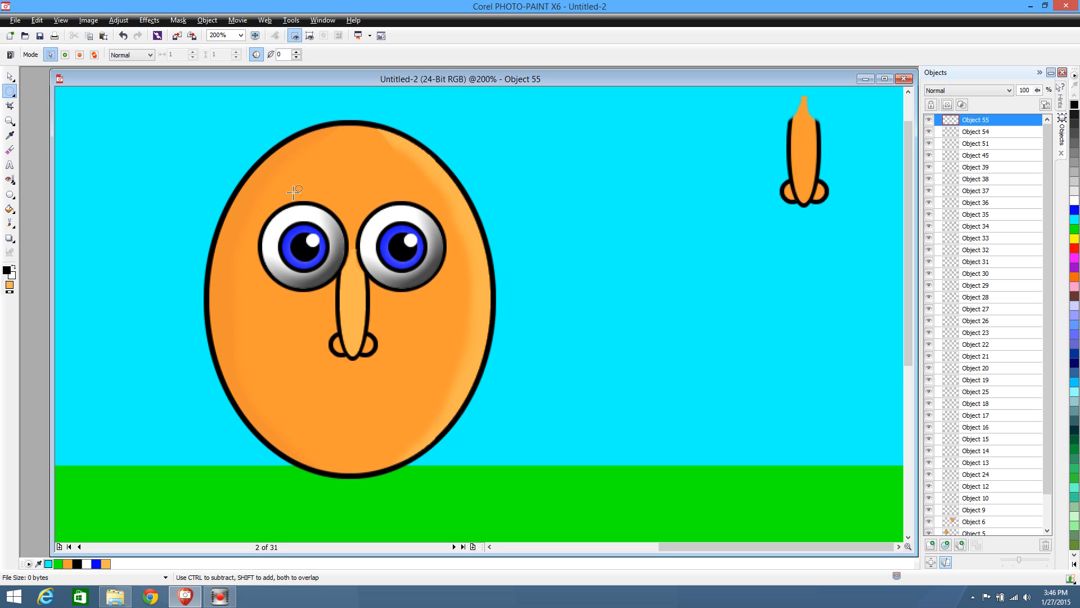
left_click_drag(292, 181, 356, 429)
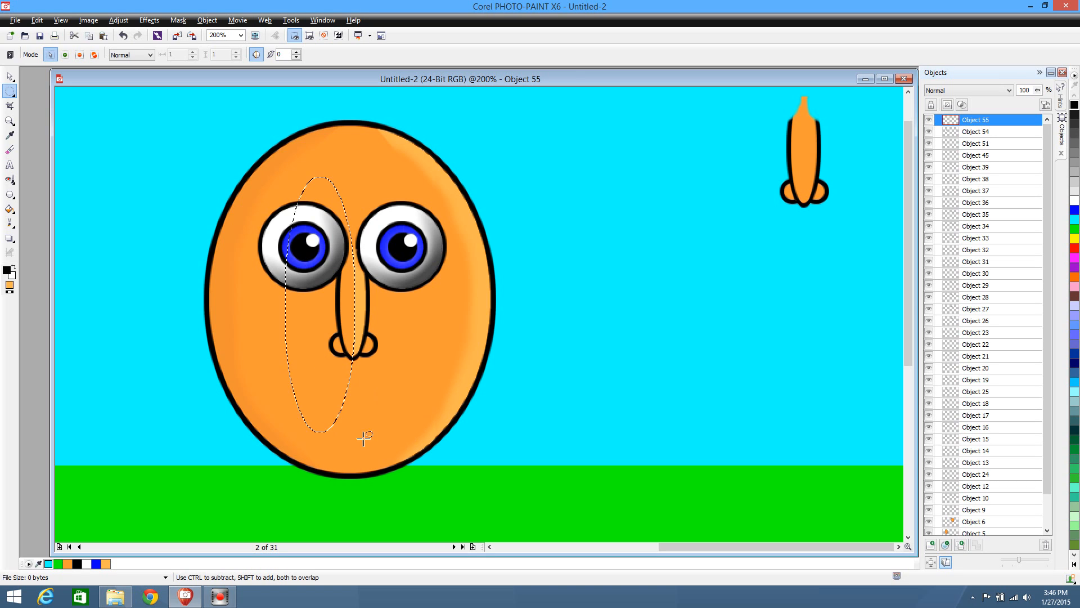
left_click(489, 432)
left_click(10, 149)
mouse_move(347, 248)
left_mouse_down()
mouse_move(346, 356)
mouse_move(348, 254)
mouse_move(347, 339)
left_mouse_up()
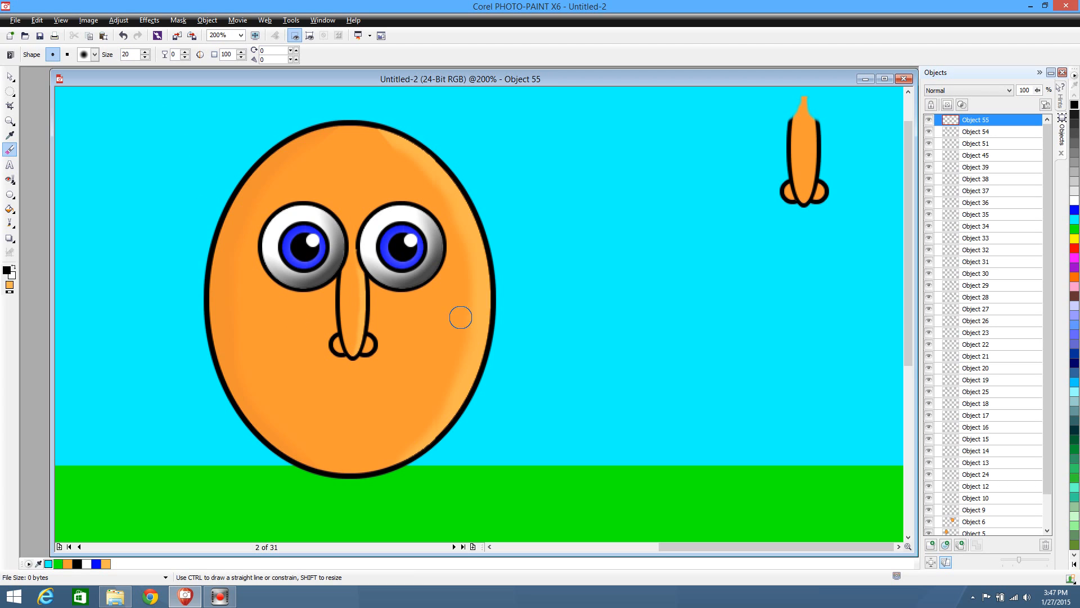
Paste another copy of the plain orange nose fill over the second character's nose
left_click(10, 75)
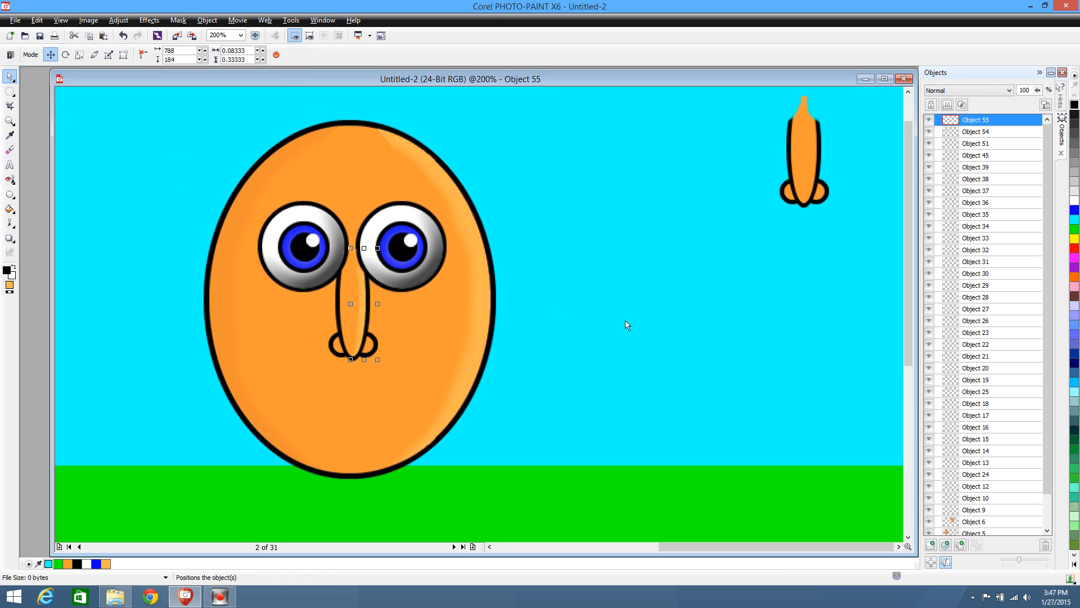
key("ctrl+v")
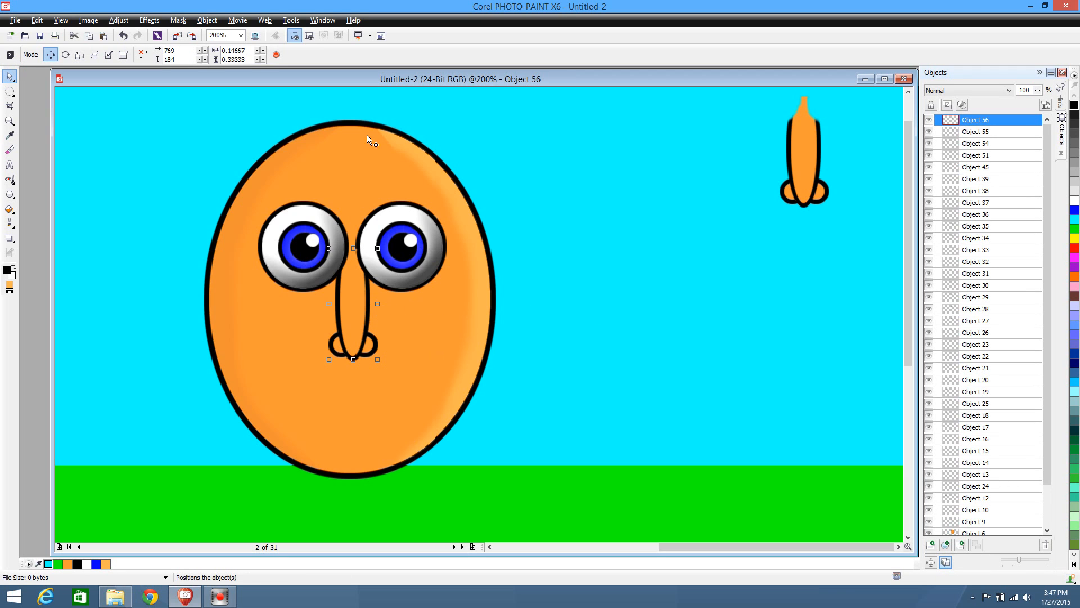
Try the Brightness/Contrast/Intensity adjustment on the pasted nose fill with Brightness set to 0, and undo it
left_click(118, 21)
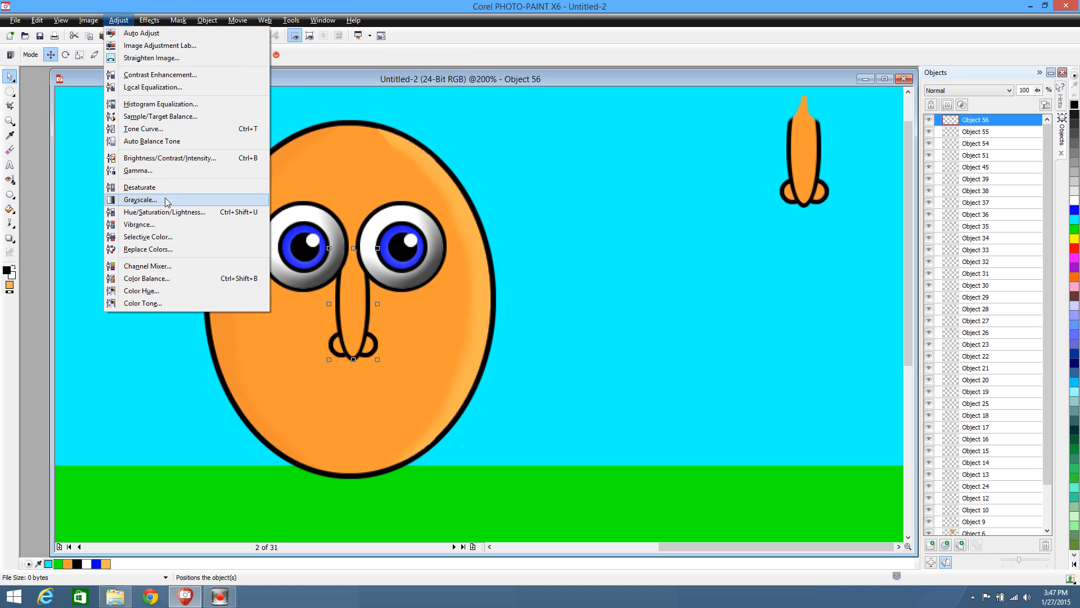
left_click(145, 160)
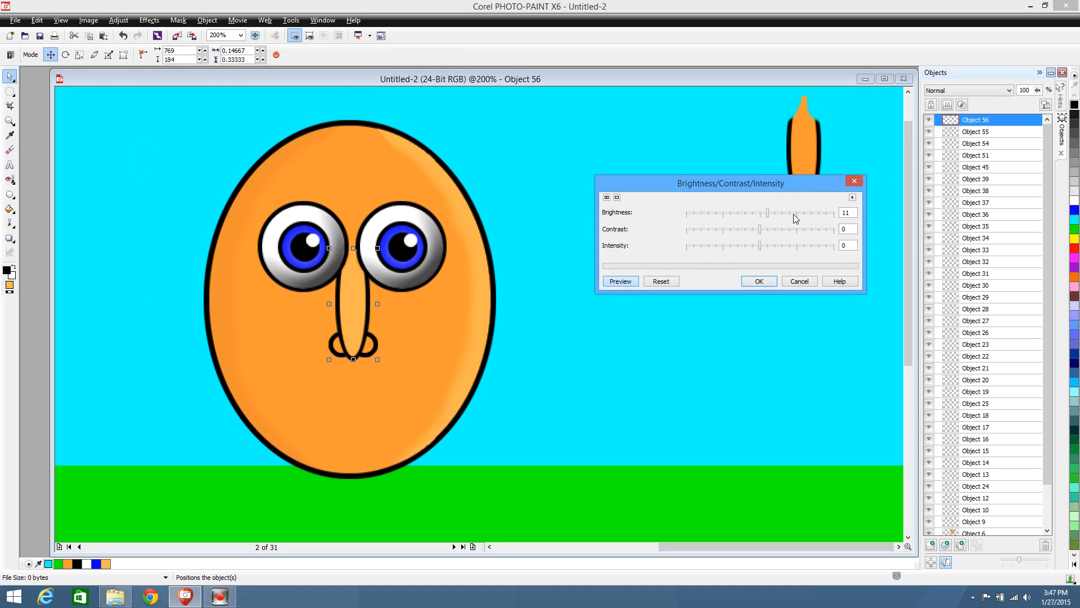
left_click(760, 214)
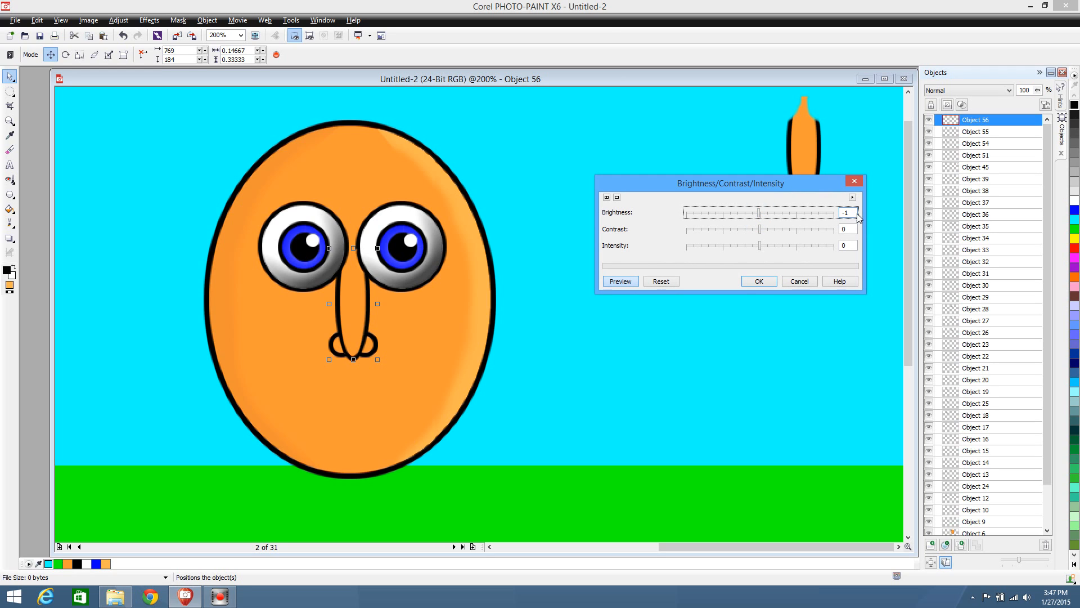
double_click(855, 213)
type("0")
key("Return")
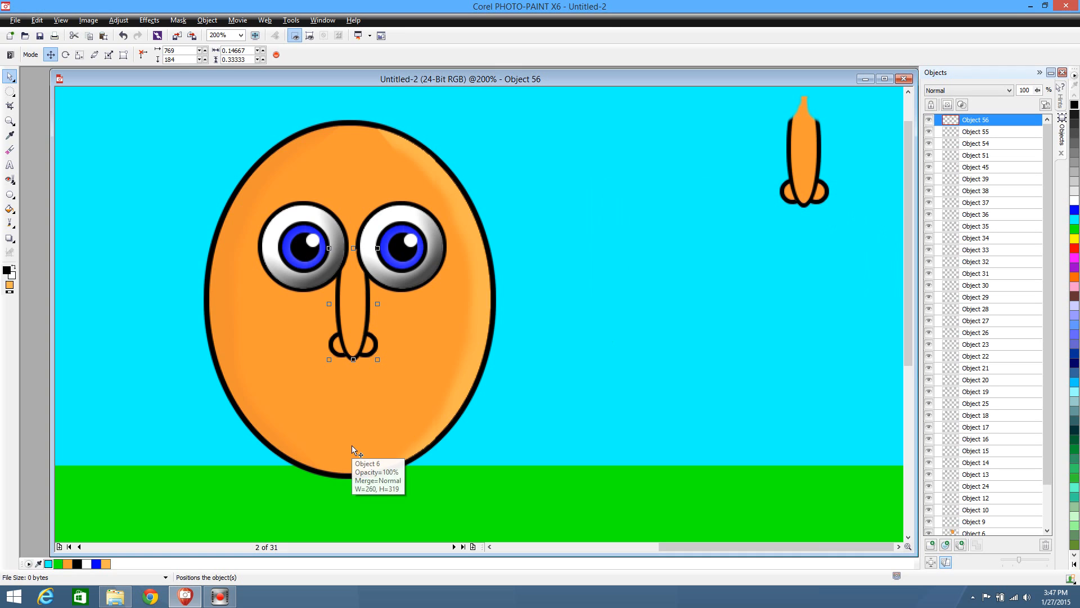
key("ctrl+z")
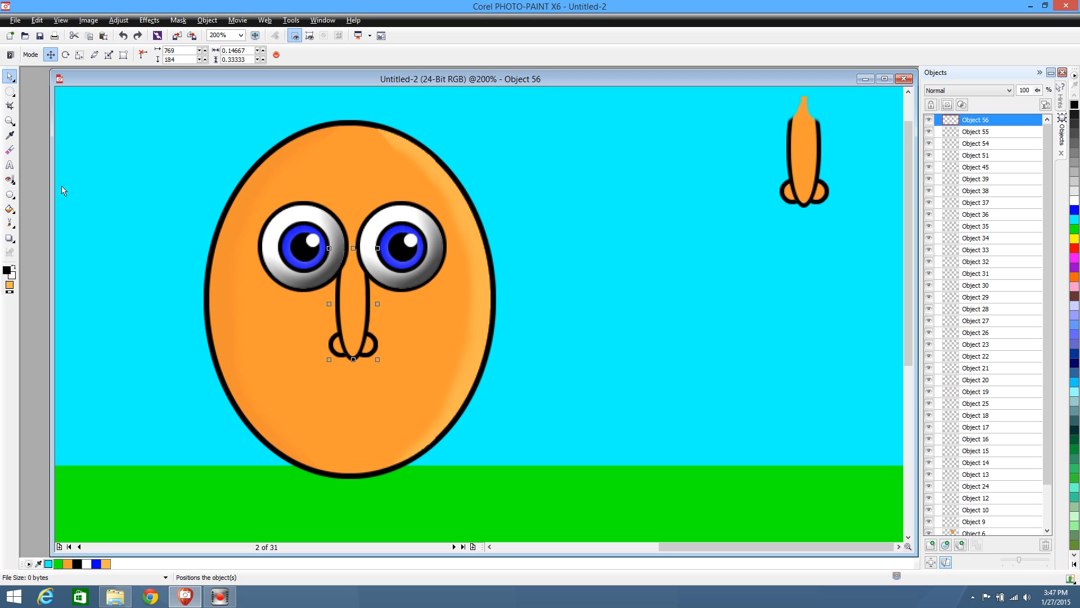
Try darkening the pasted nose fill with an Intensity of -9 and discard the adjustment
left_click(117, 19)
left_click(152, 159)
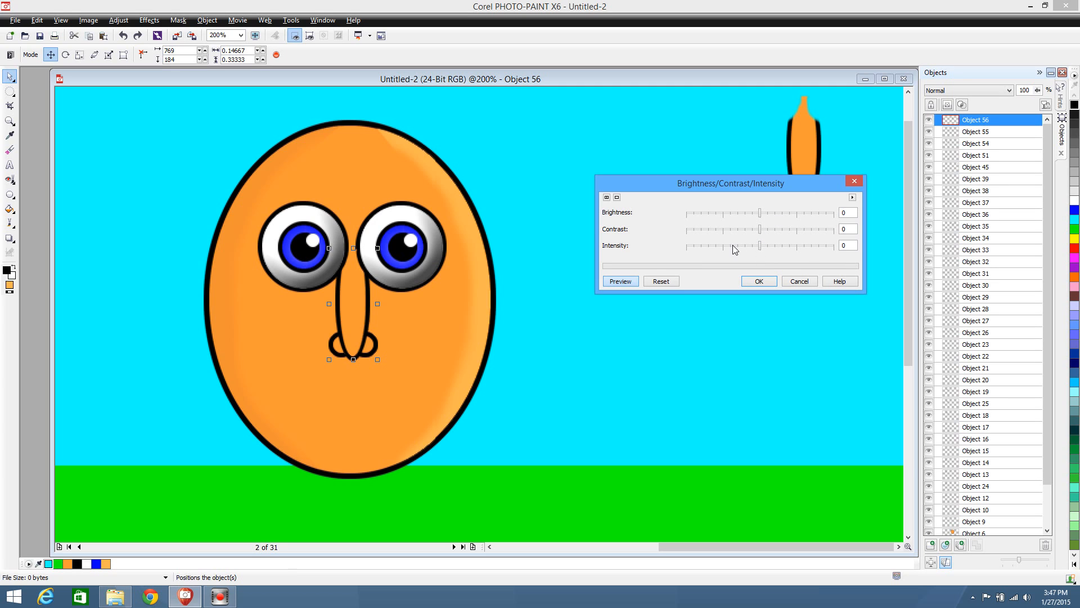
left_click(755, 247)
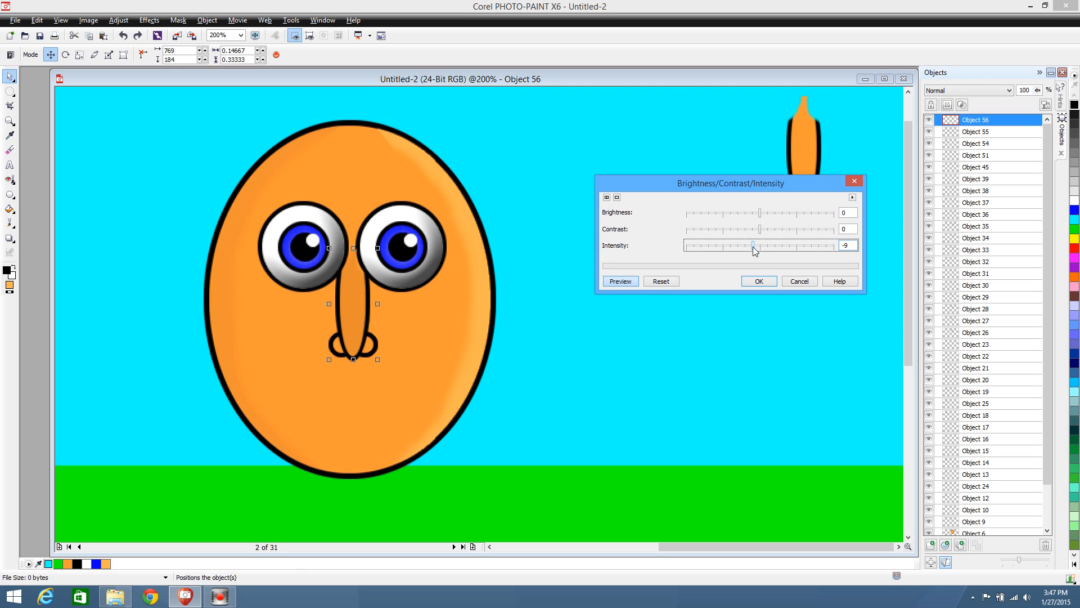
left_click(802, 284)
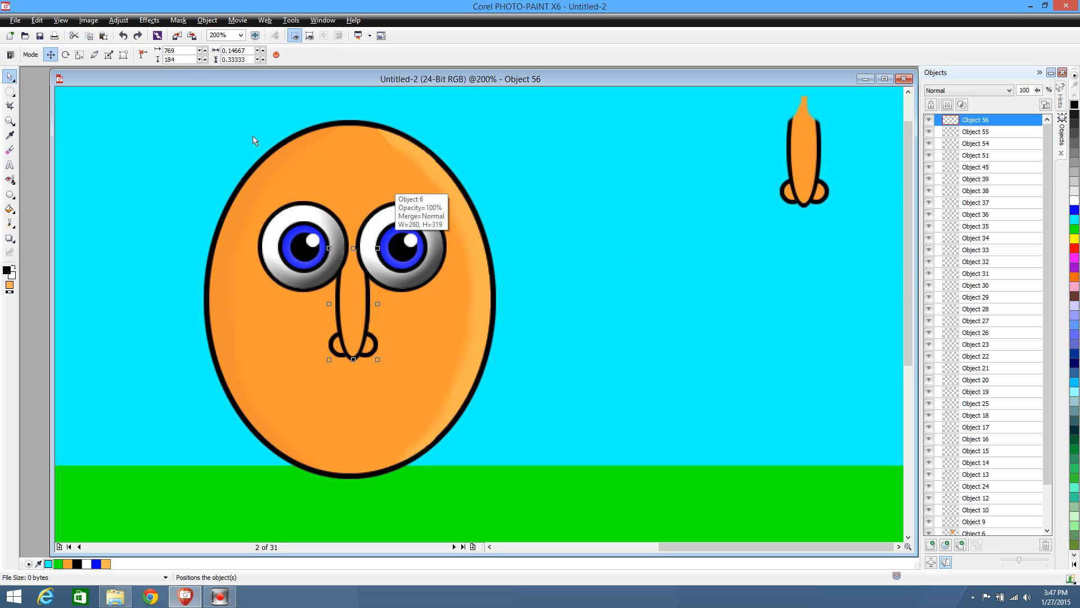
Sample the darker orange (#F09132) from the left edge of the second character's face and fill the pasted nose copy with it
left_click(9, 135)
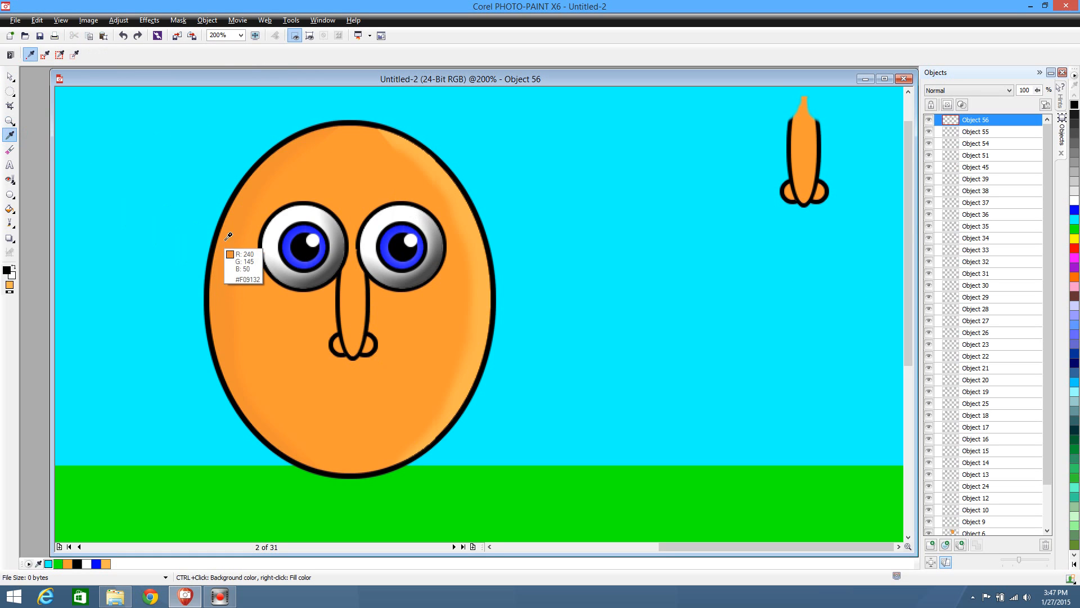
right_click(262, 173)
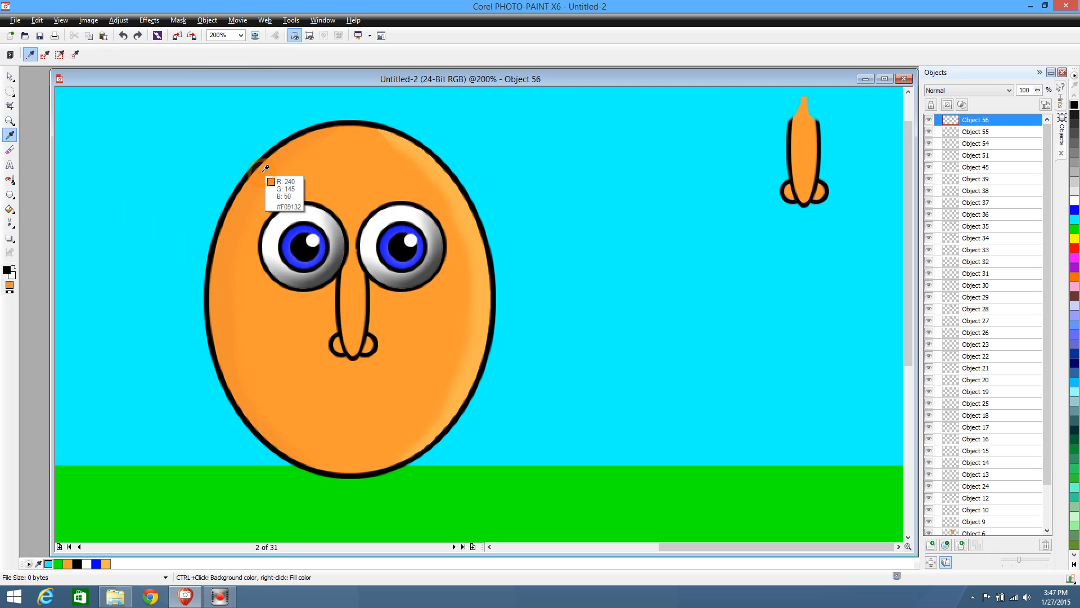
left_click(9, 209)
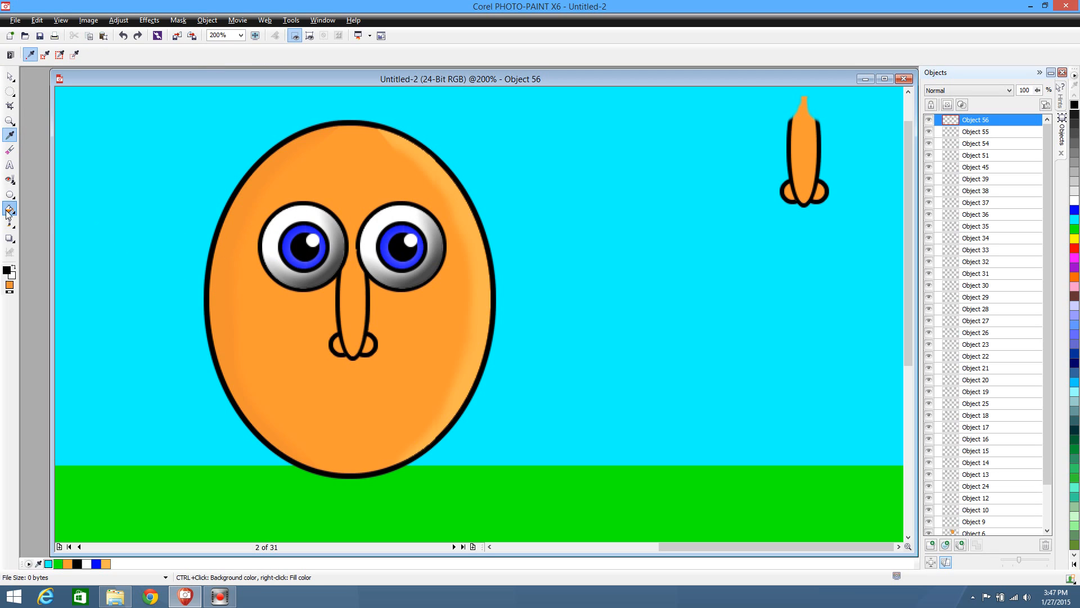
left_click(353, 313)
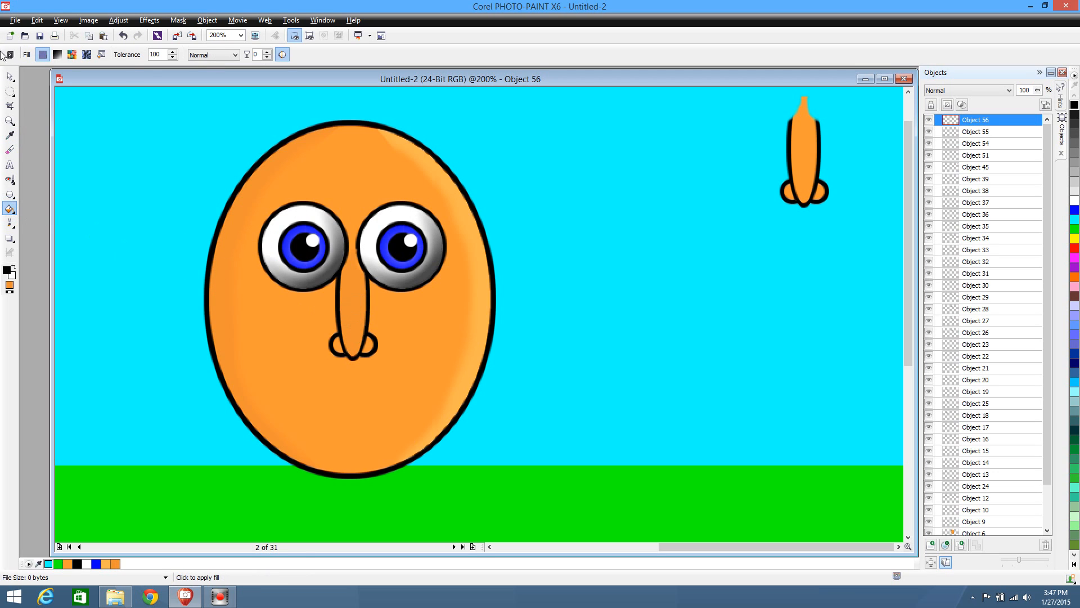
Cut away the right part of the darker nose fill using an elliptical mask and soften the shadow's edge with the Eraser
left_click(10, 90)
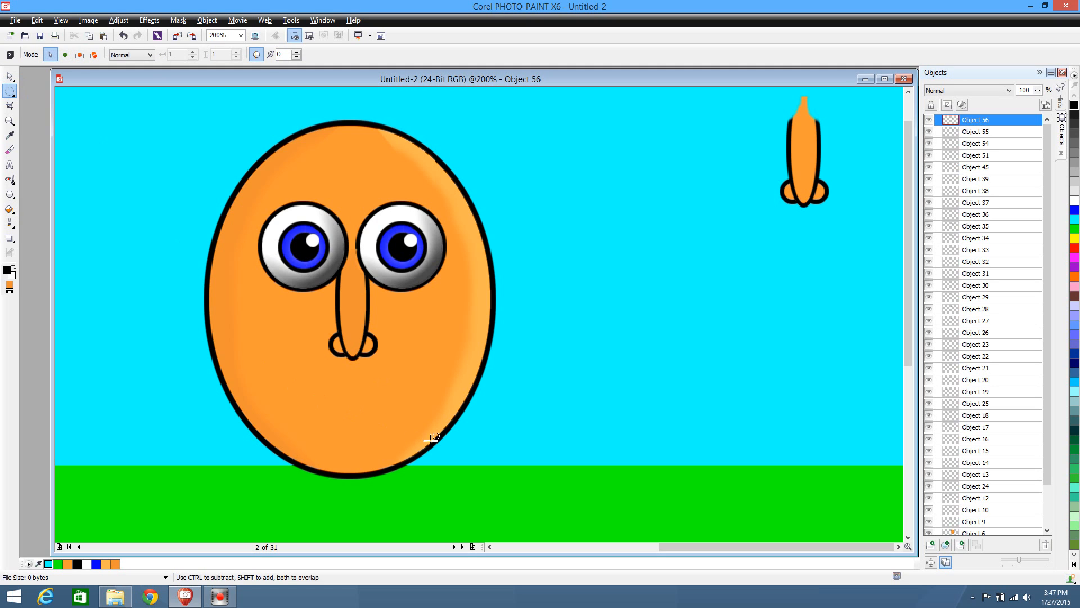
left_click_drag(448, 444, 349, 158)
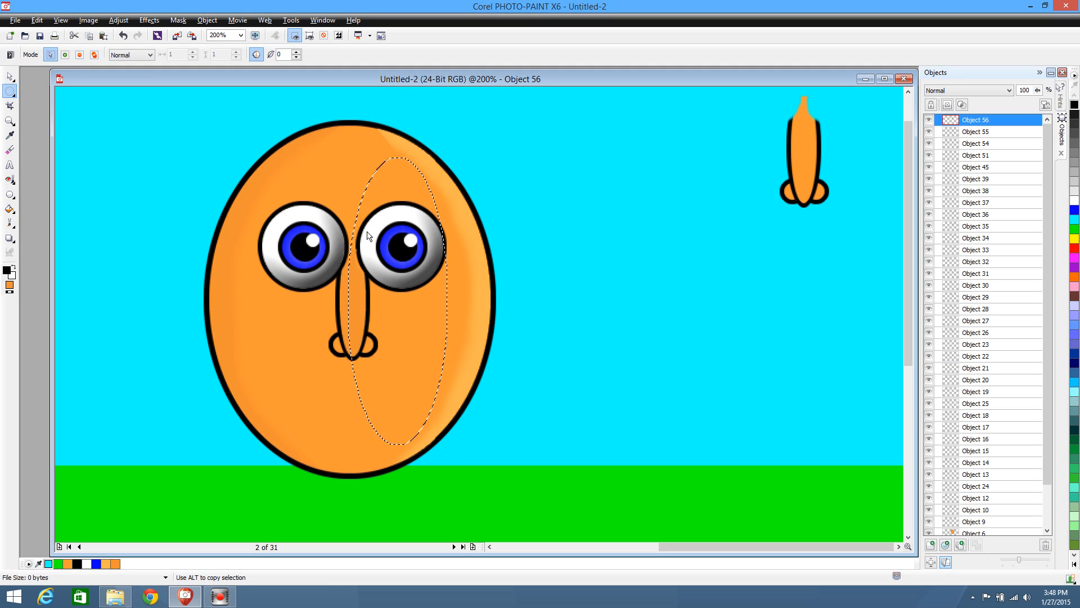
left_click(524, 410)
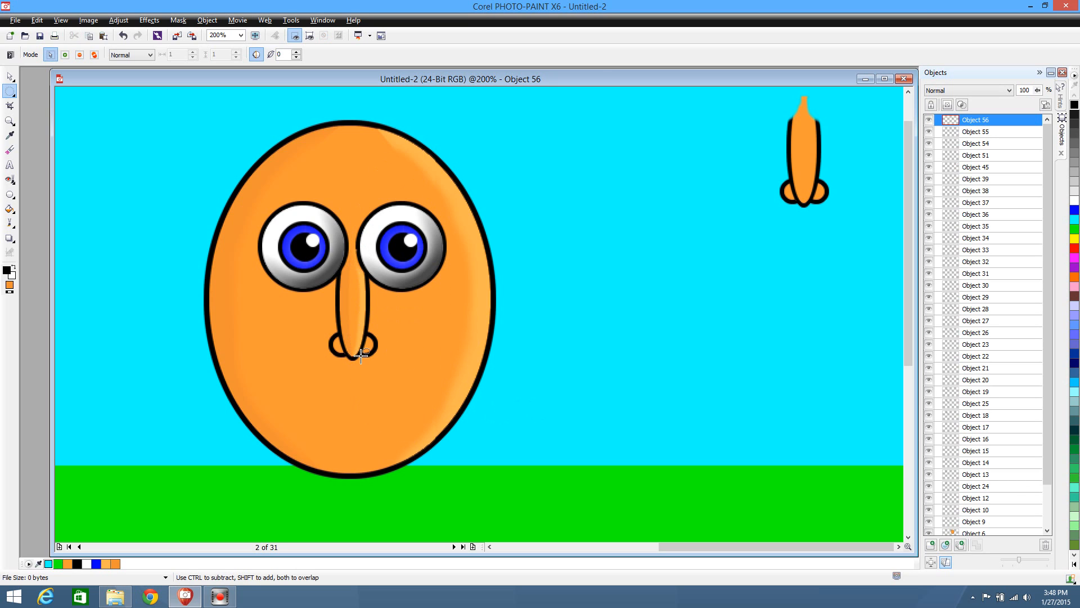
left_click(12, 151)
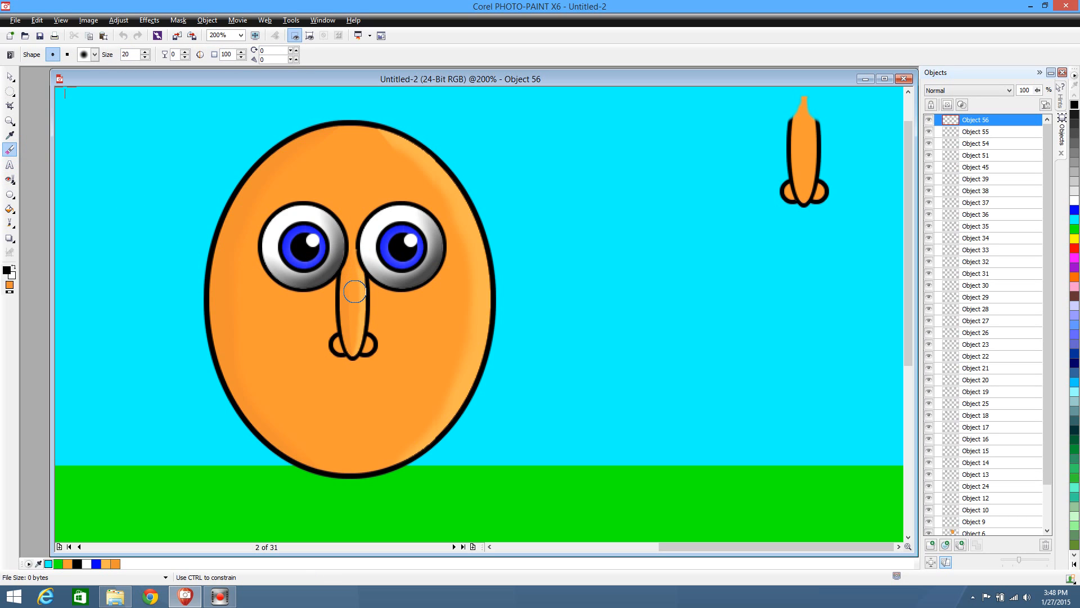
left_click_drag(355, 329, 371, 359)
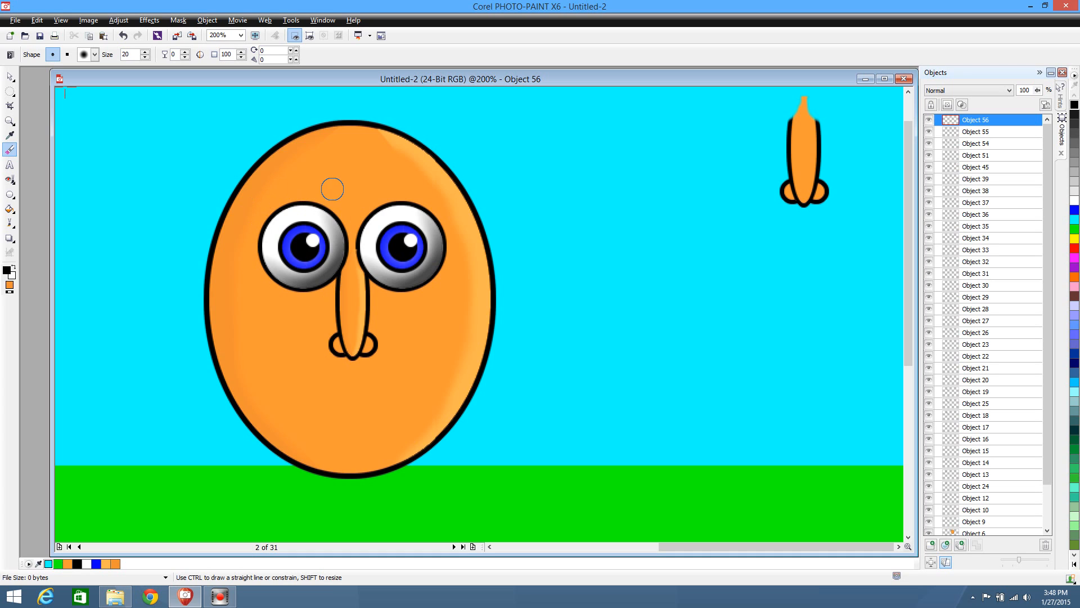
Select all pieces of the second character's left eye, duplicate them and place the copy in the sky beside the spare nose
left_click(10, 77)
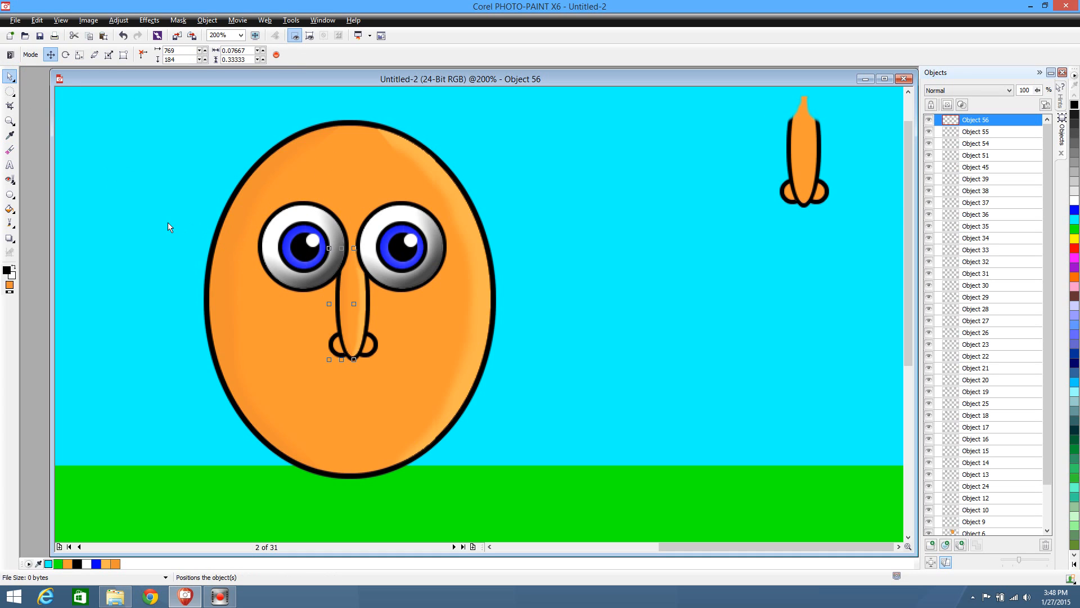
left_click(315, 241)
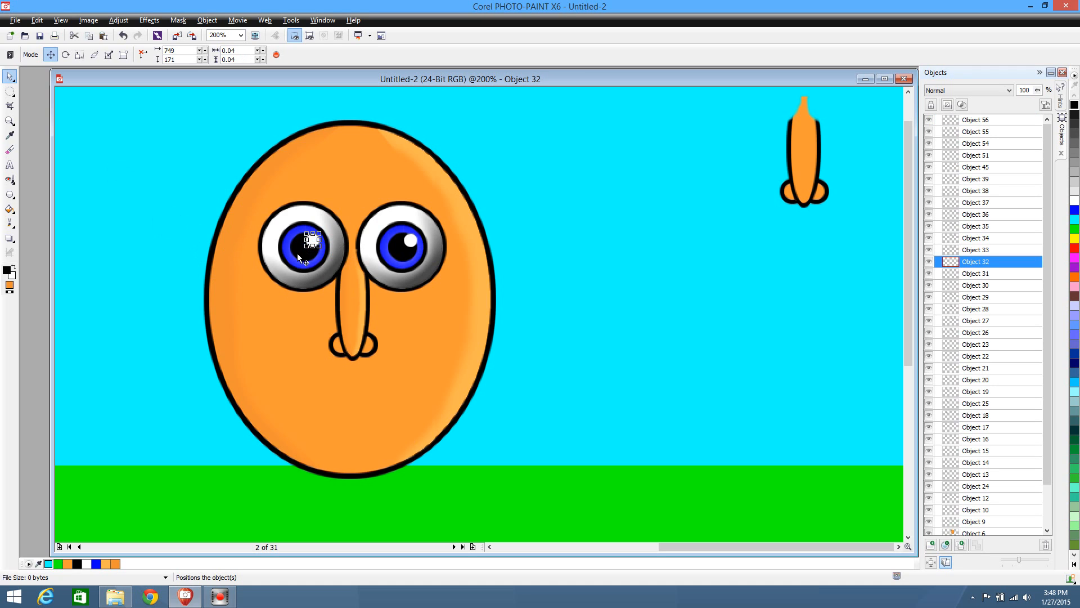
left_click(298, 252)
left_click(286, 253)
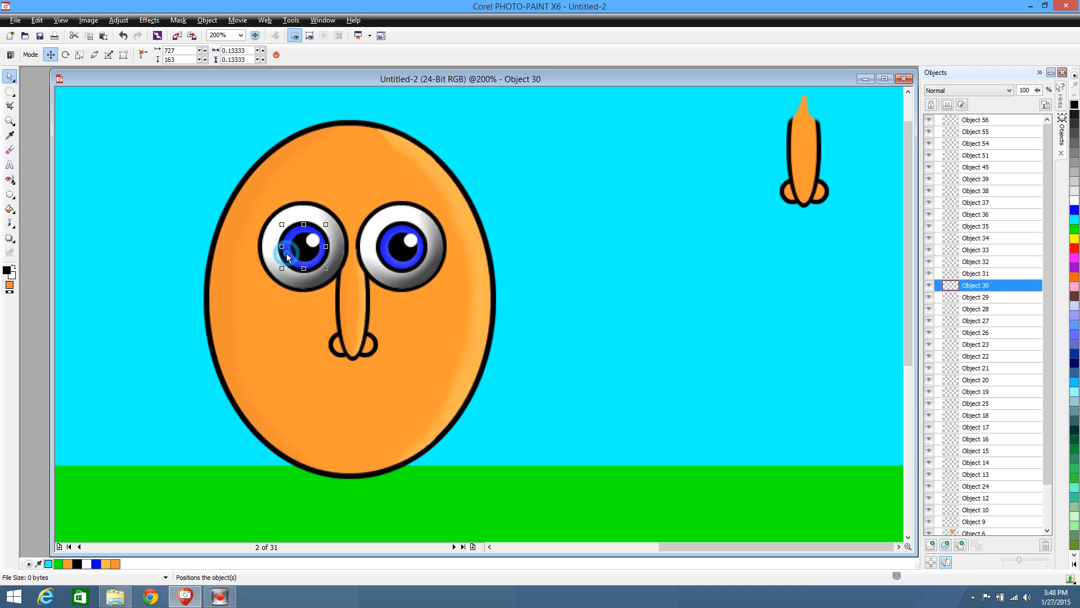
left_click(285, 269)
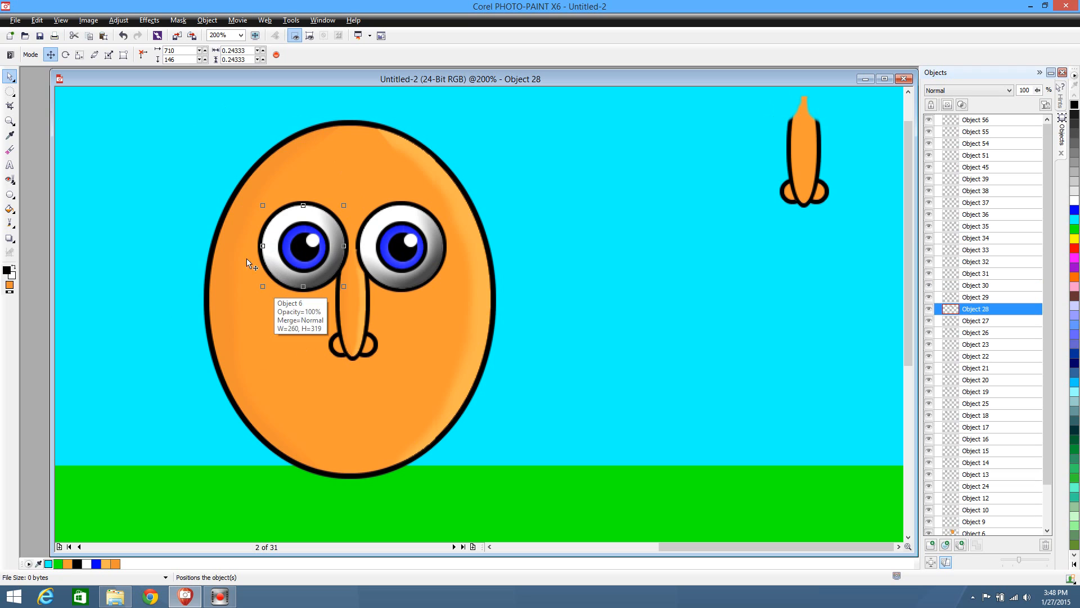
left_click_drag(142, 184, 352, 297)
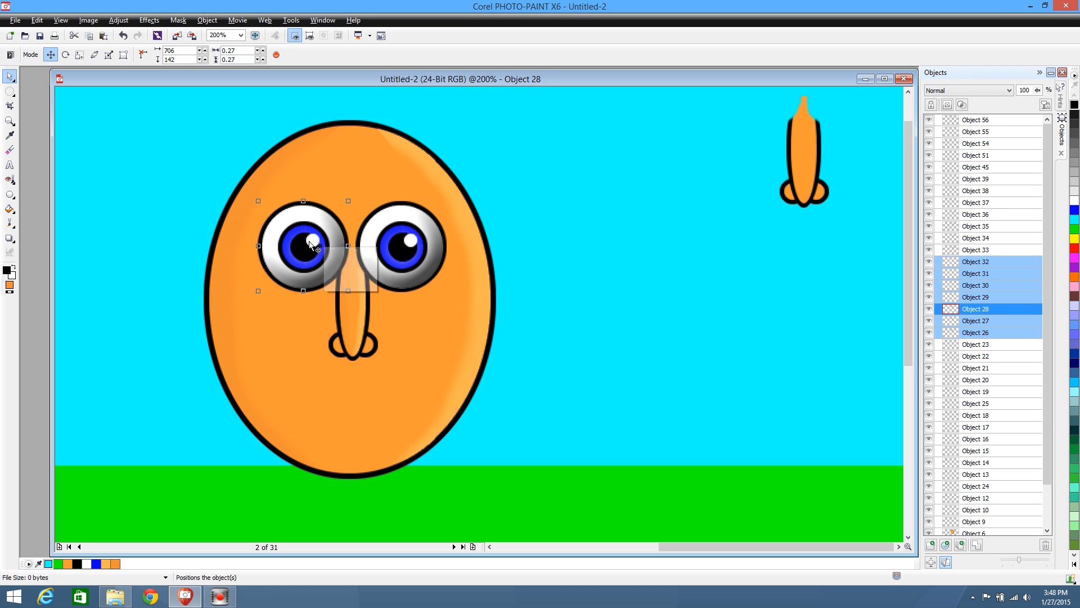
key("ctrl+d")
left_click_drag(313, 248, 729, 147)
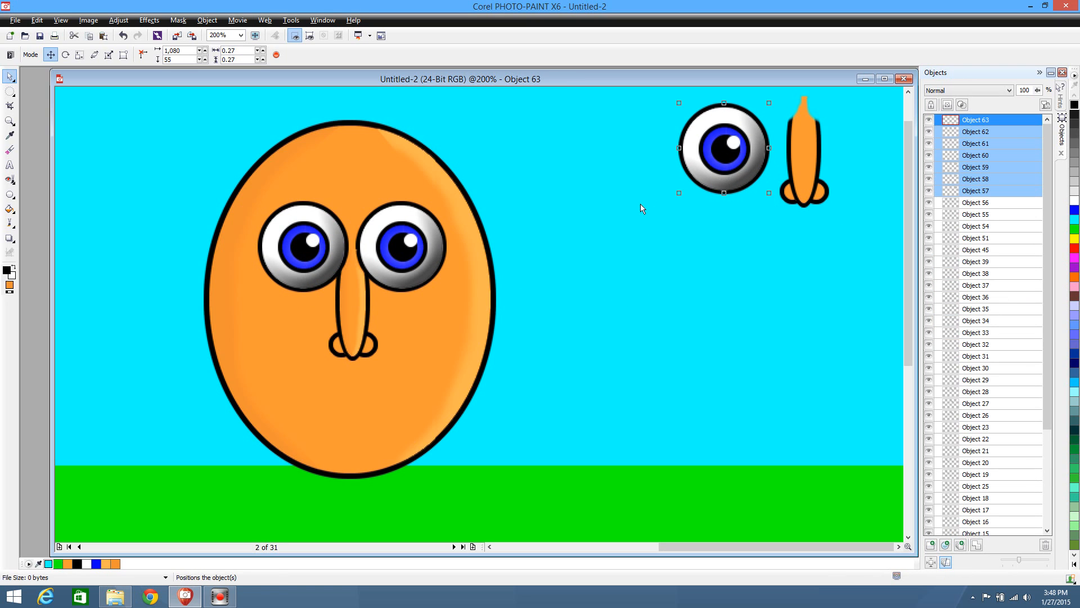
Combine the pieces of the second character's left eye into one object, and those of its right eye into another
left_click_drag(113, 179, 352, 298)
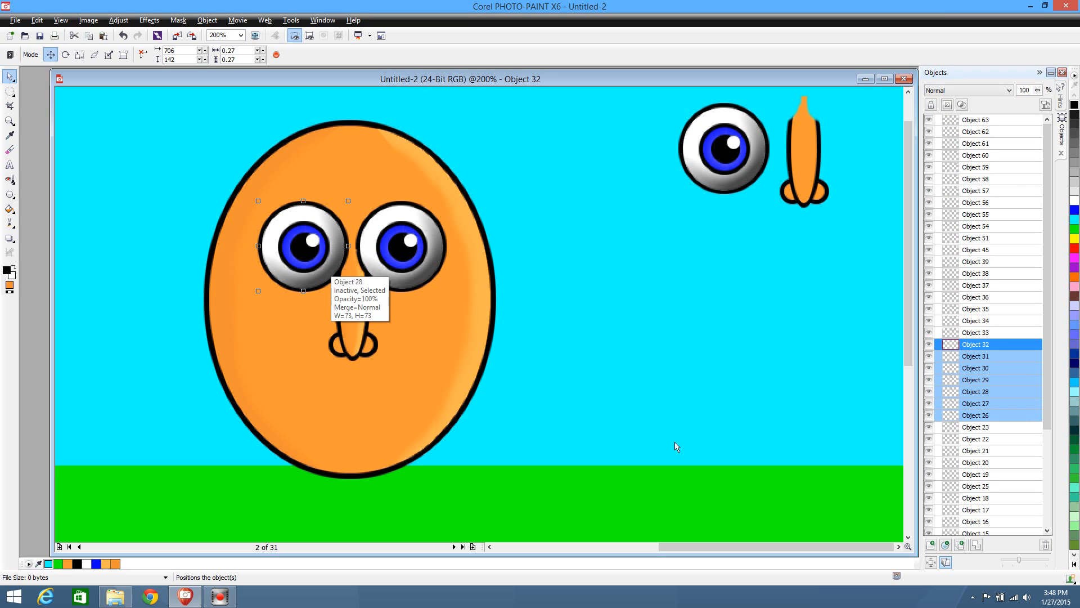
left_click(977, 545)
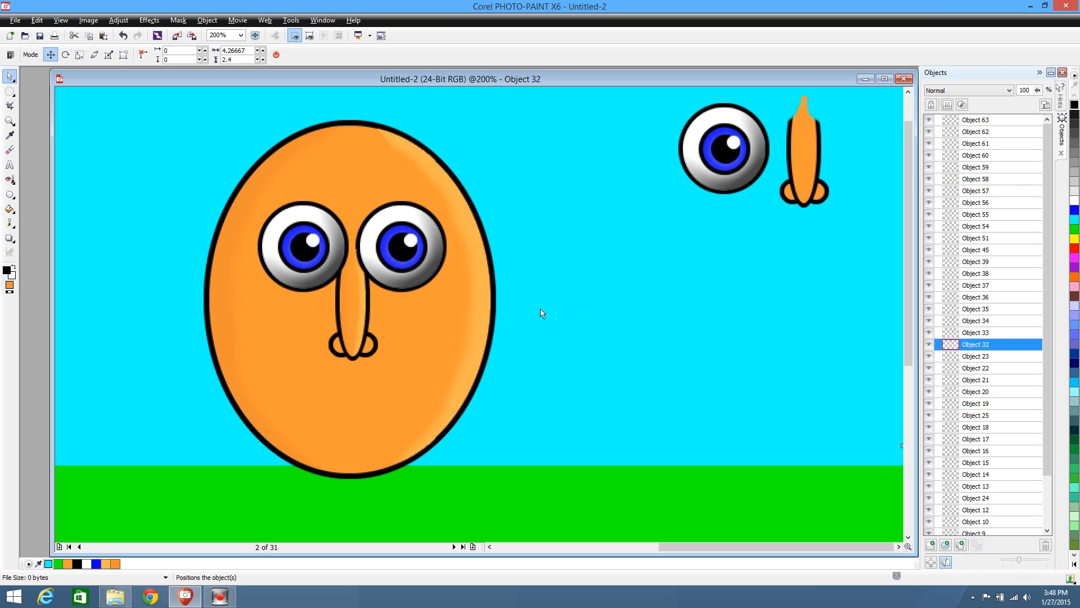
left_click_drag(557, 183, 355, 297)
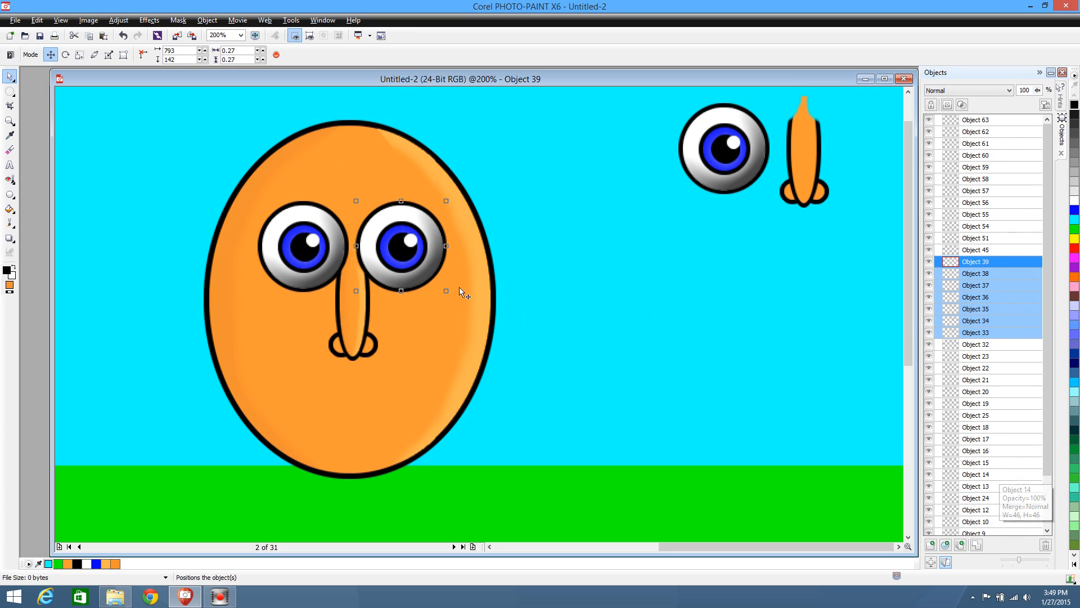
left_click(978, 545)
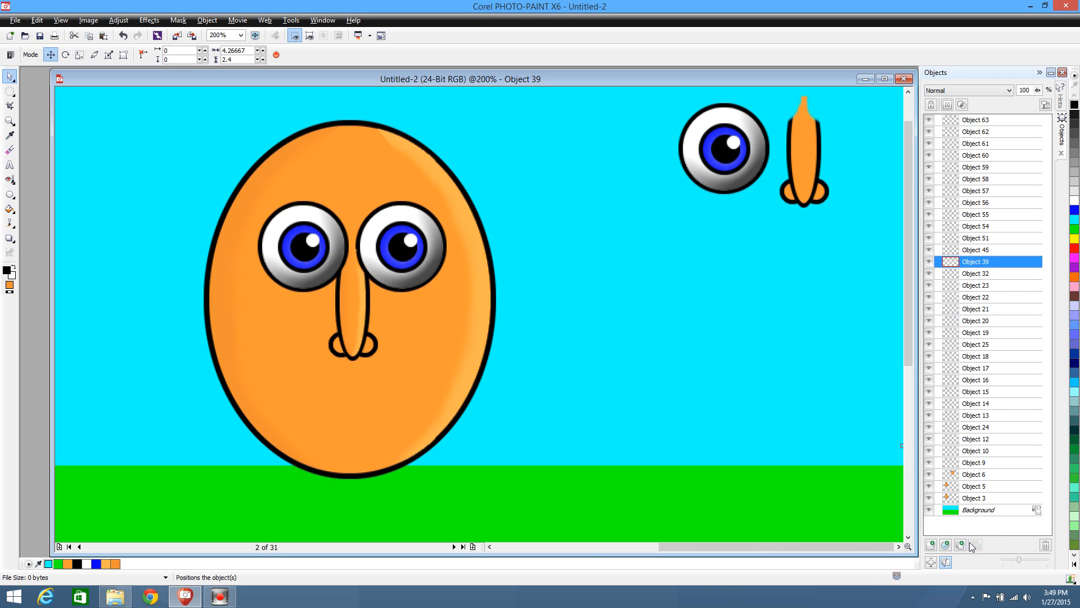
Combine all pieces of the first character's left eye into one object
left_click_drag(682, 546, 482, 546)
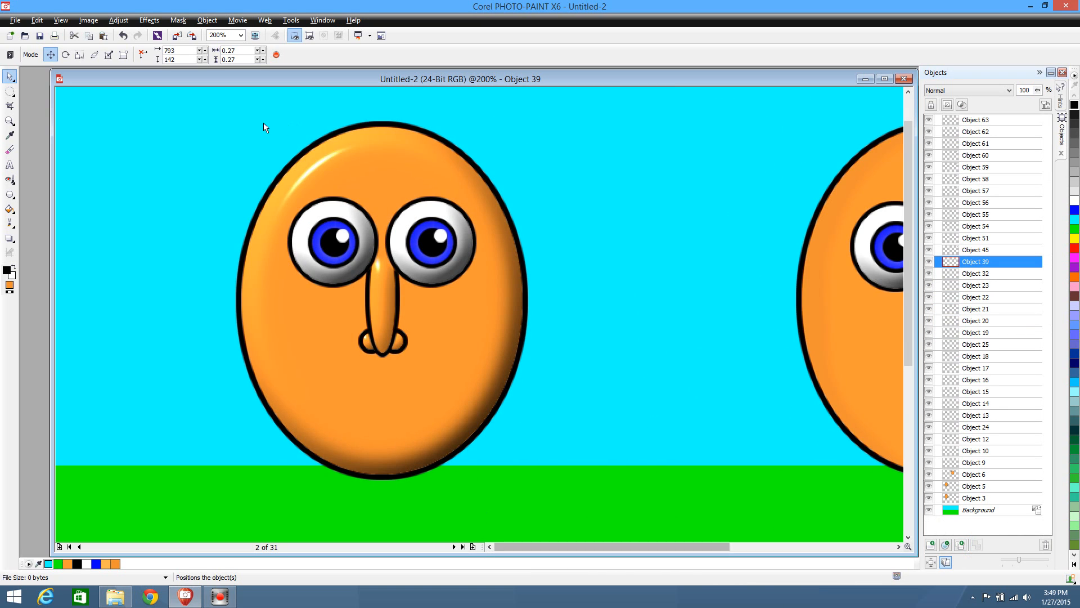
left_click_drag(184, 168, 382, 300)
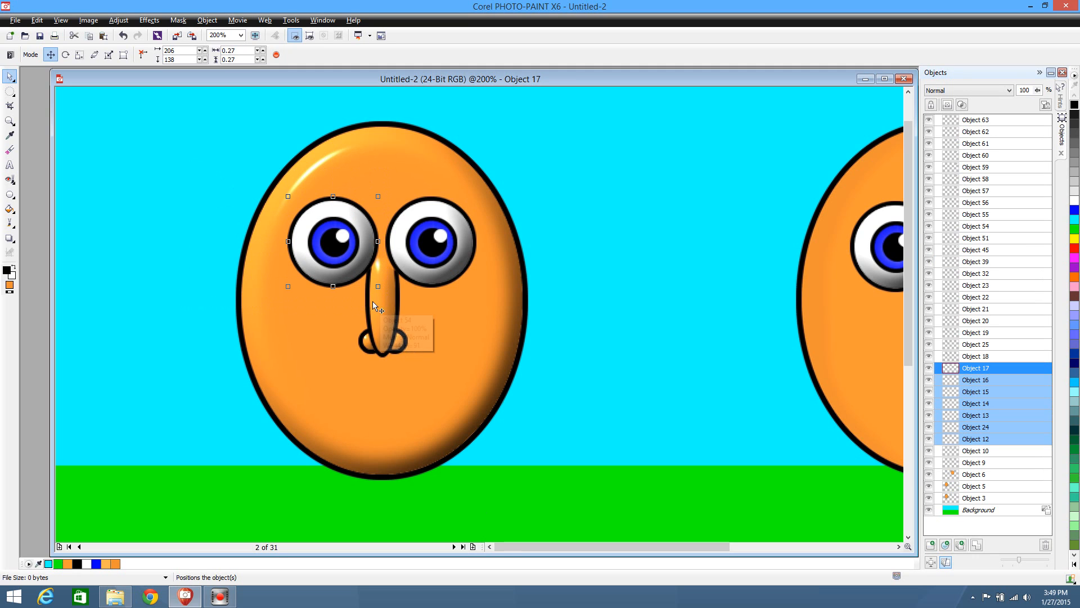
left_click(976, 545)
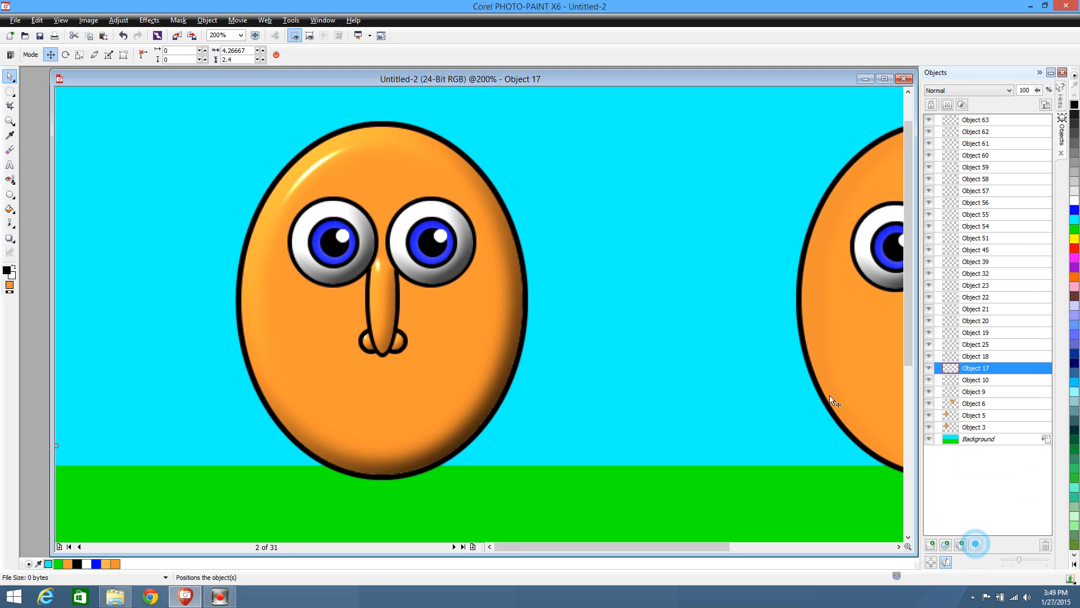
Combine all pieces of the first character's right eye into one object
left_click_drag(575, 166, 385, 295)
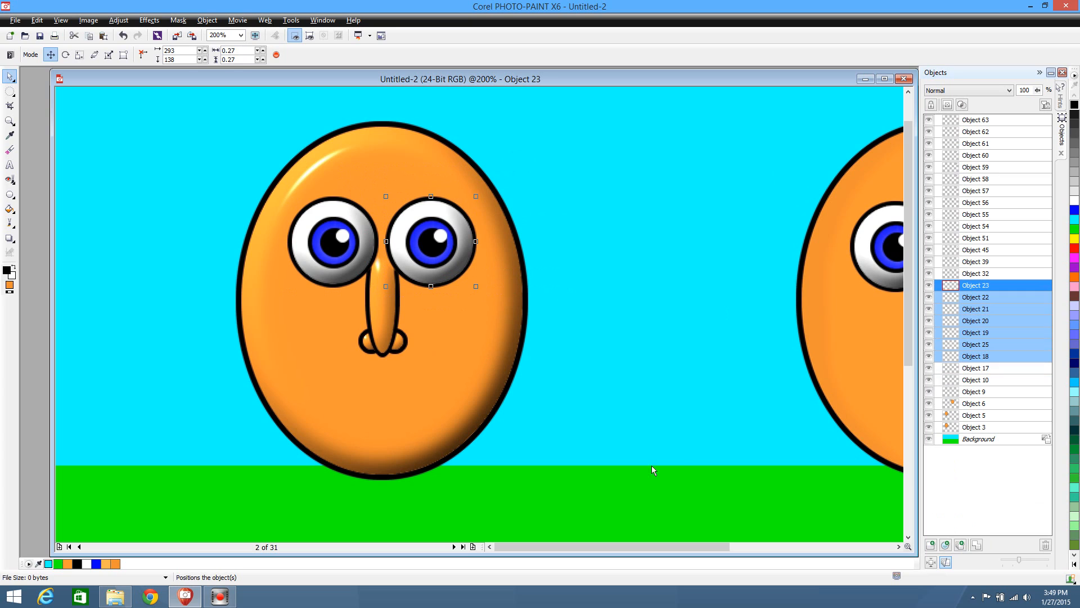
left_click(977, 545)
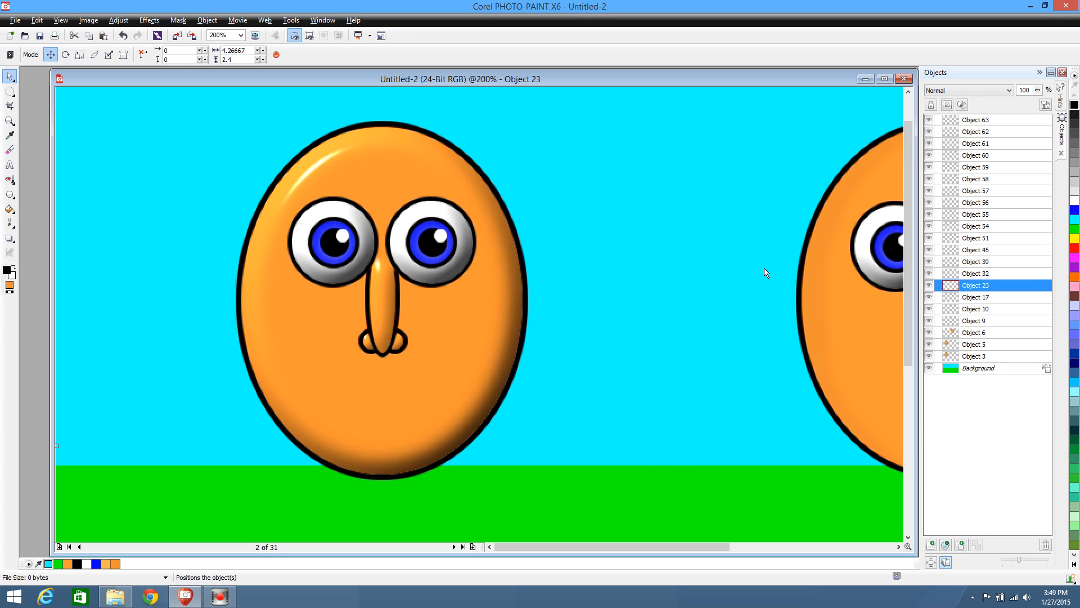
Select all pieces of the first character and examine the Combine Objects Together command and its shortcut without applying it
left_click(266, 21)
mouse_move(235, 21)
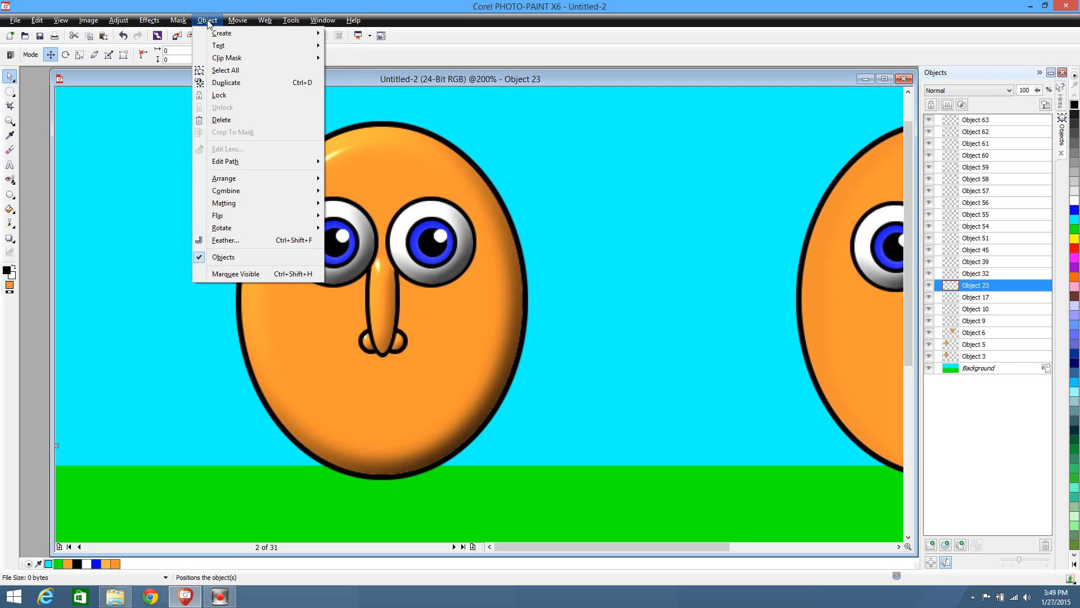
mouse_move(243, 191)
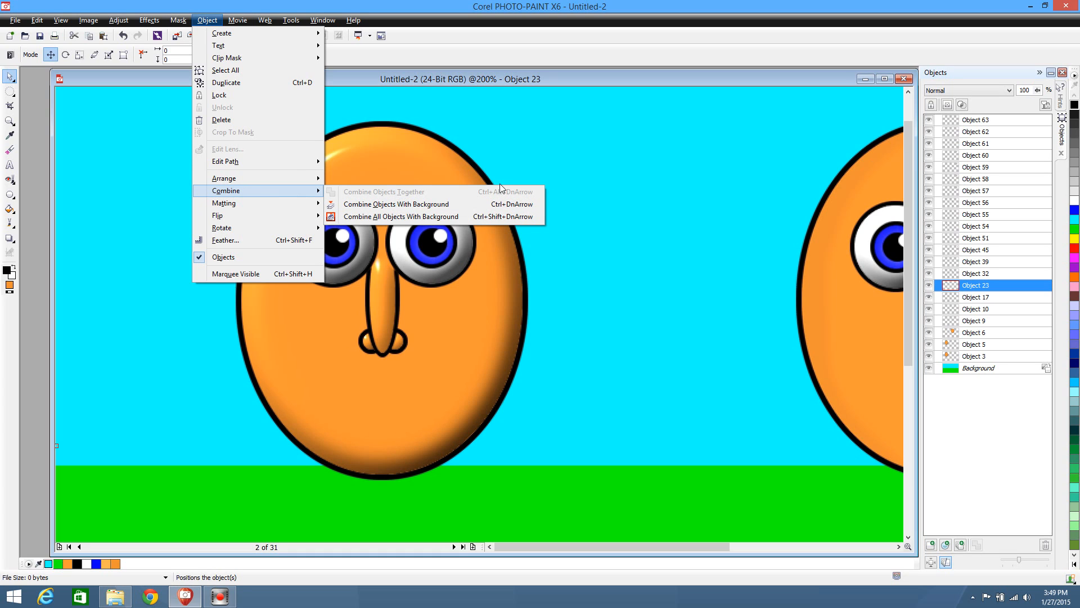
left_click(599, 184)
left_click_drag(208, 106, 613, 532)
left_click(177, 22)
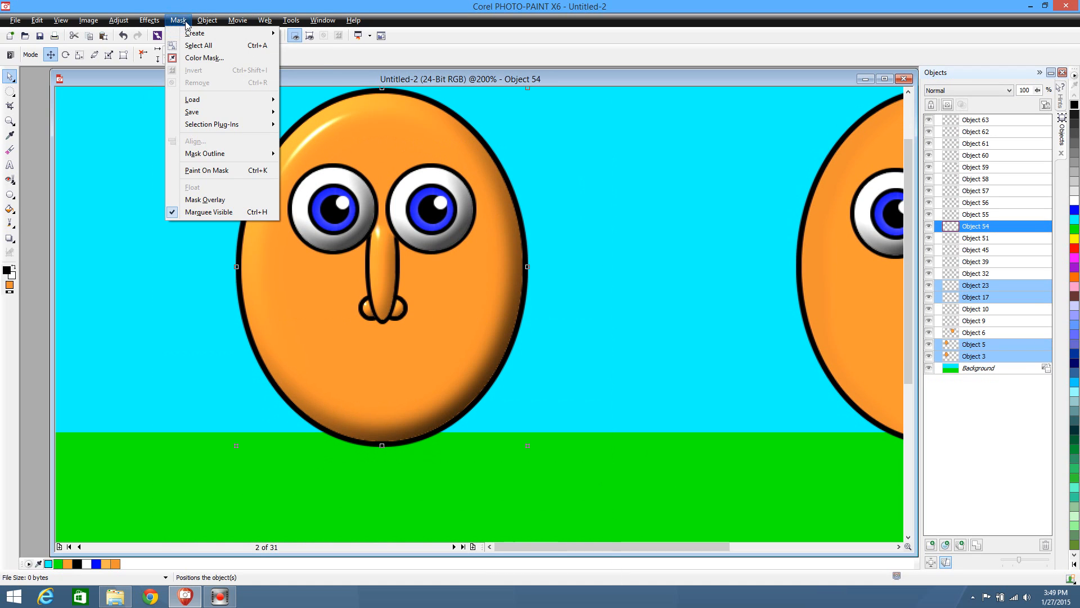
mouse_move(207, 21)
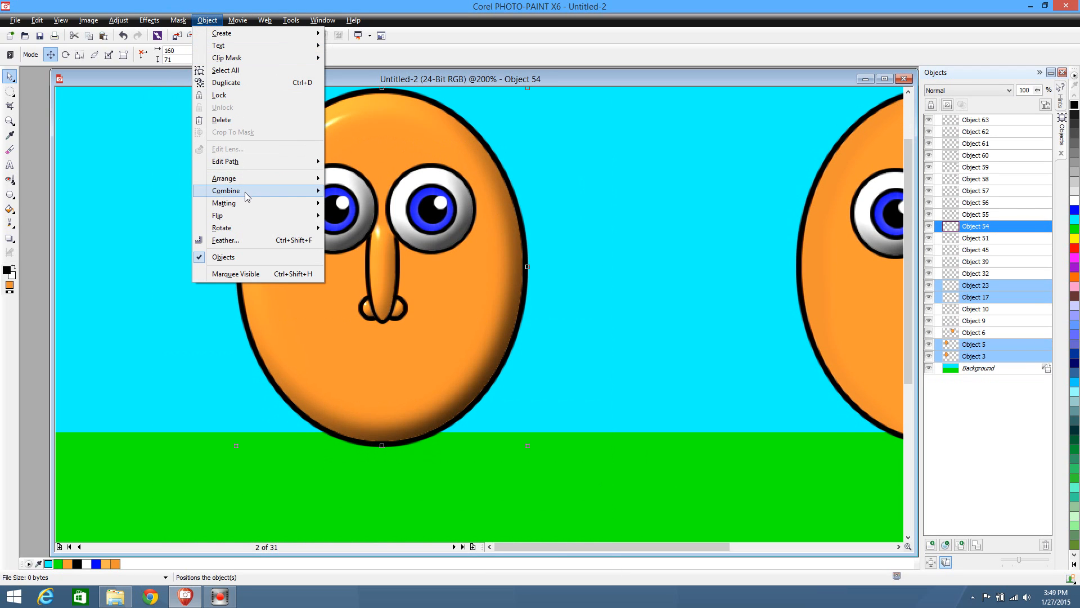
mouse_move(244, 196)
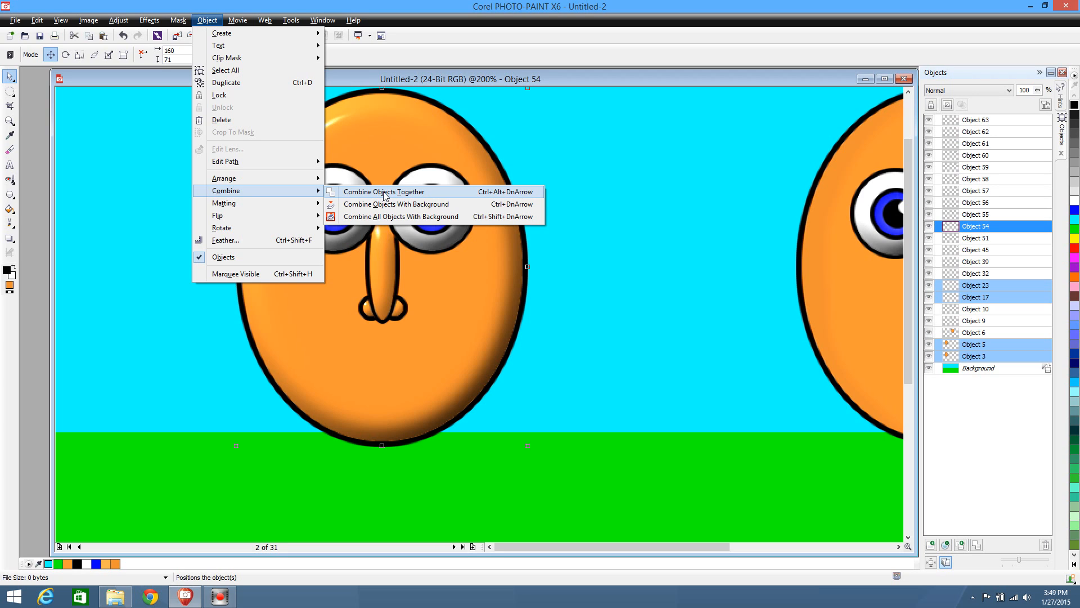
left_click(632, 242)
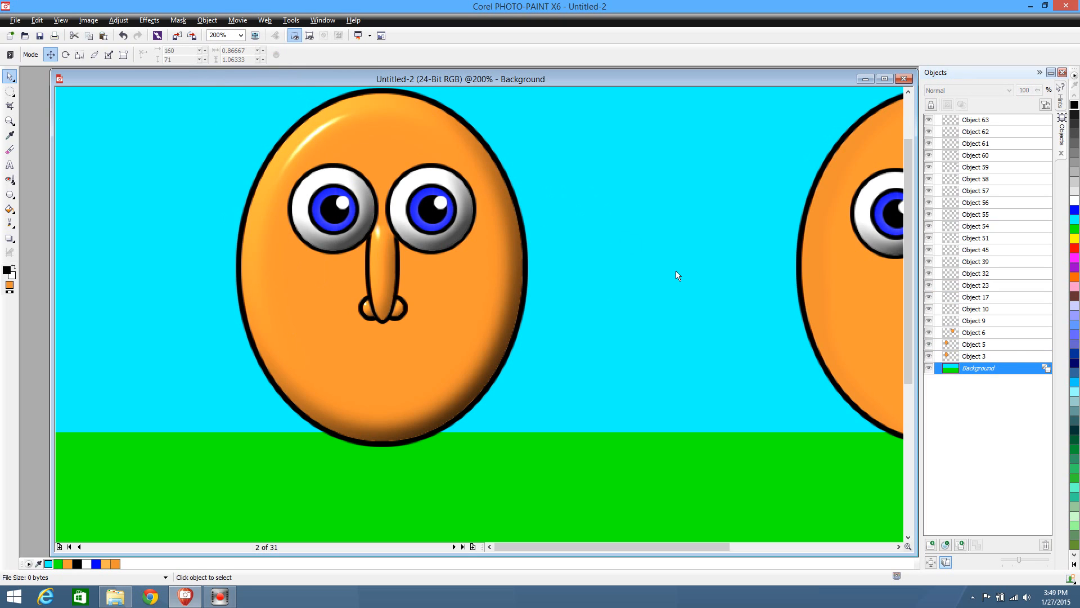
left_click_drag(912, 304, 908, 303)
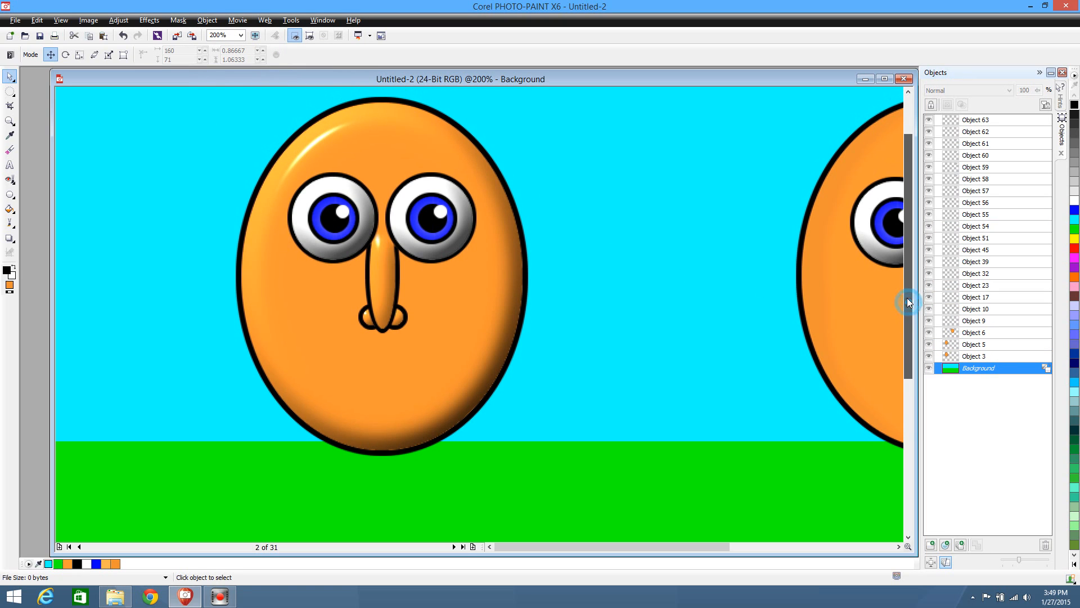
left_click_drag(180, 93, 579, 474)
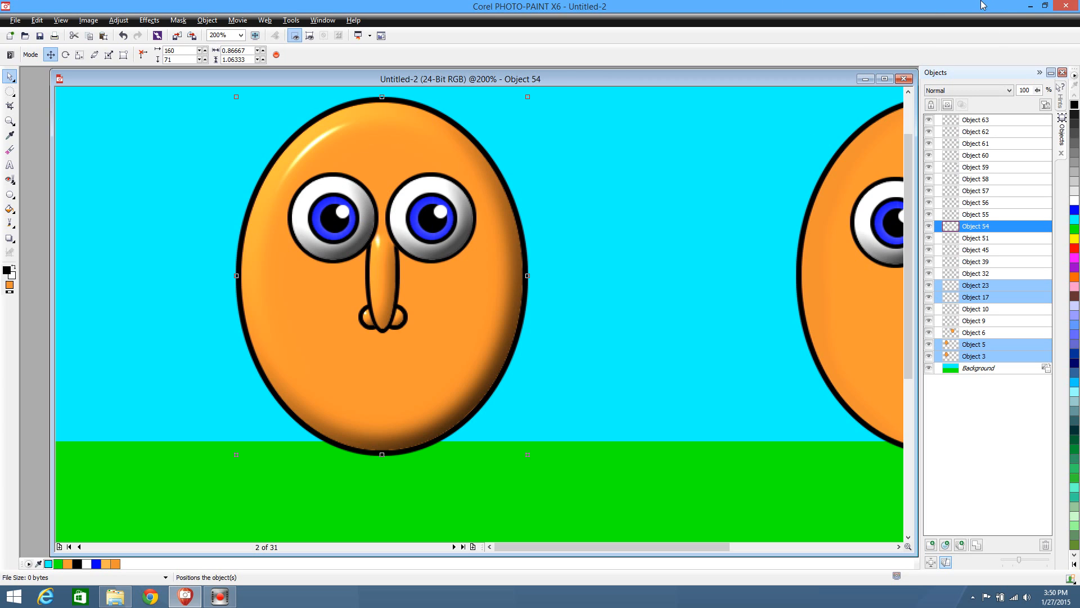
Shrink the program window to examine the desktop's Graphics Options for the Hot Keys setting, then restore the window to full size
left_click(1045, 6)
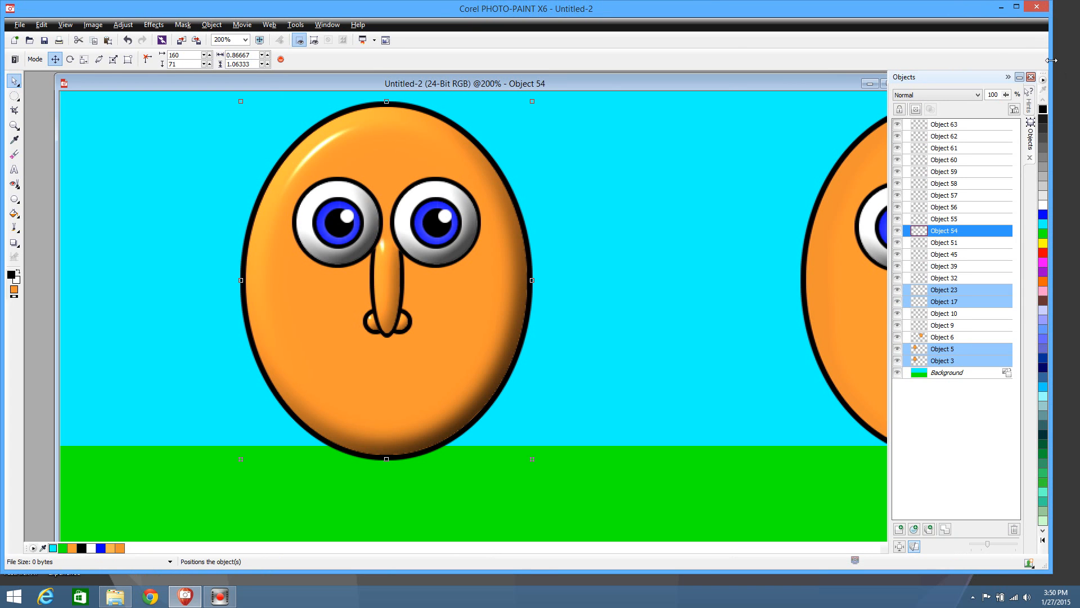
left_click_drag(1051, 61, 937, 61)
right_click(1016, 80)
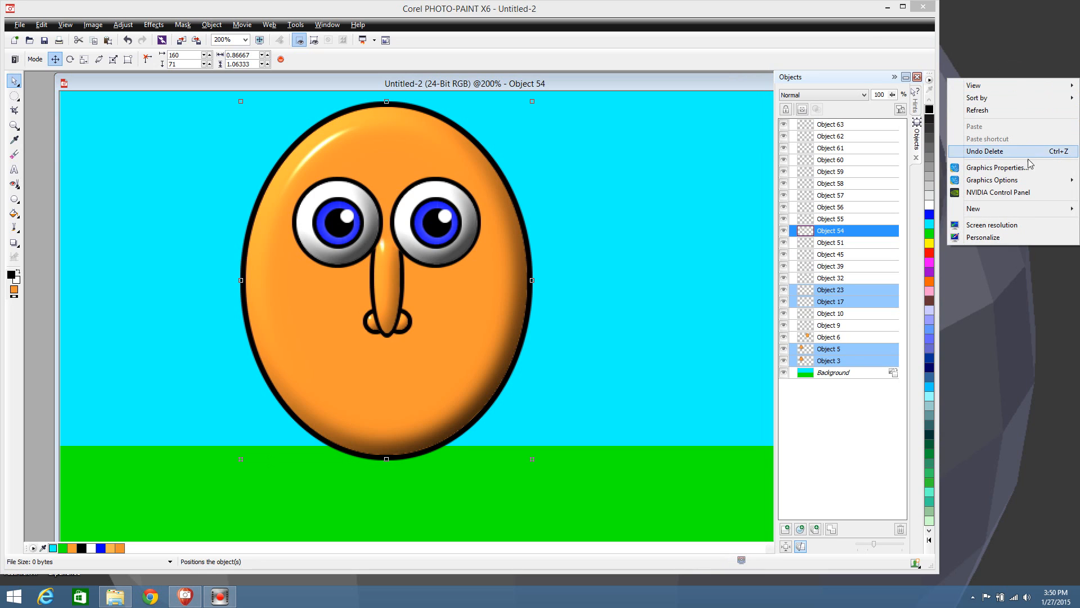
mouse_move(1022, 180)
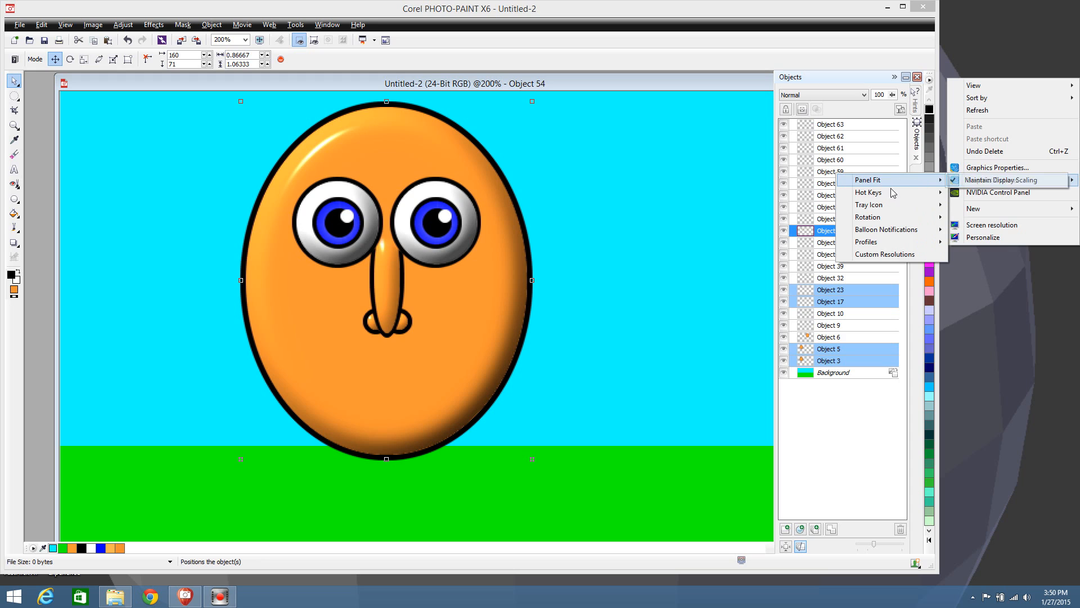
mouse_move(893, 197)
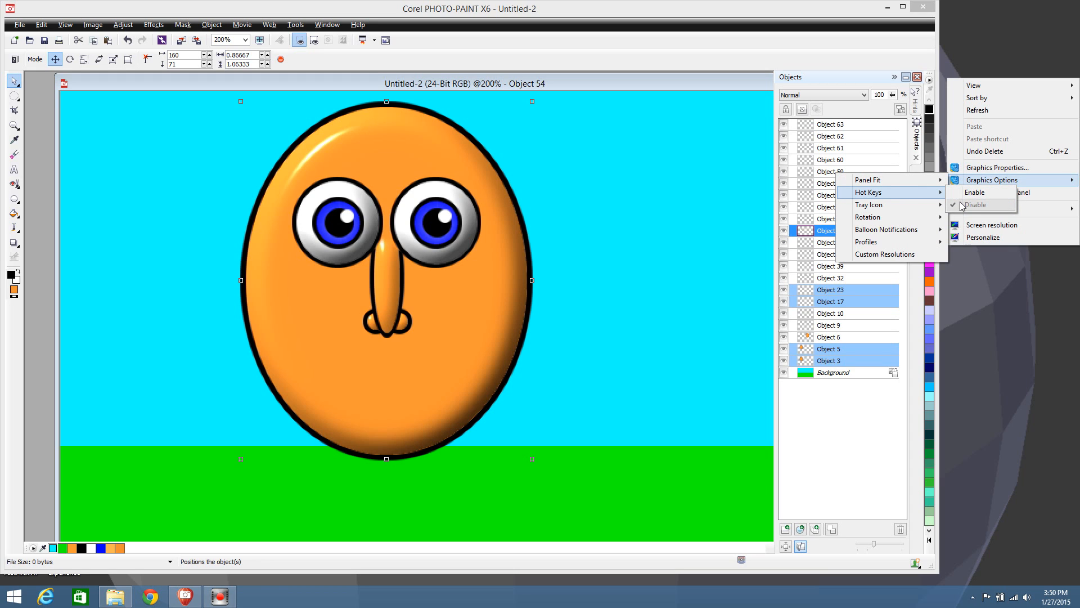
left_click(1010, 47)
left_click(904, 7)
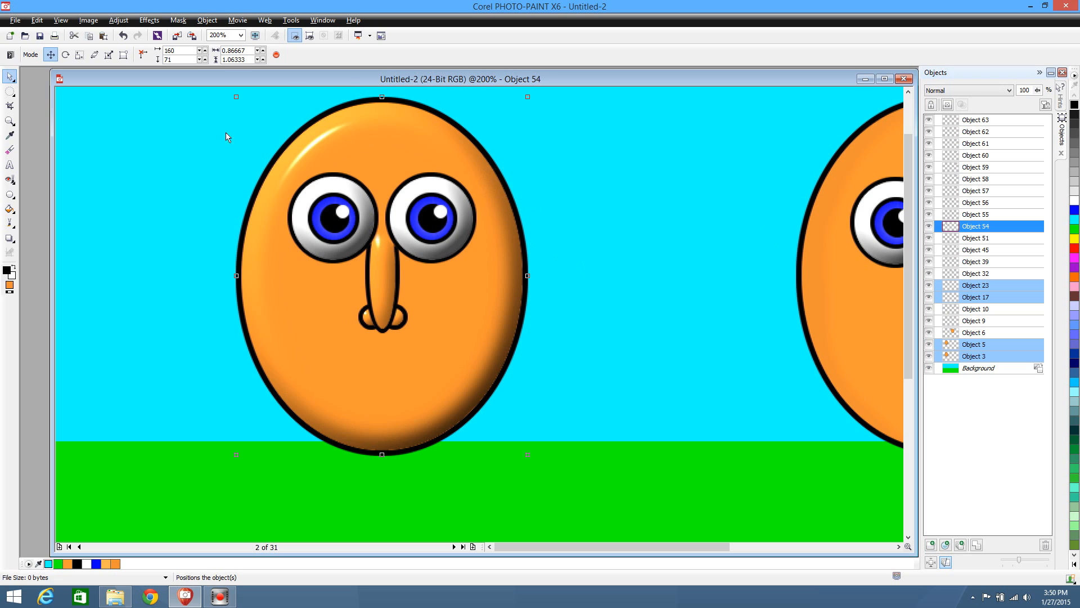
left_click(618, 324)
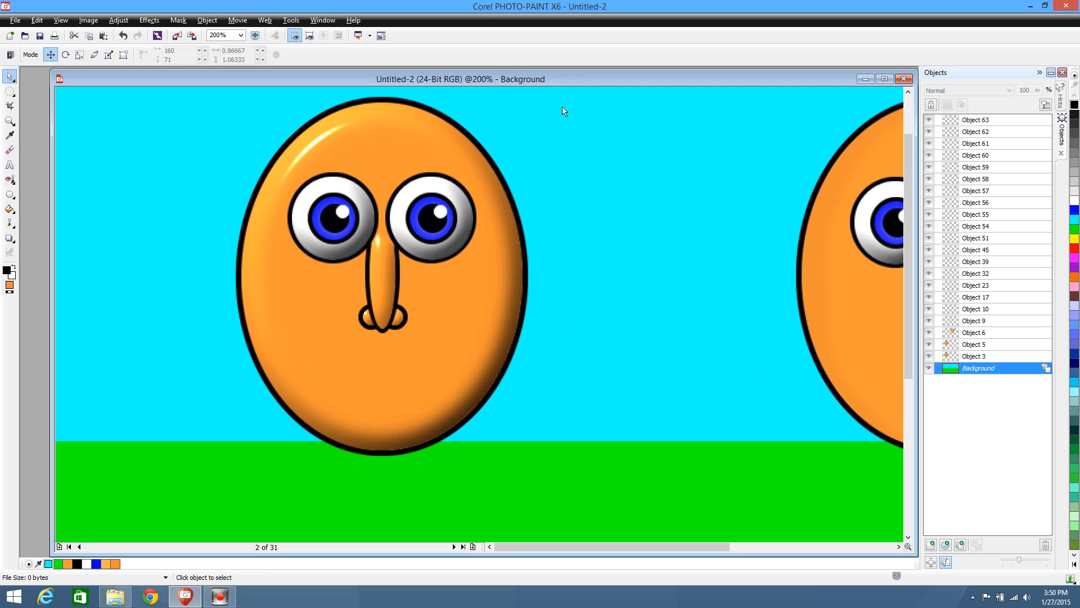
Duplicate the first character's orange face fill, place the copy directly beneath the original in the stacking order, and nudge it down one pixel
left_click(468, 308)
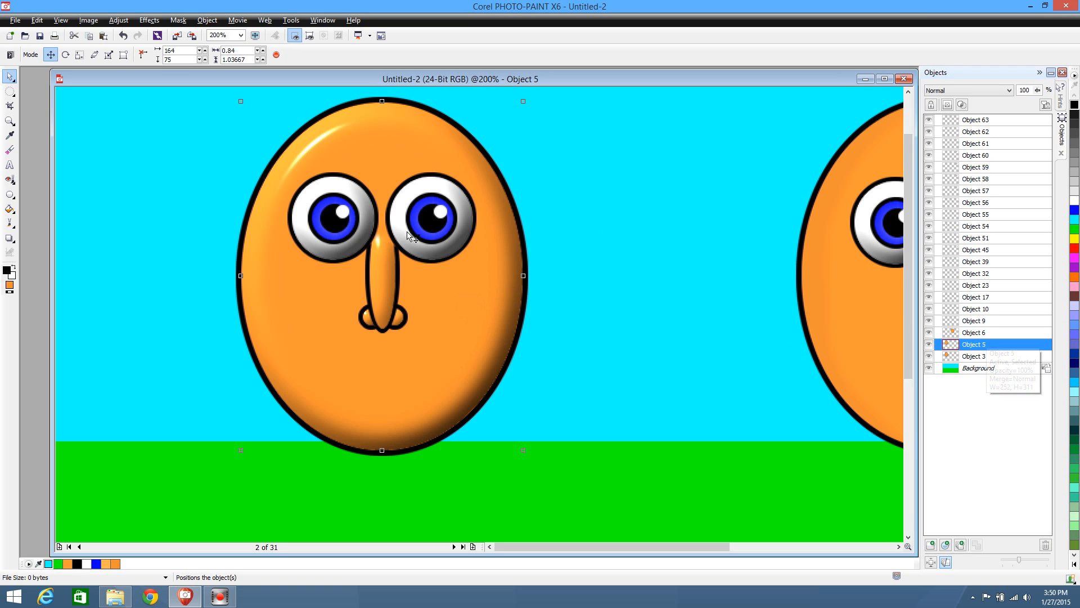
key("ctrl+d")
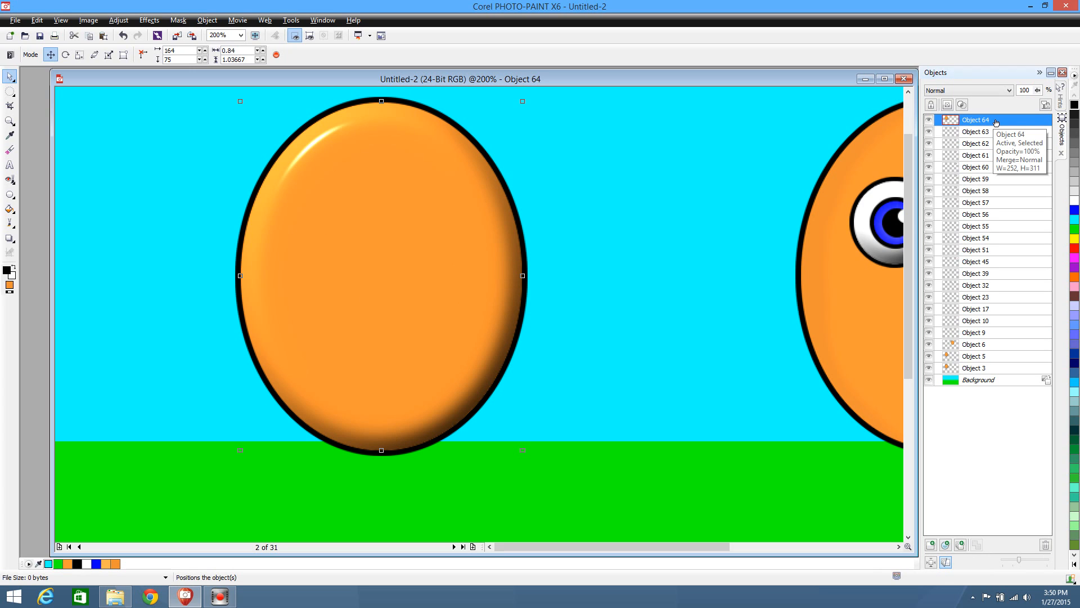
left_click_drag(1007, 120, 1018, 364)
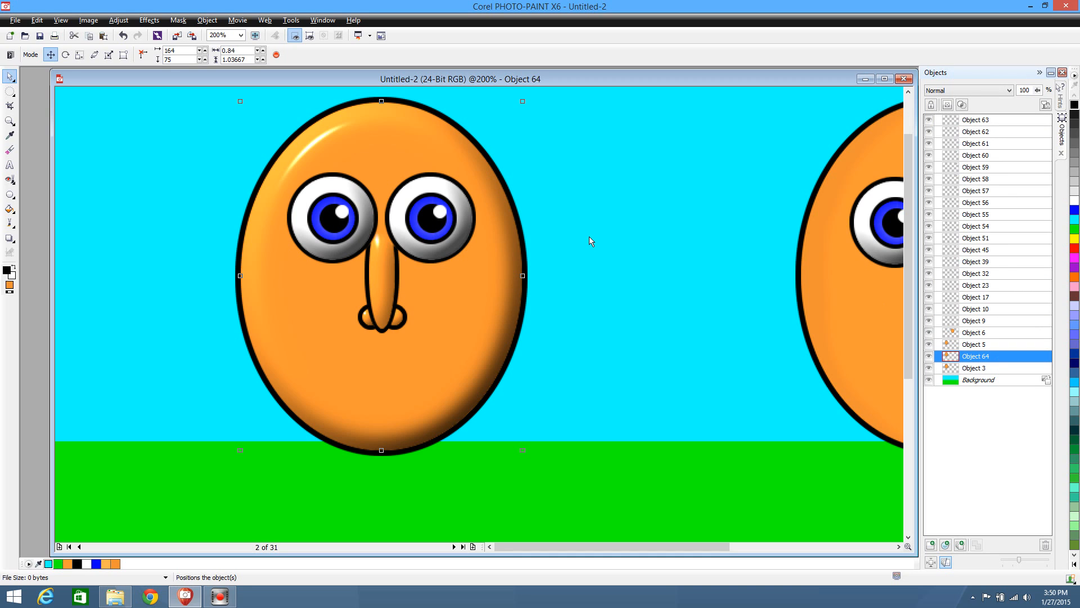
key("Right")
key("Down")
key("Left")
scroll(621, 224, "down", 1)
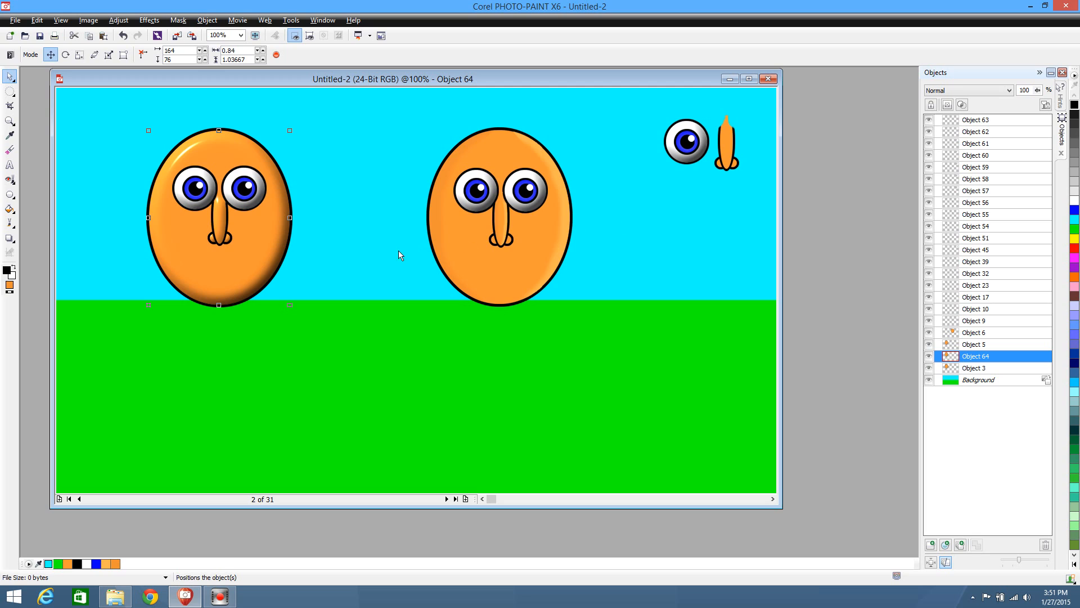
left_click(329, 264)
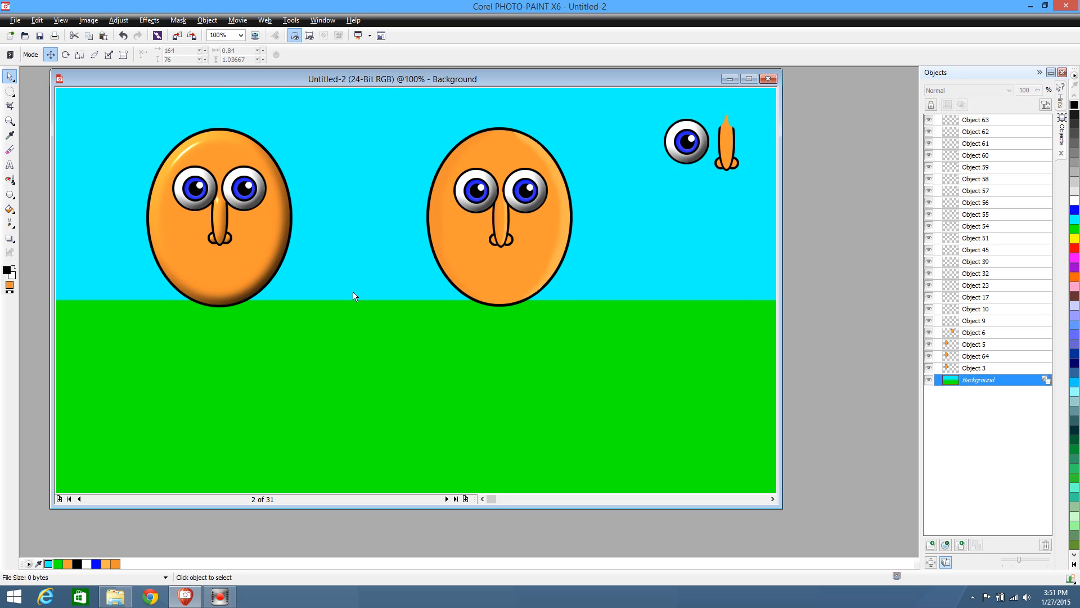
Duplicate all pieces of the spare eye in the sky and place the copy below the original
scroll(353, 296, "up", 1)
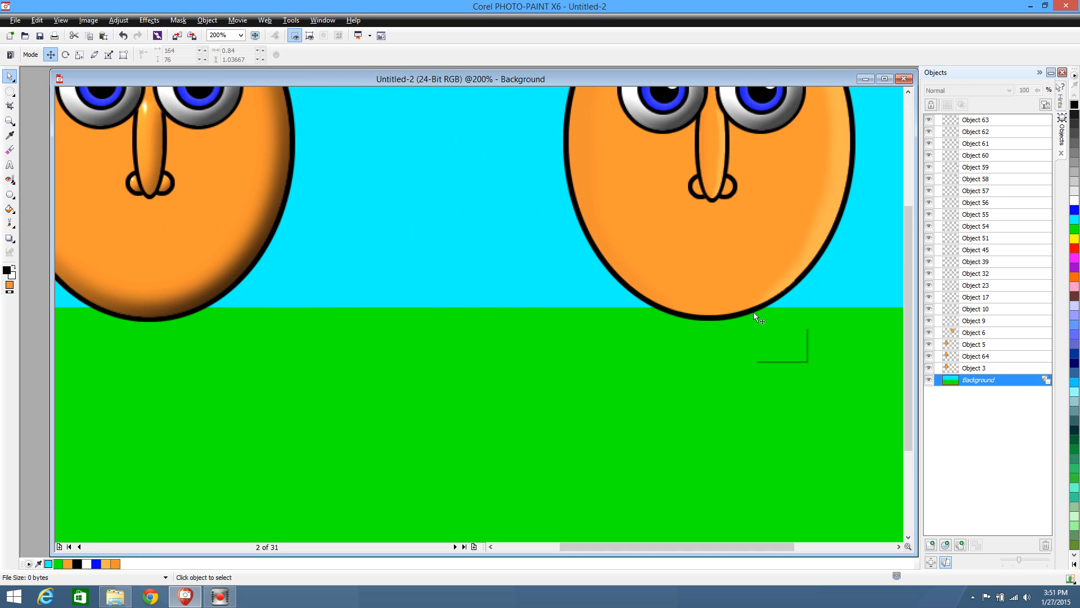
scroll(754, 313, "down", 1)
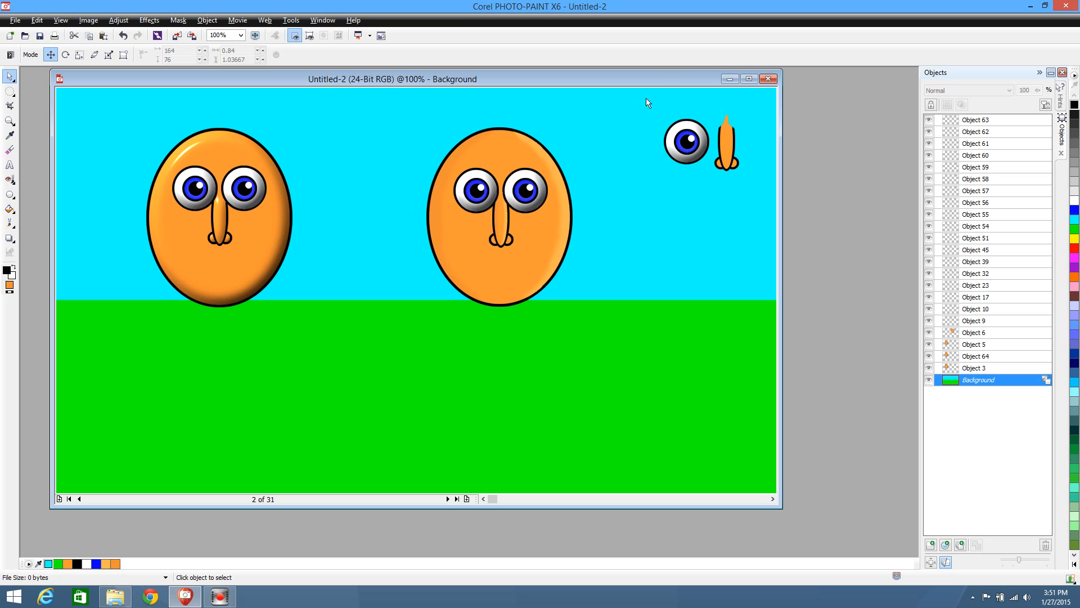
left_click_drag(647, 102, 727, 185)
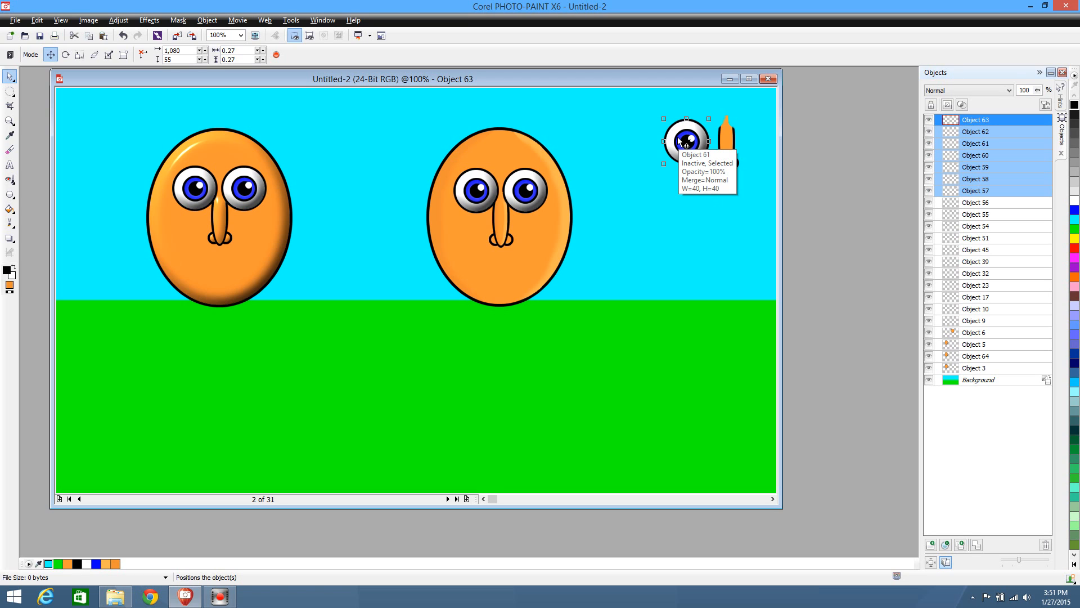
key("ctrl+d")
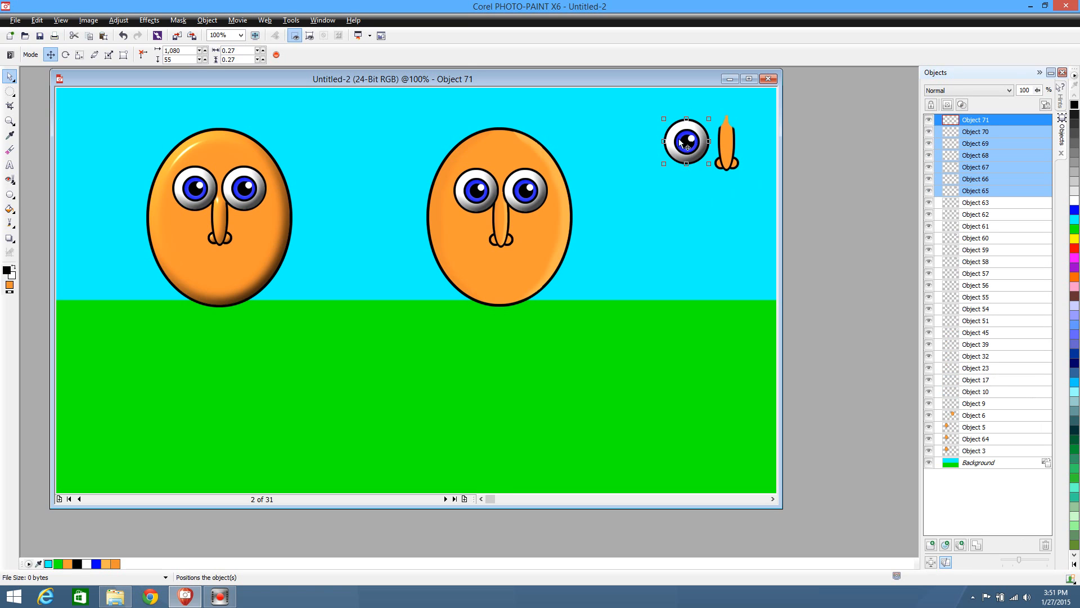
left_click_drag(683, 137, 679, 223)
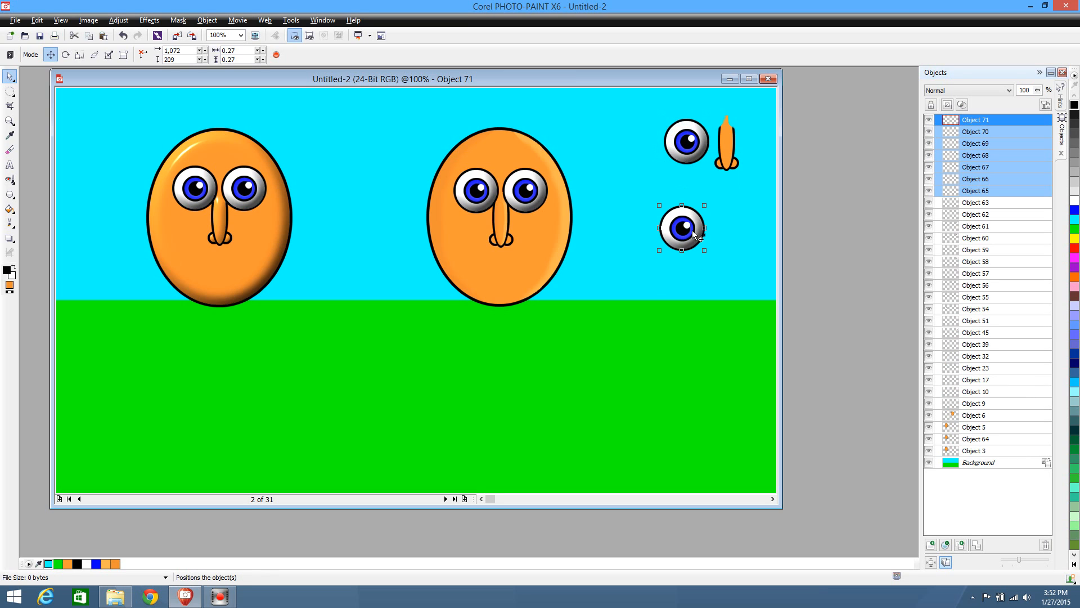
left_click(727, 233)
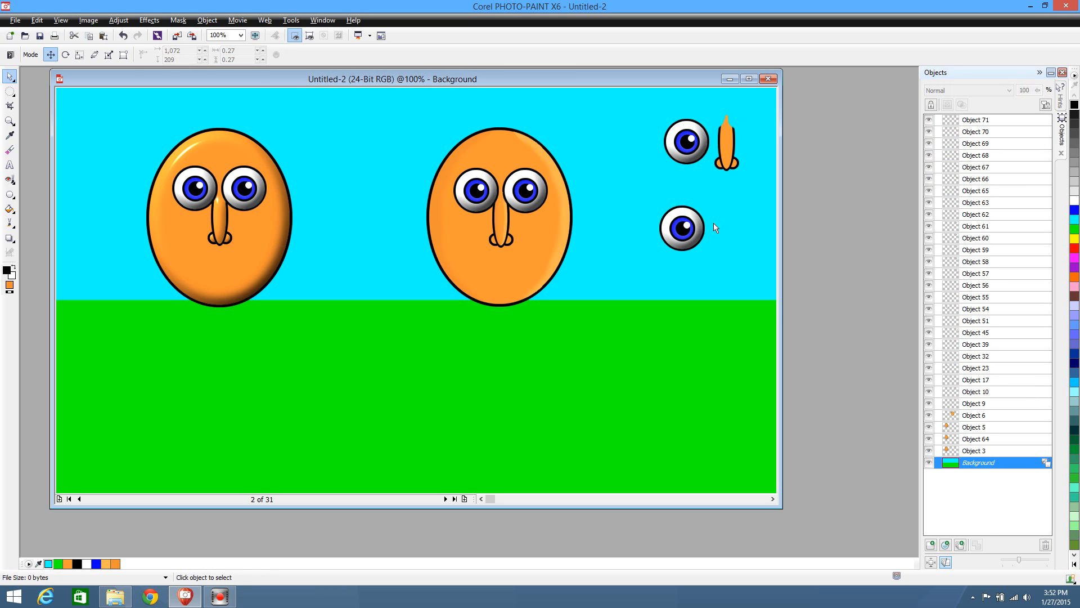
left_click_drag(726, 211, 662, 248)
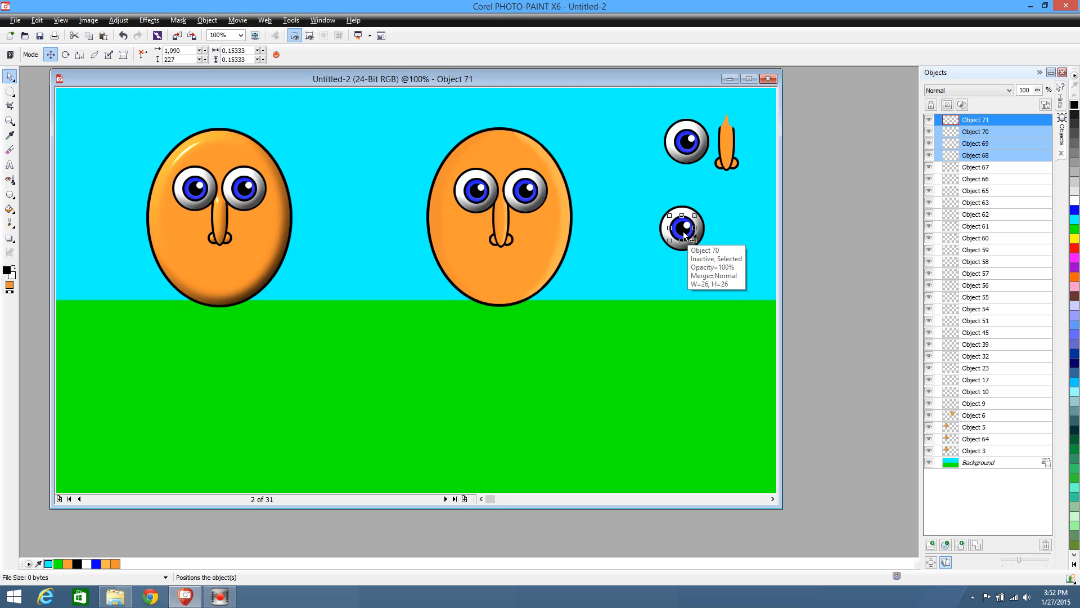
left_click_drag(684, 237, 675, 229)
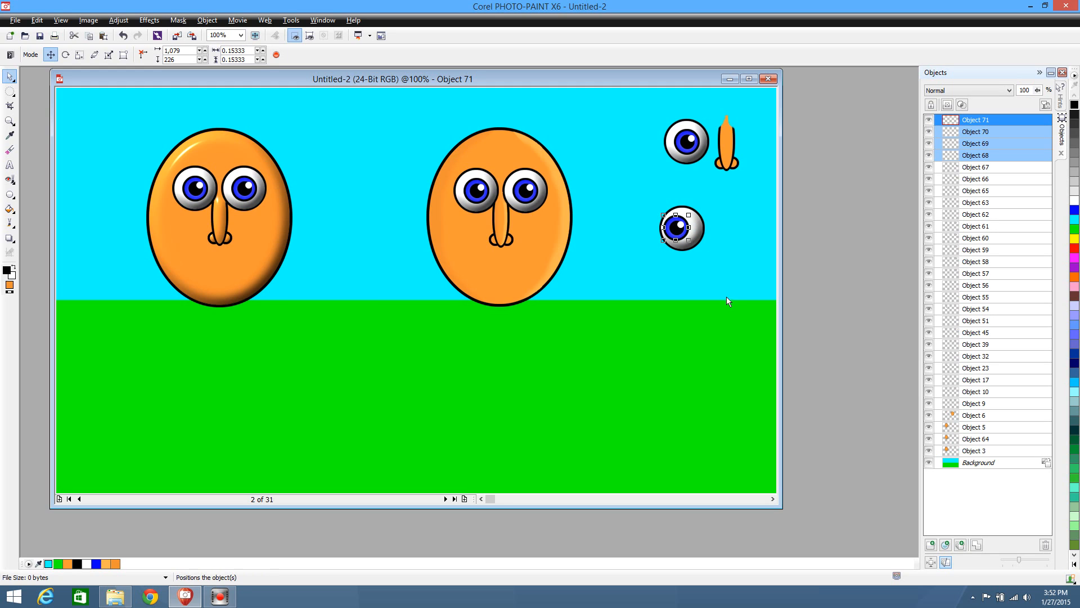
left_click(714, 321)
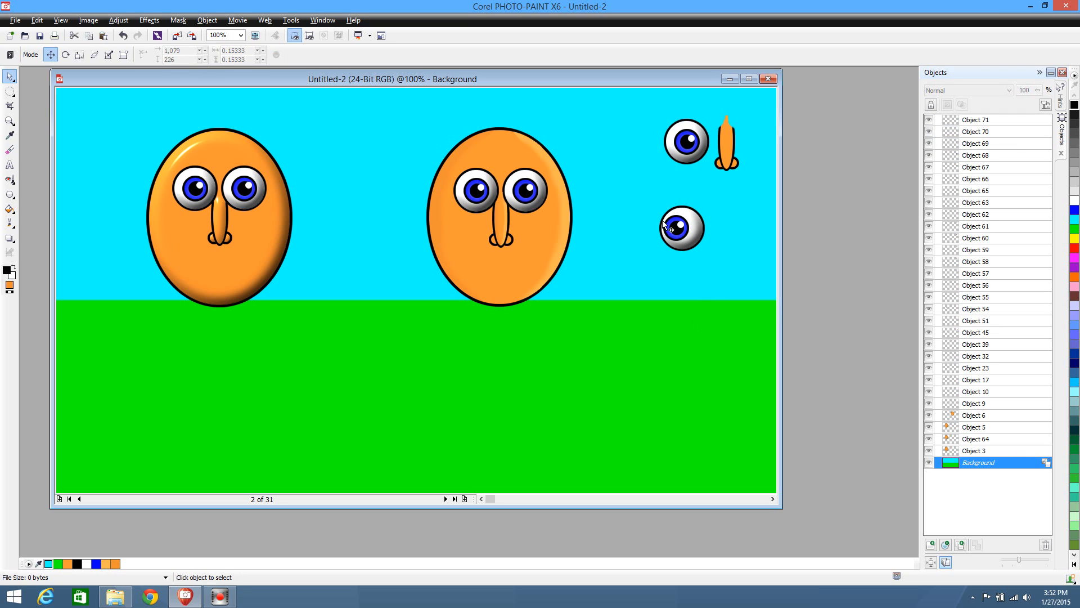
left_click_drag(643, 198, 718, 273)
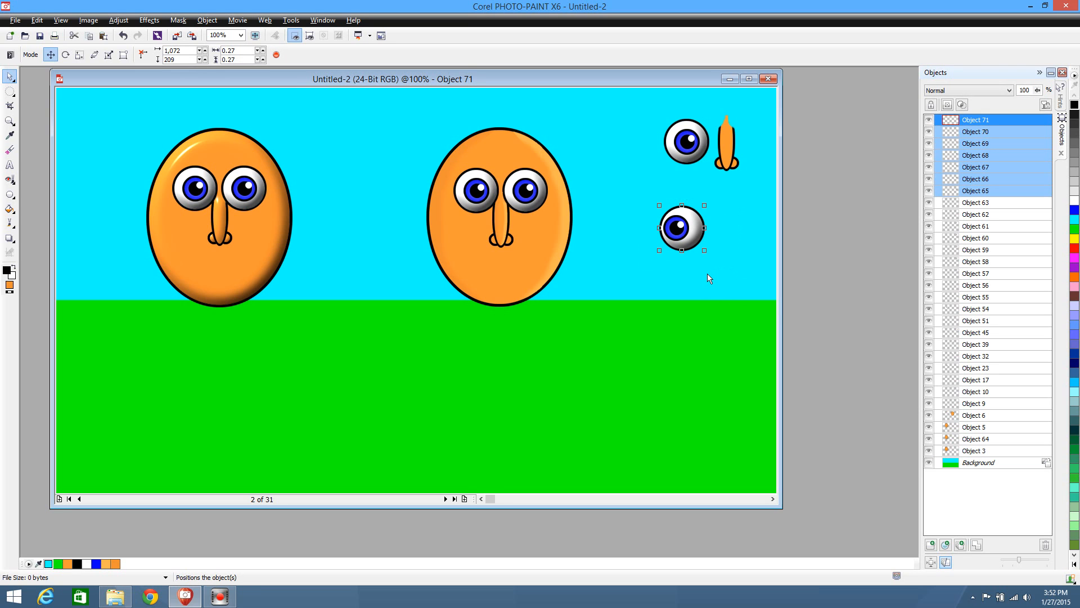
left_click(707, 276)
key("ctrl+z")
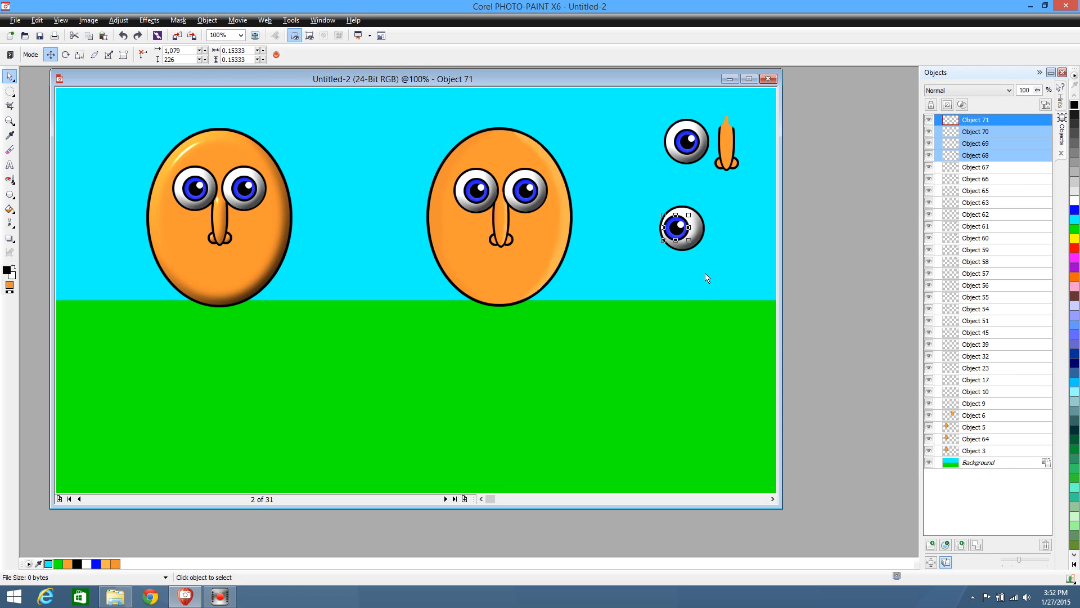
Duplicate all pieces of the lower spare eye and place the copy to its right at the same height
left_click_drag(648, 200, 697, 276)
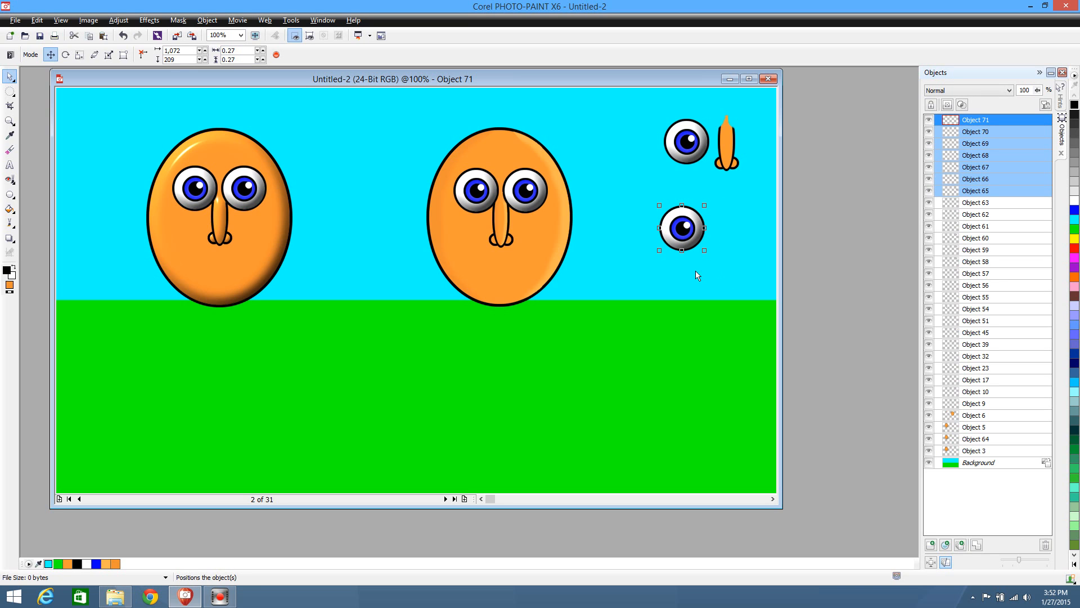
key("ctrl+d")
left_click_drag(695, 236, 751, 235)
Shift the iris, pupil and highlight of the lower-left spare eye toward the left edge of the eyeball
left_click_drag(651, 198, 702, 274)
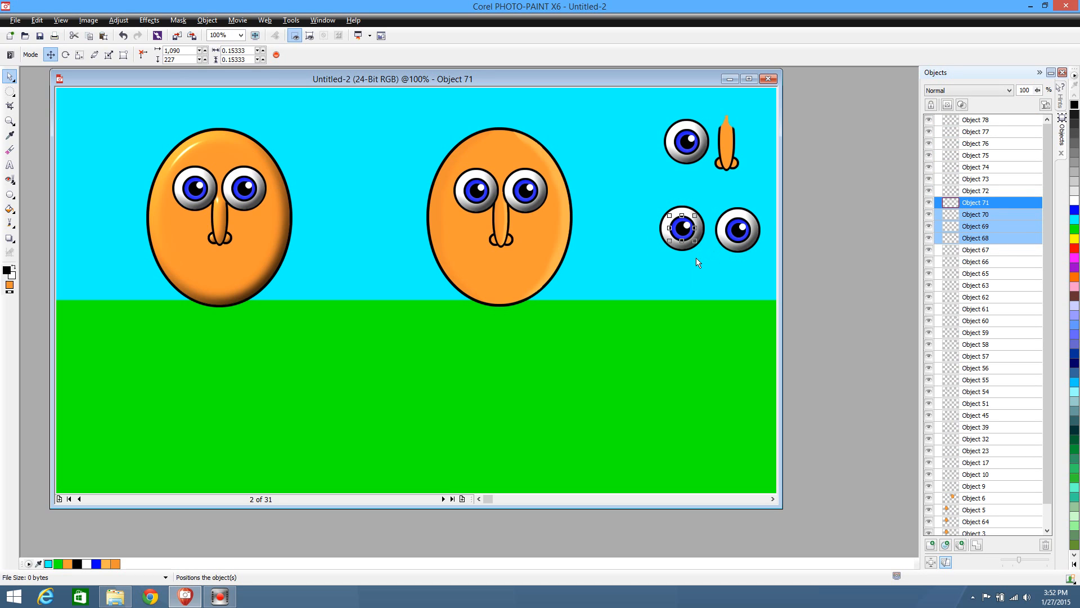
key("Left")
key("Left")
key("Left")
key("Left")
key("Left")
key("Left")
key("Left")
key("Left")
key("Left")
key("Left")
key("Left")
key("Left")
key("Left")
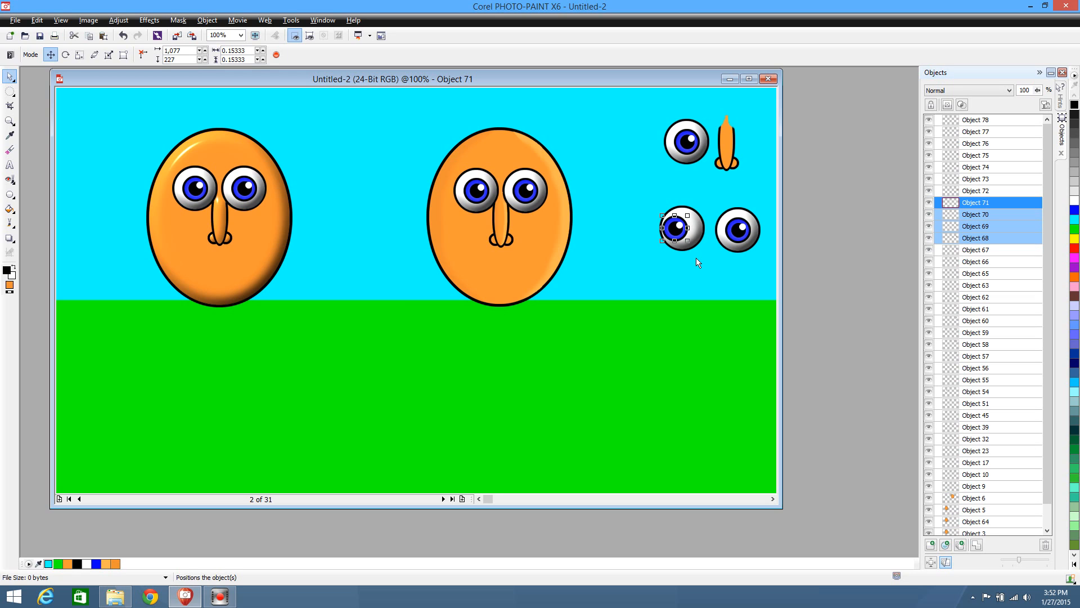
Shift the iris, pupil and highlight of the lower-right spare eye 12 pixels toward the right edge of its eyeball
left_click(735, 278)
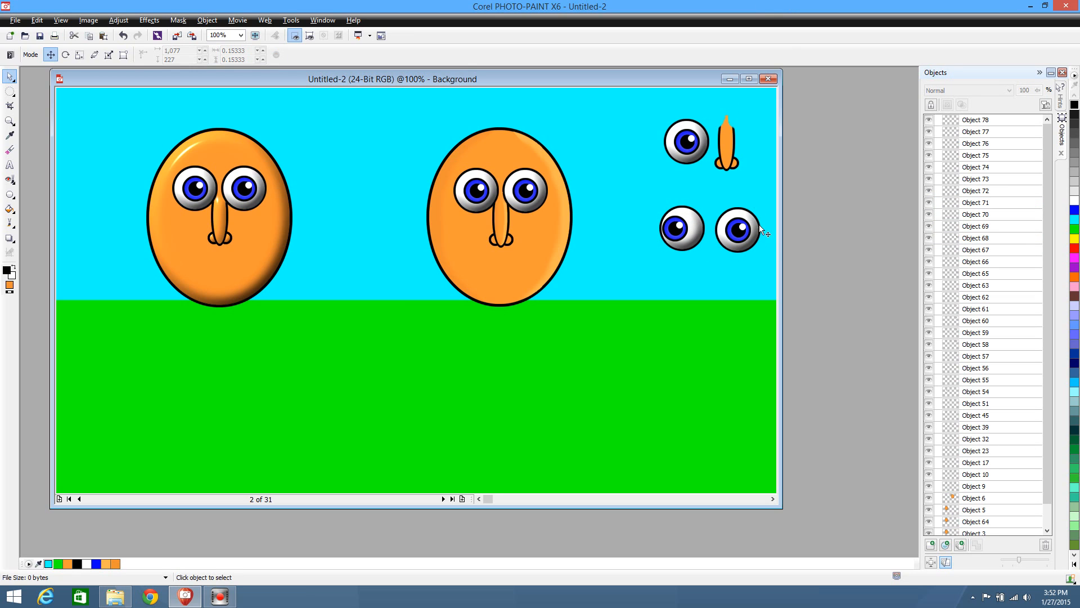
left_click_drag(709, 207, 754, 255)
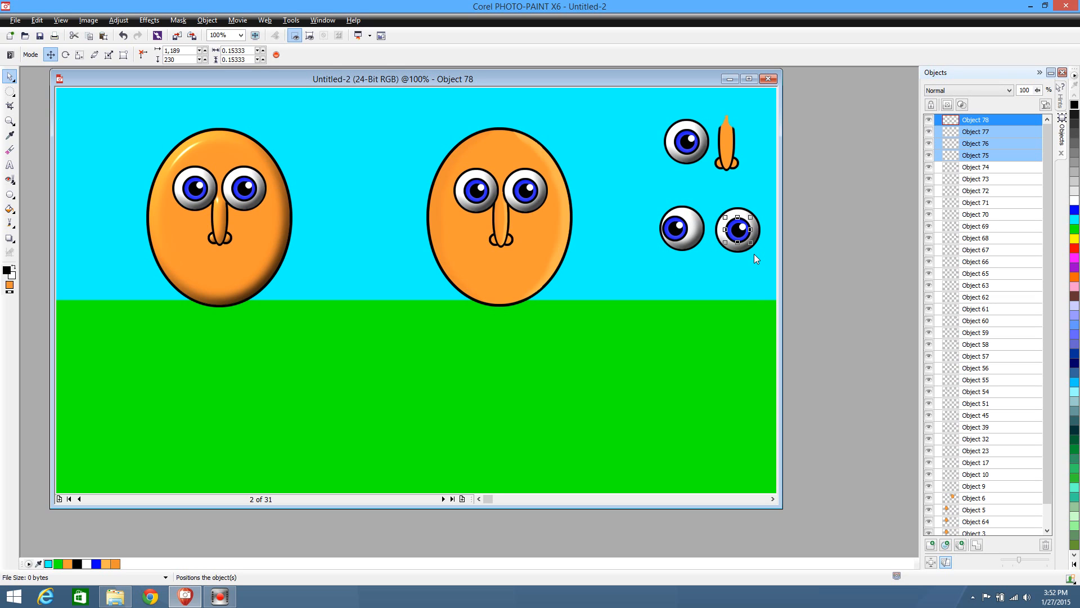
key("Right")
key("Right")
key("Right")
key("Right")
key("Right")
key("Right")
key("Right")
key("Right")
key("Right")
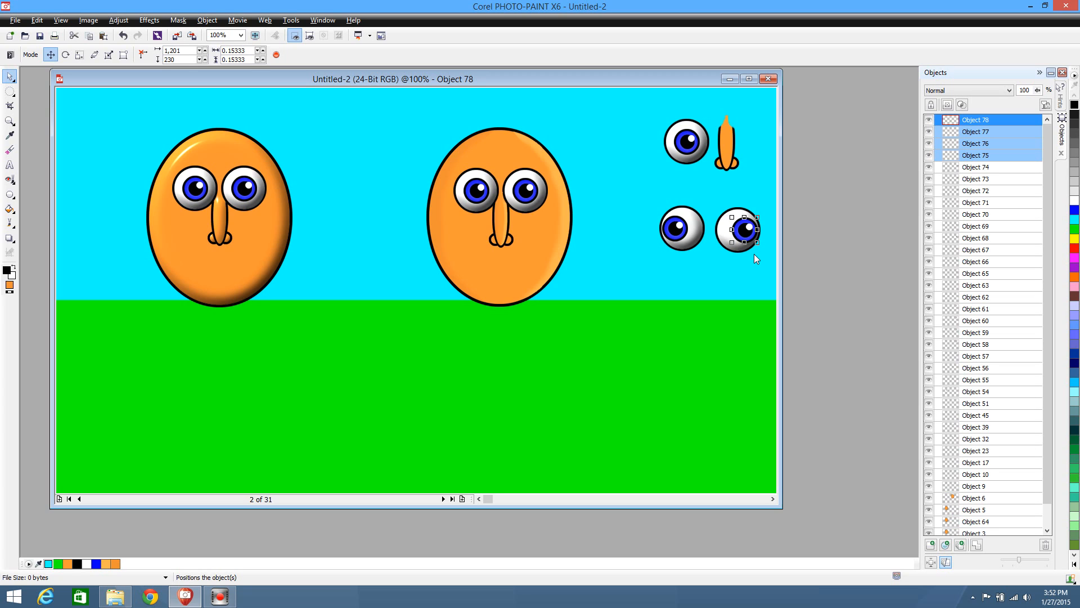
left_click(748, 269)
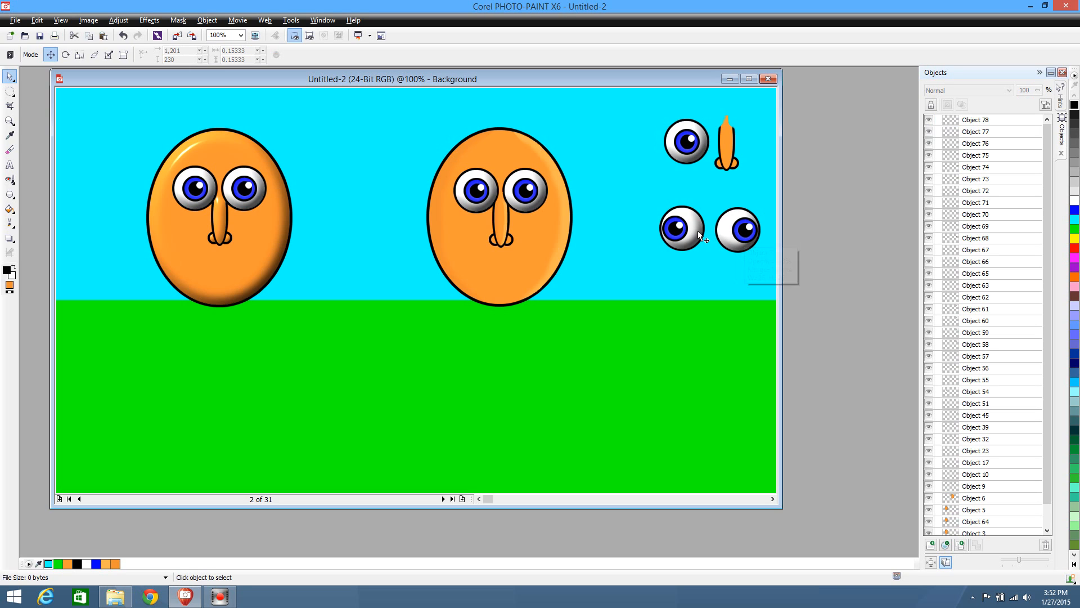
Move the two lower spare eyes down together and combine the pieces of each eye into a single object
left_click_drag(638, 193, 774, 209)
left_click_drag(766, 276, 766, 276)
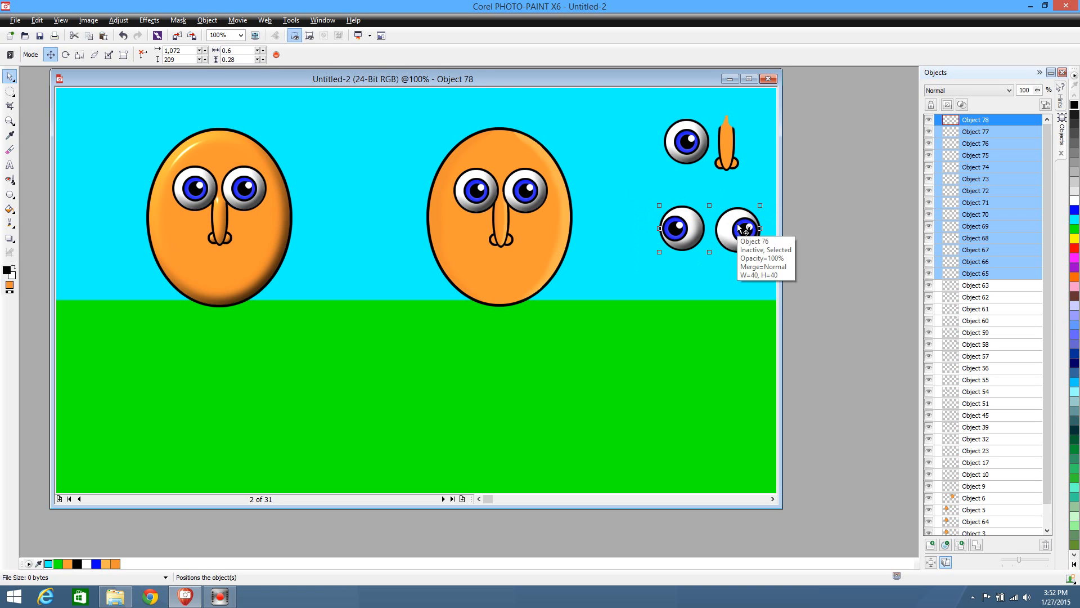
left_click_drag(735, 229, 730, 260)
left_click(679, 309)
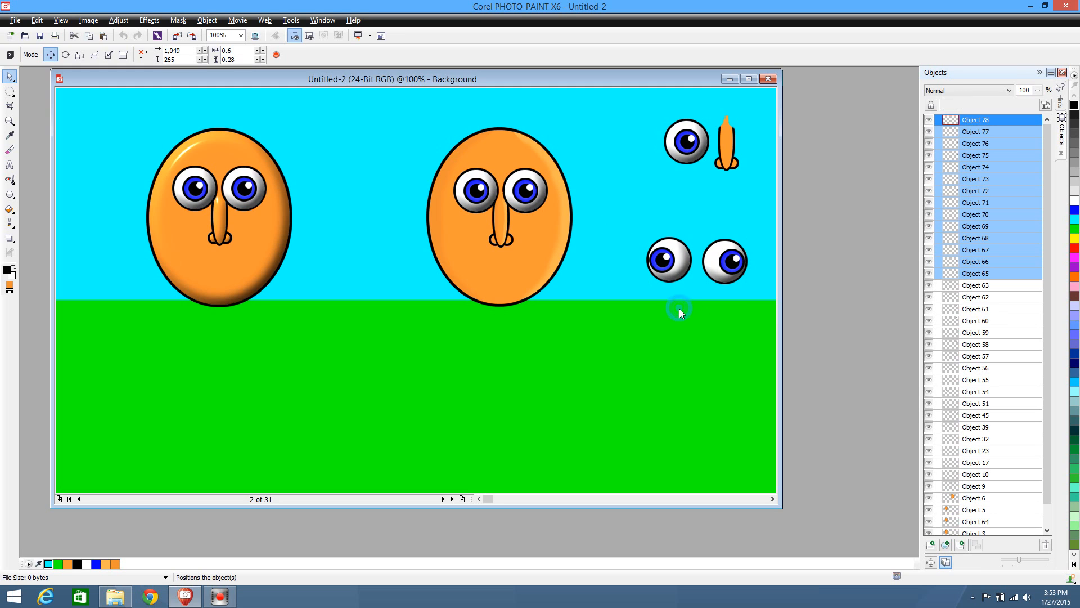
left_click_drag(628, 216, 754, 299)
left_click(977, 545)
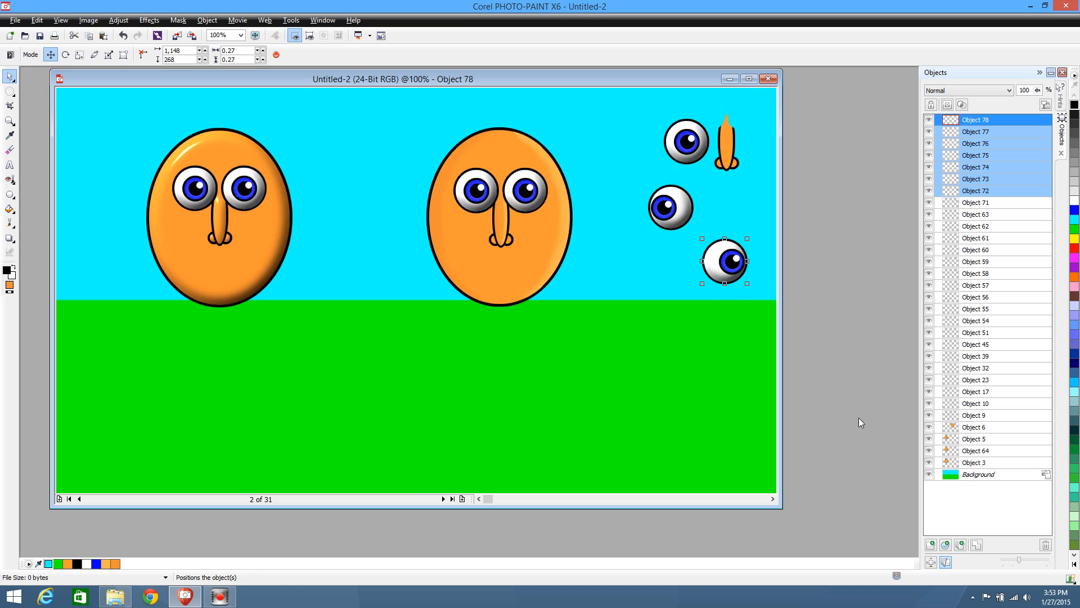
left_click(977, 545)
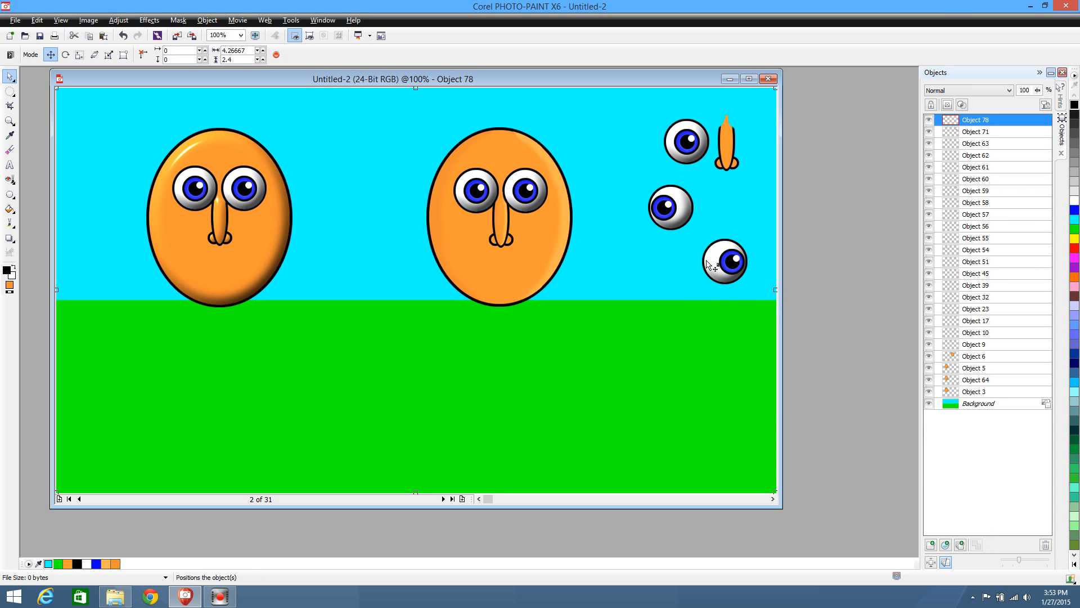
Place the left-looking spare eye over the second character's left eye, aligning it at position 706, 141
left_click_drag(707, 265, 487, 201)
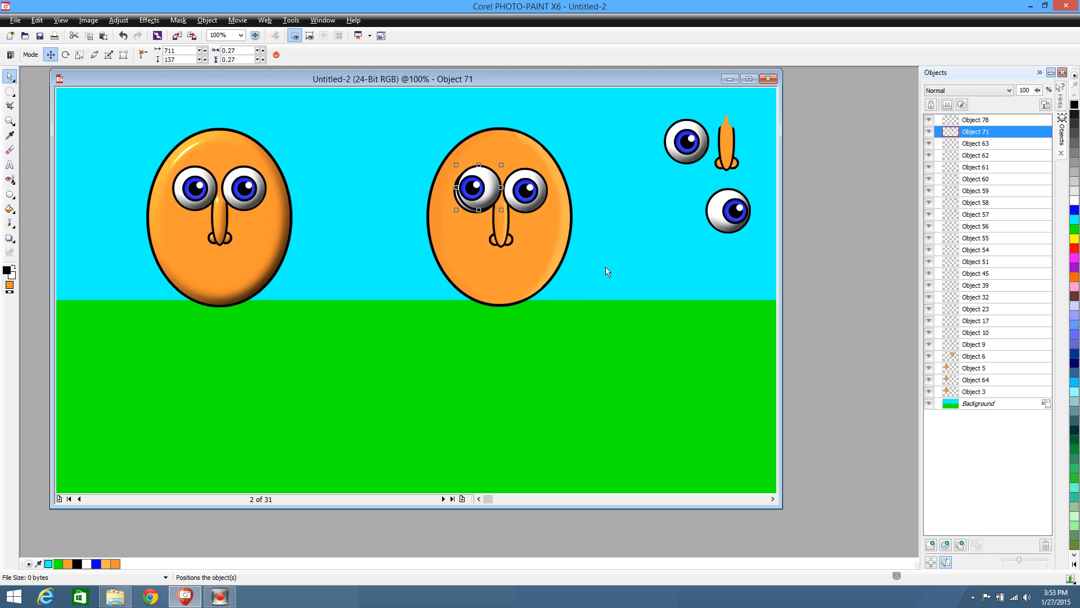
key("Delete")
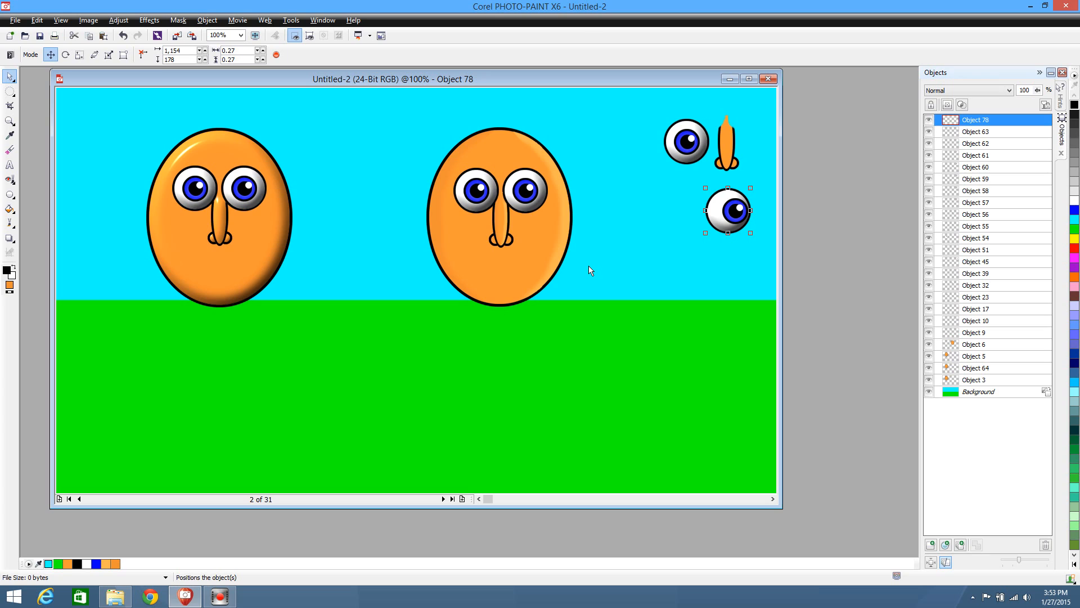
key("ctrl+v")
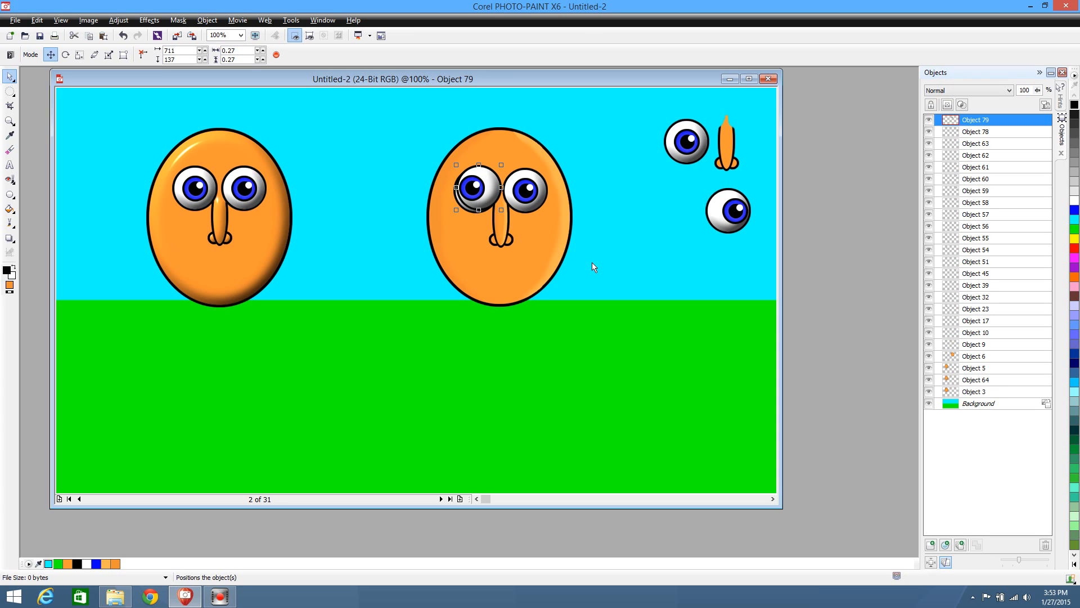
key("Left")
key("Left")
key("Down")
key("Down")
key("Down")
key("Left")
key("Down")
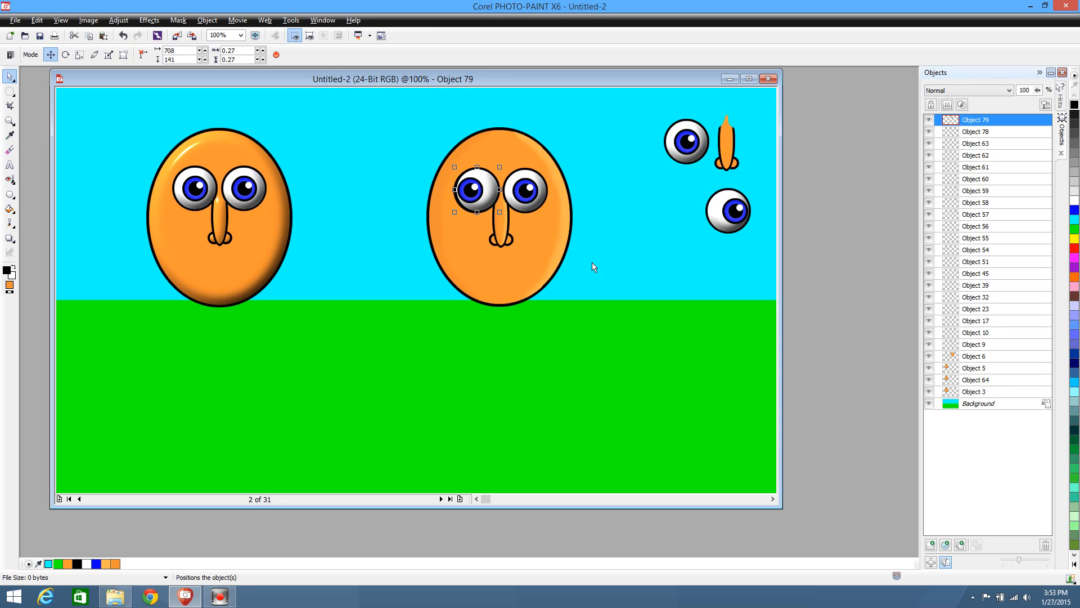
key("Left")
key("Left")
Cut and paste back the left-looking eye to compare it with the eye beneath, and nudge it down one pixel to 706, 142
key("Delete")
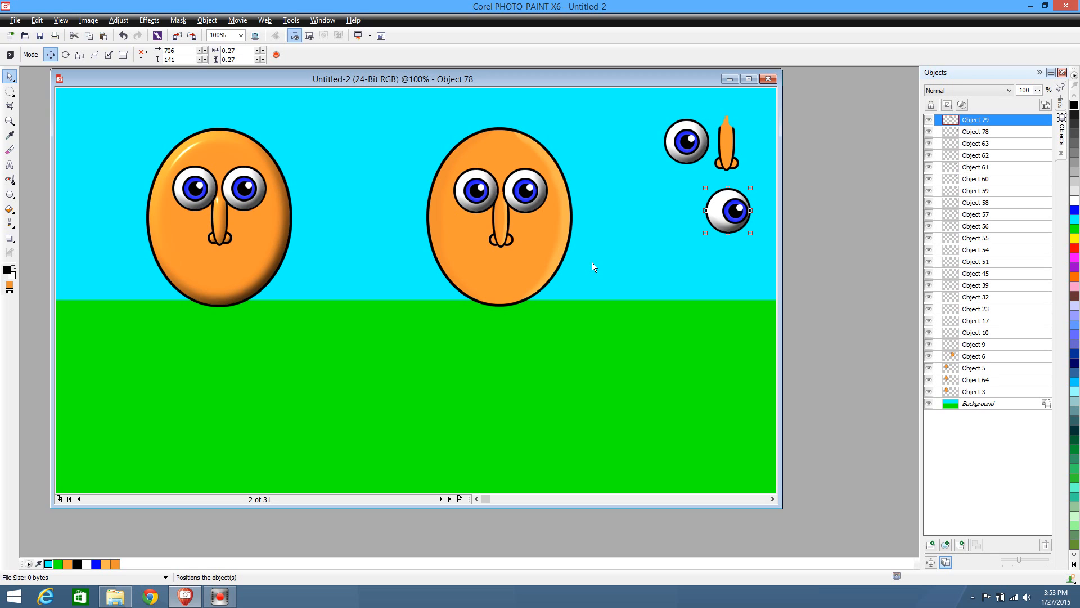
key("ctrl+v")
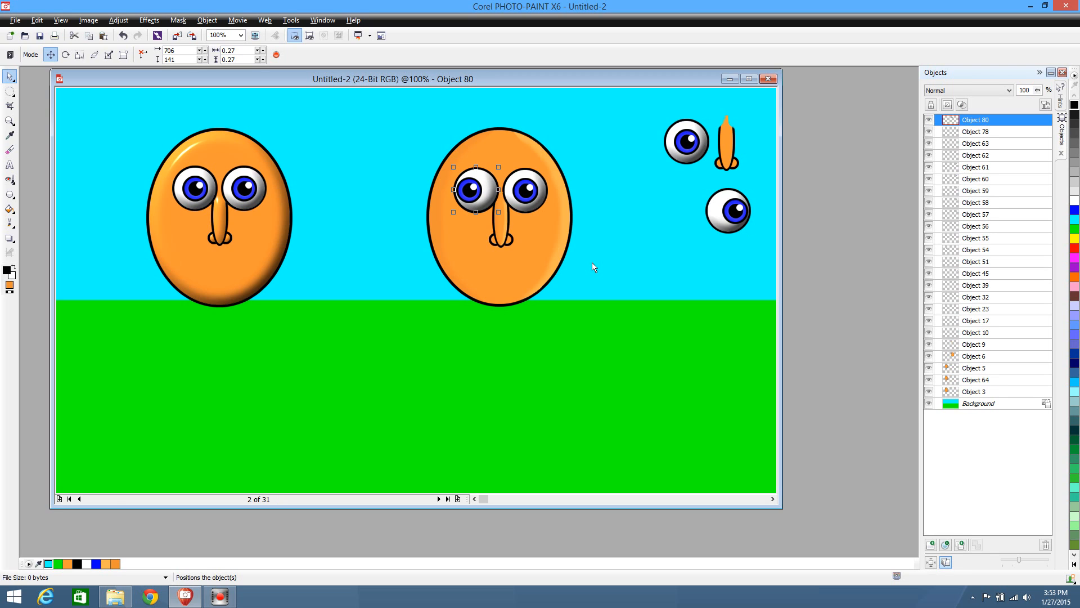
key("Down")
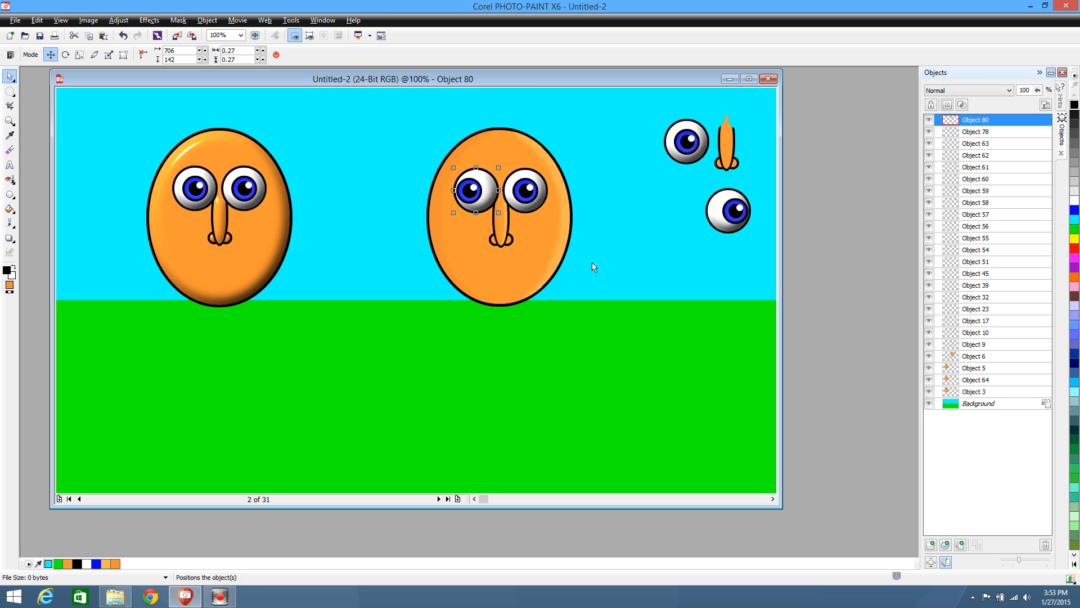
key("Delete")
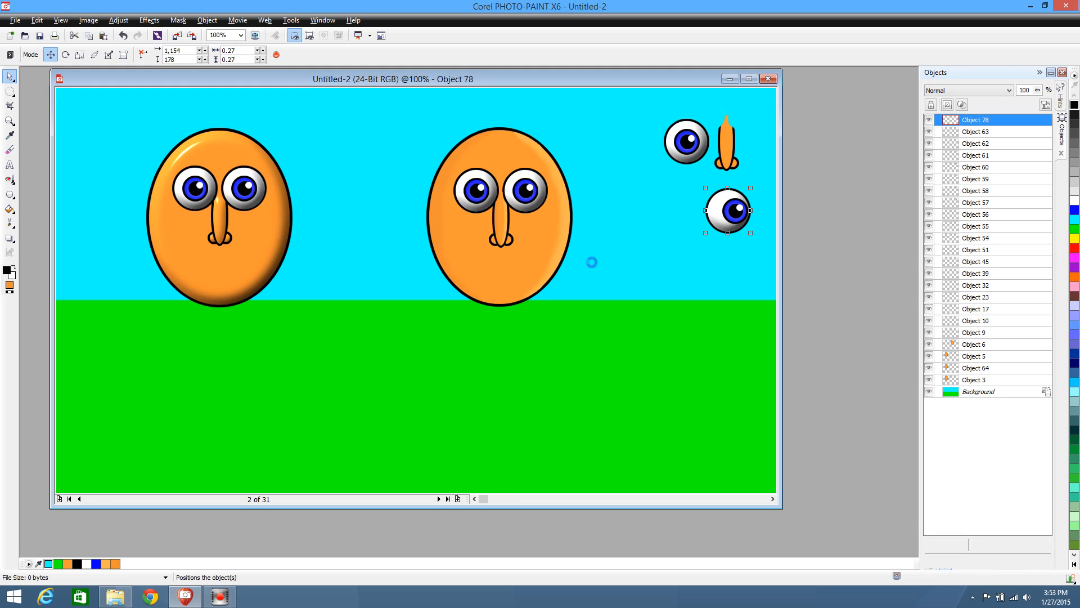
key("ctrl+v")
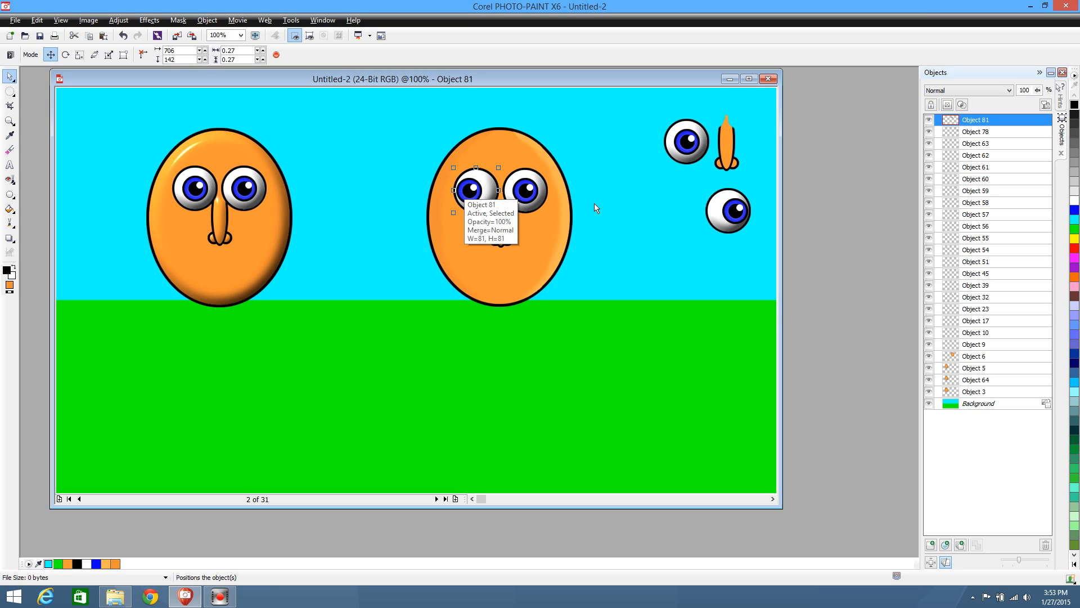
Place the right-looking spare eye over the second character's right eye at 793, 142, cutting and pasting it back to check the alignment
left_click_drag(720, 215, 534, 201)
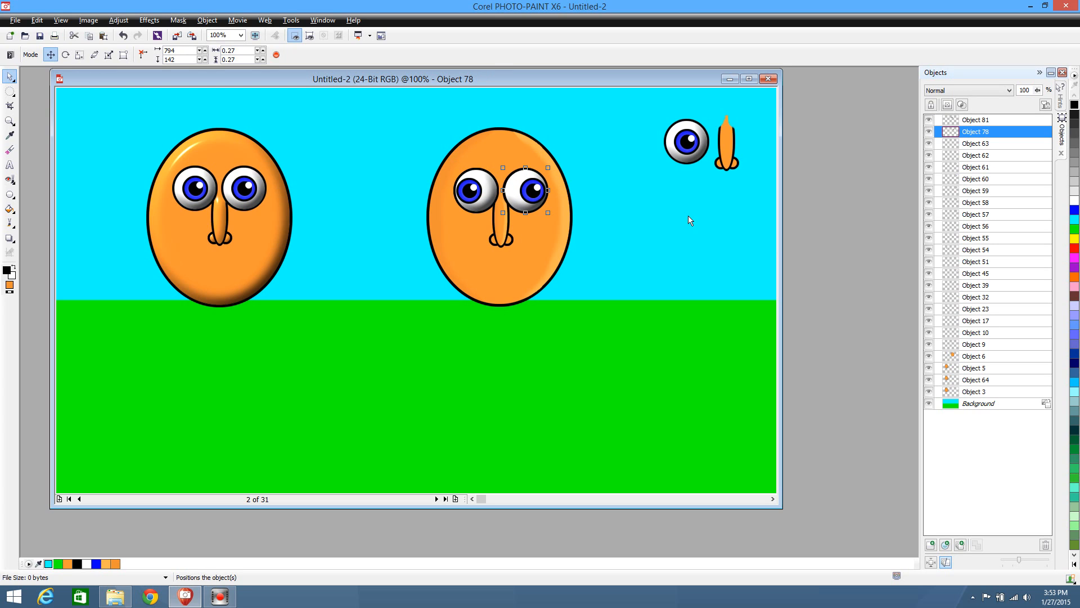
key("Right")
key("Left")
key("Left")
key("Delete")
key("ctrl+v")
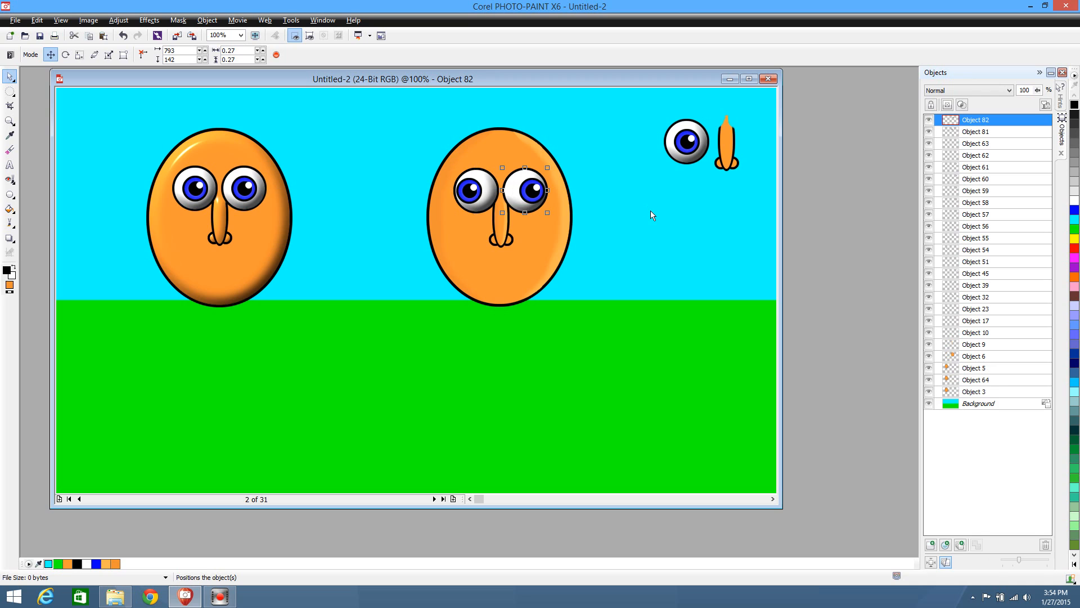
key("Delete")
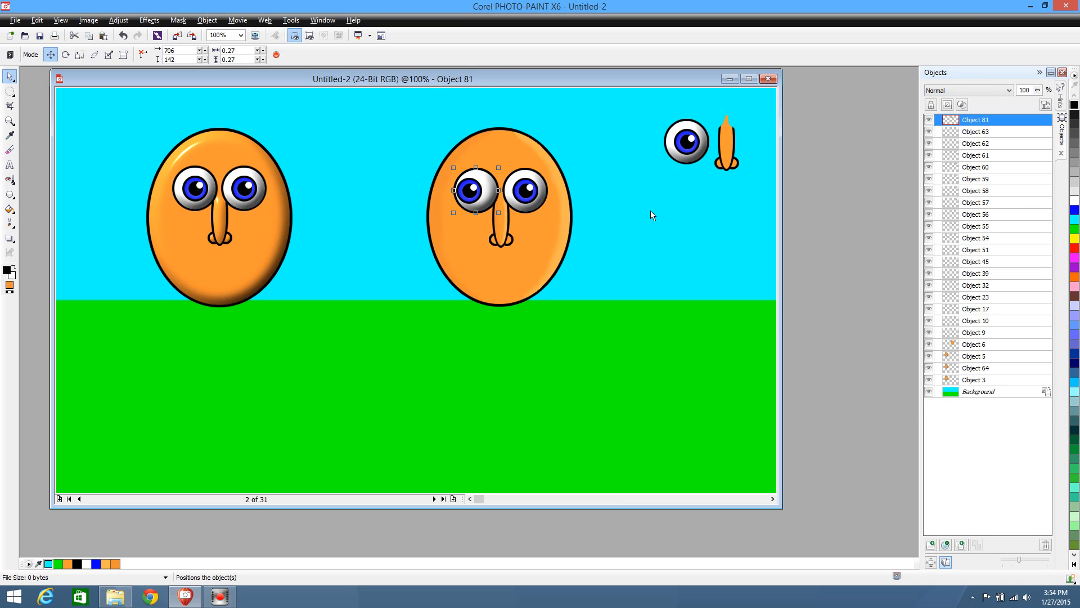
key("ctrl+v")
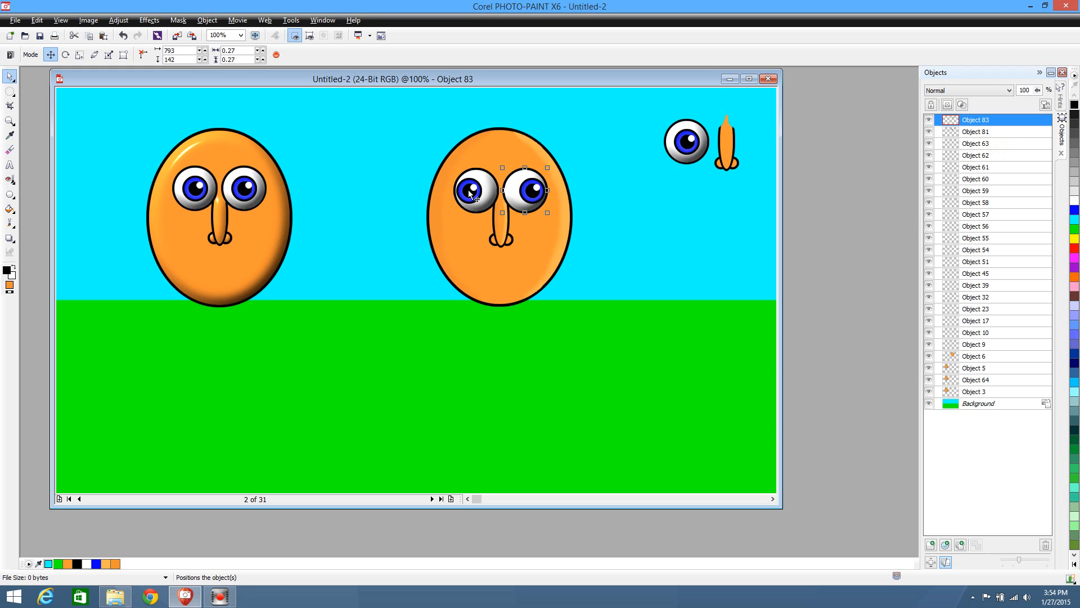
Hide the two sideways-looking eyes overlaid on the second character and clear the object selection
left_click(930, 121)
left_click(930, 132)
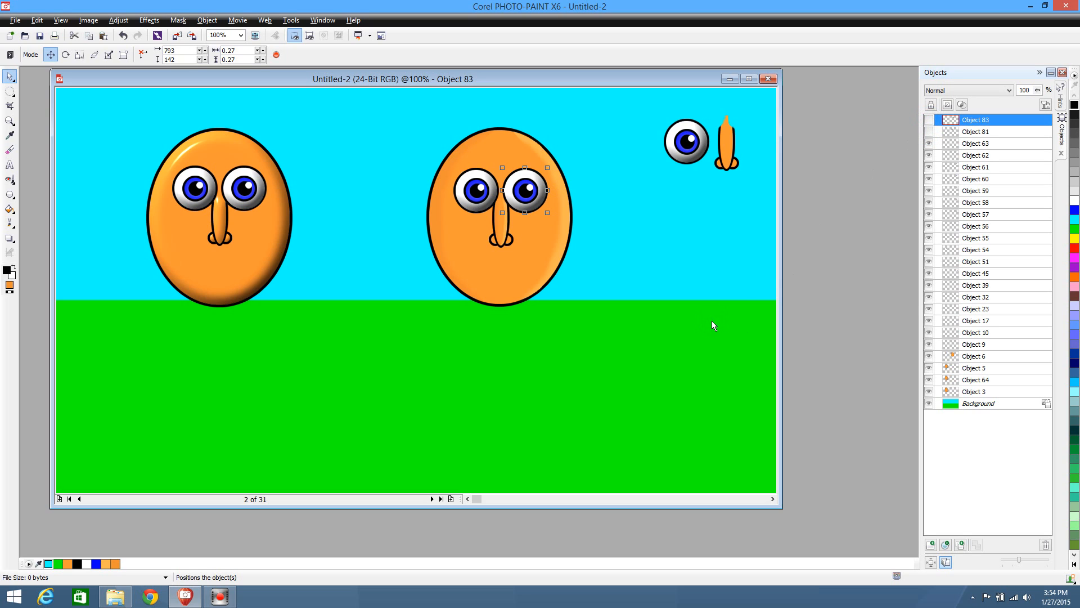
left_click(708, 273)
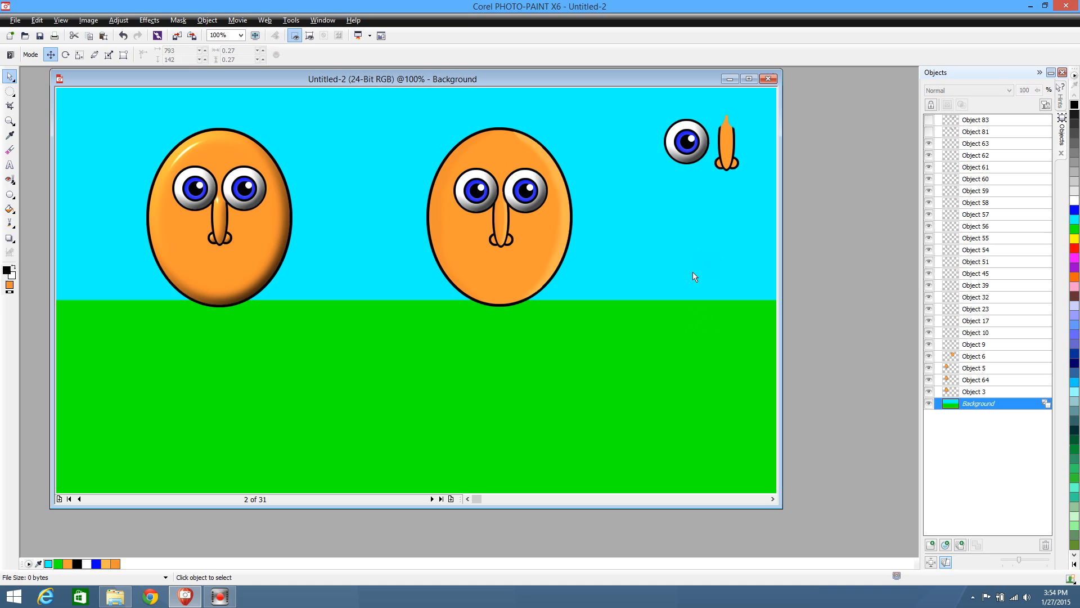
Move the second character's forward-looking eyes below the spare eye and nose, and show the two sideways-looking eyes again
left_click(464, 183)
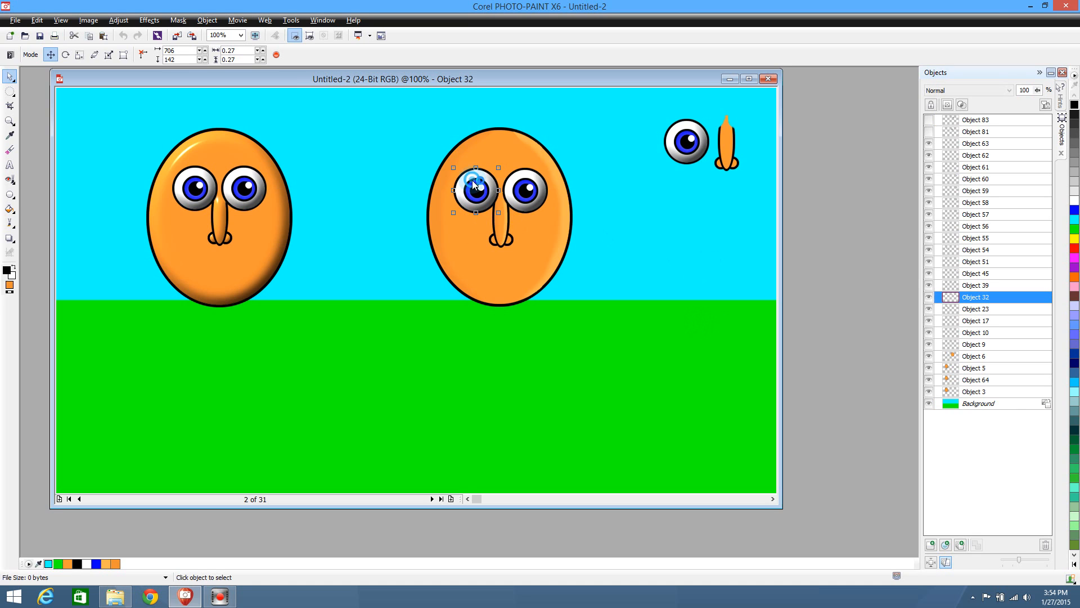
left_click(530, 193, "shift")
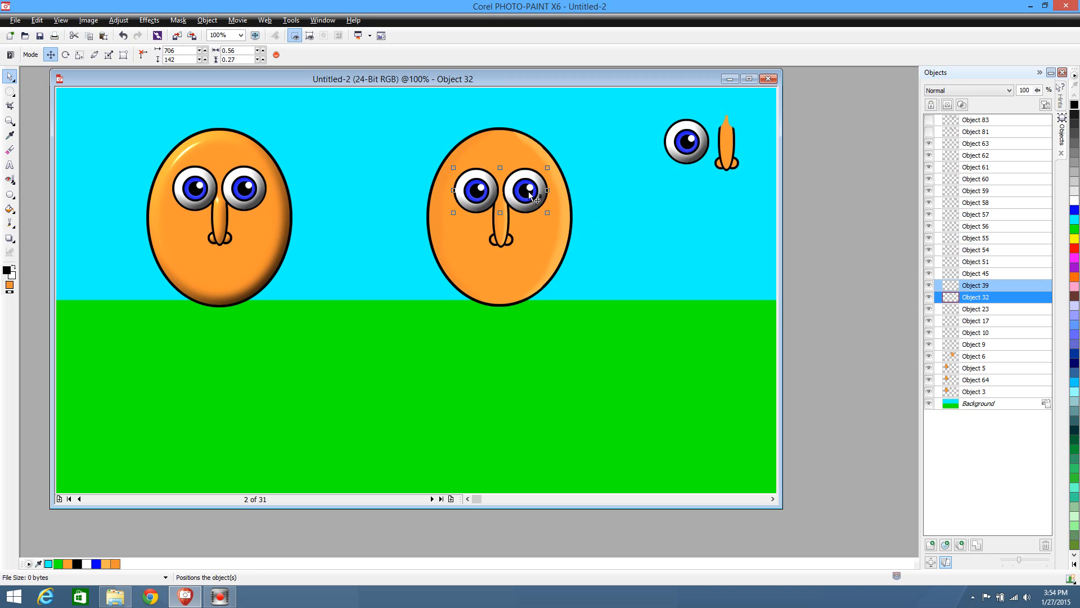
left_click_drag(530, 194, 738, 205)
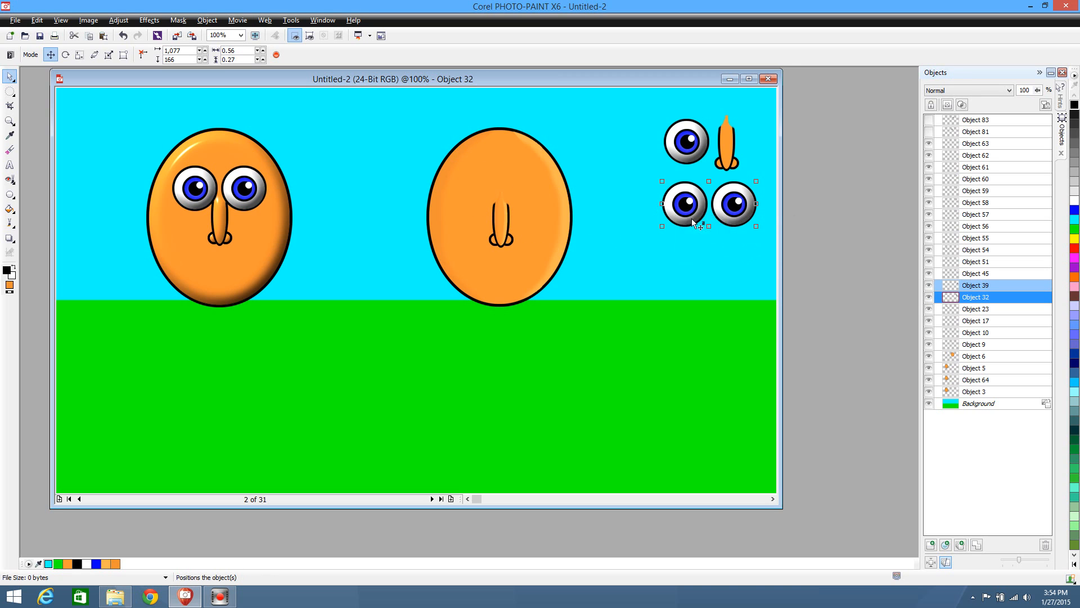
left_click(654, 267)
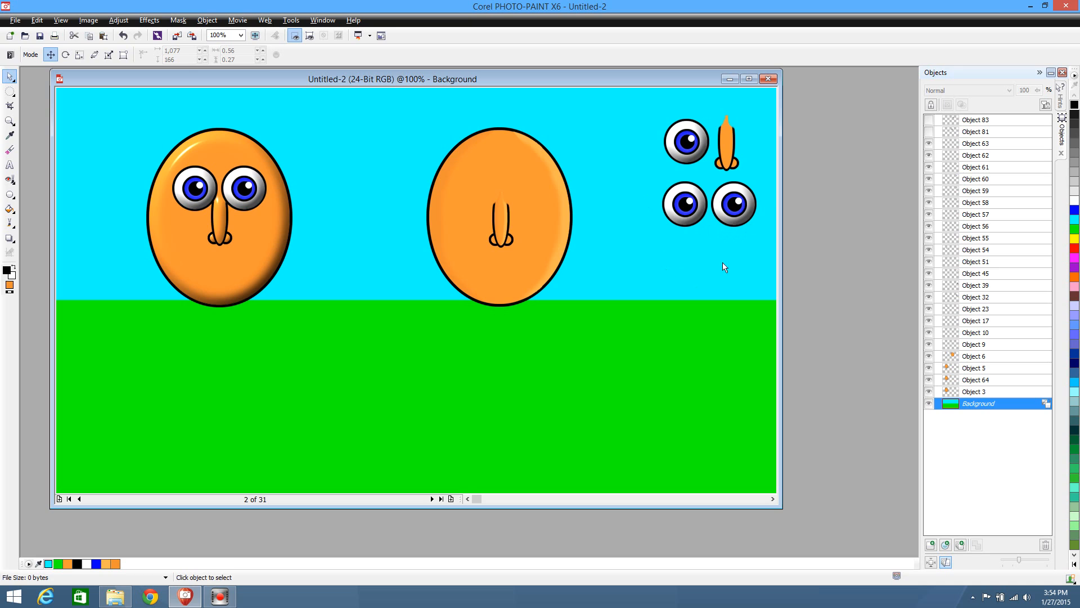
left_click(929, 120)
left_click(929, 132)
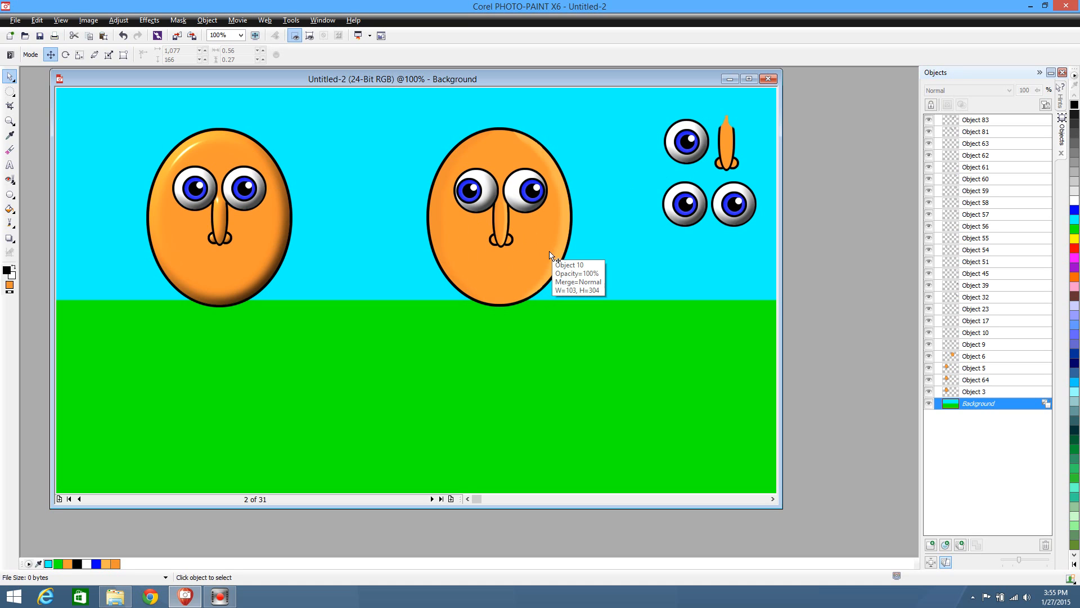
Undo the relocation of the second character's forward-looking eyes, returning them to the face, and clear the selection
key("ctrl+z")
key("ctrl+z")
key("ctrl+z")
key("ctrl+shift+z")
key("ctrl+shift+z")
key("ctrl+shift+z")
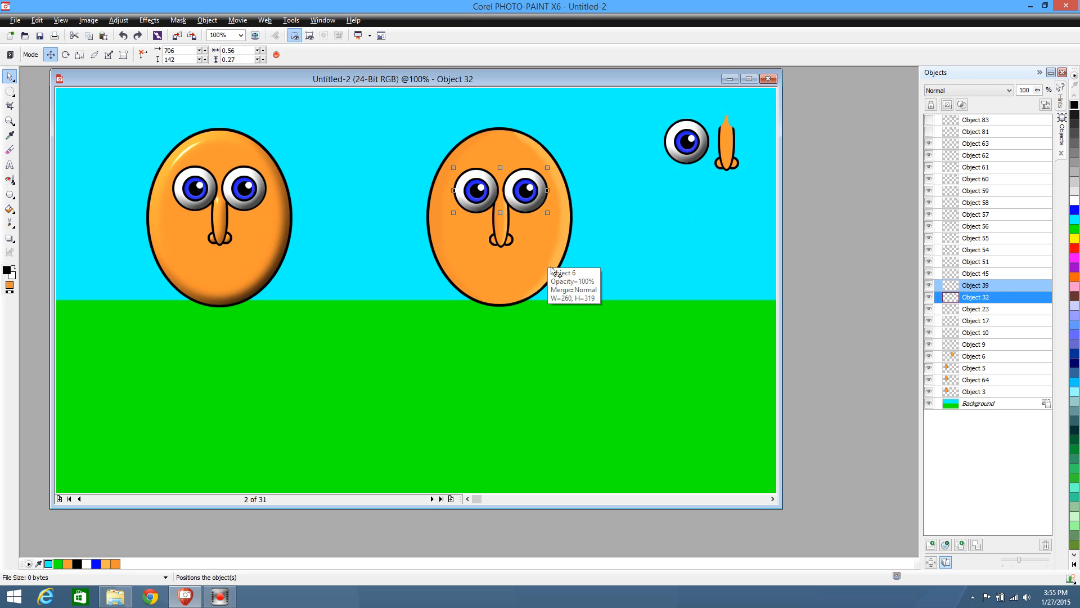
left_click(599, 302)
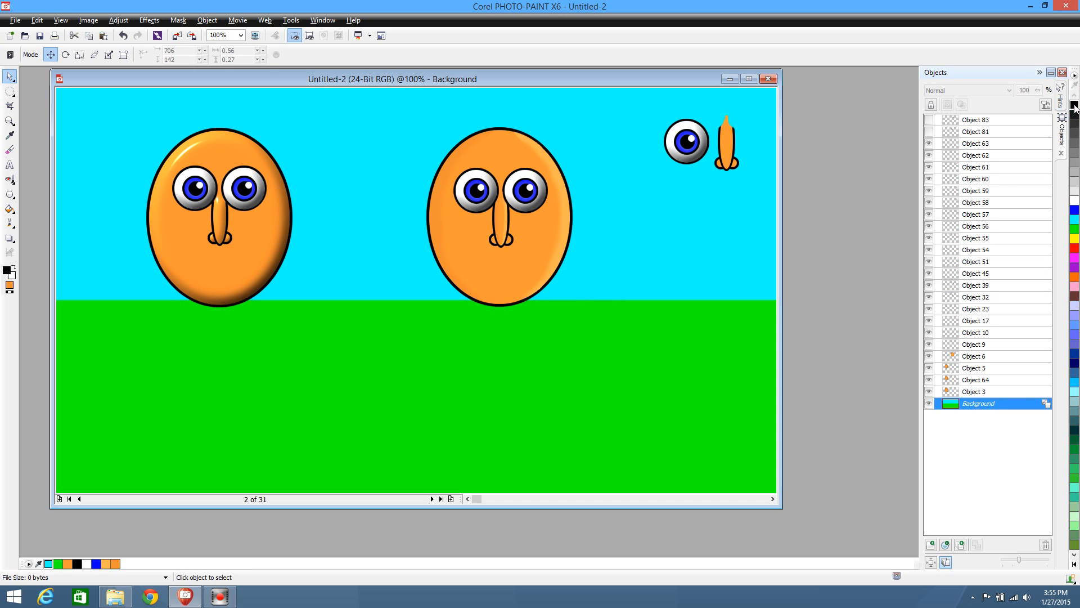
Draw a flat red ellipse beneath the first character's nose and cover it with a black-bordered red one about 0.32 by 0.07
left_click(1075, 249)
right_click(1075, 249)
left_click(9, 194)
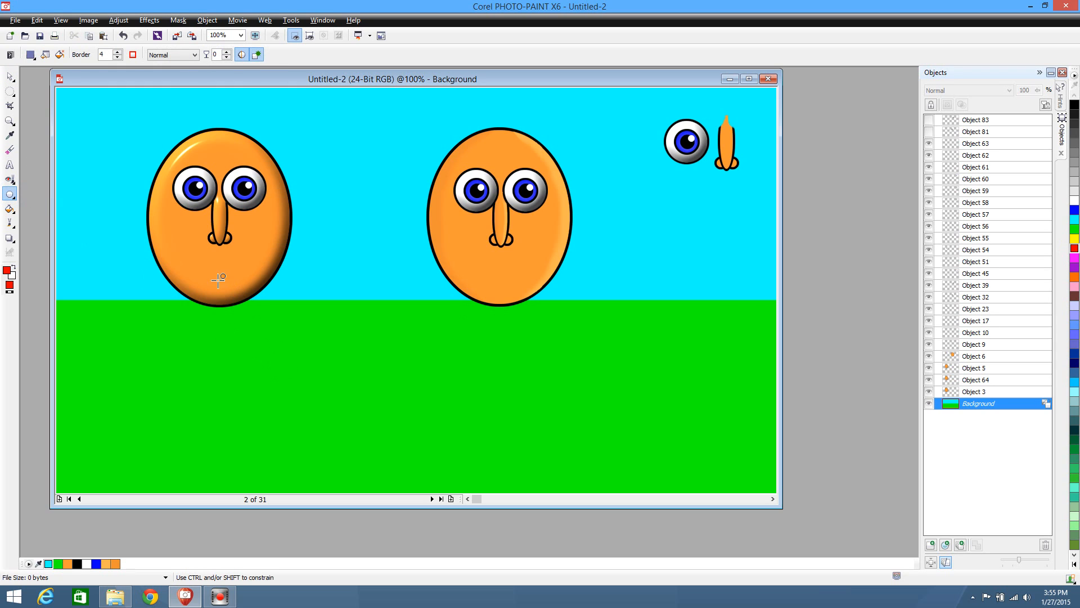
left_click_drag(196, 260, 245, 265)
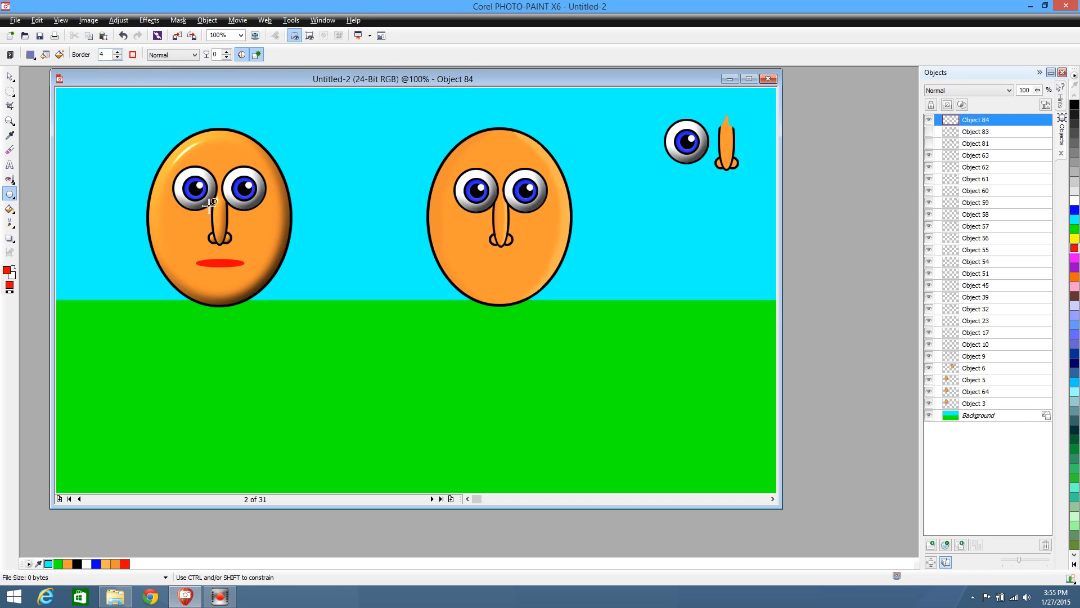
left_click(1074, 105)
left_click_drag(192, 257, 247, 267)
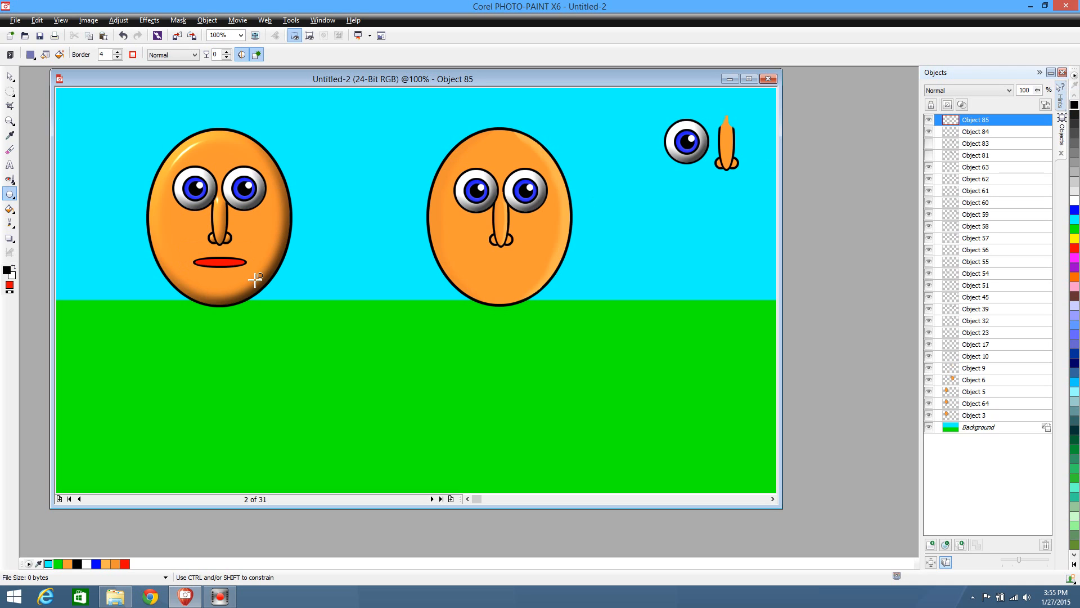
Delete the borderless red ellipse beneath the black-bordered one, and position the bordered lip under the nose at 243, 299
left_click(8, 74)
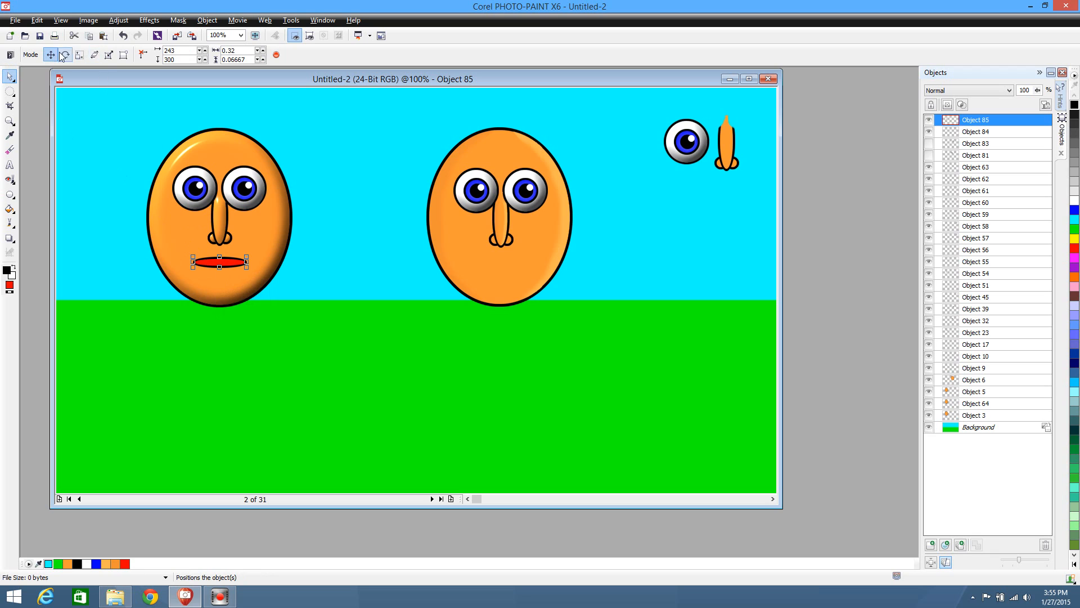
left_click_drag(231, 264, 316, 320)
left_click(221, 263)
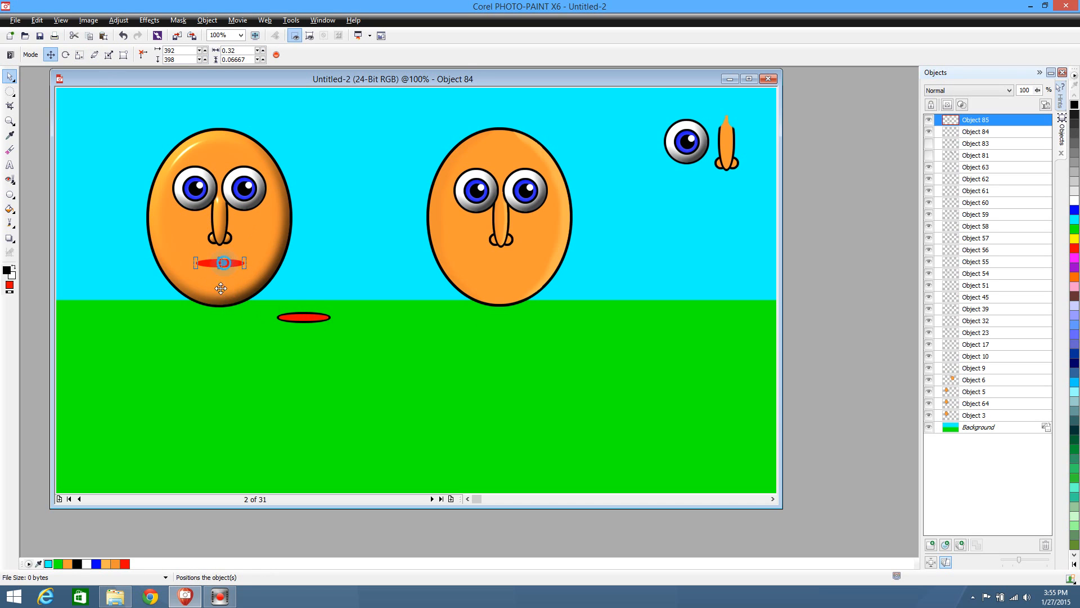
left_click_drag(224, 263, 382, 369)
left_click(371, 366)
key("Delete")
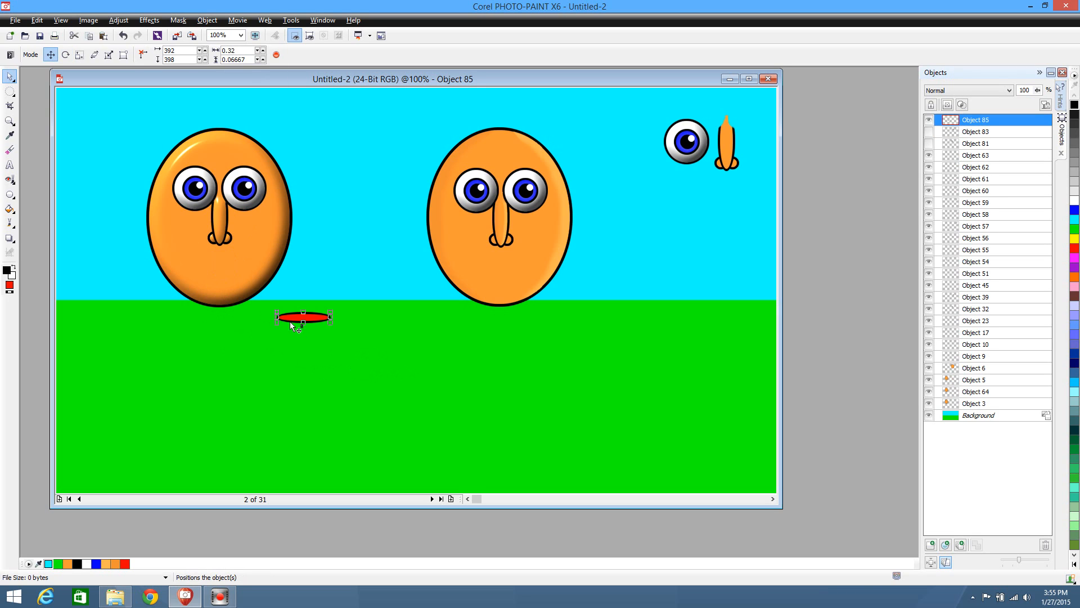
left_click_drag(310, 317, 226, 262)
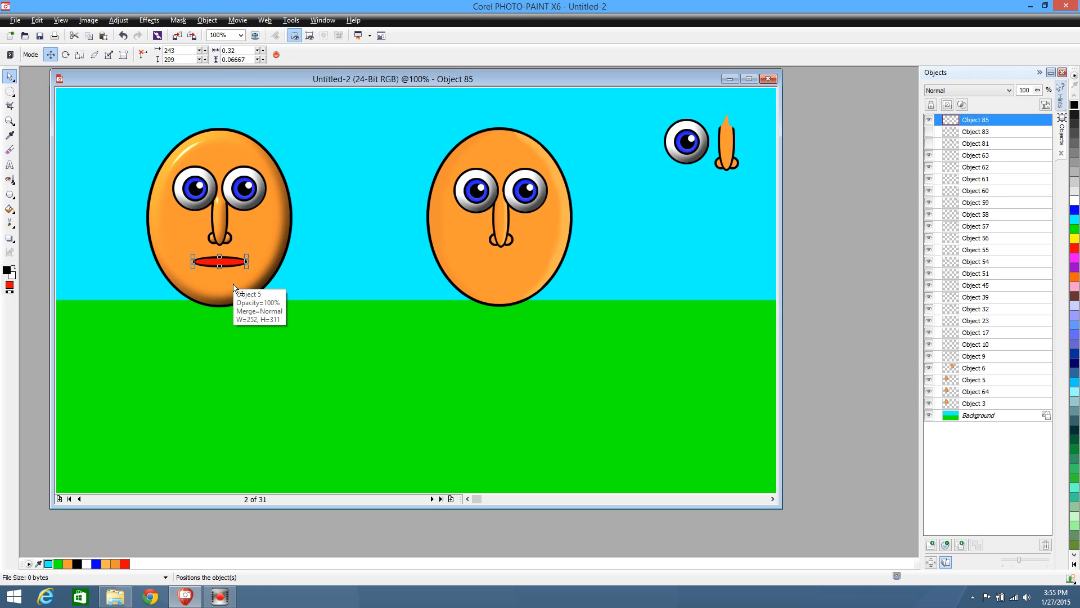
Duplicate the lip and nudge the copy straight down to 243, 316 as the lower lip
key("ctrl+d")
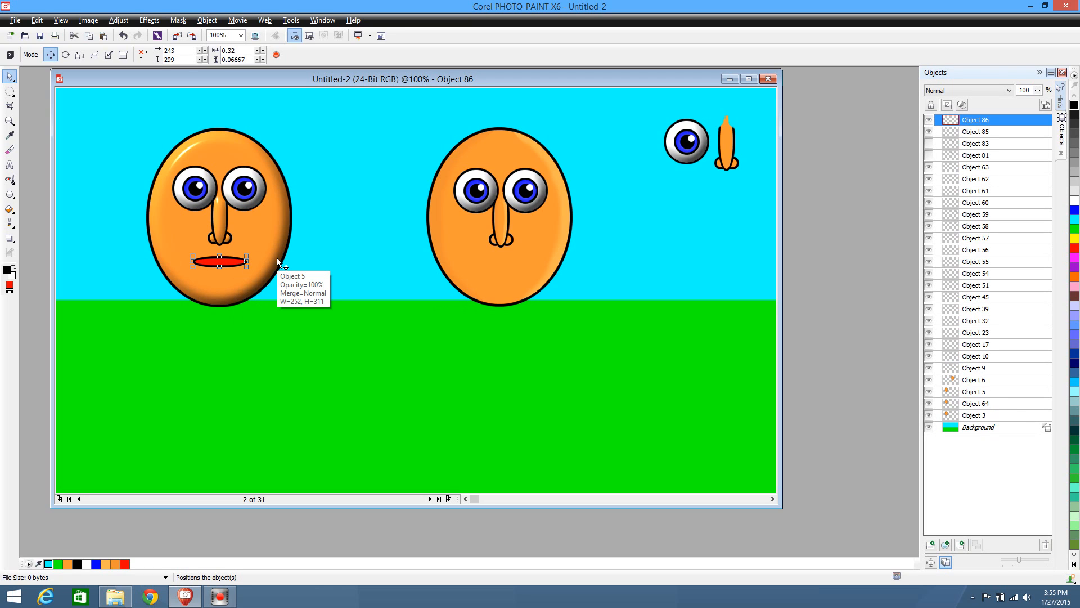
key("Down")
key("Down")
key("Down")
key("Down")
key("Down")
key("Down")
key("Down")
key("Down")
key("Down")
key("Down")
key("Down")
key("Down")
key("Down")
key("Down")
key("Down")
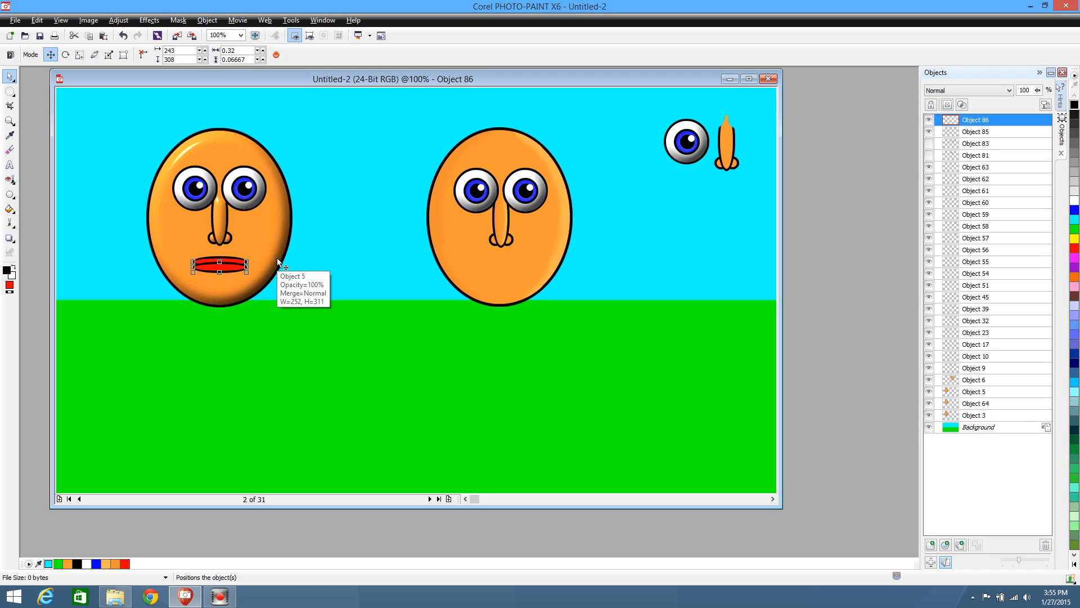
key("Down")
key("Down")
key("Down")
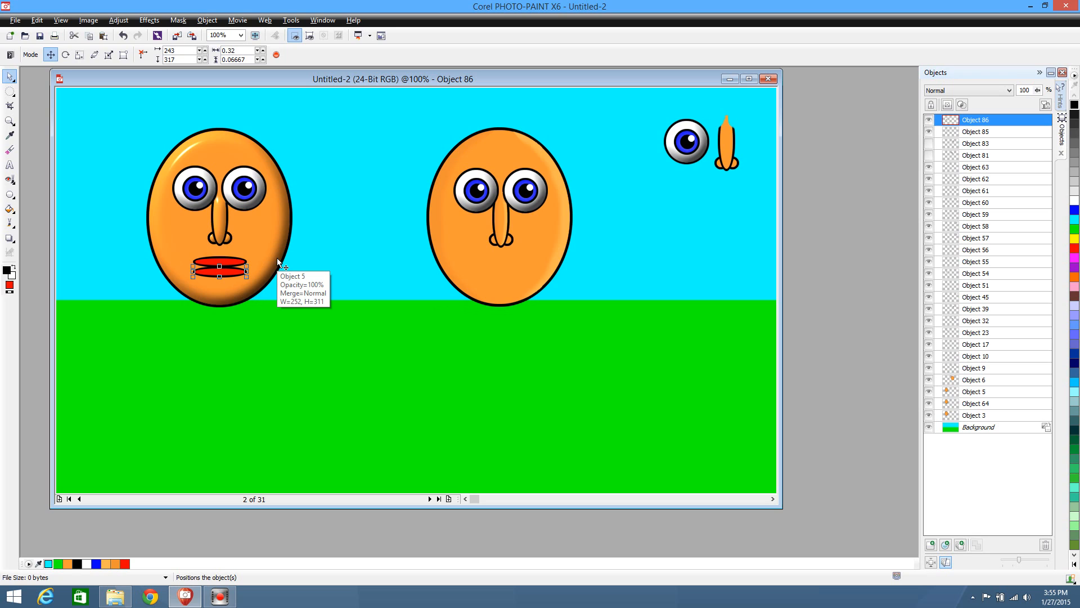
key("Down")
key("Up")
key("Up")
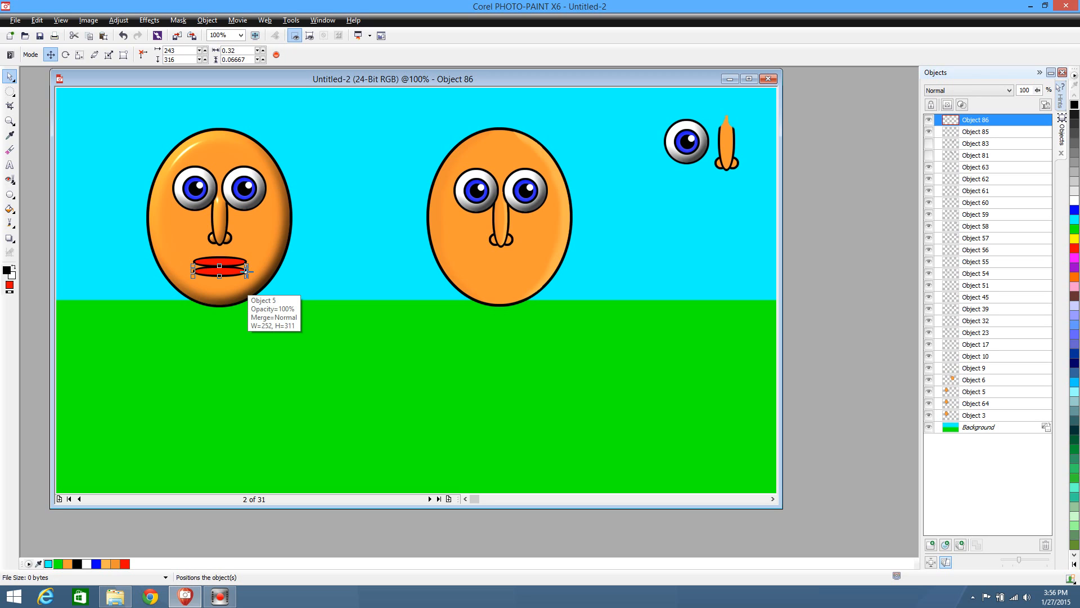
Narrow the lower lip evenly to a width of 0.28, and cut and paste the upper lip to bring it in front
left_click_drag(246, 271, 244, 272)
left_click(11, 77)
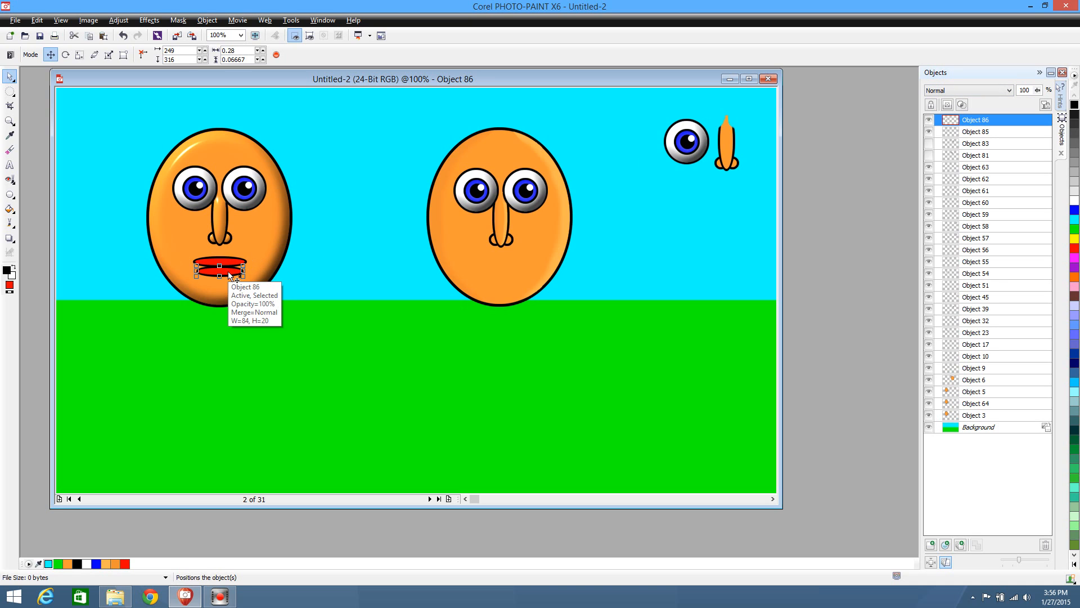
left_click(231, 262)
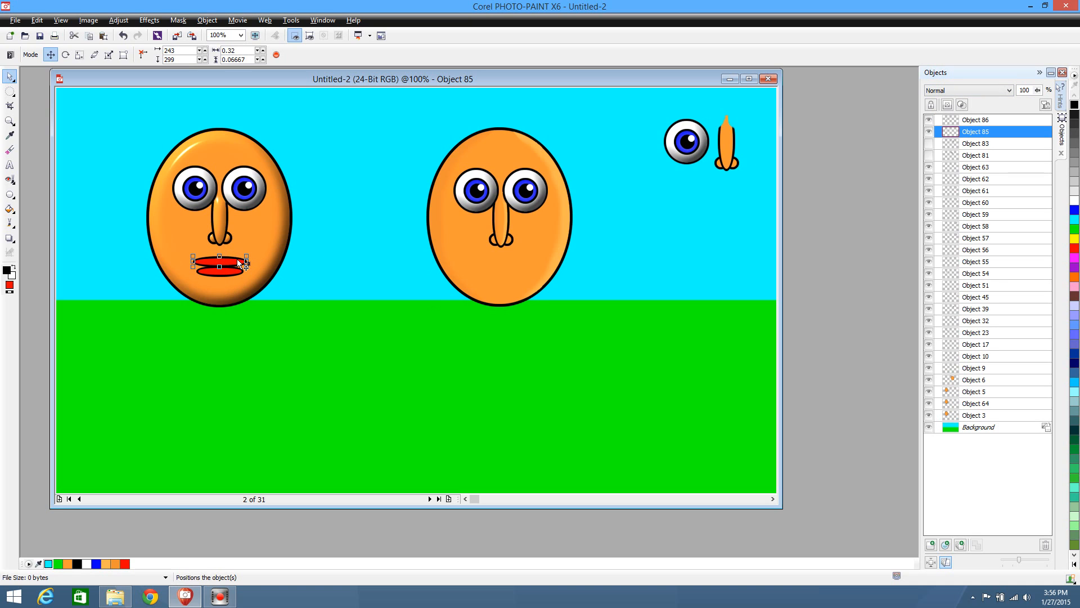
key("ctrl+x")
key("ctrl+v")
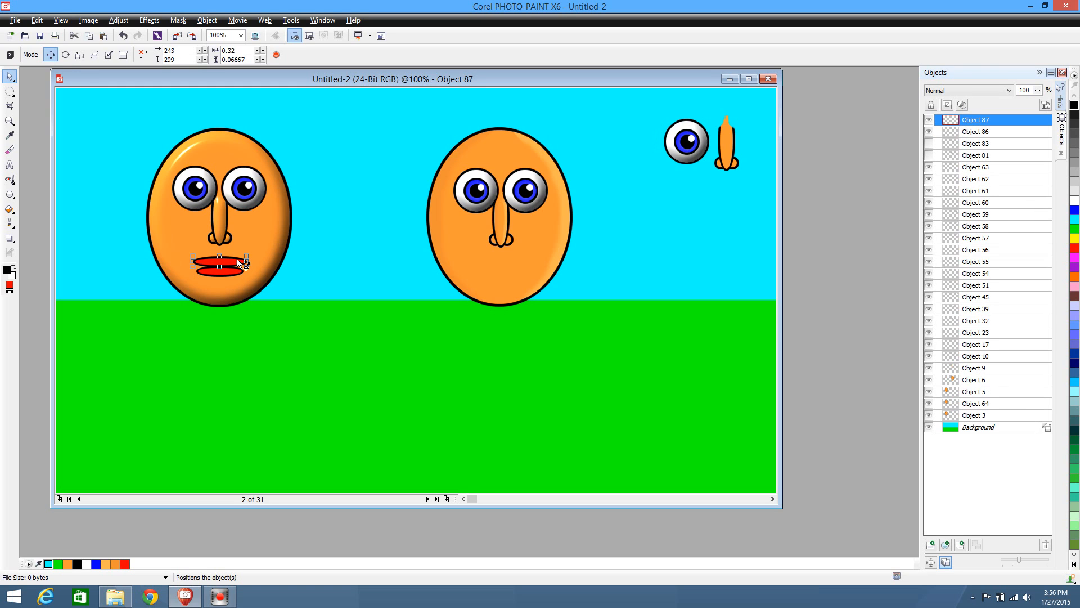
Nudge the lower lip up to 249, 311 so it tucks under the upper lip
left_click(227, 273)
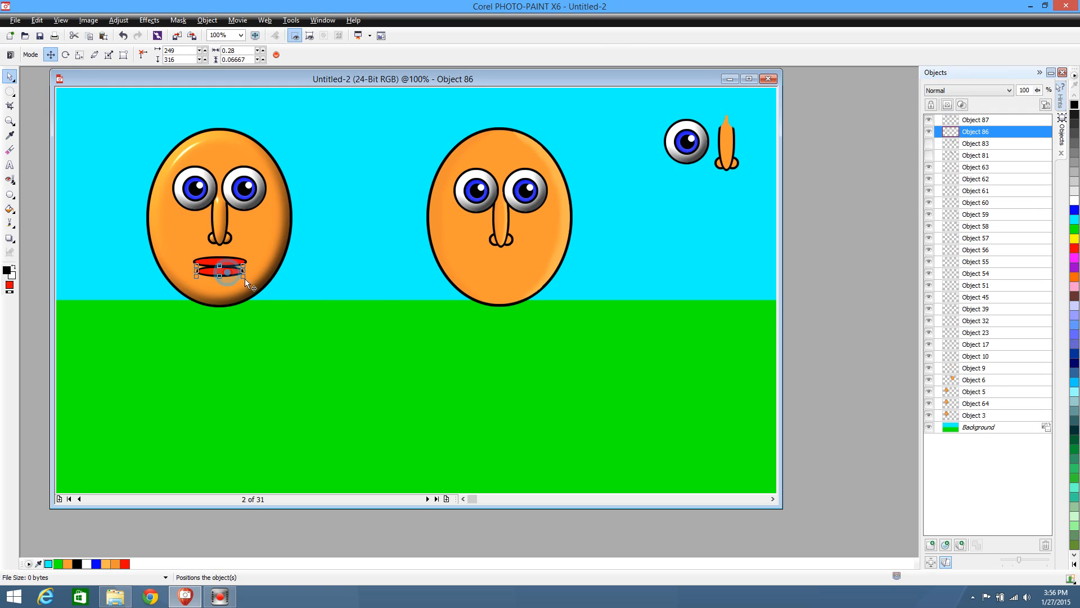
key("Up")
key("Up")
key("Up")
key("Up")
key("Up")
left_click(307, 357)
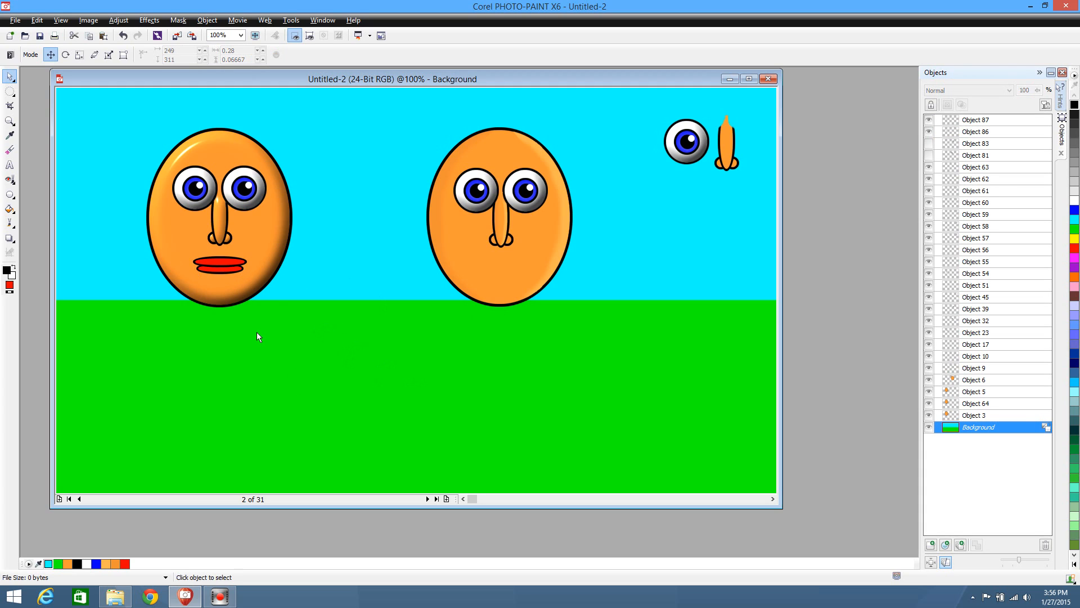
Move the lower lip out between the two faces and draw a fuller lower-lip ellipse, about 0.26 by 0.09, at 253, 307
left_click(220, 271)
left_click_drag(220, 271, 367, 264)
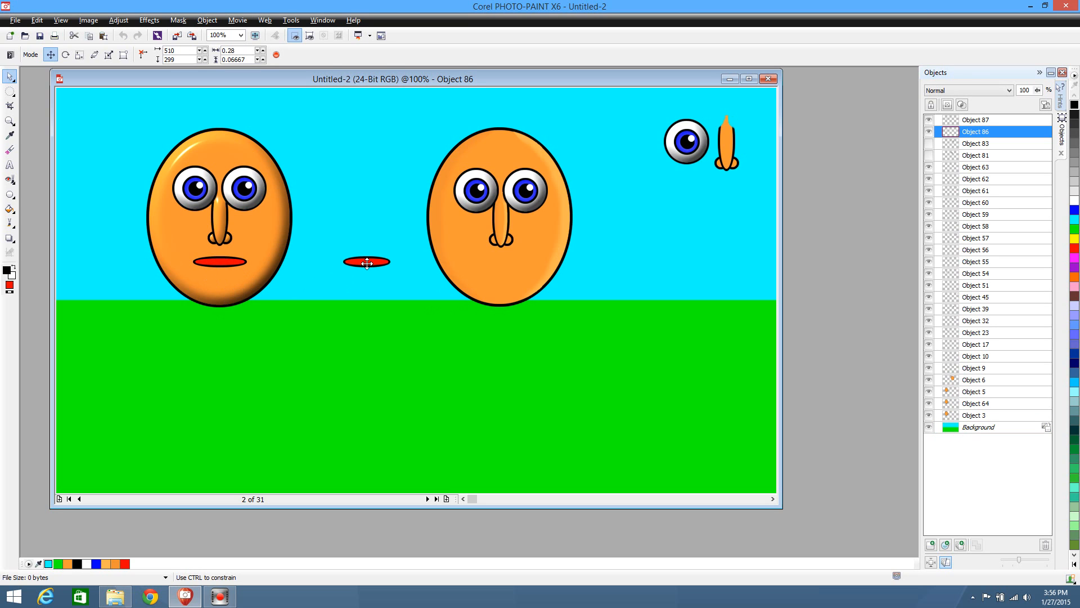
left_click(10, 195)
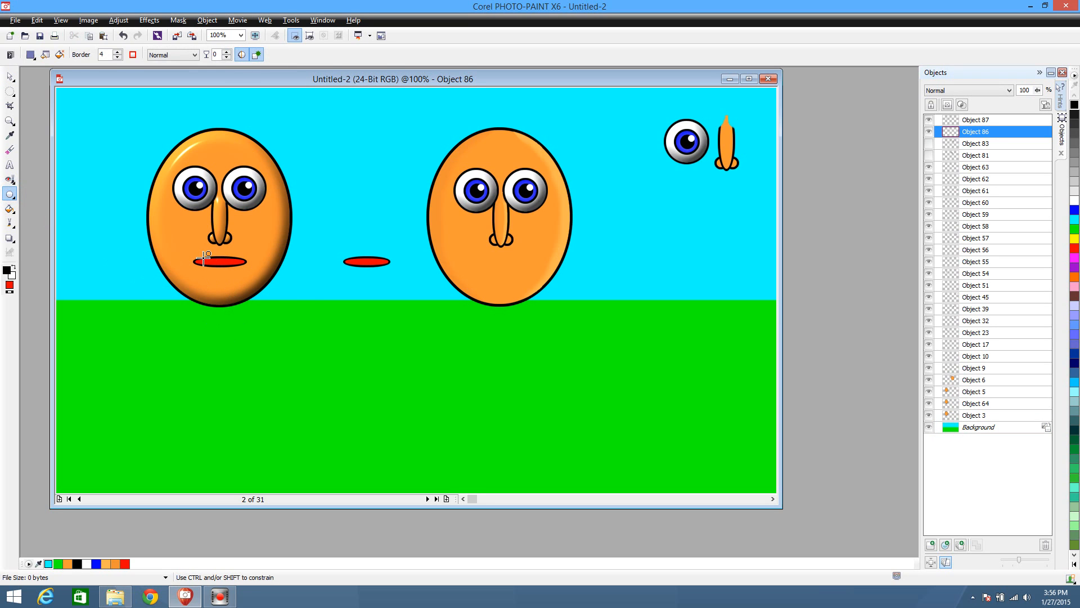
left_click_drag(203, 260, 239, 274)
left_click_drag(246, 275, 227, 269)
left_click(11, 75)
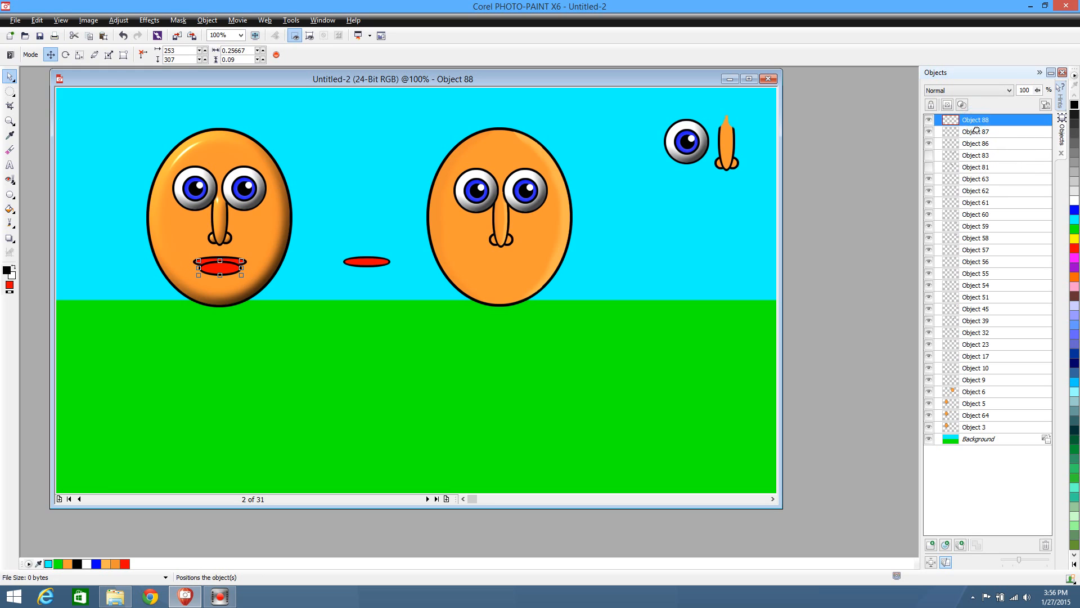
Stack the new lower lip behind the upper lip and delete the spare lip between the two faces
left_click_drag(976, 123, 978, 134)
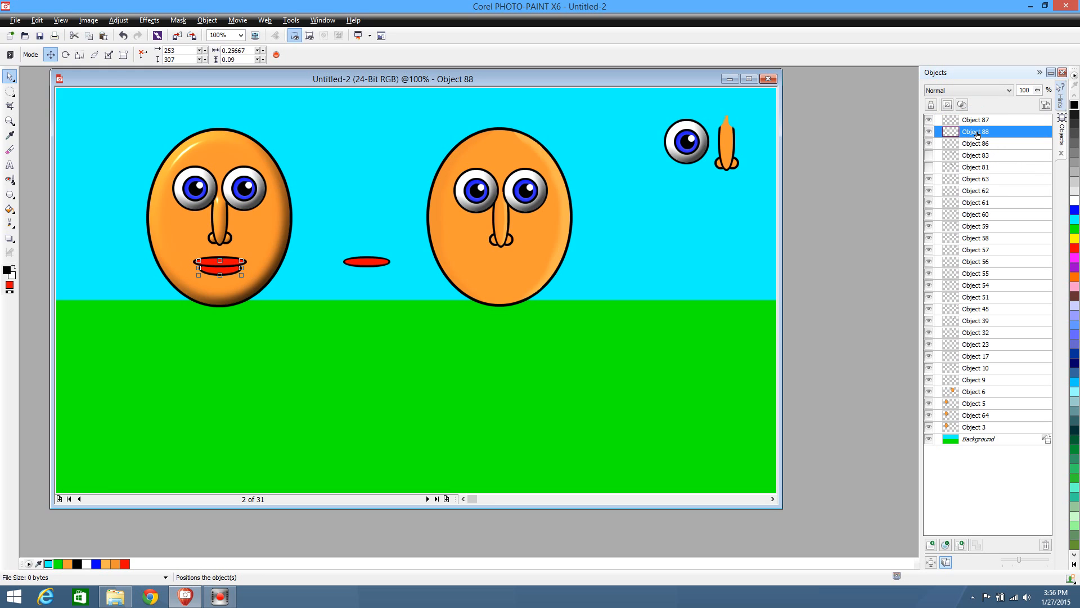
left_click(389, 394)
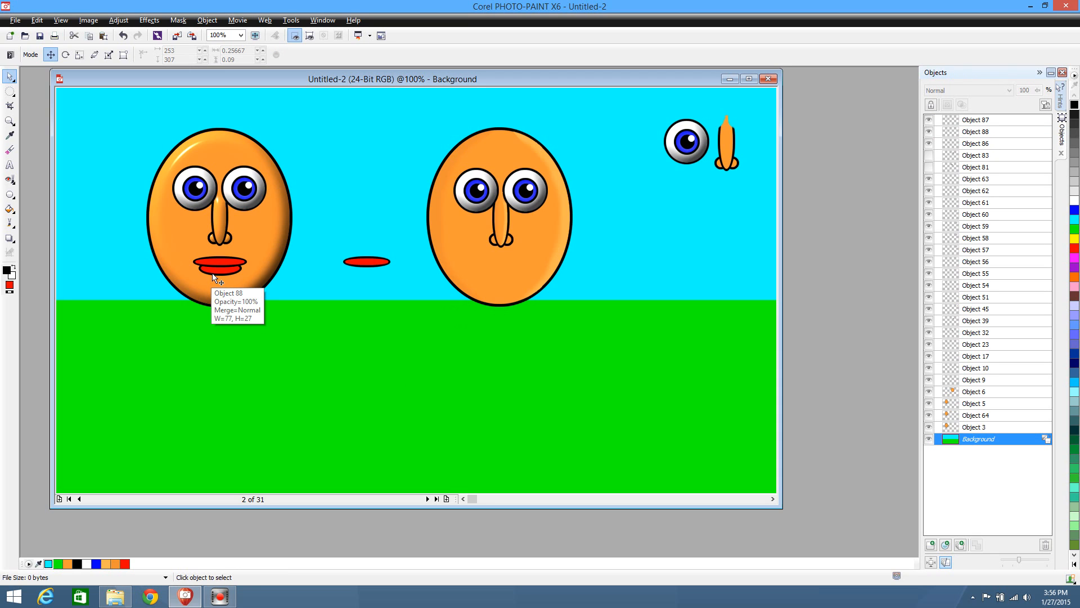
left_click(365, 261)
key("Delete")
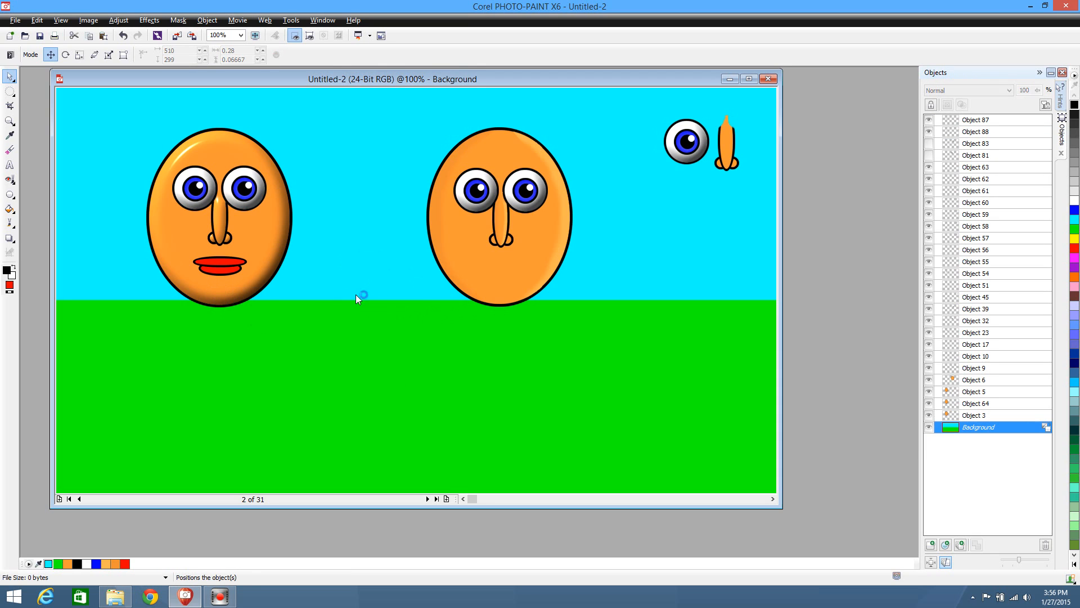
Mask the red fill of the first face's upper lip with the Magic Wand and raise its brightness to 15
left_click(221, 261)
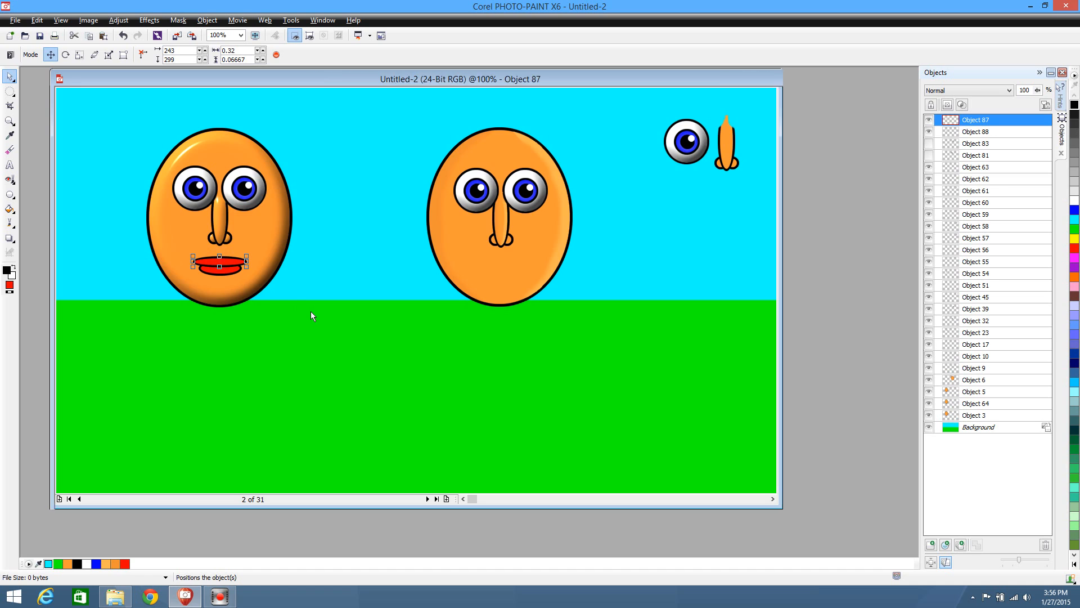
scroll(311, 311, "up", 1)
scroll(311, 312, "down", 1)
scroll(278, 321, "up", 1)
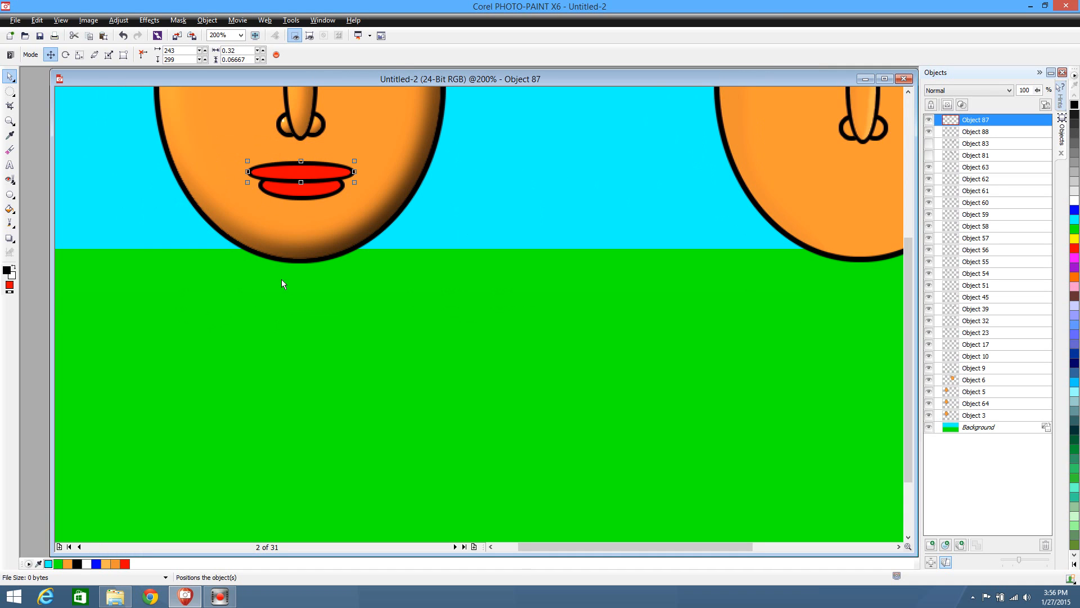
left_click(10, 91)
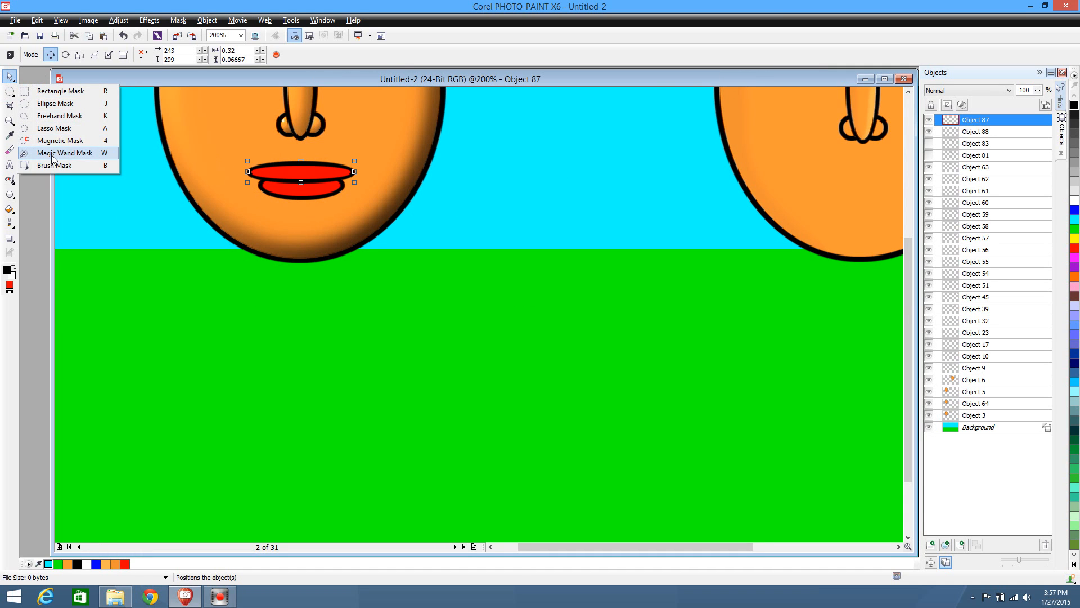
left_click(56, 153)
left_click(329, 175)
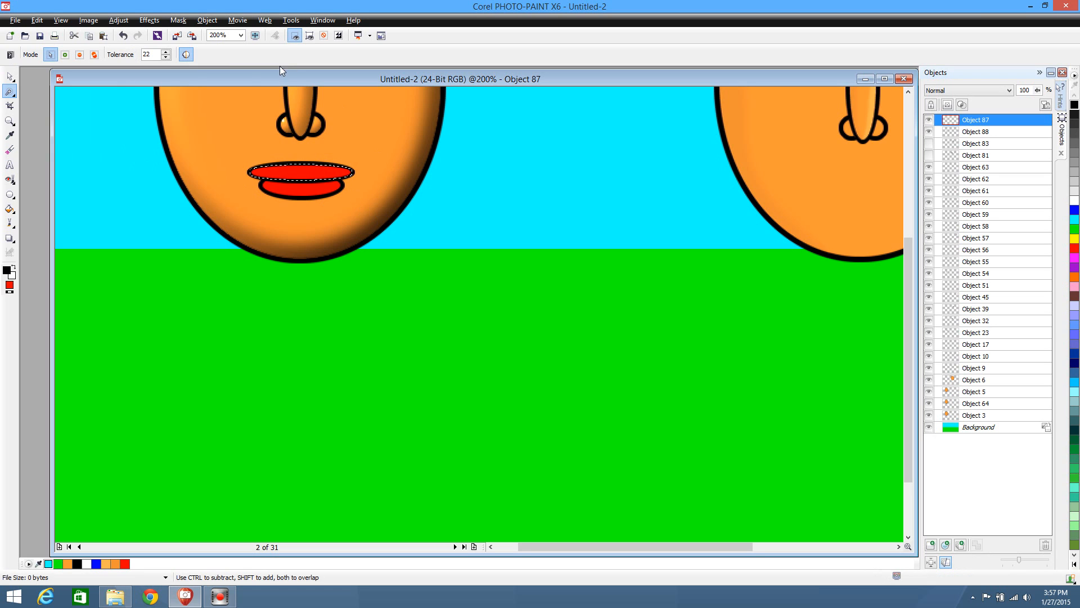
left_click(118, 20)
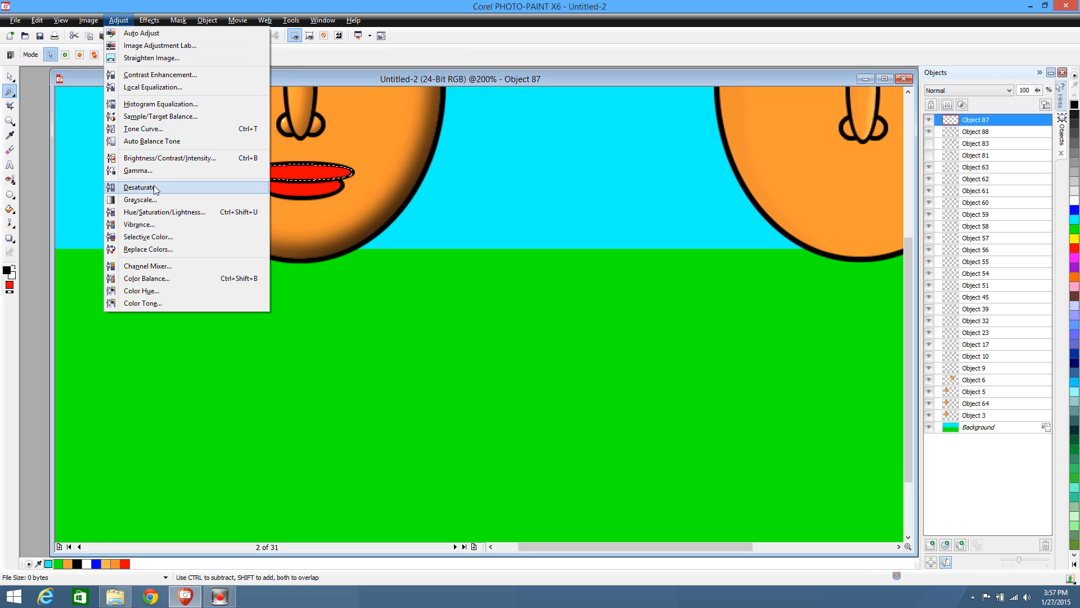
left_click(155, 163)
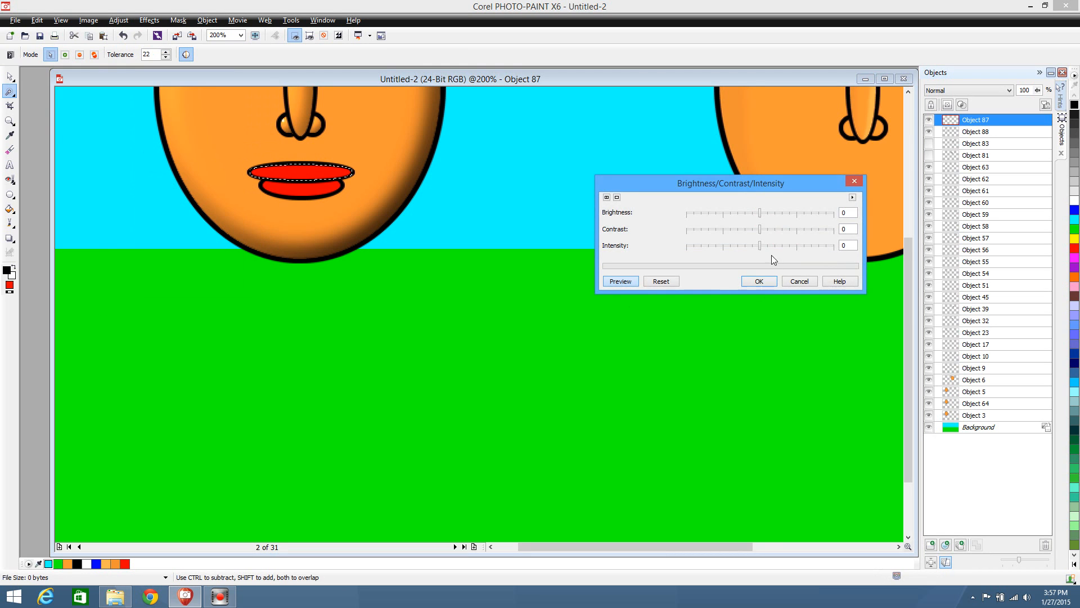
left_click_drag(764, 216, 776, 216)
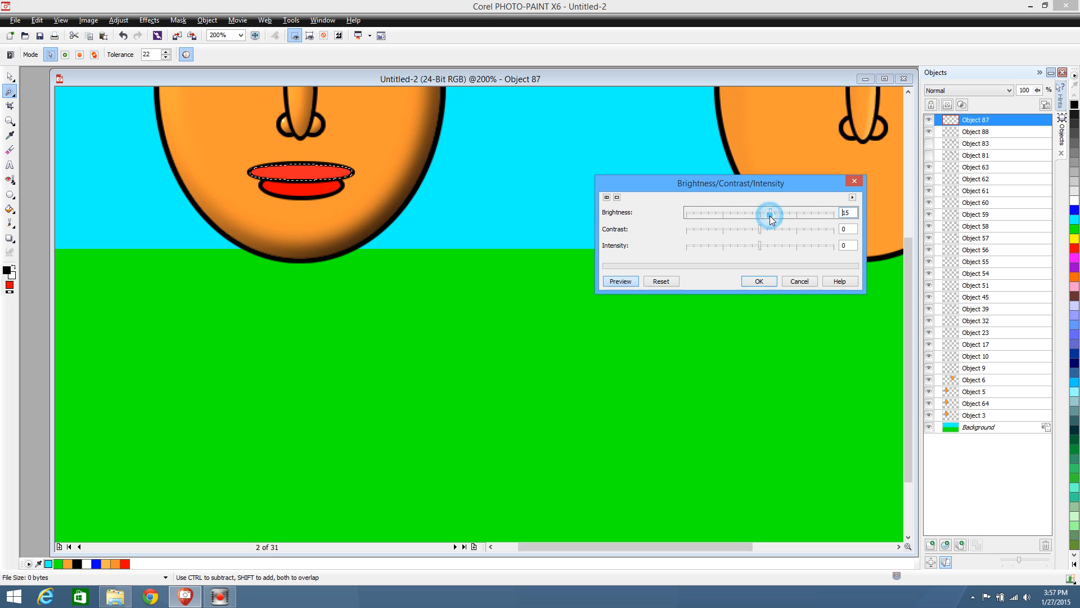
left_click(758, 280)
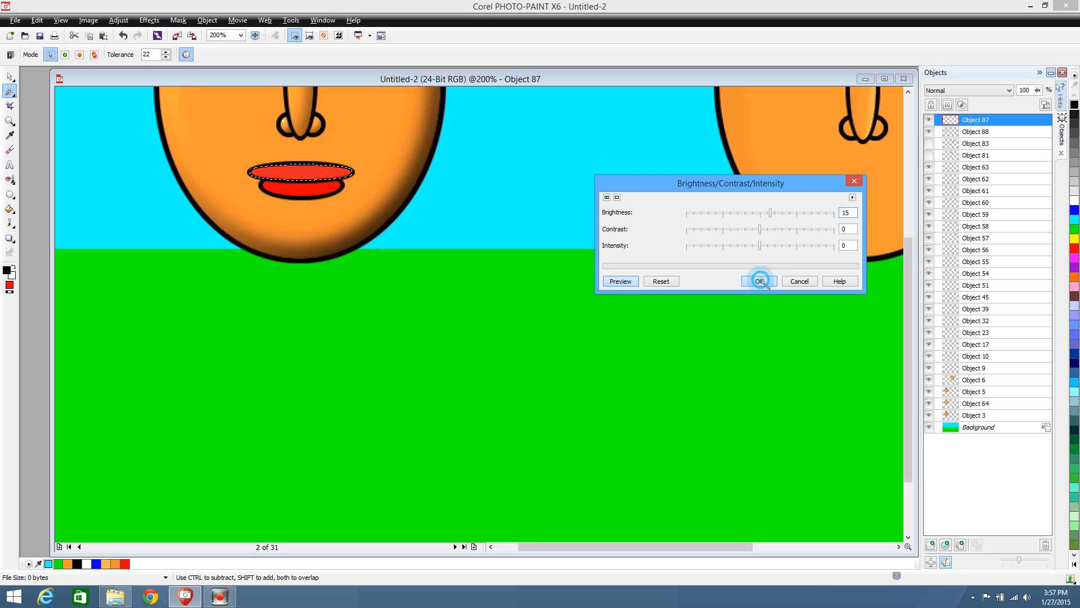
Mask the lower lip's red fill, apply the same brightness of 15 to it, and remove the mask
left_click(297, 195)
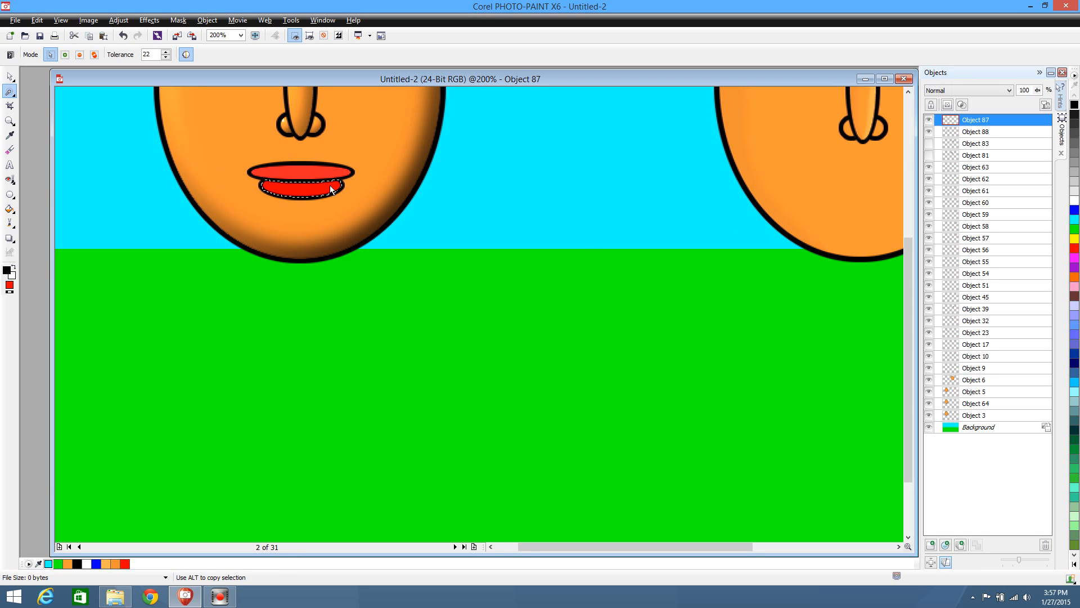
left_click(8, 77)
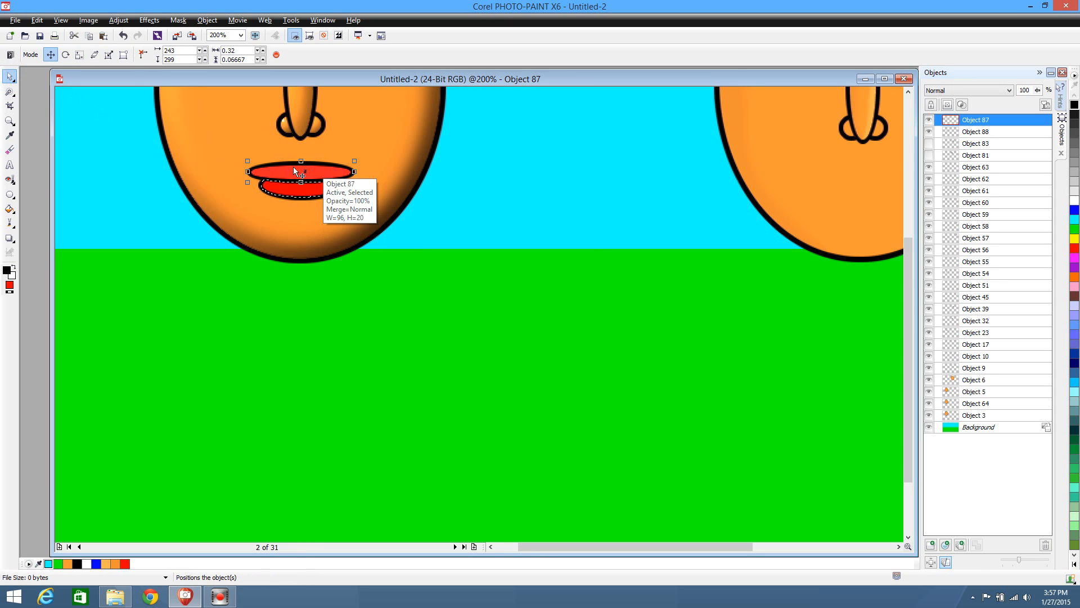
left_click(315, 188)
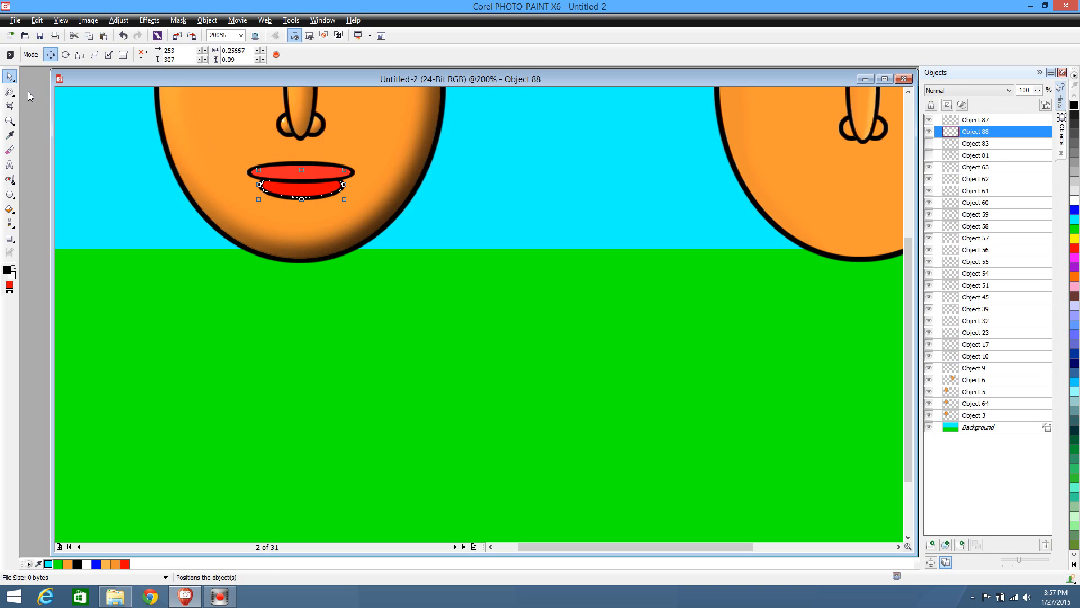
left_click(9, 91)
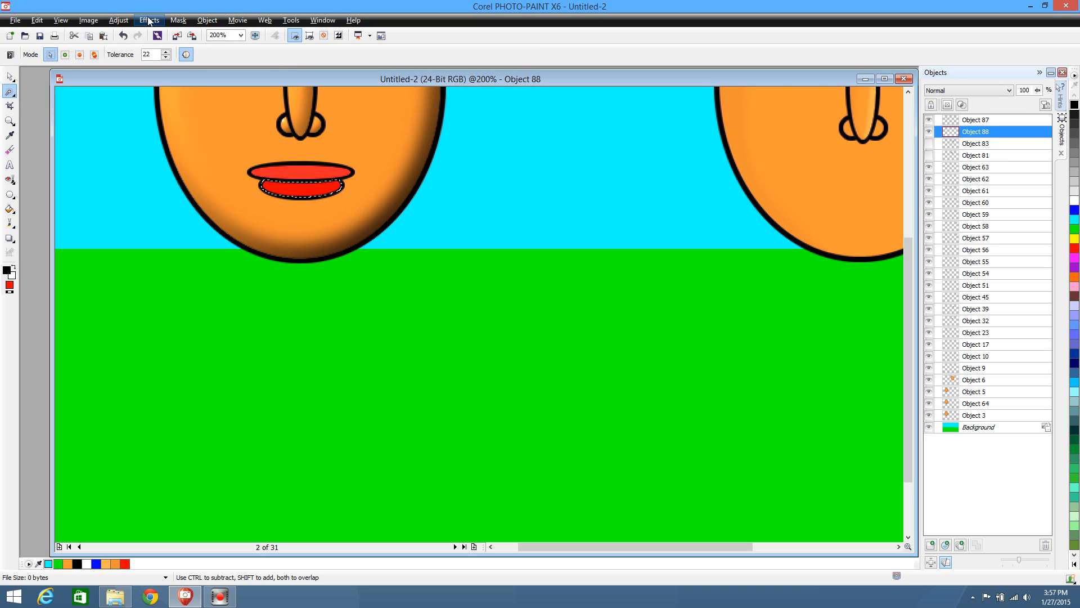
left_click(119, 21)
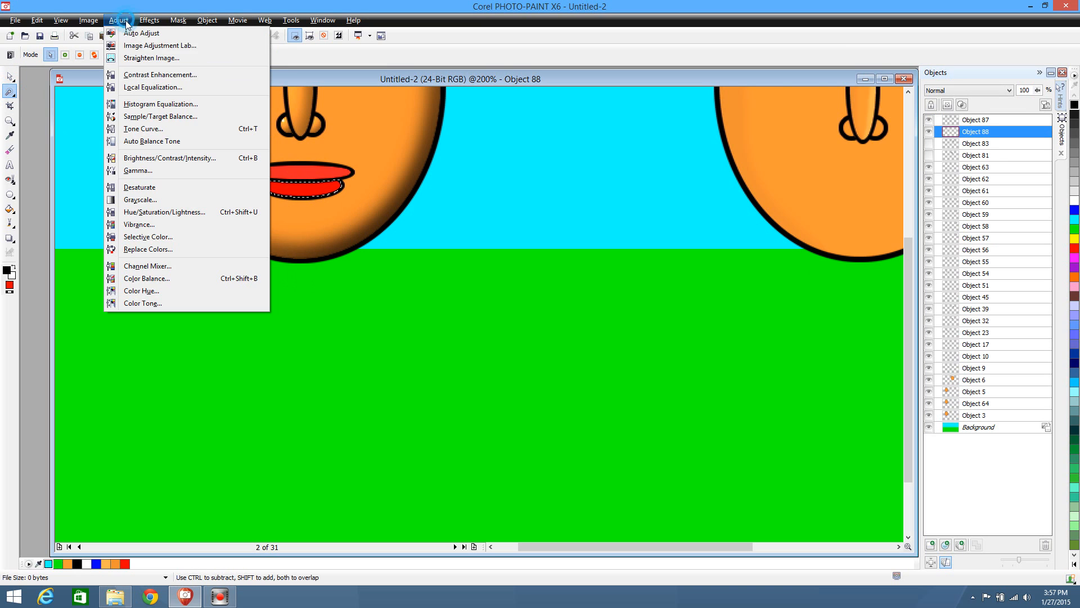
left_click(150, 159)
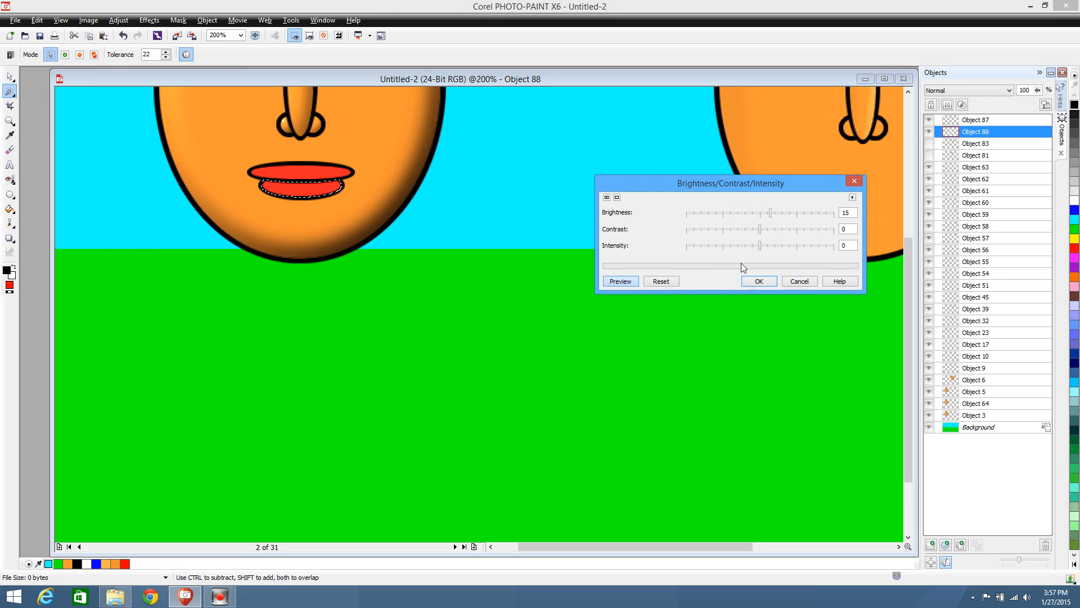
left_click(758, 280)
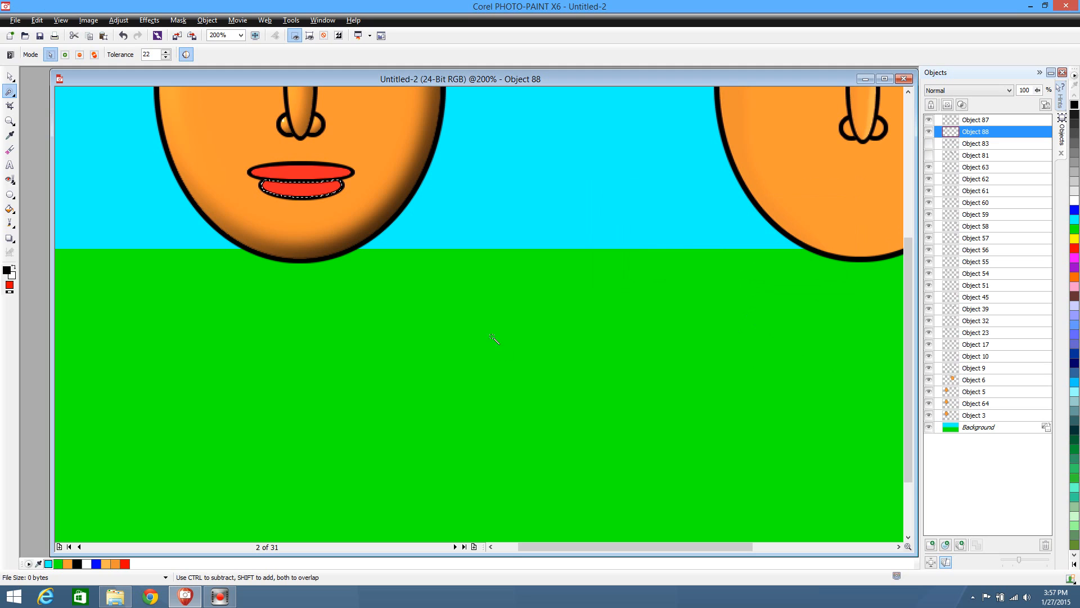
left_click(14, 94)
left_click(31, 91)
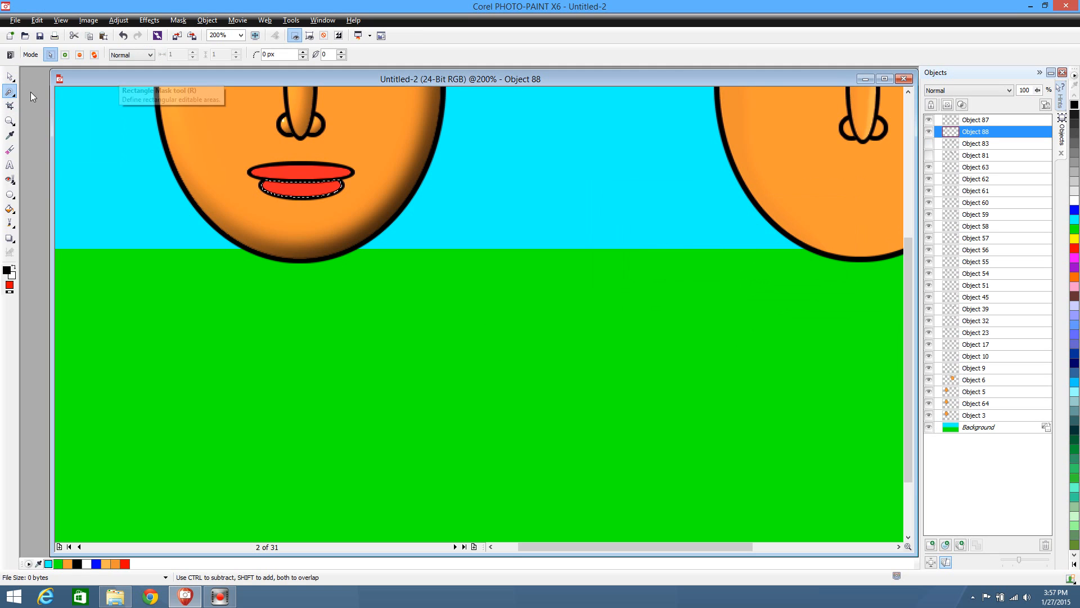
left_click(126, 159)
scroll(481, 361, "up", 1)
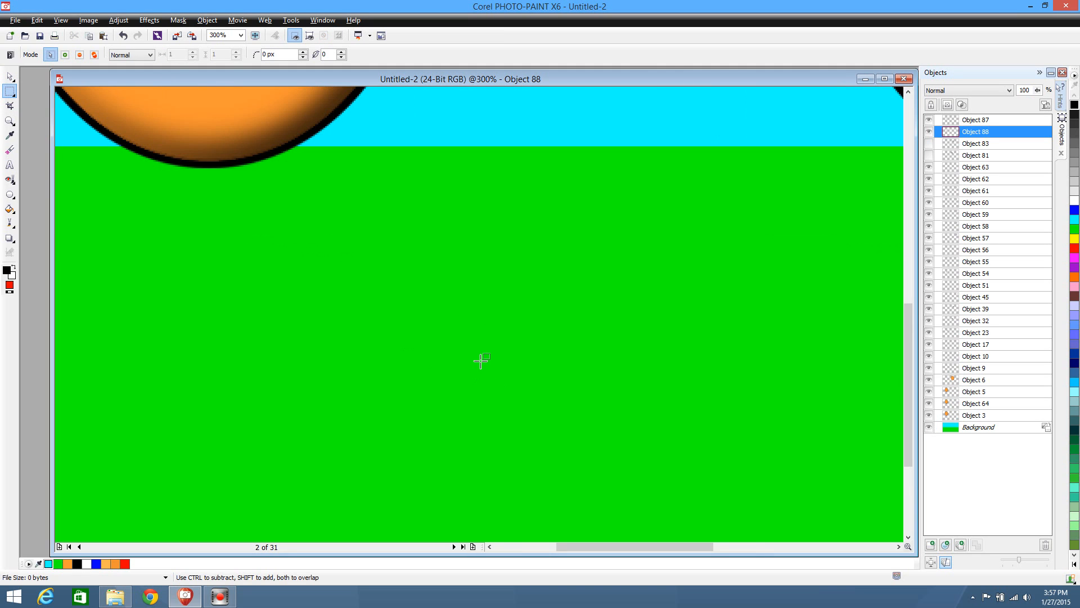
scroll(481, 360, "down", 2)
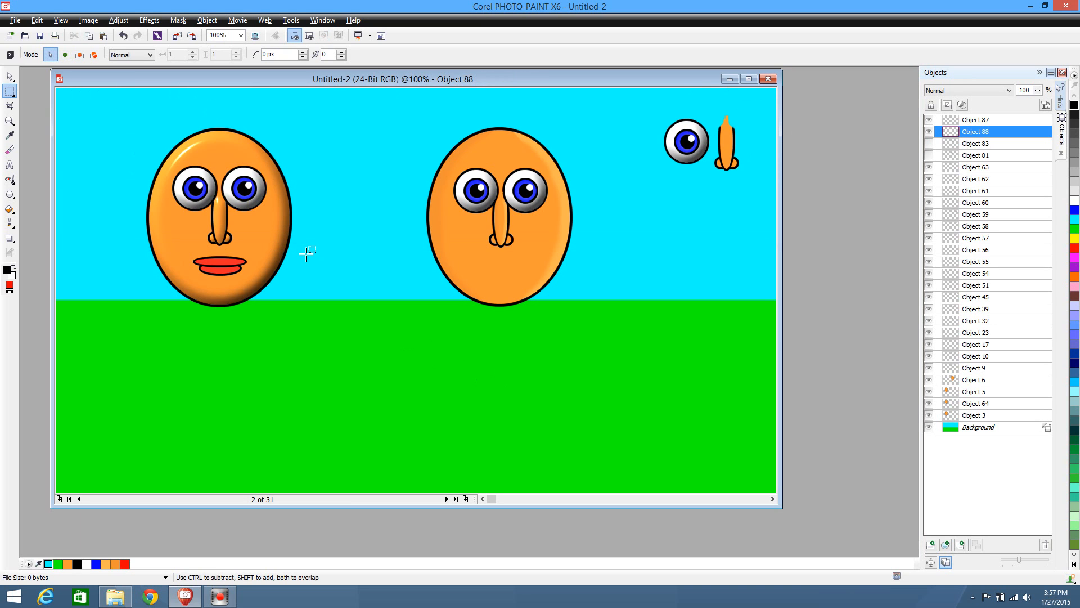
Sample the second face's orange as fill color and draw an ear circle about 0.21 across beside the first face, at about 67, 211
left_click(9, 76)
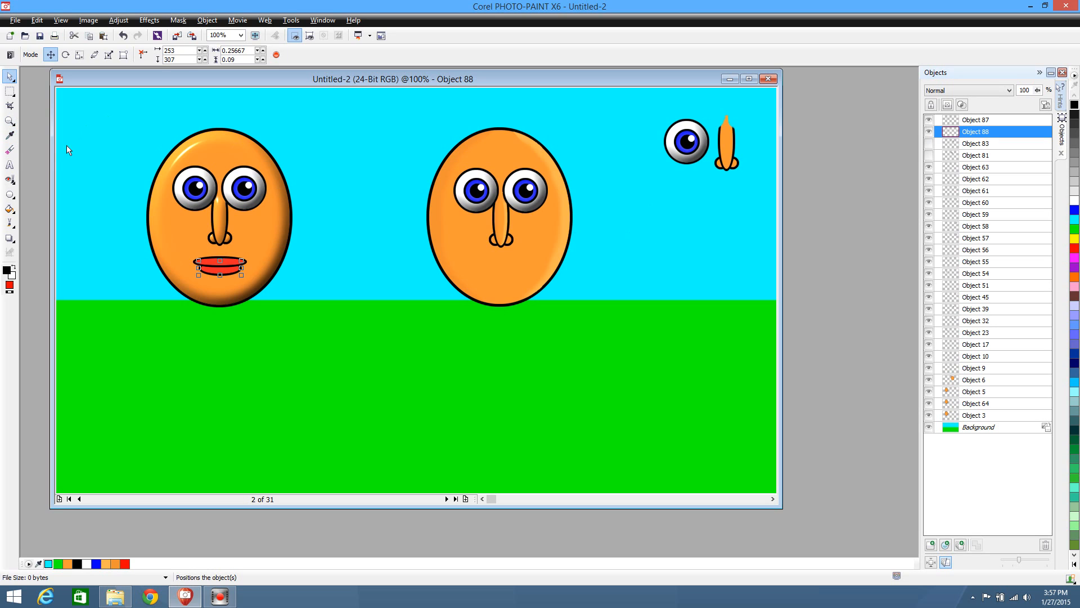
left_click(10, 194)
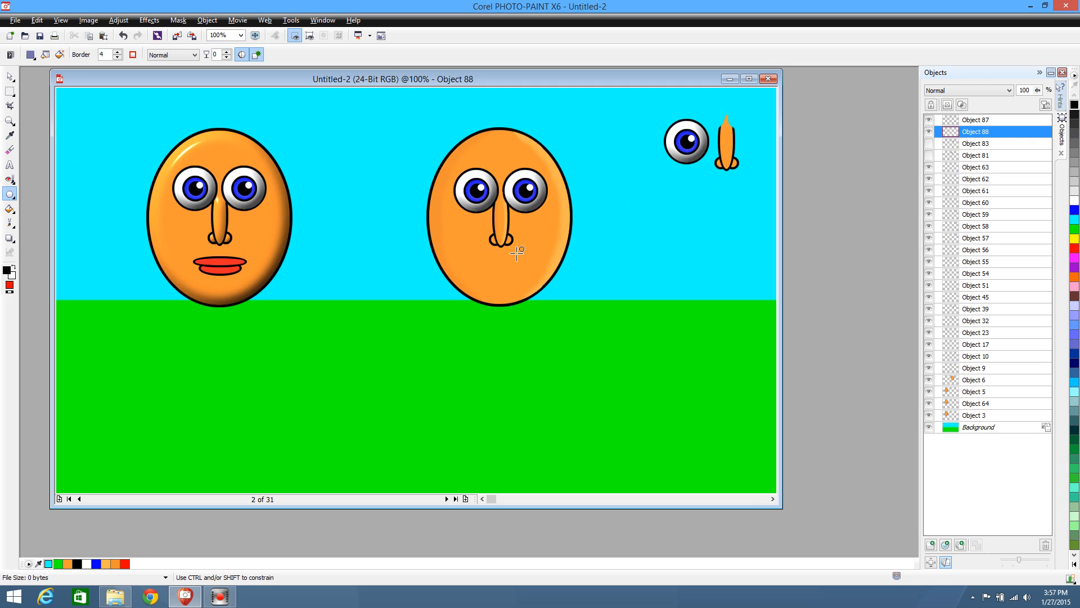
left_click(11, 135)
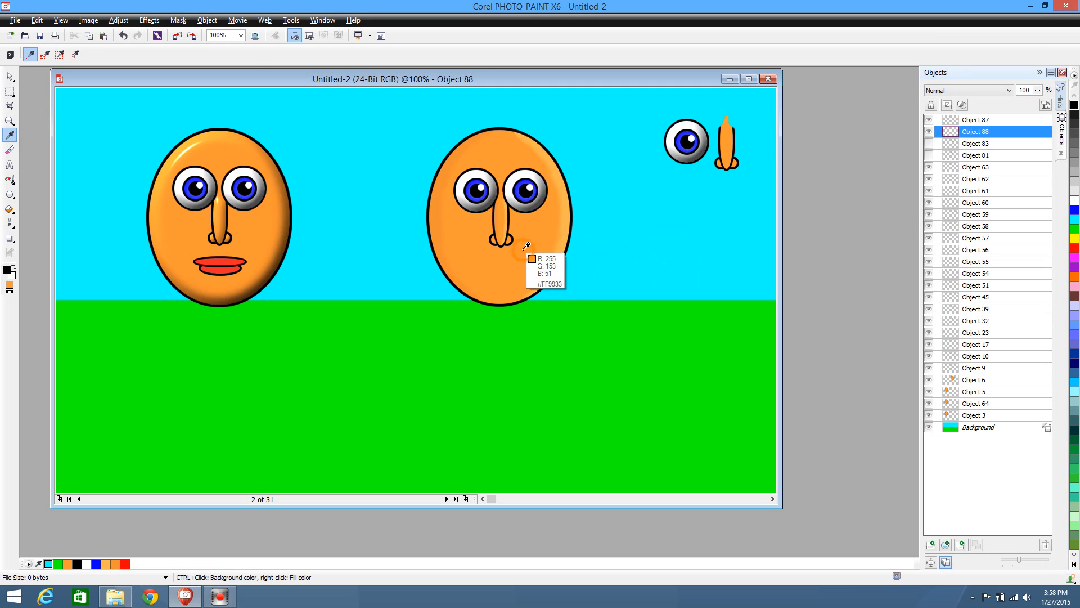
right_click(517, 242)
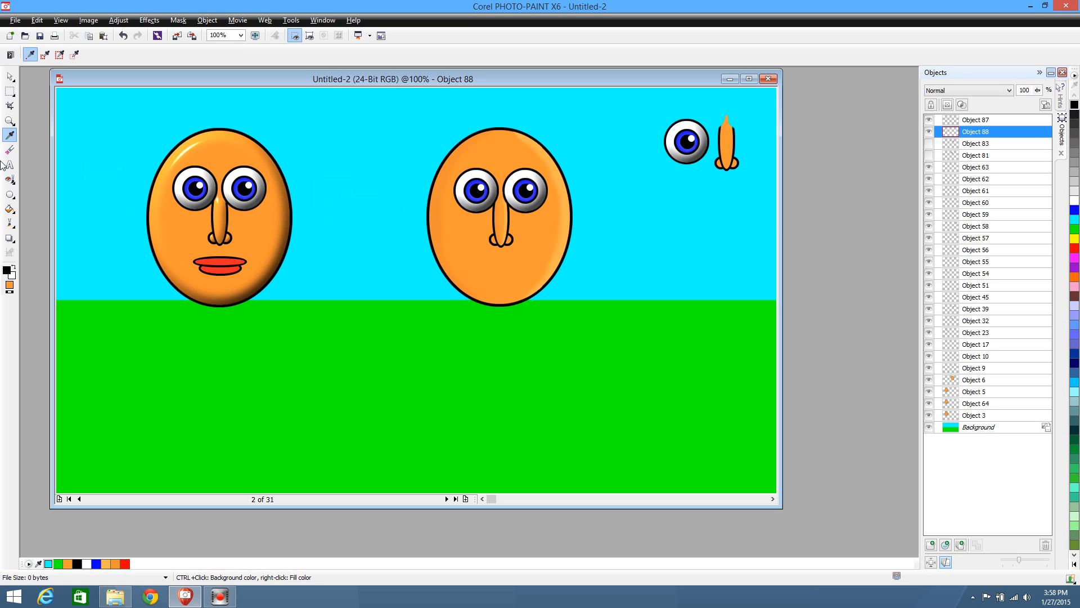
left_click(9, 194)
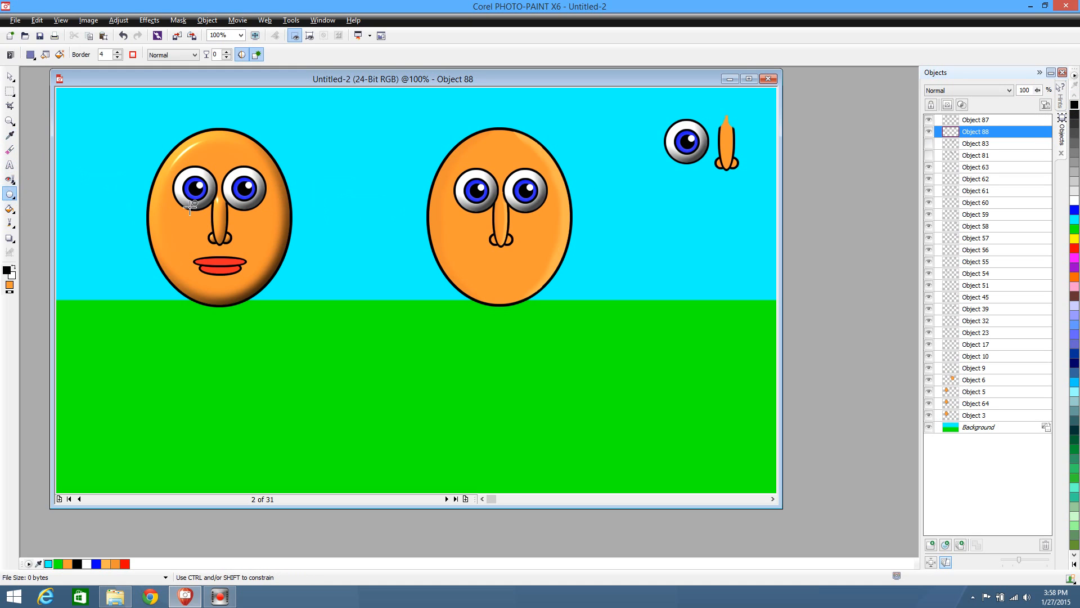
left_click_drag(133, 171, 111, 222)
left_click(9, 76)
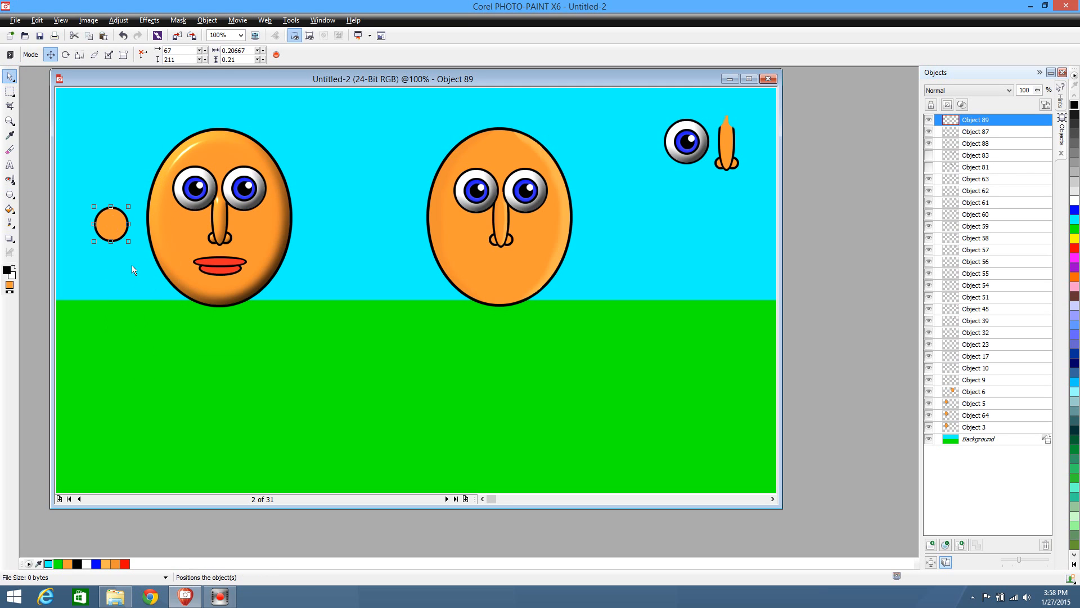
Draw a smaller circle about 0.14 across over the ear's right side and cut away its right part, leaving a C-shaped inner ear
left_click(9, 194)
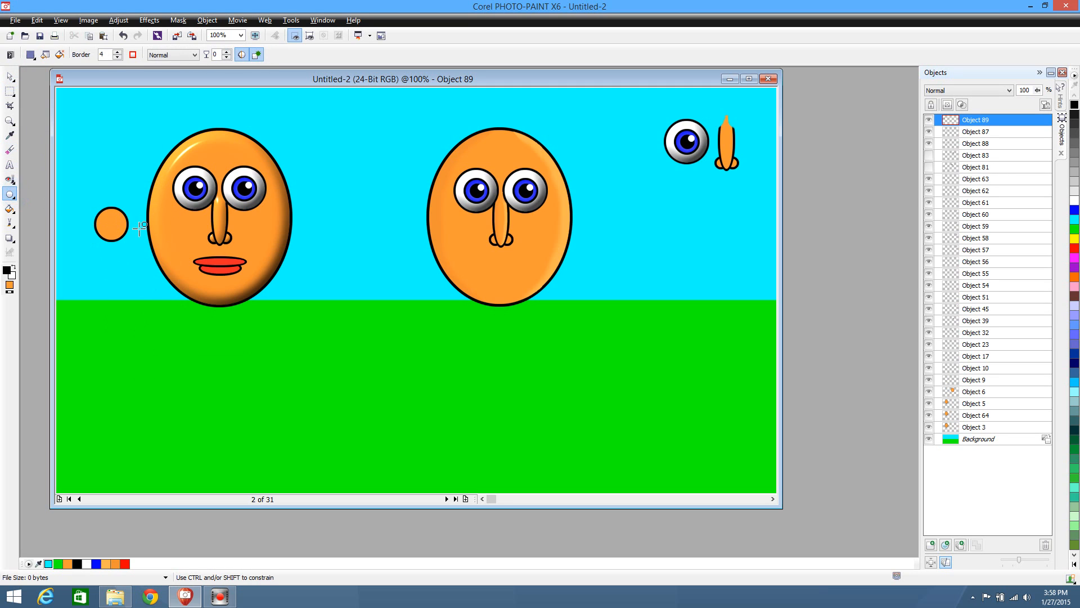
left_click_drag(131, 236, 112, 218)
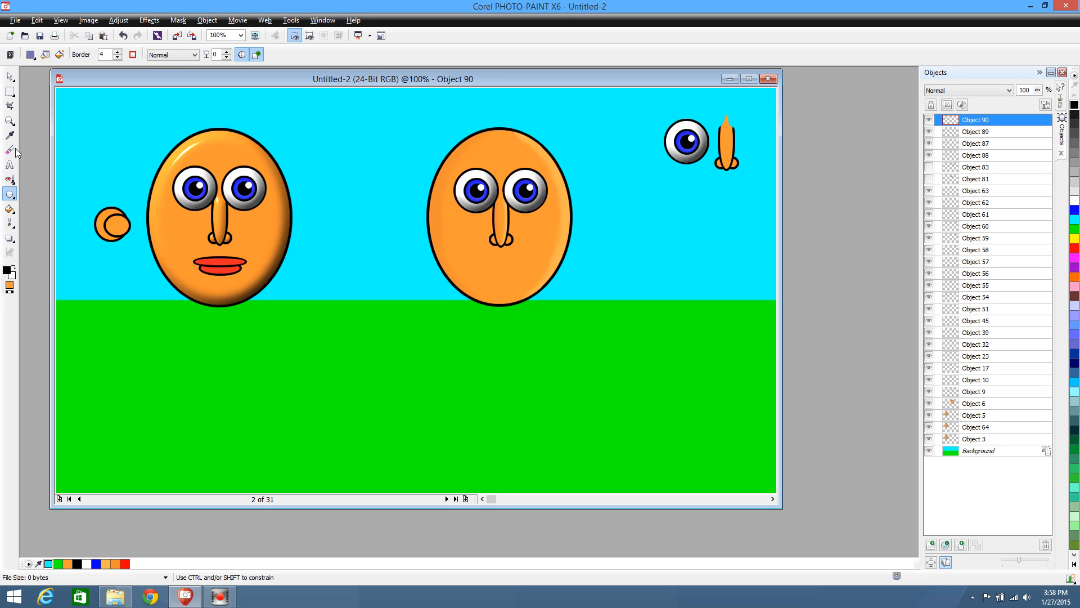
left_click(9, 91)
left_click_drag(164, 296, 116, 181)
key("Delete")
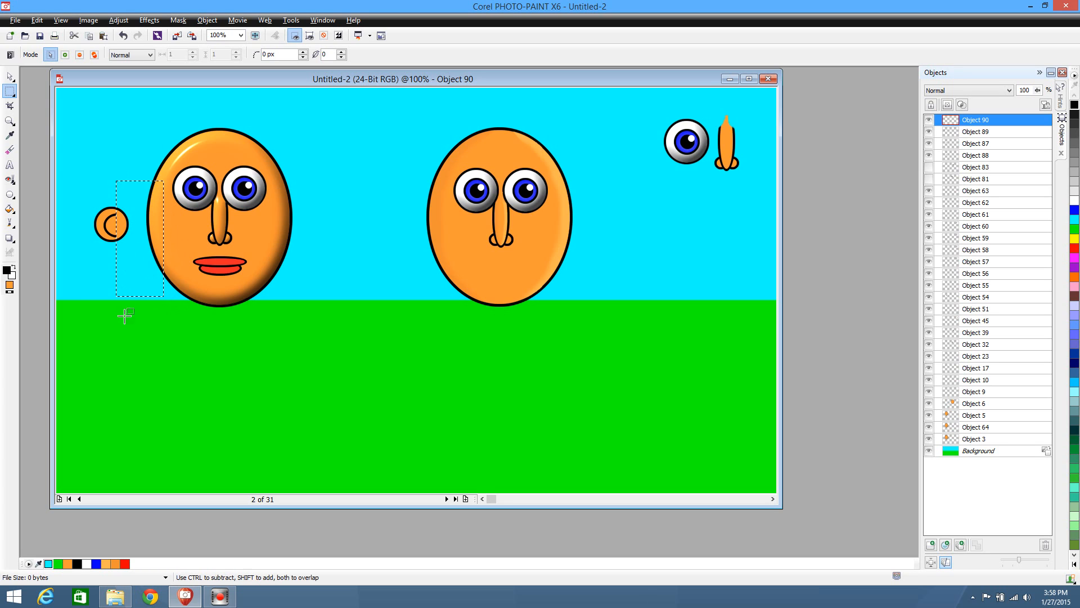
left_click(130, 323)
left_click(9, 76)
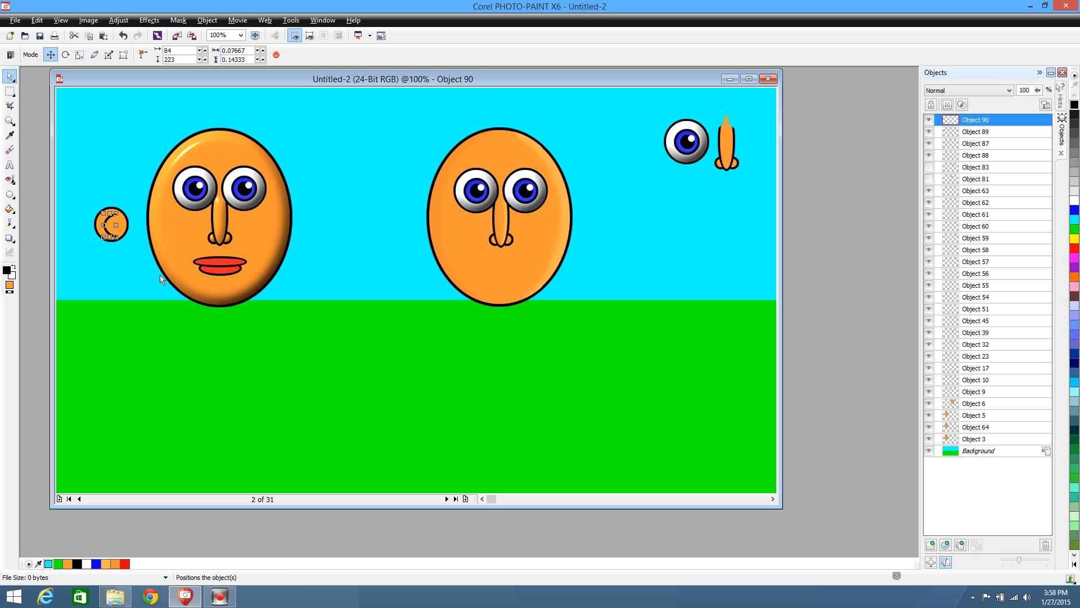
Nudge the C-shaped inner ear left and up to 80, 221 within the ear circle, and deselect it
key("Left")
key("Left")
key("Left")
key("Left")
key("Up")
key("Up")
left_click(136, 274)
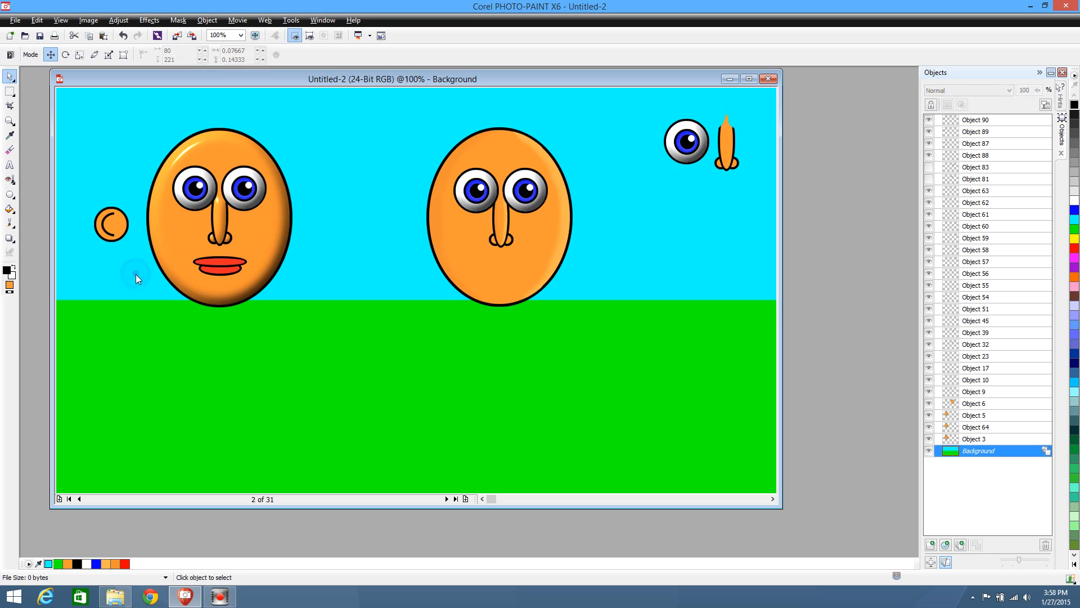
Move the ear circle off the inner ear, up to 69, 122, and mask its orange fill with the Magic Wand
left_click(123, 229)
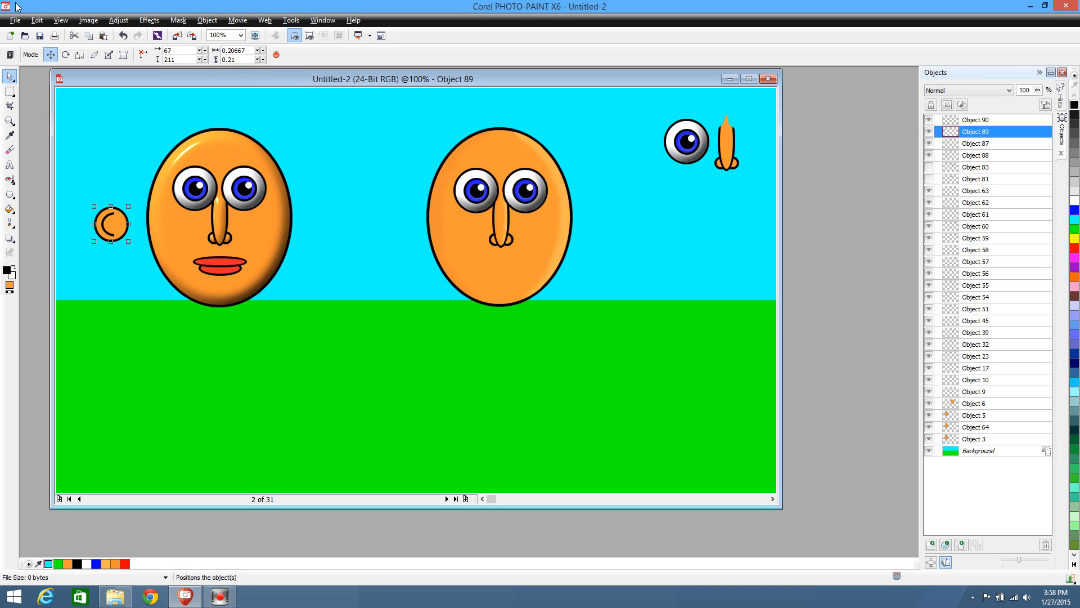
left_click_drag(115, 218, 114, 185)
left_click(14, 93)
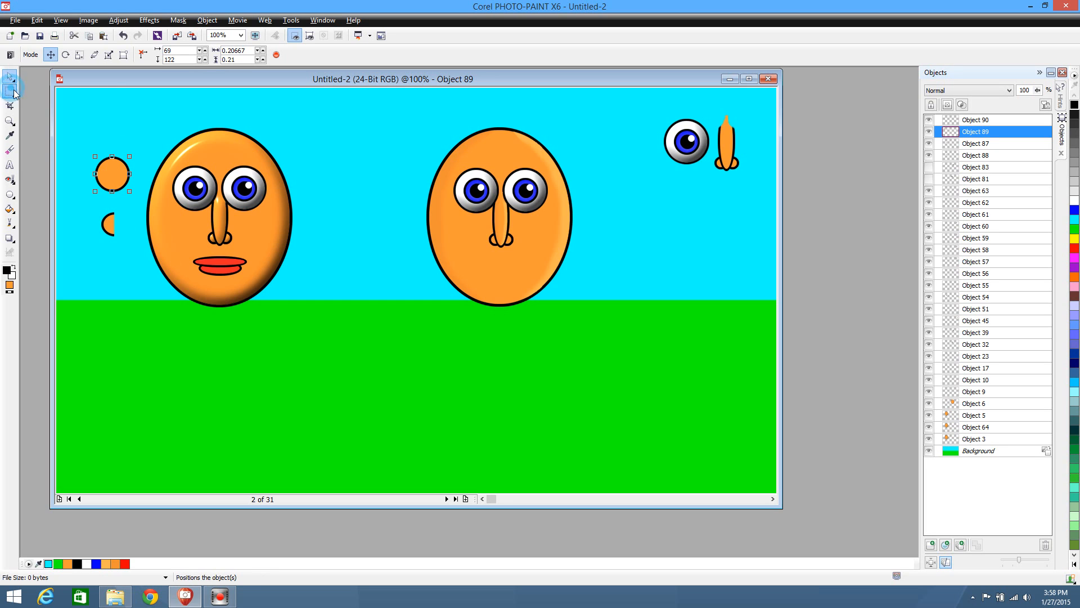
left_click(51, 201)
left_click(111, 175)
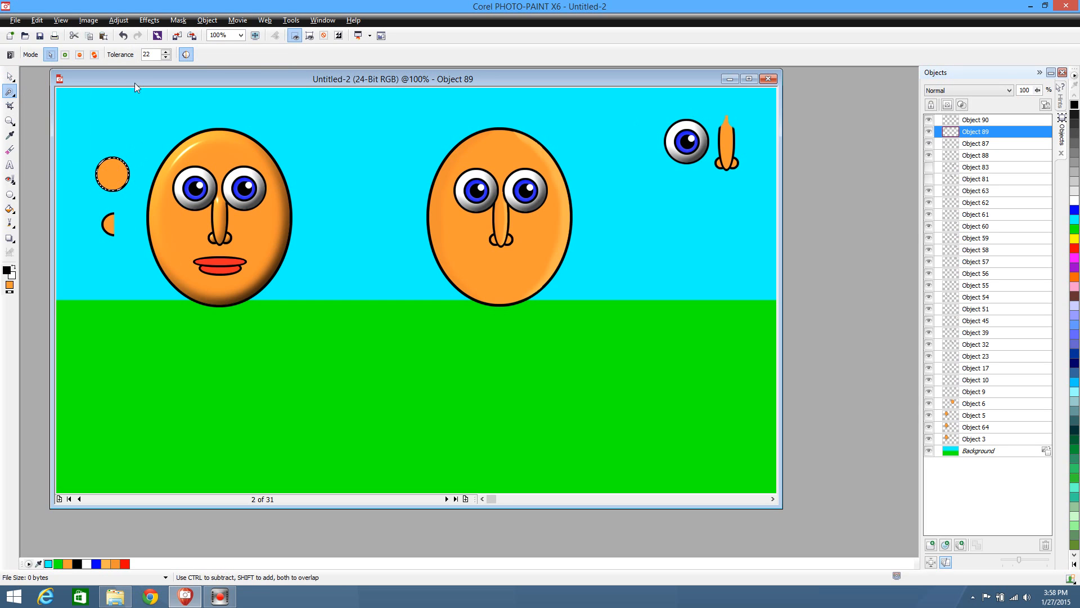
Apply the Plastic texture to the masked ear fill with highlight 6, depth 4, smoothness 96 and light direction 309, and remove the mask
left_click(149, 20)
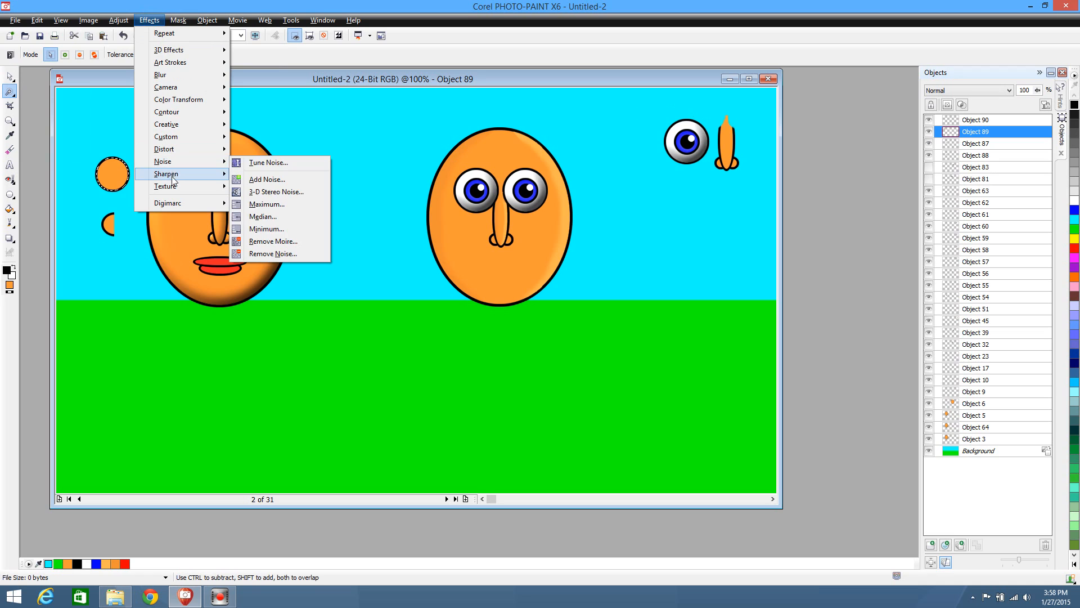
mouse_move(169, 186)
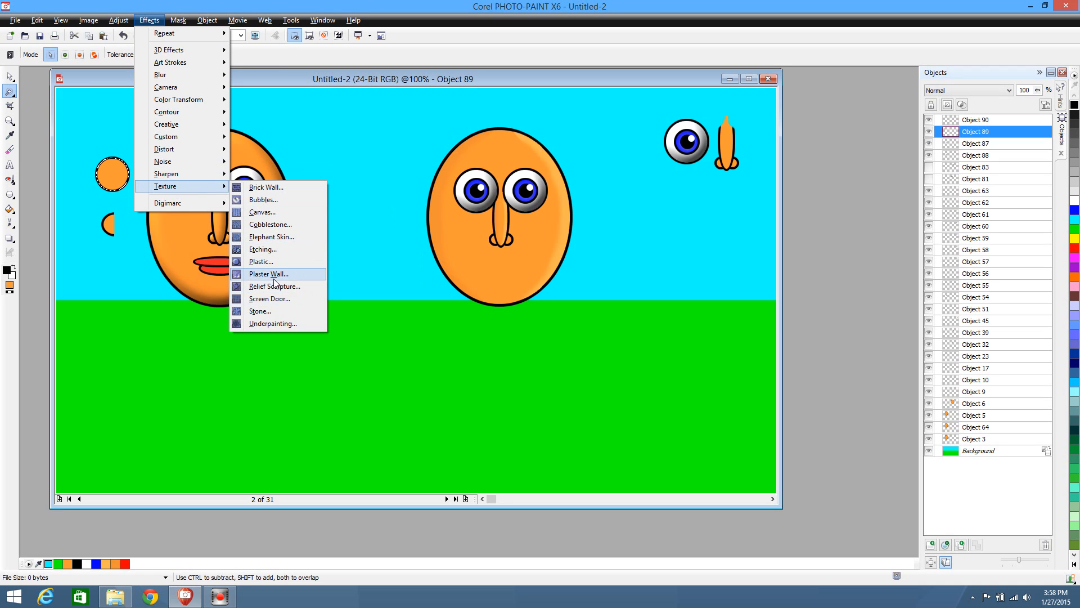
left_click(275, 261)
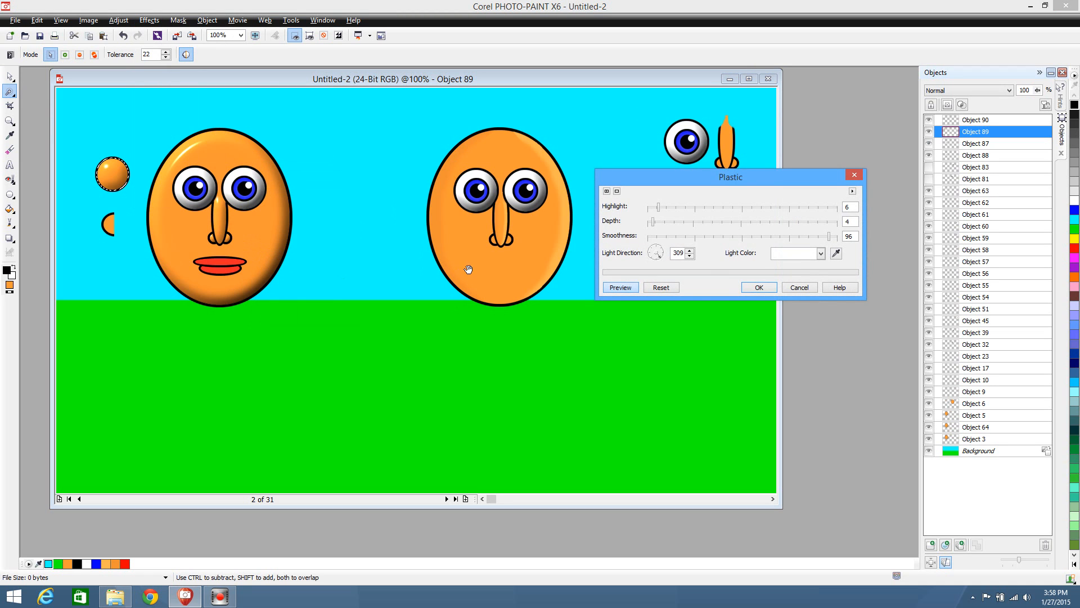
left_click(757, 287)
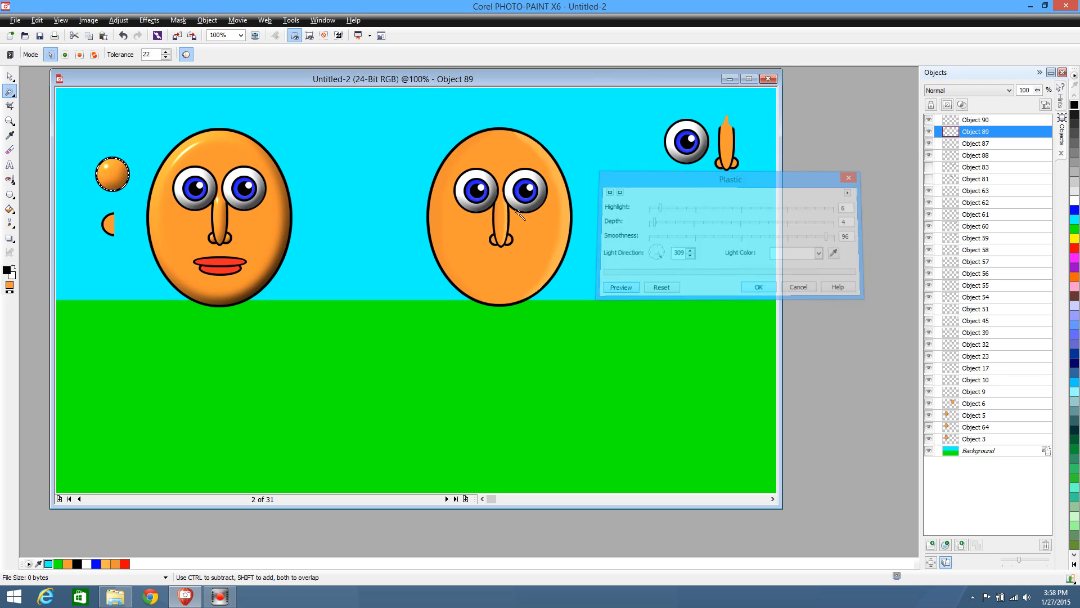
left_click(10, 92)
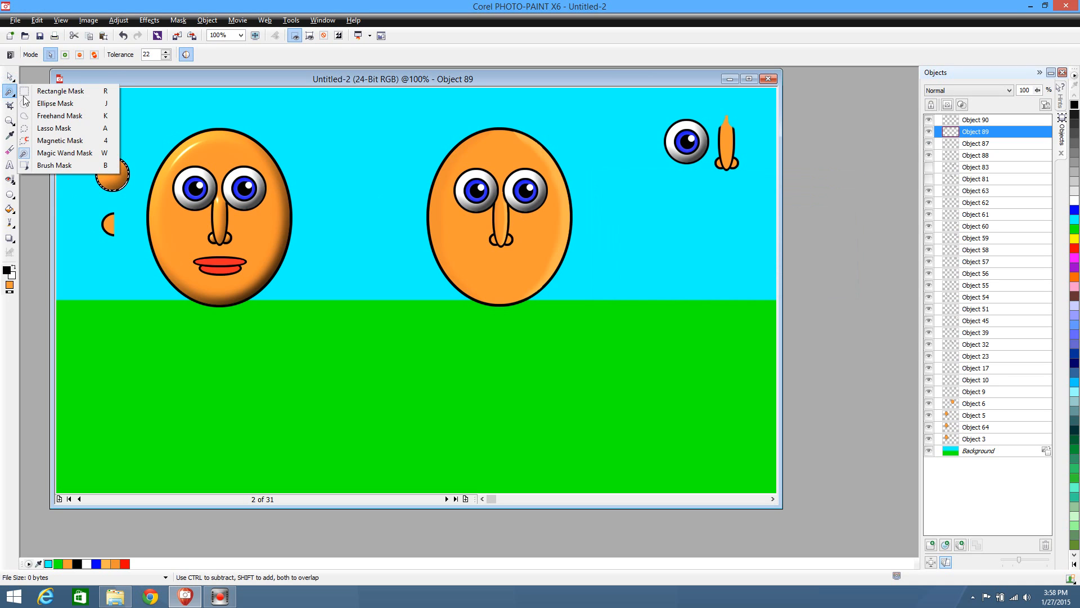
left_click(40, 90)
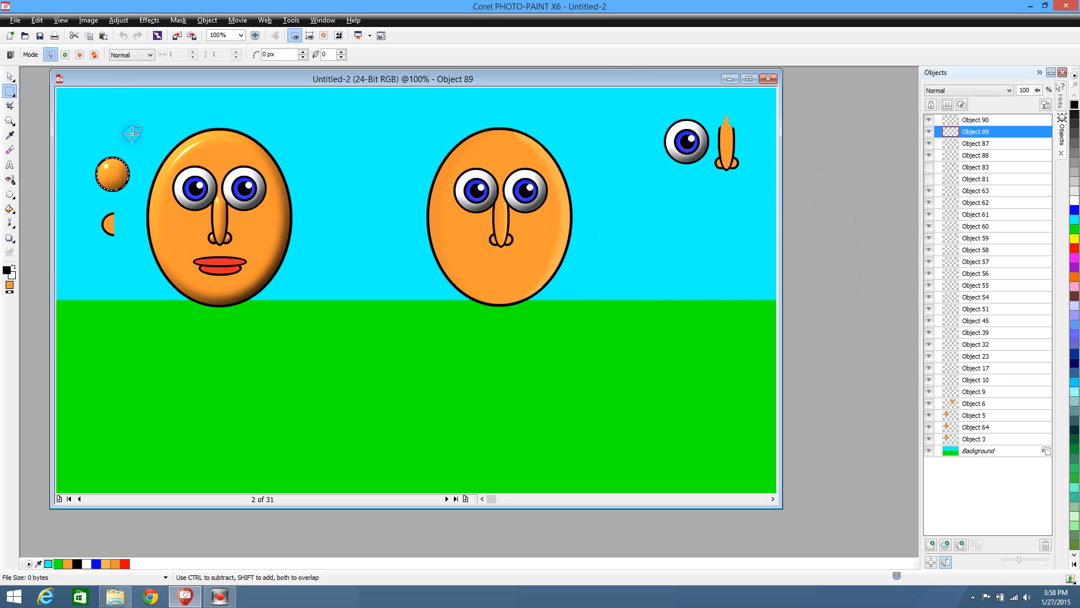
Move the C-shaped inner ear up onto the shaded ear circle at 78, 130, and deselect it
left_click(9, 76)
left_click(113, 230)
left_click_drag(115, 233, 109, 180)
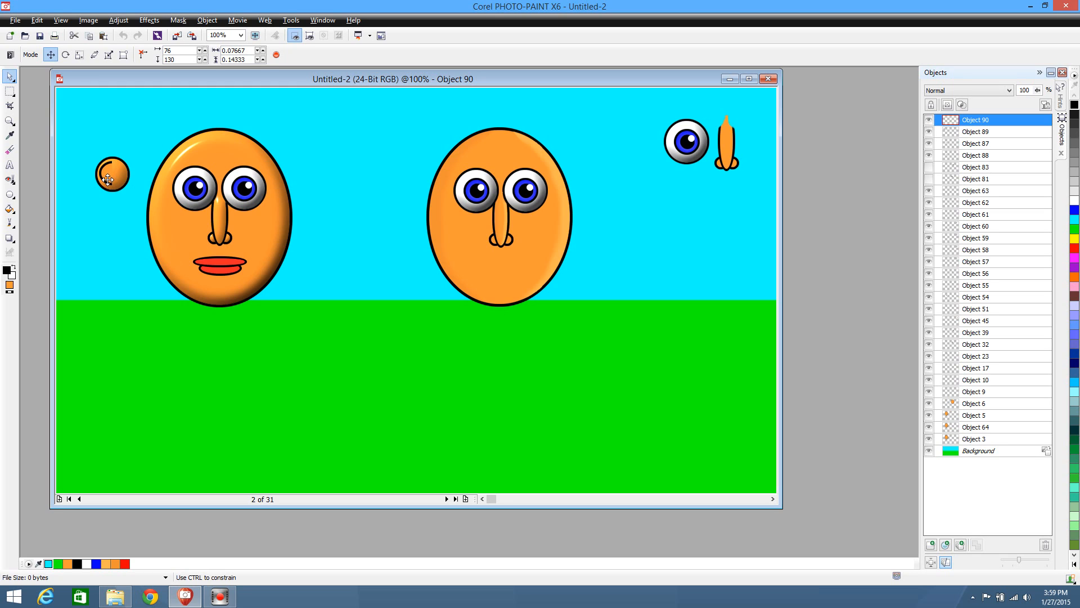
left_click_drag(109, 179, 109, 178)
left_click(99, 220)
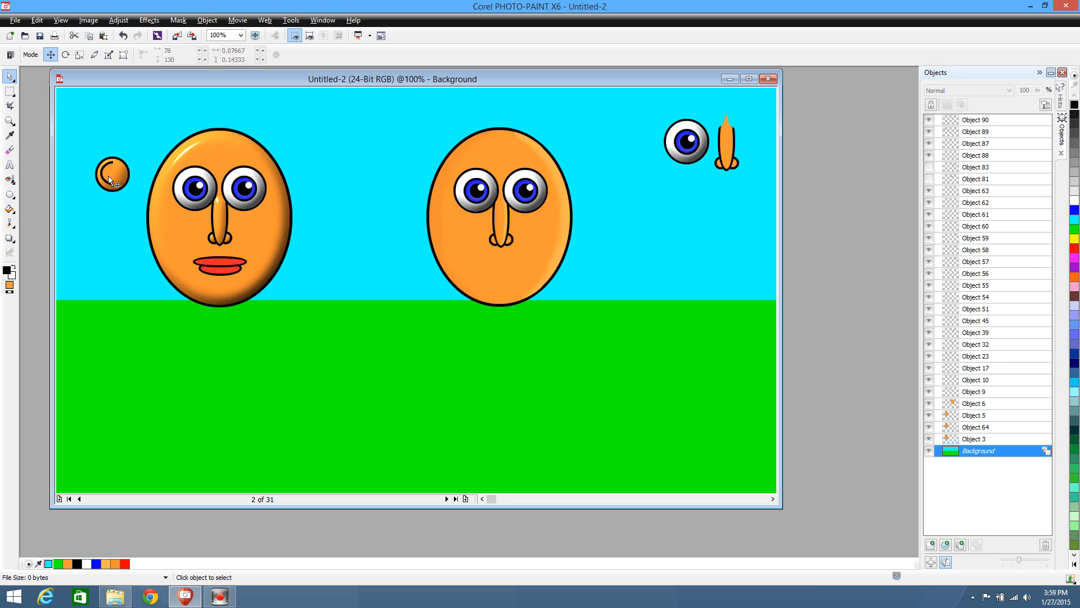
left_click(10, 91)
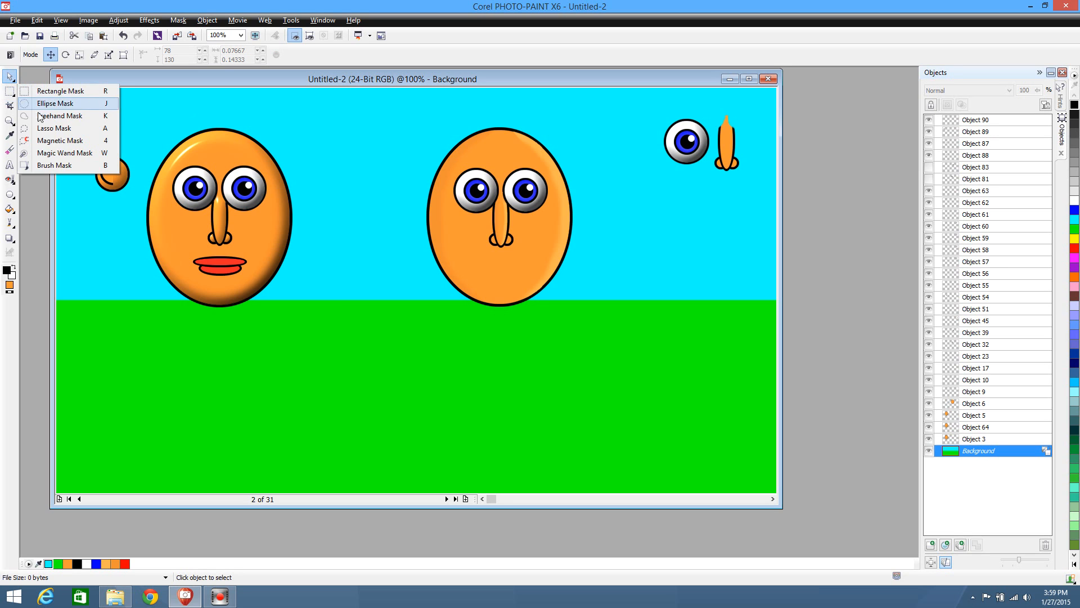
left_click(33, 153)
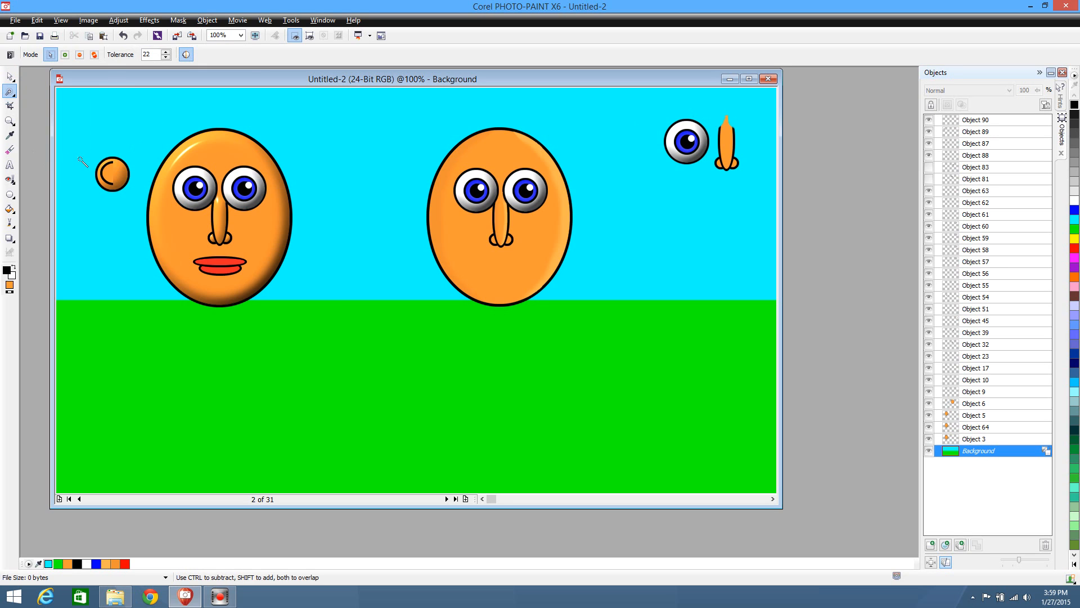
left_click(110, 174)
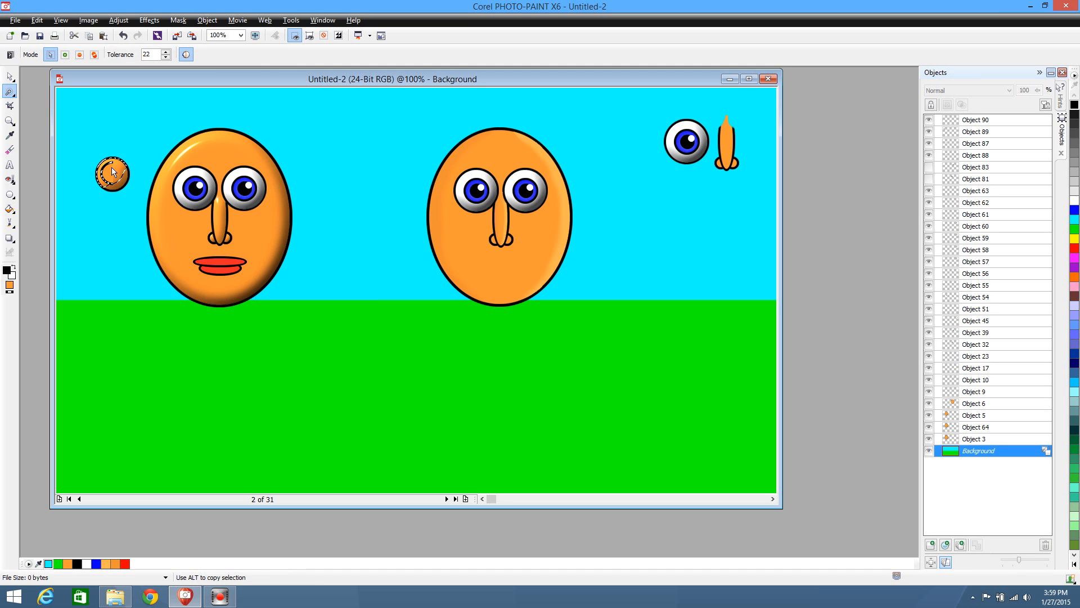
left_click(11, 93)
left_click(35, 104)
left_click(93, 116)
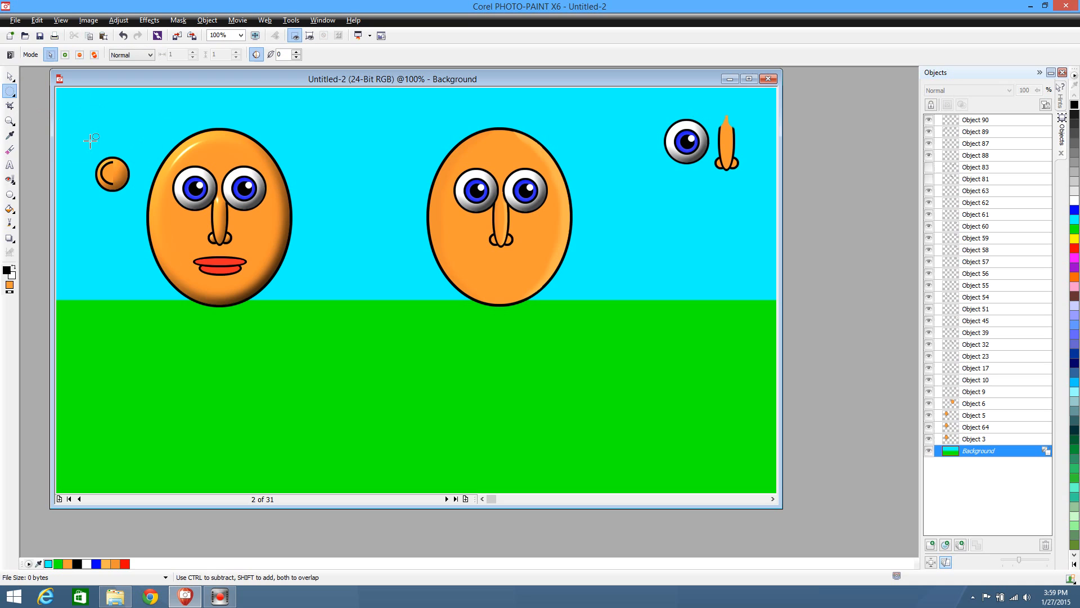
Move the inner ear down off the circle to 68, 325, delete its orange fill with a Magic Wand mask, and remove the mask
left_click(10, 77)
left_click_drag(108, 179, 102, 319)
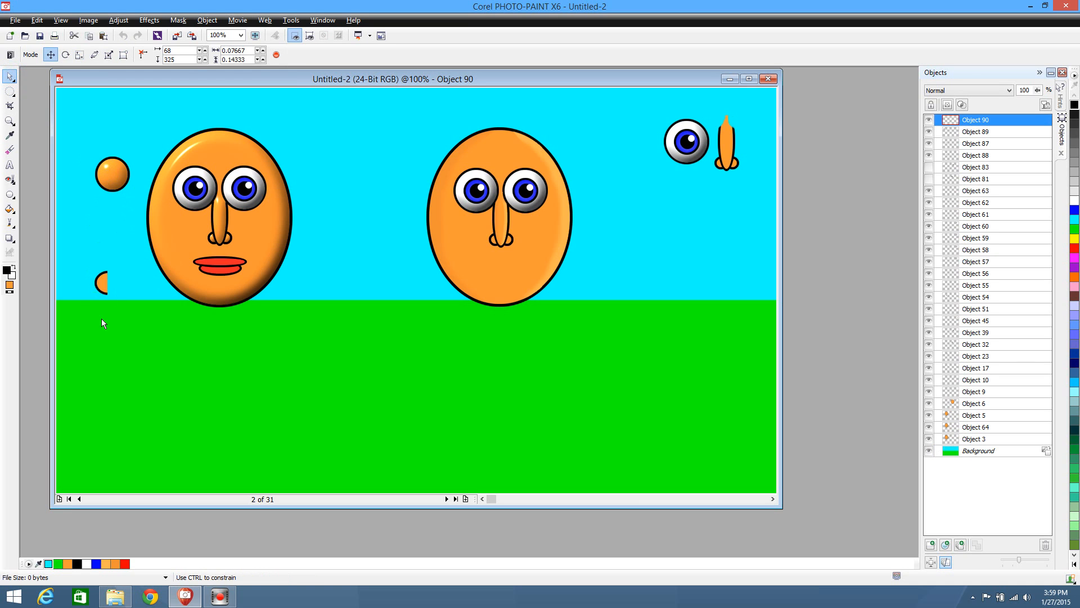
left_click(11, 91)
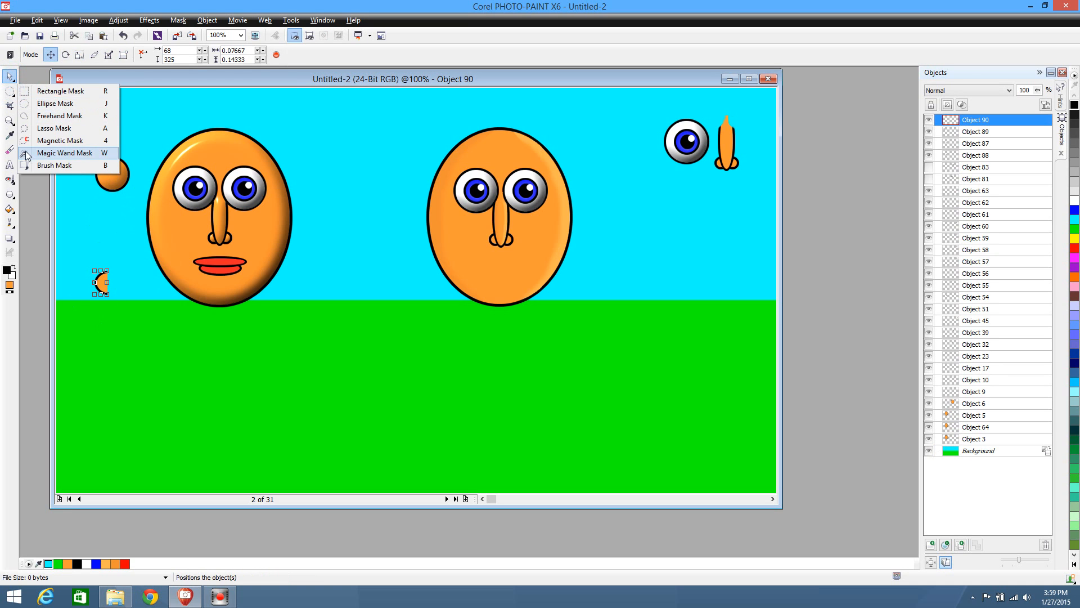
left_click(26, 154)
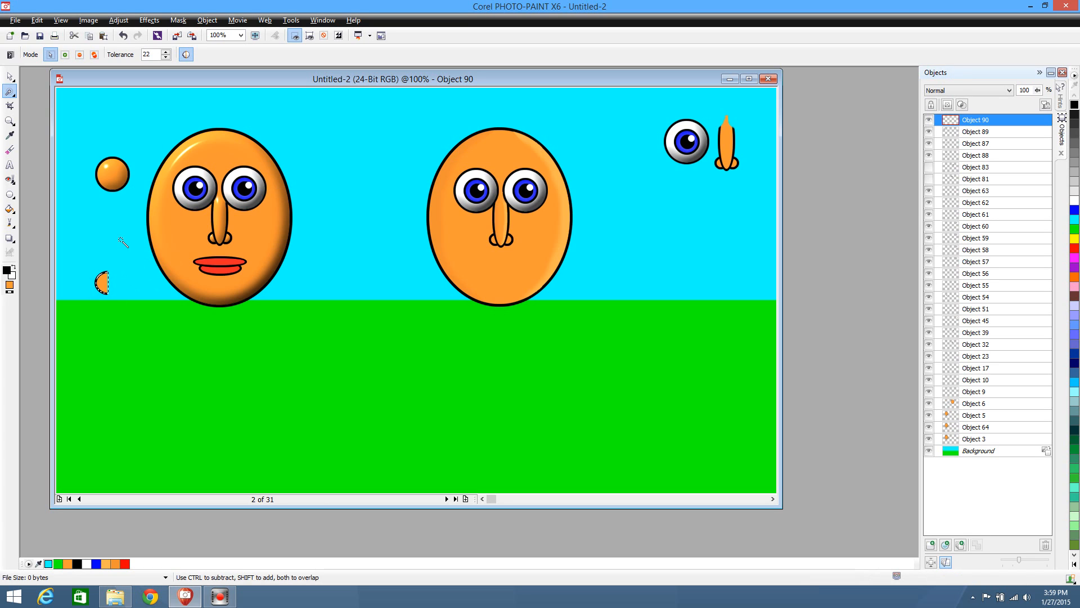
key("Delete")
left_click(12, 95)
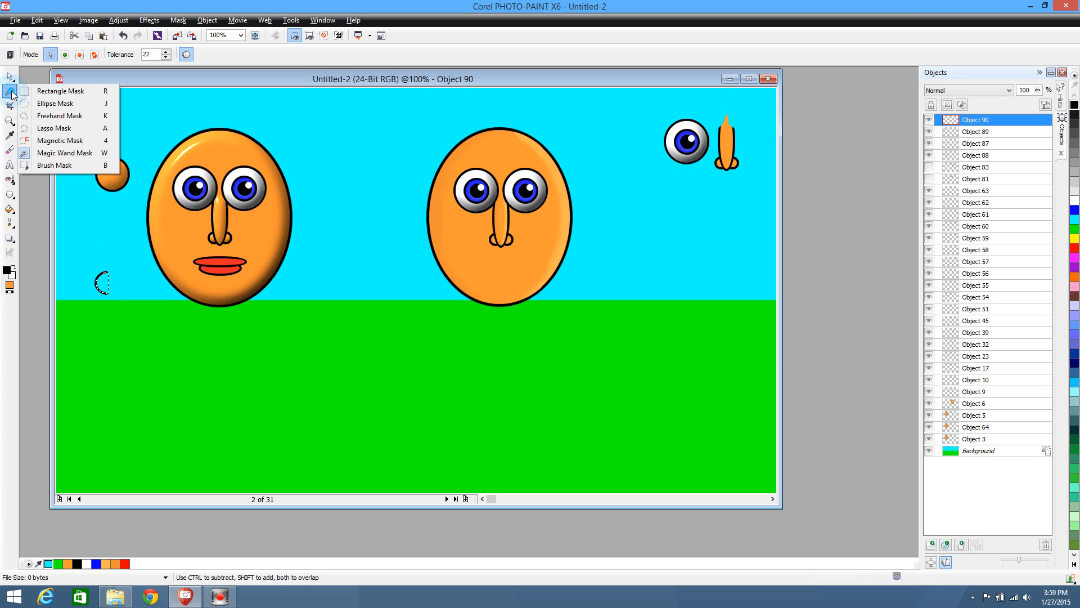
left_click(40, 104)
left_click(121, 320)
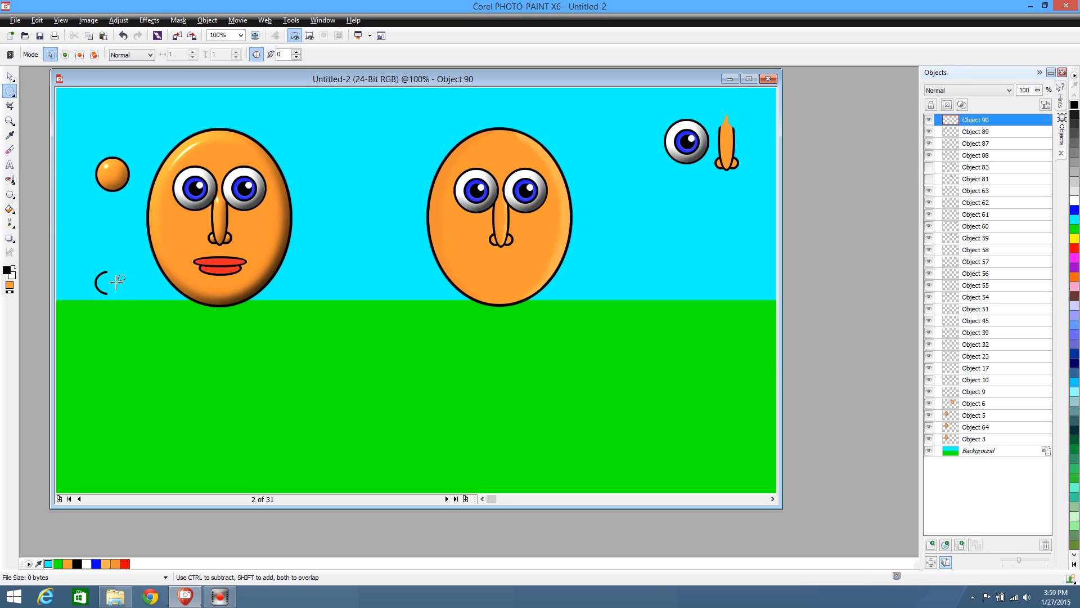
scroll(112, 307, "up", 2)
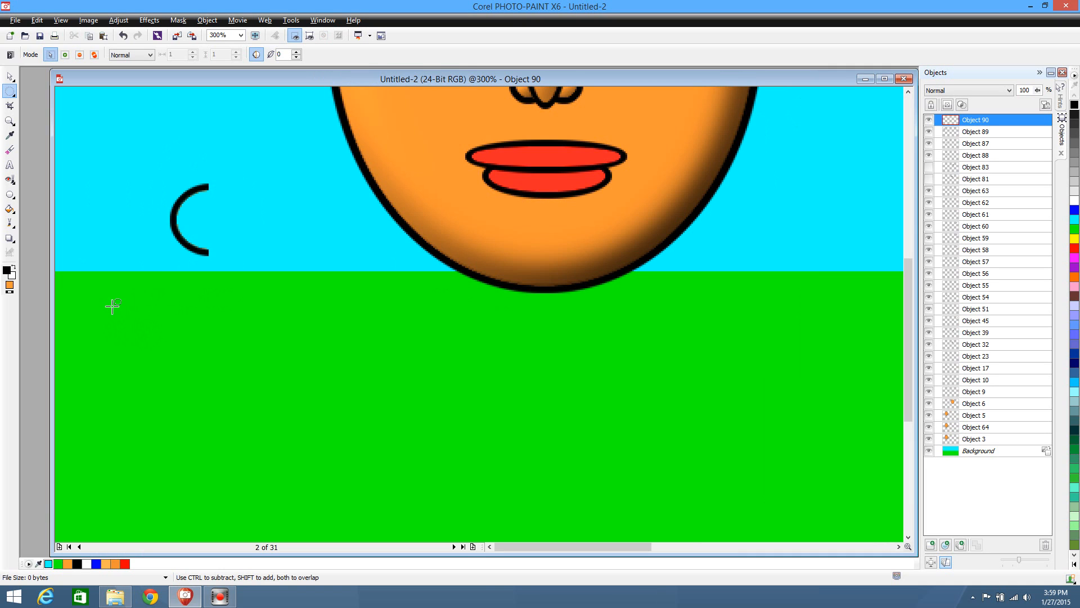
scroll(121, 307, "up", 1)
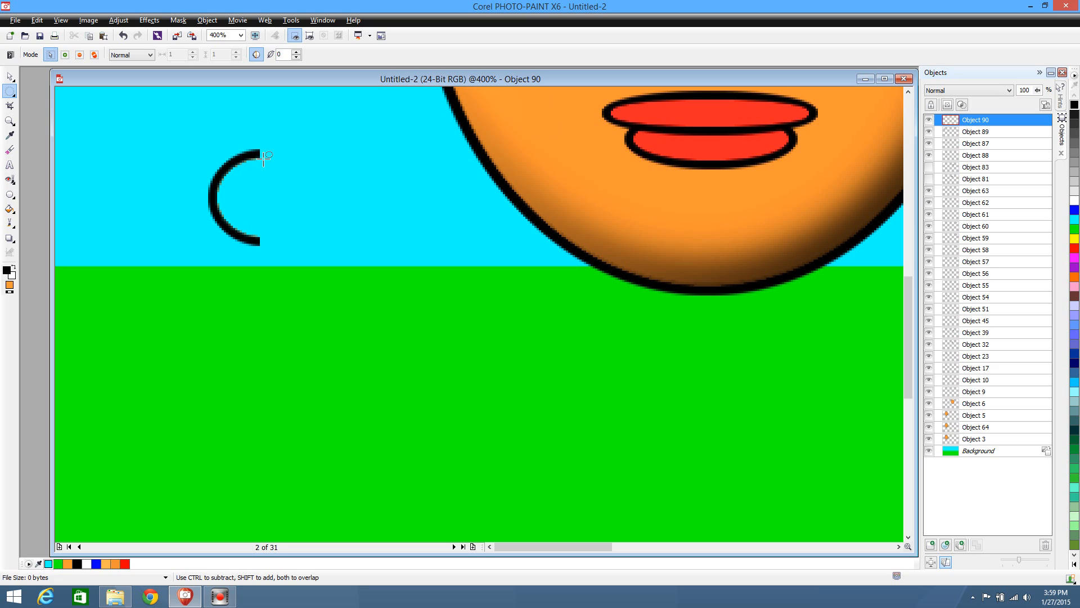
left_click(15, 150)
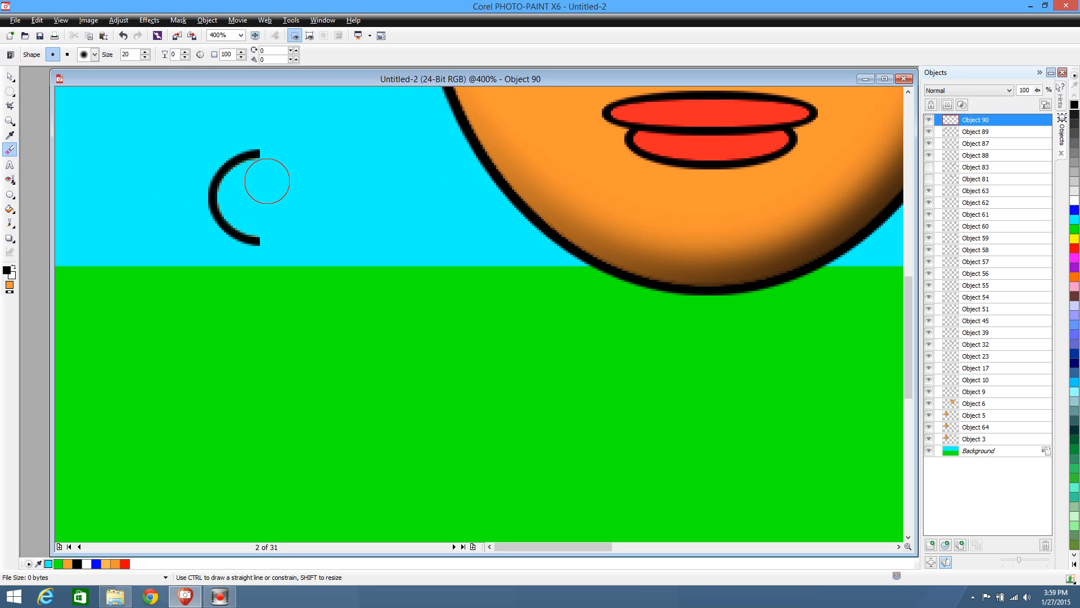
left_click_drag(274, 197, 272, 215)
left_click(10, 75)
left_click(93, 143)
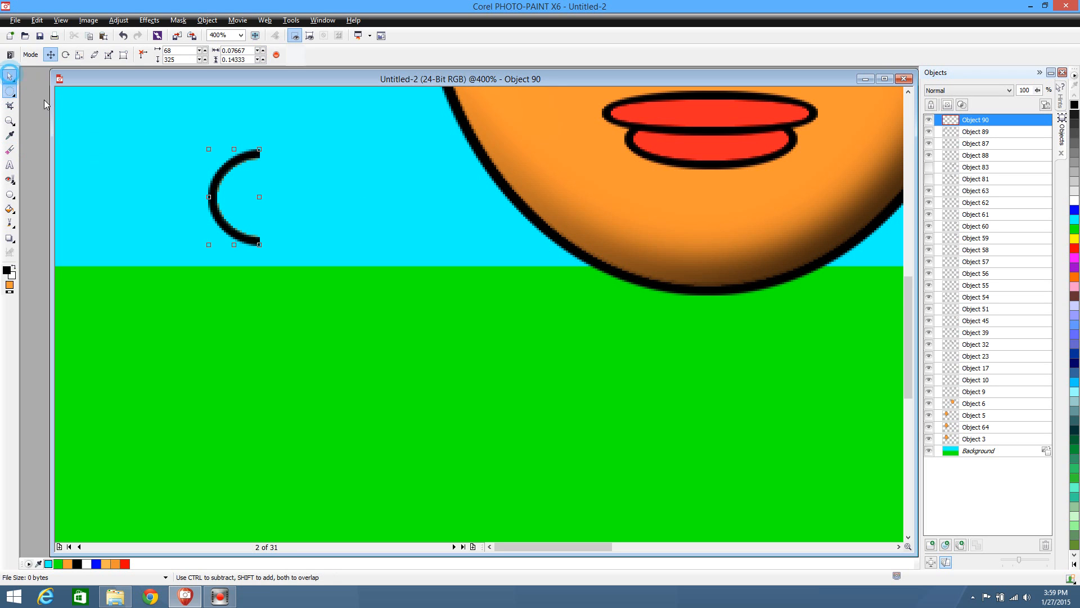
Move the C-shaped outline back inside the shaded ear circle, to 79, 132
scroll(135, 253, "up", 5)
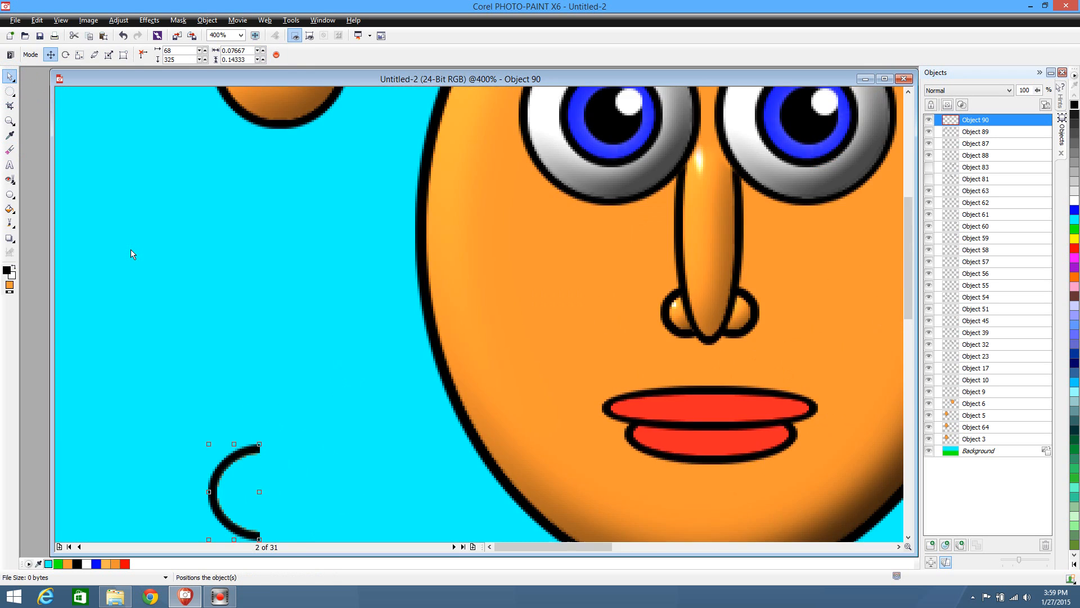
scroll(126, 254, "down", 1)
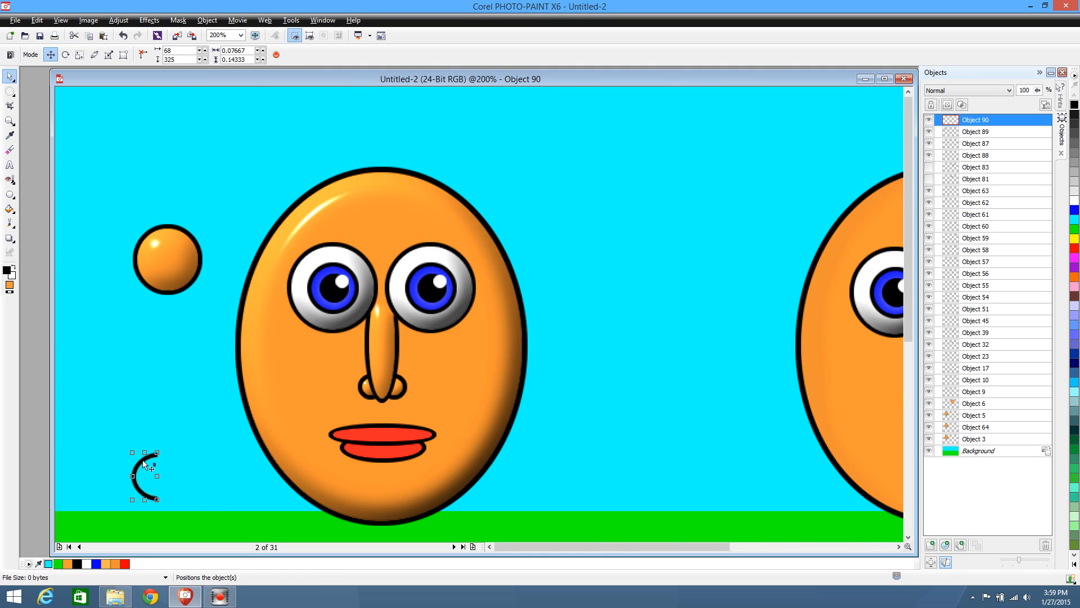
left_click_drag(145, 464, 151, 245)
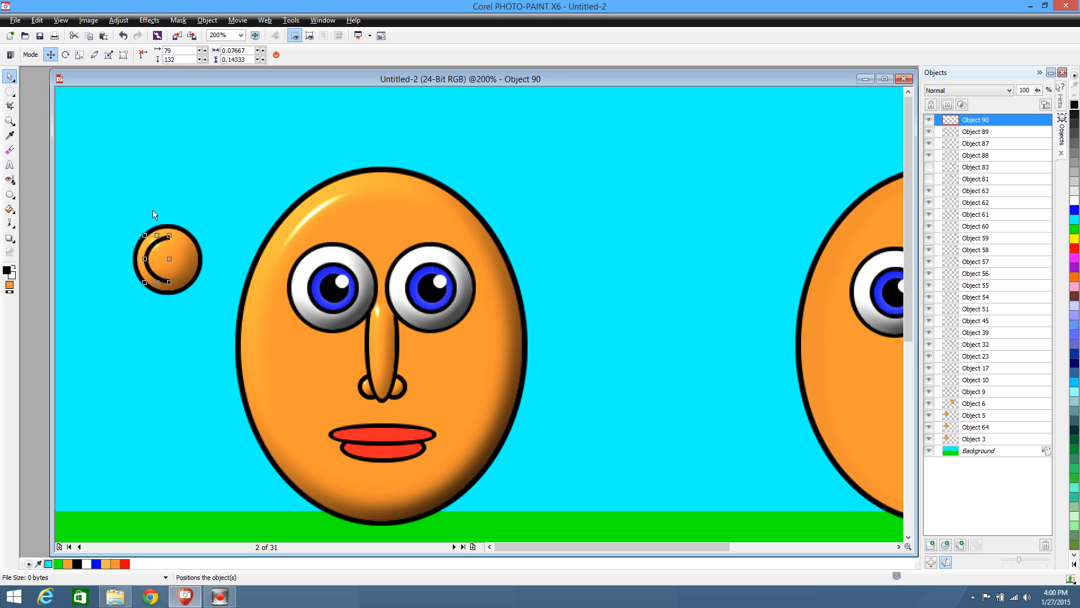
Select the ear circle with its C-shaped outline, duplicate both between the two faces at 488, 137, and cut the duplicate
left_click_drag(98, 185, 219, 341)
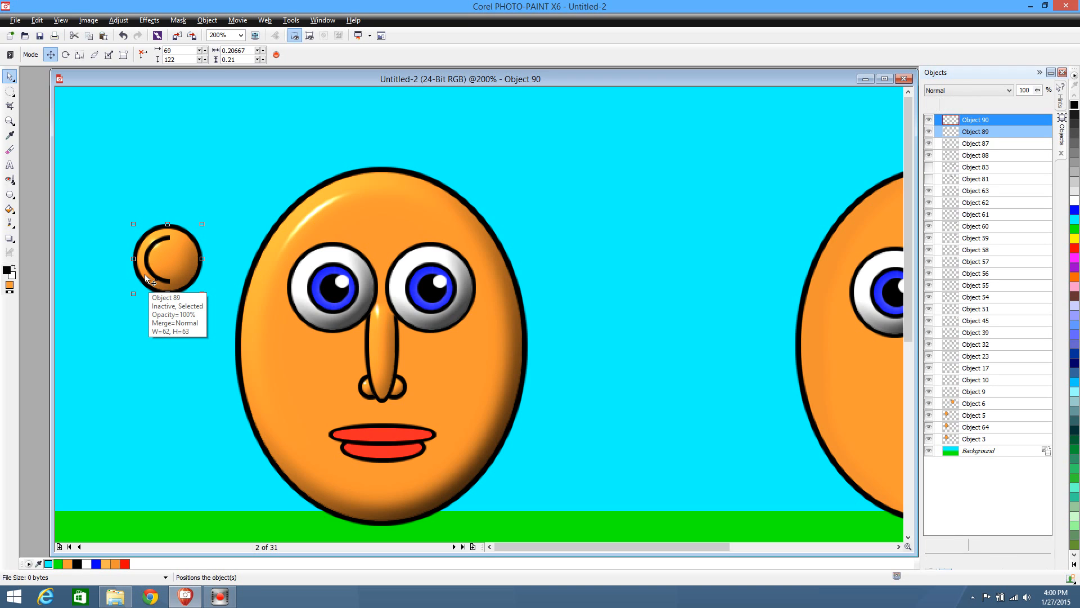
key("ctrl+d")
left_click_drag(163, 259, 625, 275)
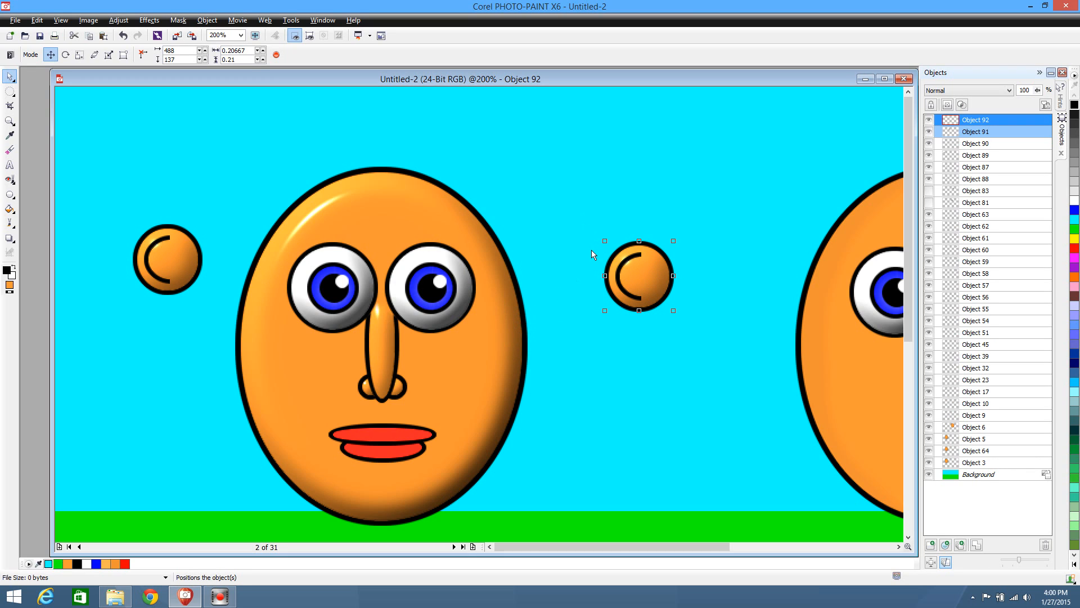
key("Delete")
Create a new blank document with the offered settings and paste the ear into it
left_click(12, 19)
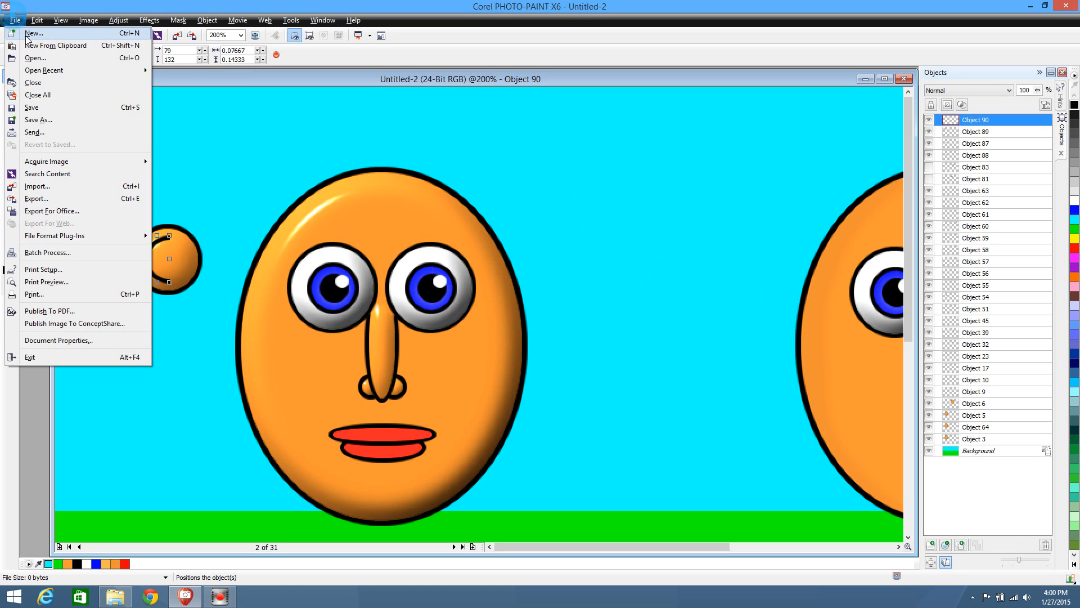
left_click(26, 31)
left_click(541, 415)
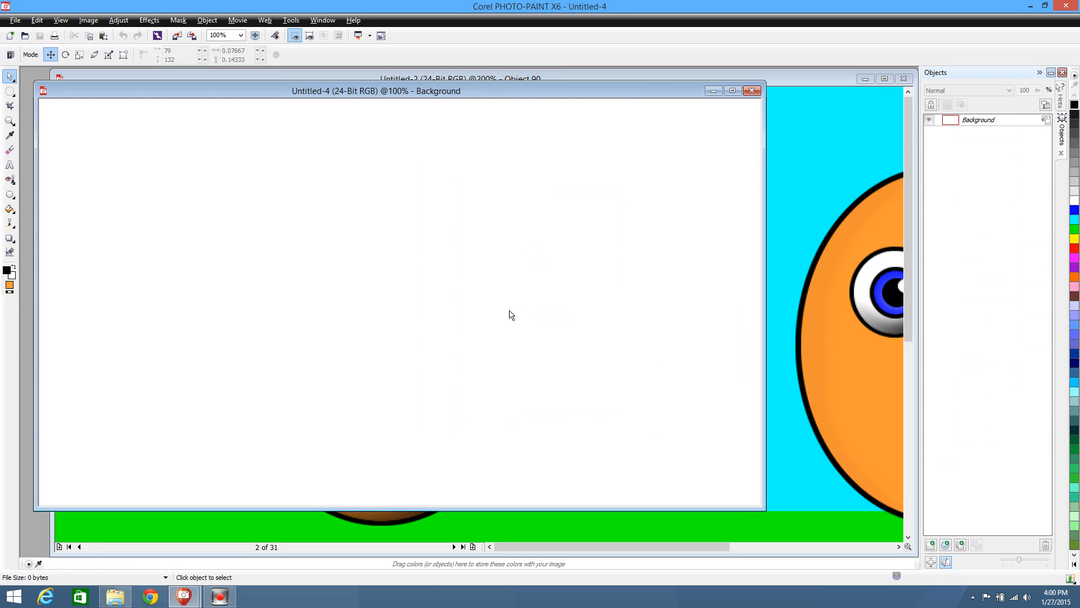
key("ctrl+v")
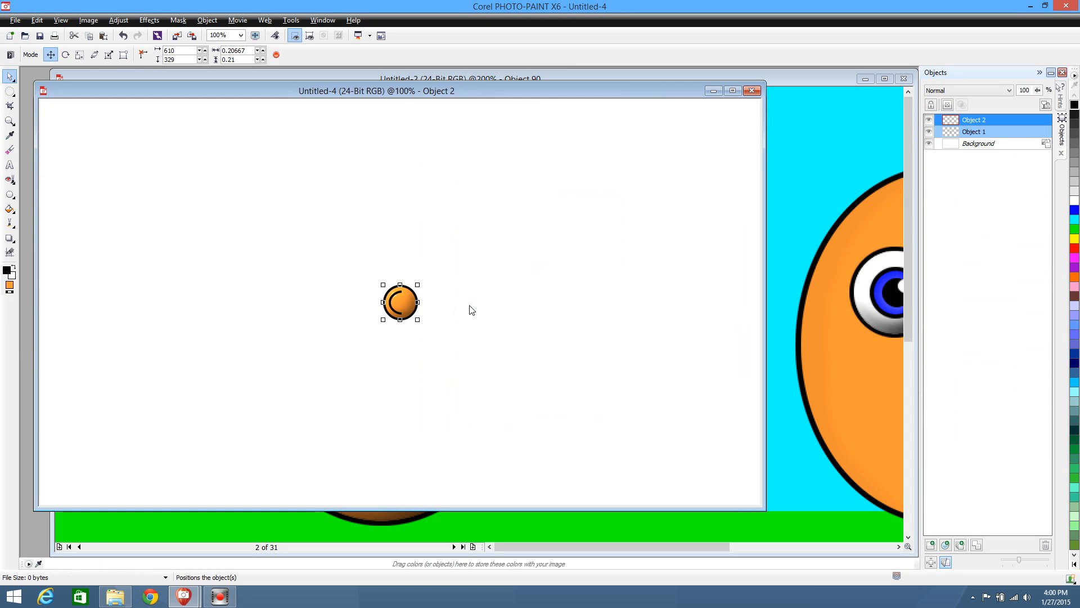
Flip the new document's image horizontally, and cut both objects of the mirrored ear out of it
left_click(88, 21)
mouse_move(130, 247)
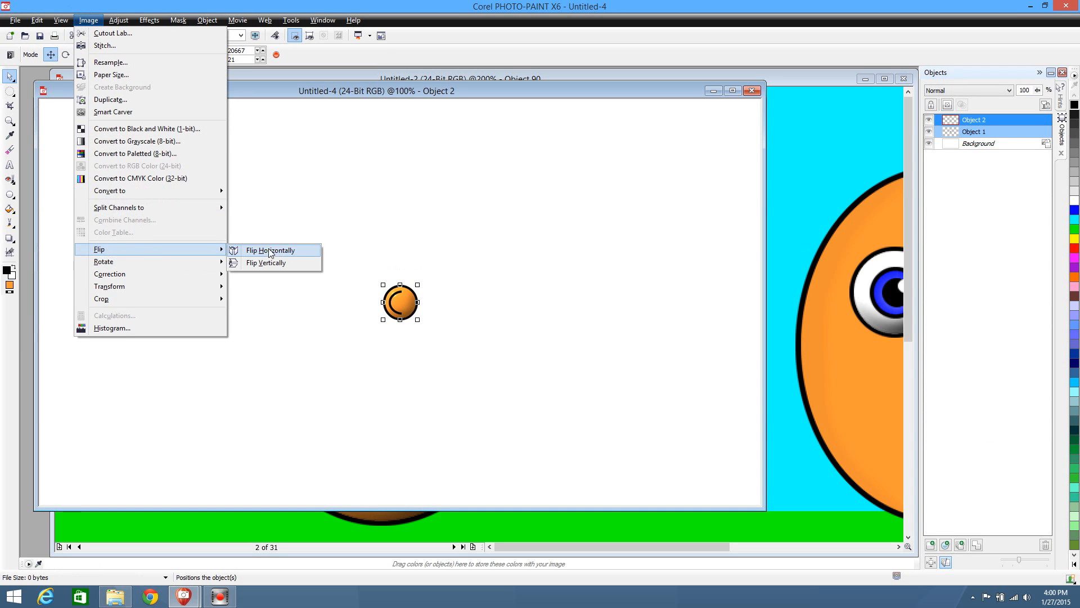
left_click(279, 250)
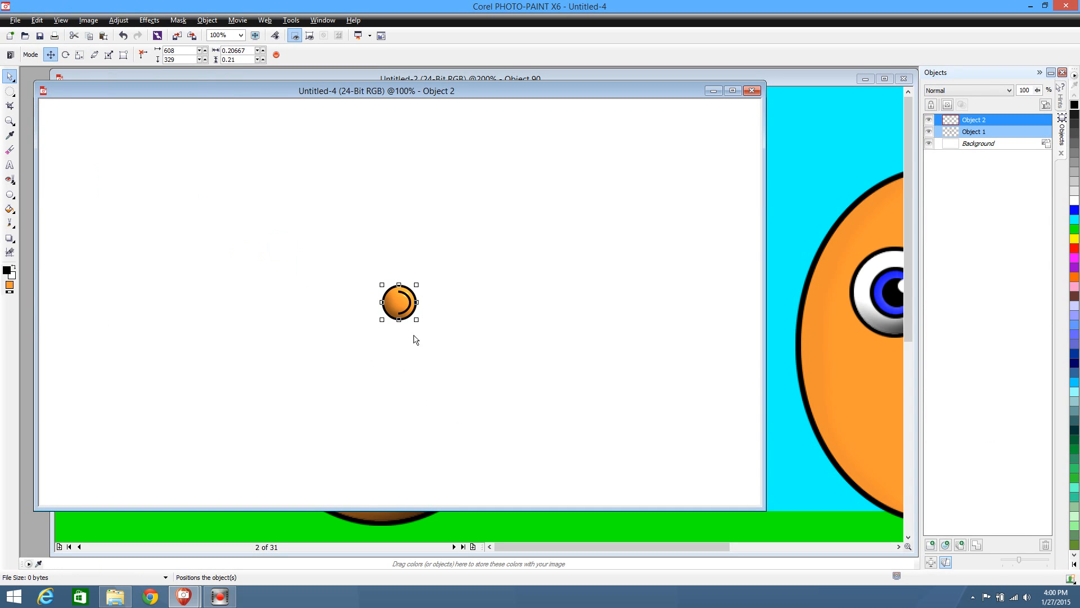
left_click_drag(338, 245, 491, 364)
key("Delete")
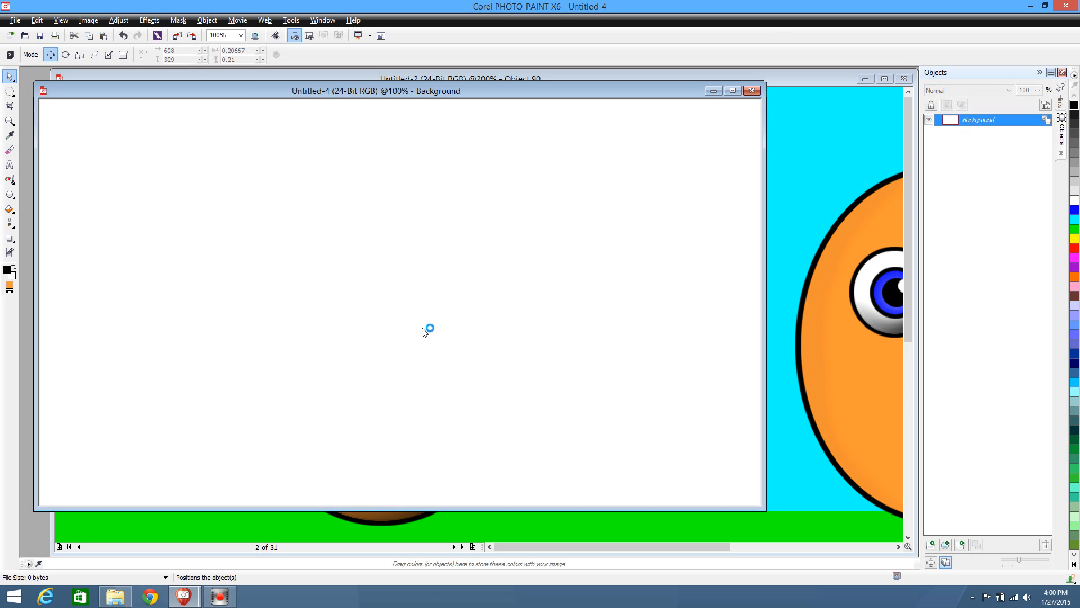
Close the blank document, paste the mirrored ear into the movie, and place it beside the first face at 429, 133
left_click(751, 90)
left_click(554, 319)
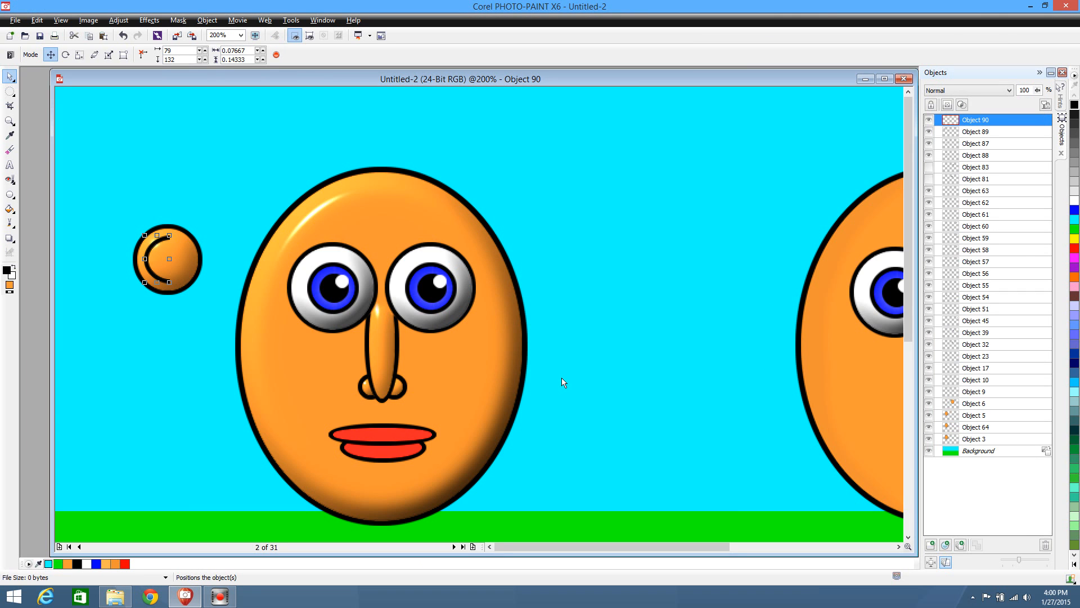
key("ctrl+v")
left_click_drag(477, 313, 568, 275)
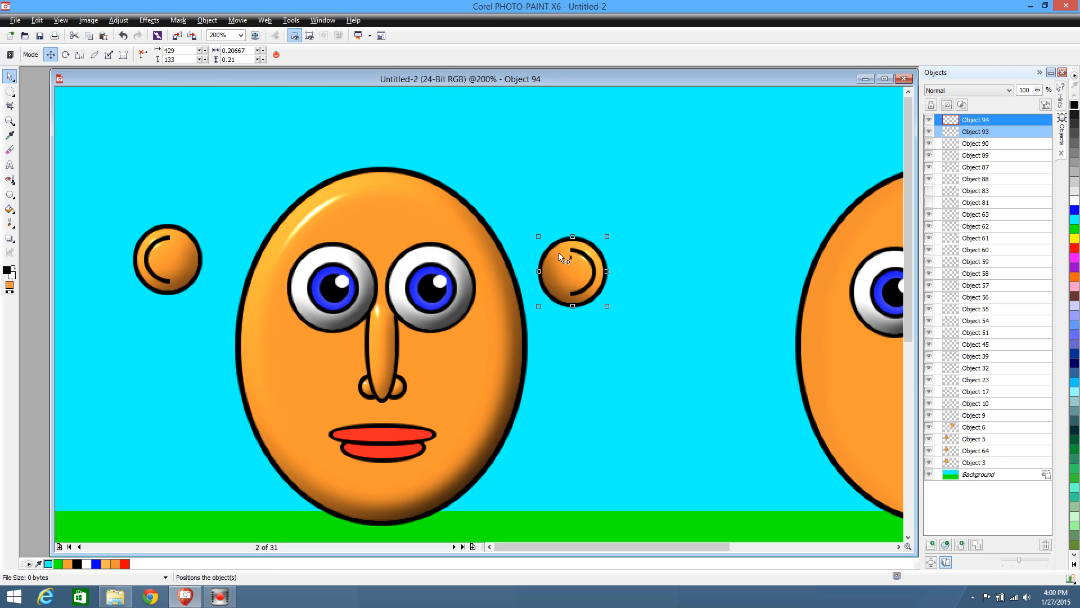
Combine the two objects of the mirrored ear into one, and do the same for the original ear
left_click(976, 546)
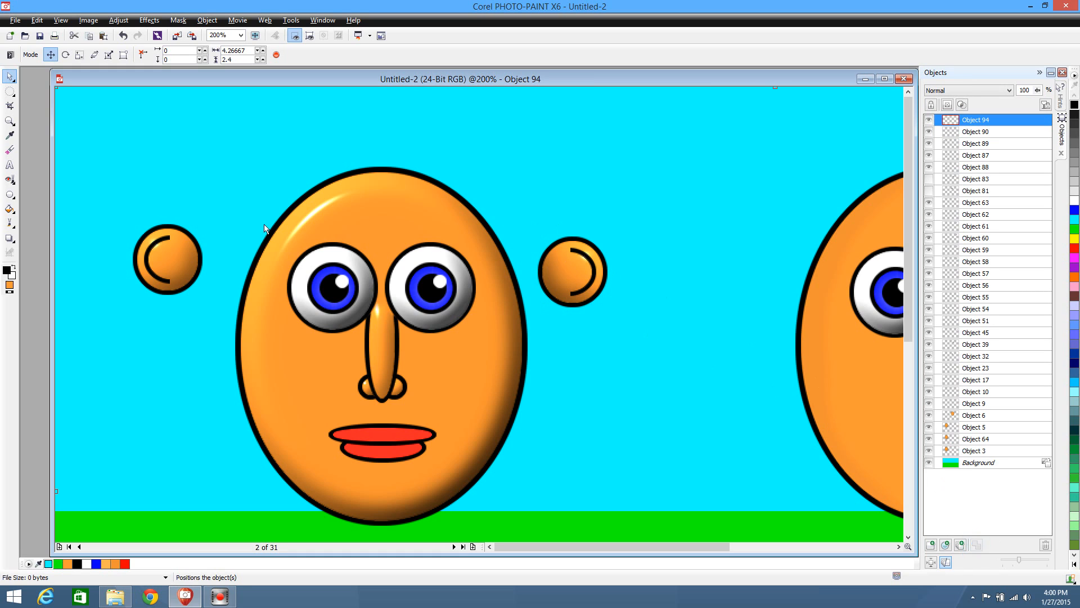
left_click_drag(73, 173, 218, 373)
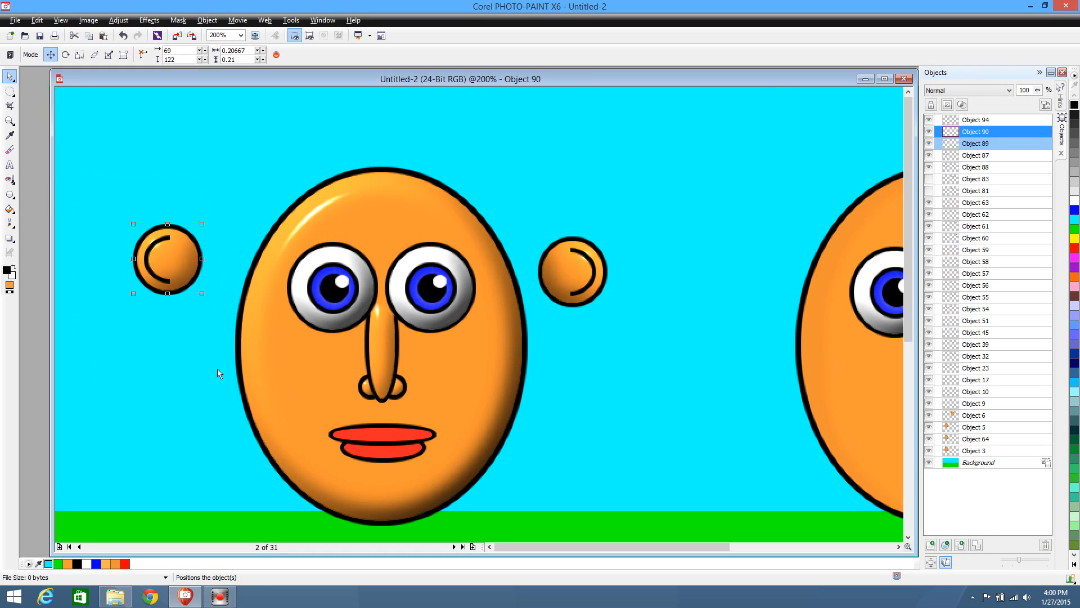
left_click(976, 546)
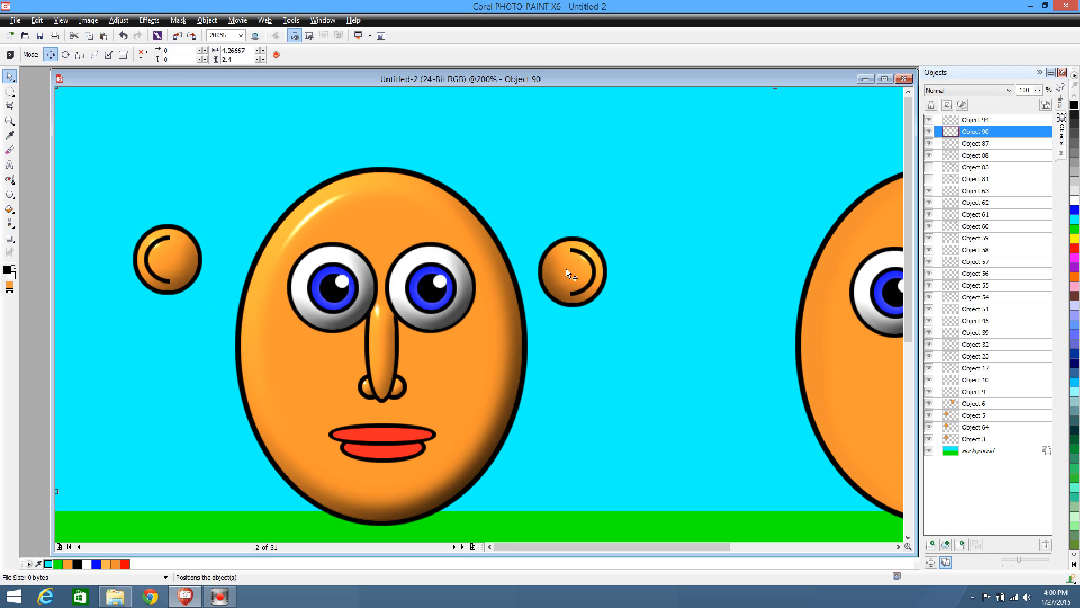
Move the mirrored ear onto the first face's right edge at 392, 139, and the original ear above the face at 162, 29
left_click_drag(566, 269, 525, 274)
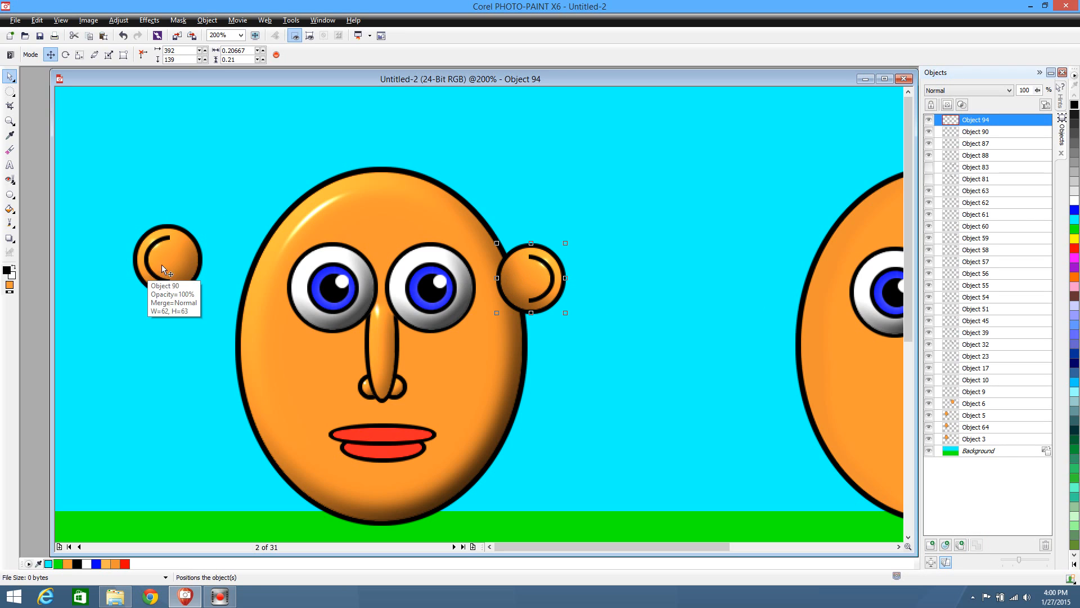
left_click_drag(161, 264, 268, 151)
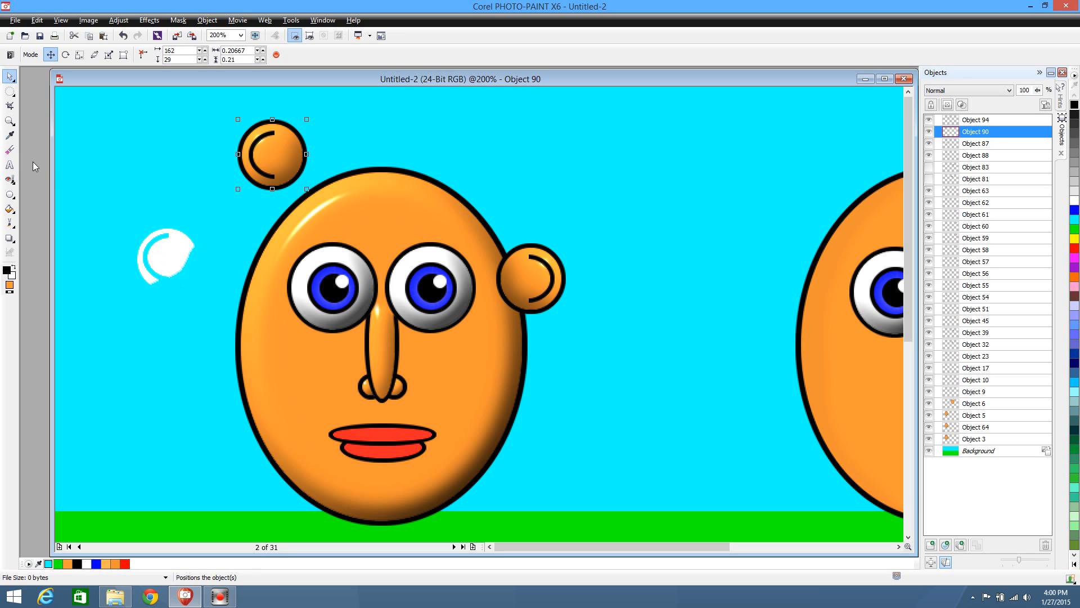
Select the Background and sample the sky's cyan as the fill color
left_click(966, 454)
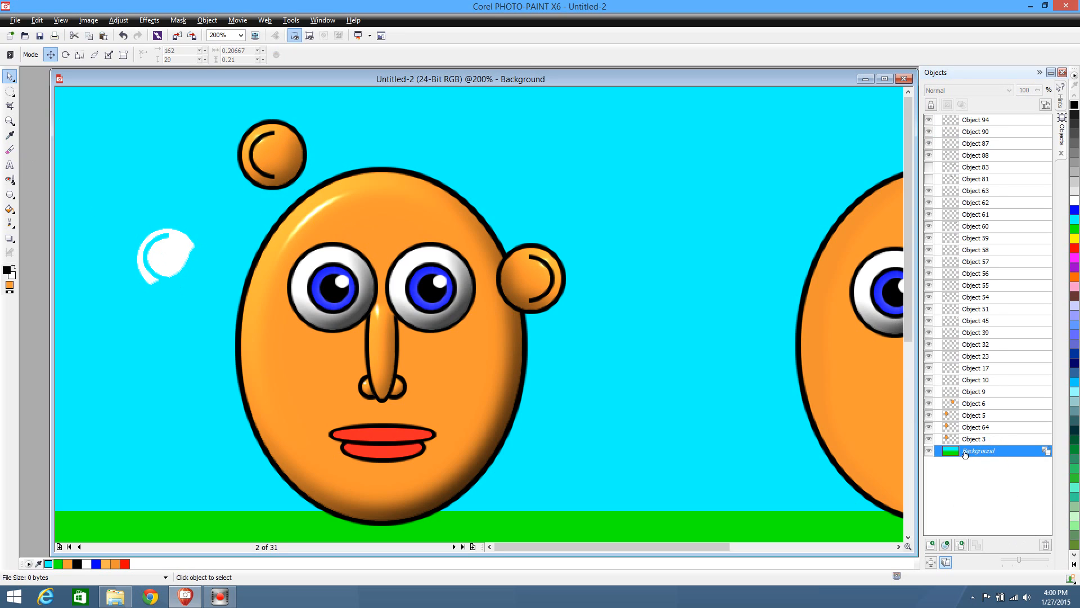
left_click(9, 135)
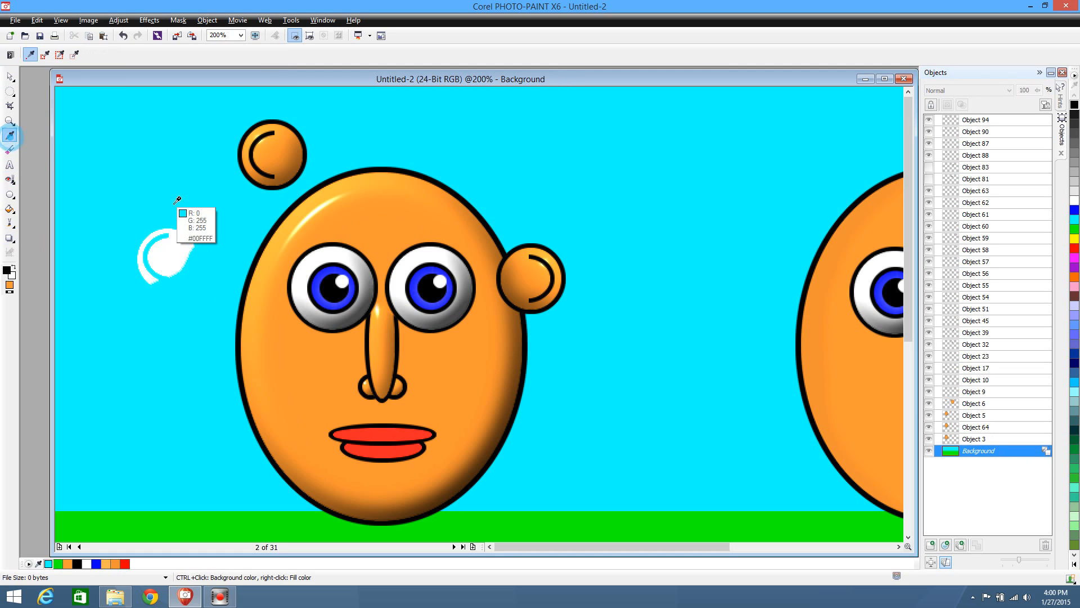
right_click(129, 179)
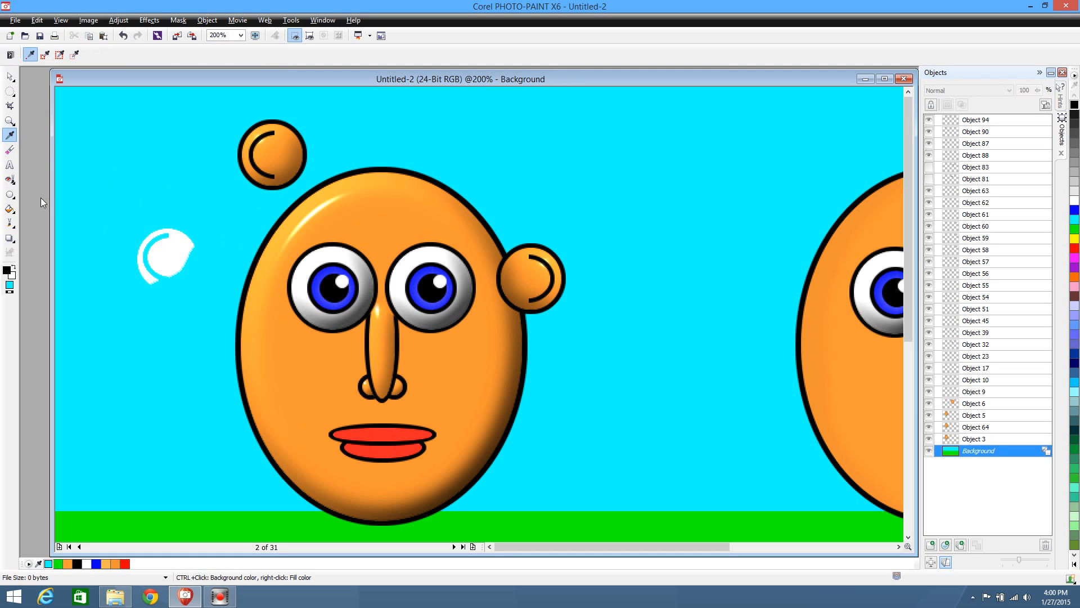
Try to cover the white patch beside the first face with a cyan-filled, black-outlined ellipse, and undo it
left_click(9, 193)
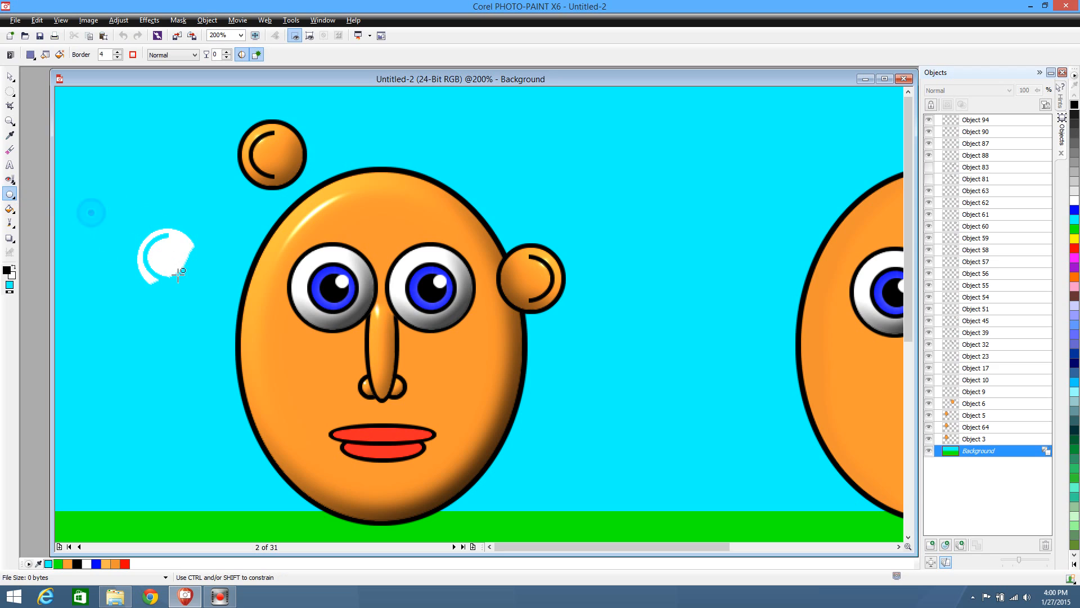
left_click(10, 76)
key("ctrl+z")
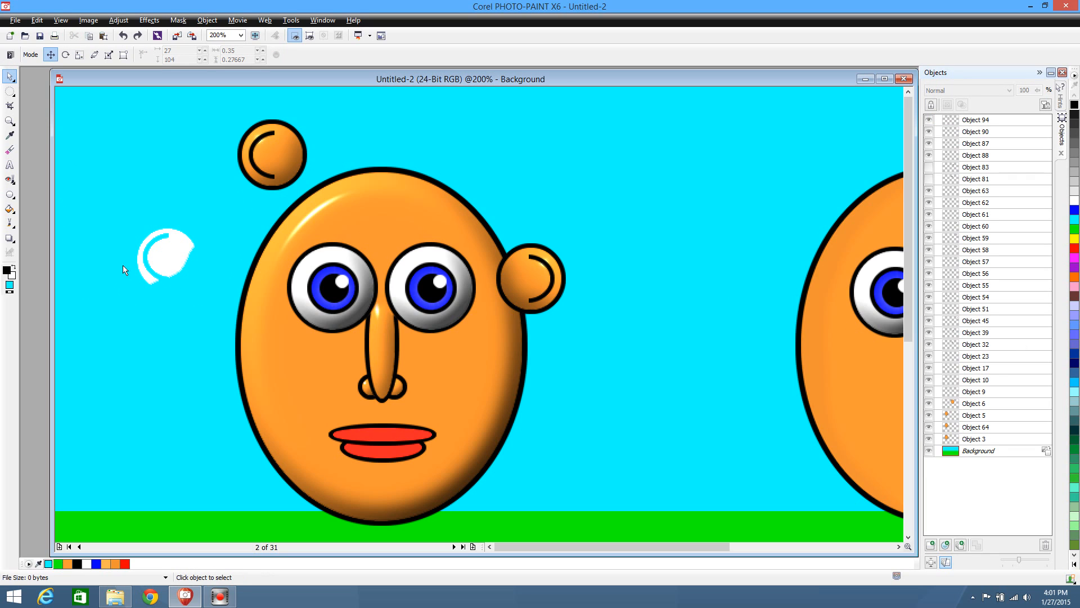
Sample the sky's cyan as the foreground color, cover the white patch with an ellipse about 70 × 107 pixels, and merge it into the background
left_click(10, 135)
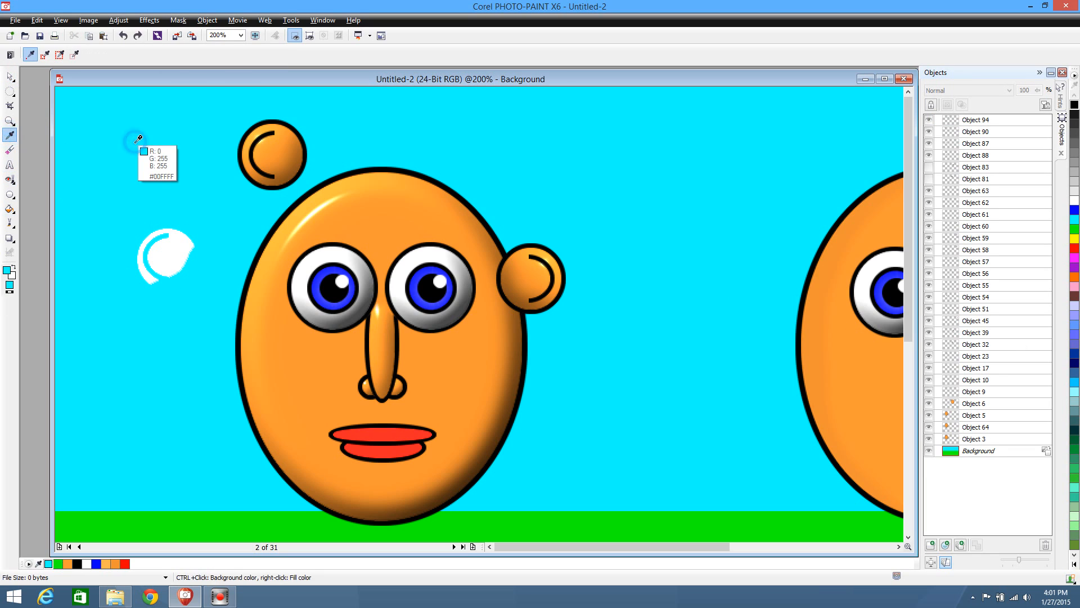
left_click(135, 144)
left_click(10, 194)
left_click_drag(124, 200, 205, 322)
left_click(12, 79)
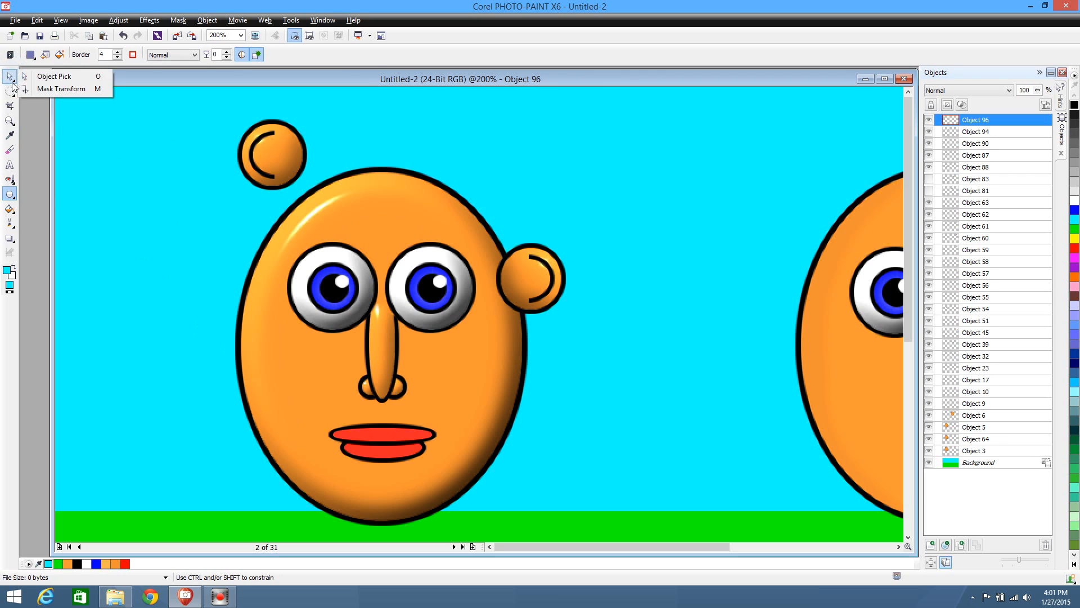
left_click(40, 75)
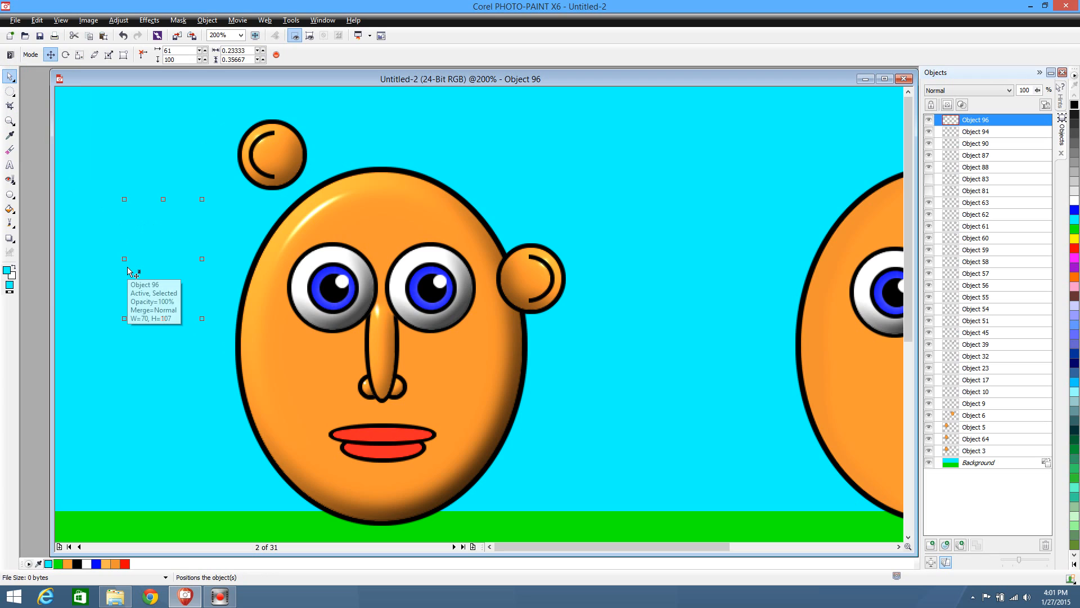
key("Delete")
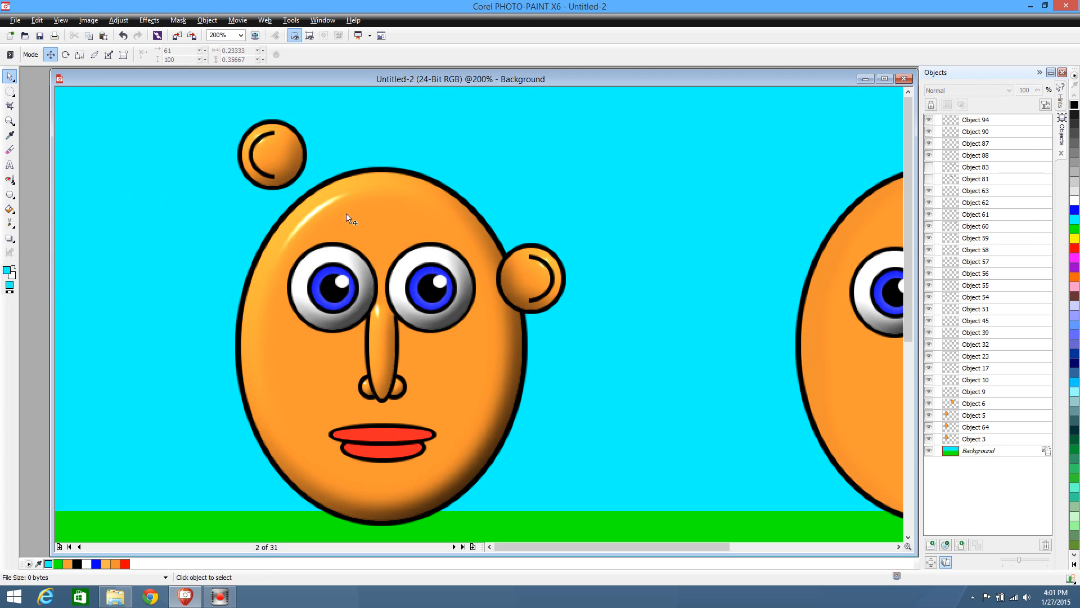
Move both ears clear of the first face, and bring all the face's objects in front of them by cutting and pasting the face
left_click_drag(556, 288, 636, 247)
left_click_drag(261, 150, 123, 257)
left_click_drag(193, 116, 549, 538)
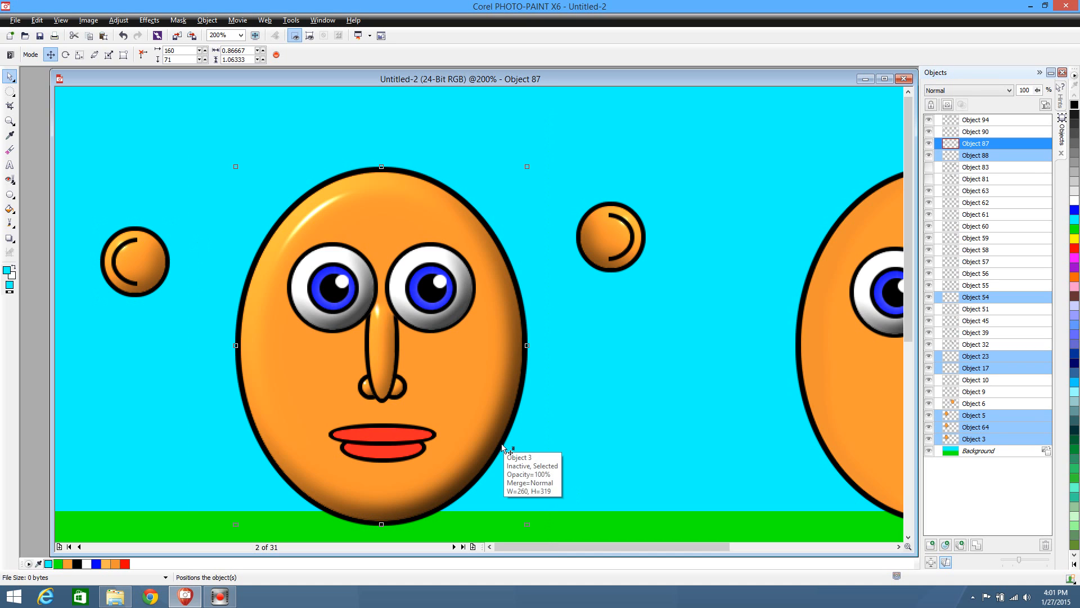
key("ctrl+x")
key("ctrl+v")
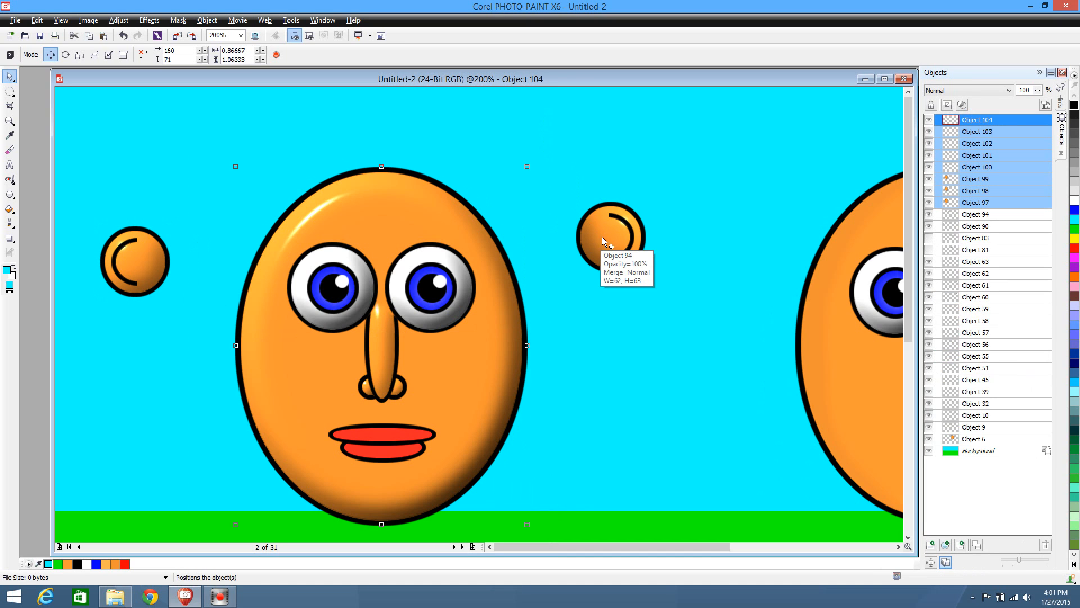
Stack the mirrored ear on the original at 40, 124, and move both behind the face's right edge to 382, 151
left_click_drag(602, 239, 130, 266)
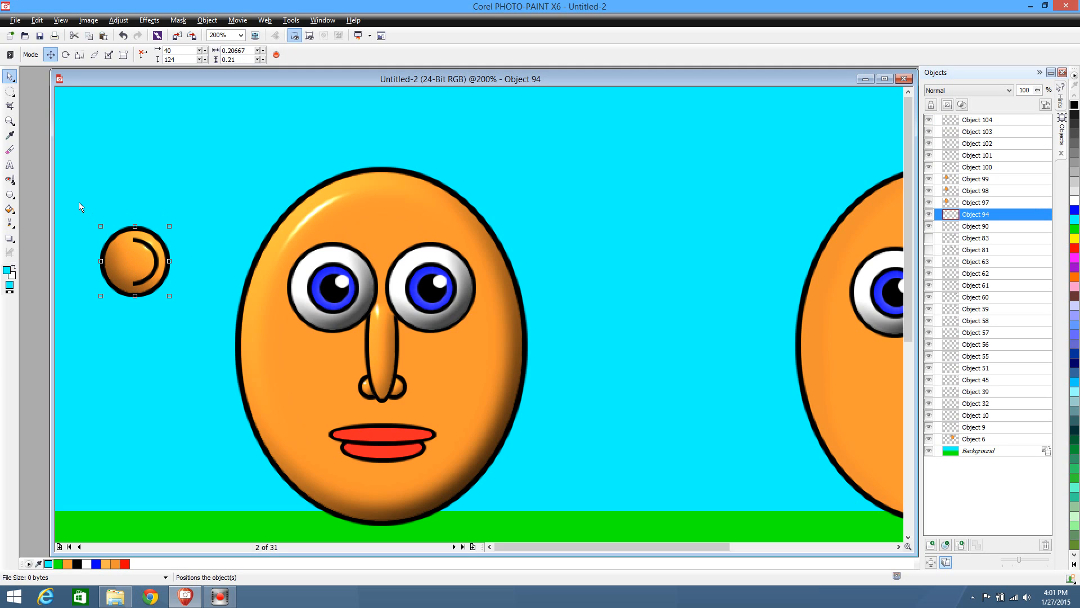
left_click_drag(79, 205, 176, 326)
left_click_drag(141, 270, 524, 296)
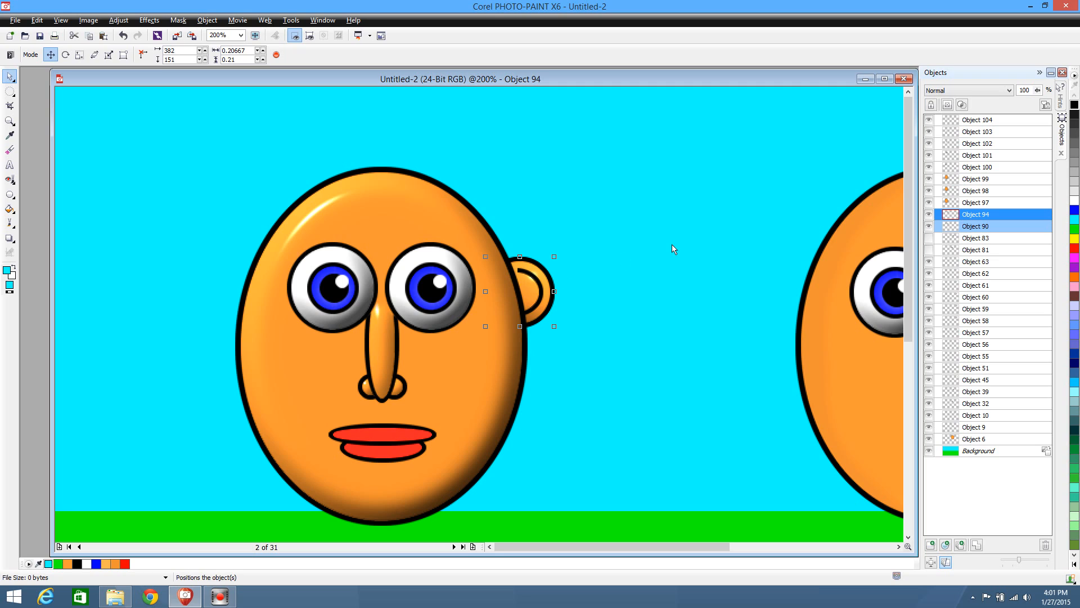
Shift only the original ear horizontally to the face's left edge, at 136, 151
left_click(993, 227)
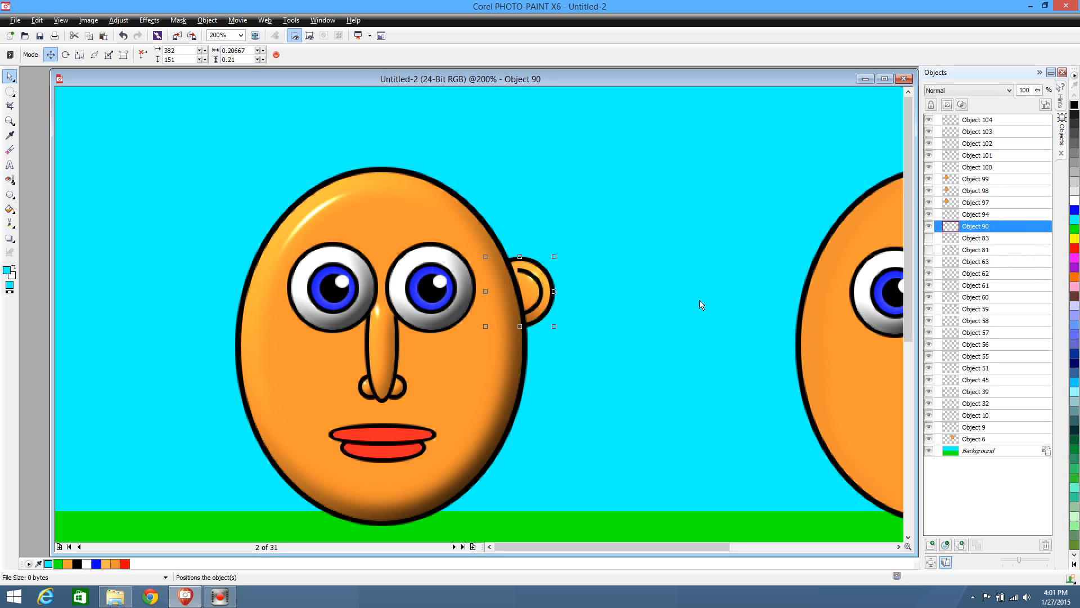
key("shift+Left")
key("shift+Left")
key("shift+Left")
key("shift+Left")
key("shift+Left")
key("shift+Left")
key("shift+Left")
key("shift+Left")
key("shift+Left")
key("shift+Left")
key("shift+Left")
key("shift+Left")
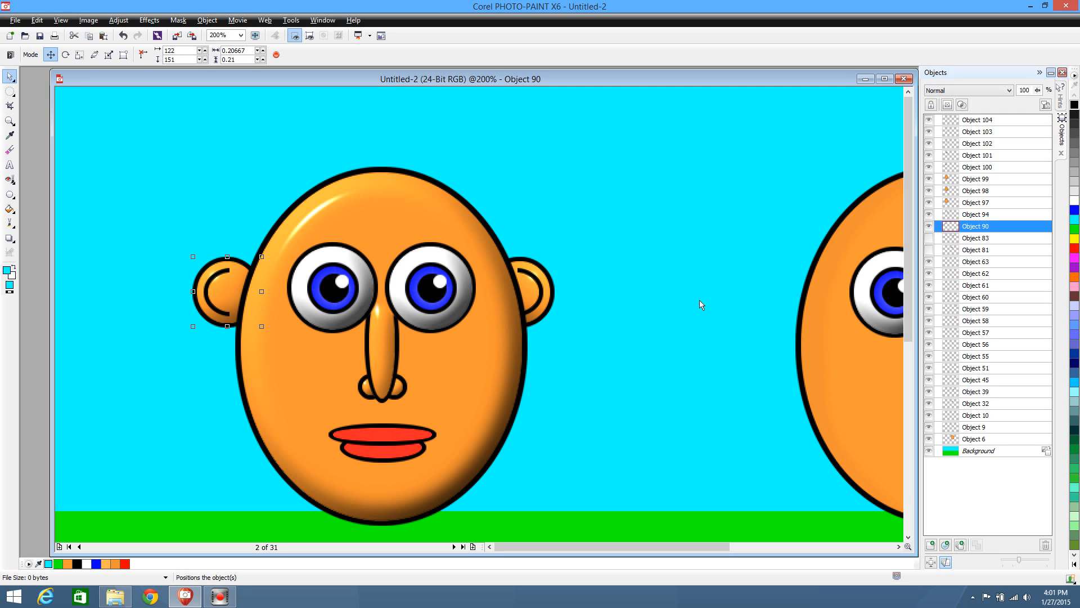
key("Right")
key("Right")
key("Right")
key("Right")
key("Right")
key("Right")
key("Right")
key("Right")
key("Right")
key("Right")
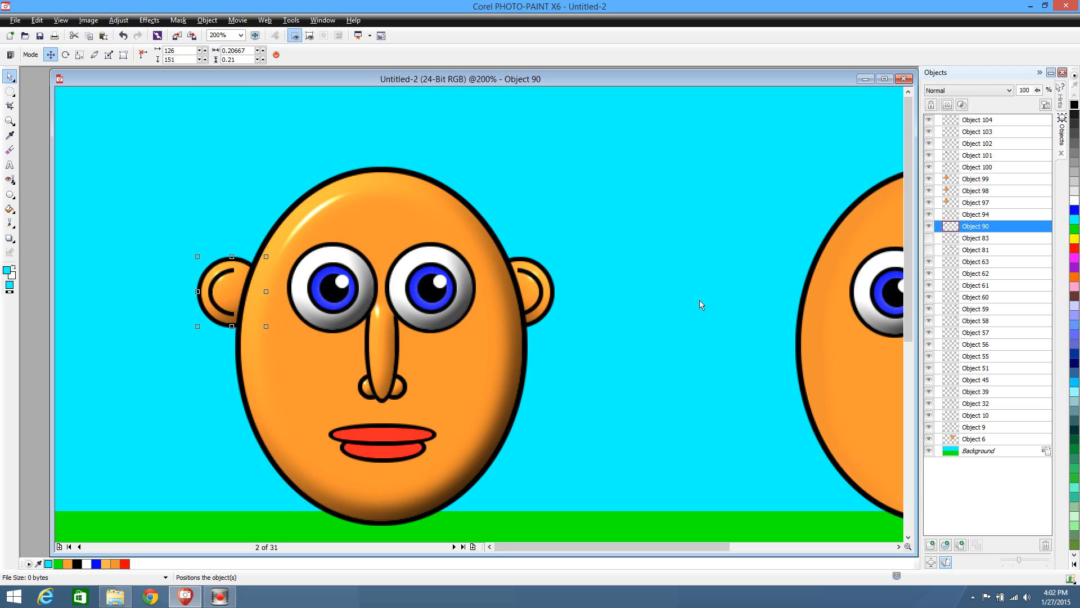
key("Right")
key("Right")
key("Right")
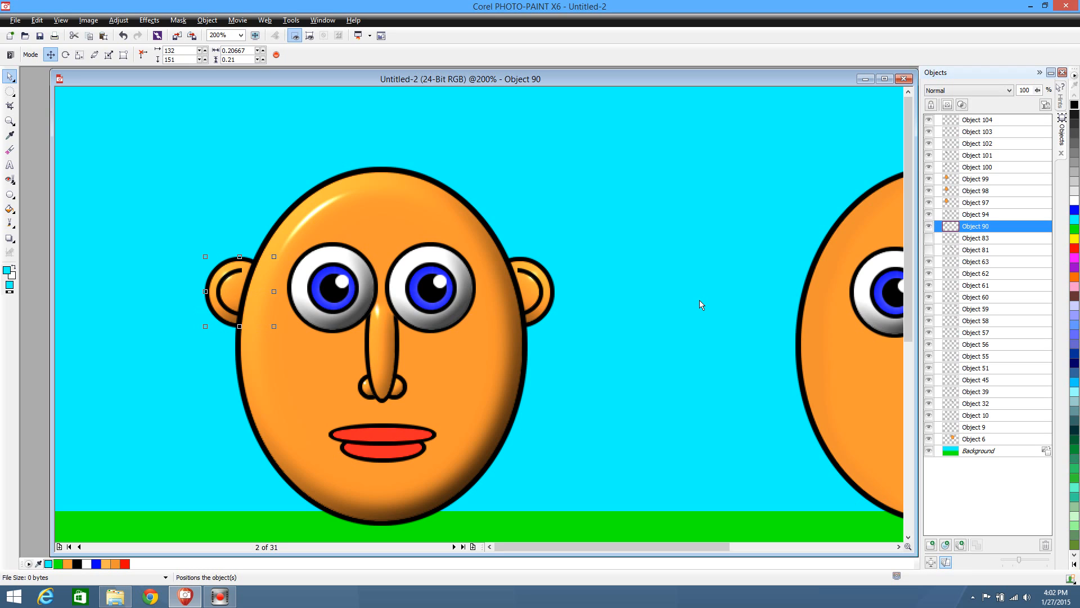
key("Right")
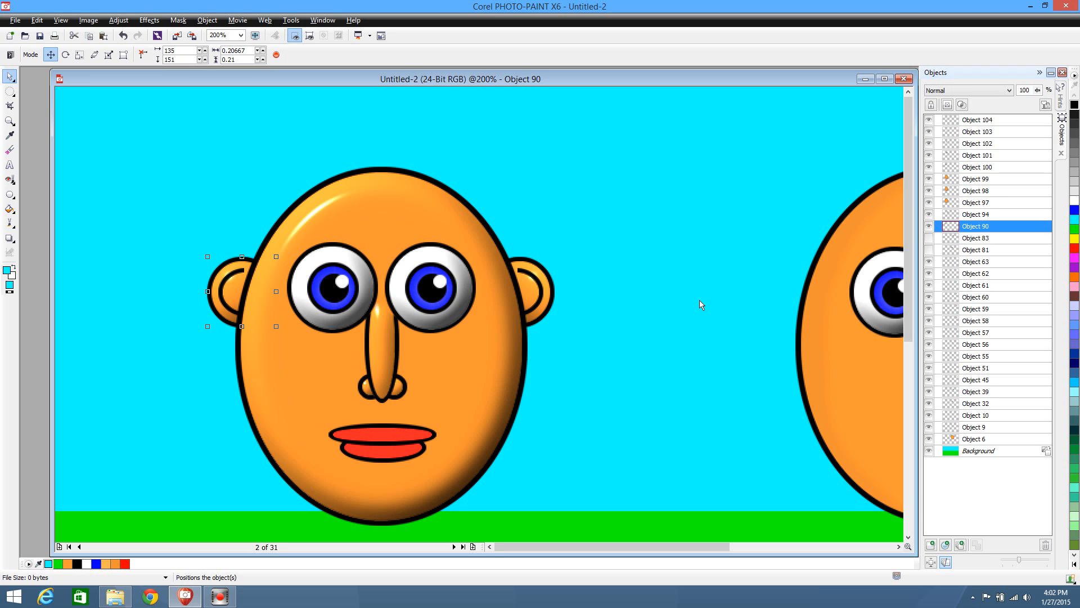
key("Right")
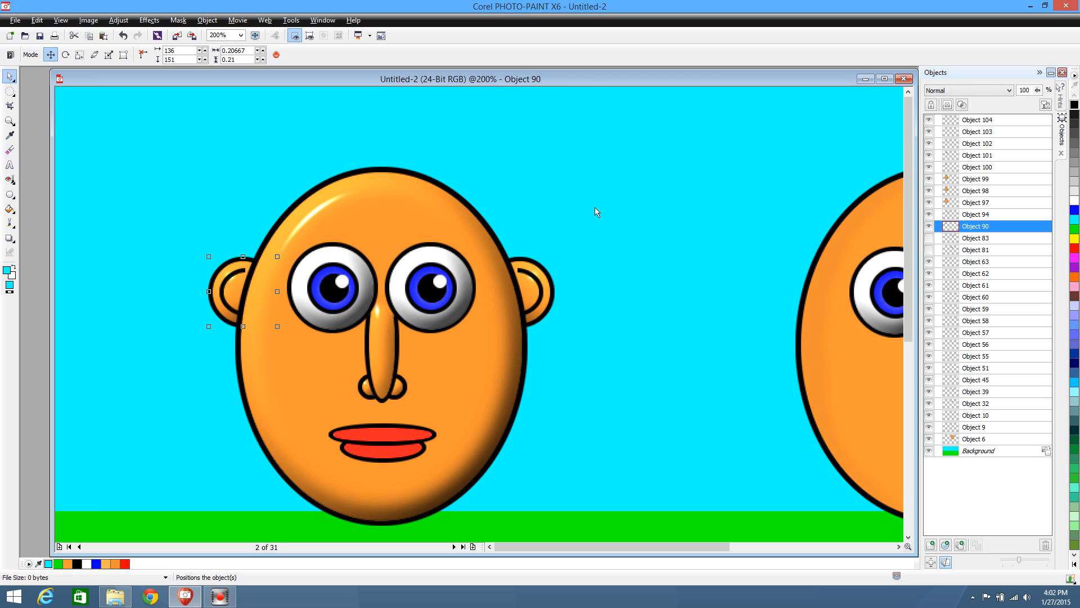
Nudge the mirrored ear further behind the face, to 377, 151
left_click(531, 295)
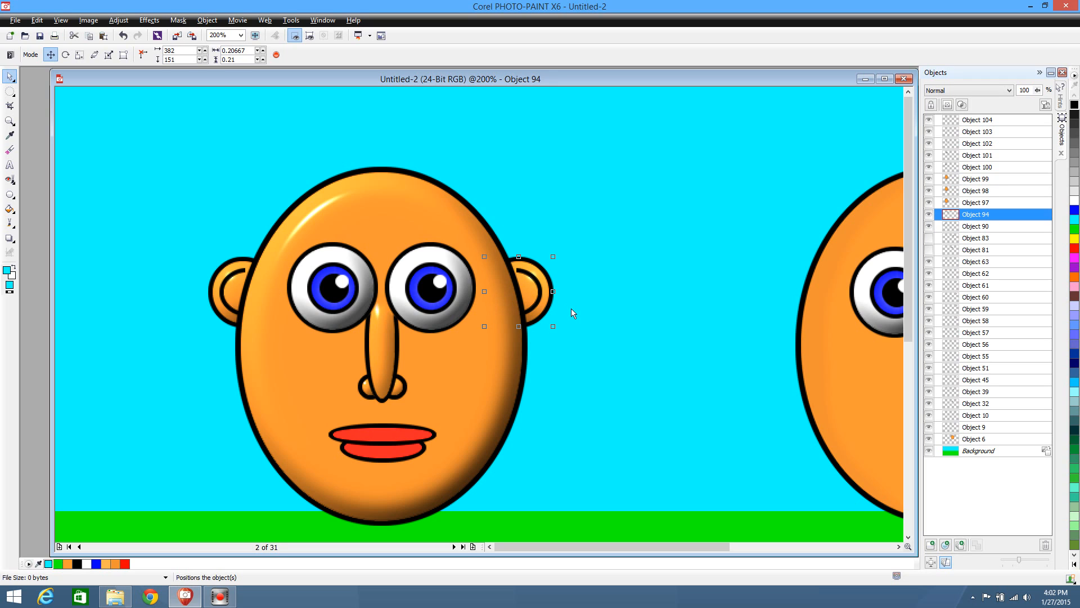
key("Left")
key("Left")
key("Left")
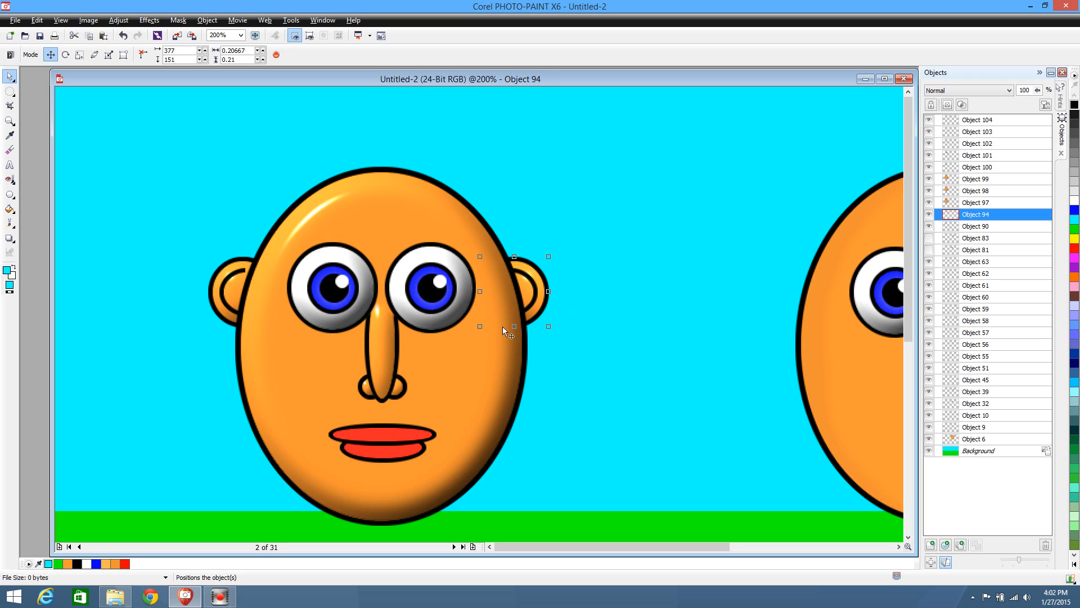
Nudge the original ear inward to 141, 151 to match the mirrored one, and clear the selection
left_click(239, 278)
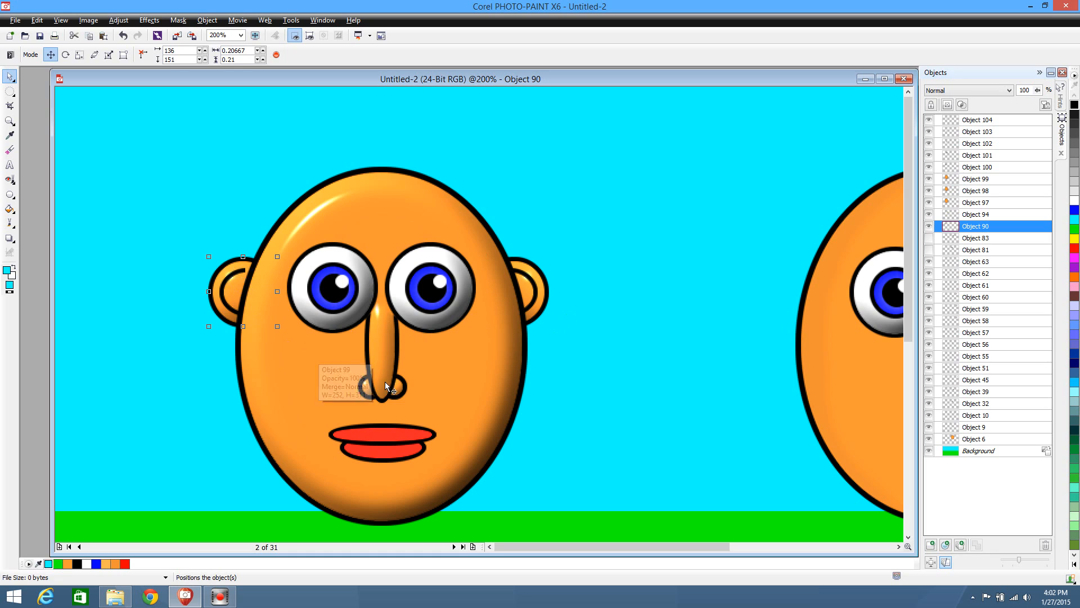
key("Right")
key("Right")
key("Right")
key("Right")
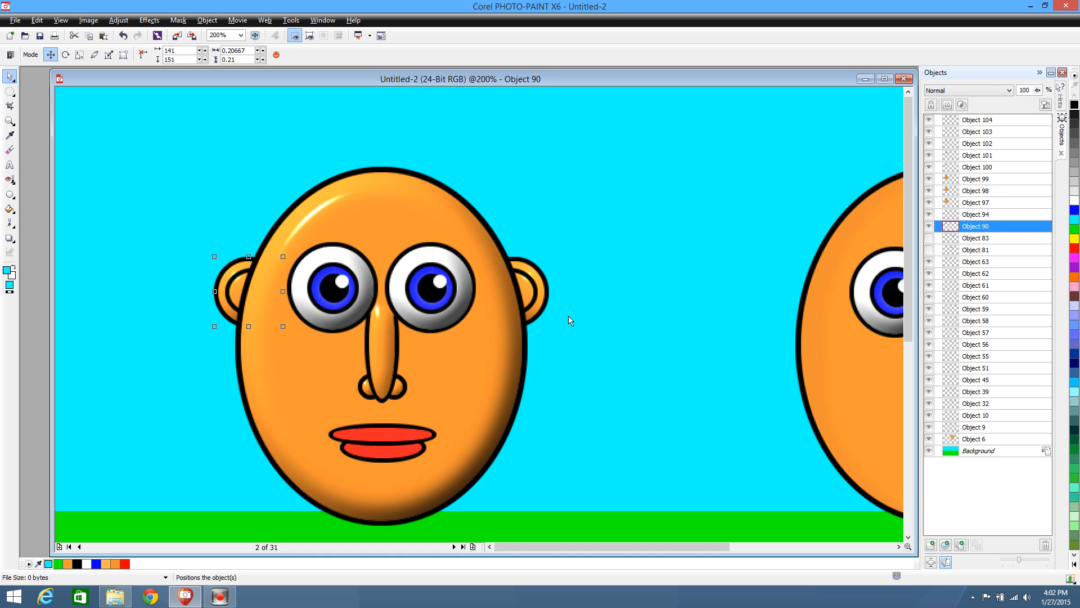
left_click(577, 349)
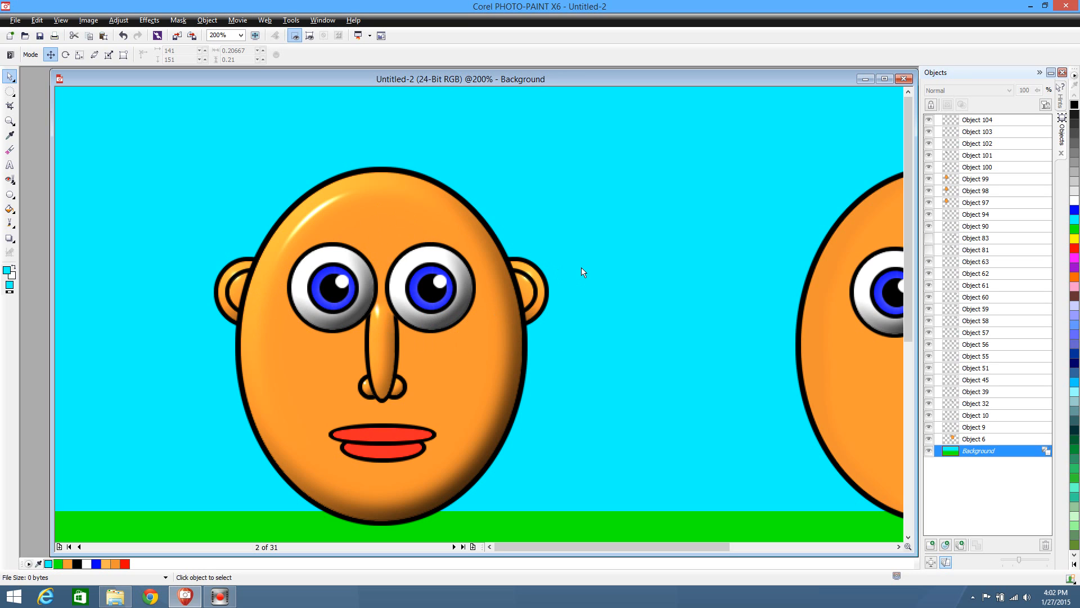
Select both lips of the first face, duplicate them, and place the copies below the second face's nose at 744, 307
scroll(636, 323, "down", 1)
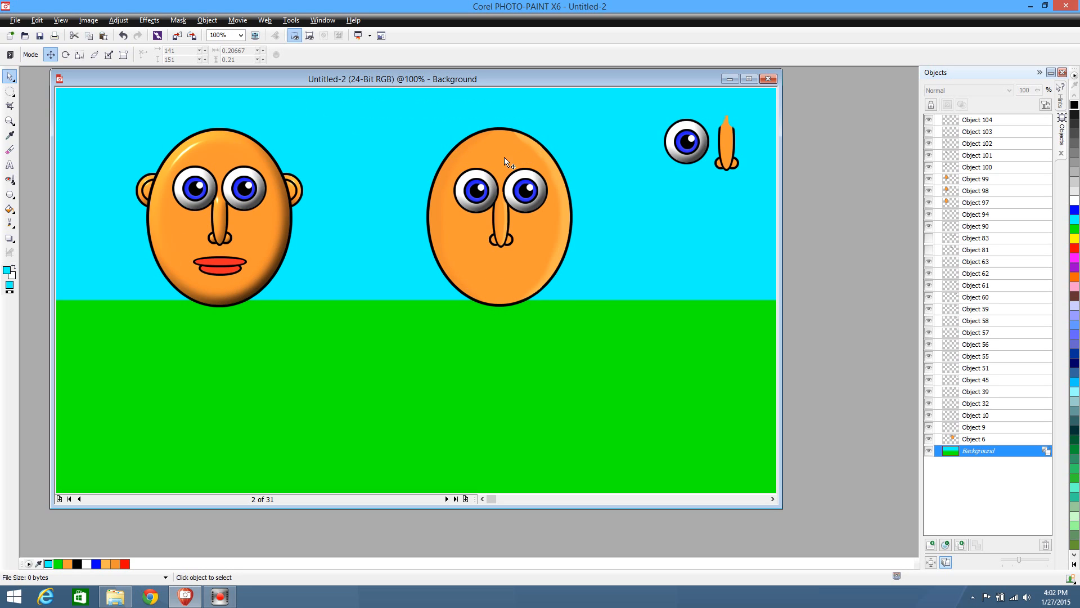
left_click(219, 265)
left_click_drag(162, 323, 519, 284)
key("ctrl+d")
left_click_drag(510, 277, 510, 273)
scroll(521, 350, "up", 1)
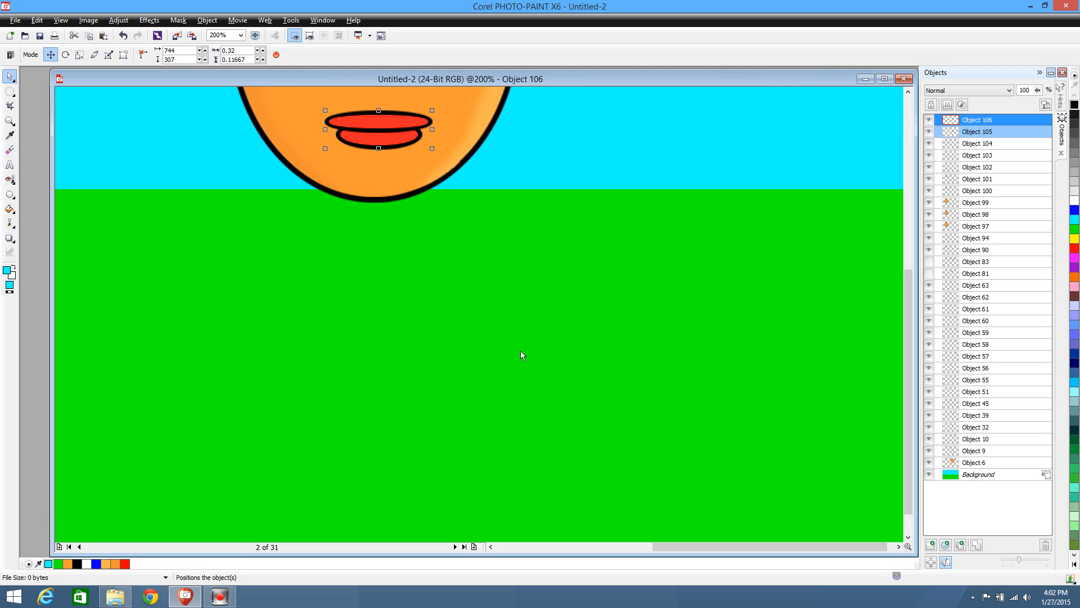
scroll(521, 351, "up", 1)
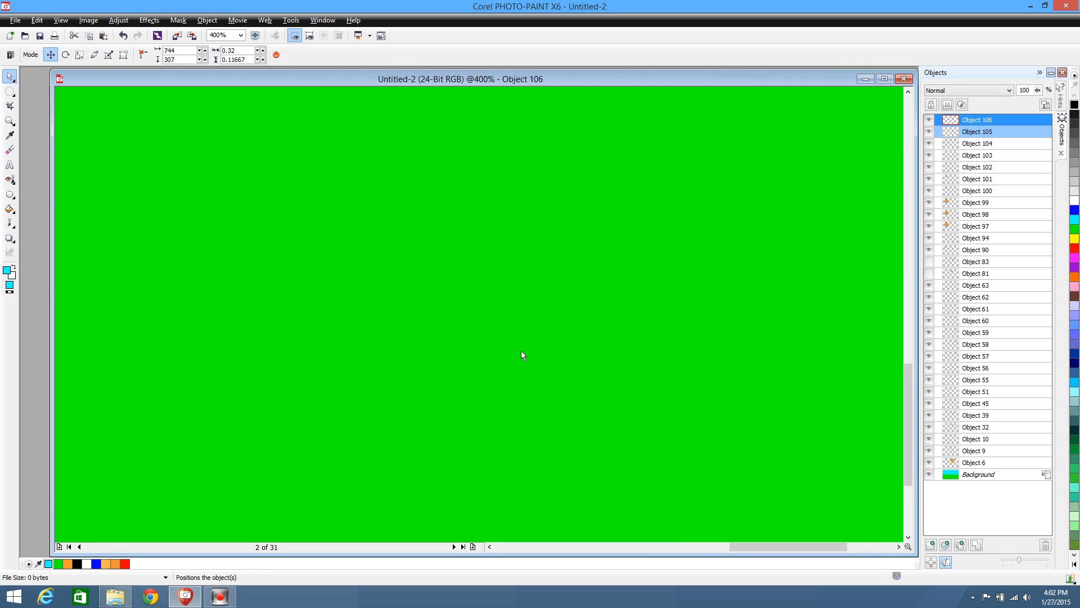
scroll(521, 351, "down", 1)
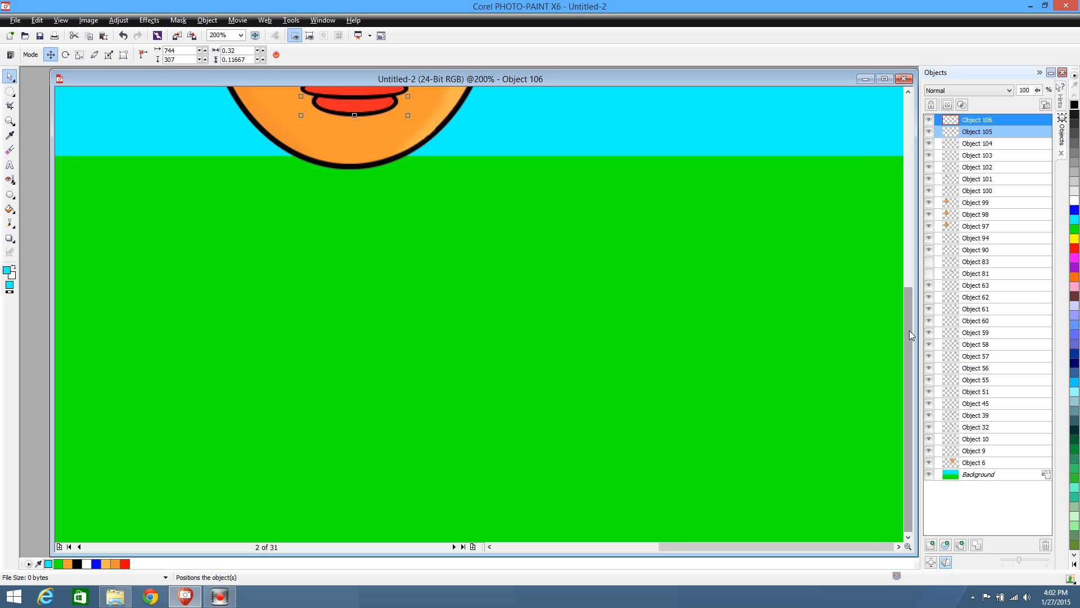
Mask the red interior of the second face's upper lip with the Magic Wand
left_click_drag(909, 330, 894, 183)
left_click(636, 409)
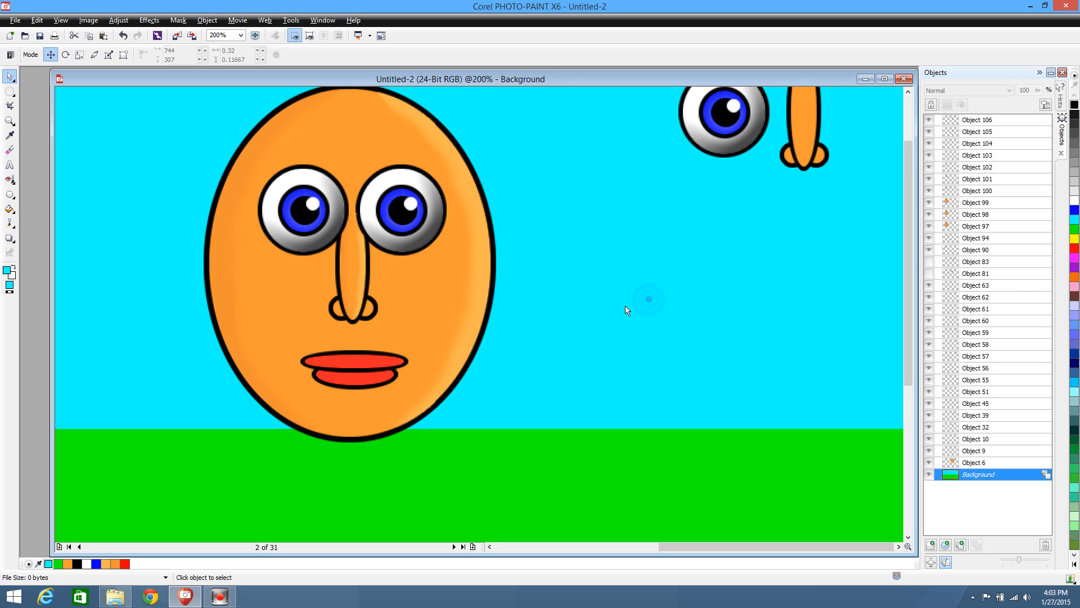
left_click(578, 311)
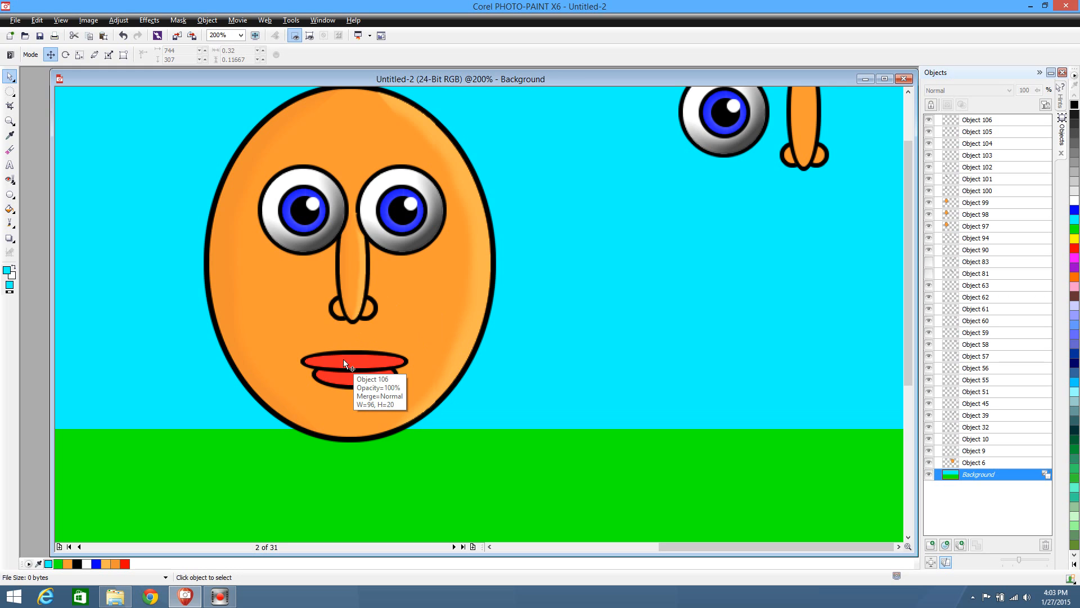
left_click(9, 90)
left_click(54, 149)
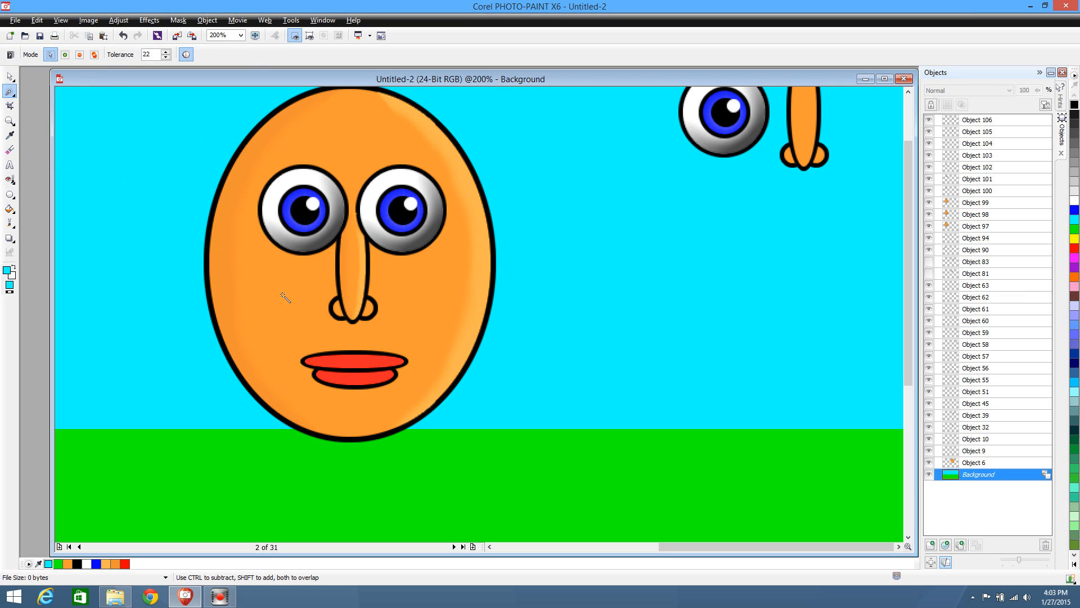
left_click(336, 363)
key("ctrl+v")
key("ctrl+z")
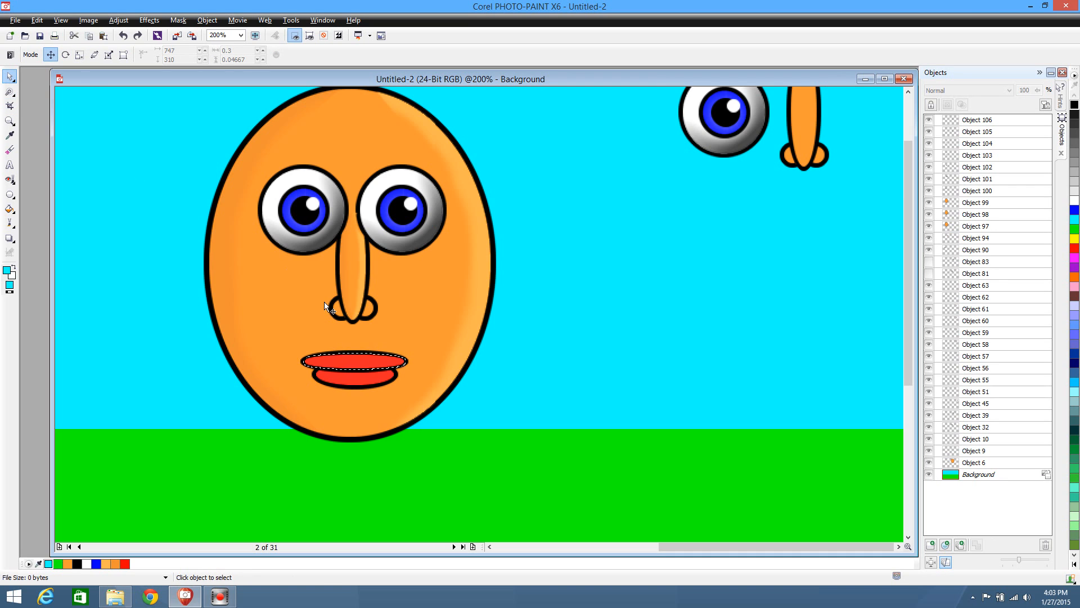
Copy the masked red area from the upper lip object into a new object and remove the mask
left_click(362, 360)
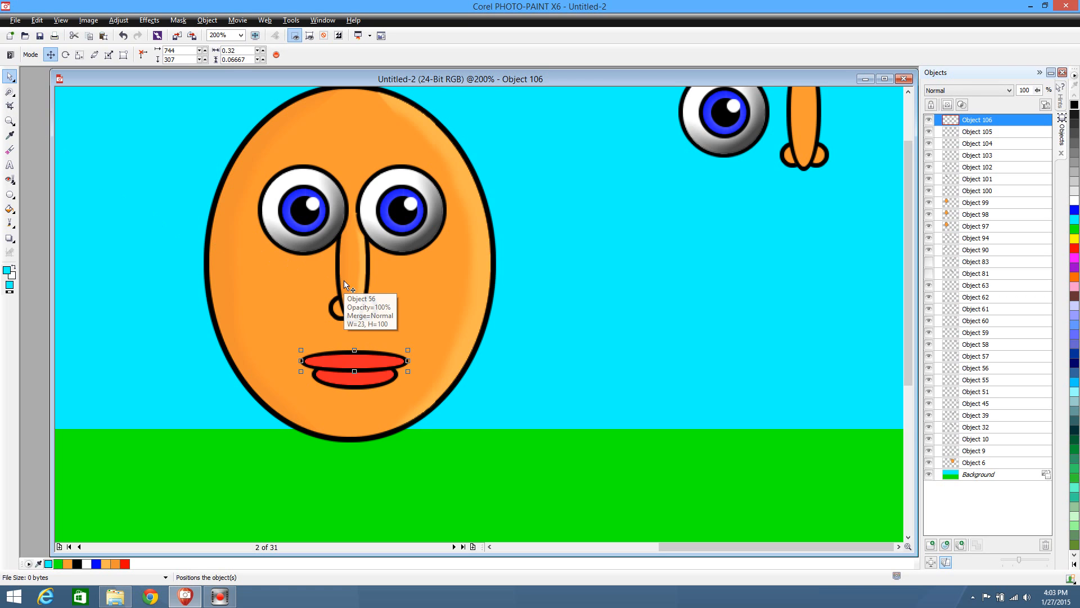
key("ctrl+c")
key("ctrl+v")
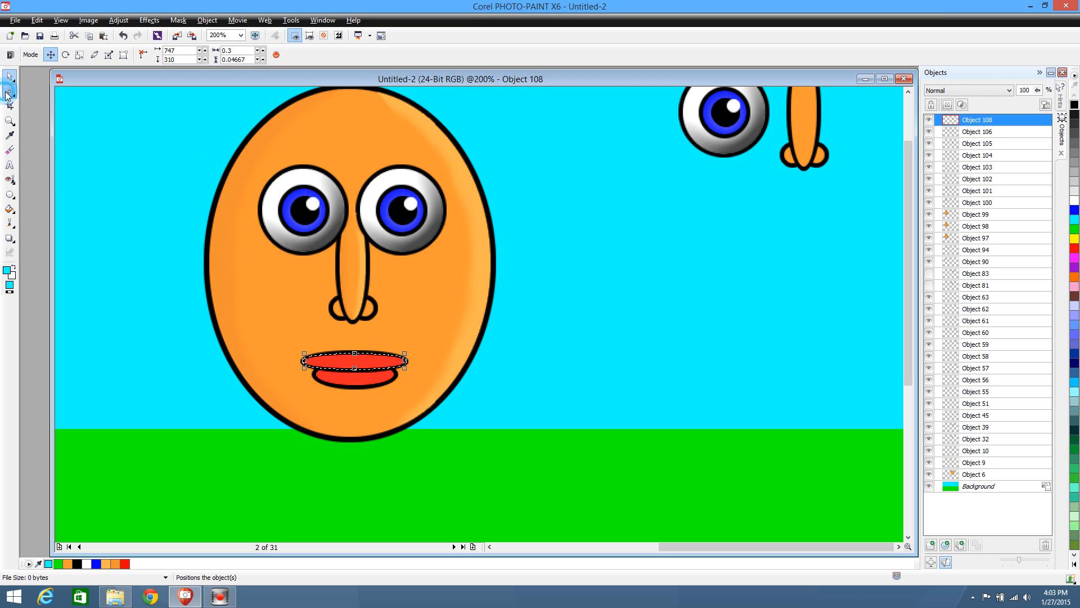
left_click(9, 91)
left_click(51, 102)
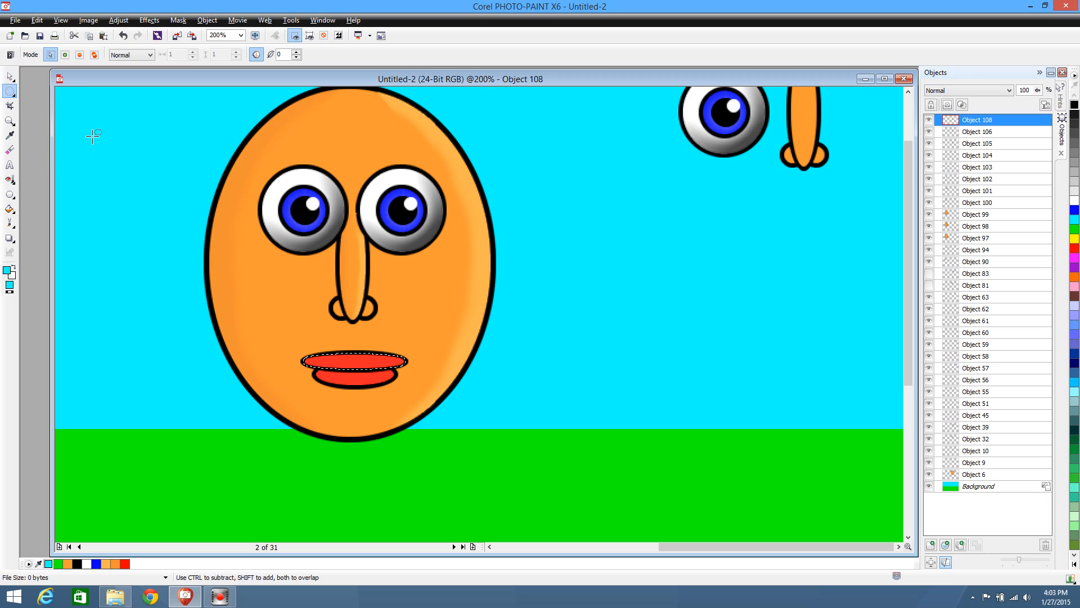
Select the second face's lower lip and mask its red interior with the Magic Wand
left_click(9, 76)
left_click(346, 378)
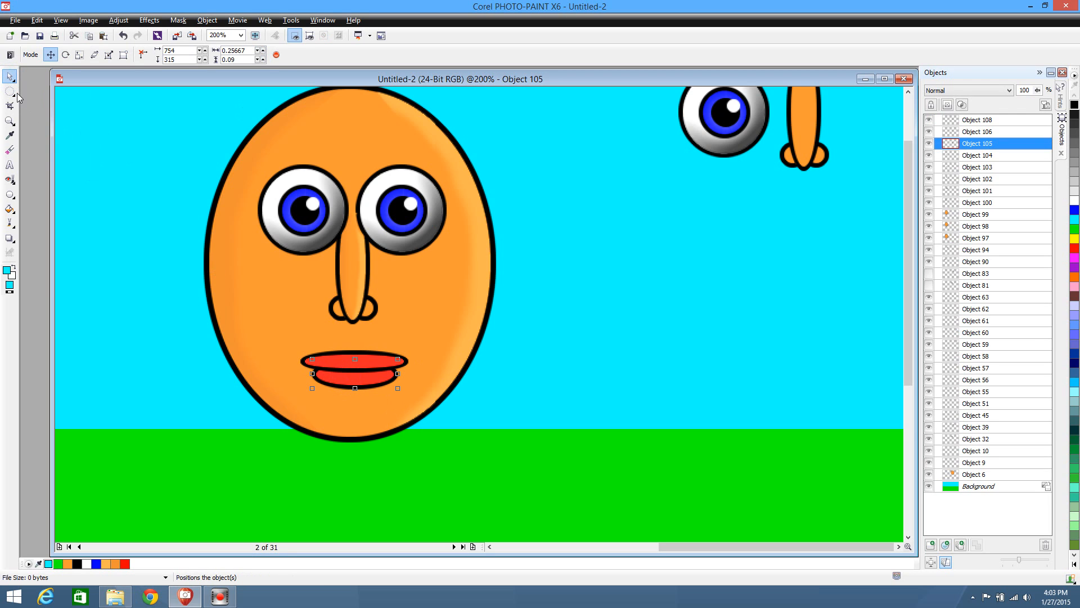
left_click(11, 93)
left_click(51, 155)
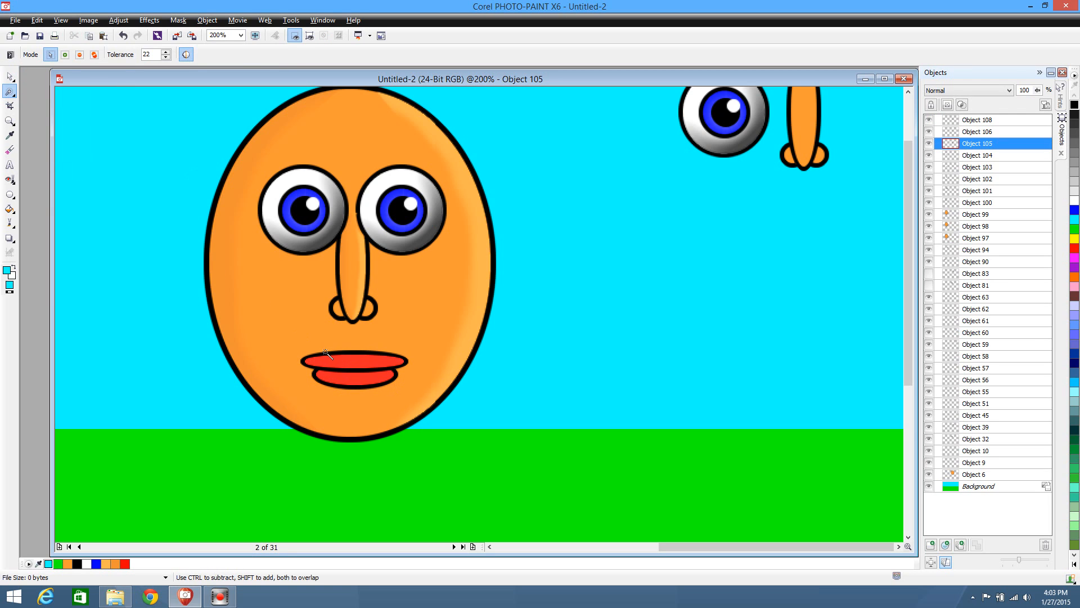
left_click(341, 382)
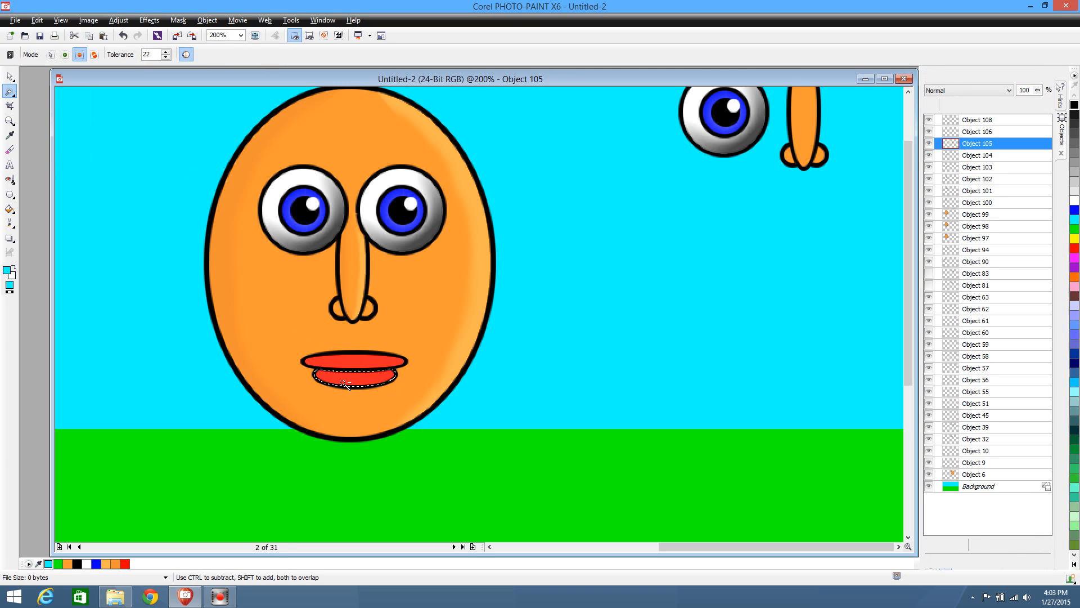
Copy the masked lower lip interior into its own object and clear the mask
key("ctrl+Up")
left_click(11, 93)
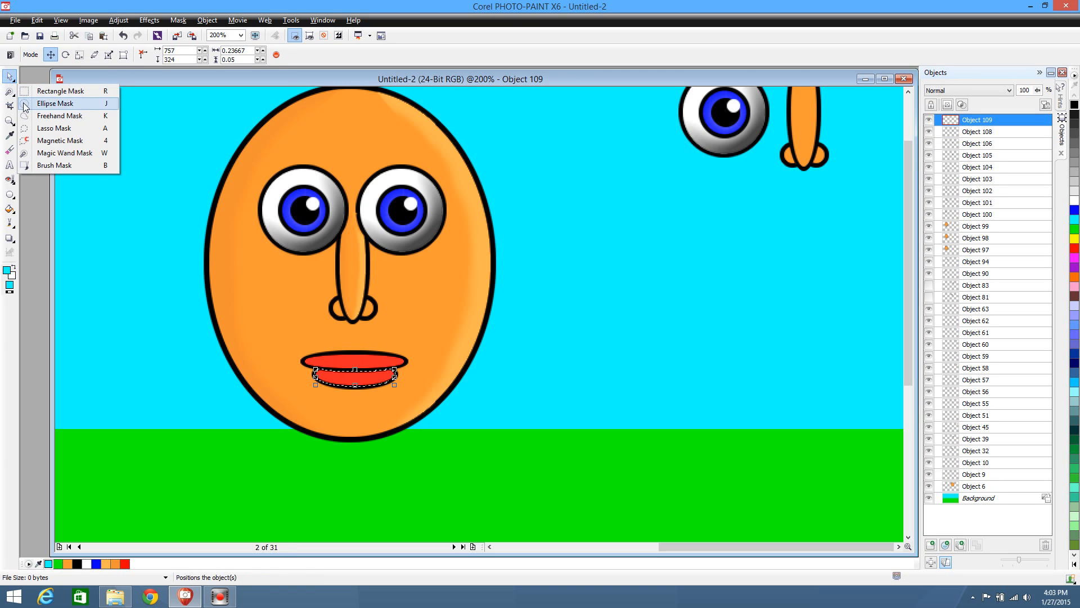
left_click(50, 105)
left_click(107, 137)
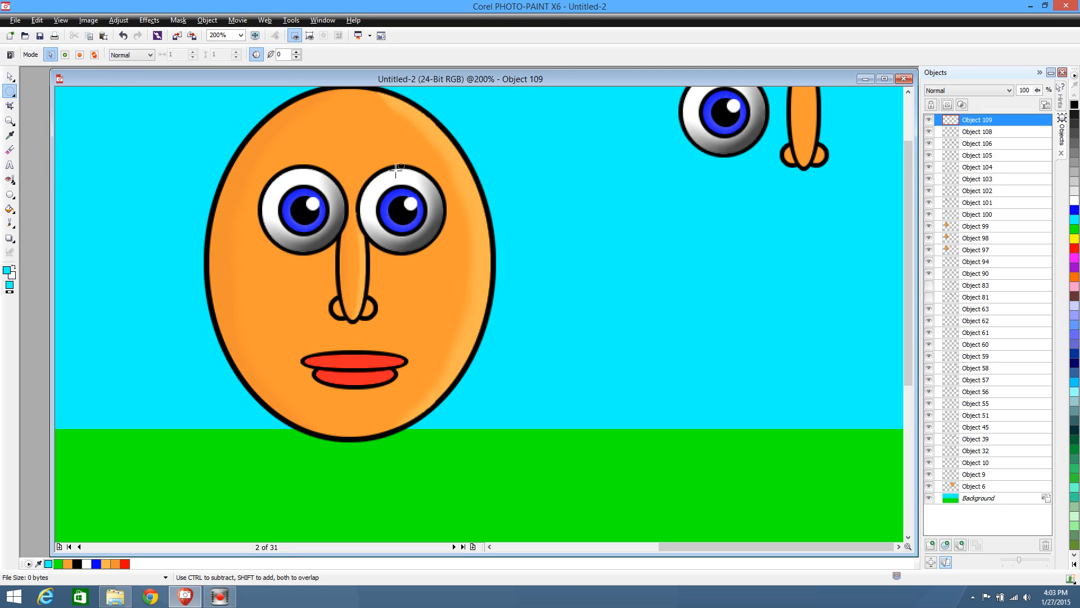
Brighten the copied lower lip interior with a Brightness value of 15
left_click(10, 76)
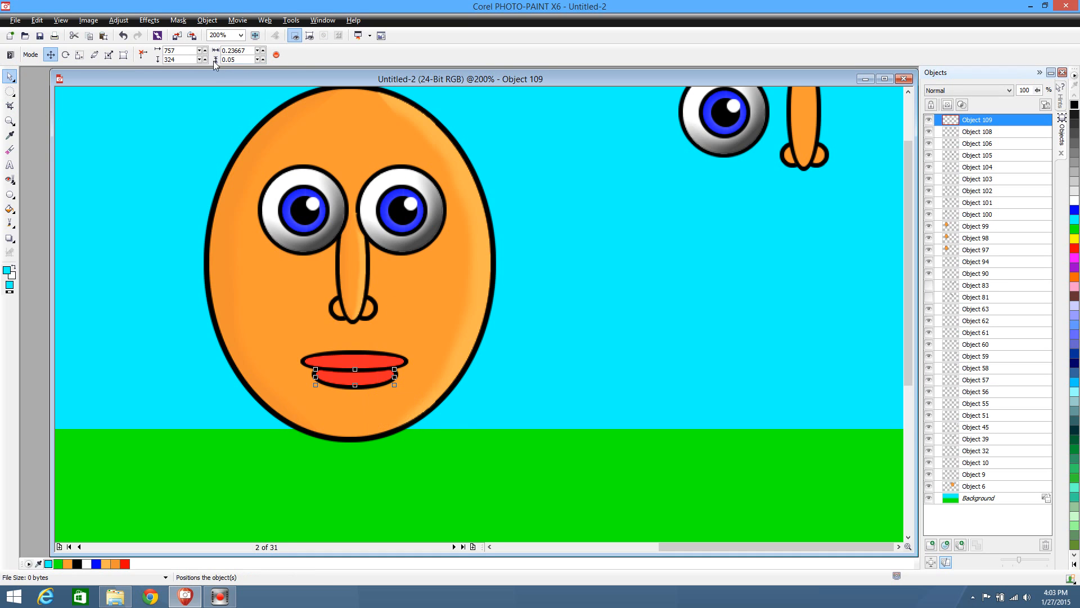
left_click(120, 21)
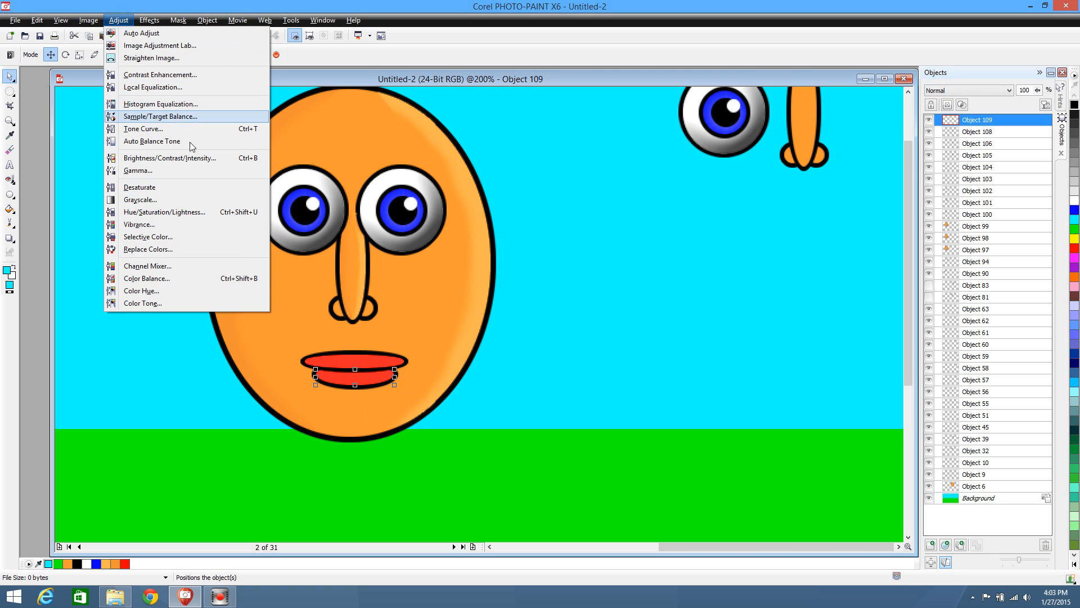
left_click(180, 157)
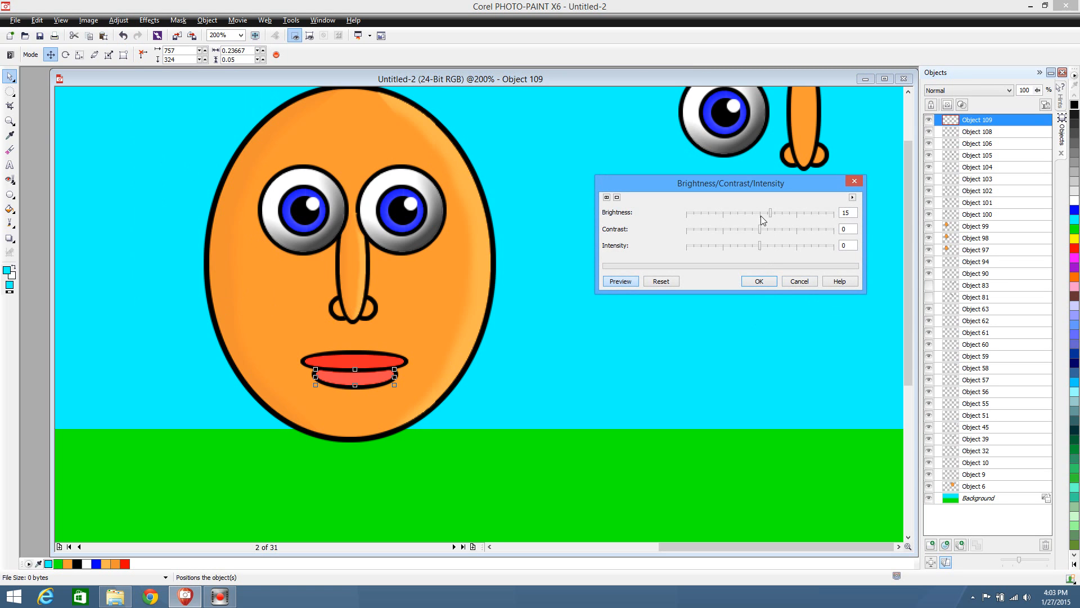
left_click(759, 282)
Brighten the copied upper lip interior with a Brightness value of 15
left_click(335, 360)
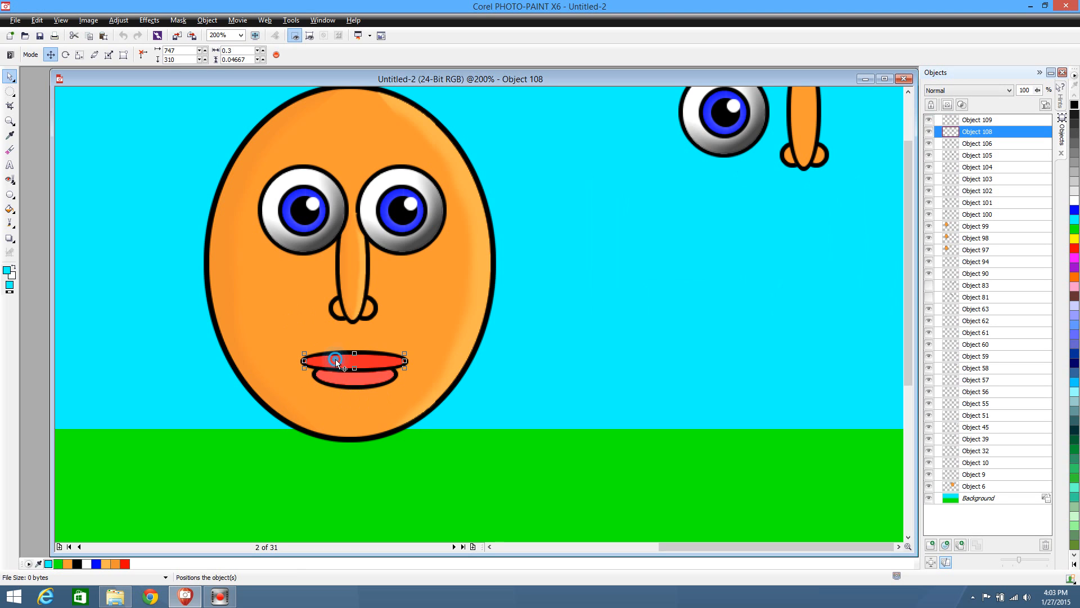
left_click(118, 22)
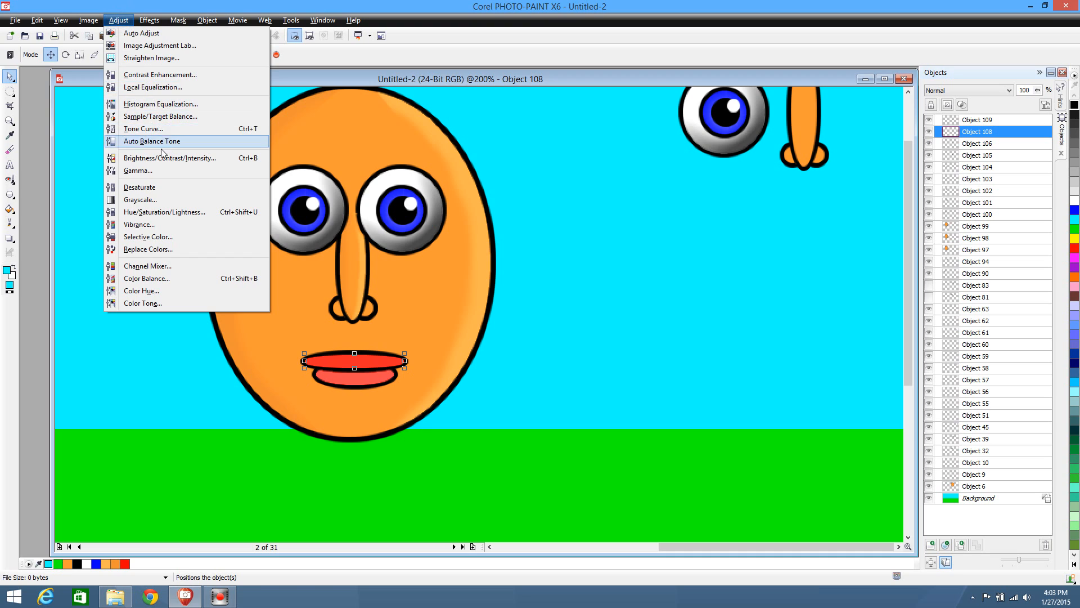
left_click(161, 158)
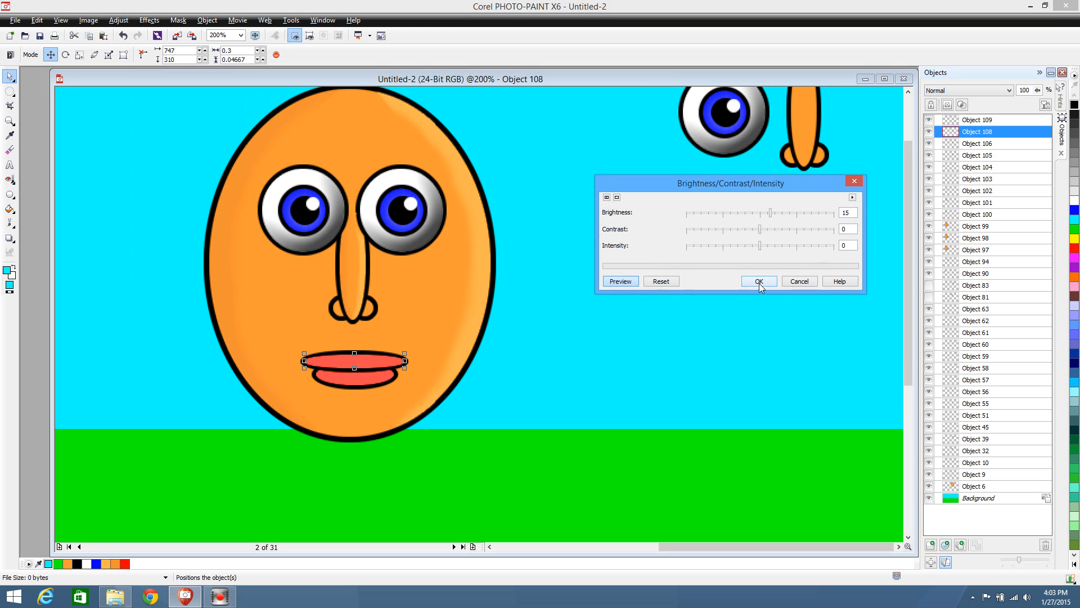
left_click(759, 281)
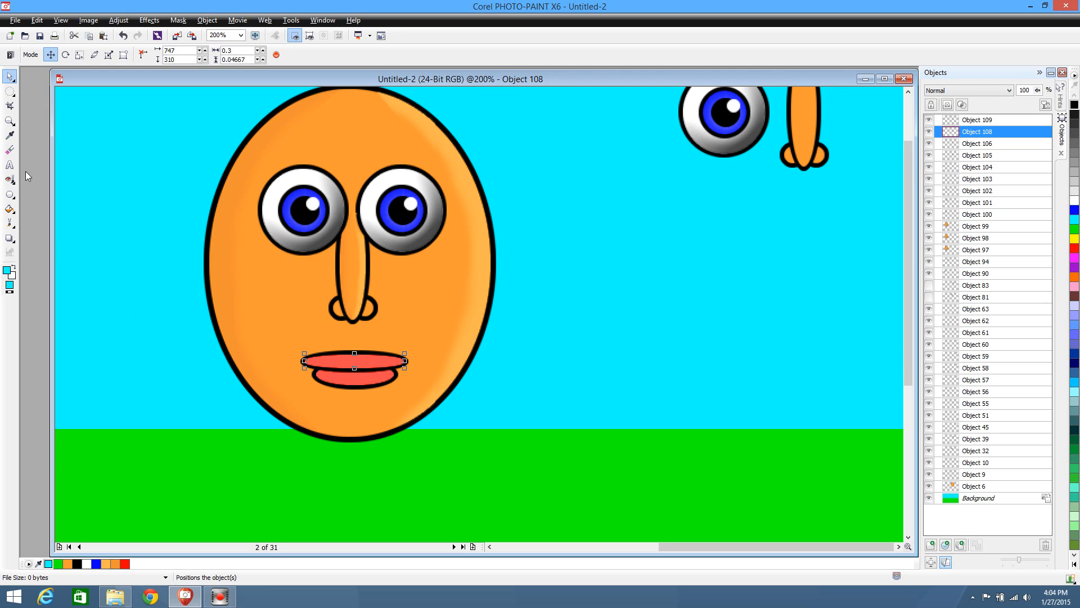
Remove the lower part of the upper lip's brightened copy with an elliptical mask, leaving a highlight along its upper edge
left_click(9, 90)
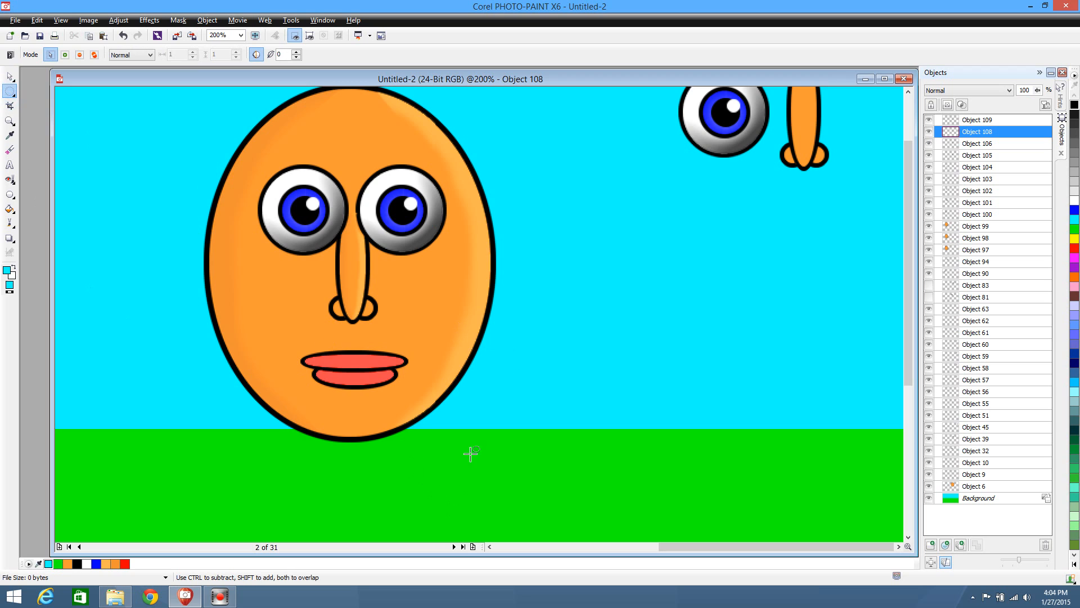
left_click_drag(452, 453, 258, 358)
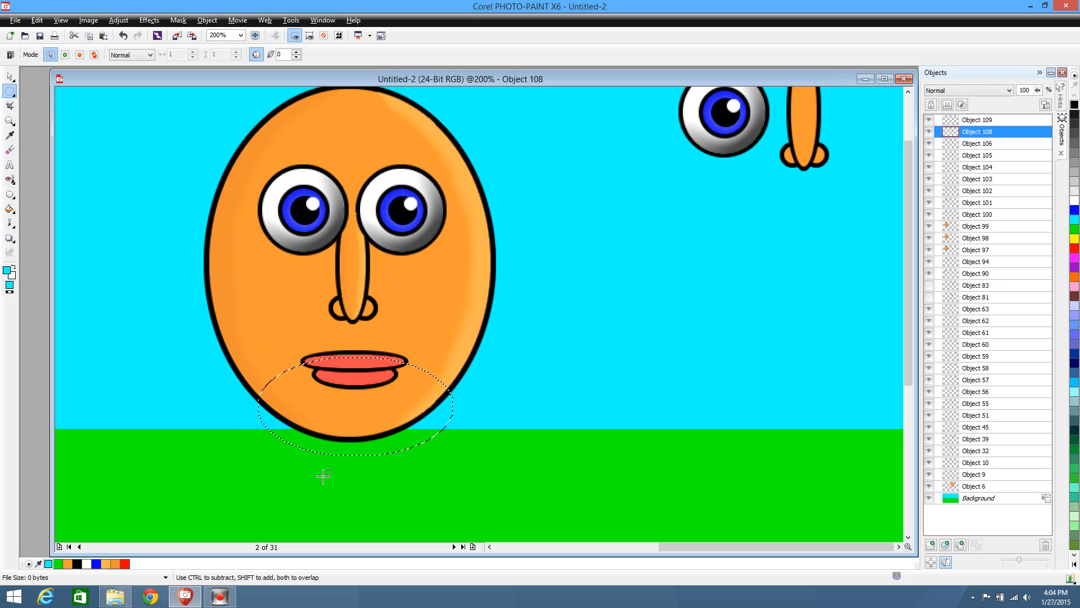
left_click(550, 453)
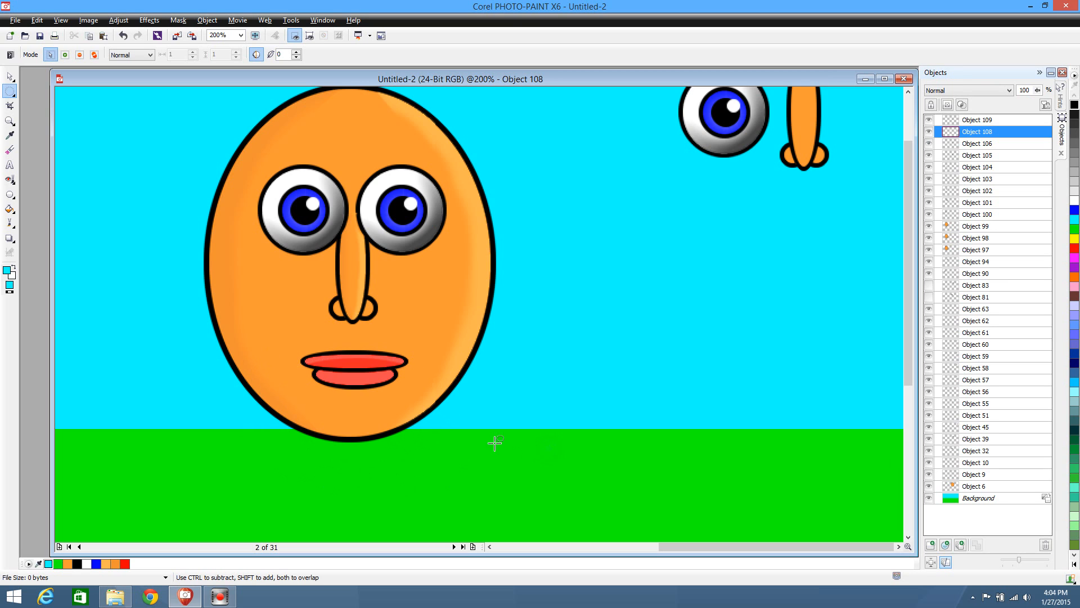
left_click(10, 77)
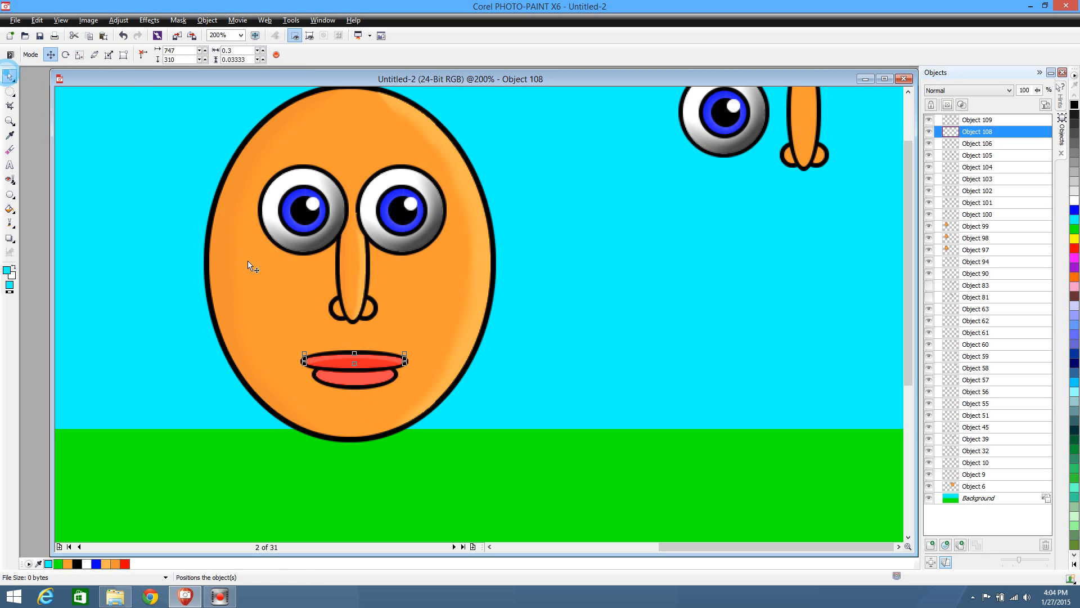
Split the lower lip's brightened copy into two objects with an elliptical mask over its upper part, keeping the lower crescent in place
left_click(354, 380)
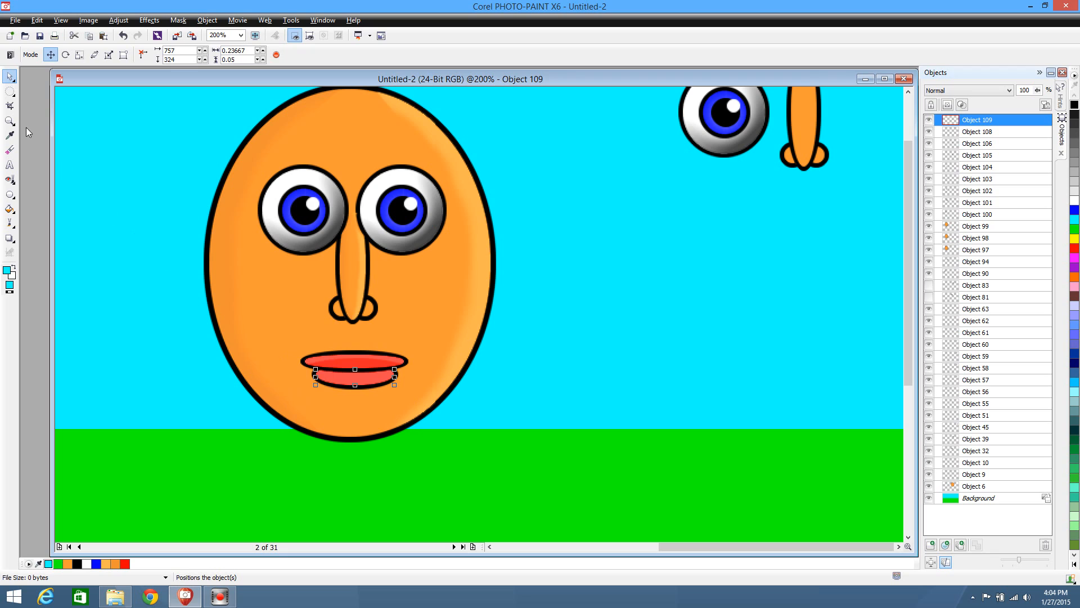
left_click(10, 92)
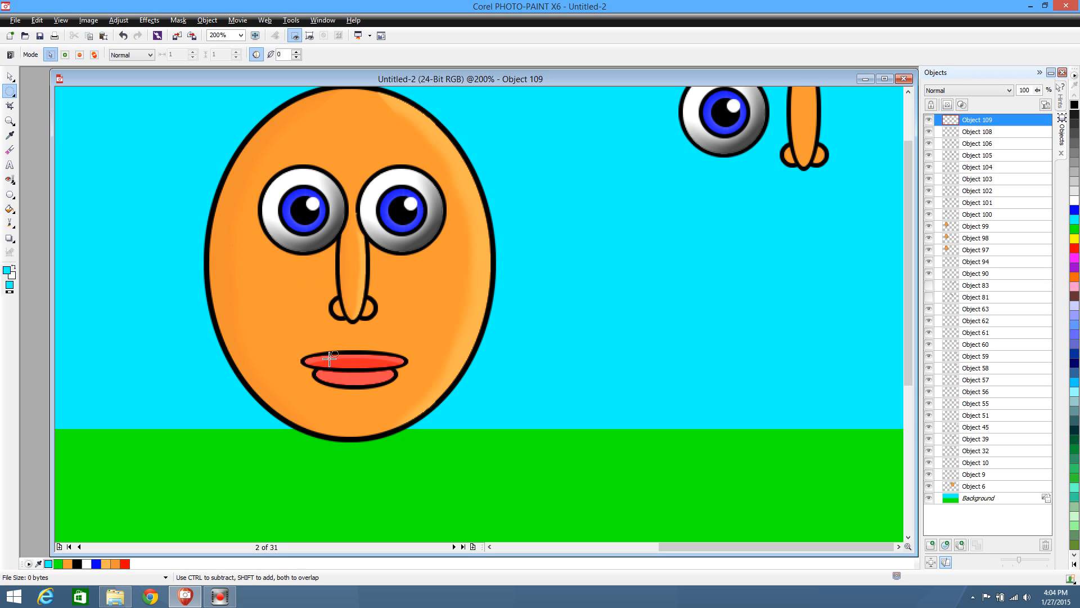
left_click_drag(293, 325, 421, 376)
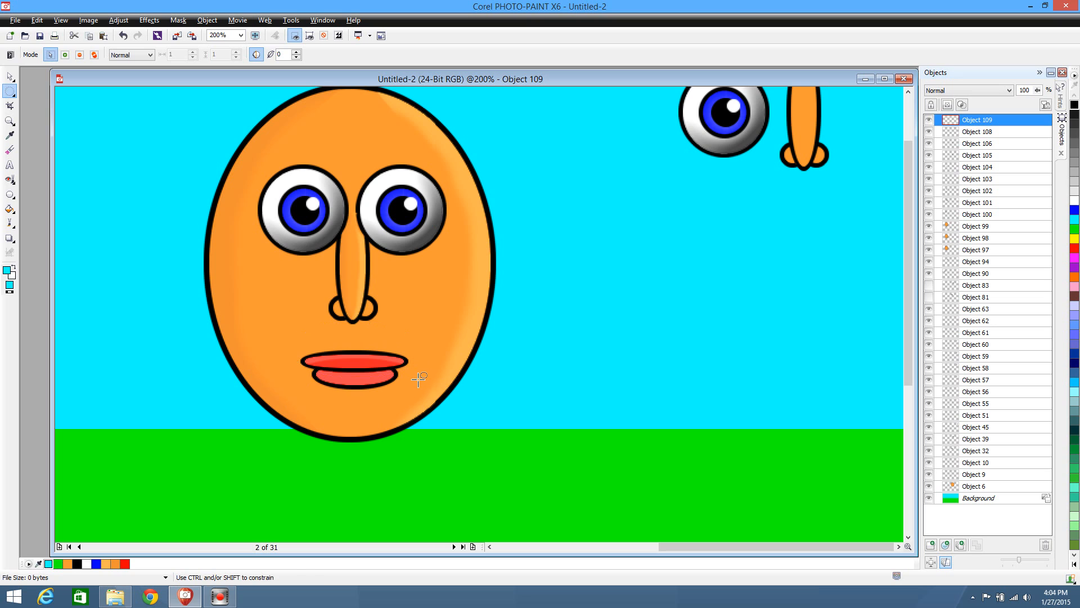
left_click(14, 75)
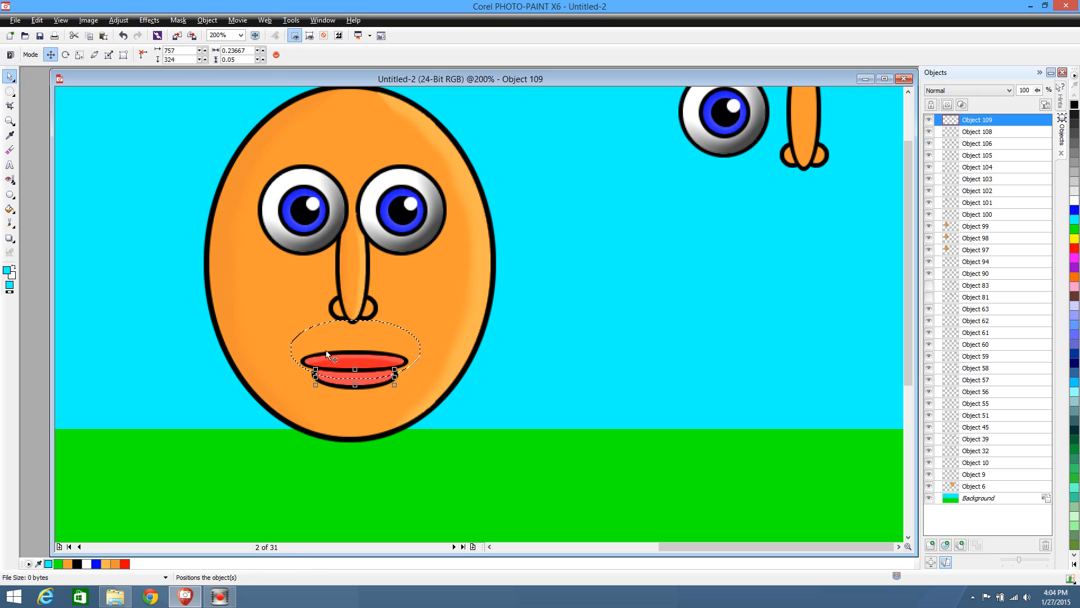
left_click(10, 91)
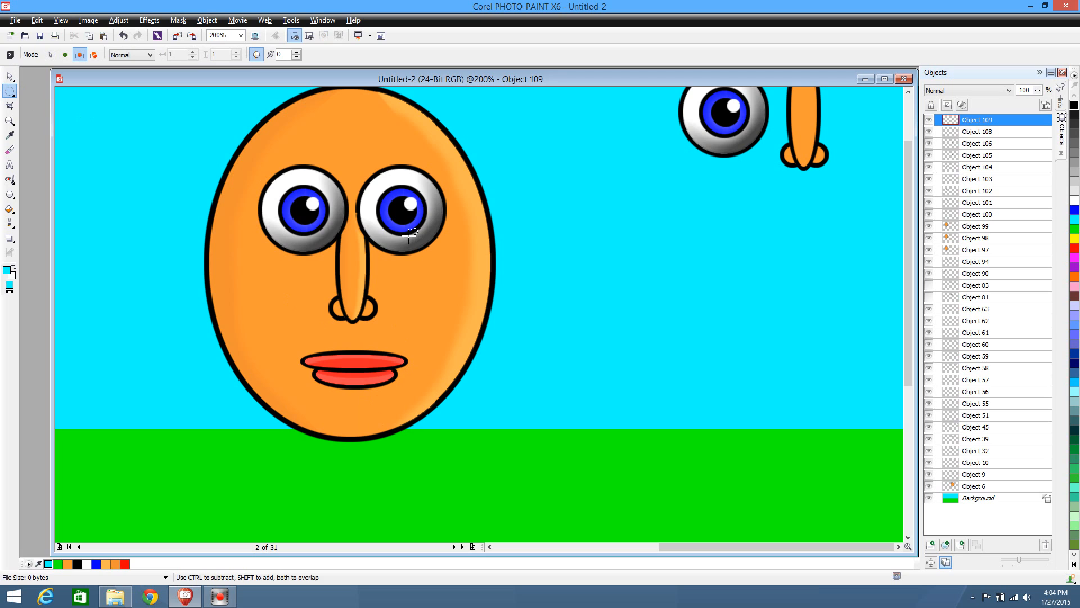
key("ctrl+Up")
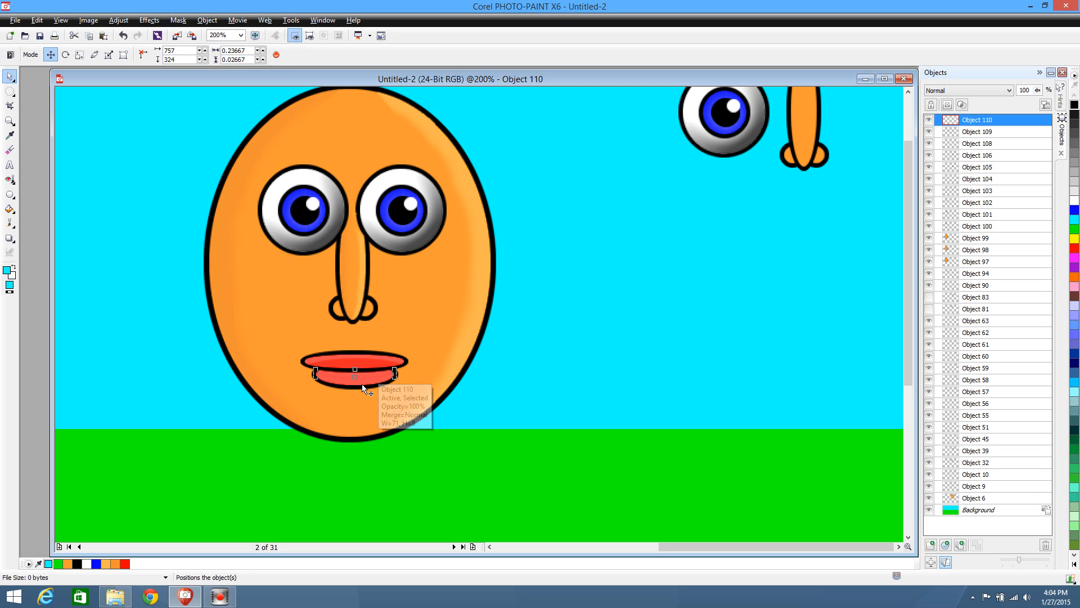
left_click_drag(369, 383, 428, 471)
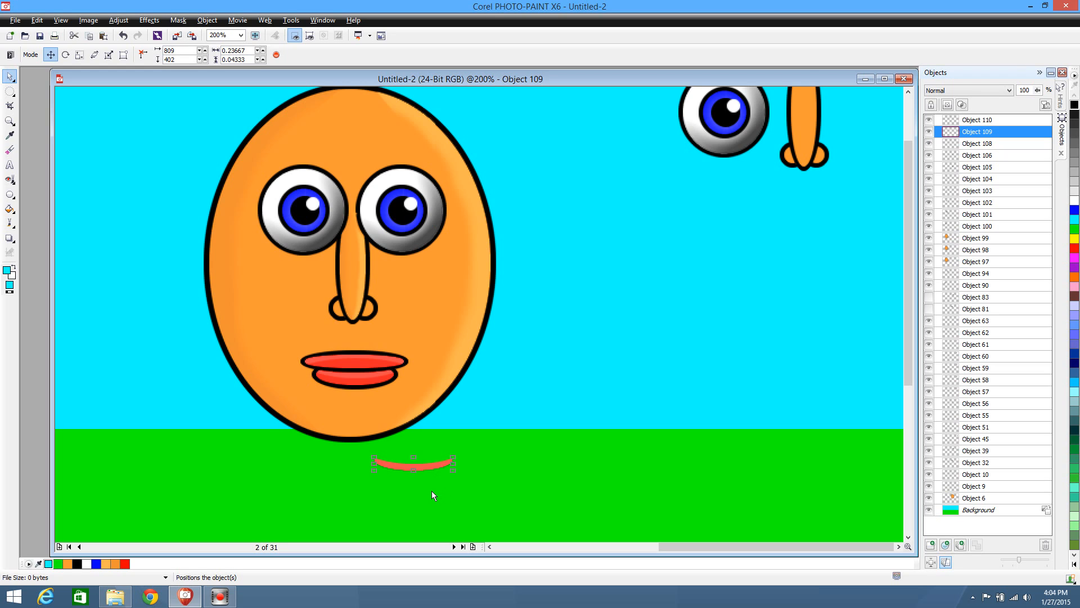
key("ctrl+z")
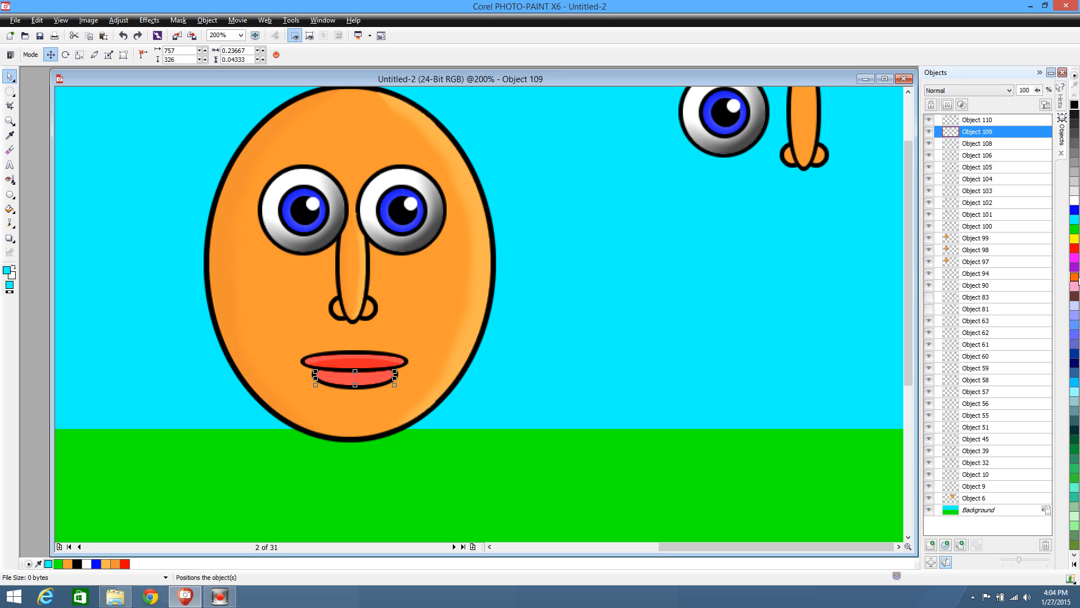
Sample the red #FF2626 from the upper lip and fill the lower lip's crescent with it
left_click(10, 135)
left_click(369, 360)
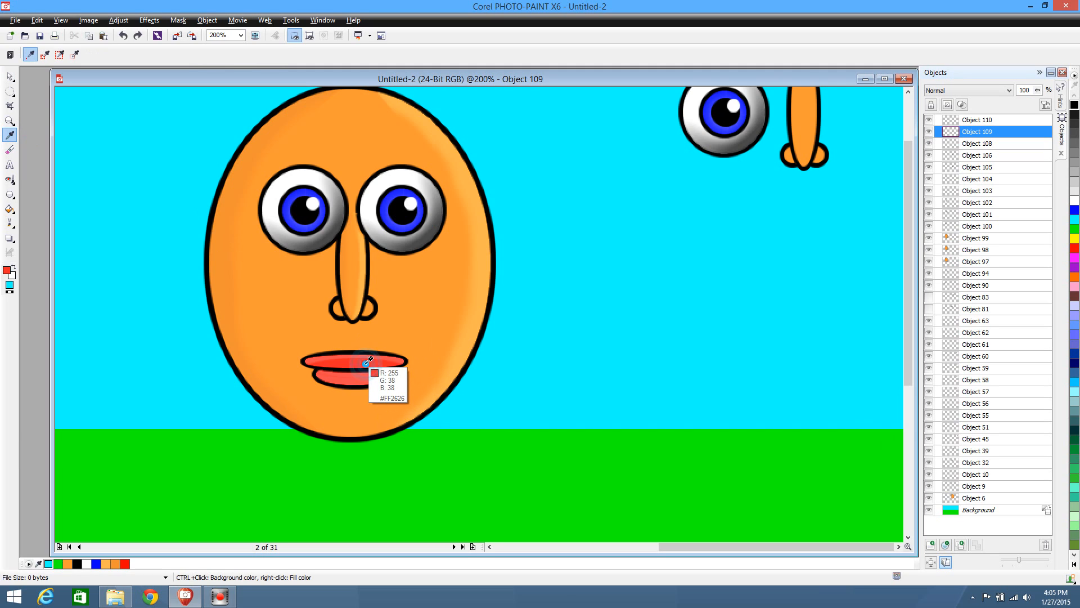
left_click(9, 209)
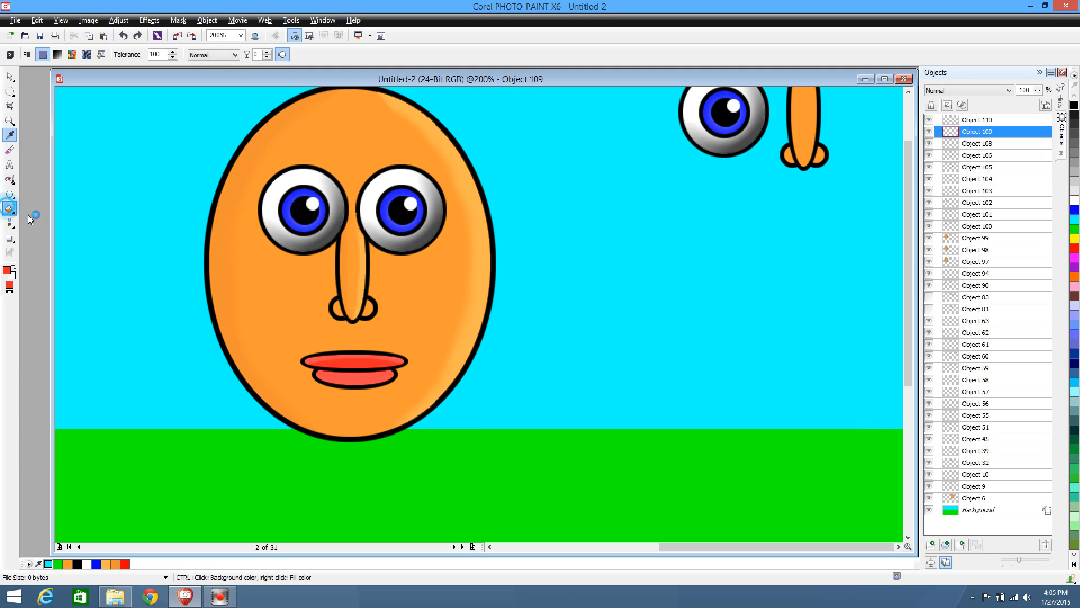
left_click(346, 382)
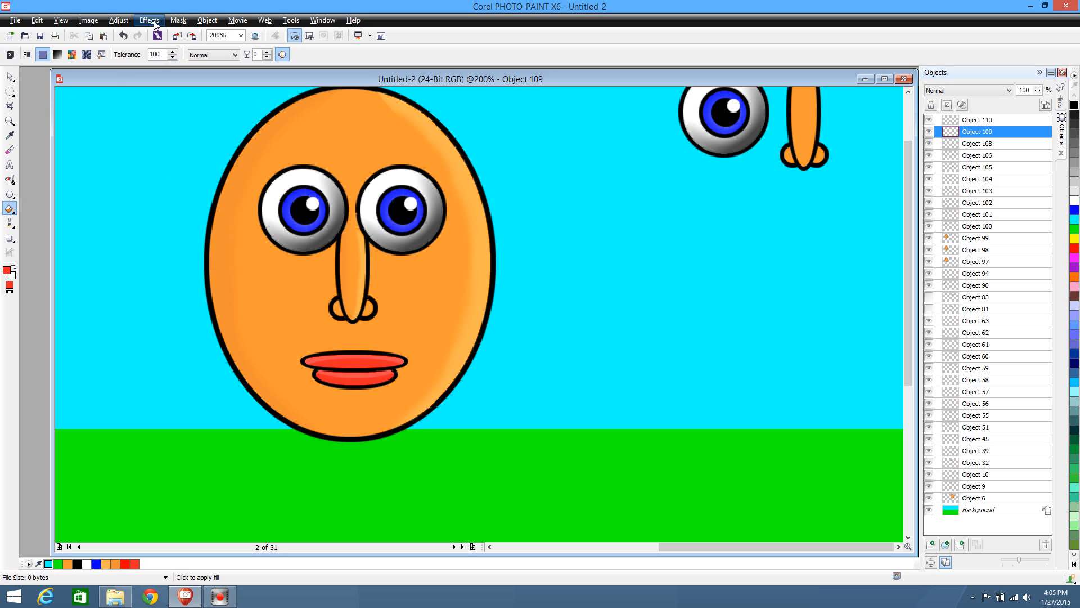
Adjust the lower lip's crescent with a Brightness of 2 and an Intensity of -11
left_click(118, 20)
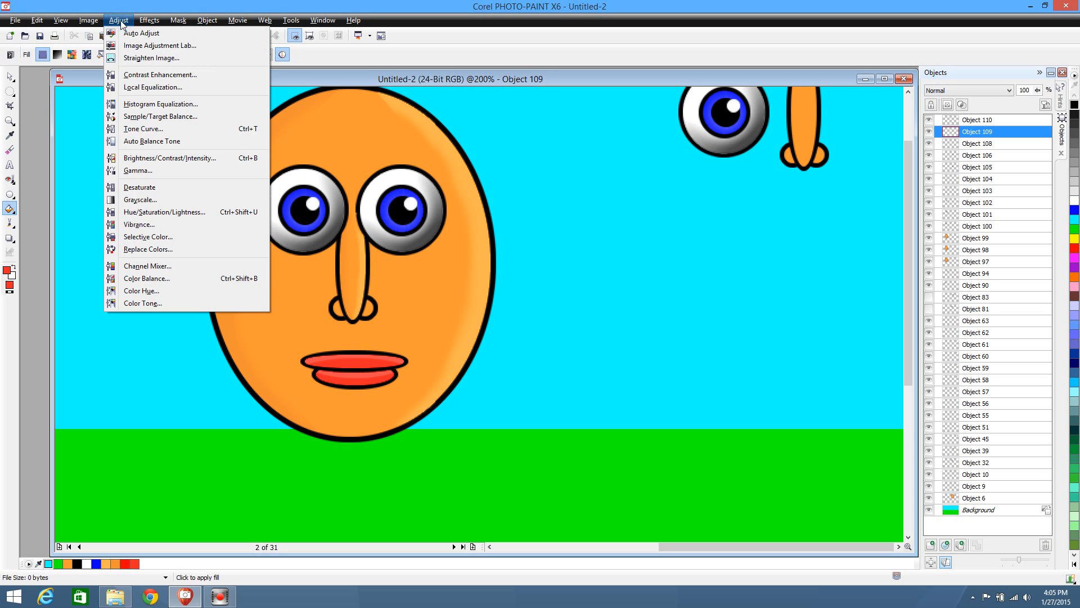
left_click(141, 158)
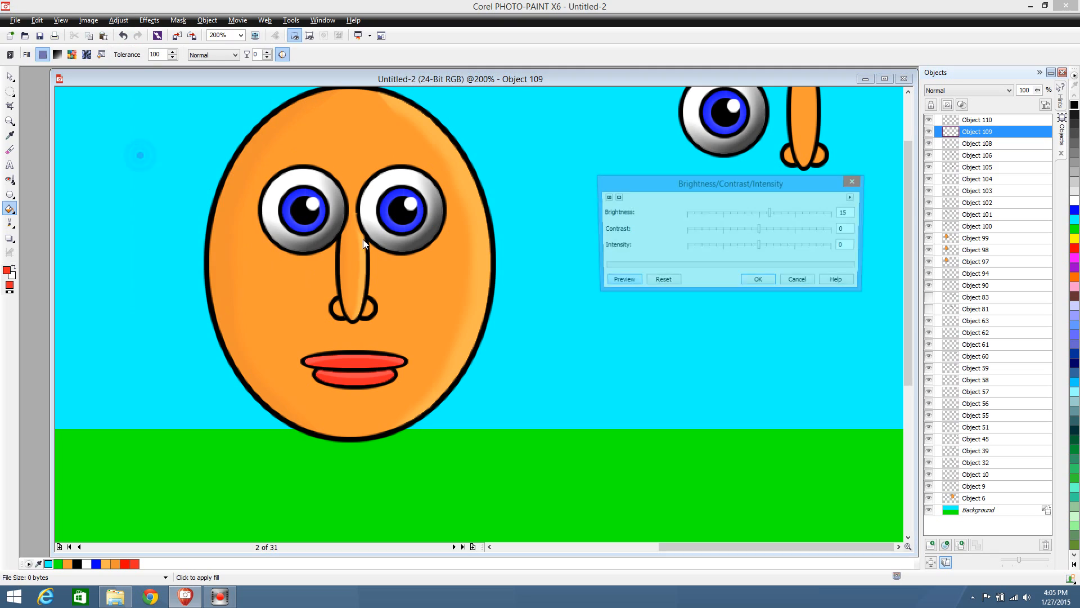
left_click(761, 215)
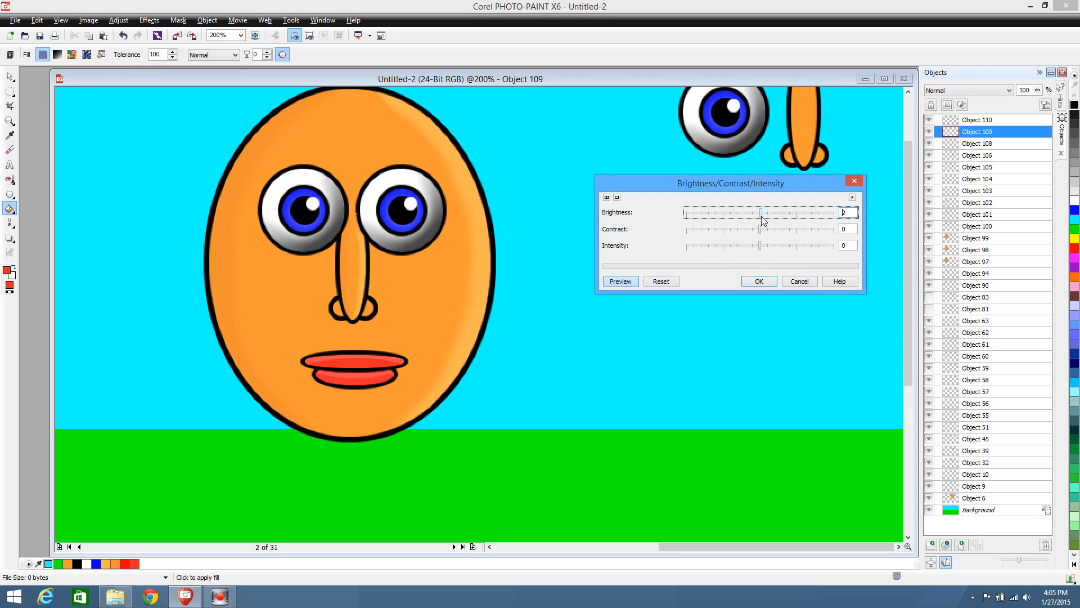
left_click(753, 246)
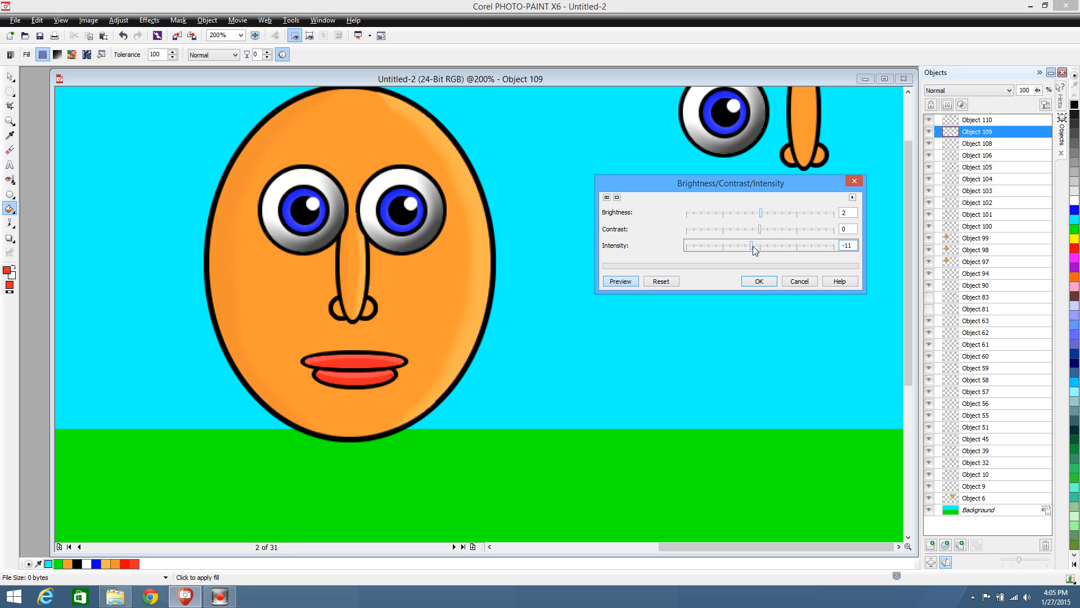
left_click(752, 280)
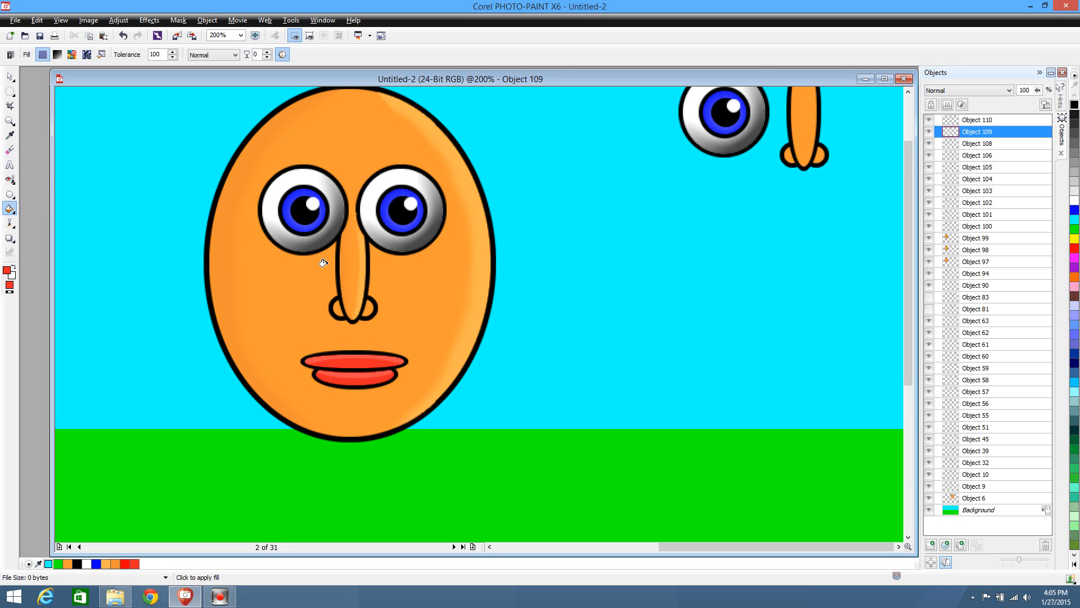
Trim the lower lip's darkened crescent with an elliptical mask over its upper part, then clear the mask
left_click(10, 90)
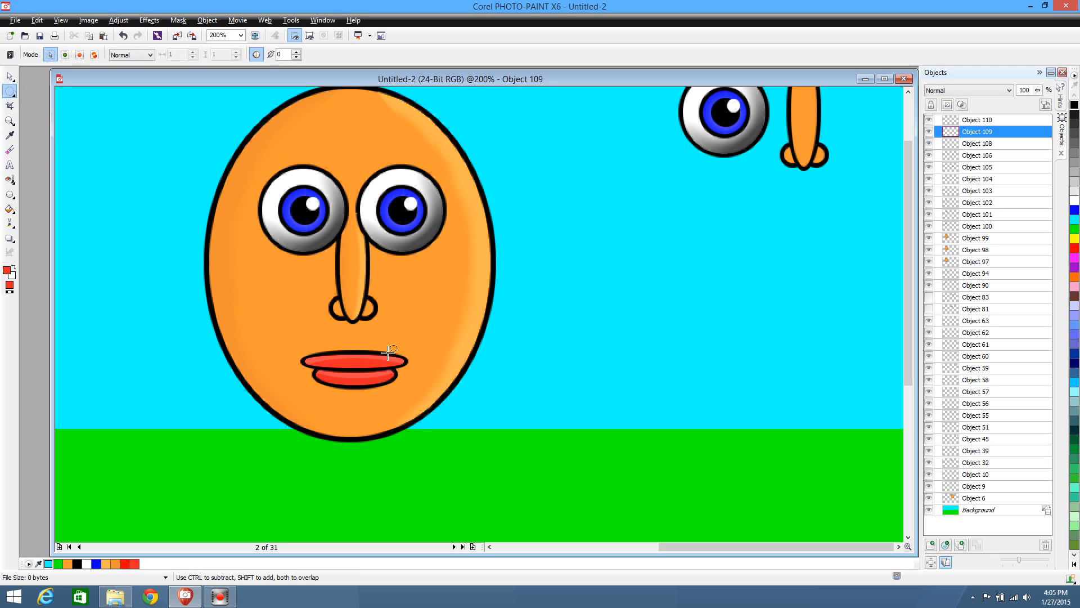
left_click_drag(282, 309, 437, 382)
left_click(479, 441)
Select the upper lip and copy its red interior into a new object using a Magic Wand mask
left_click(9, 77)
left_click(365, 363)
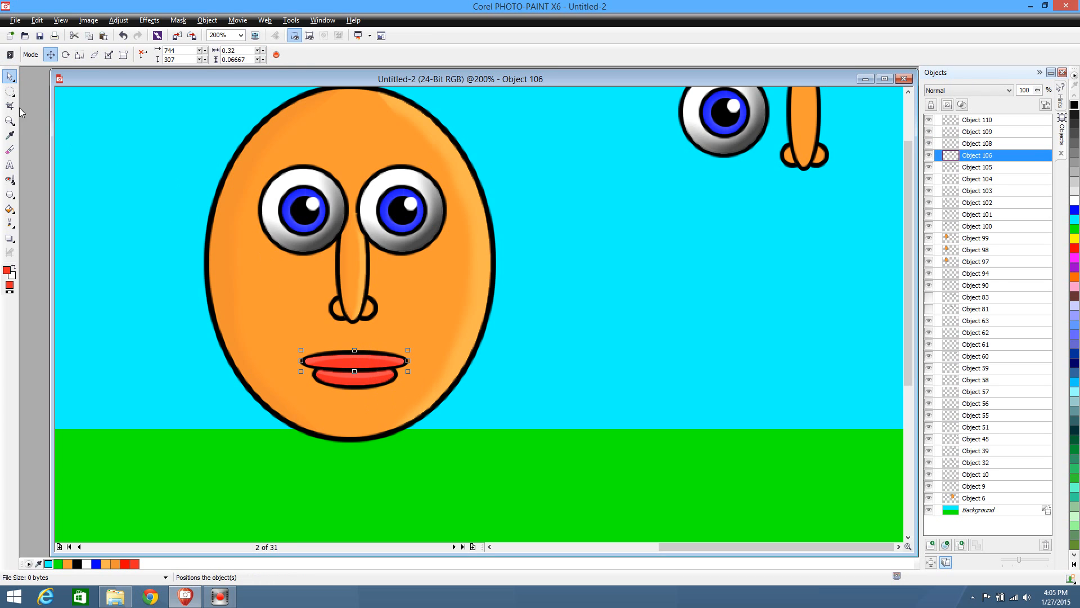
left_click(10, 91)
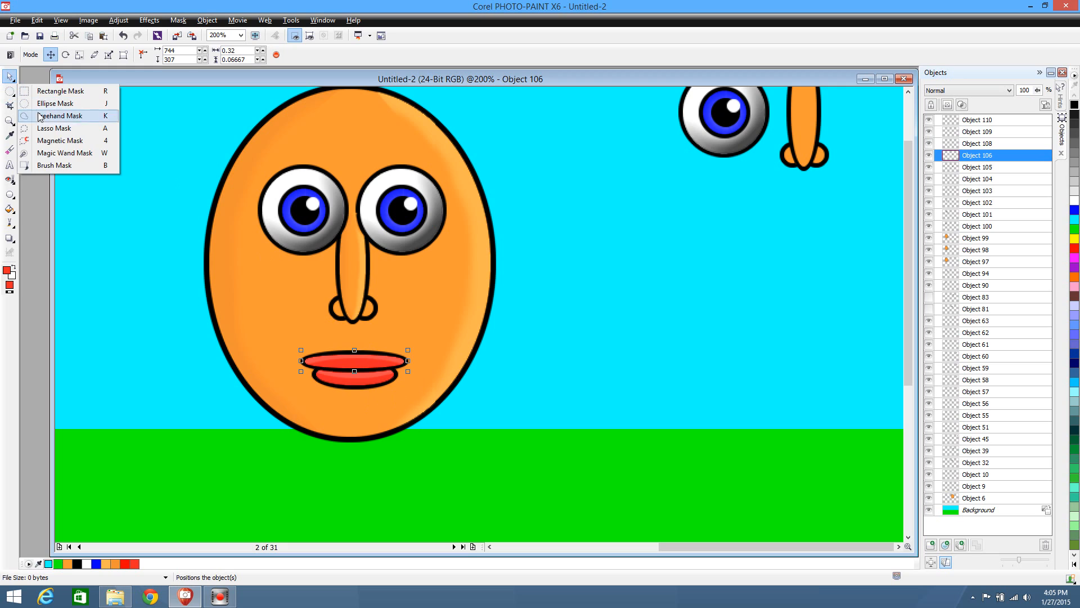
left_click(42, 153)
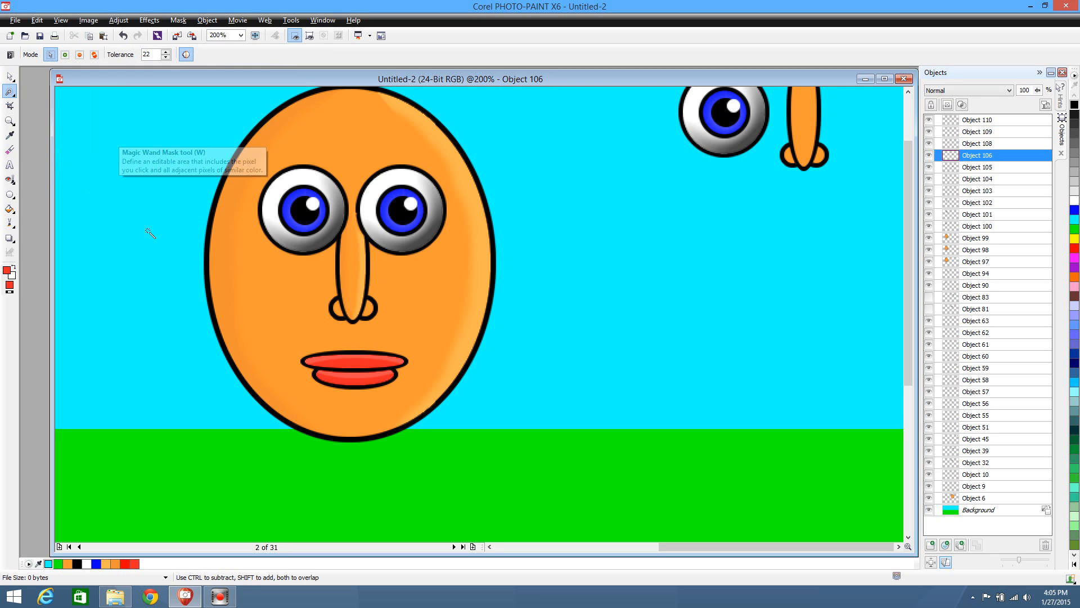
left_click(369, 363)
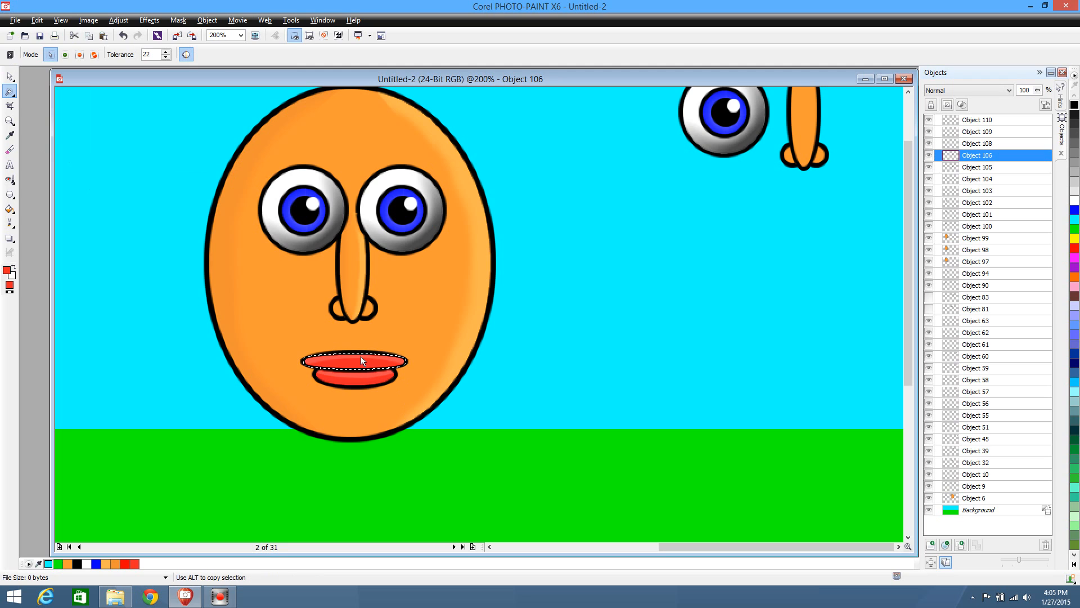
key("ctrl+Up")
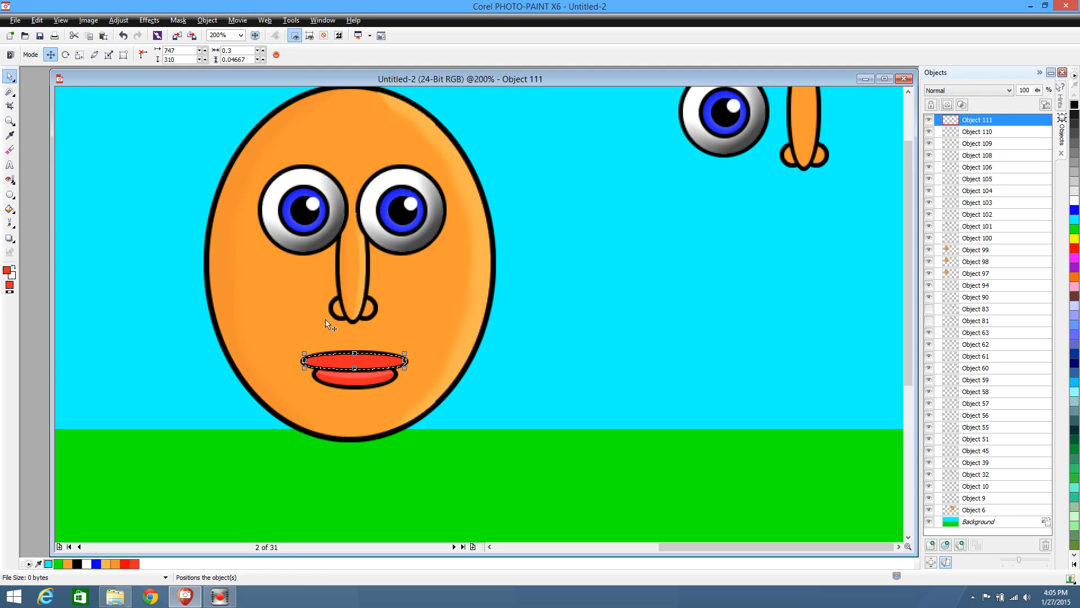
Clear the mask and darken the upper lip's copied interior with a Brightness of 2 and an Intensity of -11
left_click(10, 93)
left_click(43, 103)
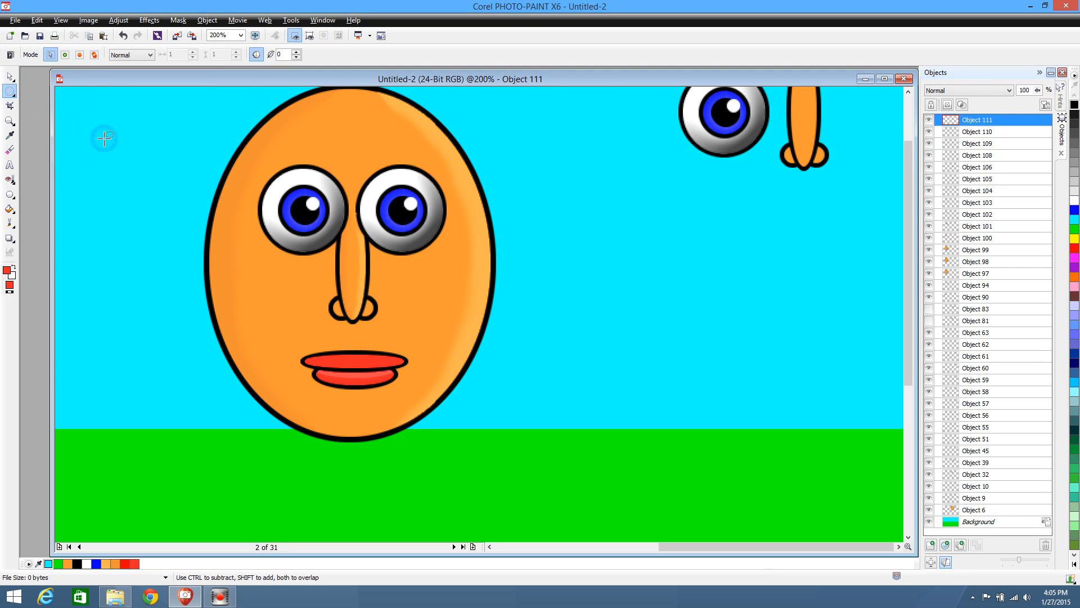
left_click(10, 76)
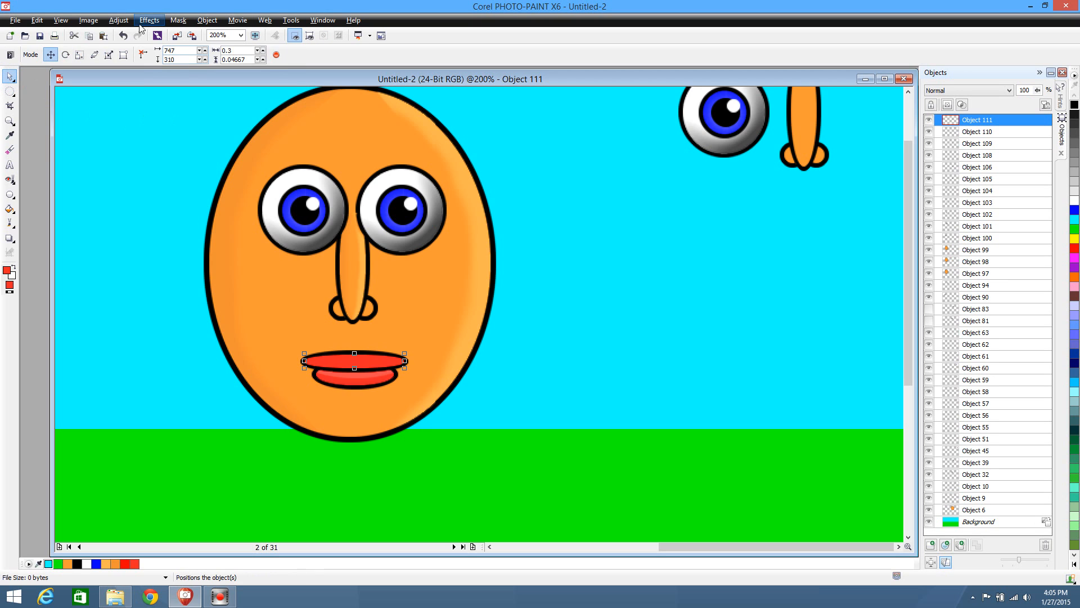
left_click(118, 21)
left_click(169, 158)
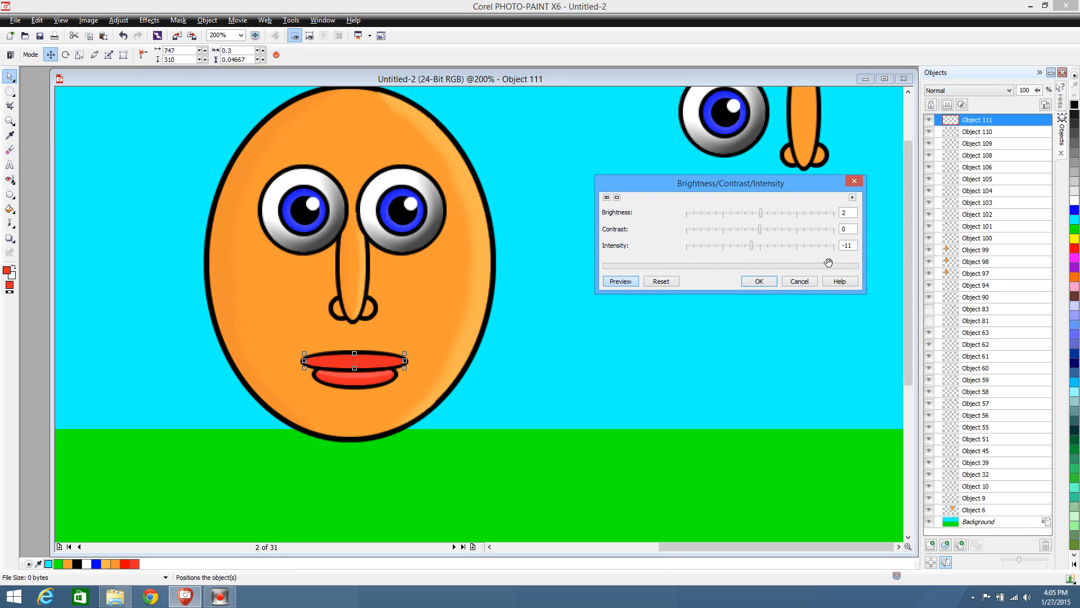
left_click(759, 281)
Remove the upper part of the upper lip's darkened copy with an elliptical mask, leaving a shadow along its lower edge
left_click(10, 91)
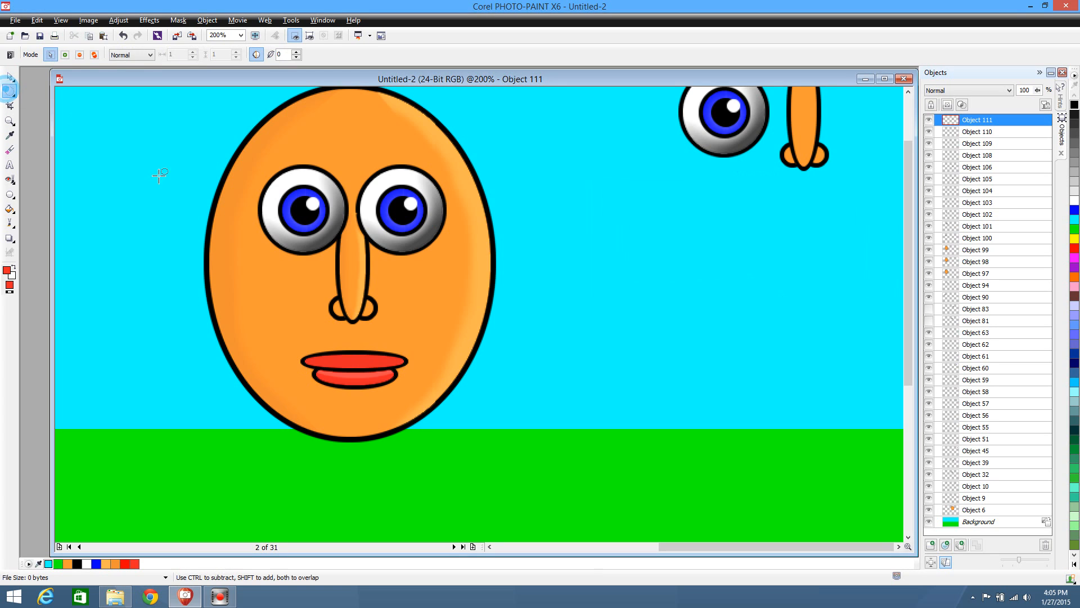
left_click_drag(235, 267, 471, 365)
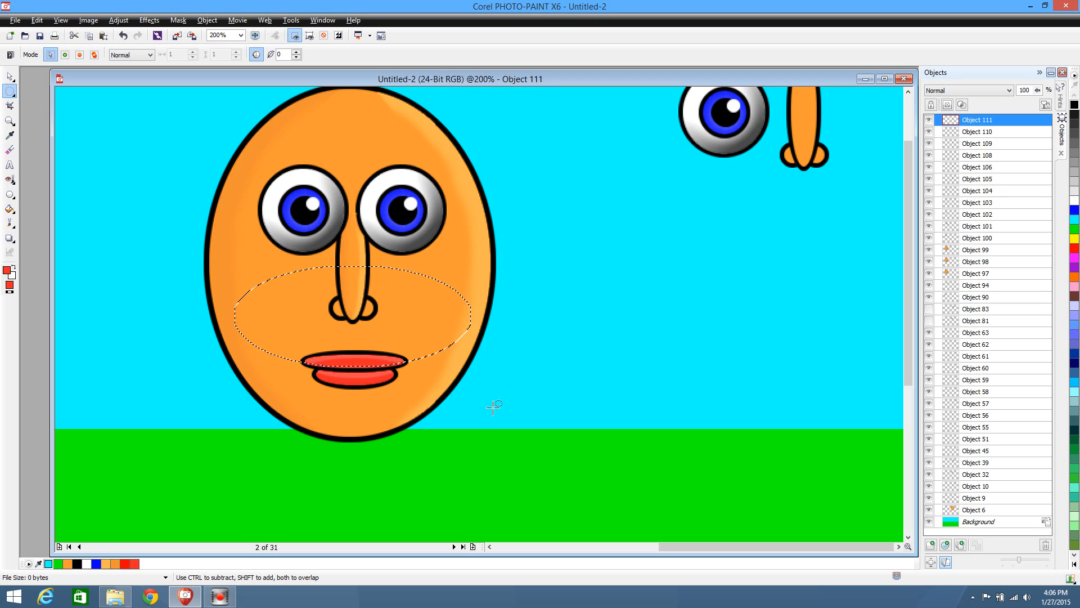
left_click(478, 436)
Soften the lower edge of the upper lip's highlight with a soft-edged Eraser of size 10
scroll(553, 503, "up", 1)
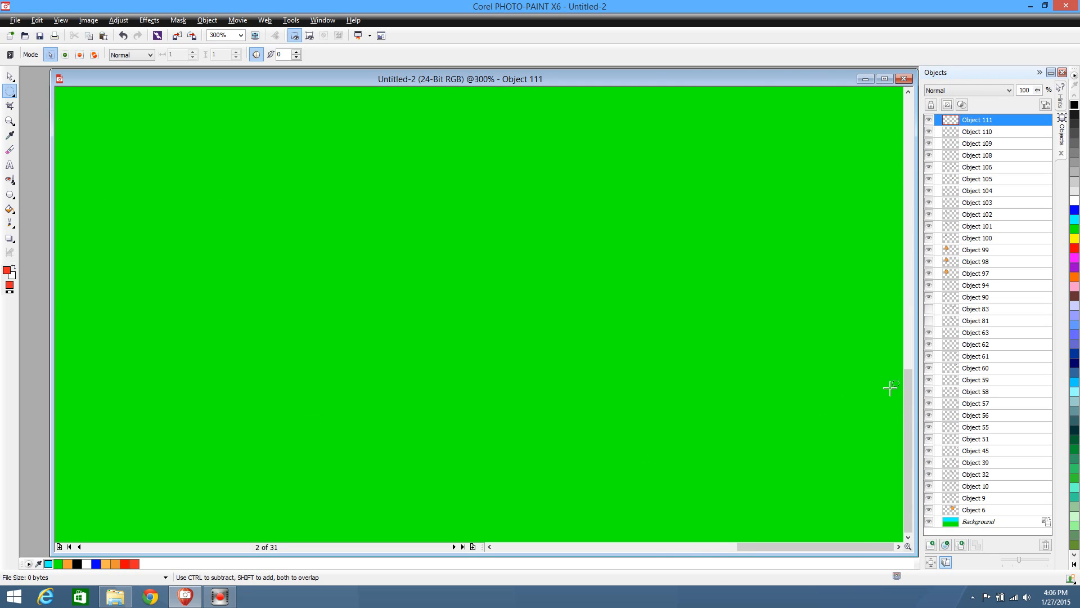
left_click_drag(909, 402, 900, 257)
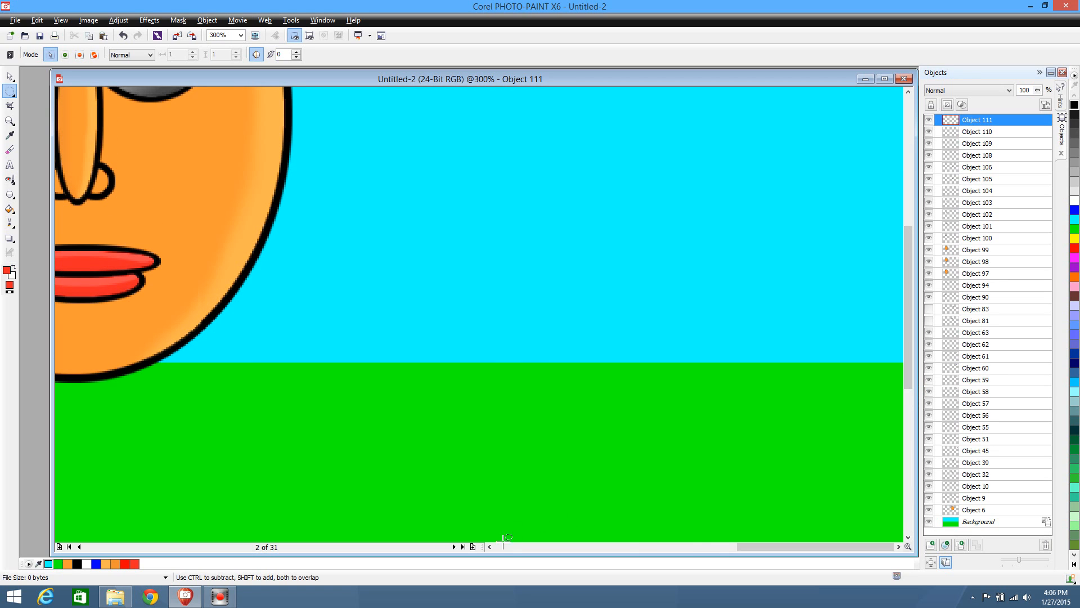
left_click_drag(749, 544, 656, 545)
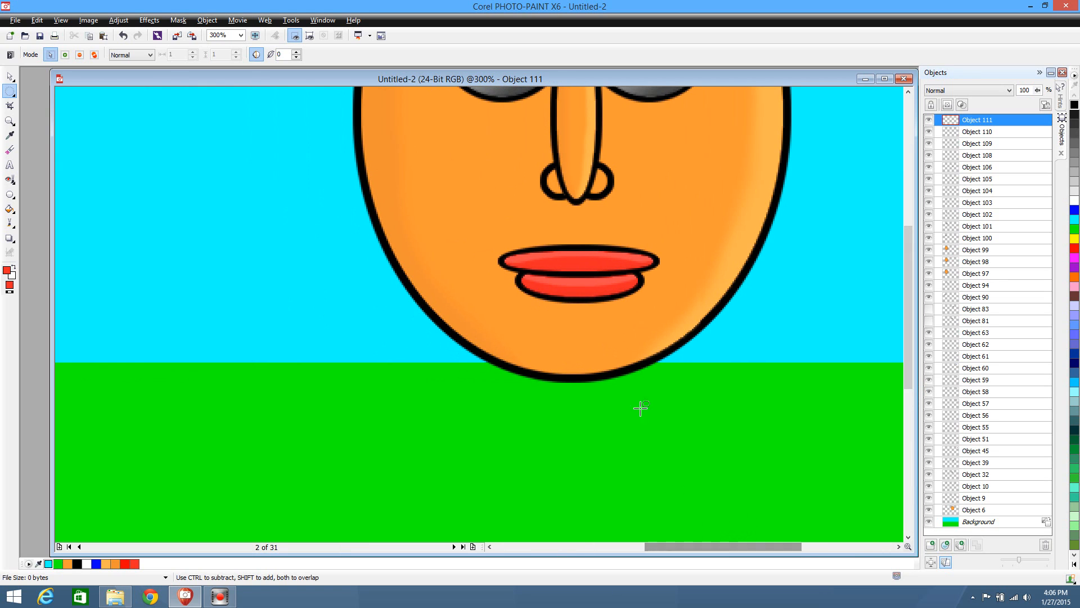
left_click(9, 73)
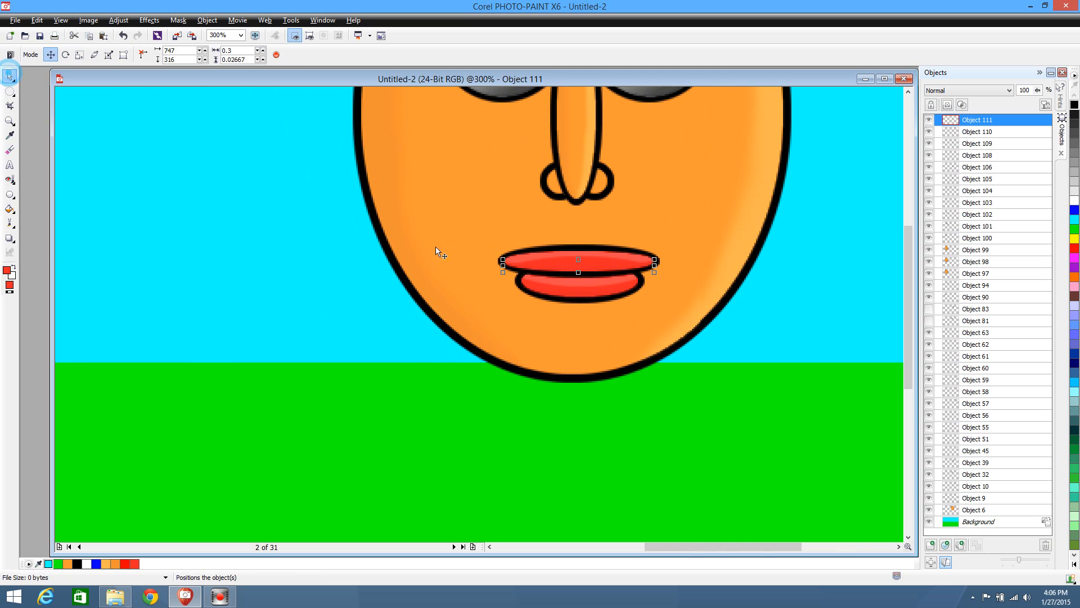
left_click(524, 258)
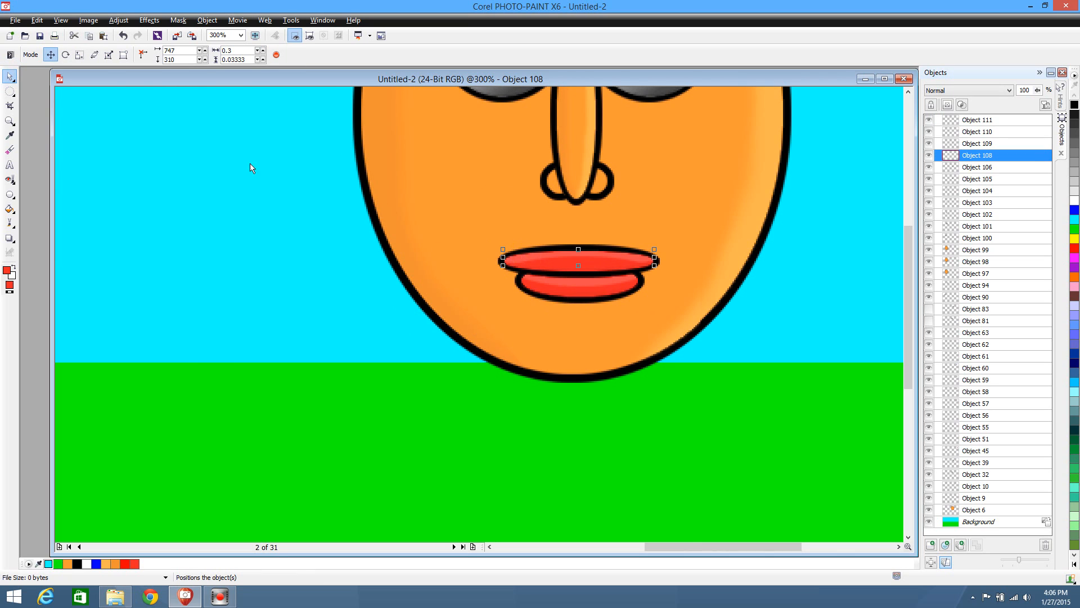
left_click(10, 149)
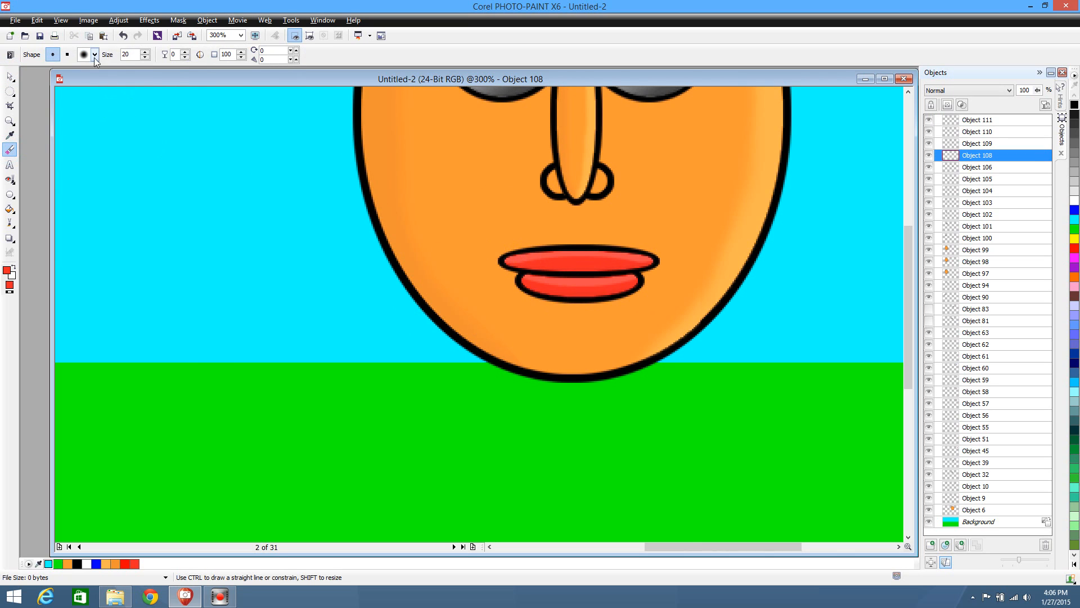
left_click(94, 54)
left_click(106, 73)
left_click_drag(513, 265, 512, 265)
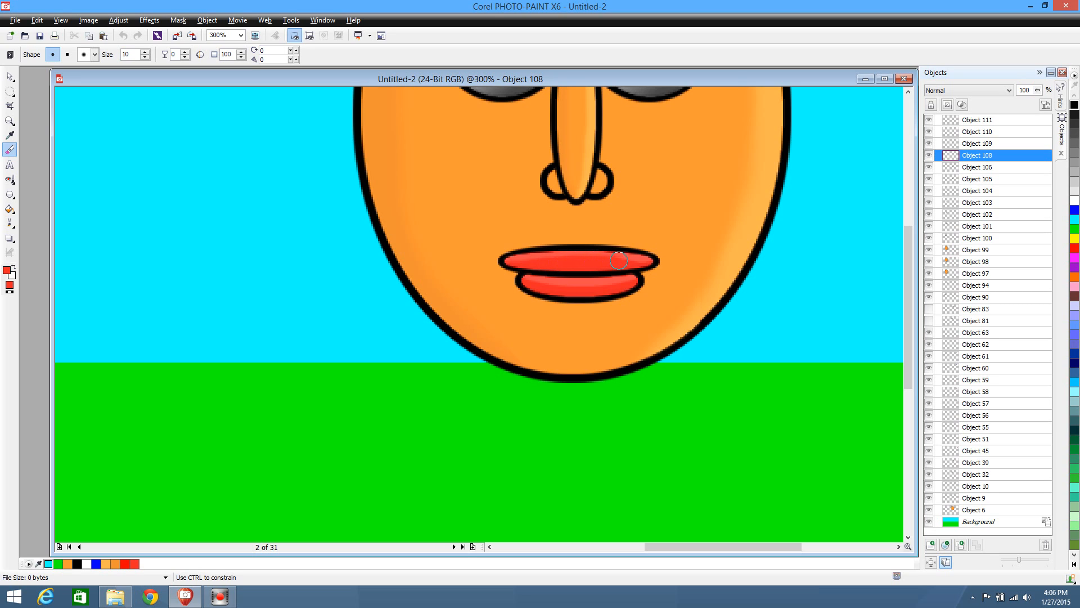
left_click_drag(656, 266, 518, 265)
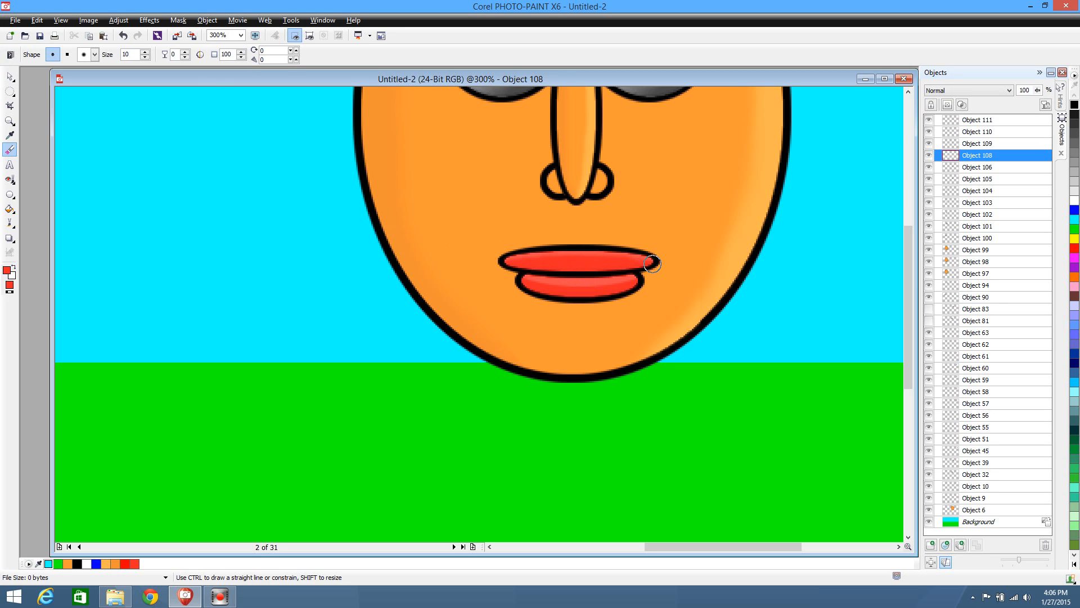
Erase along the lower edge of the lower lip's highlight with the same soft-edged size 10 Eraser
left_click(9, 76)
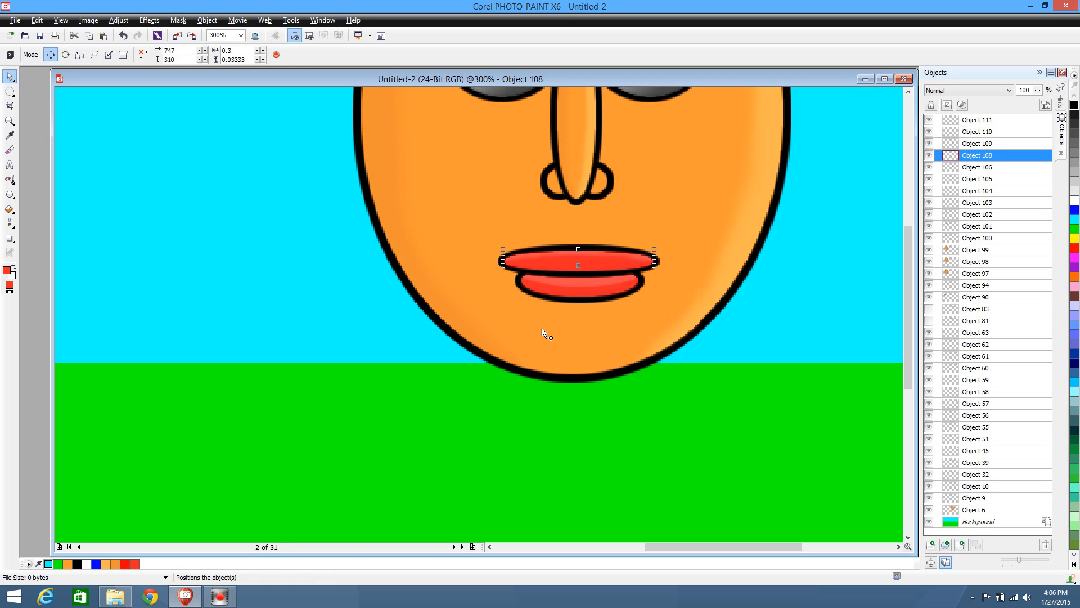
left_click(601, 283)
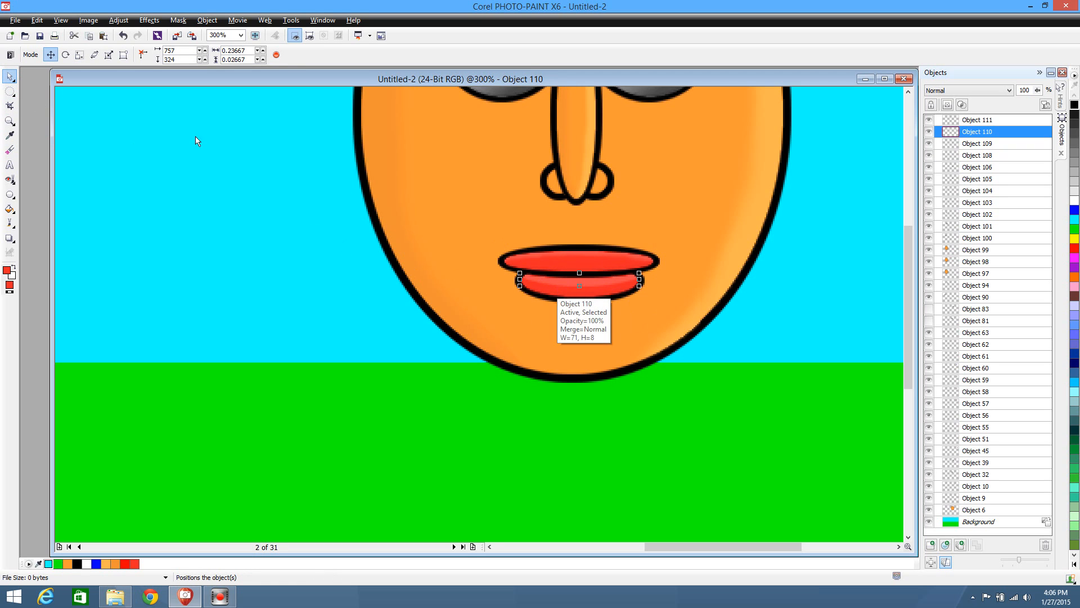
left_click(15, 151)
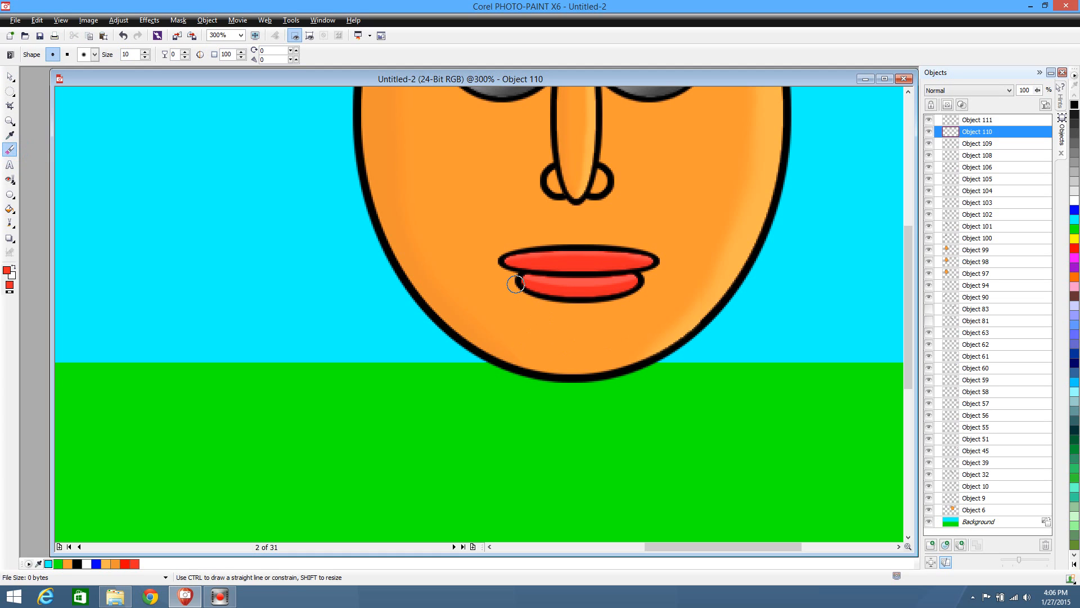
left_click_drag(535, 284, 544, 284)
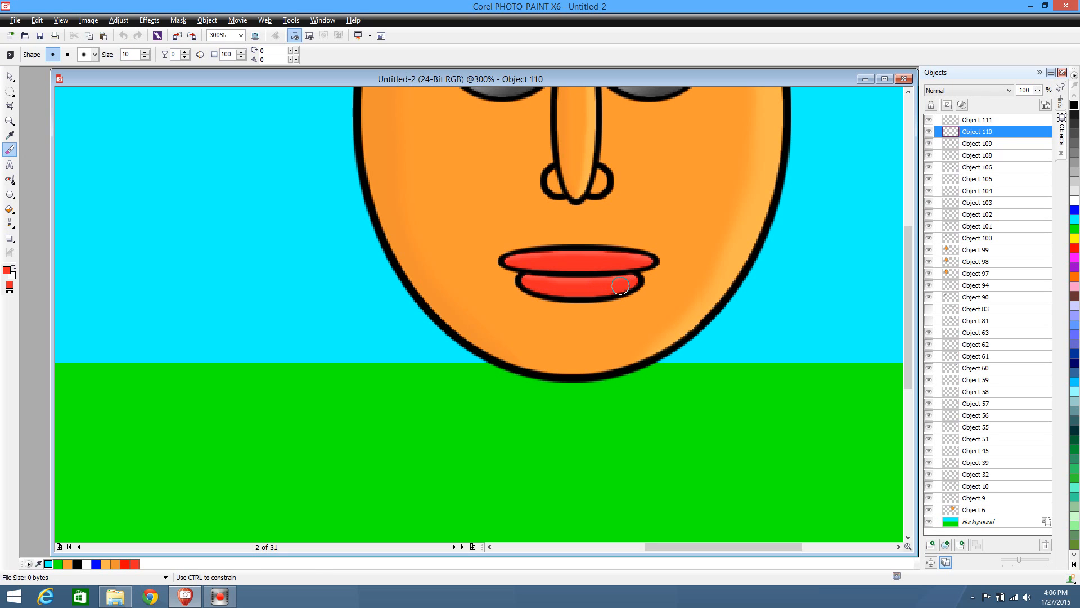
left_click_drag(606, 289, 610, 289)
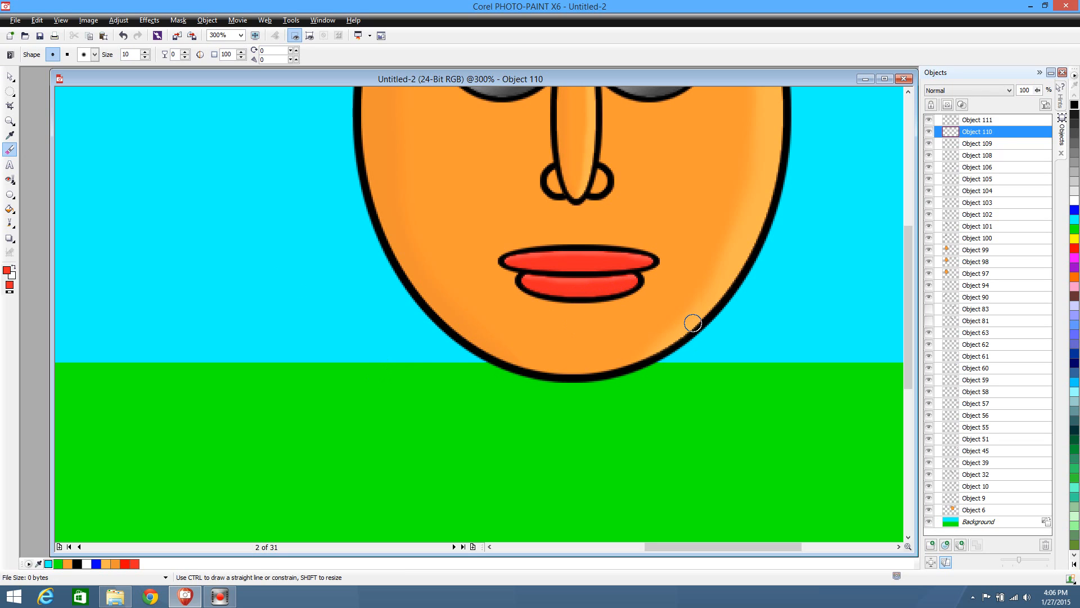
left_click(9, 76)
Examine the shaded lips on both characters up close and in the full scene
scroll(277, 374, "up", 1)
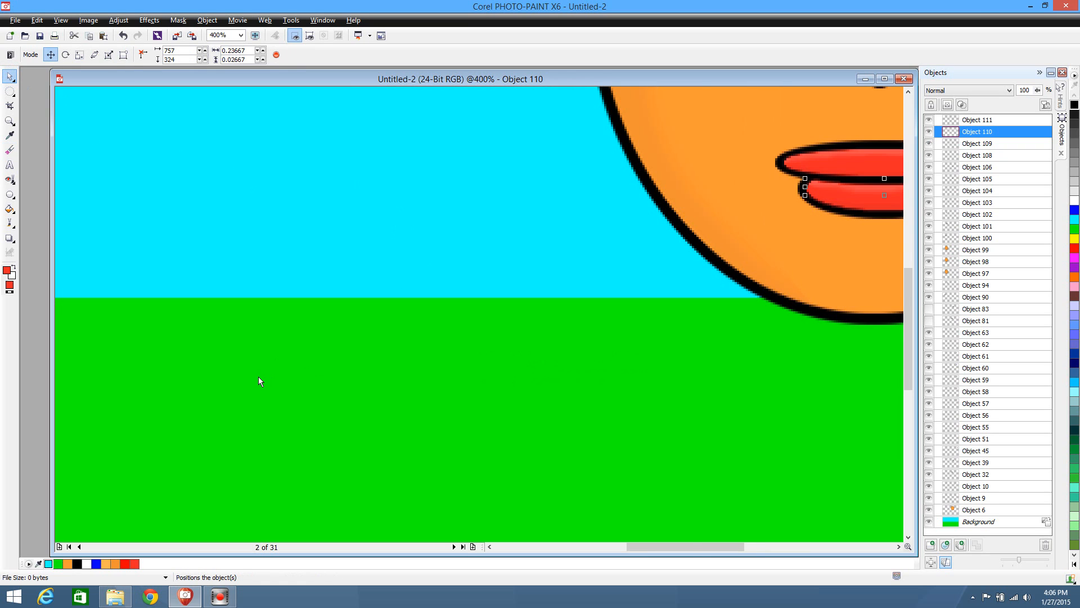
scroll(258, 377, "up", 1)
scroll(258, 376, "down", 1)
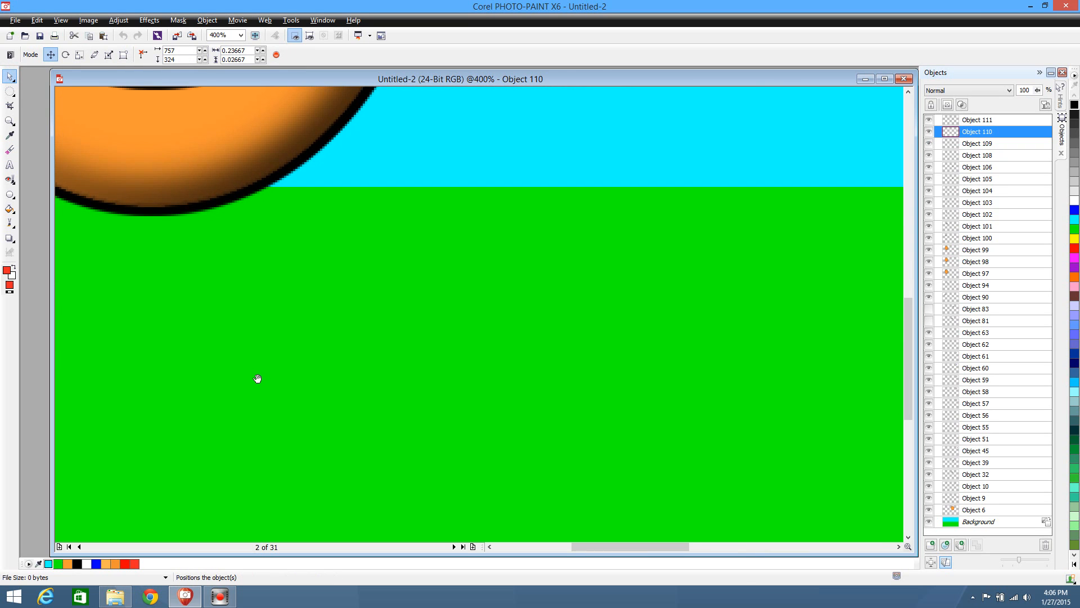
scroll(258, 378, "up", 1)
scroll(259, 380, "down", 5)
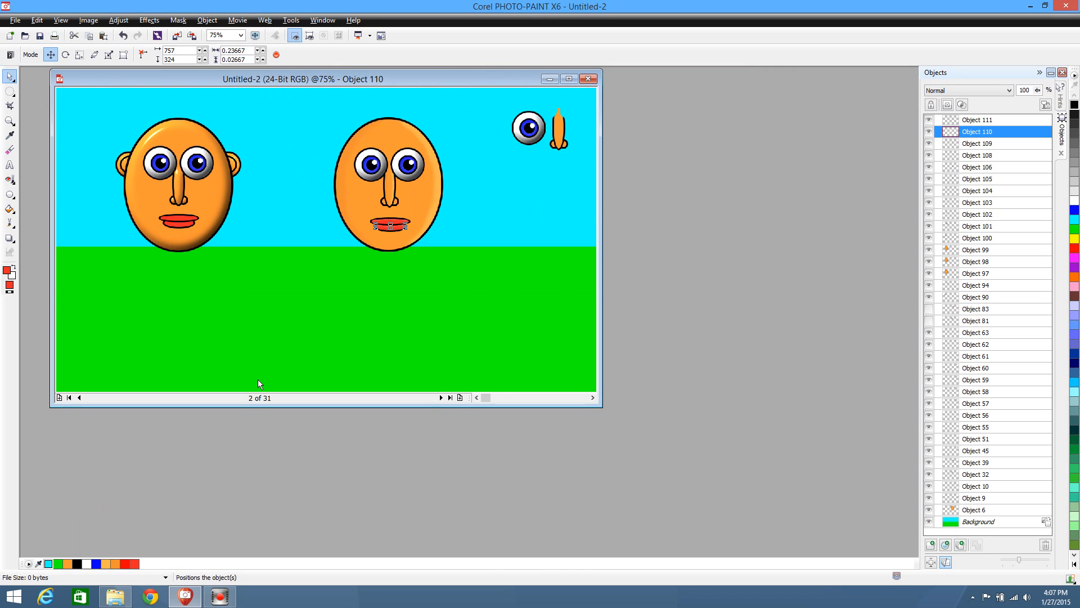
scroll(257, 379, "up", 1)
scroll(258, 380, "up", 2)
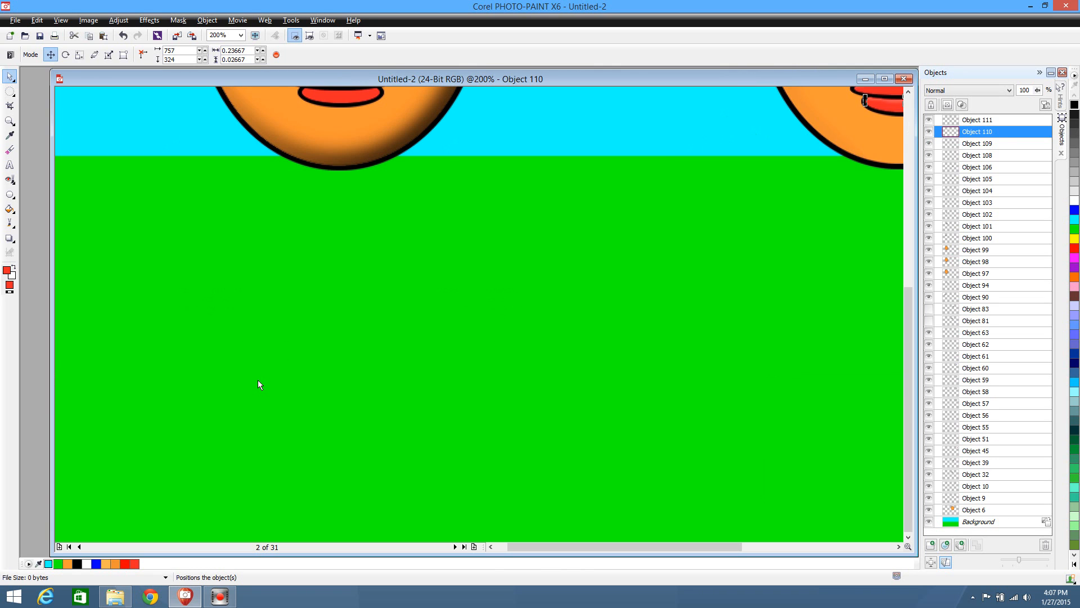
scroll(258, 380, "down", 2)
scroll(257, 380, "down", 1)
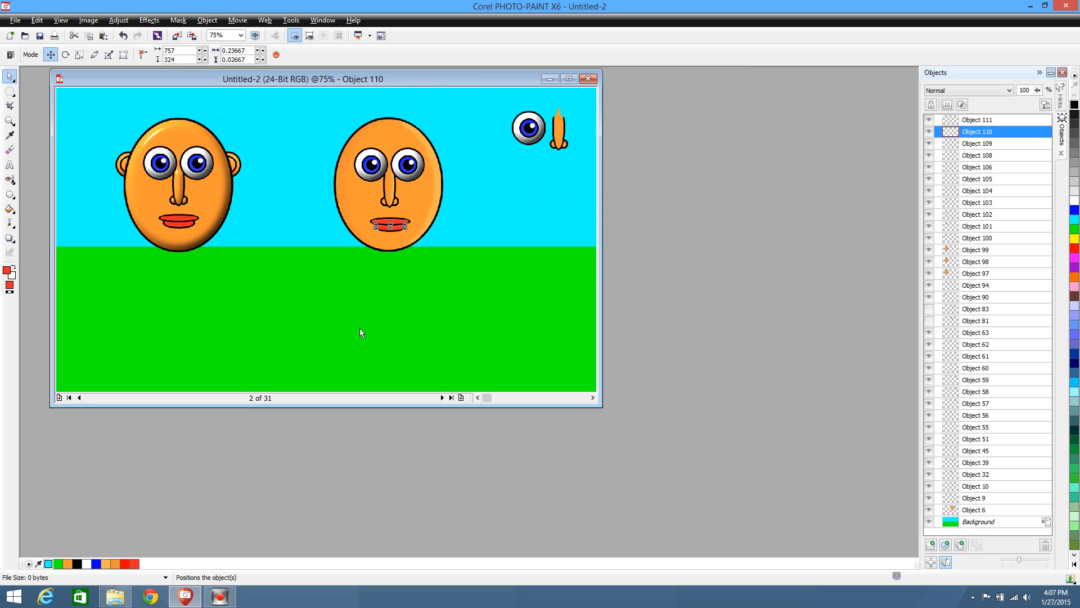
scroll(369, 325, "up", 1)
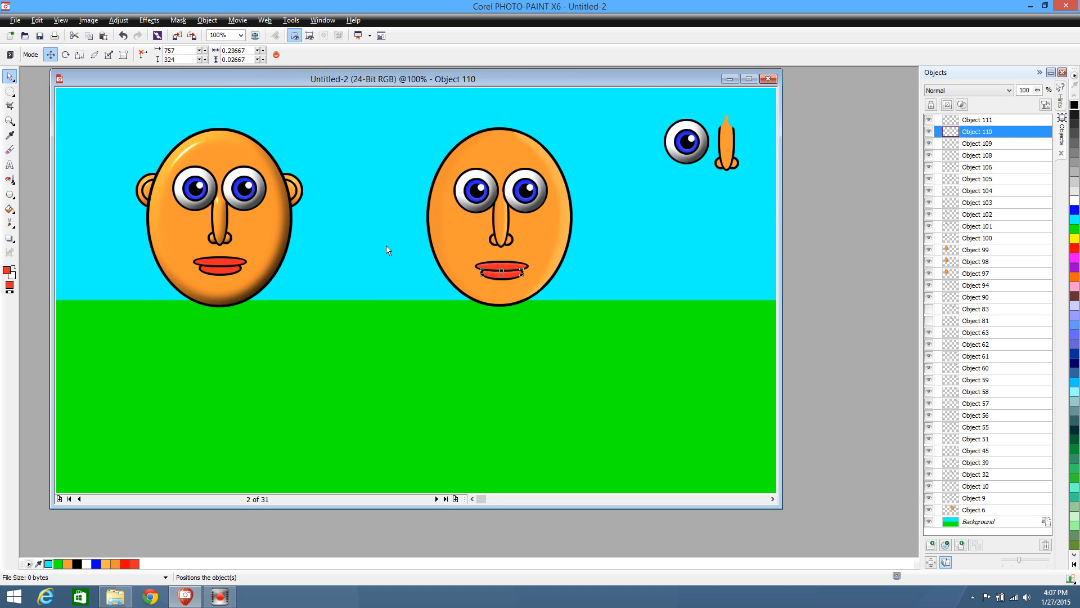
scroll(378, 292, "up", 1)
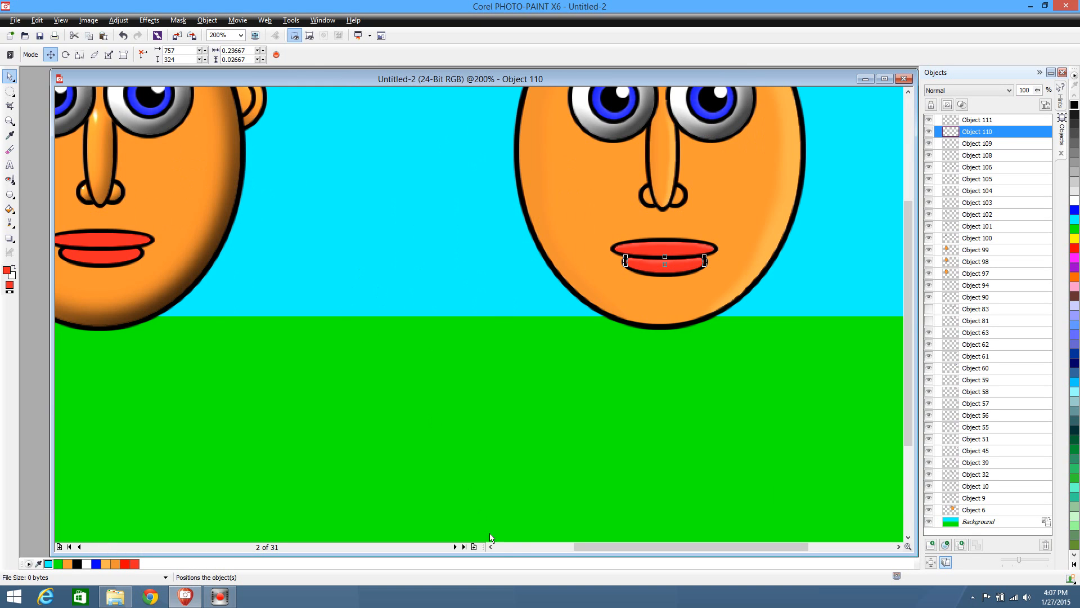
left_click_drag(580, 546, 536, 546)
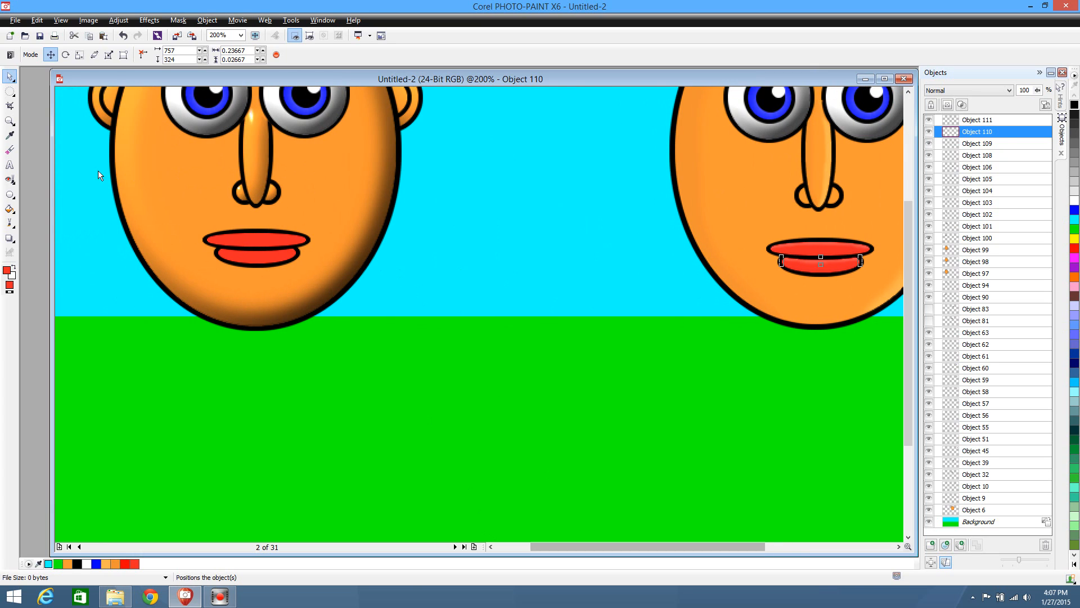
left_click(9, 91)
left_click(42, 151)
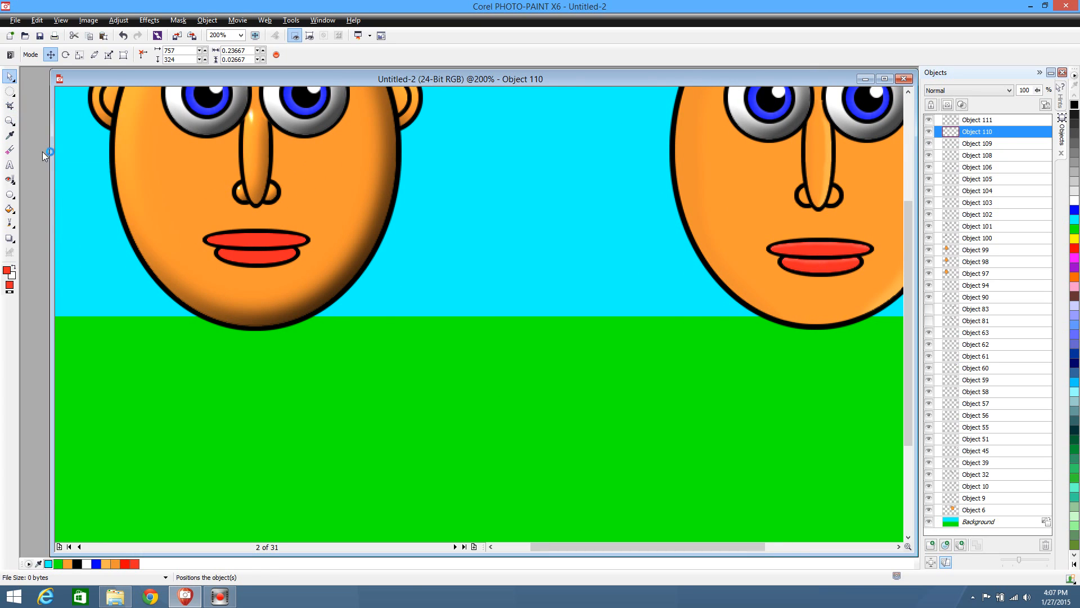
left_click(260, 241)
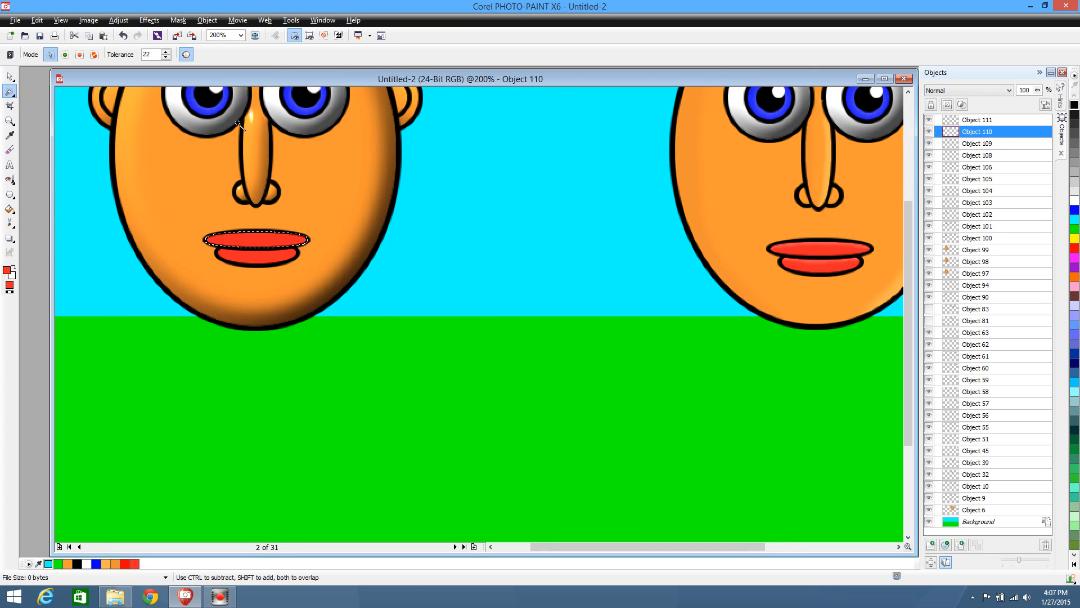
left_click(149, 20)
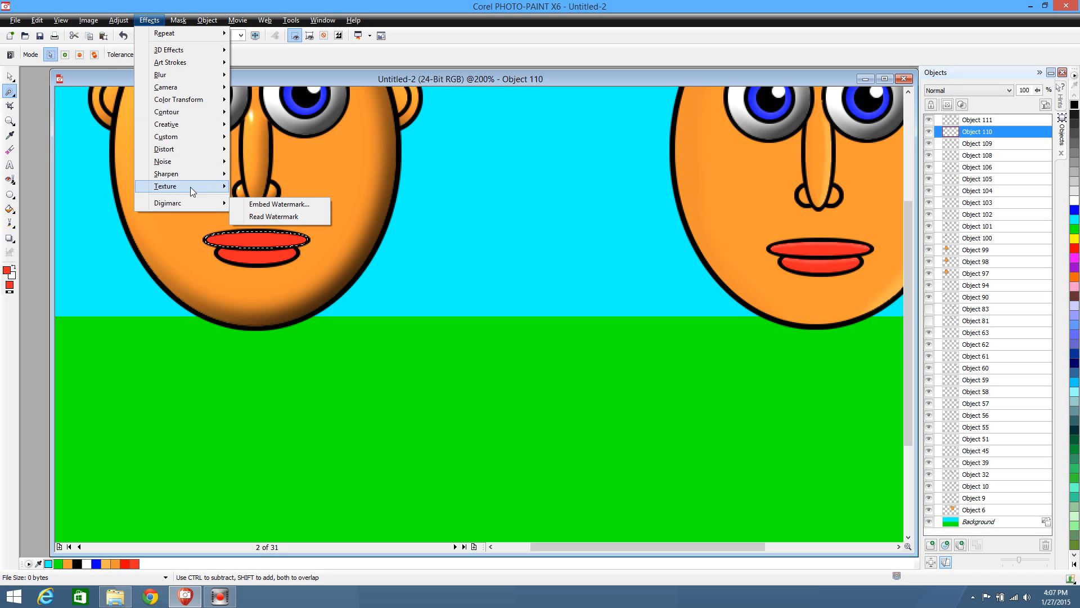
mouse_move(191, 187)
left_click(277, 261)
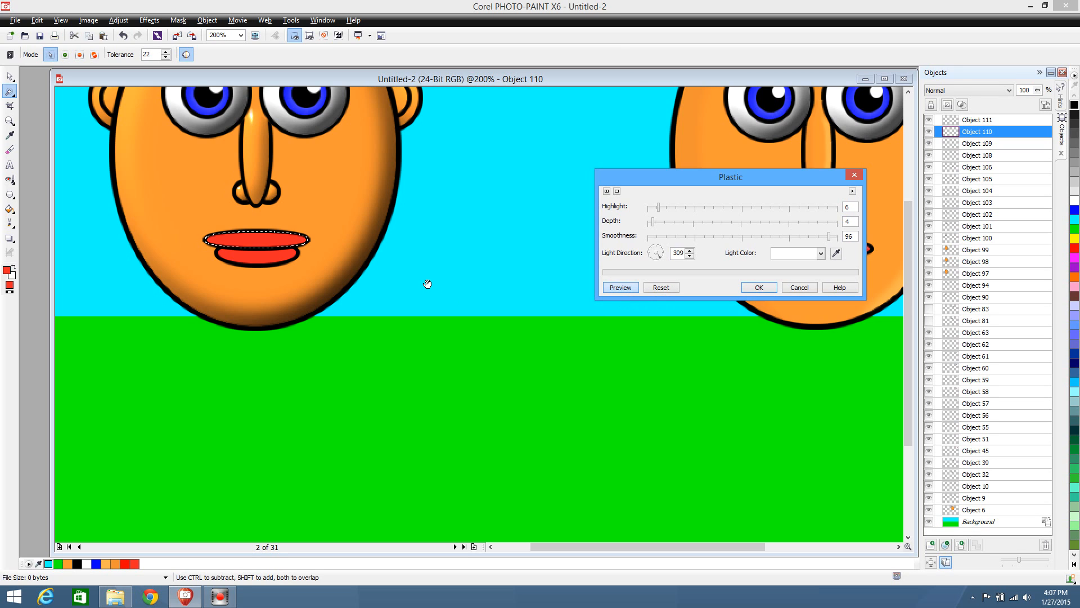
left_click(806, 288)
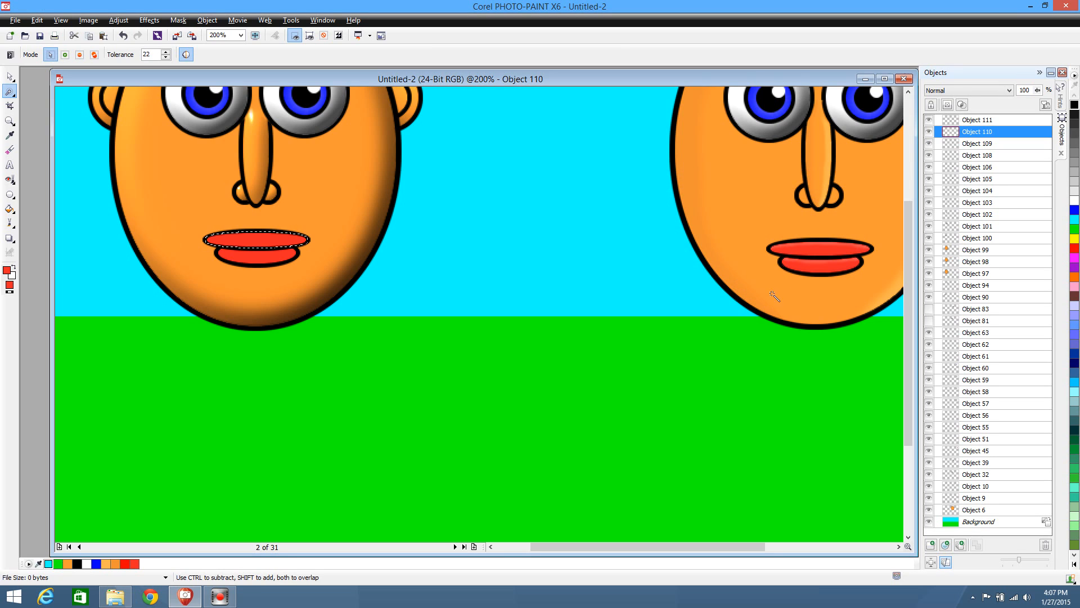
left_click(10, 76)
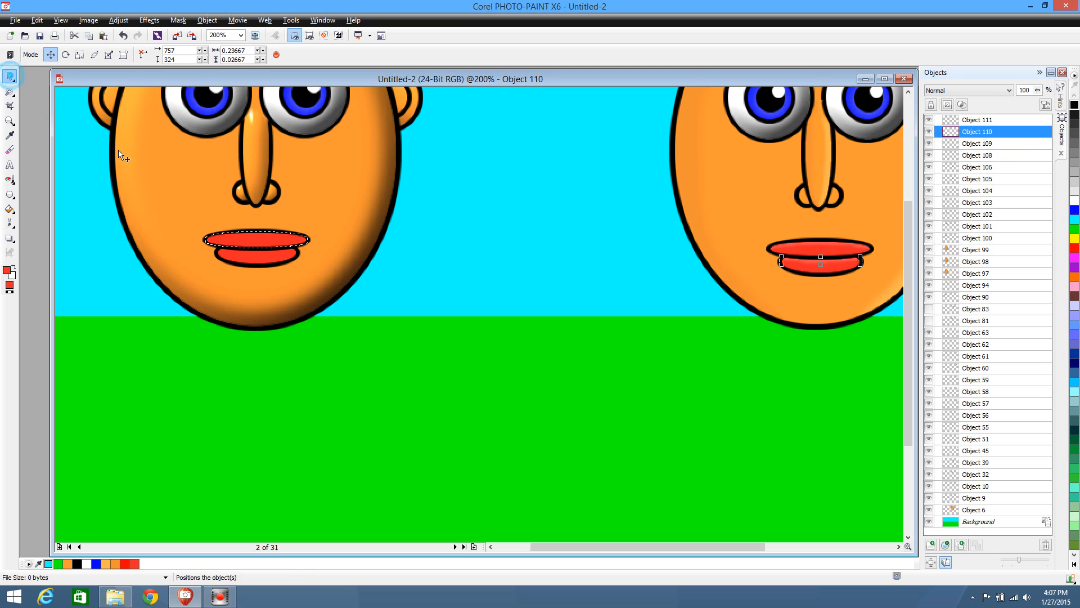
left_click(247, 239)
left_click(9, 91)
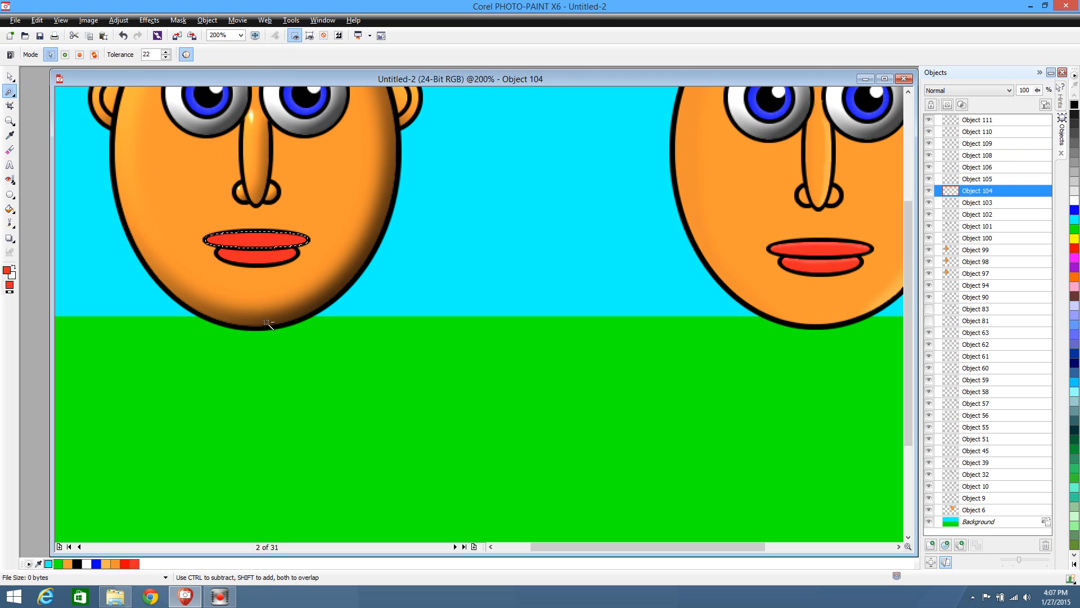
key("ctrl+z")
key("ctrl+z")
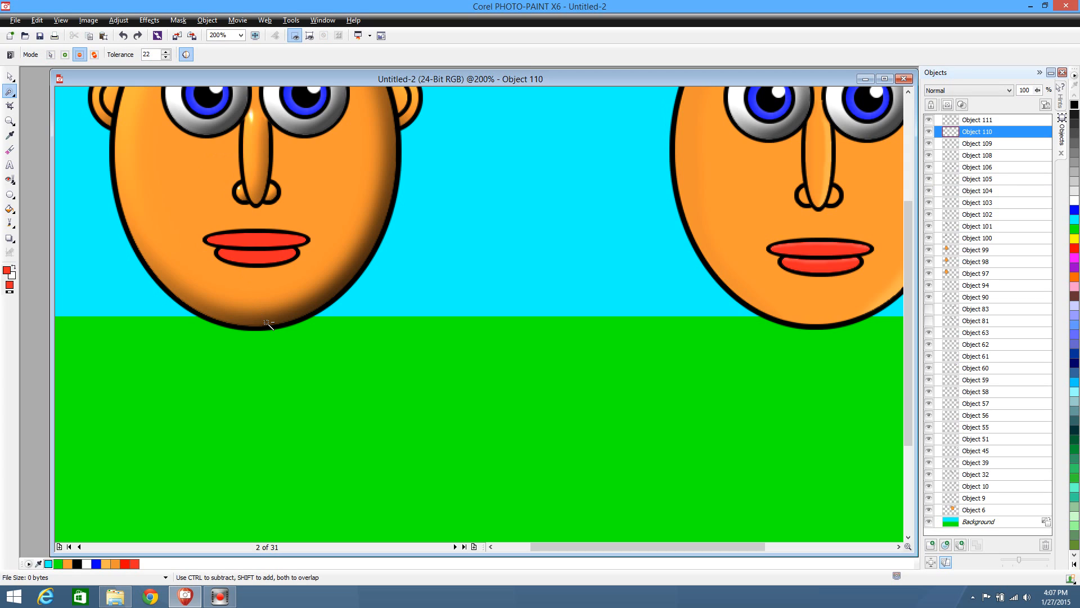
Mask the first character's upper lip with the Magic Wand and apply the Plastic texture with Highlight 0 and Depth 10
left_click(274, 241)
left_click(10, 76)
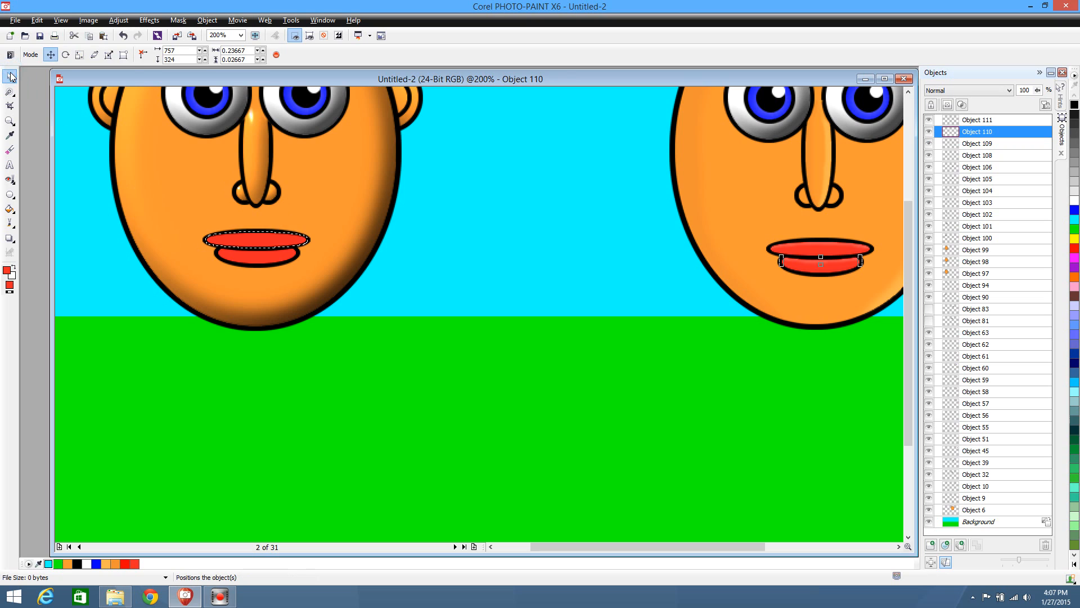
left_click(253, 237)
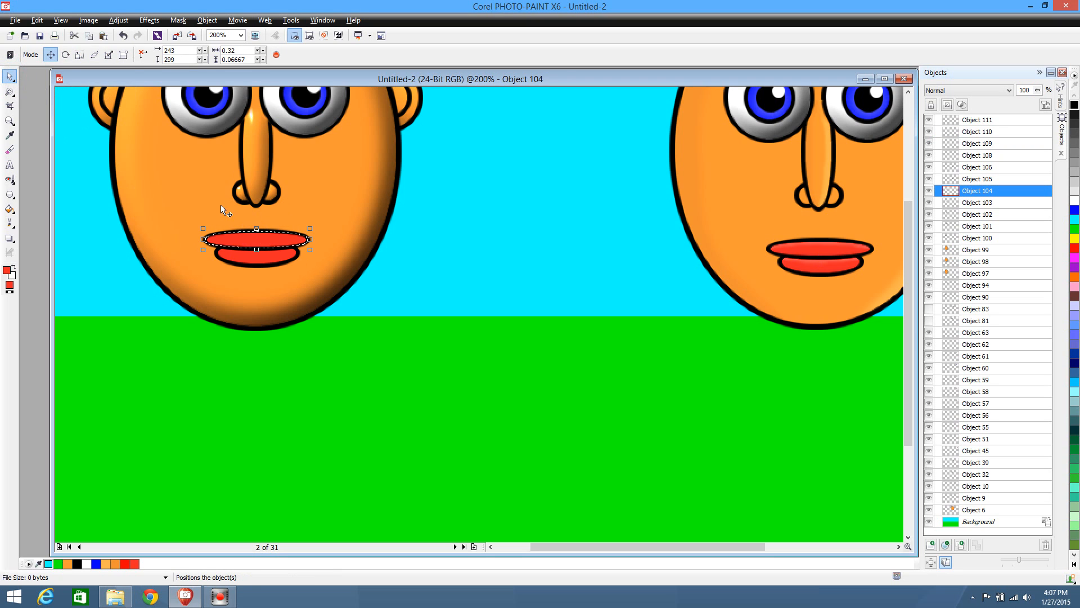
left_click(9, 90)
left_click(149, 20)
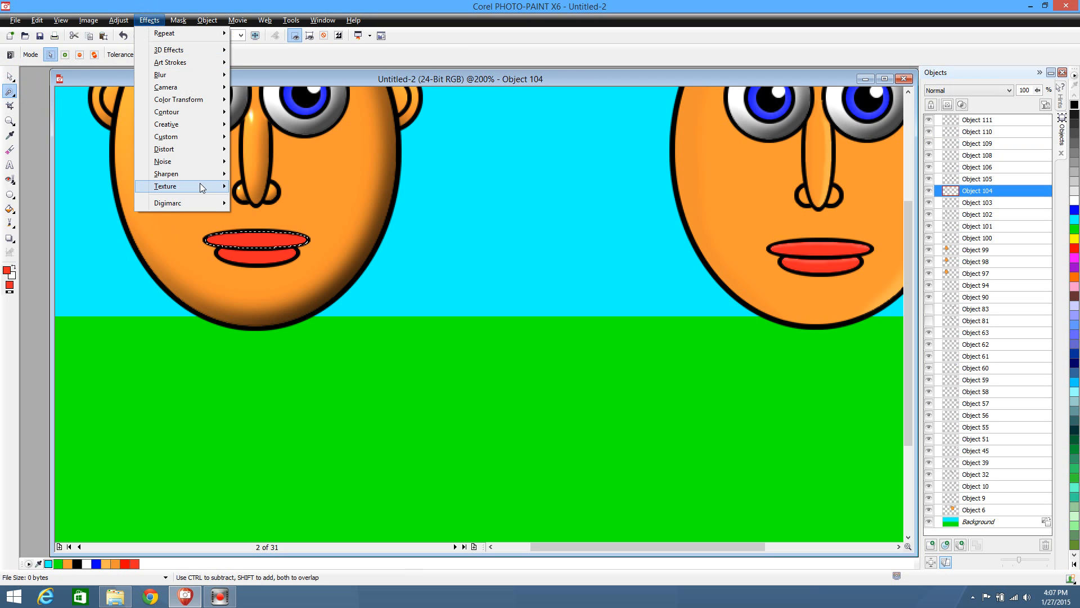
mouse_move(200, 185)
left_click(269, 263)
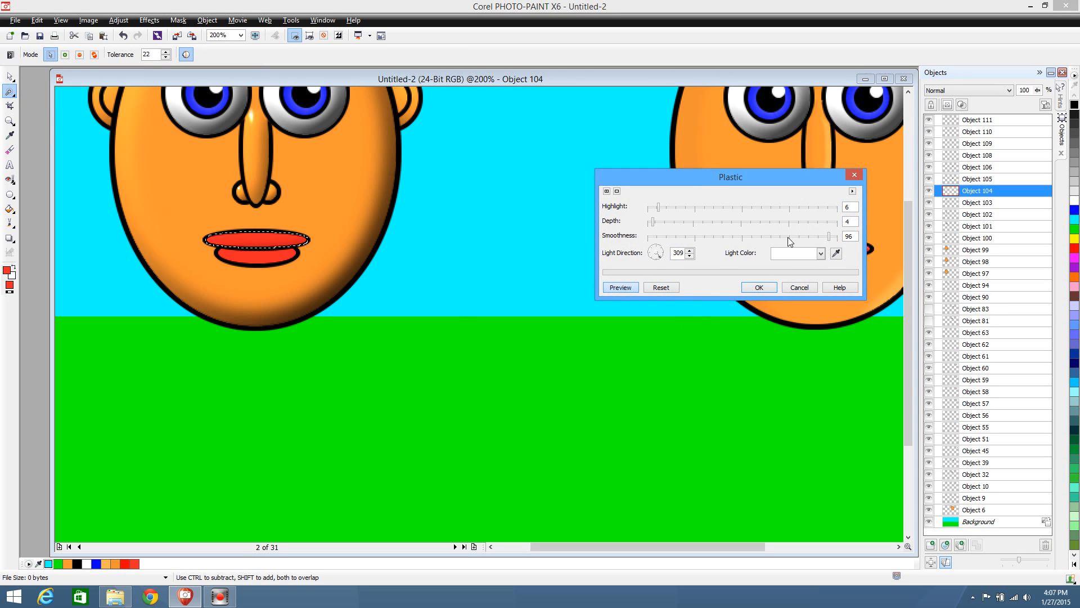
left_click(663, 222)
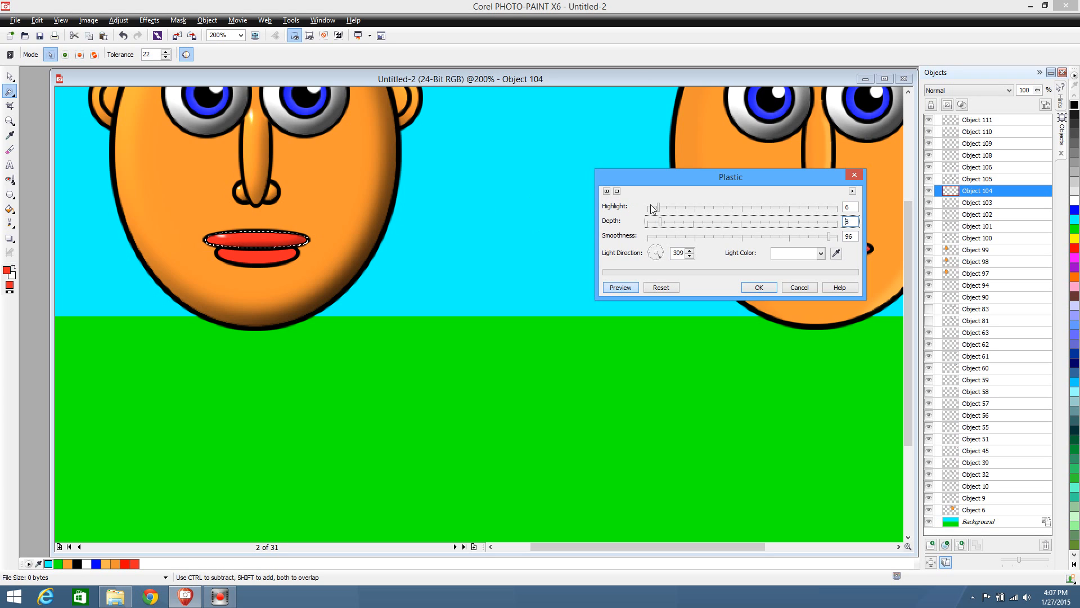
left_click_drag(651, 209, 647, 211)
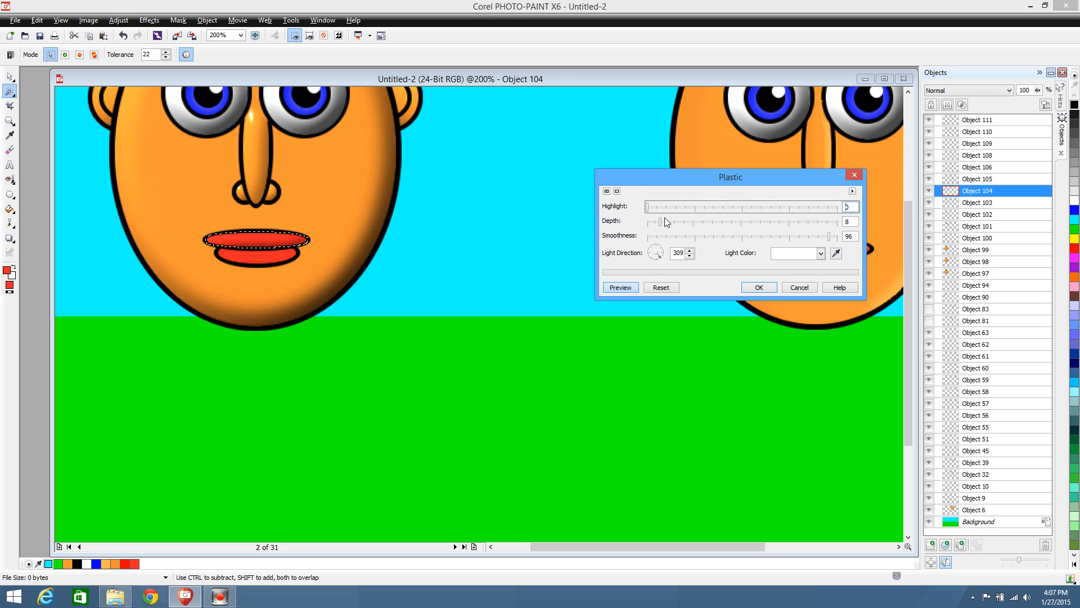
left_click(665, 221)
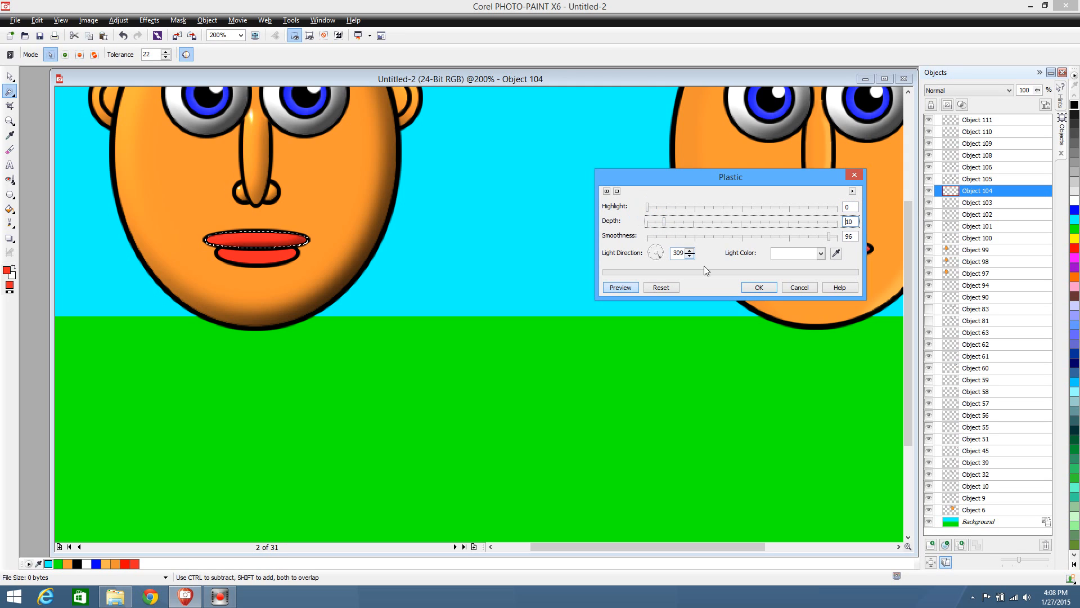
left_click(763, 287)
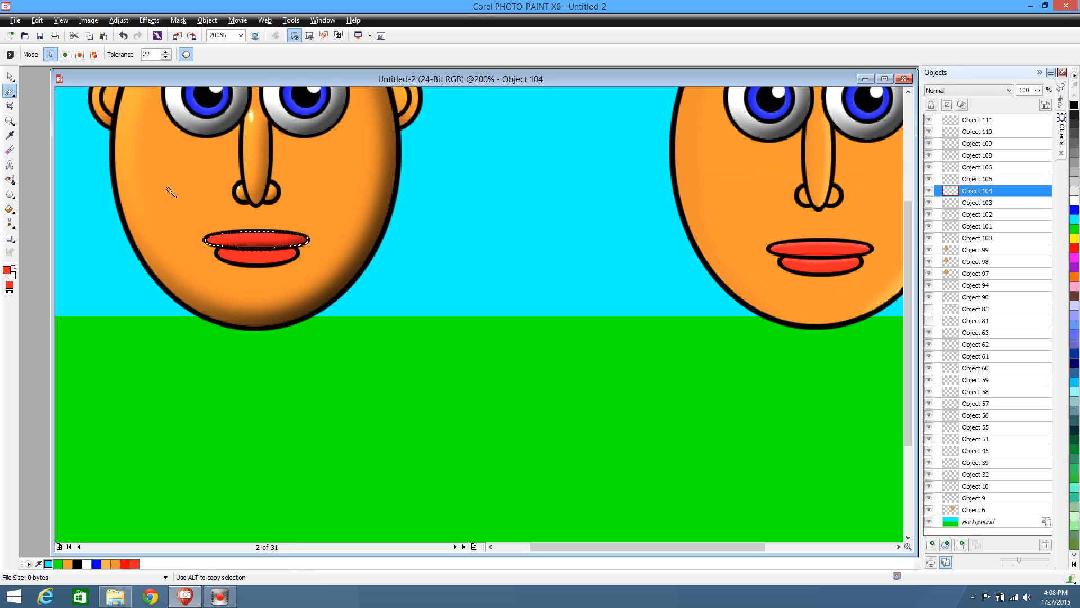
Apply the Plastic texture with Highlight 0 and Depth 10 to the first character's lower lip using a Magic Wand mask, and clear the mask
left_click(9, 76)
left_click(284, 258)
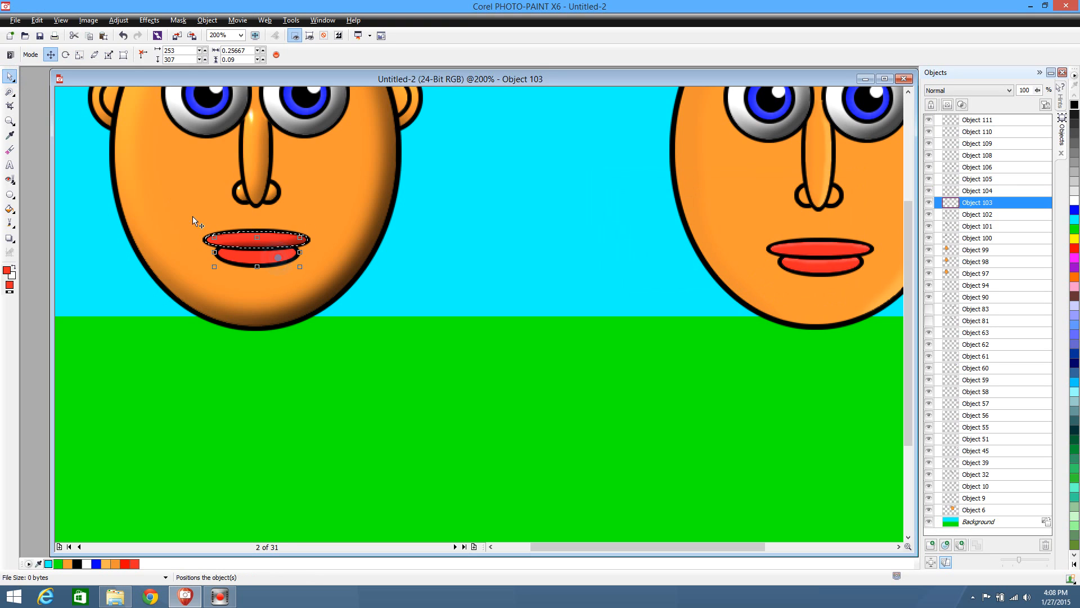
left_click(9, 91)
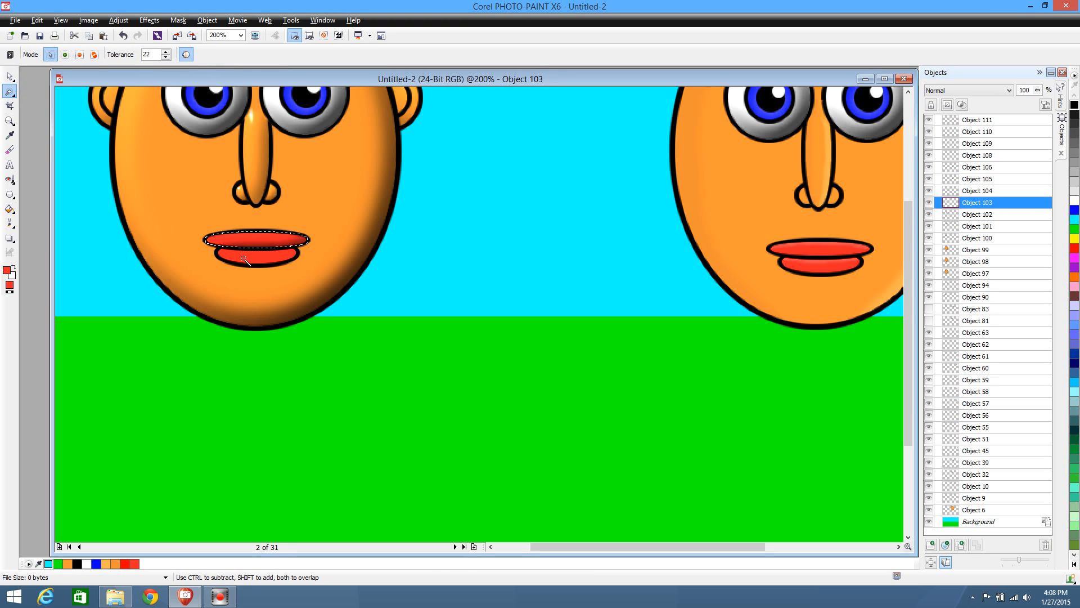
left_click(242, 257)
left_click(149, 21)
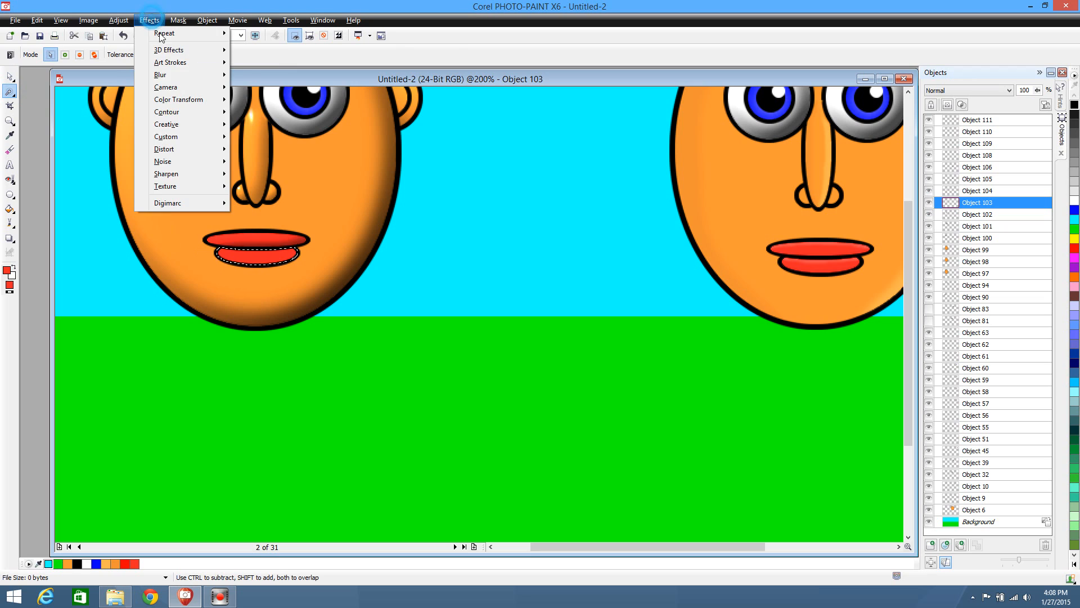
mouse_move(180, 183)
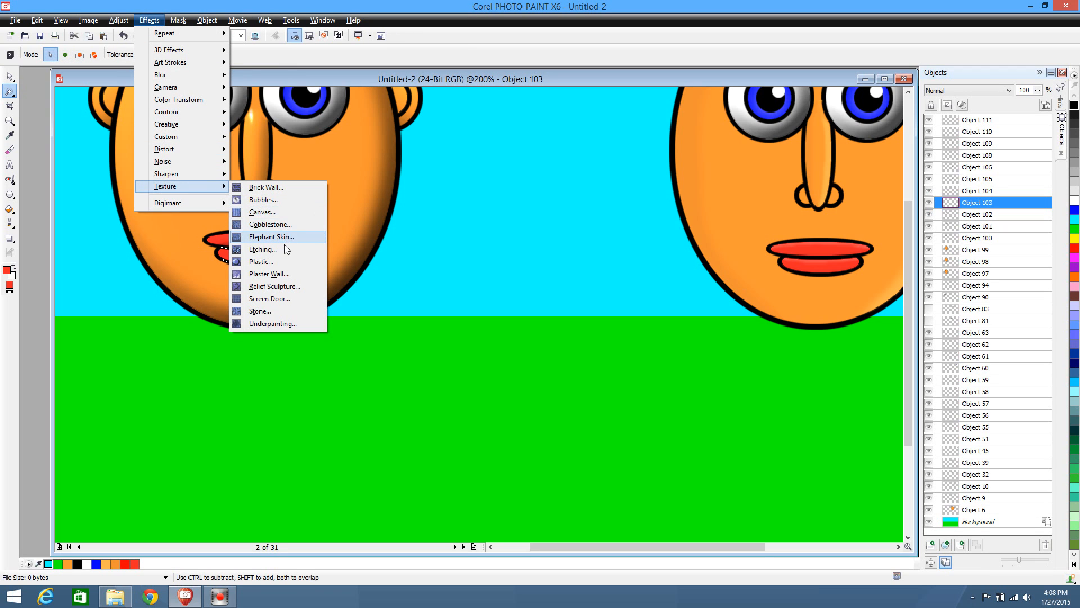
left_click(279, 262)
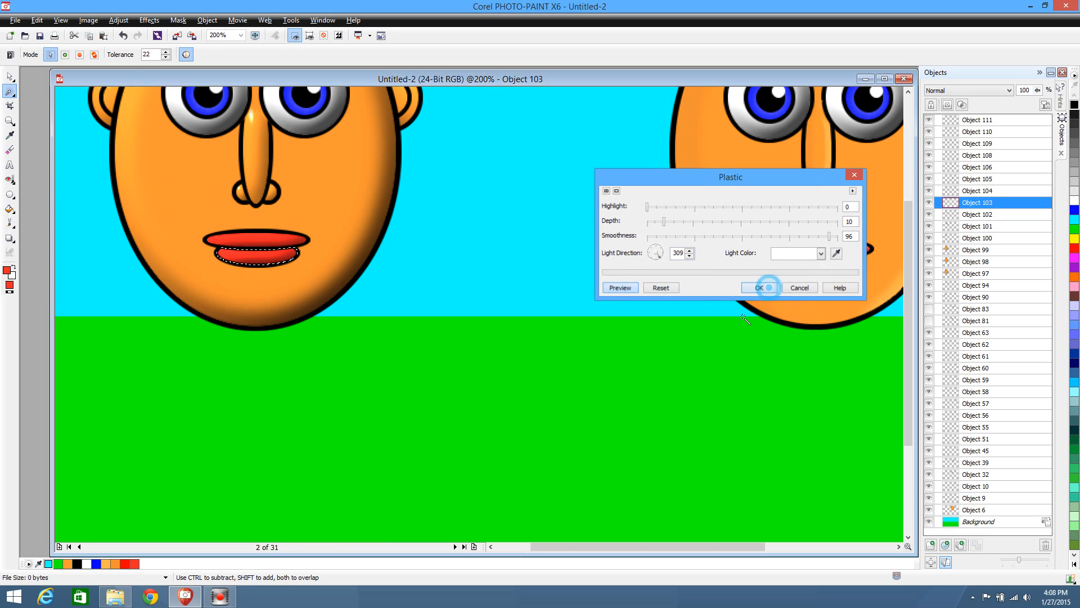
left_click(761, 287)
left_click(9, 91)
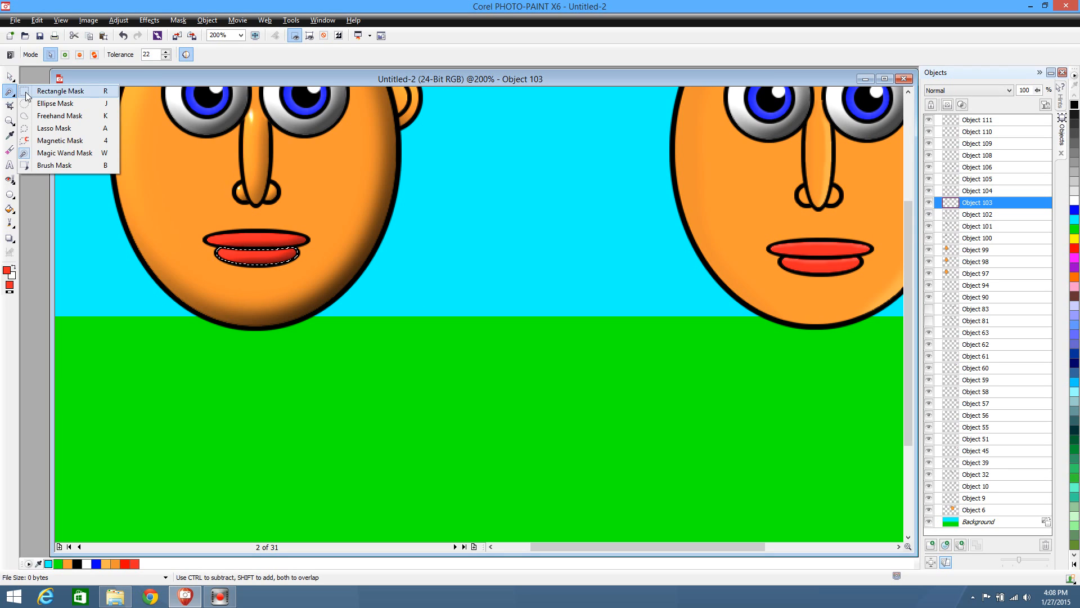
left_click(51, 89)
left_click(488, 208)
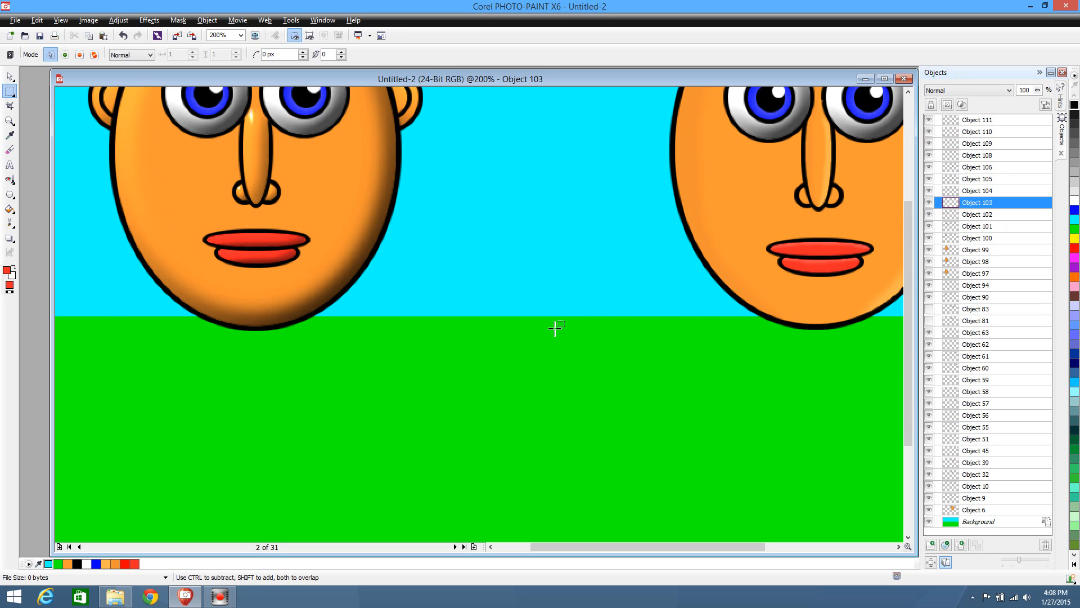
Draw a black-outlined upright ellipse about 0.17 by 0.21 beside the second character for an ear, filled with the orange sampled from its face
scroll(555, 328, "up", 1)
scroll(555, 328, "down", 2)
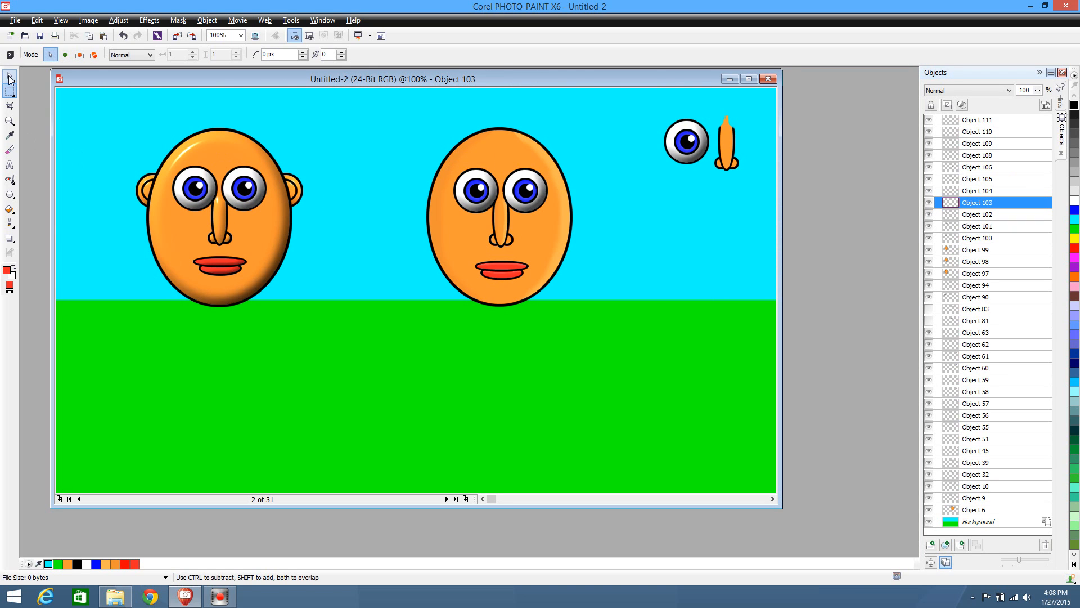
left_click(10, 134)
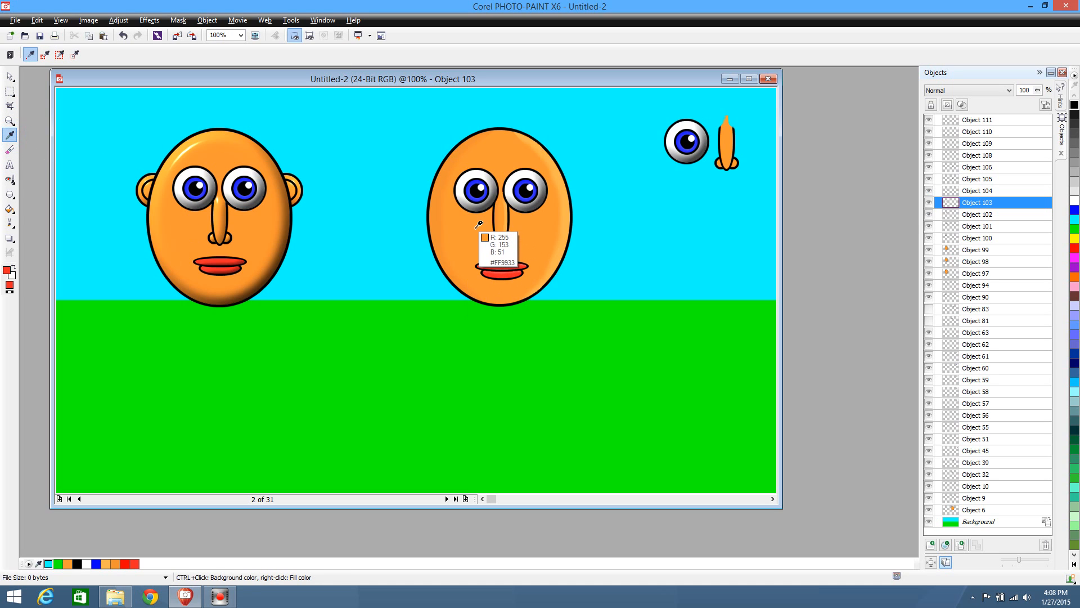
right_click(477, 229)
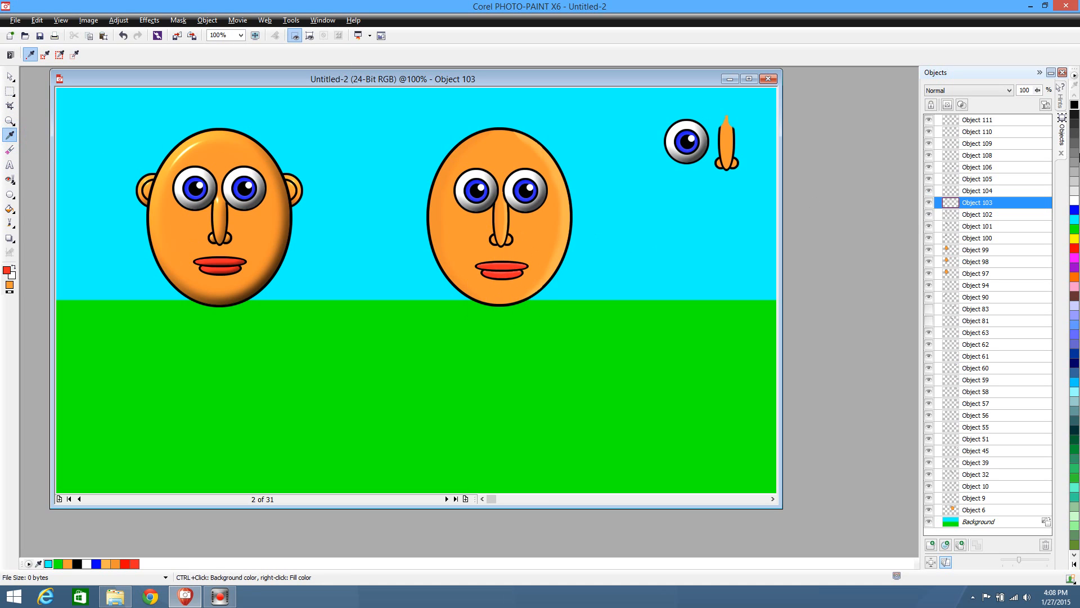
left_click(1074, 105)
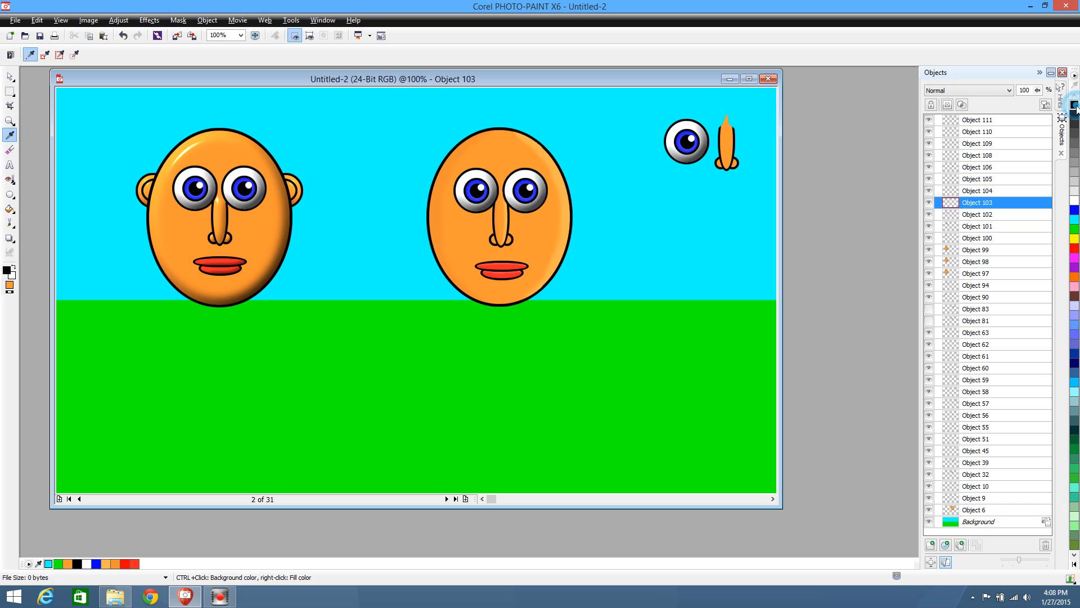
left_click(9, 194)
left_click_drag(274, 173, 649, 233)
left_click(10, 76)
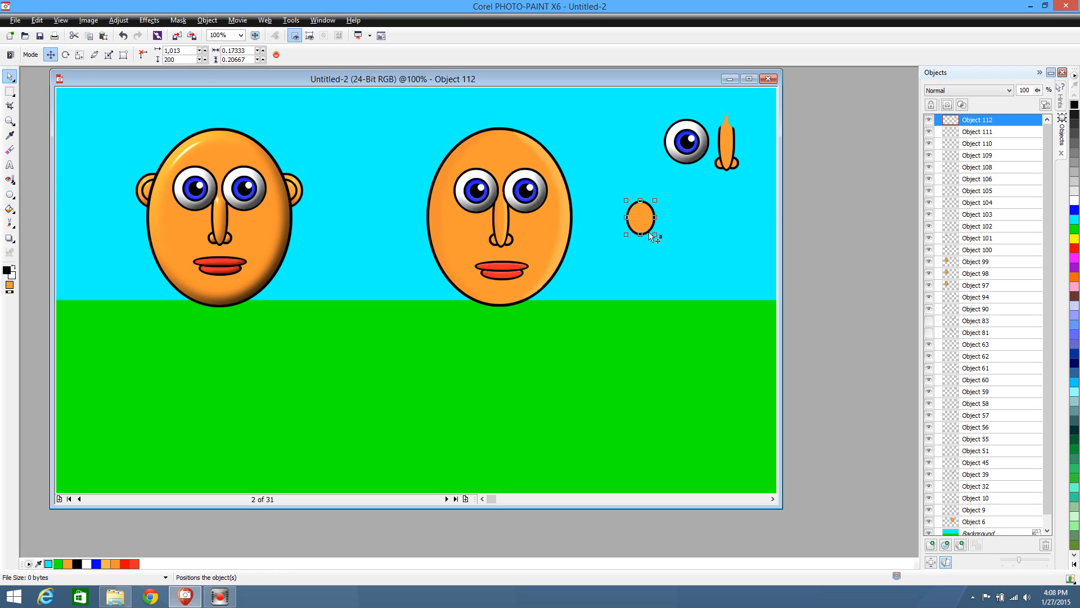
Draw a second, wider orange ellipse overlapping the ear, and delete its outer part with a rectangular mask to leave the inner-ear curve
left_click(10, 194)
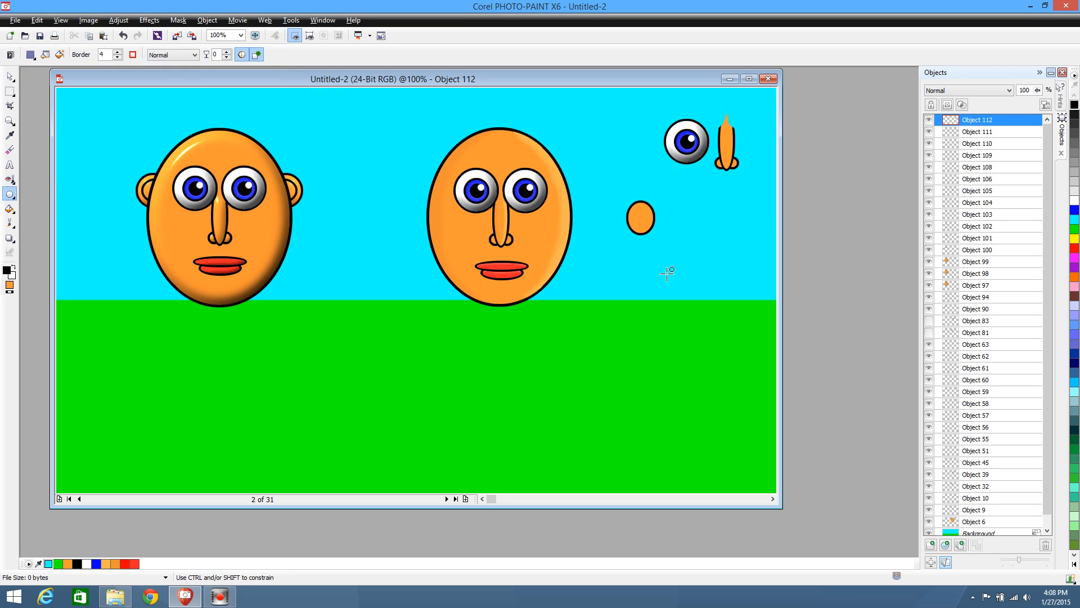
left_click_drag(646, 228, 647, 232)
left_click(10, 90)
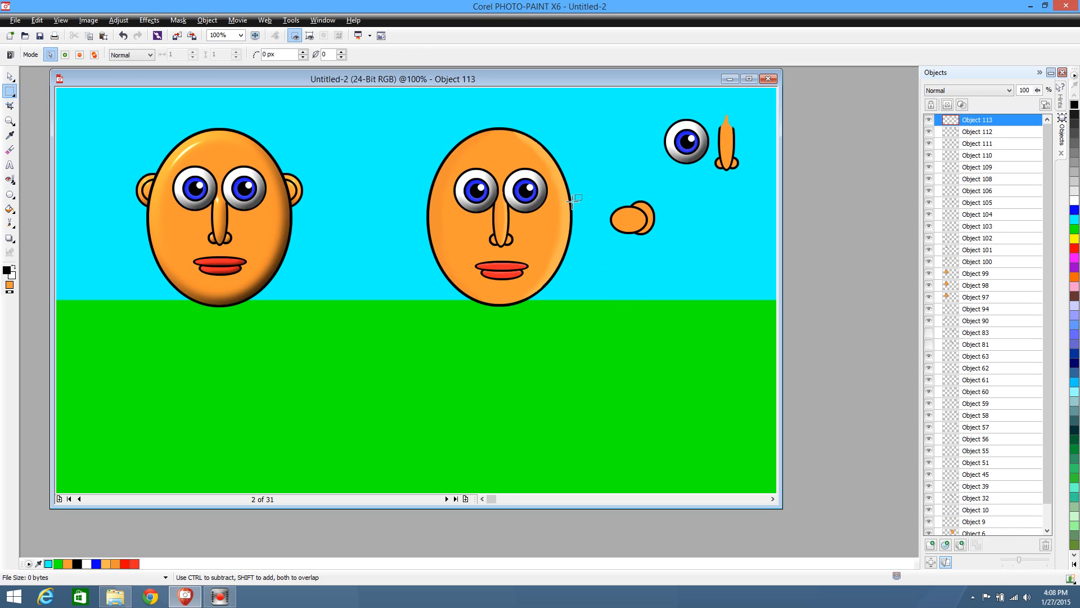
left_click_drag(579, 167, 638, 292)
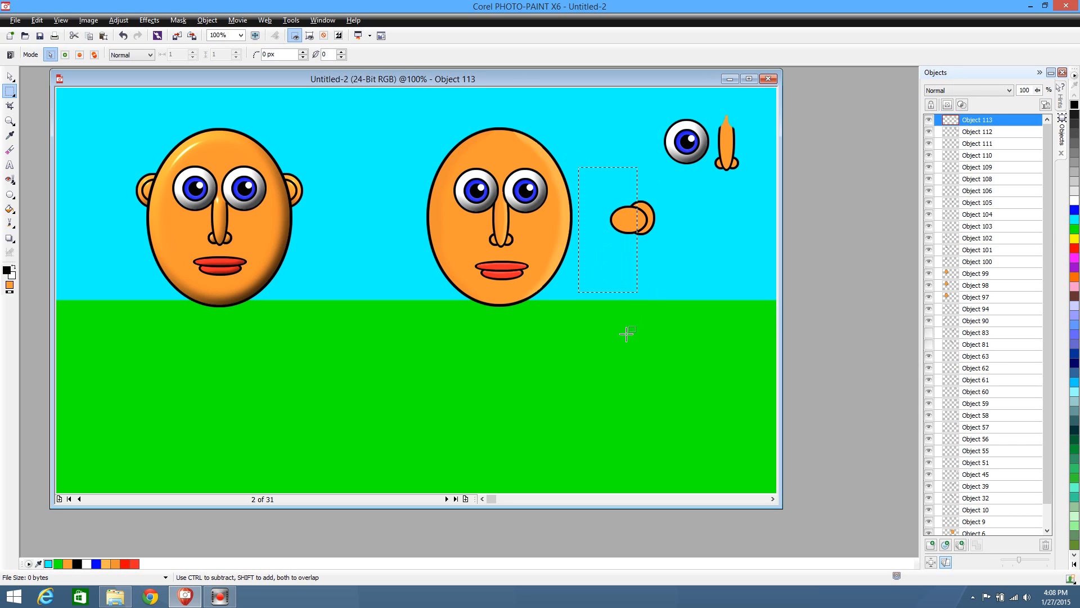
key("Delete")
left_click(617, 331)
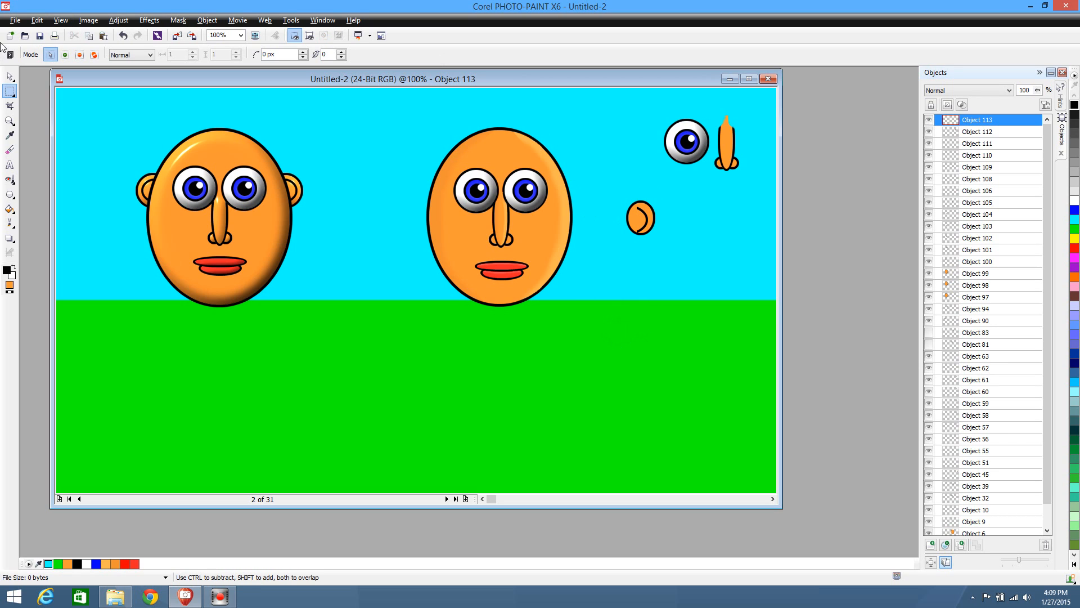
Move the inner-ear curve below the ear, mask its orange fill with the Magic Wand, delete the fill, and clear the mask
left_click(9, 76)
left_click_drag(644, 224, 653, 290)
left_click(13, 95)
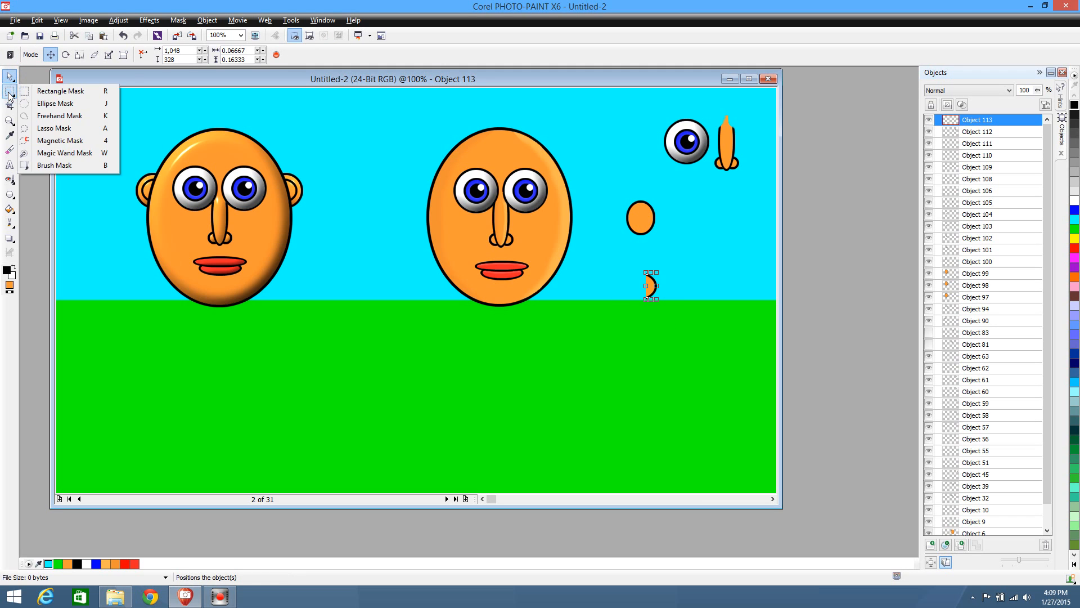
left_click(14, 96)
left_click(13, 95)
left_click(29, 152)
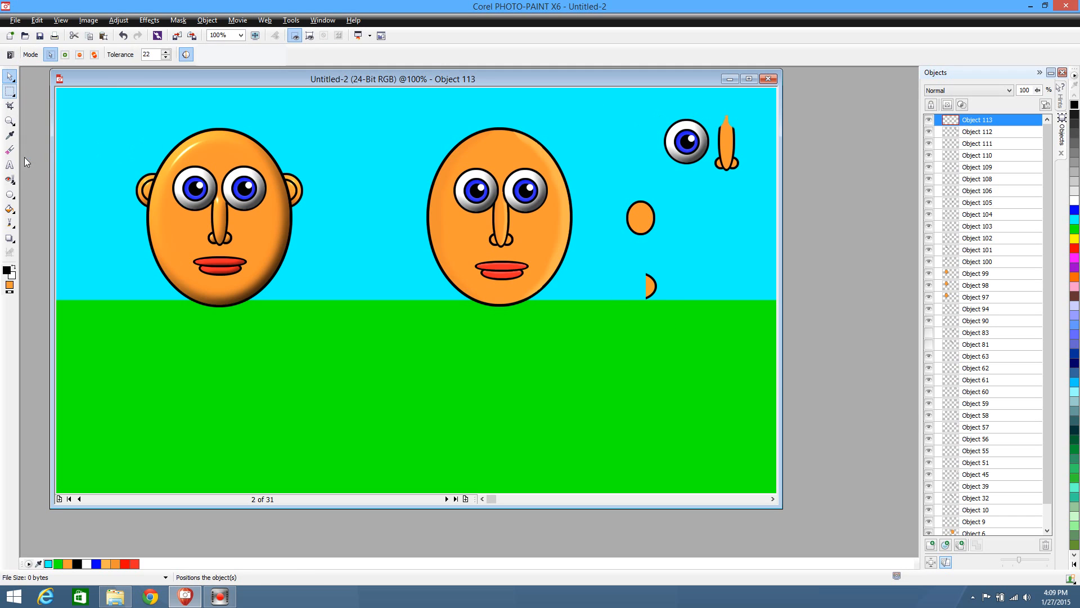
left_click(651, 286)
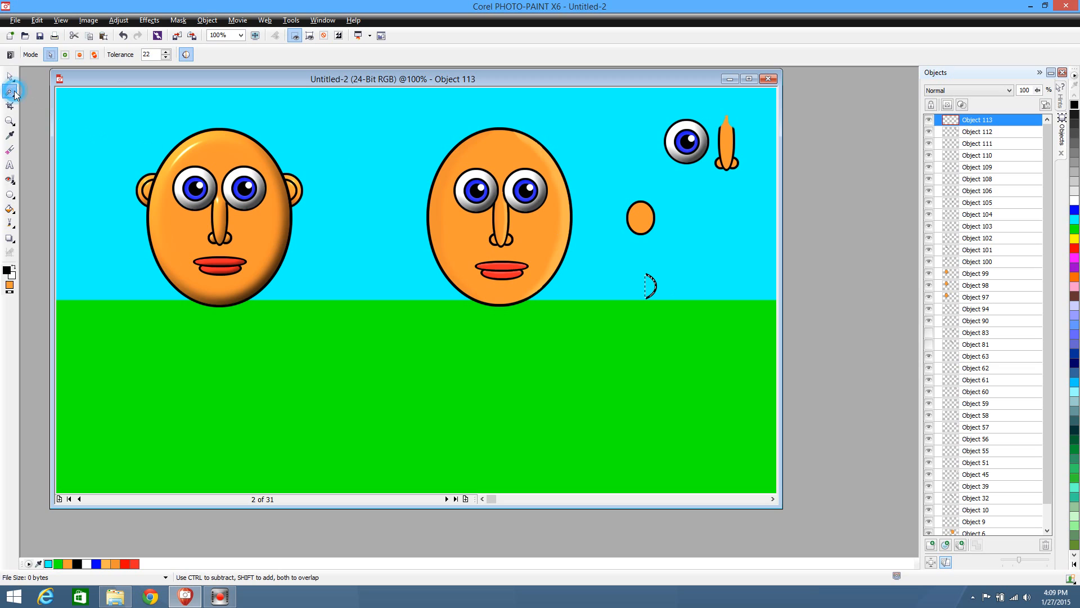
left_click(10, 92)
left_click(48, 90)
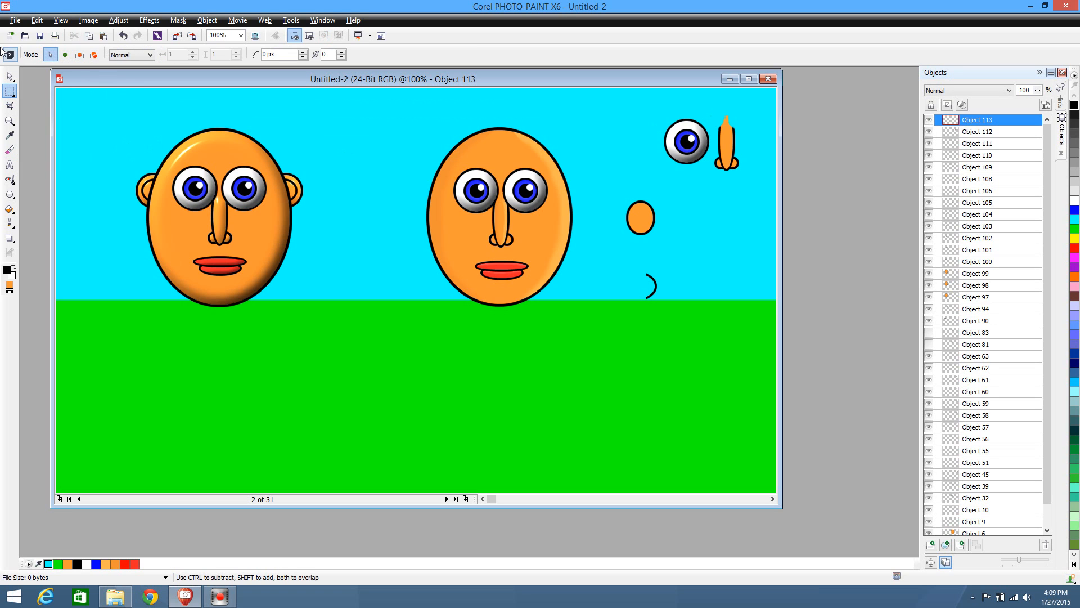
Place the black inner-ear curve inside the ear beside the second character, and deselect it
left_click(10, 76)
scroll(690, 293, "up", 2)
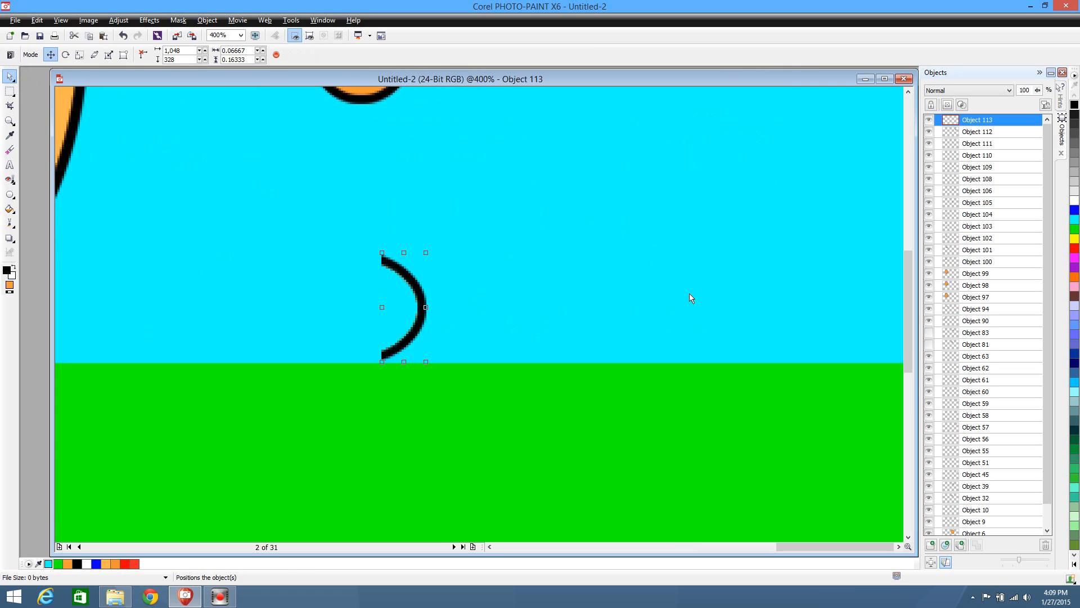
scroll(485, 276, "down", 2)
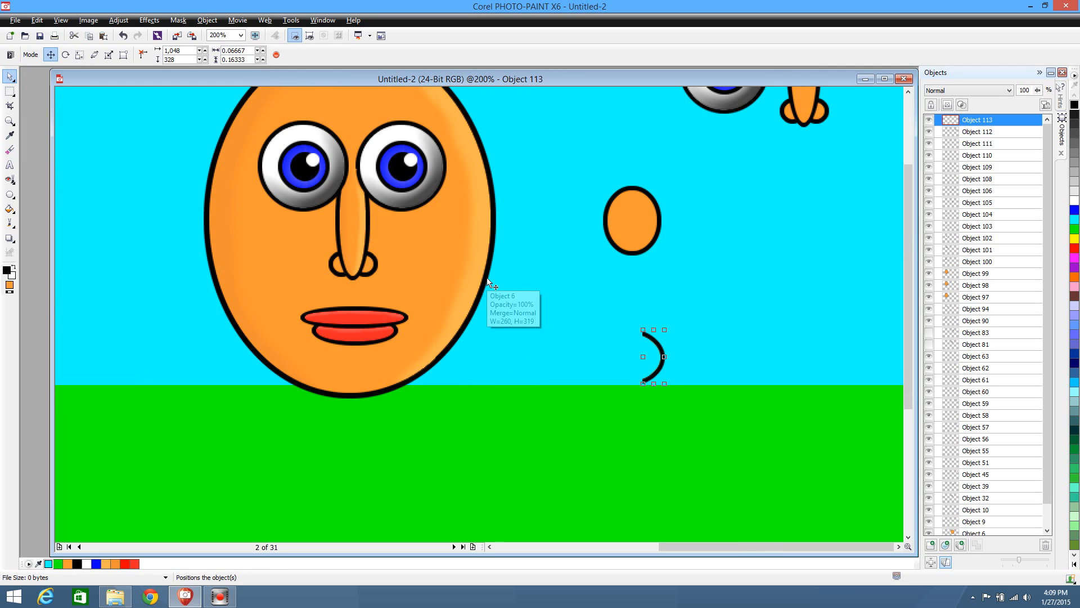
scroll(570, 277, "up", 2)
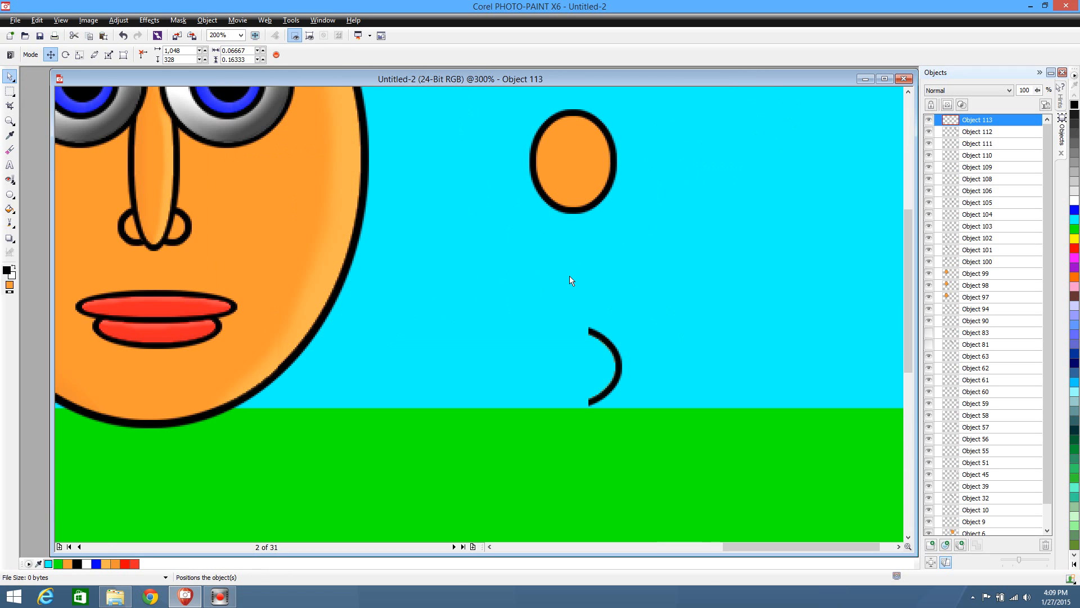
scroll(569, 275, "down", 1)
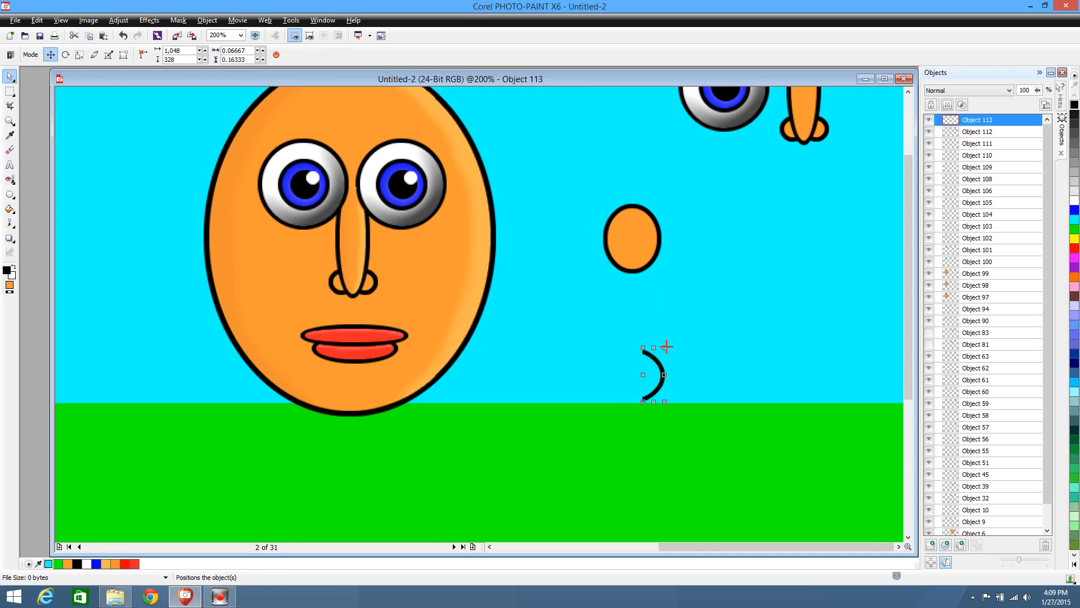
left_click_drag(662, 368, 646, 227)
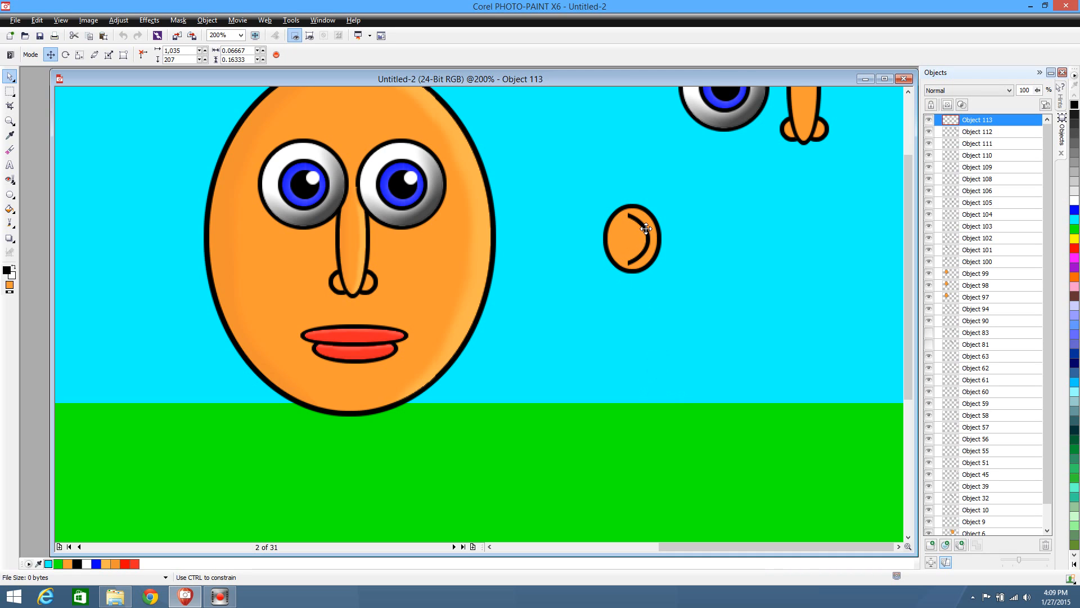
left_click(699, 230)
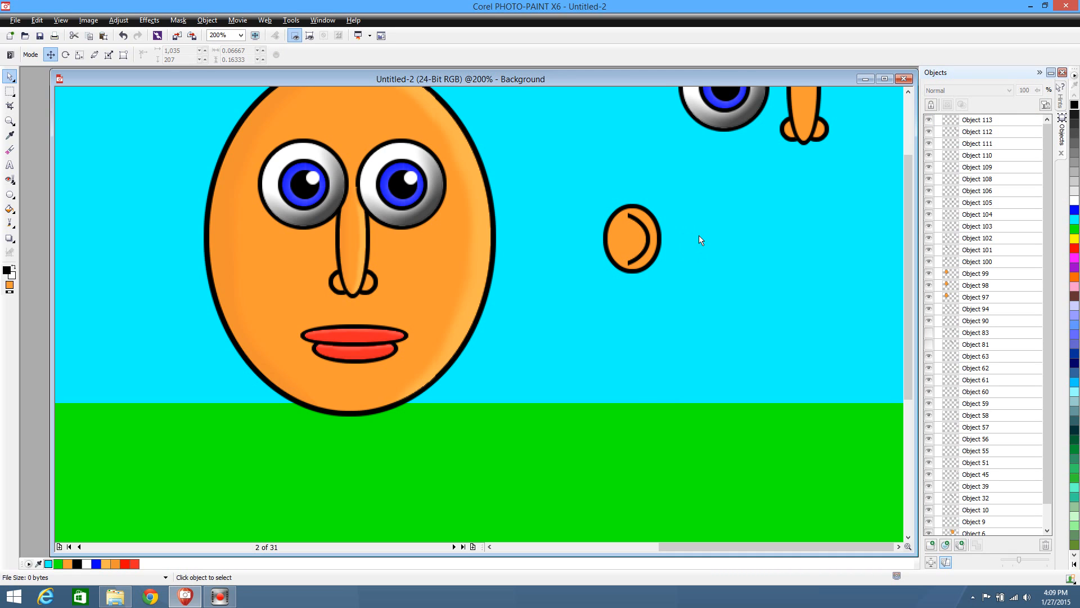
left_click(8, 93)
left_click(43, 155)
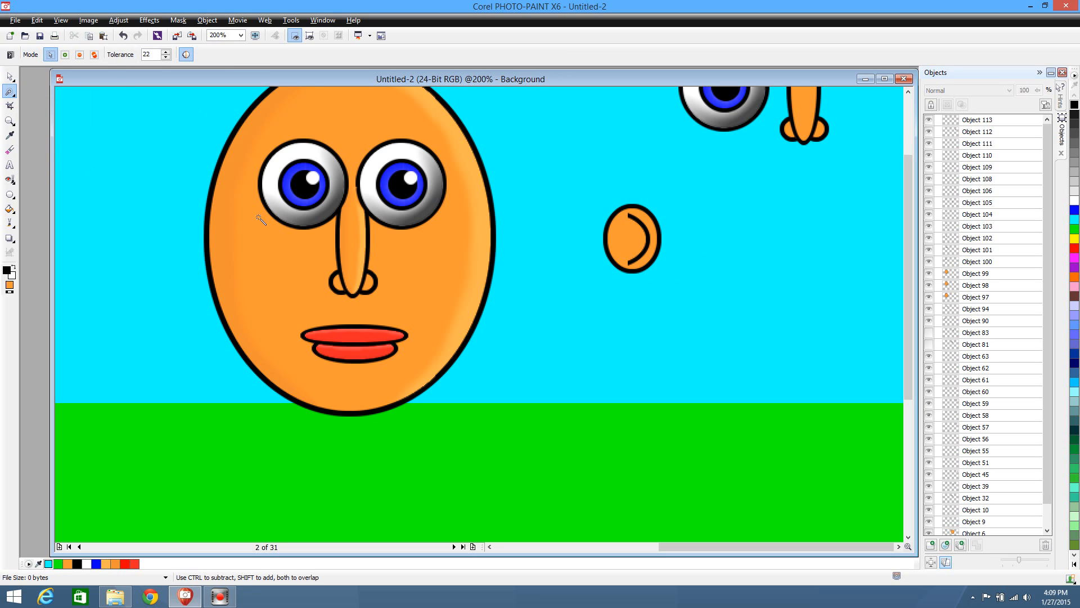
left_click(630, 248)
left_click(14, 97)
left_click(42, 104)
left_click(127, 123)
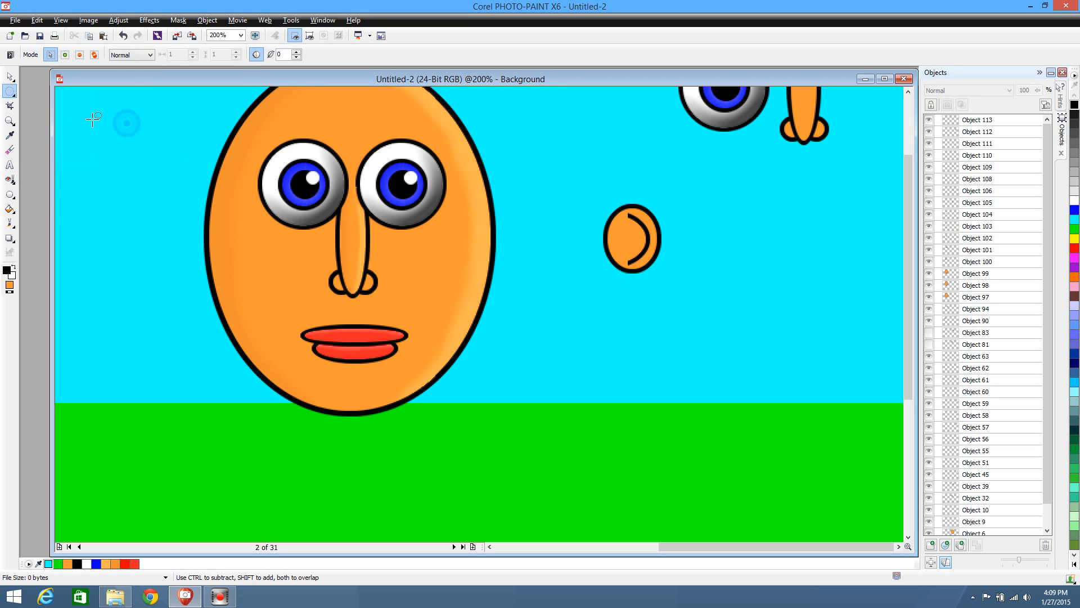
Move the curve off the ear, copy the ear's orange interior to a new object using a Magic Wand mask, and clear the mask
left_click(9, 76)
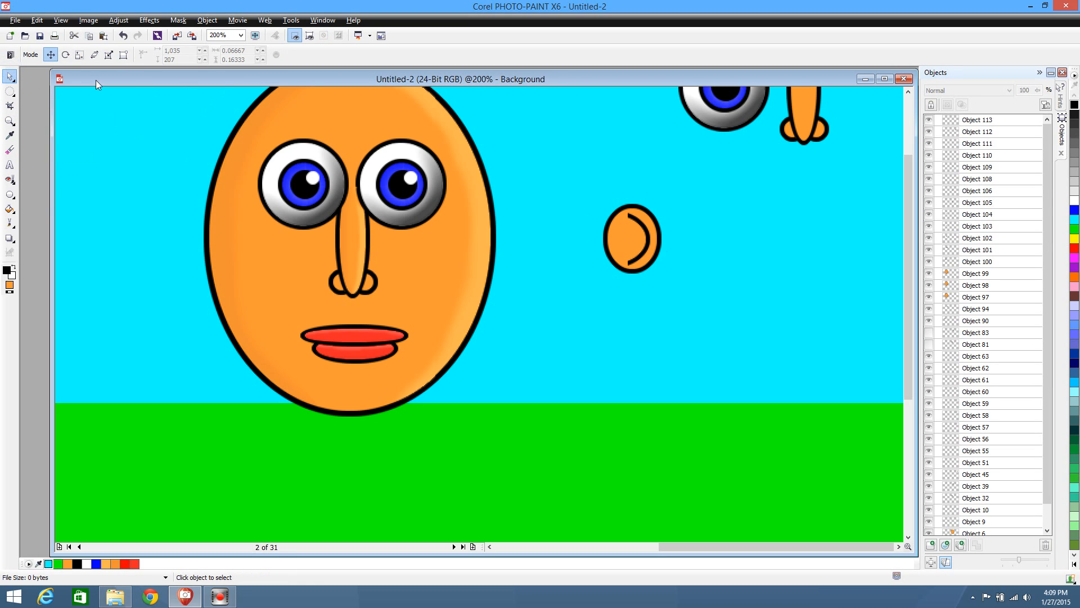
left_click_drag(644, 248, 774, 275)
left_click(643, 241)
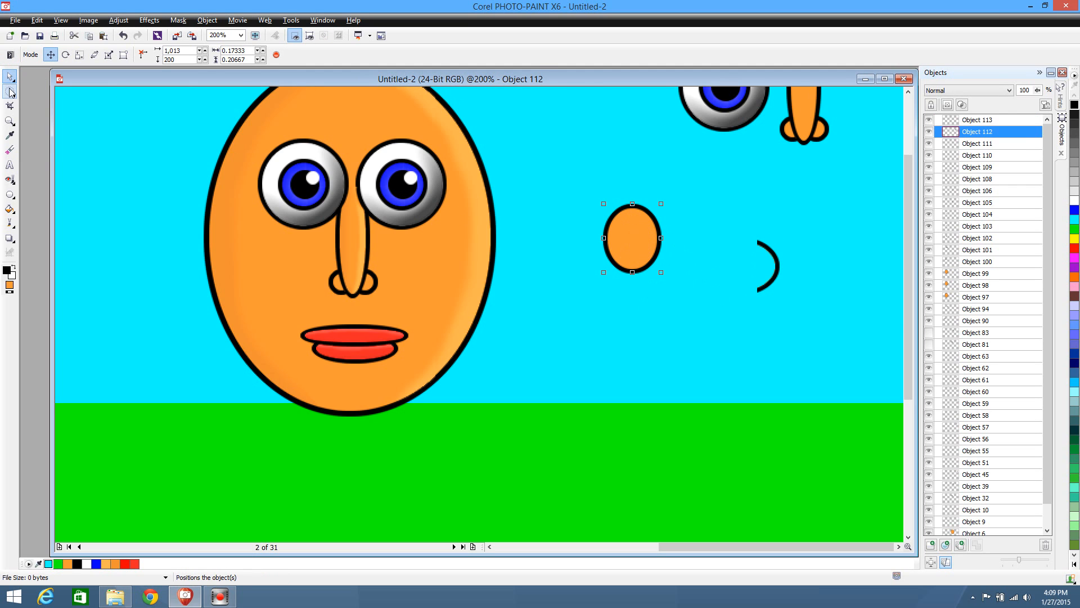
left_click(15, 96)
left_click(62, 153)
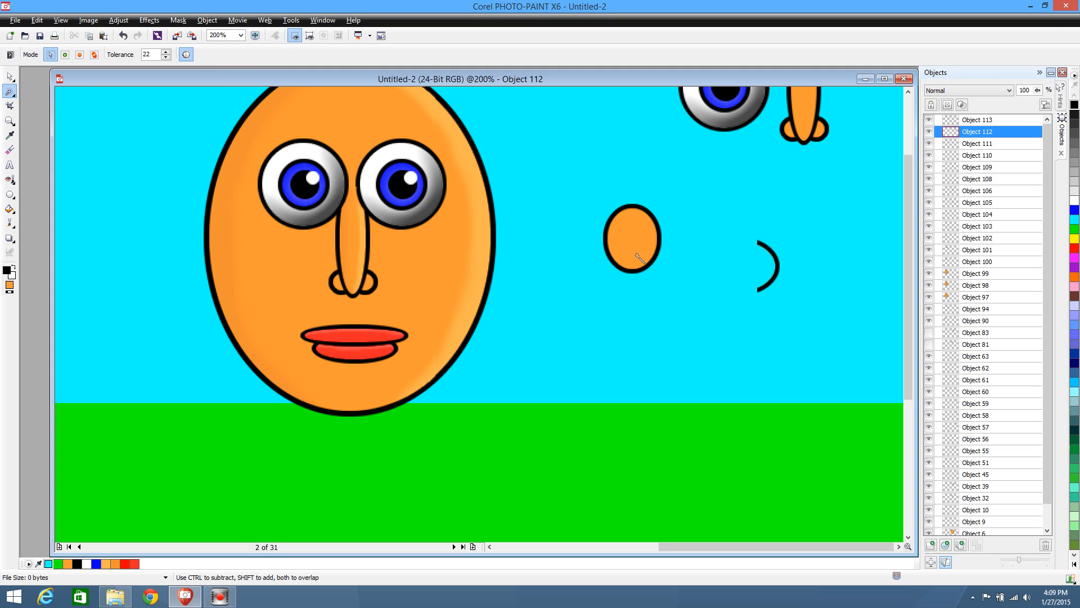
left_click(635, 242)
key("ctrl+Up")
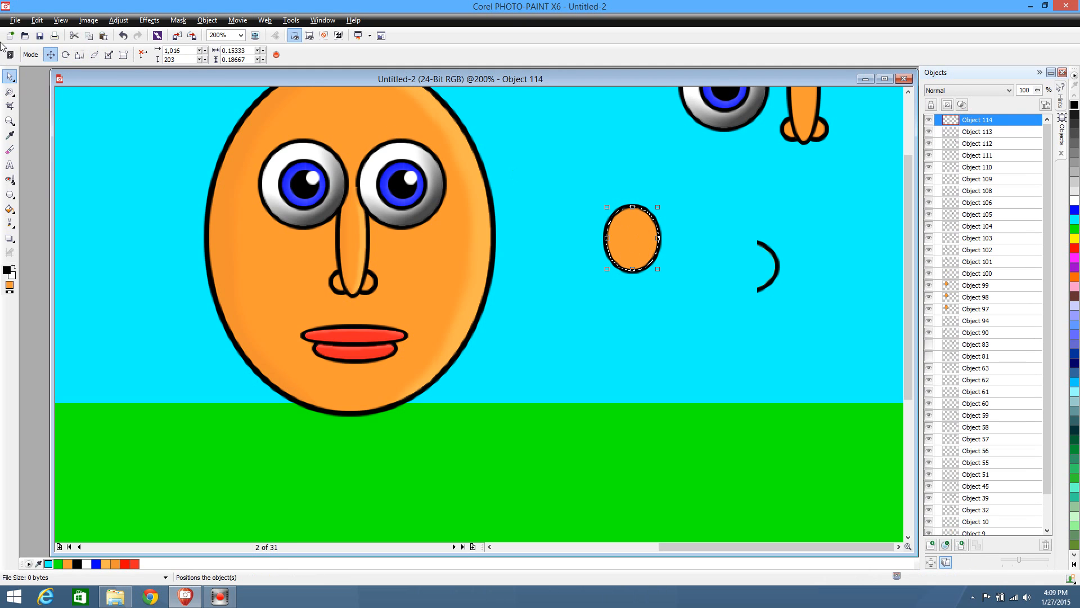
left_click(15, 94)
left_click(33, 101)
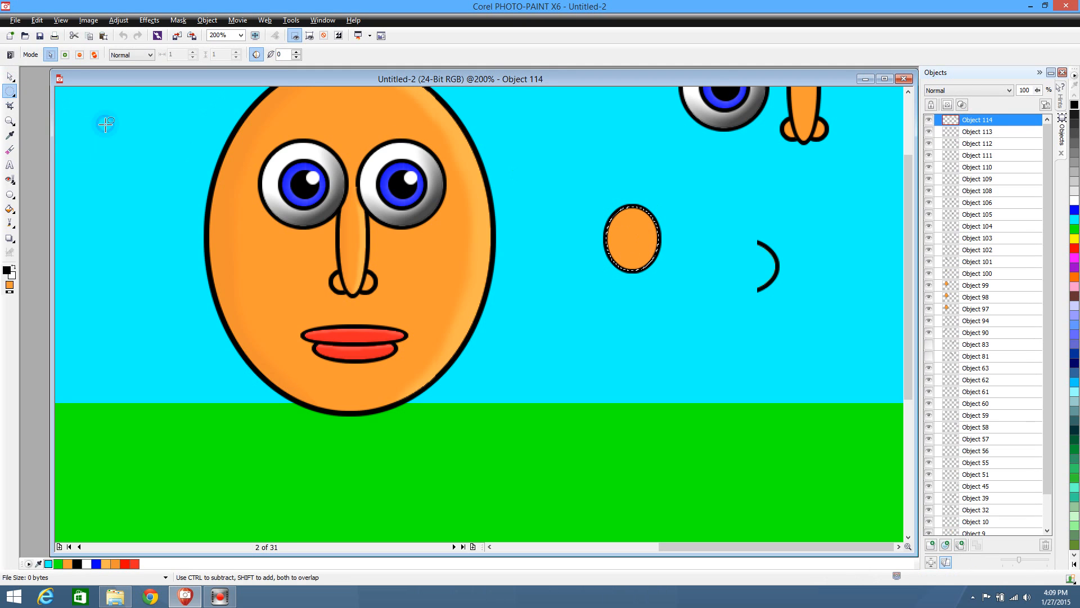
left_click(105, 124)
left_click(10, 78)
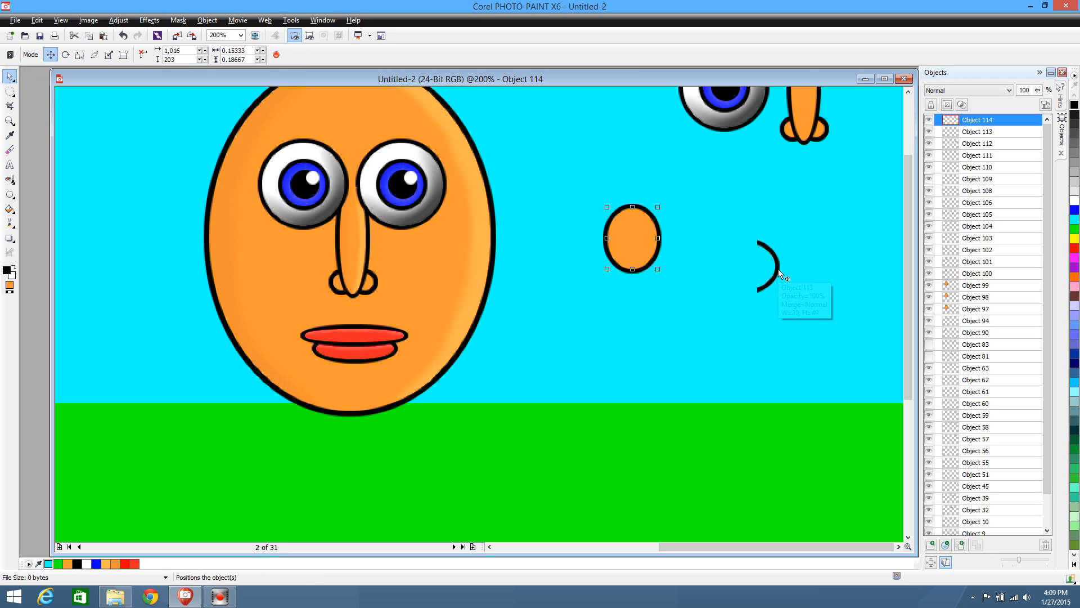
Cut and paste the inner-ear curve to bring it to the front, and place it inside the ear at about 1036, 207
left_click_drag(781, 274, 732, 258)
key("ctrl+x")
key("ctrl+v")
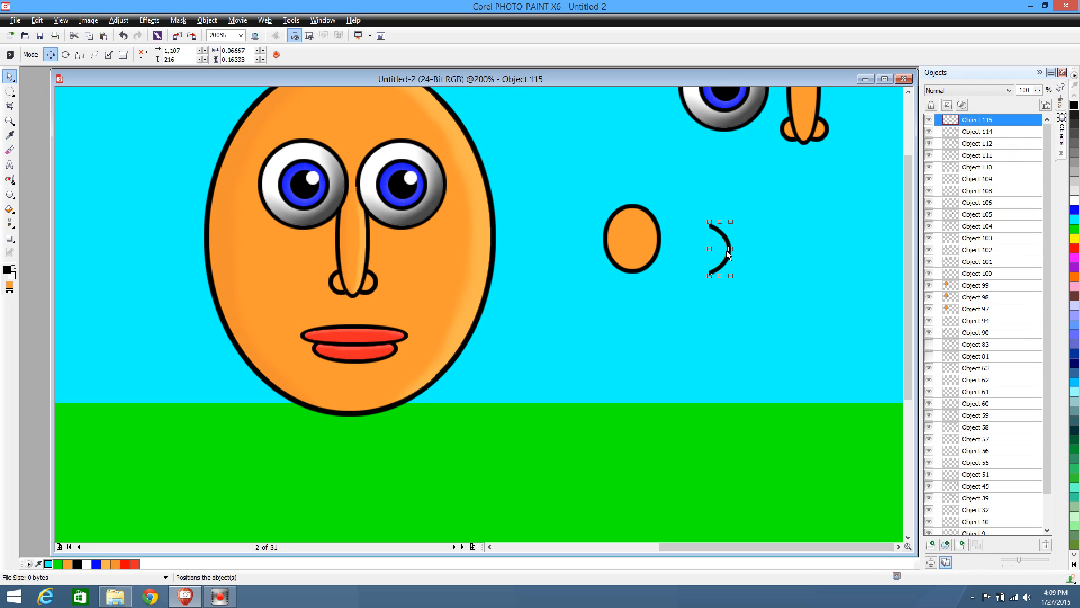
left_click_drag(728, 246, 651, 237)
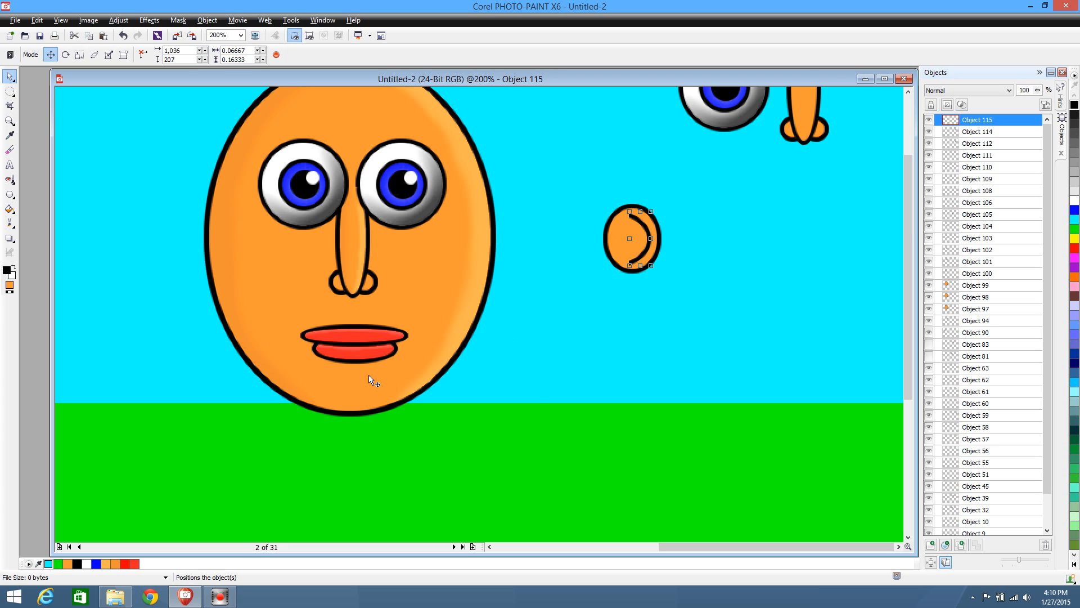
Duplicate the ear's orange fill and move the copy into the open sky beside the ear
left_click(621, 241)
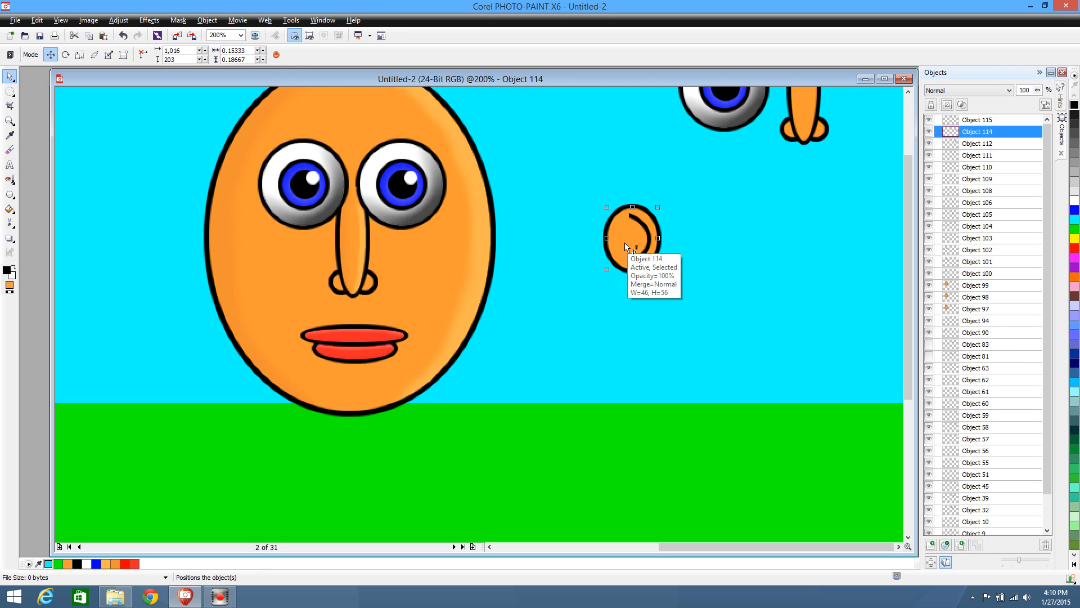
key("ctrl+d")
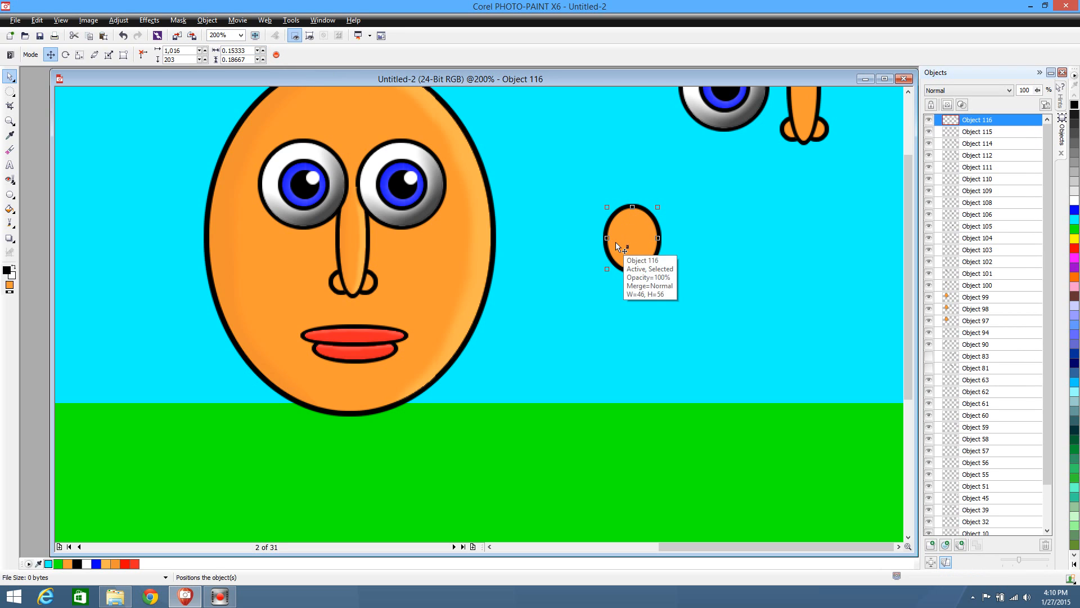
left_click_drag(626, 243, 745, 251)
Darken the ear's original orange fill with Brightness/Contrast/Intensity at brightness 2, contrast 0 and intensity -11
left_click(629, 240)
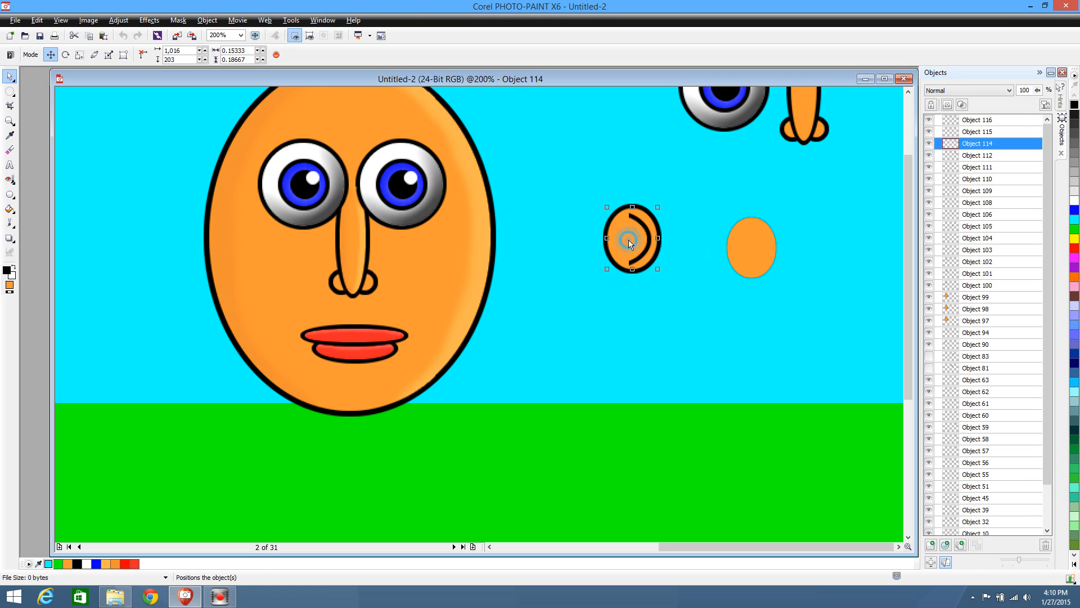
left_click(118, 21)
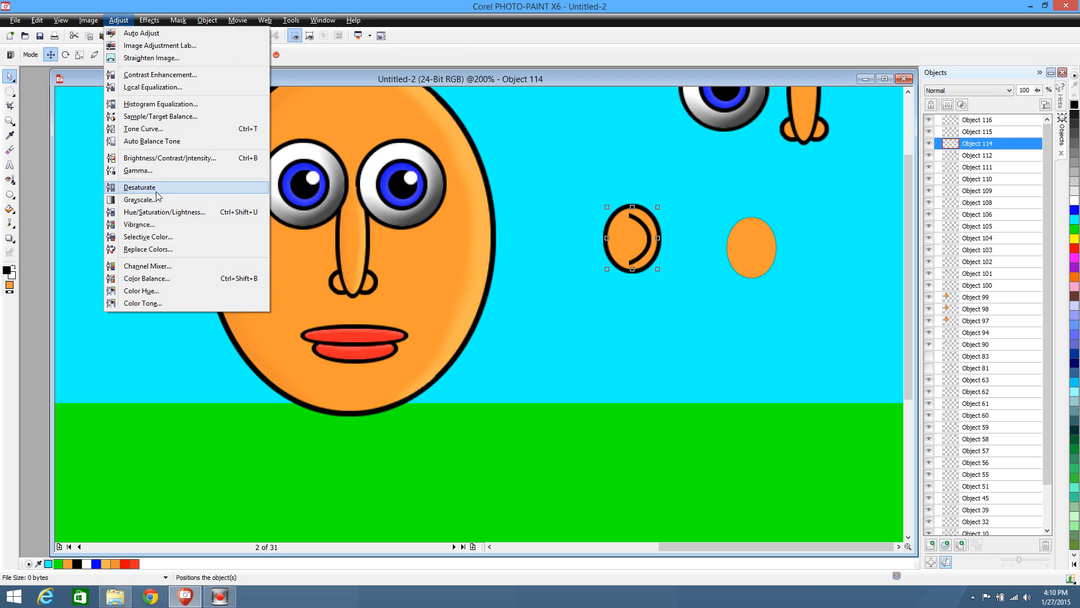
left_click(168, 159)
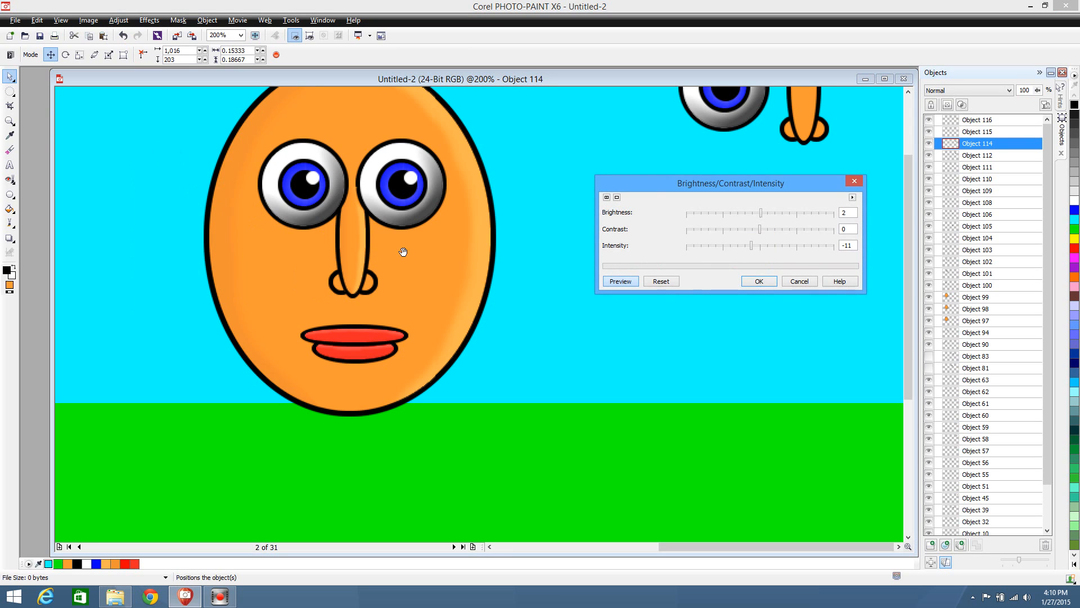
left_click_drag(757, 184, 727, 372)
left_click(732, 470)
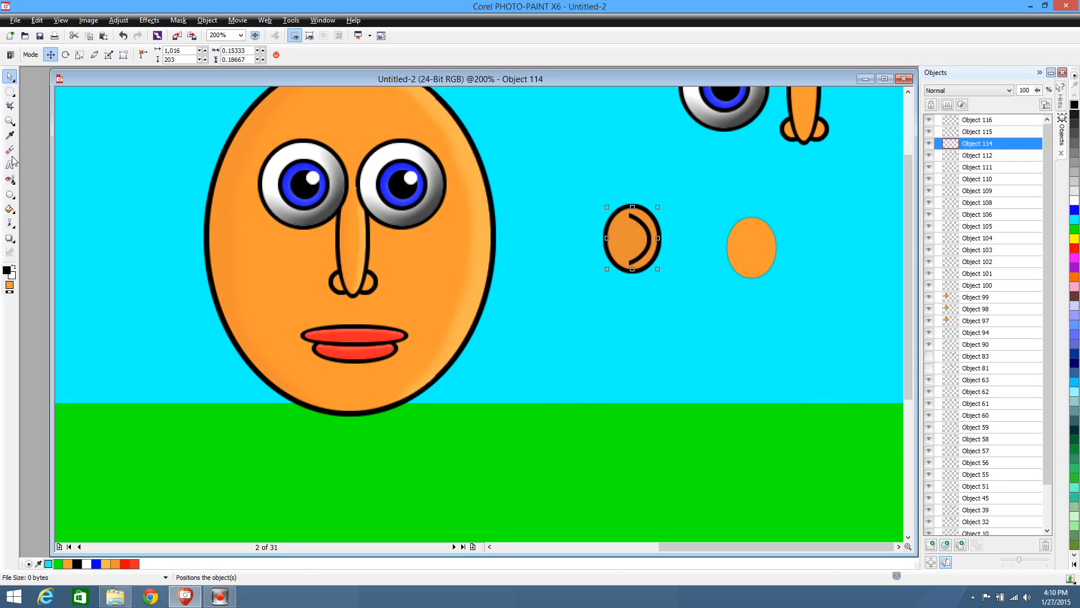
Mask the inner area of the darkened ear fill with an ellipse, delete it, and clear the mask
left_click(9, 90)
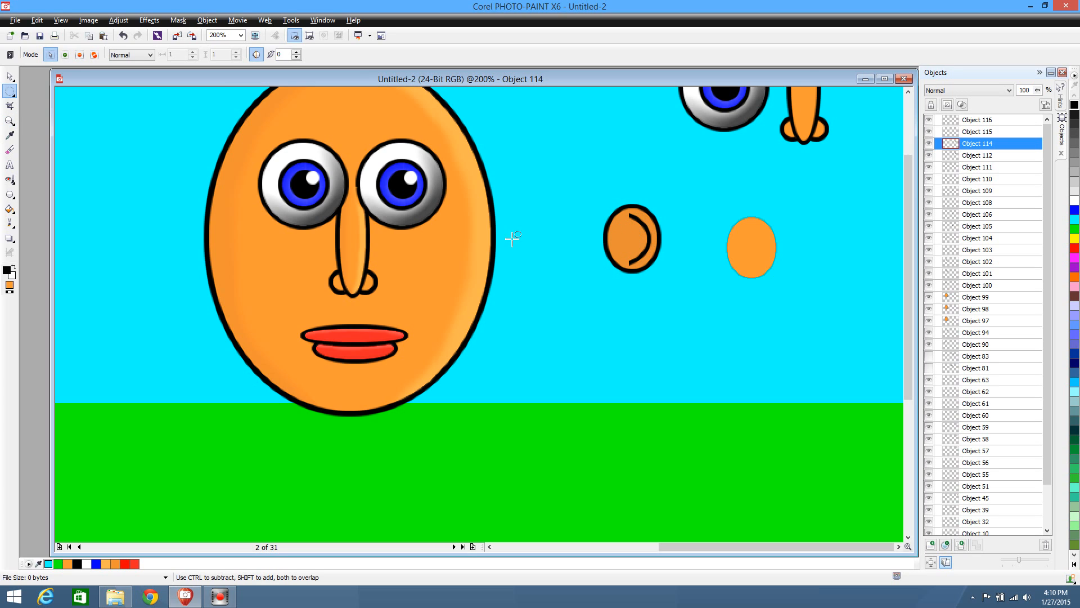
left_click_drag(586, 212, 641, 264)
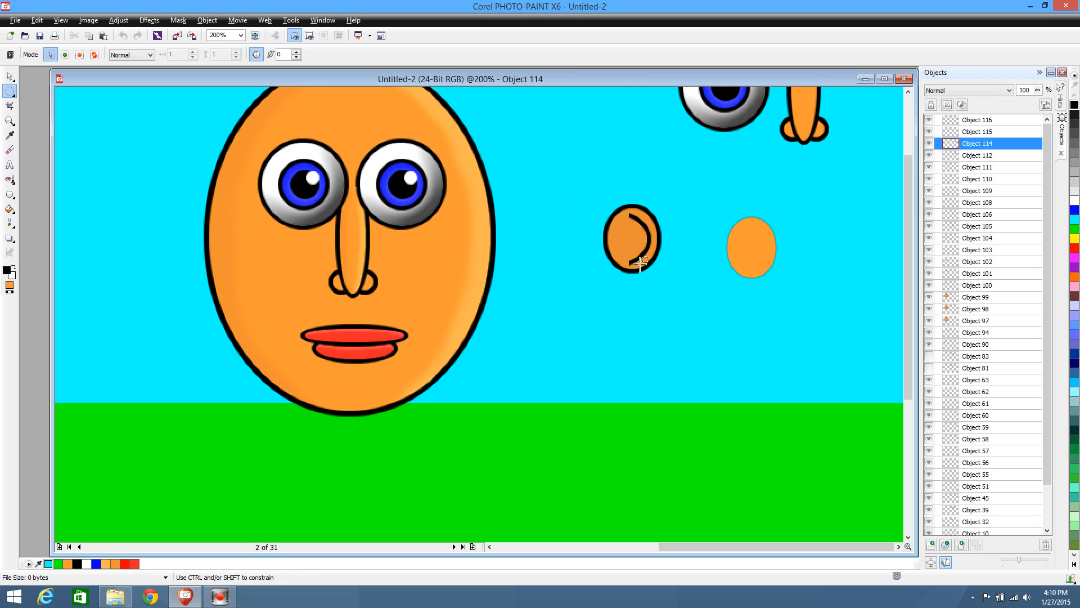
left_click_drag(582, 210, 627, 252)
left_click(593, 269)
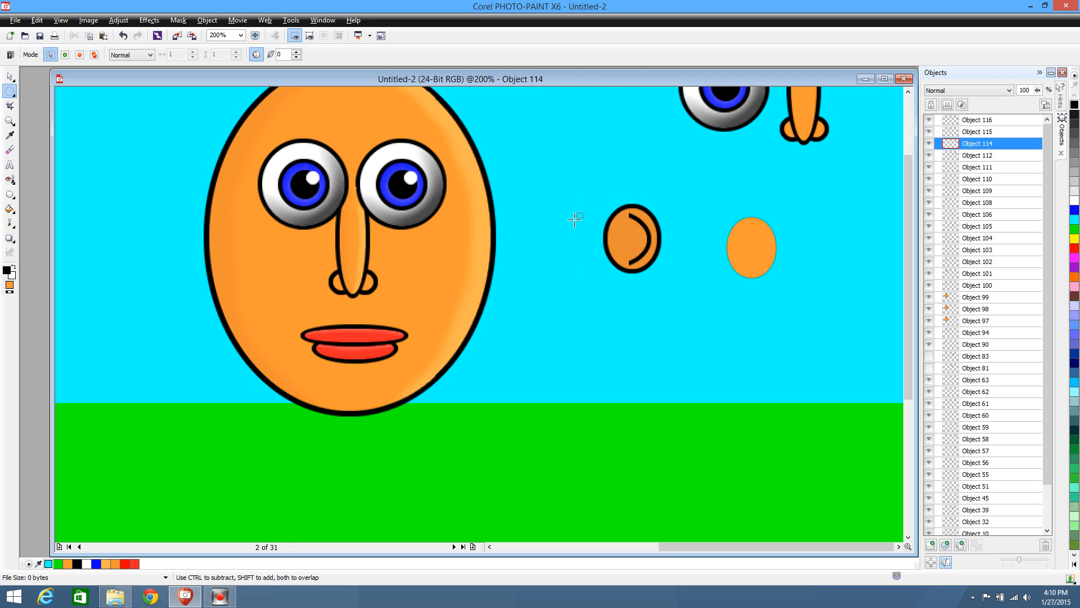
left_click_drag(574, 219, 641, 259)
left_click(651, 302)
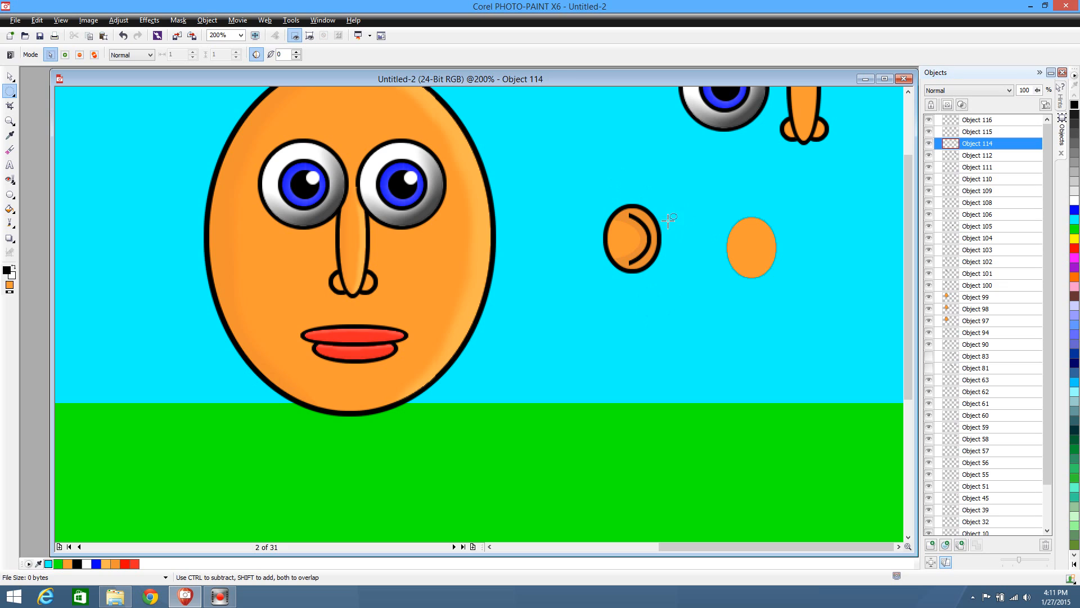
Cut the ear shading inside a larger elliptical mask, paste it as a separate object, and delete the leftover crescent
left_click_drag(546, 193, 655, 278)
left_click_drag(587, 206, 653, 269)
key("ctrl+x")
key("ctrl+v")
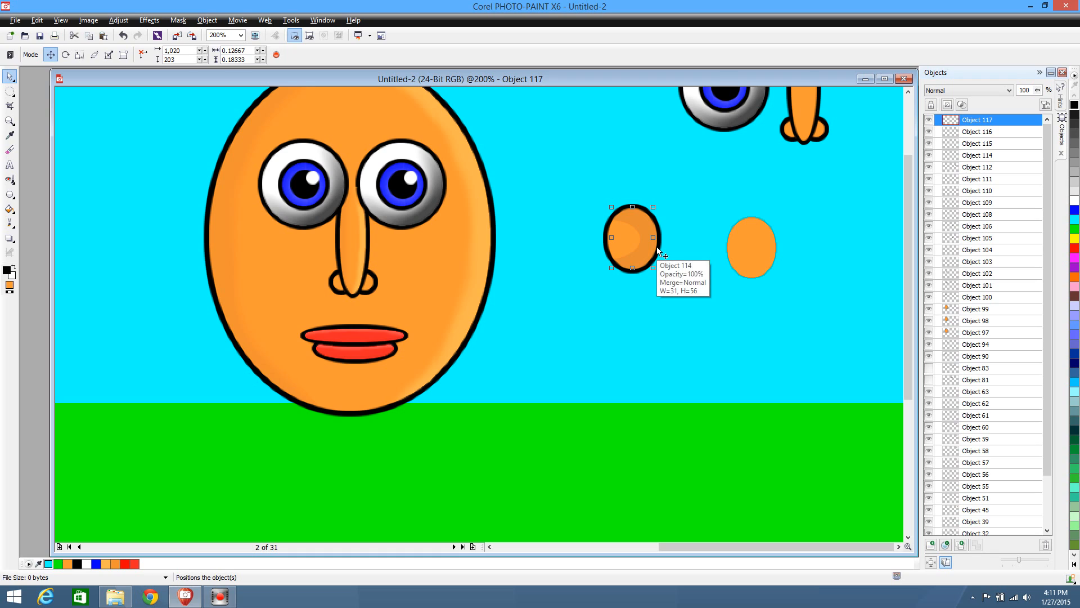
left_click(656, 246)
left_click_drag(664, 252, 697, 283)
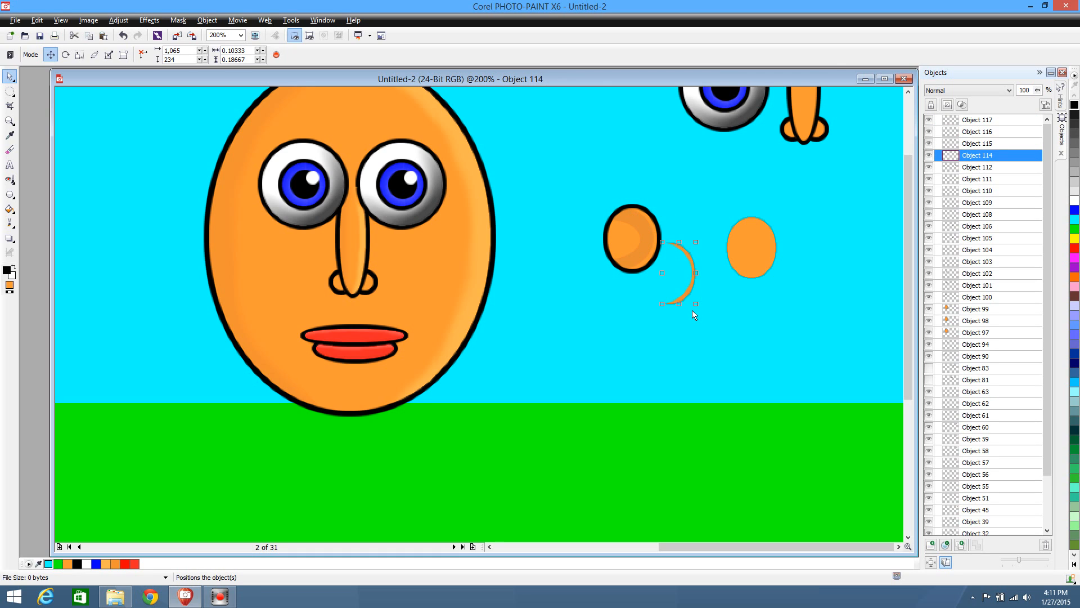
key("Delete")
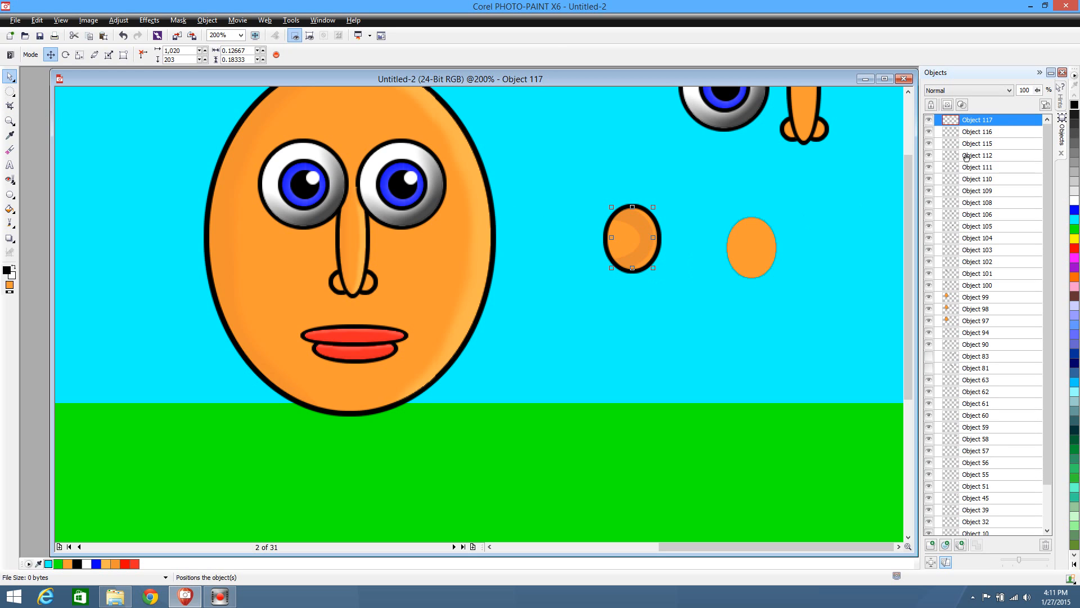
Cut and paste the black inner-ear curve to bring it in front of the shading, and deselect it
left_click(976, 134)
left_click(981, 148)
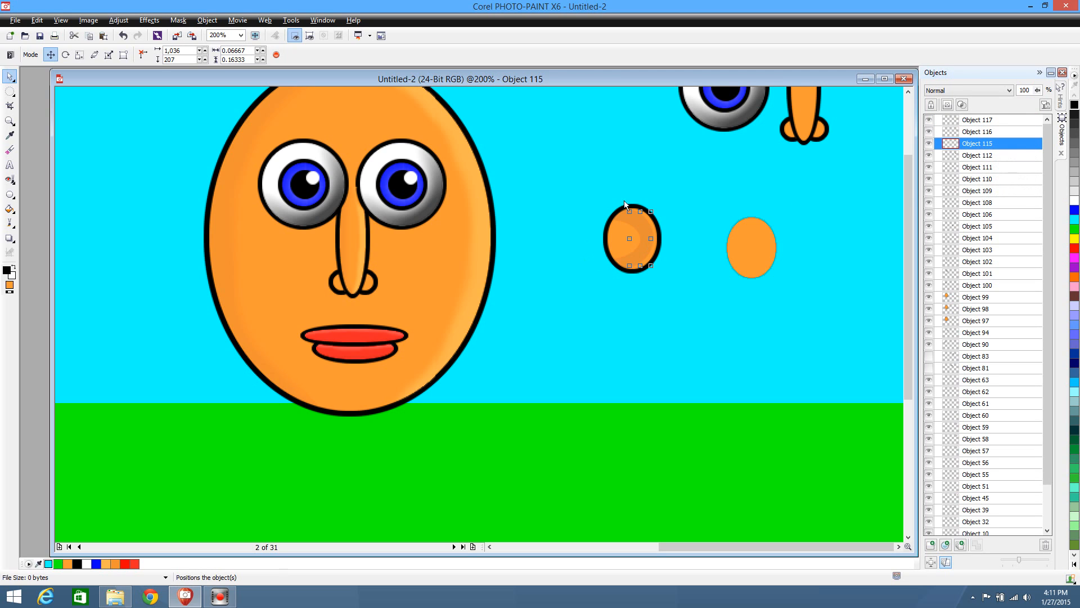
key("ctrl+x")
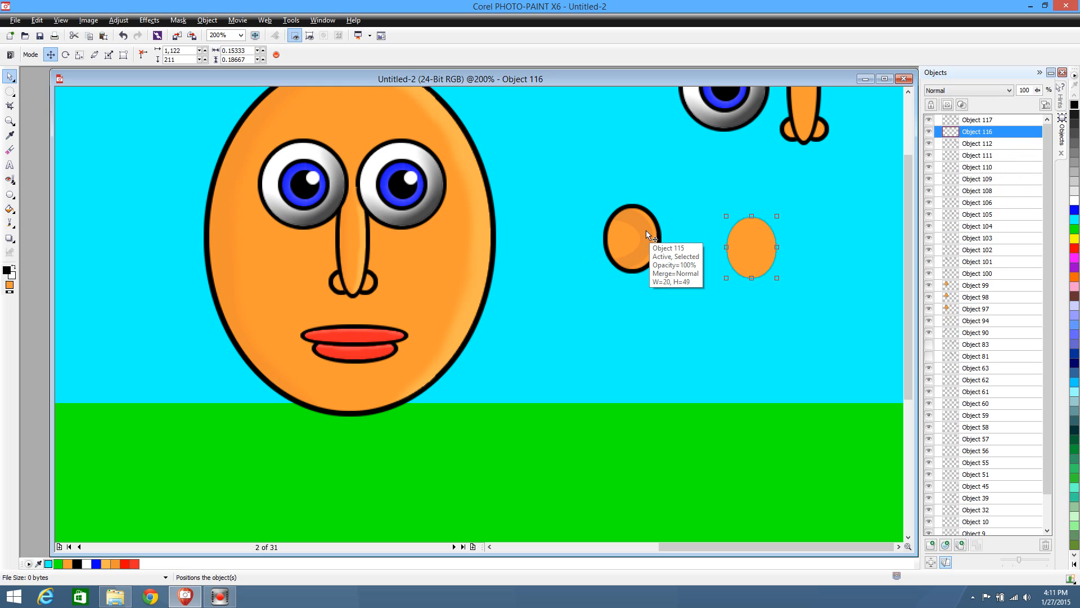
key("ctrl+v")
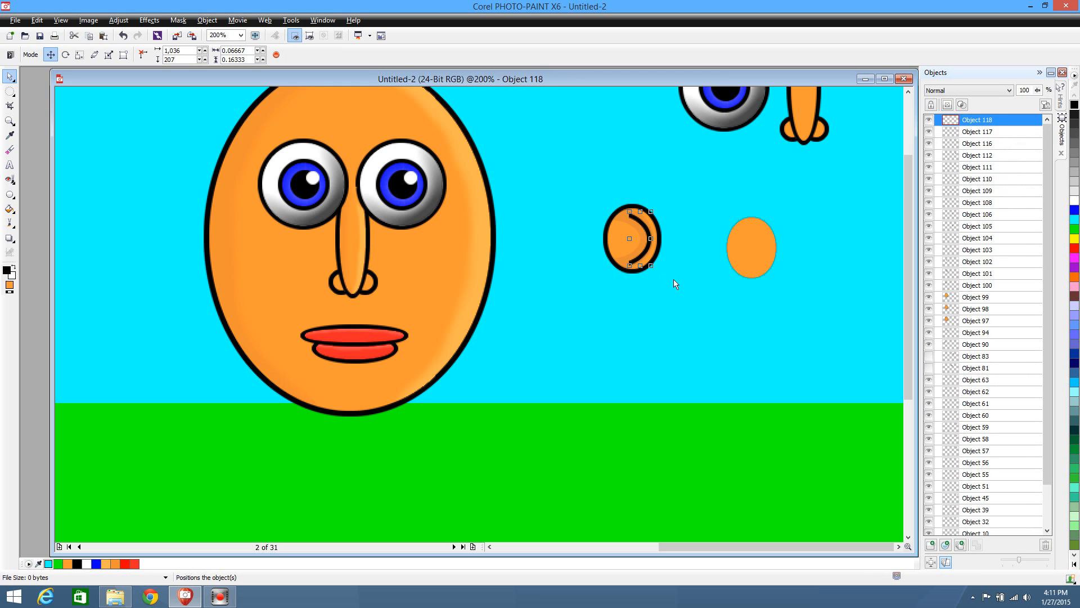
left_click(674, 280)
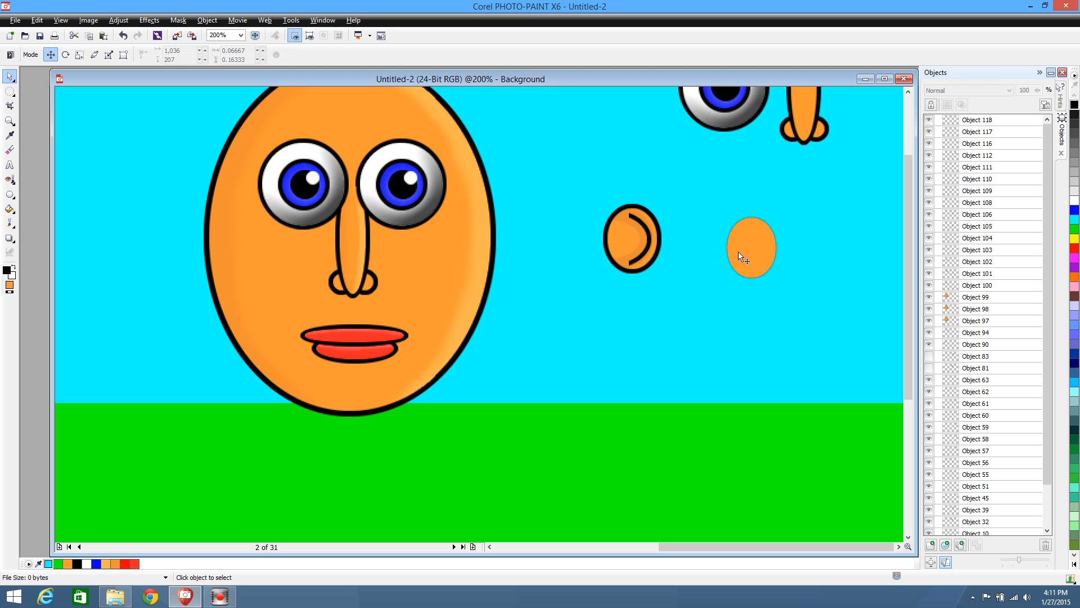
Move the orange fill copy back onto the ear and lighten it with brightness 10, contrast 0 and intensity 0
left_click_drag(755, 245, 636, 236)
left_click(118, 20)
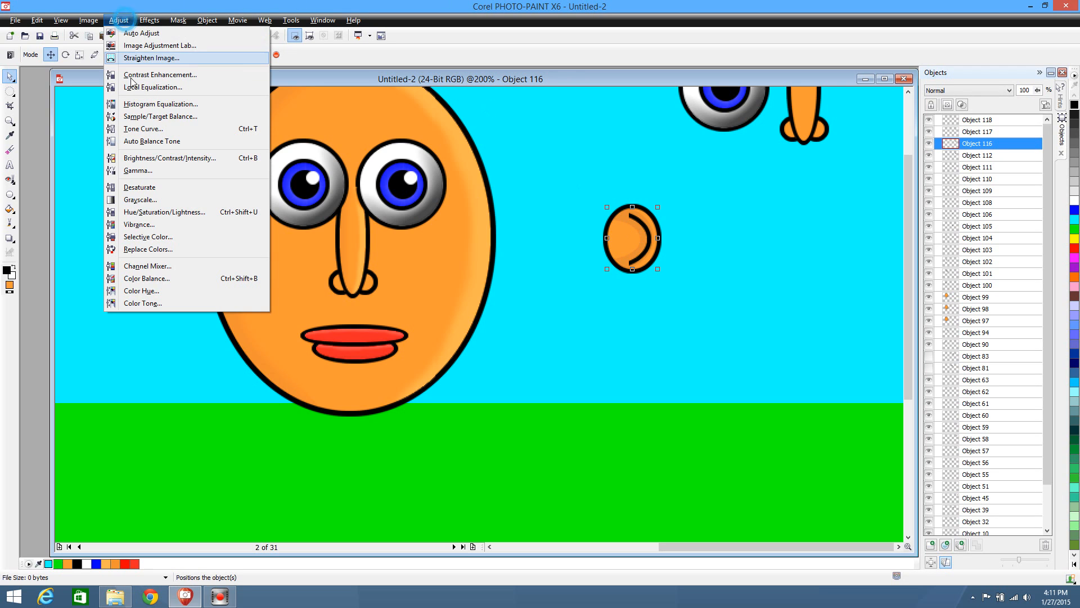
left_click(169, 158)
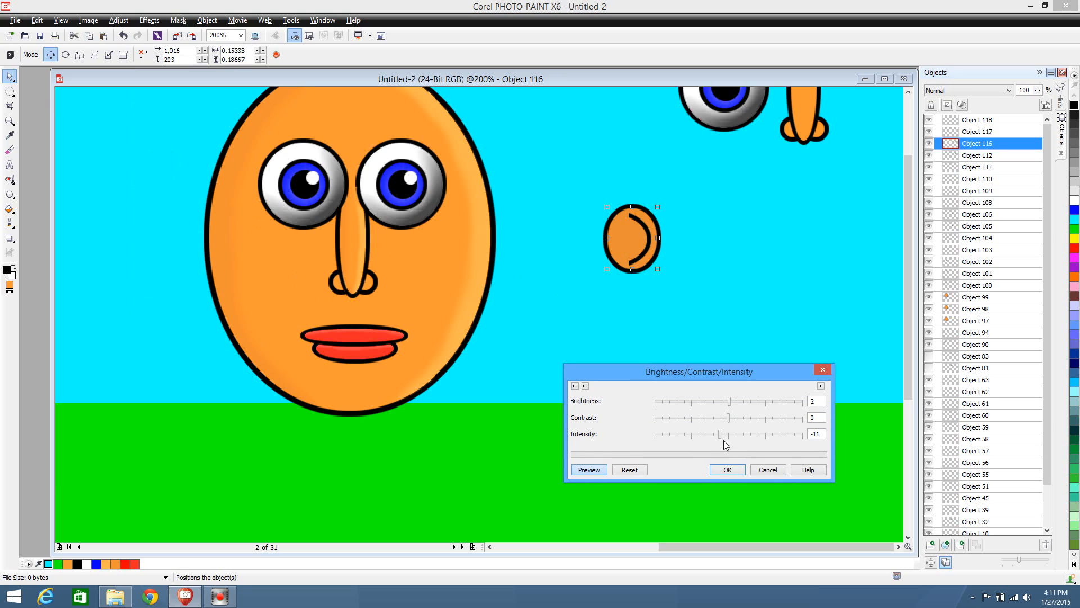
left_click_drag(721, 434, 729, 438)
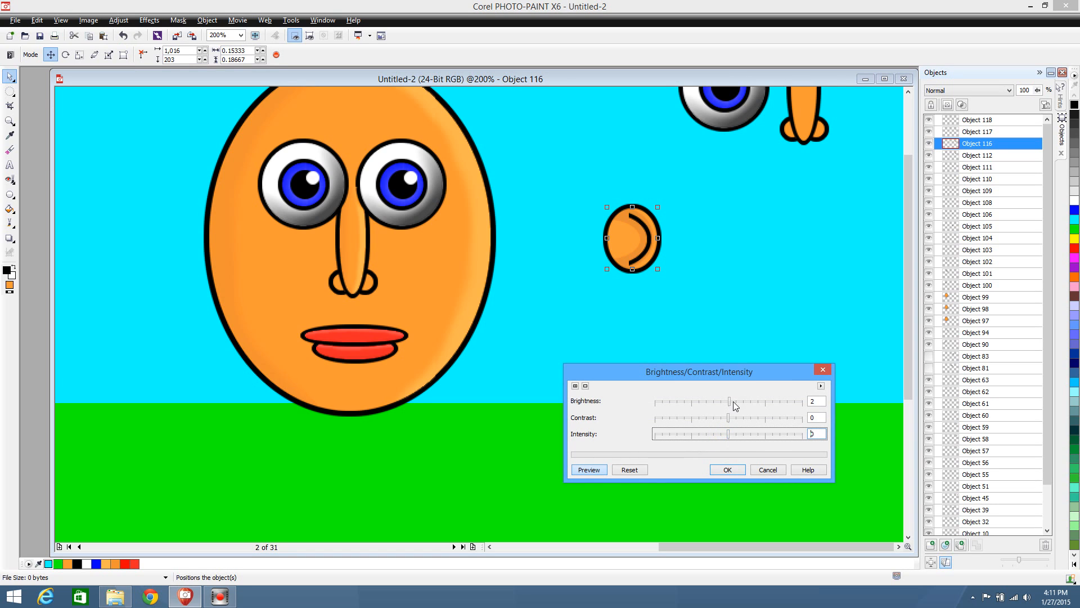
left_click_drag(731, 403, 737, 406)
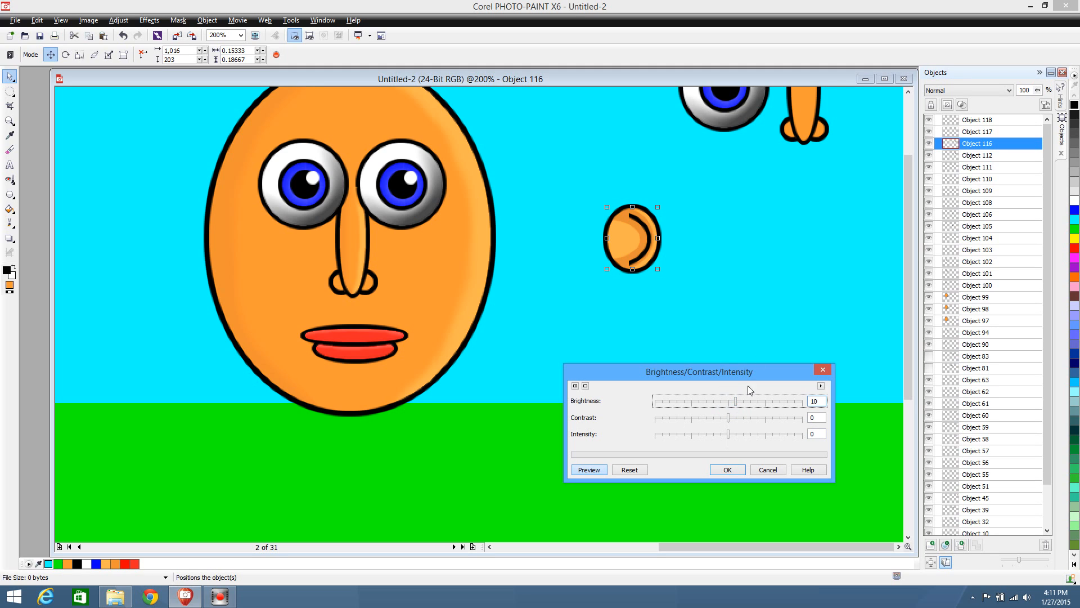
left_click(726, 470)
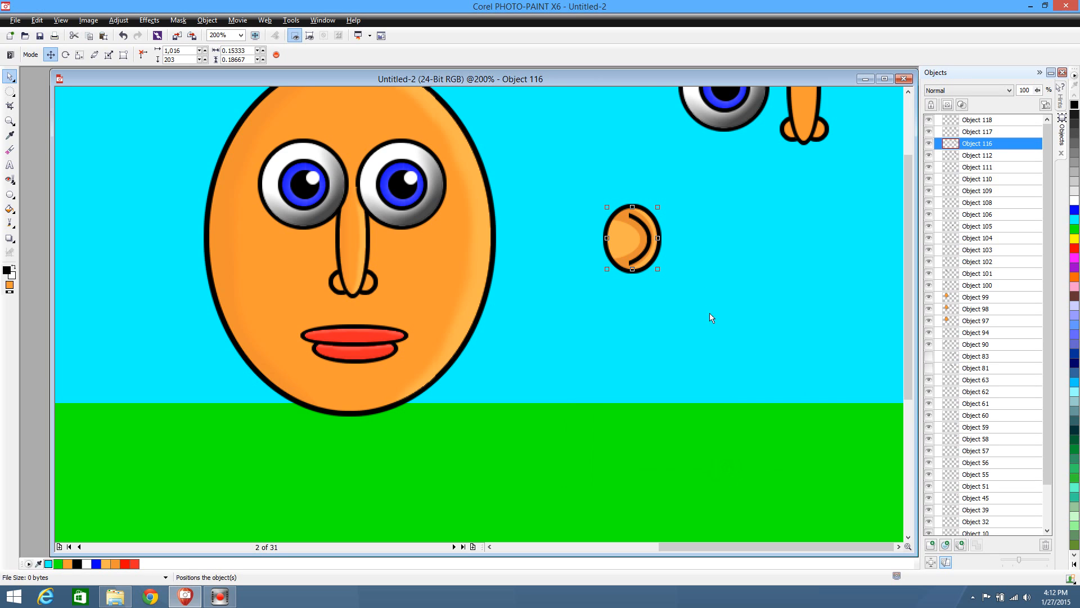
Remove most of the lightened ear fill with an elliptical mask, leaving a highlight along the outer rim, and deselect it
left_click(10, 90)
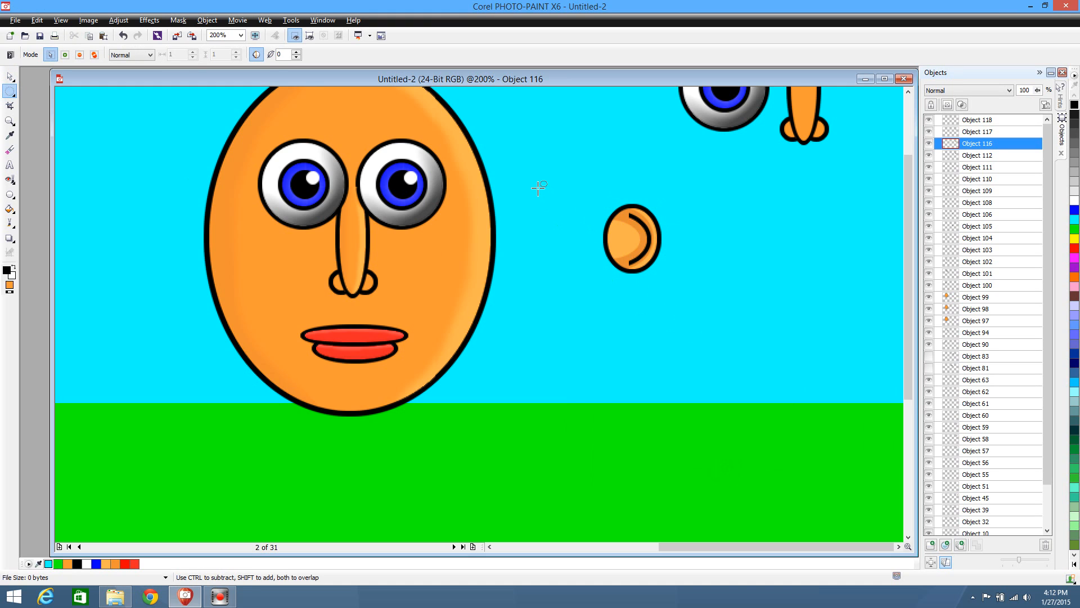
left_click_drag(538, 188, 648, 289)
left_click(665, 305)
left_click_drag(574, 204, 655, 274)
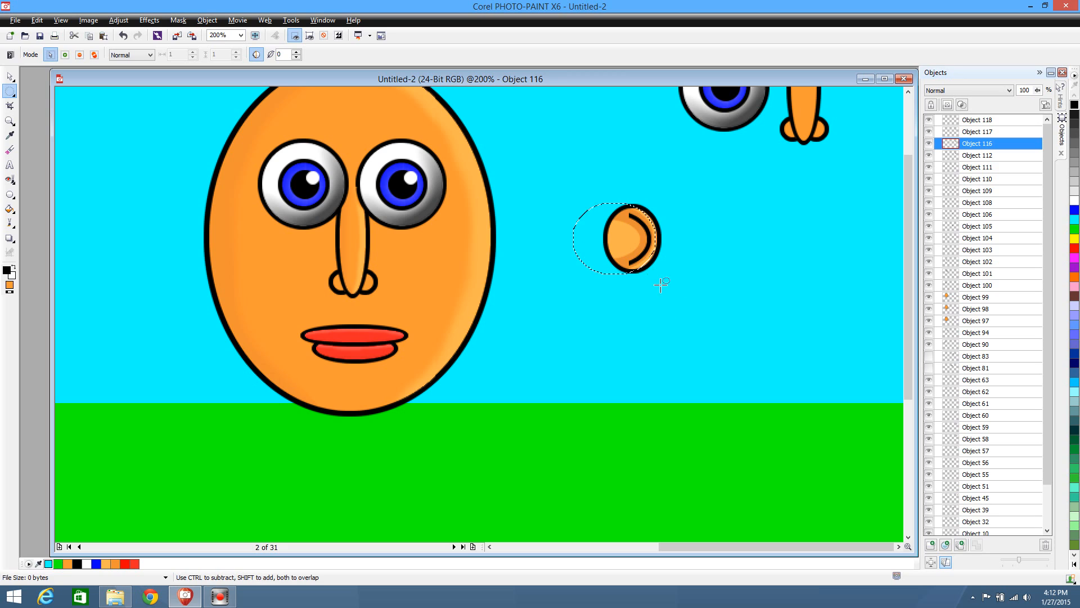
left_click(747, 337)
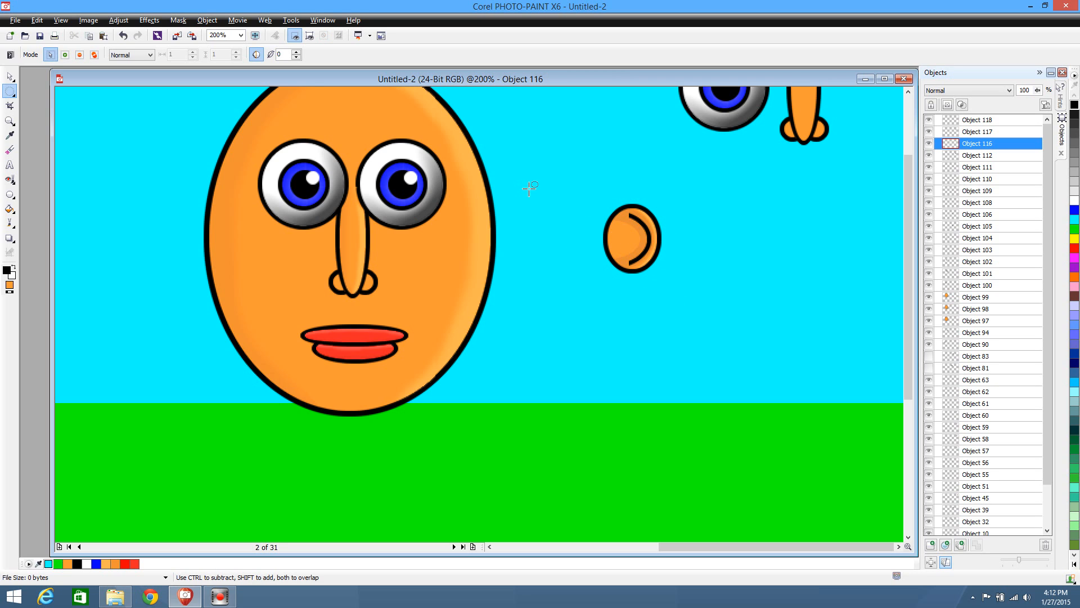
left_click(10, 76)
left_click(791, 364)
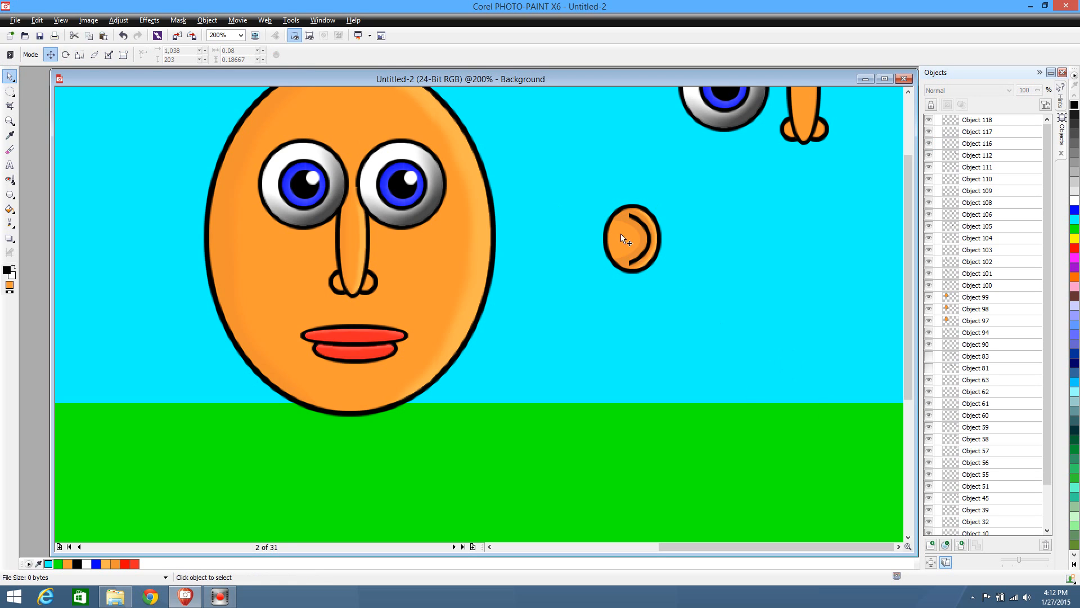
Touch up the ear's dark shading near the upper end of the inner-ear curve with the Eraser at size 10
left_click(621, 218)
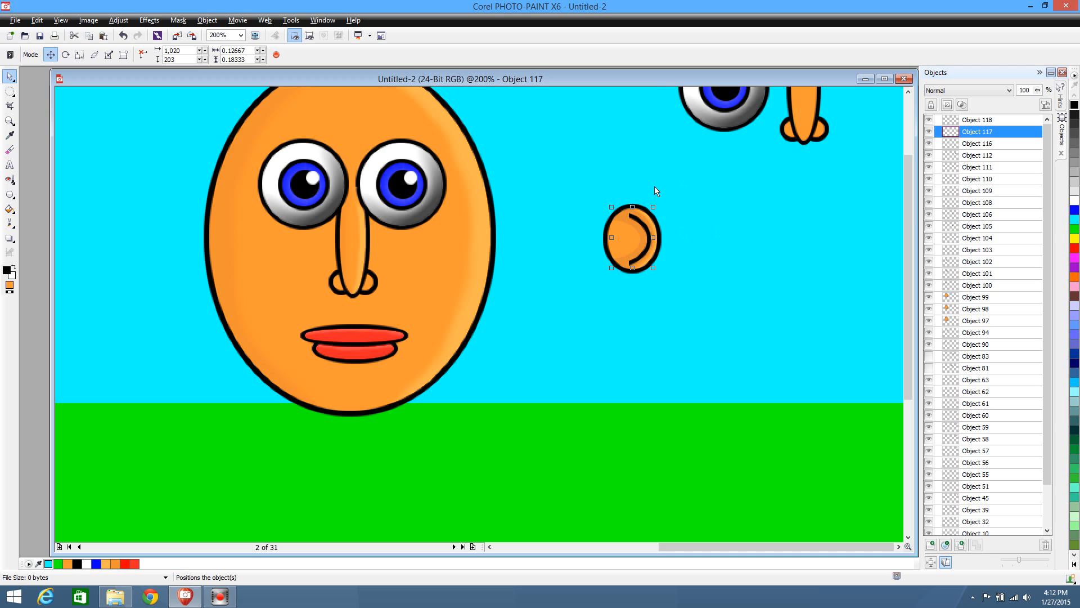
left_click(10, 149)
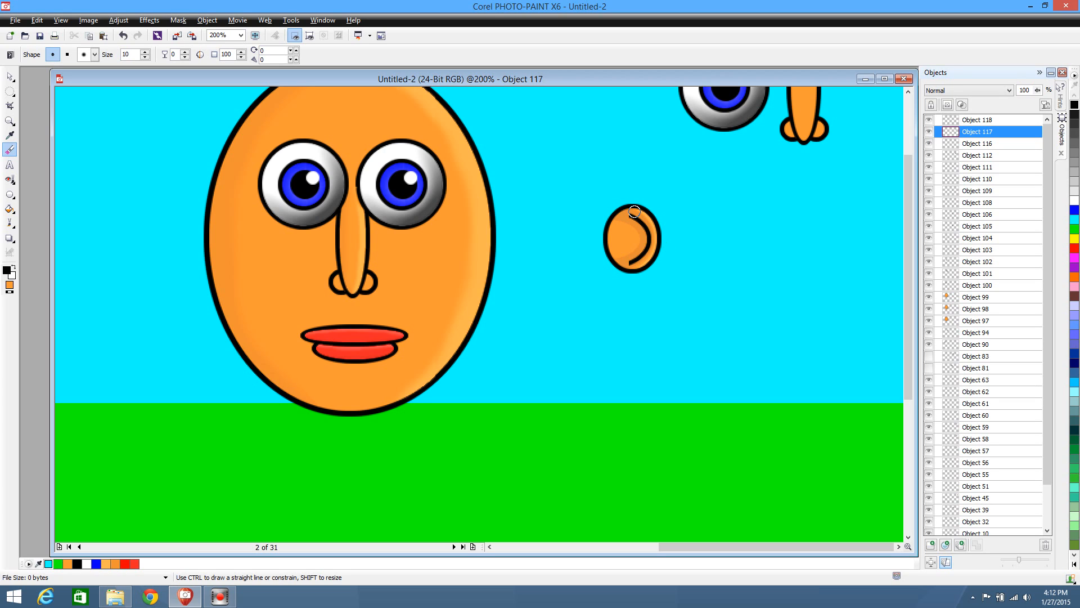
left_click_drag(635, 211, 638, 212)
left_click_drag(641, 218, 632, 217)
left_click(10, 76)
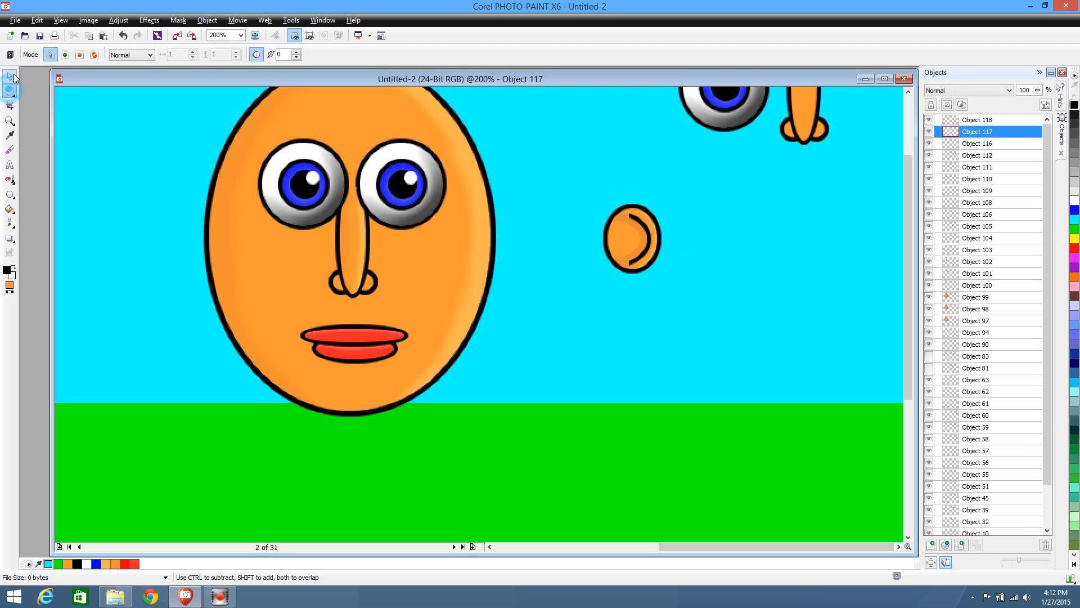
Copy all the ear's parts and paste them into a new 1,280 x 720 px image
left_click_drag(576, 170, 716, 352)
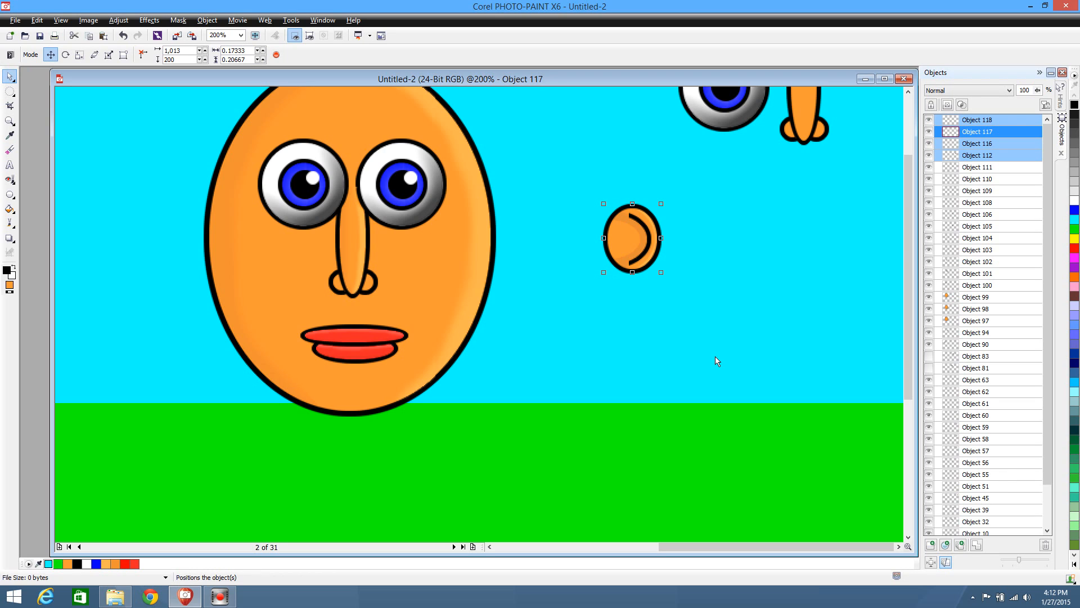
left_click(16, 19)
left_click(31, 32)
left_click(544, 415)
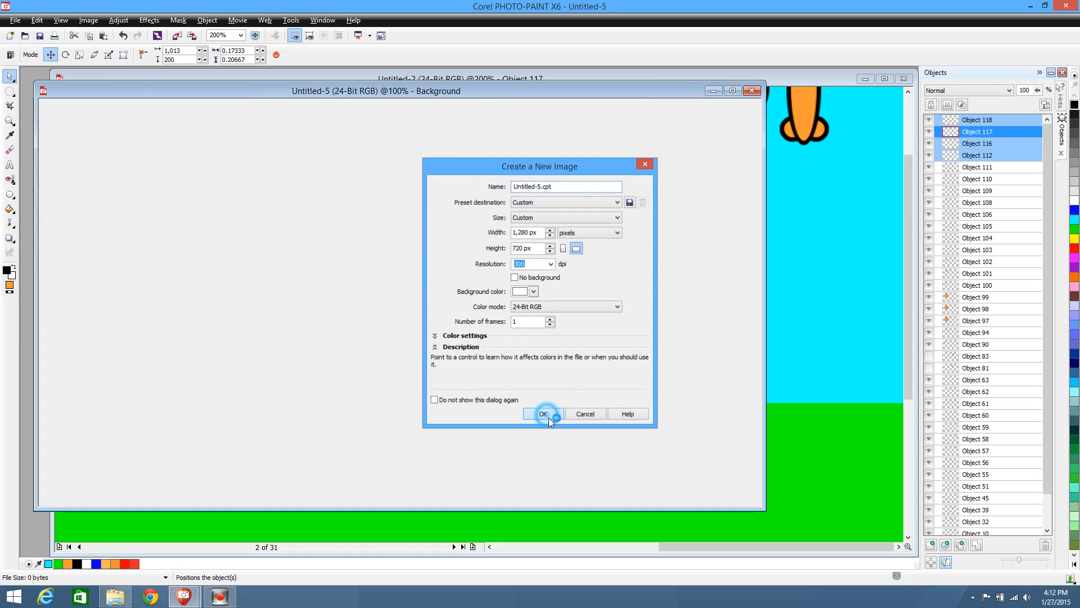
key("ctrl+v")
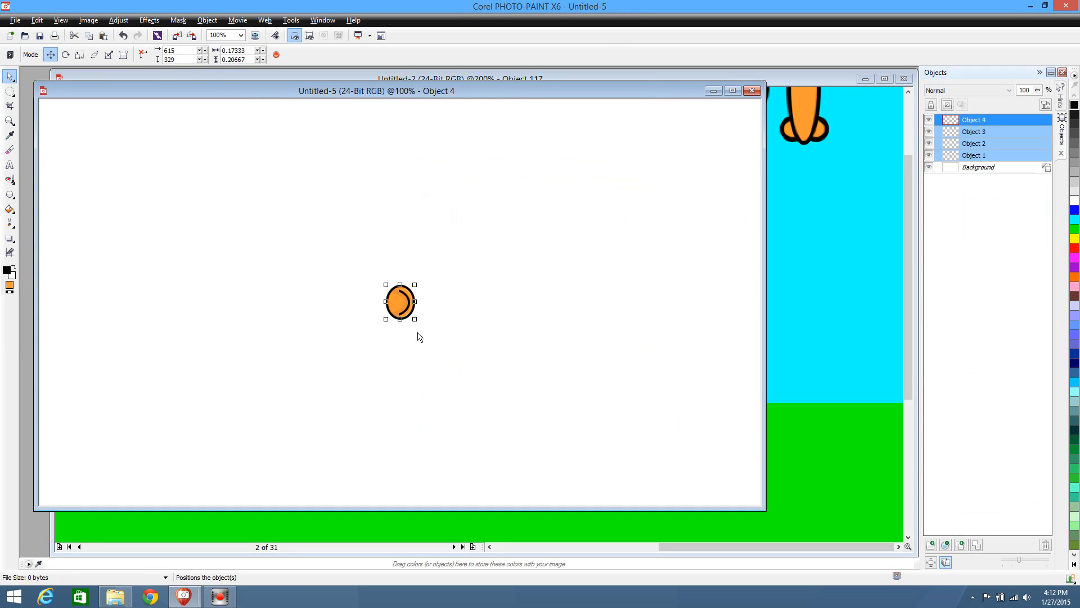
Flip the pasted ear horizontally, cut it from the temporary image, and close that image without saving
left_click(89, 21)
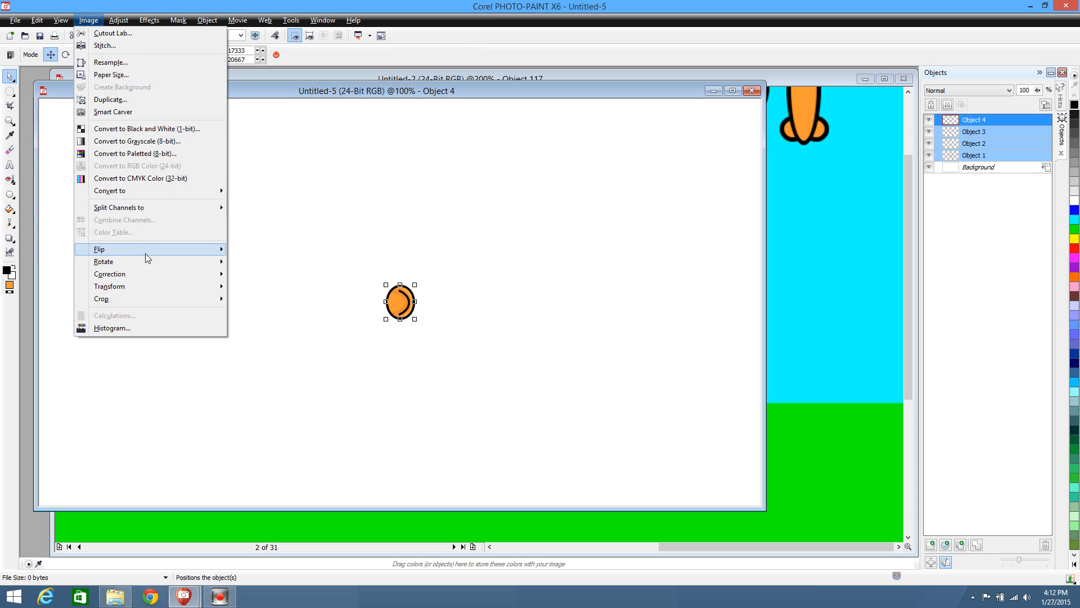
mouse_move(153, 249)
left_click(287, 249)
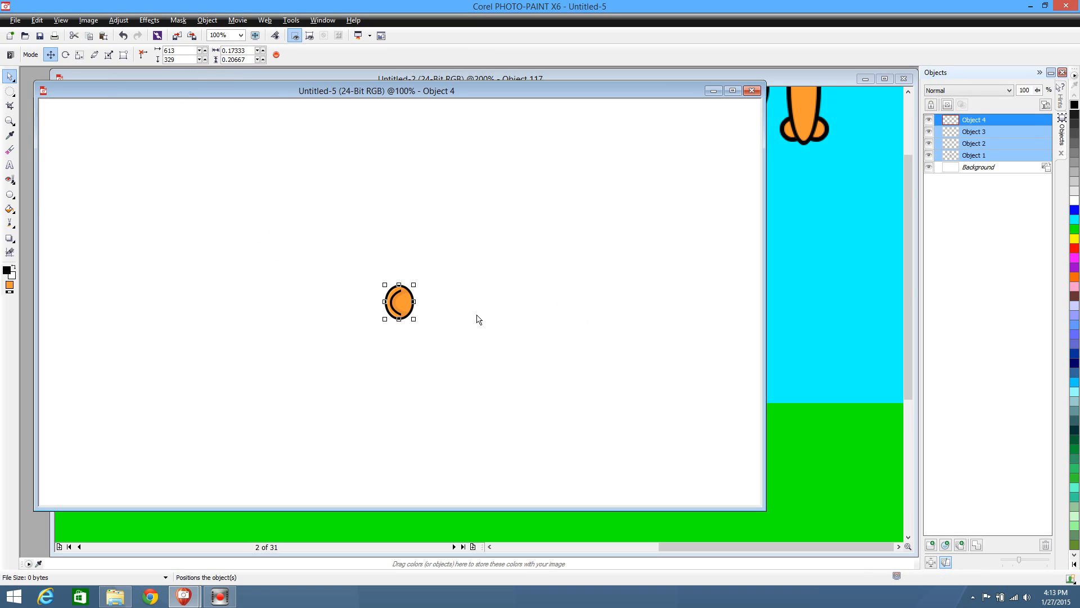
key("Delete")
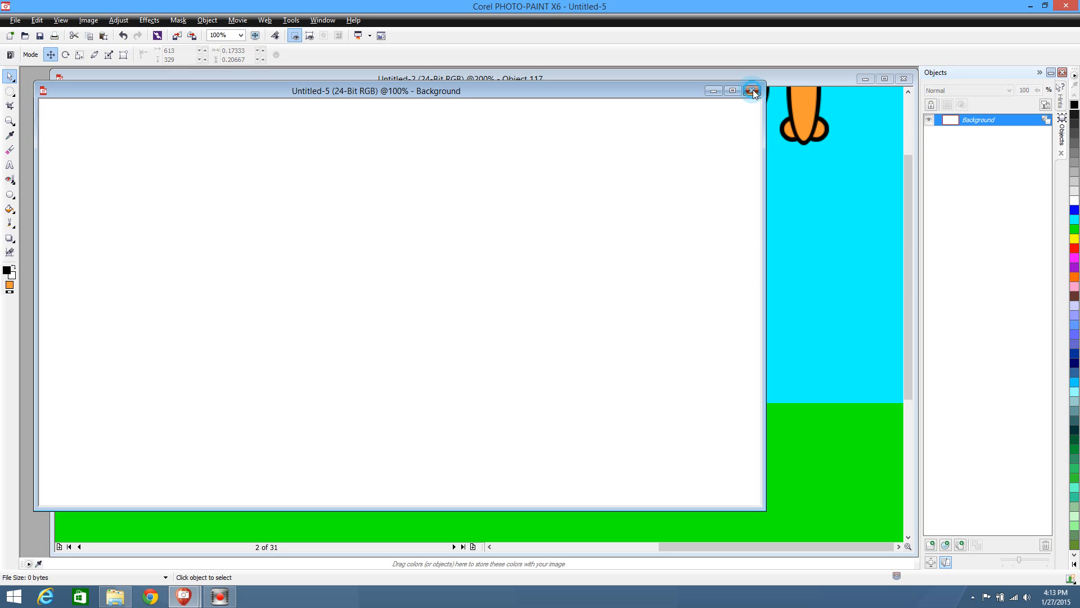
left_click(753, 91)
left_click(556, 322)
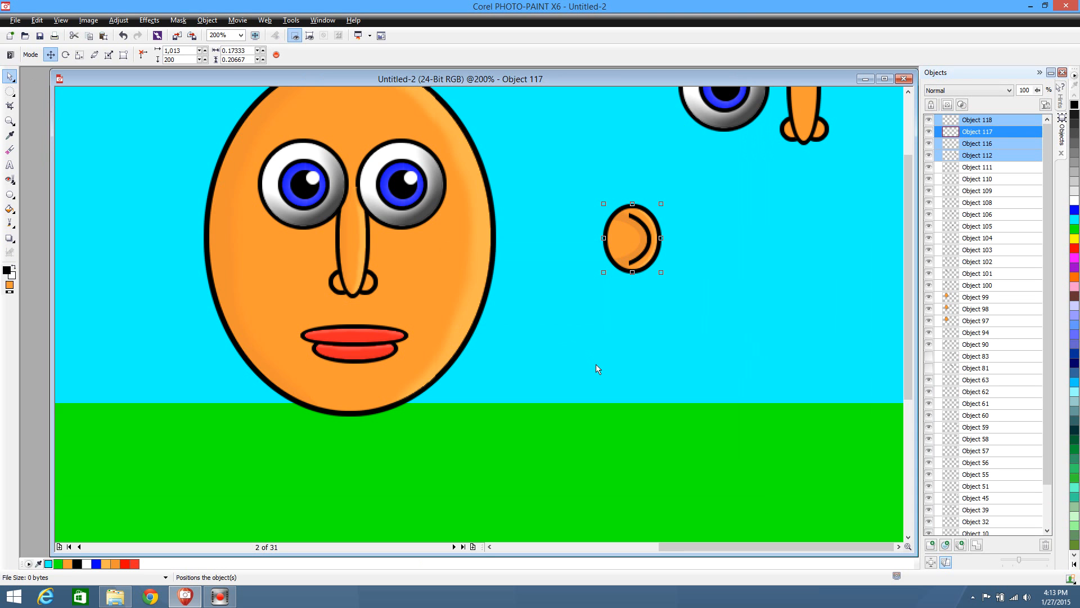
Paste the mirrored ear into the movie beside the original at about 943, 199, and combine its parts into one object
key("ctrl+v")
left_click_drag(492, 318, 563, 245)
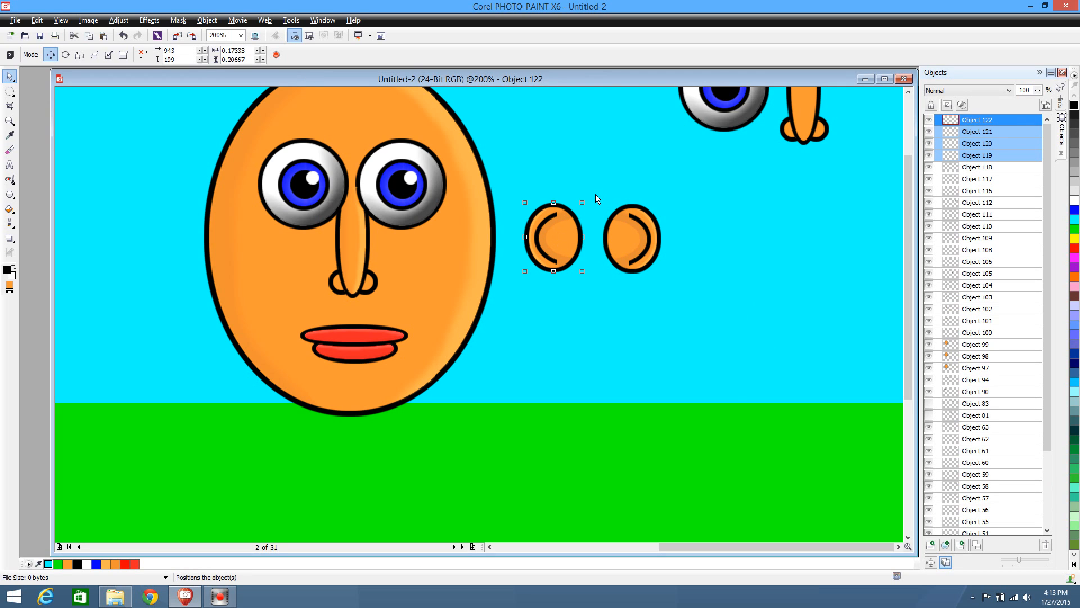
left_click(976, 545)
Combine the original ear's parts into one object and place the mirrored ear on top of it at 1,013, 200
left_click_drag(594, 167, 678, 315)
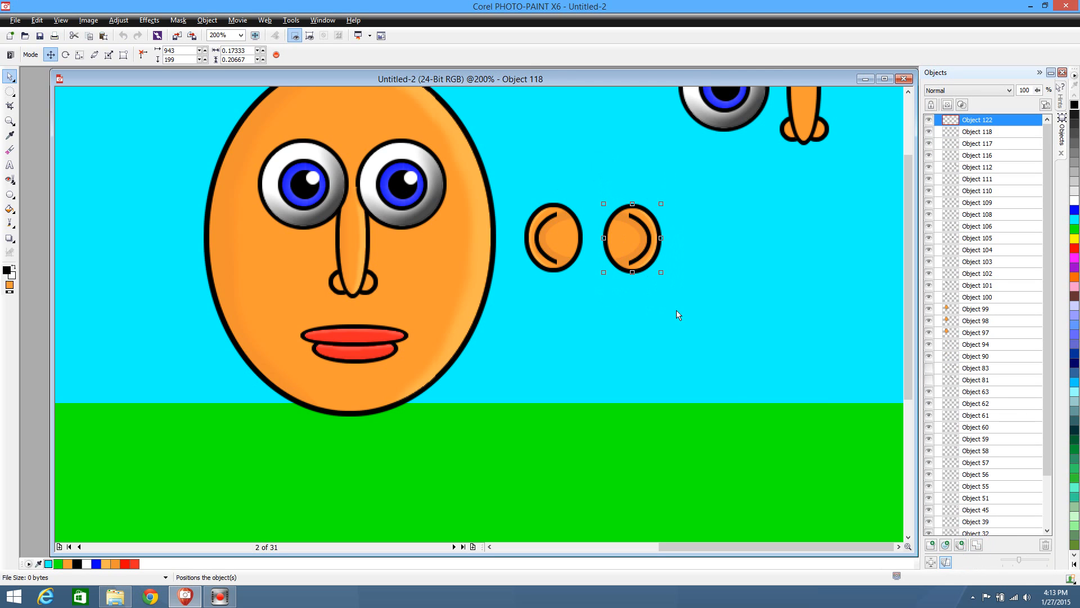
left_click(976, 545)
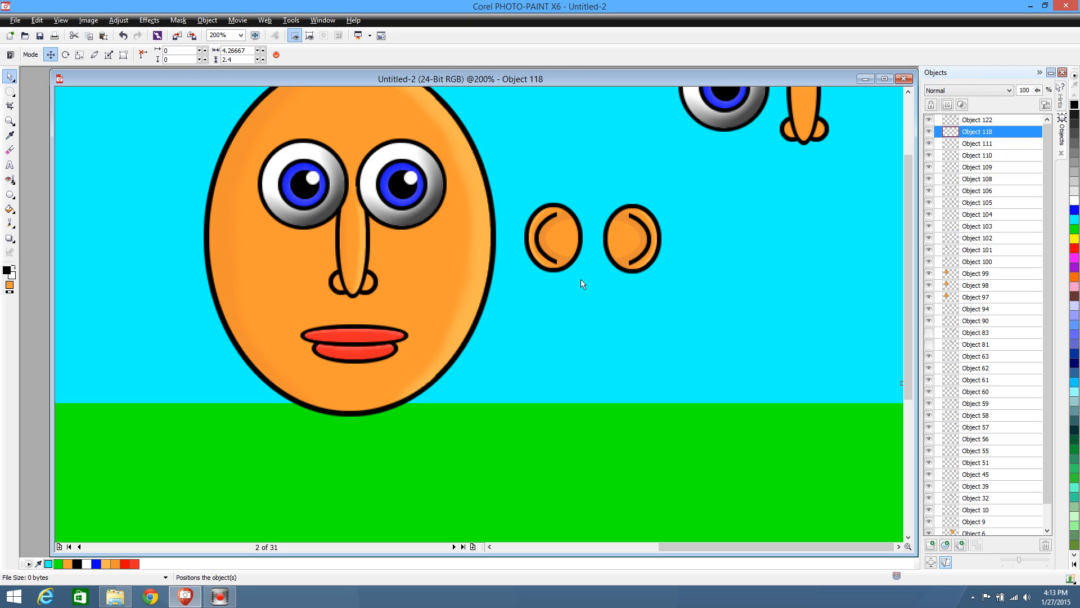
left_click_drag(555, 242, 626, 246)
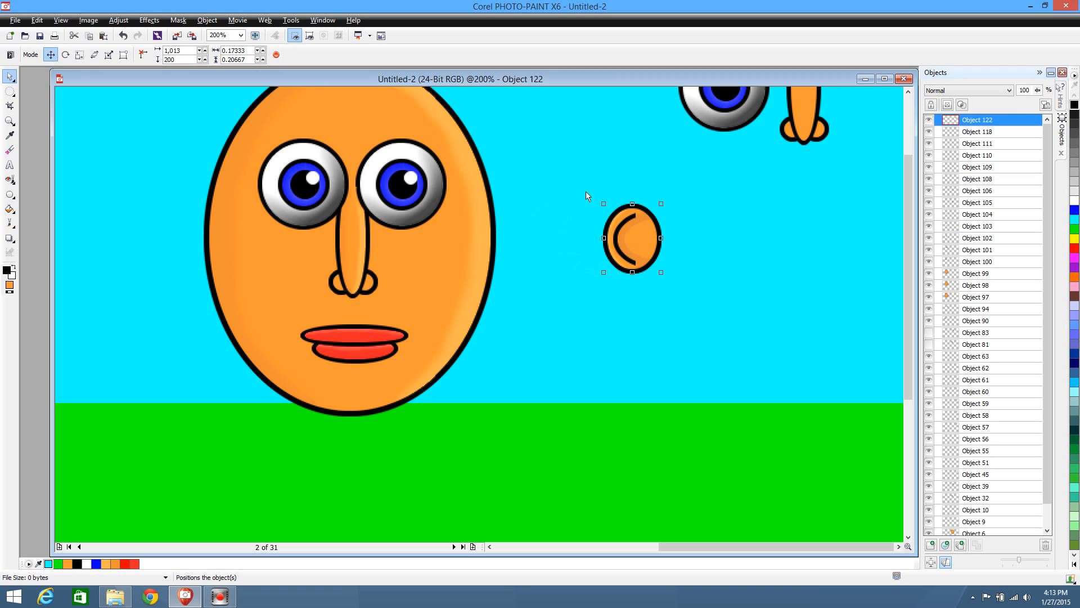
Move both stacked ears to the other side of the large face, and cut and paste the whole face to bring it in front
left_click_drag(579, 185, 701, 294)
left_click_drag(643, 249, 149, 218)
left_click_drag(910, 273, 907, 230)
left_click_drag(179, 105, 526, 498)
key("ctrl+x")
key("ctrl+v")
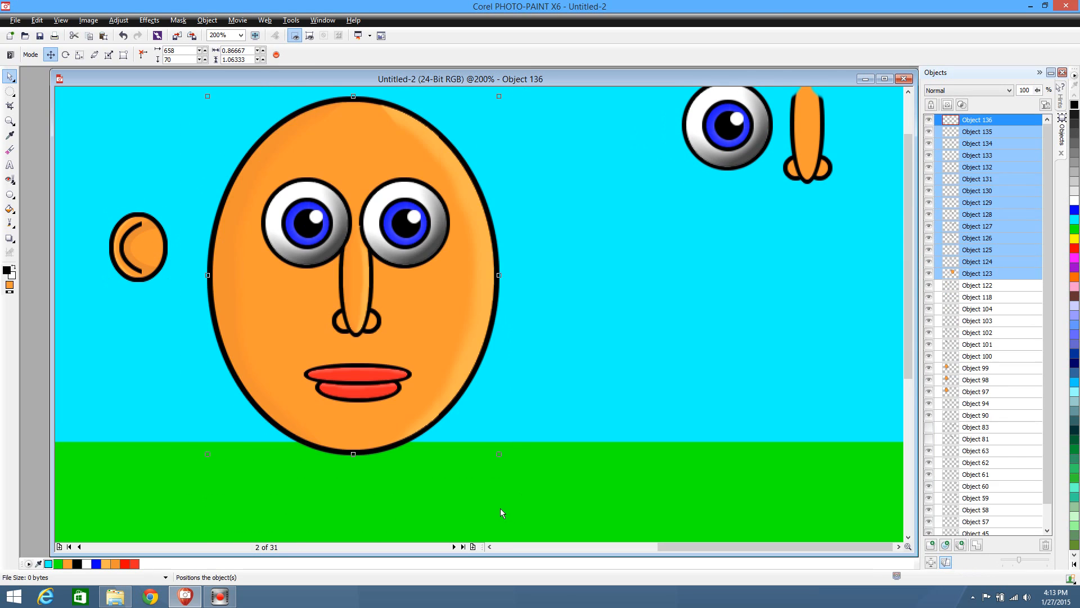
Tuck both stacked ears together partly behind the left edge of the face at 634, 178
left_click_drag(131, 265, 161, 266)
key("ctrl+z")
left_click_drag(71, 175, 187, 333)
left_click_drag(136, 264, 205, 270)
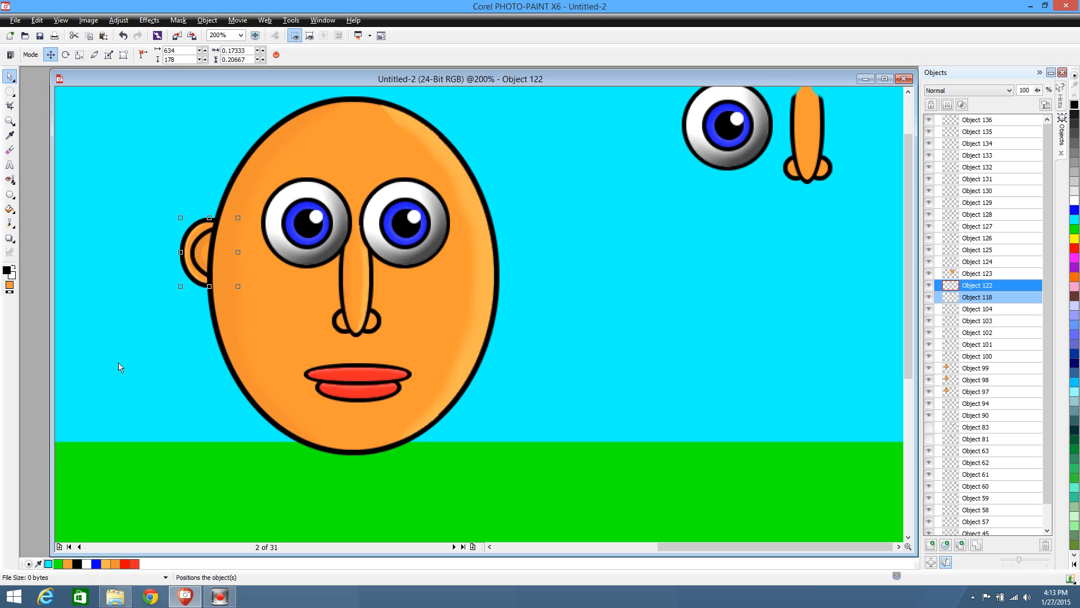
Shift the original ear horizontally to the right edge of the face at 889, 178 and deselect it
left_click(992, 299)
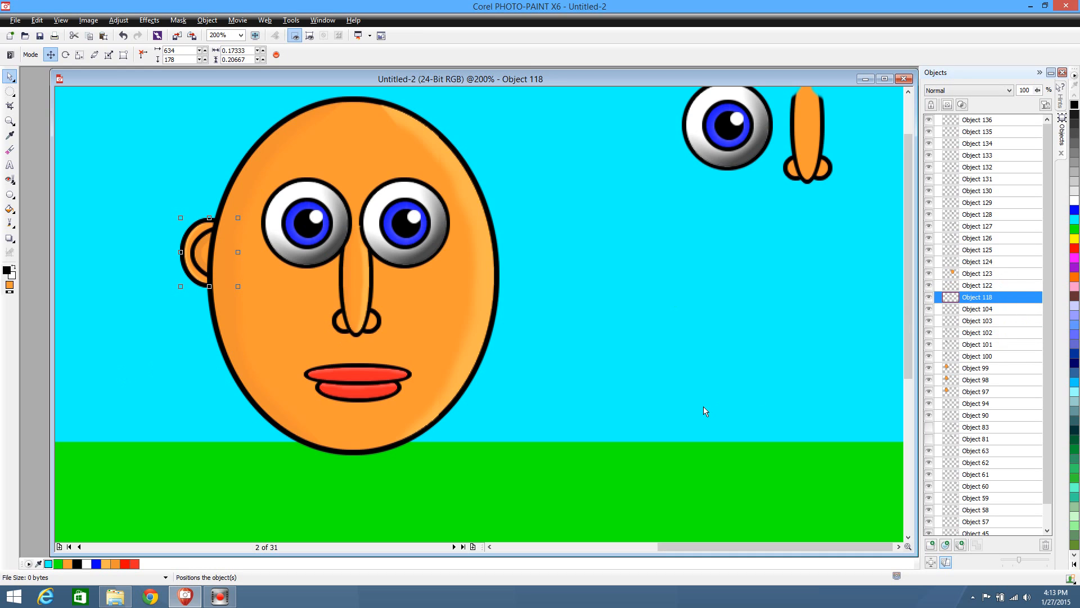
key("Right")
key("Right")
key("Right")
key("Right")
key("Right")
key("Right")
key("Right")
key("Right")
key("Right")
key("Right")
key("Right")
key("Right")
key("Right")
key("Right")
key("Right")
key("Right")
key("Right")
key("Right")
key("Right")
key("Right")
key("Right")
key("Right")
key("Right")
key("Right")
key("Right")
key("Right")
key("Right")
key("Right")
key("Right")
key("Right")
key("Right")
key("Right")
key("Right")
key("Right")
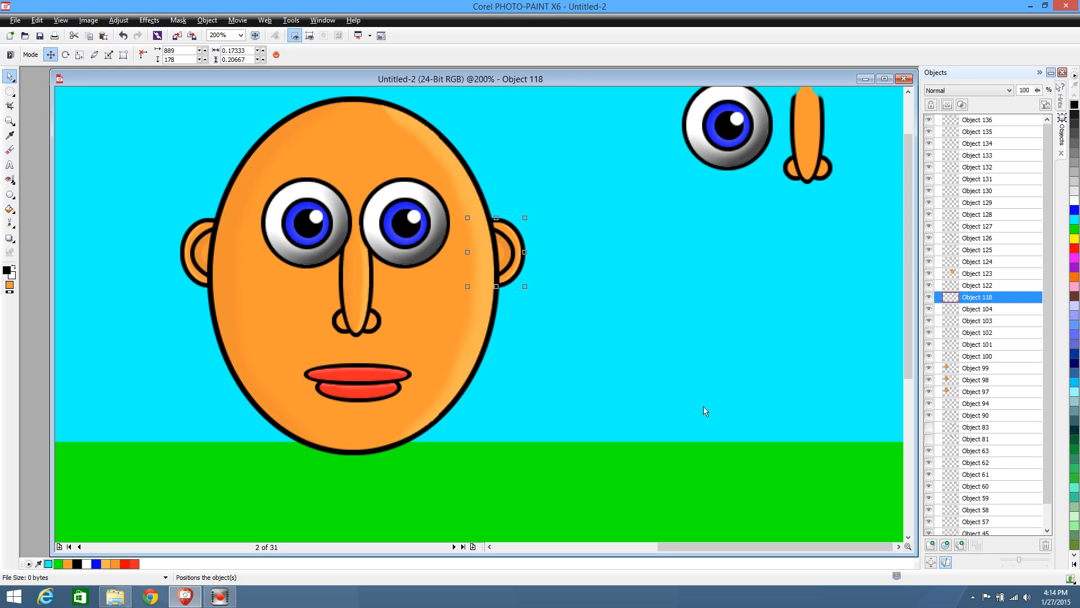
key("Right")
key("Right")
key("Right")
key("Right")
key("Right")
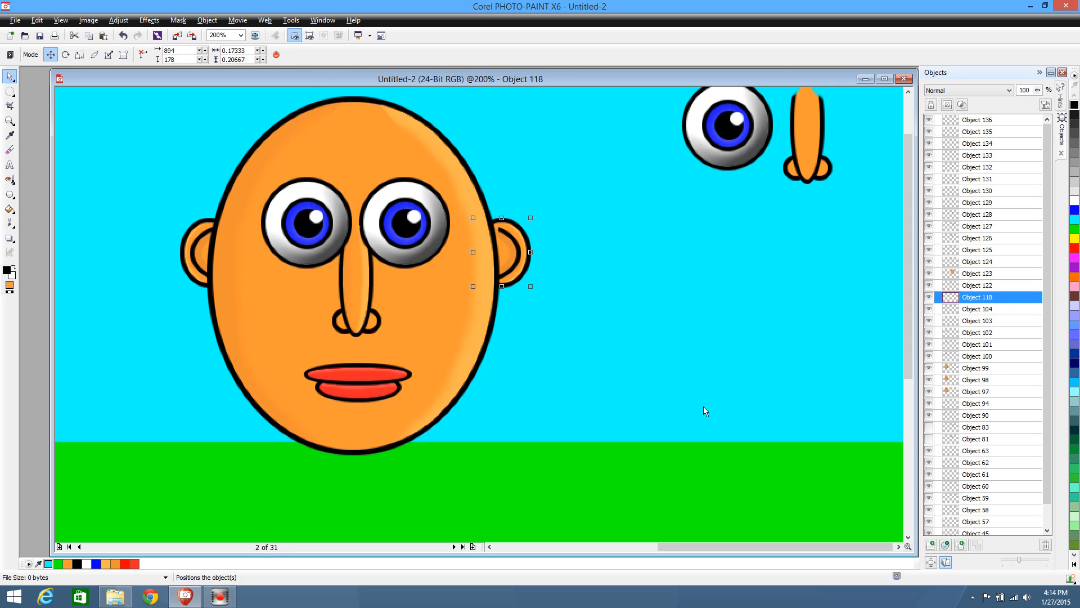
key("Left")
key("Left")
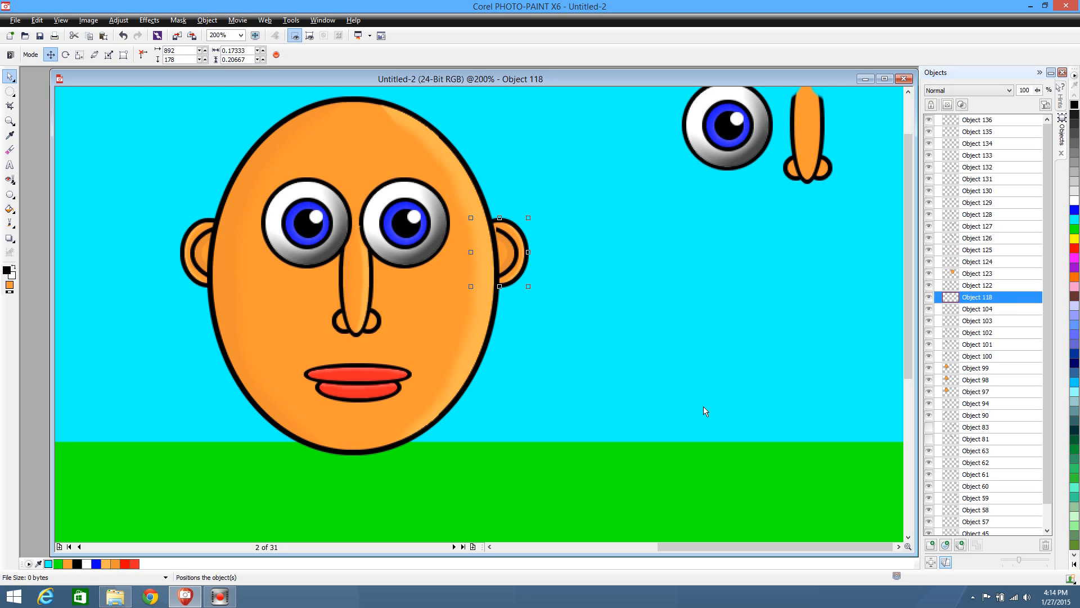
key("Left")
key("Left")
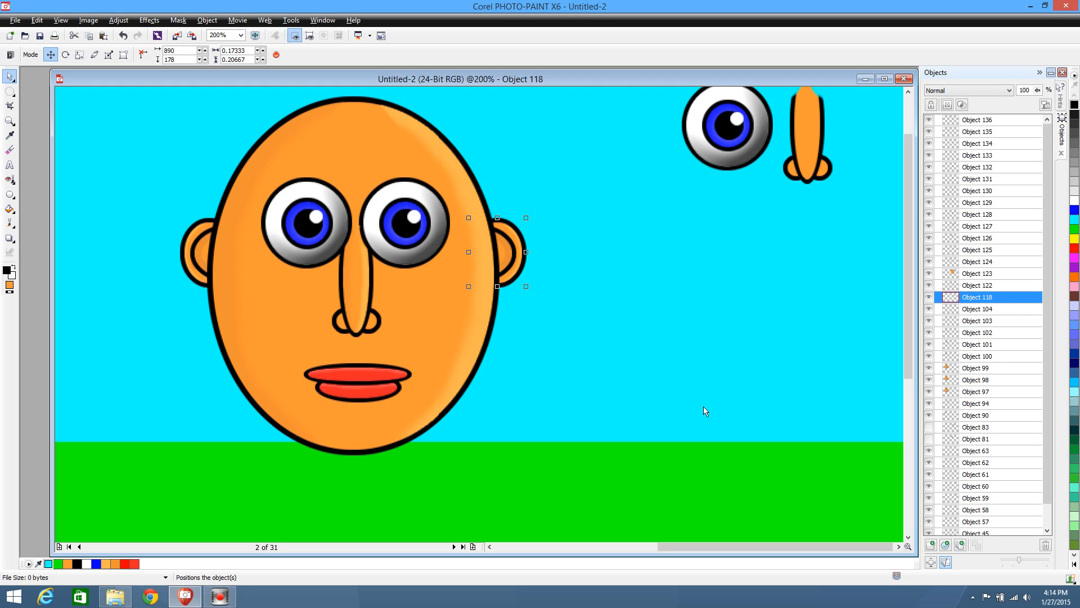
key("Left")
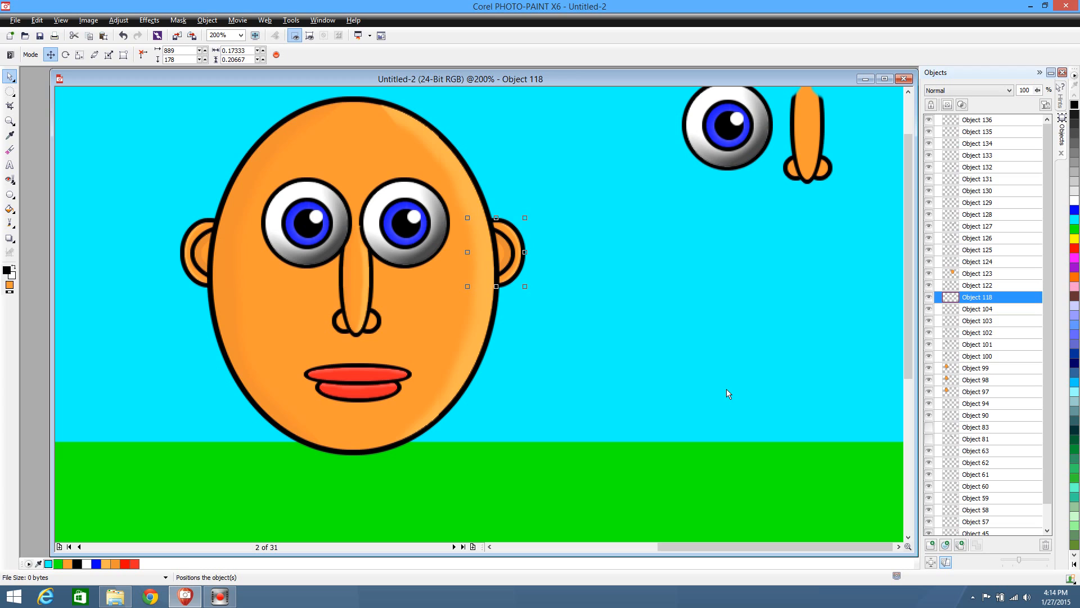
left_click(579, 347)
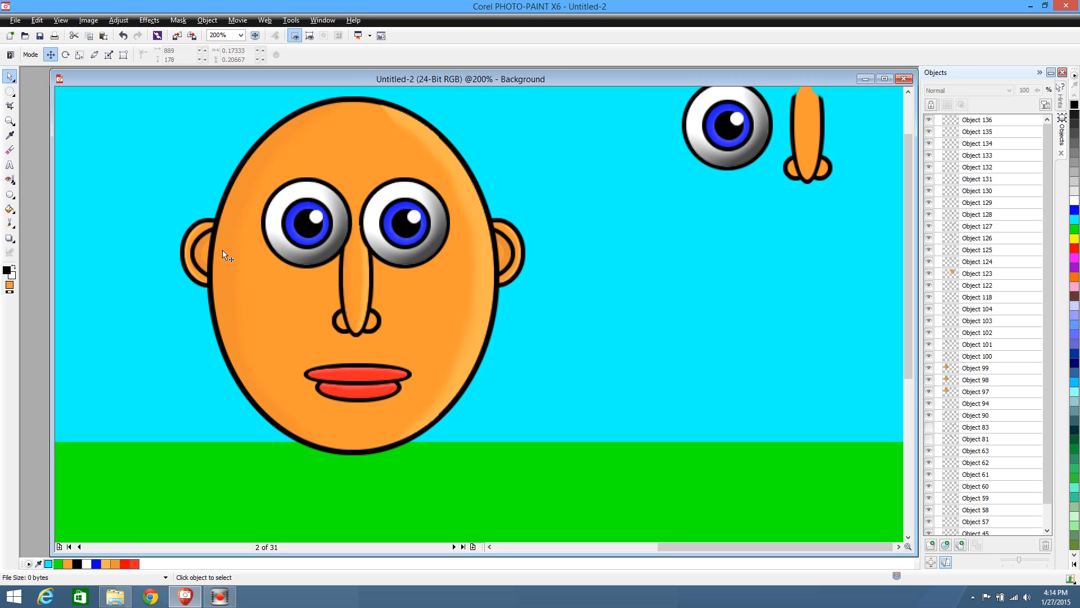
Draw a black-filled ellipse about 1.05 by 1.10 over the left character's head and stack it behind the head as hair
left_click_drag(711, 544, 651, 542)
scroll(721, 412, "down", 1)
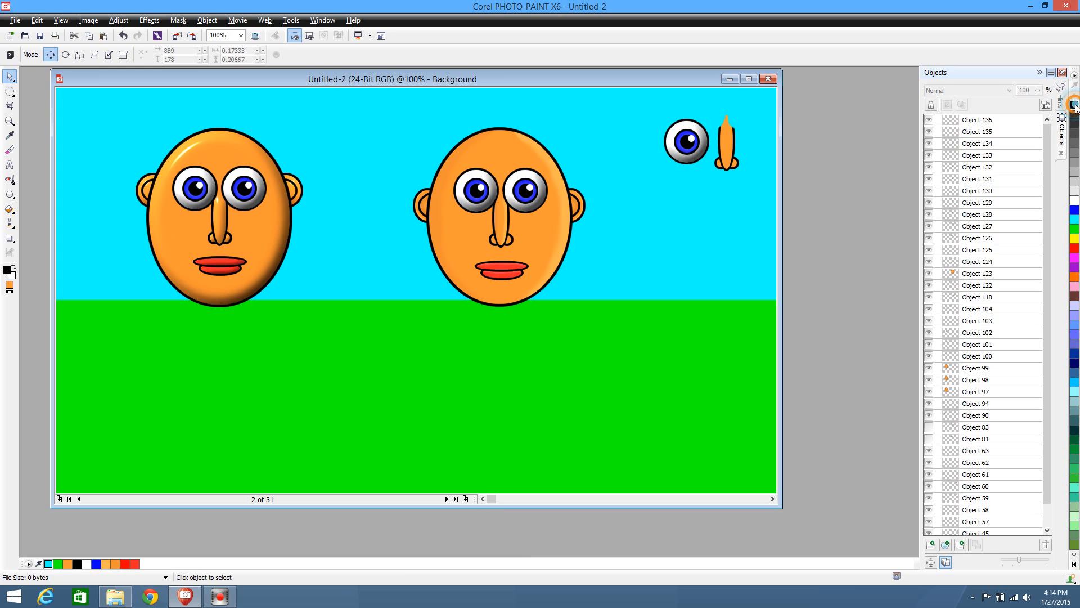
right_click(1075, 105)
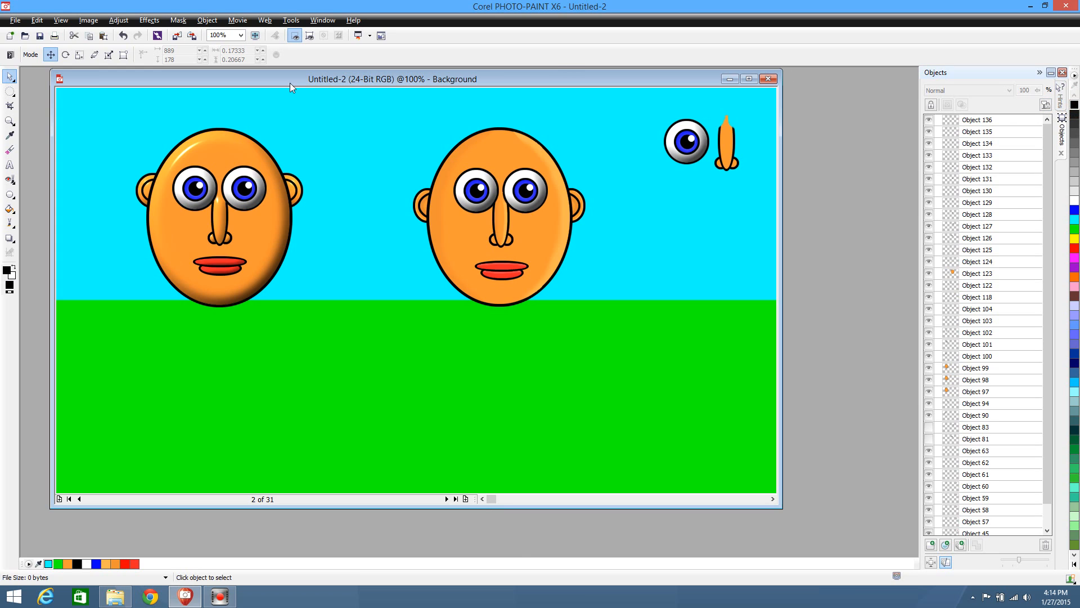
left_click(9, 194)
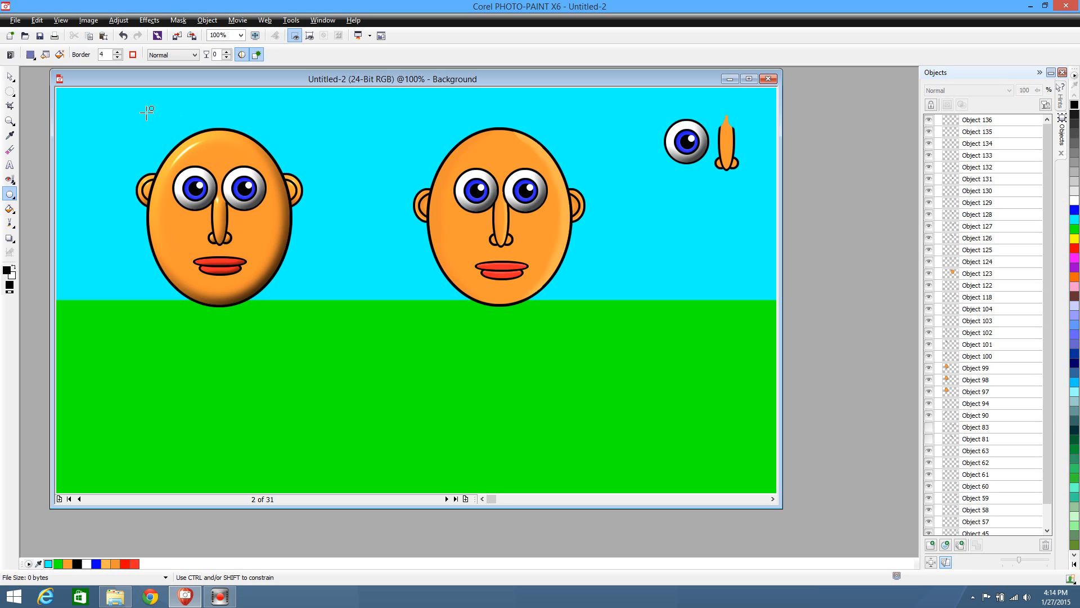
left_click_drag(148, 113, 324, 298)
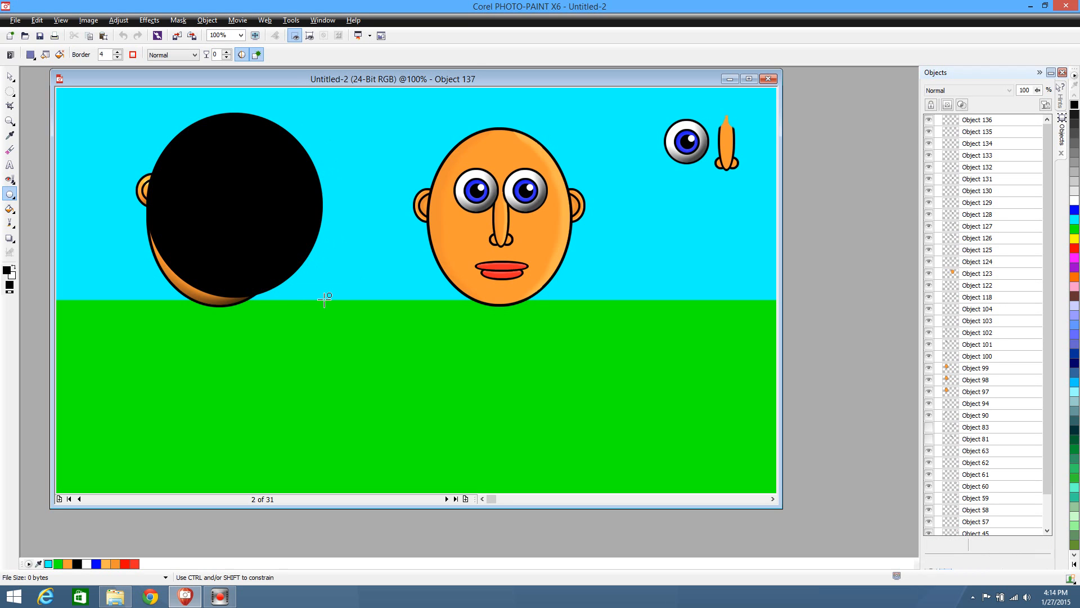
left_click_drag(982, 121, 983, 488)
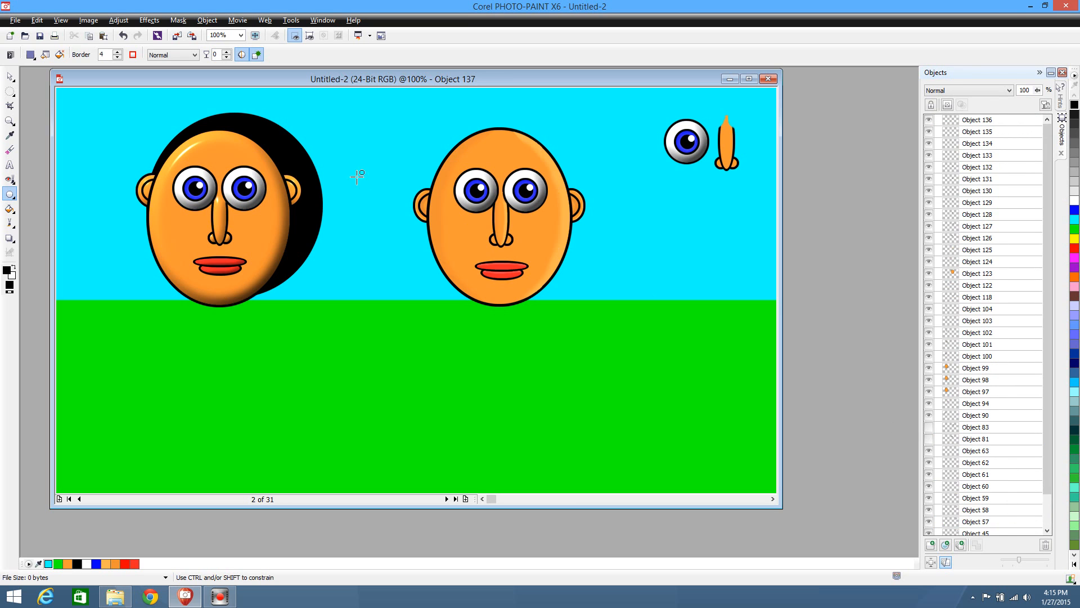
Center the black hair ellipse behind the head at 132, 47 and delete its lower part at mouth level with an ellipse mask
left_click(9, 76)
mouse_move(286, 150)
left_mouse_down()
mouse_move(254, 145)
mouse_move(274, 162)
mouse_move(273, 114)
mouse_move(272, 155)
left_mouse_up()
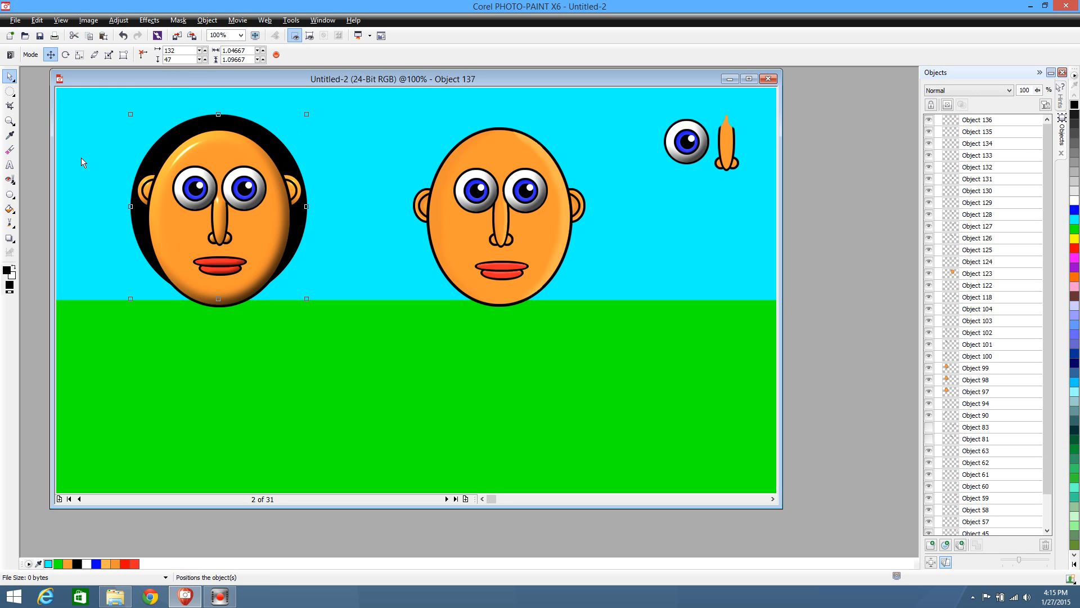
left_click(9, 90)
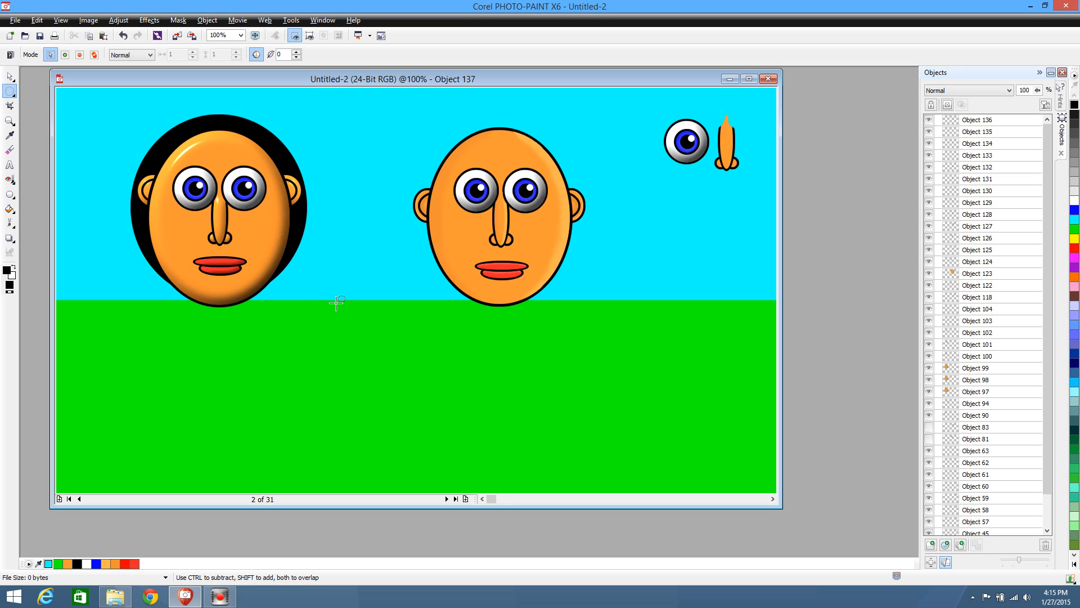
left_click_drag(336, 302, 320, 257)
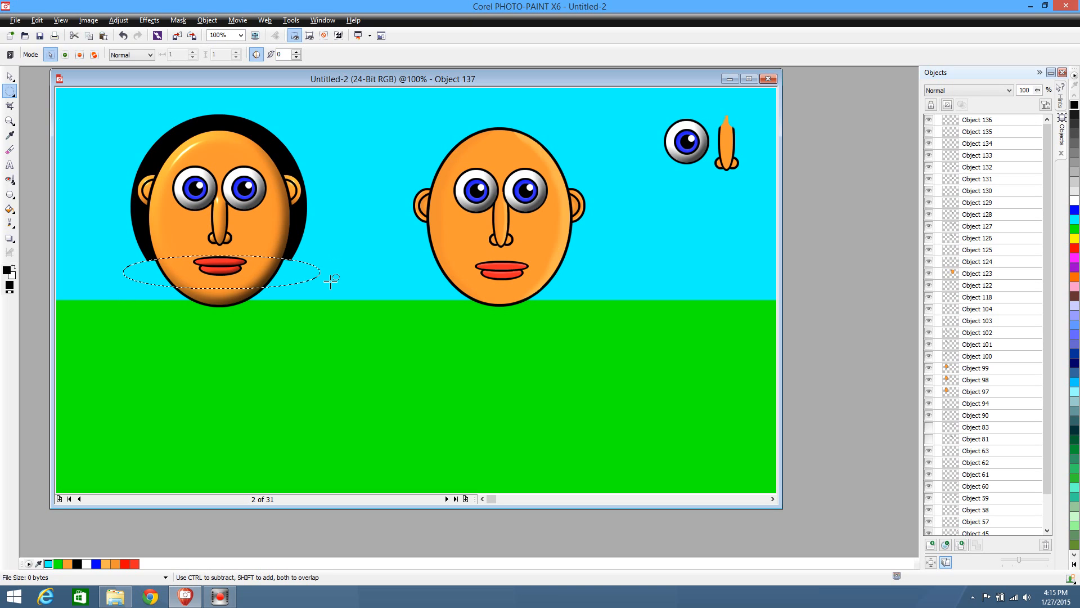
left_click(331, 282)
left_click(10, 76)
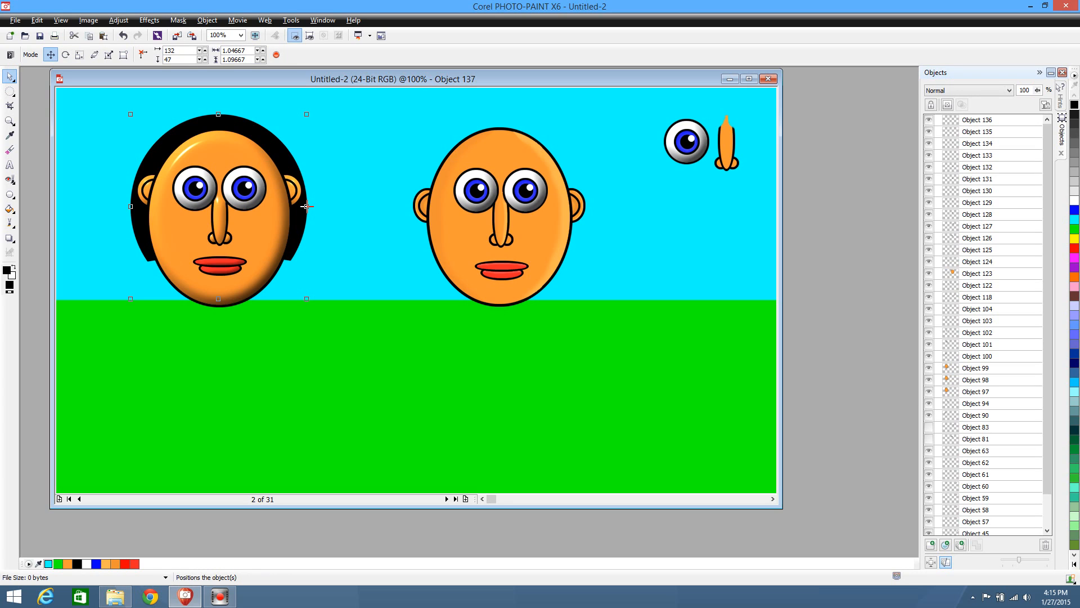
Narrow the black hair shape symmetrically around the head to a width of 0.93333 at 150, 47
left_click_drag(307, 206, 298, 207)
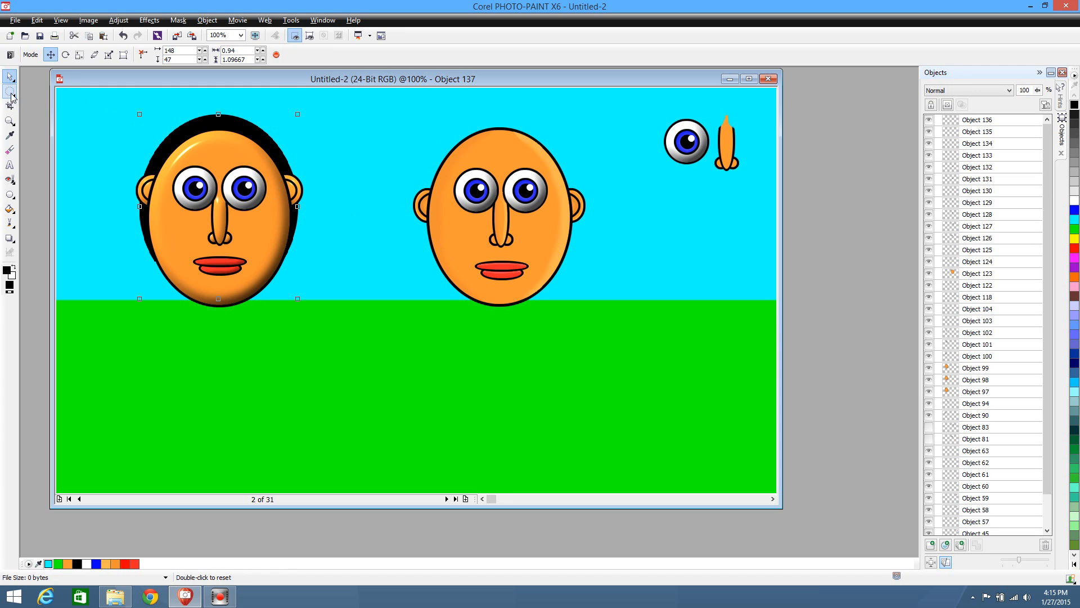
left_click(9, 90)
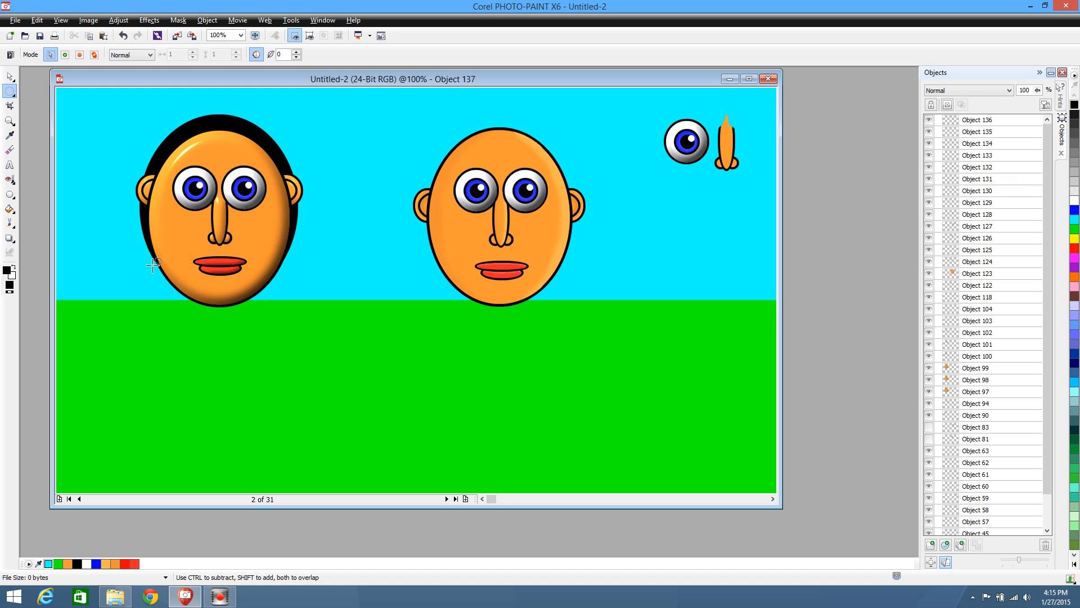
left_click(10, 76)
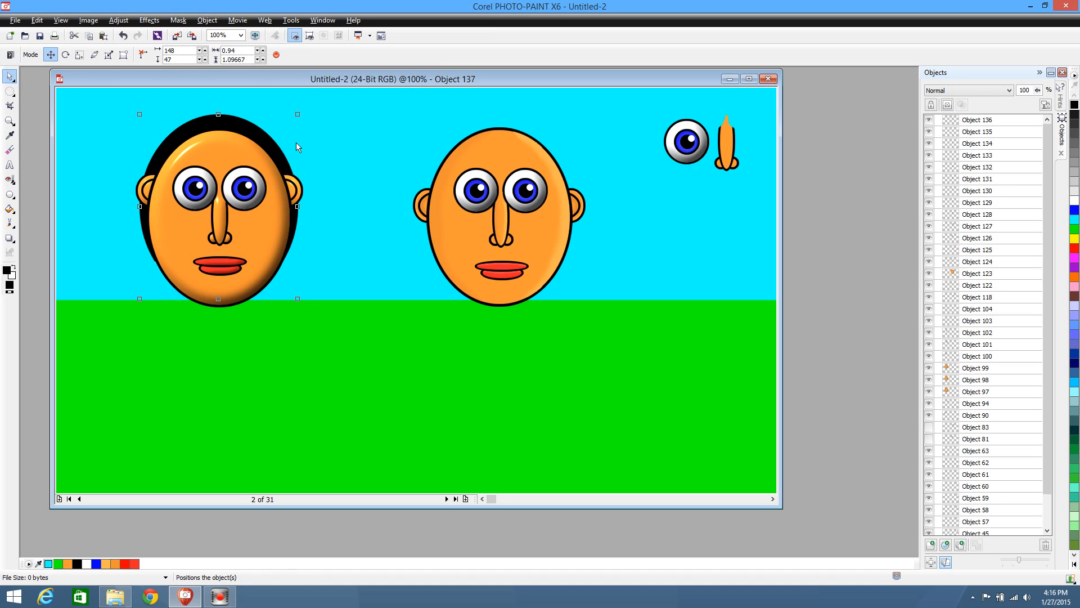
key("Right")
left_click_drag(299, 207, 298, 207)
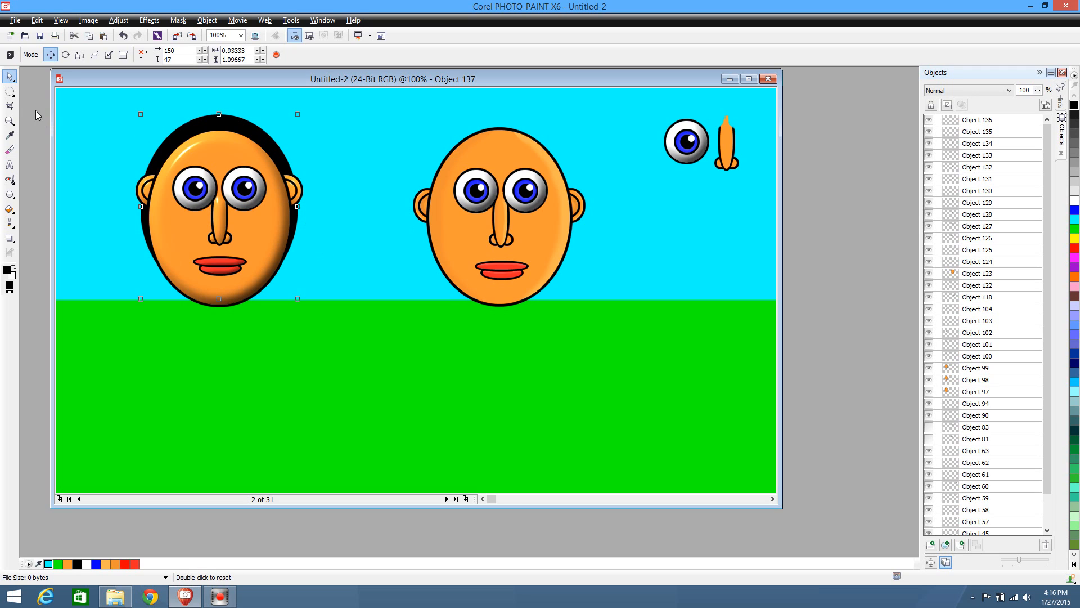
Draw a second black ellipse about 0.91 by 0.95 in front of the left character's face and center it at 154, 64
left_click(10, 90)
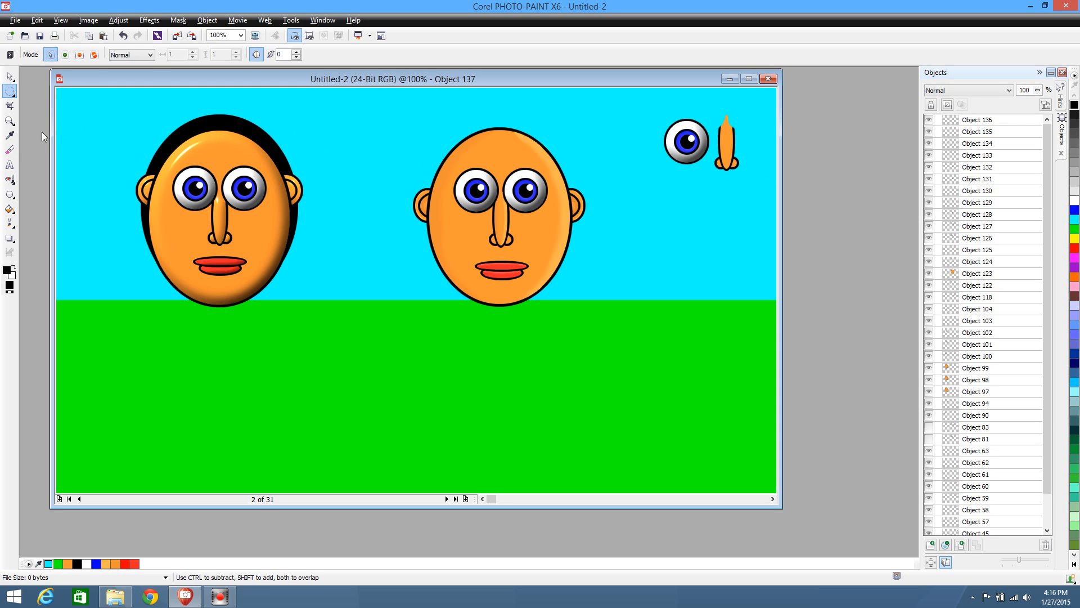
left_click(9, 194)
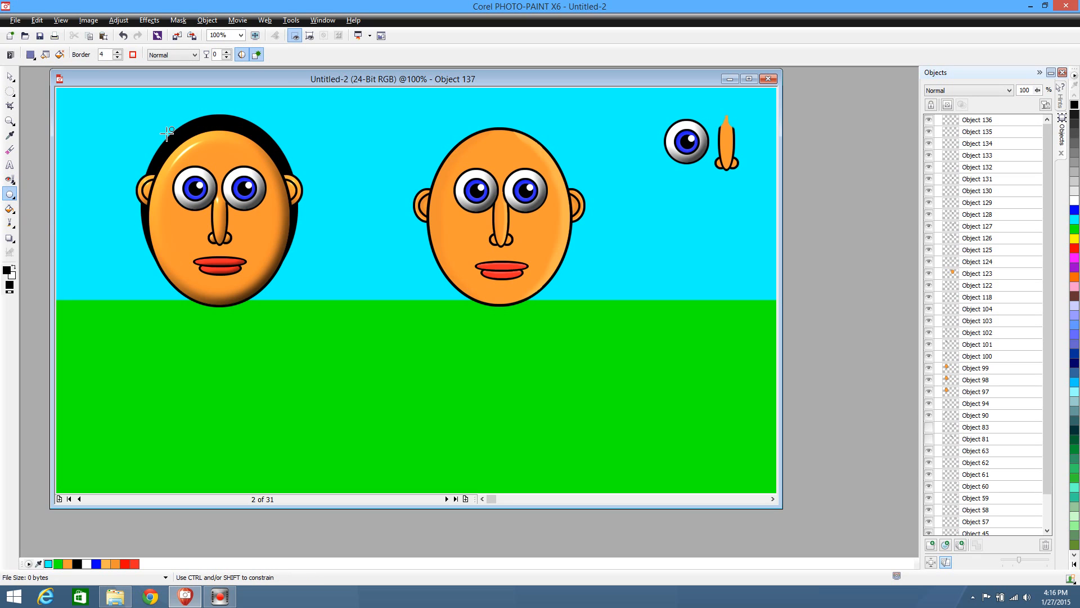
left_click_drag(159, 119, 312, 281)
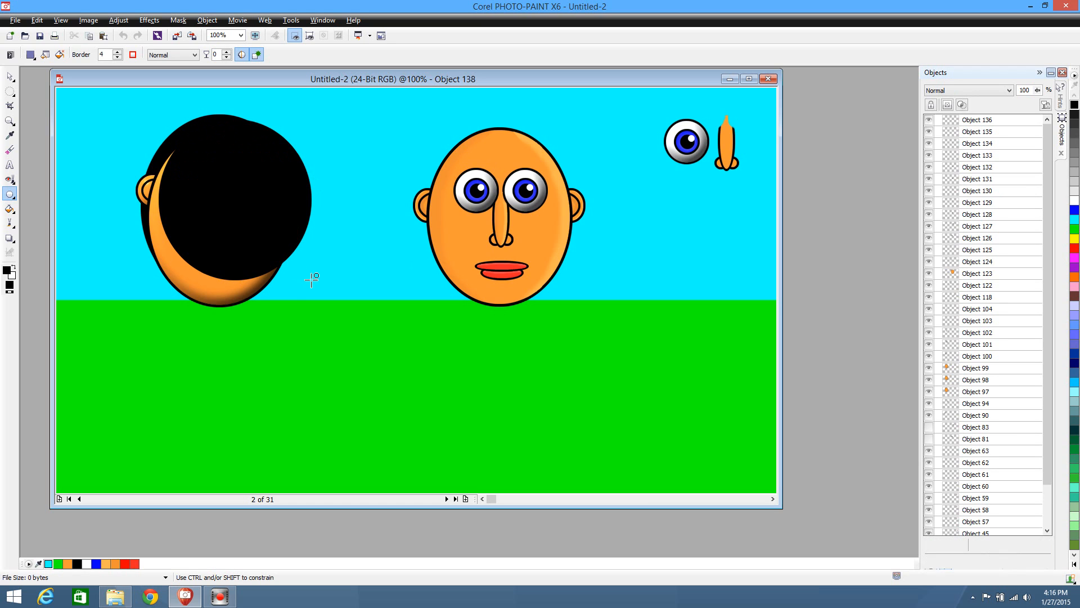
left_click(9, 76)
mouse_move(236, 191)
left_mouse_down()
mouse_move(225, 197)
mouse_move(233, 192)
left_mouse_up()
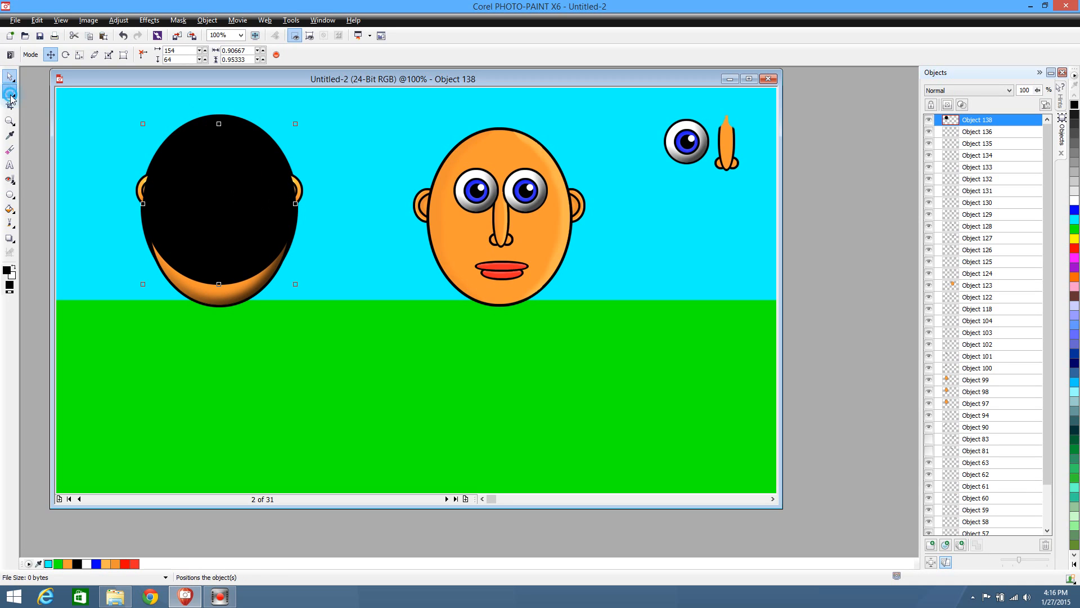
Delete the front black ellipse from the top of the eyes downward with a rectangle mask, and remove the mask
left_click(9, 91)
left_click(12, 94)
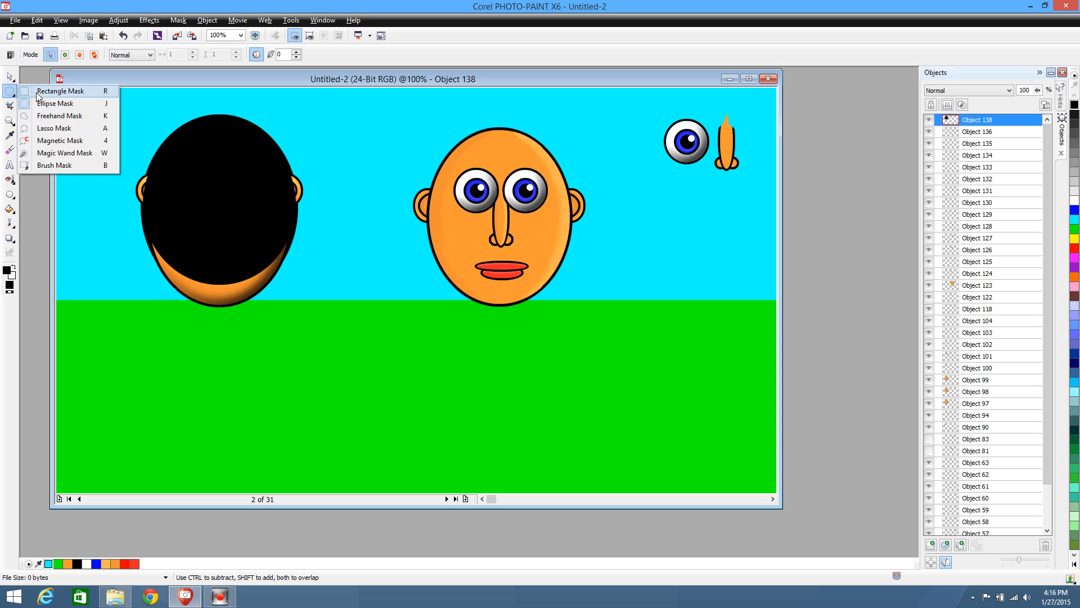
left_click(25, 92)
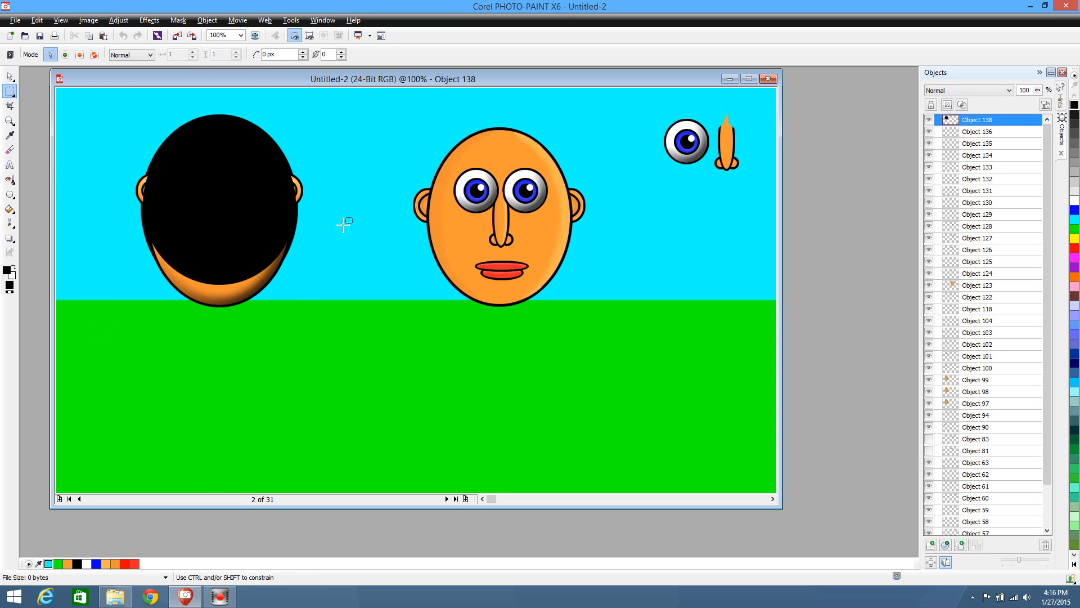
left_click_drag(343, 224, 340, 175)
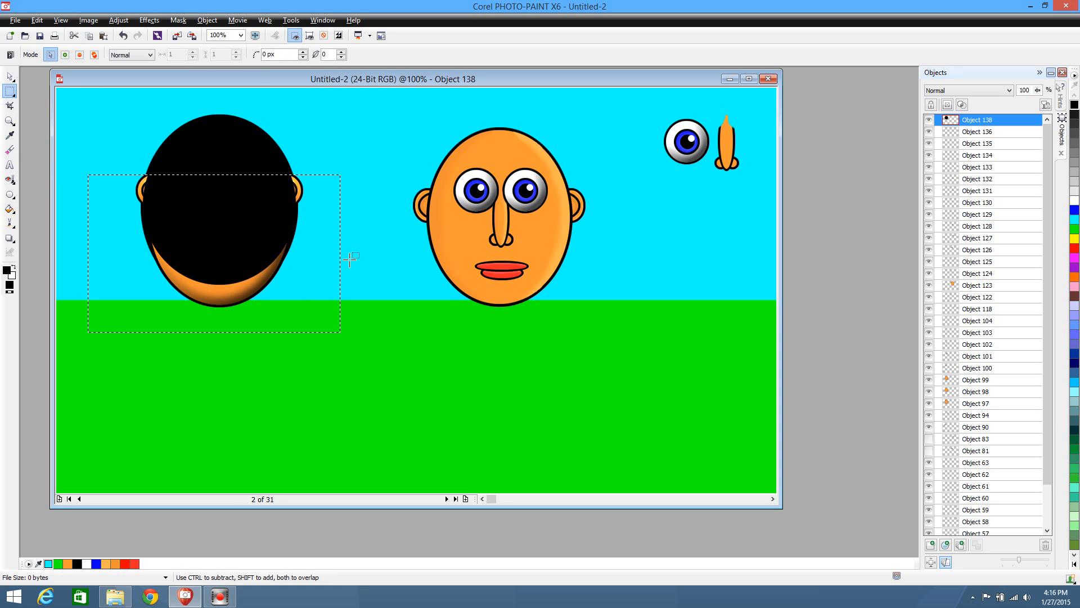
key("Delete")
key("ctrl+shift+r")
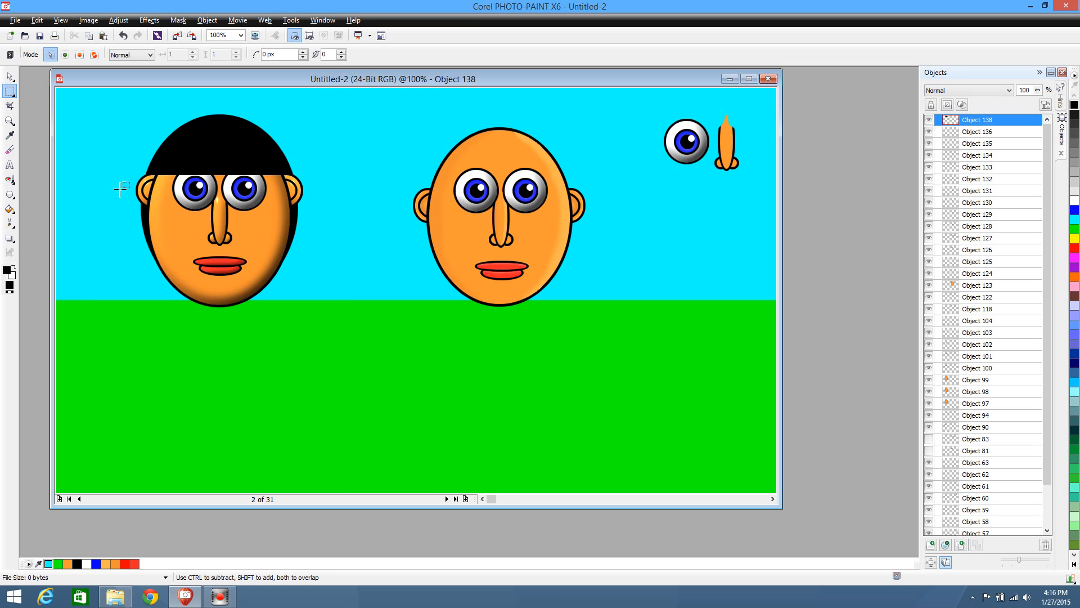
Trim the straight lower edge of the front hair in two passes with rectangle masks so it ends above the eyes
left_click_drag(335, 284, 116, 167)
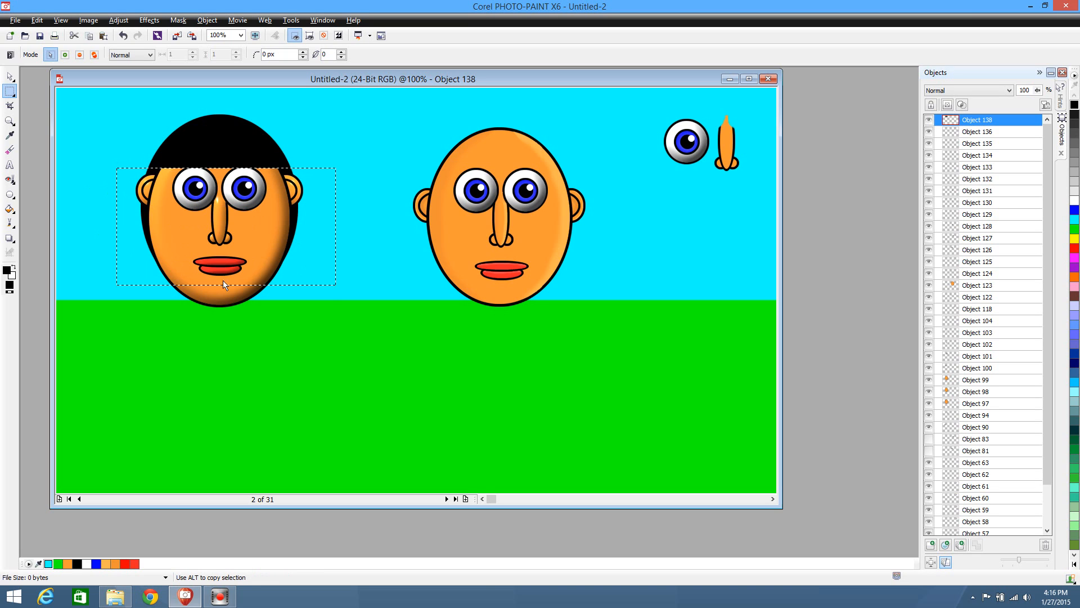
left_click(286, 324)
left_click_drag(337, 282, 104, 160)
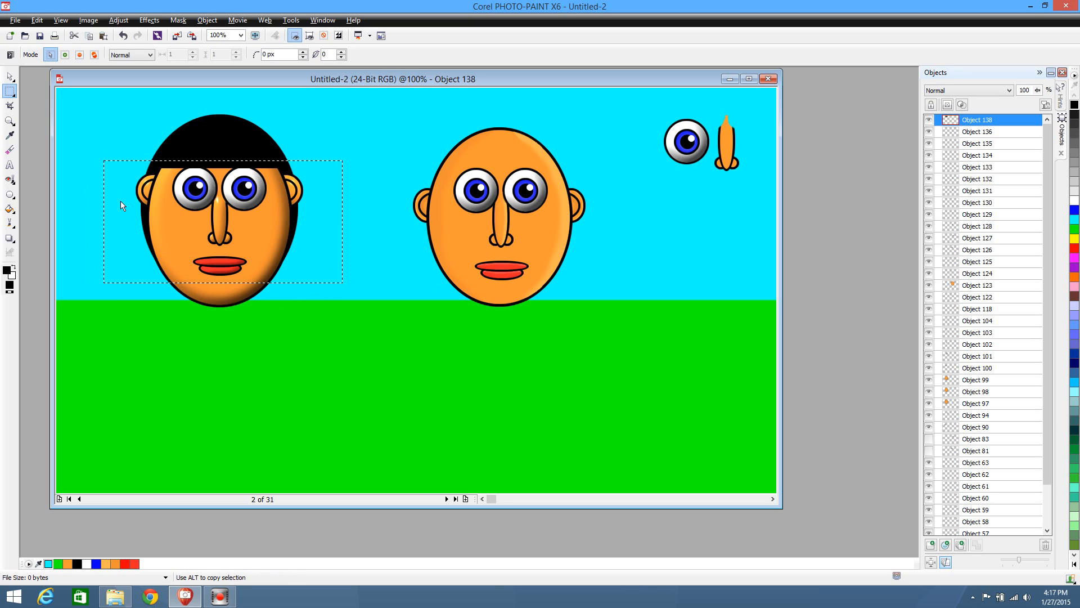
left_click(281, 317)
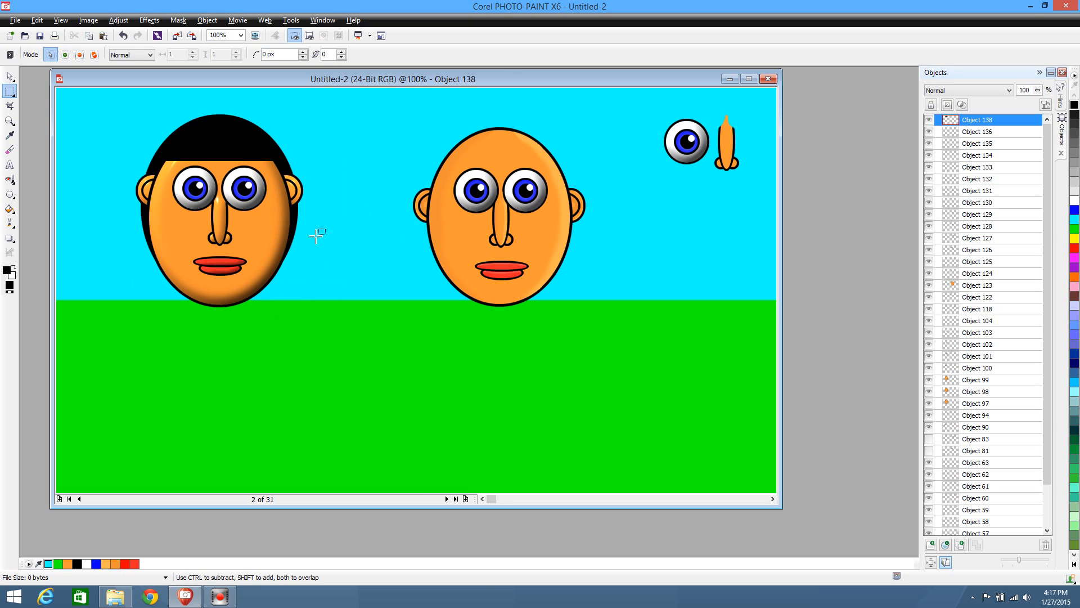
Curve the lower edge of the left character's front hair by deleting the area under a wide ellipse mask, and remove the mask
left_click(9, 91)
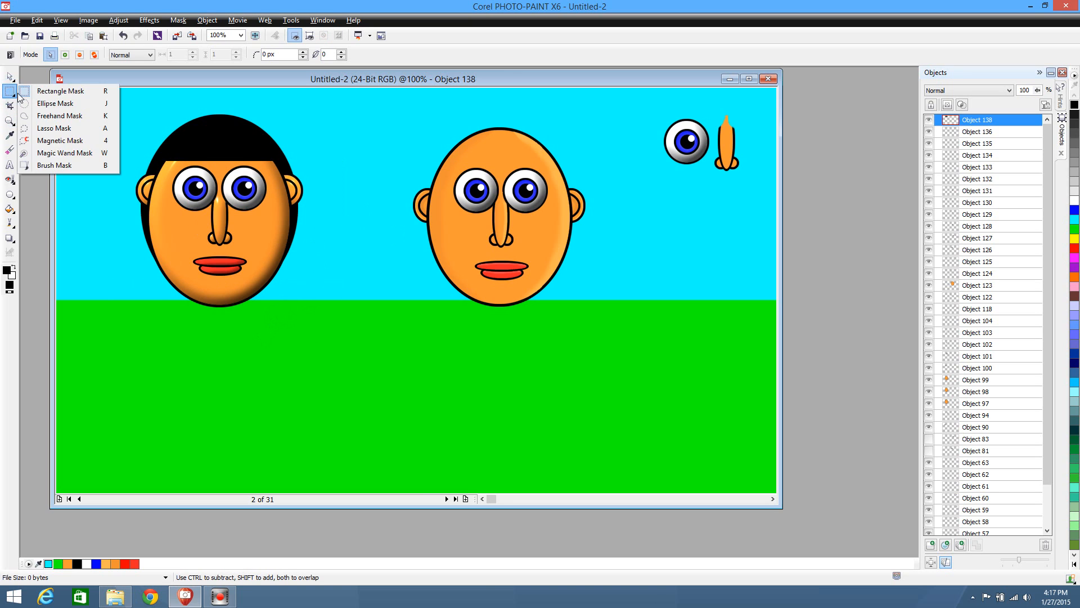
left_click(56, 103)
left_click_drag(297, 310, 134, 162)
left_click(326, 274)
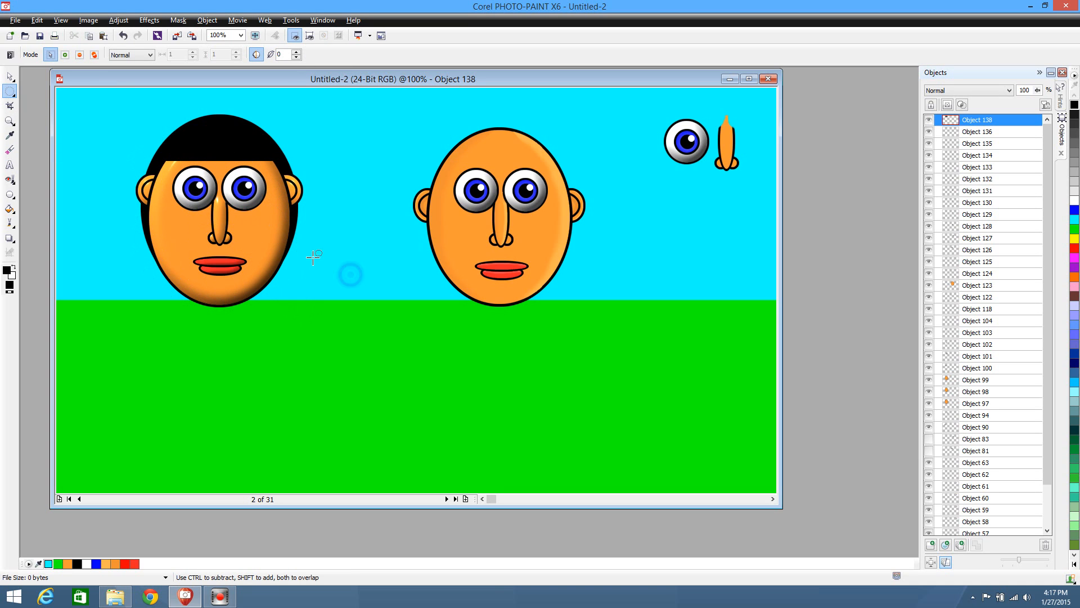
left_click_drag(119, 221, 325, 157)
left_click(297, 283)
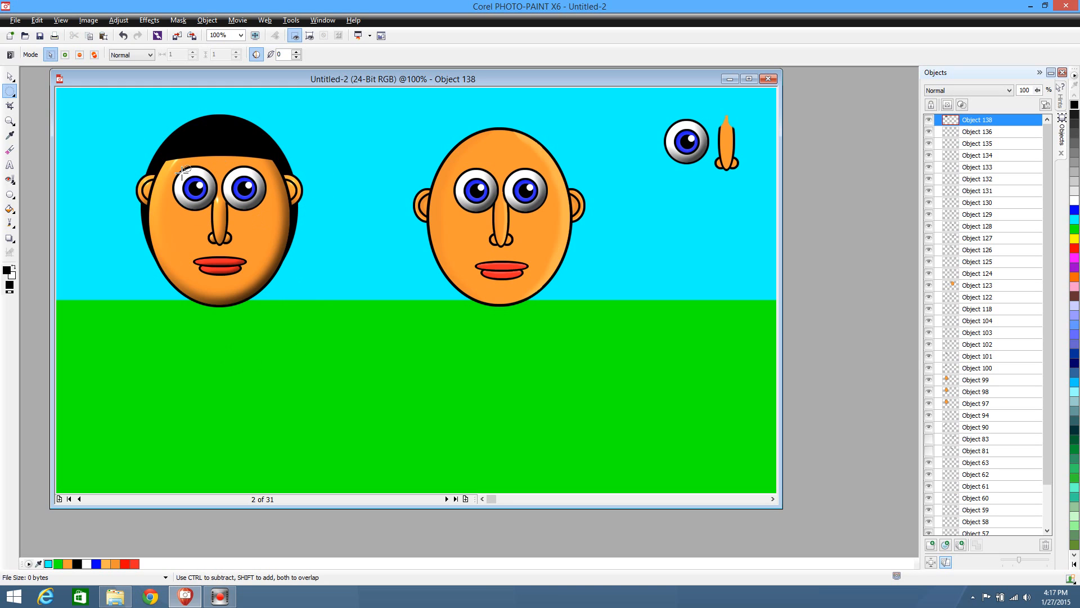
Duplicate both of the left character's hair pieces and place the copies between the two faces at 492, 192
left_click(9, 75)
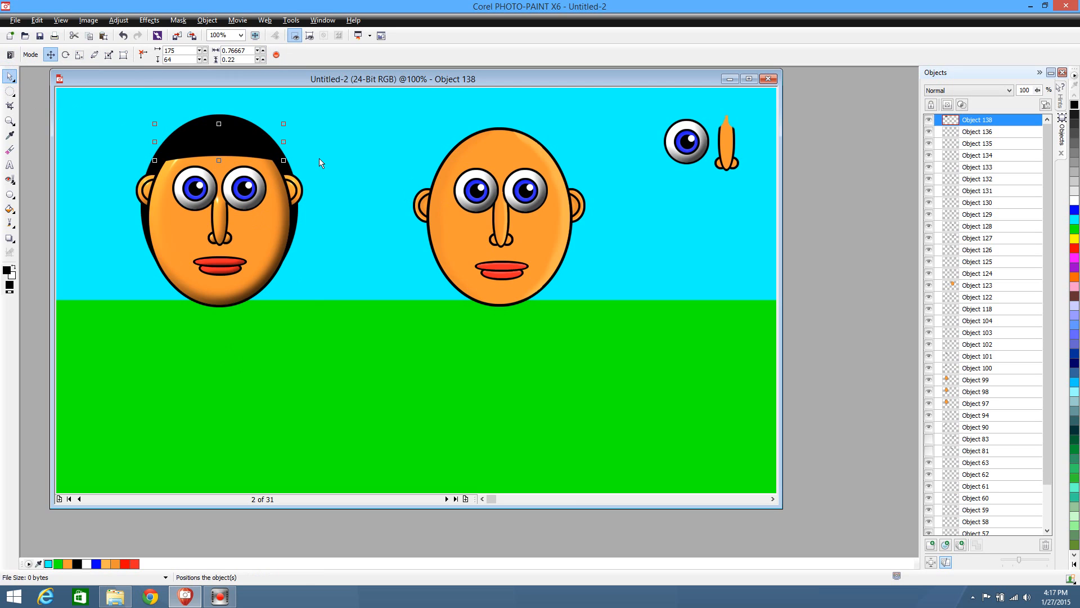
left_click(148, 221)
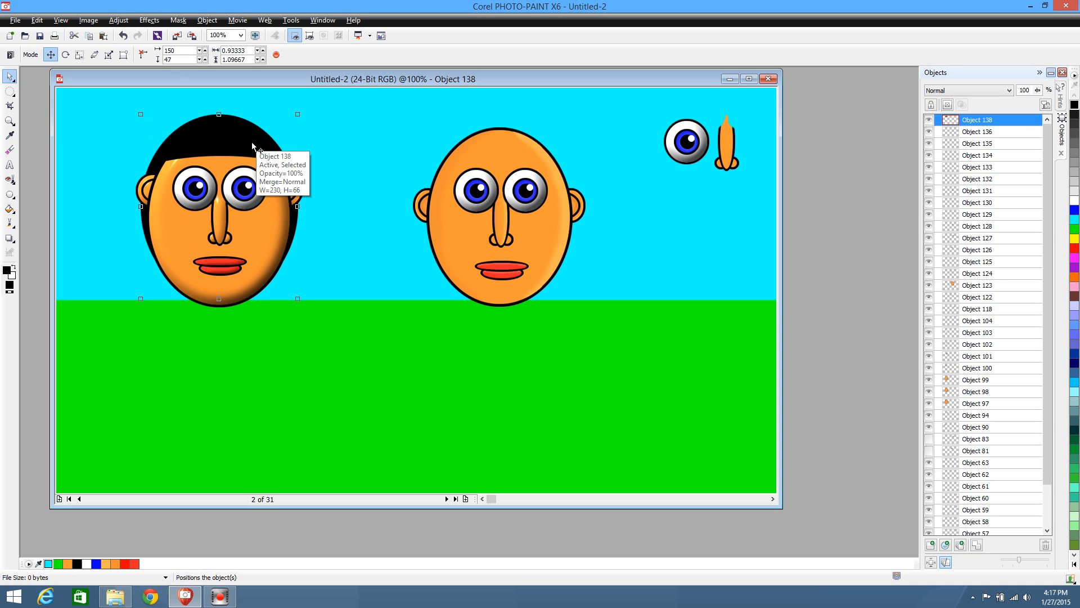
key("ctrl+v")
left_click_drag(228, 147, 509, 153)
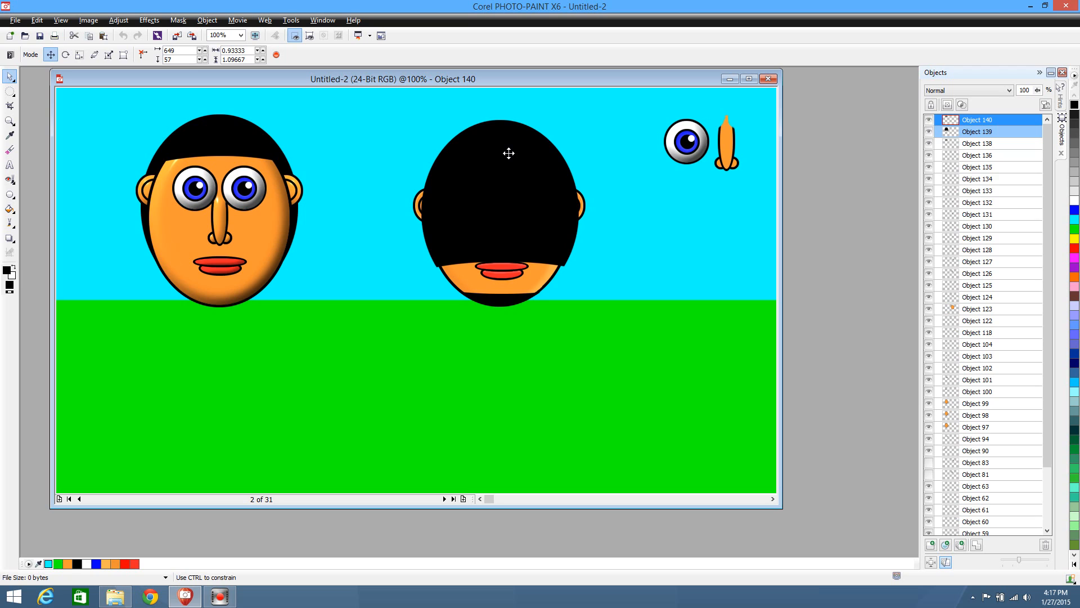
left_click_drag(509, 152, 420, 229)
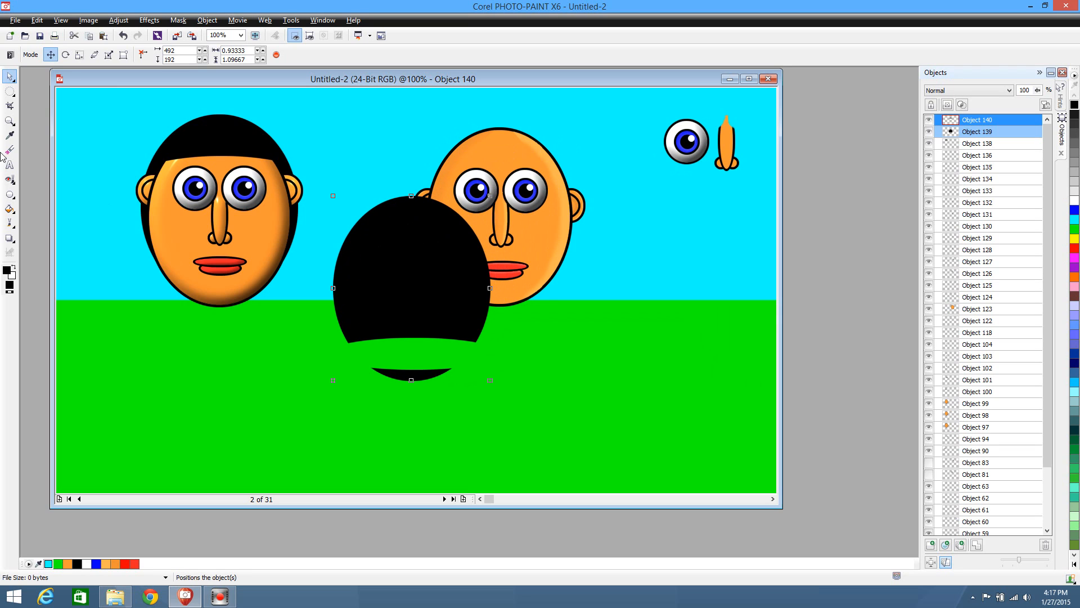
Try to cut the lower sliver of the copied hair with a rectangle mask while both copies are selected
left_click(10, 90)
left_click(39, 91)
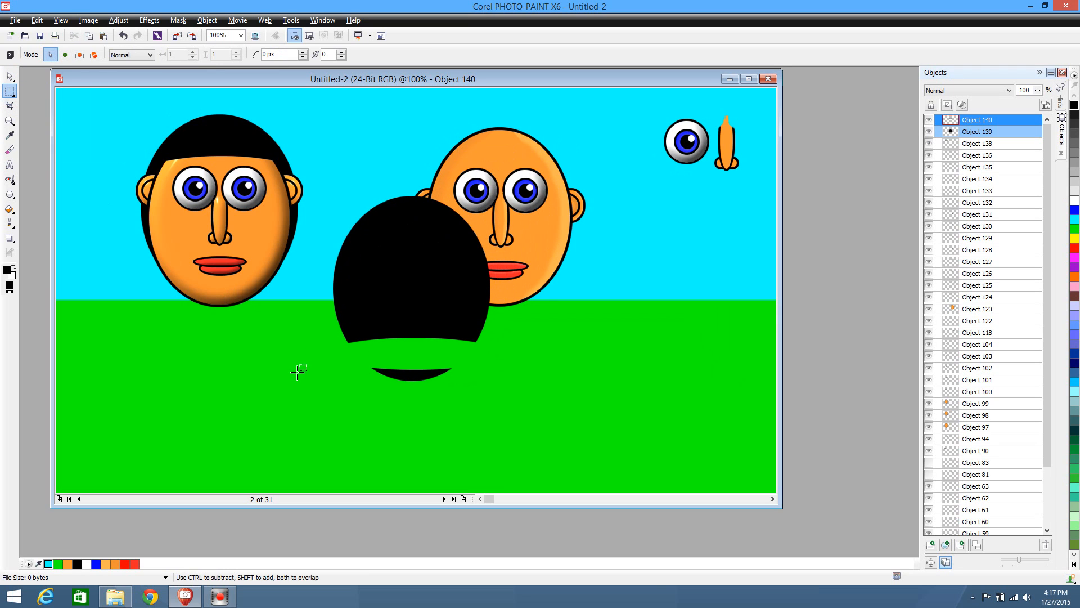
left_click_drag(313, 420, 540, 353)
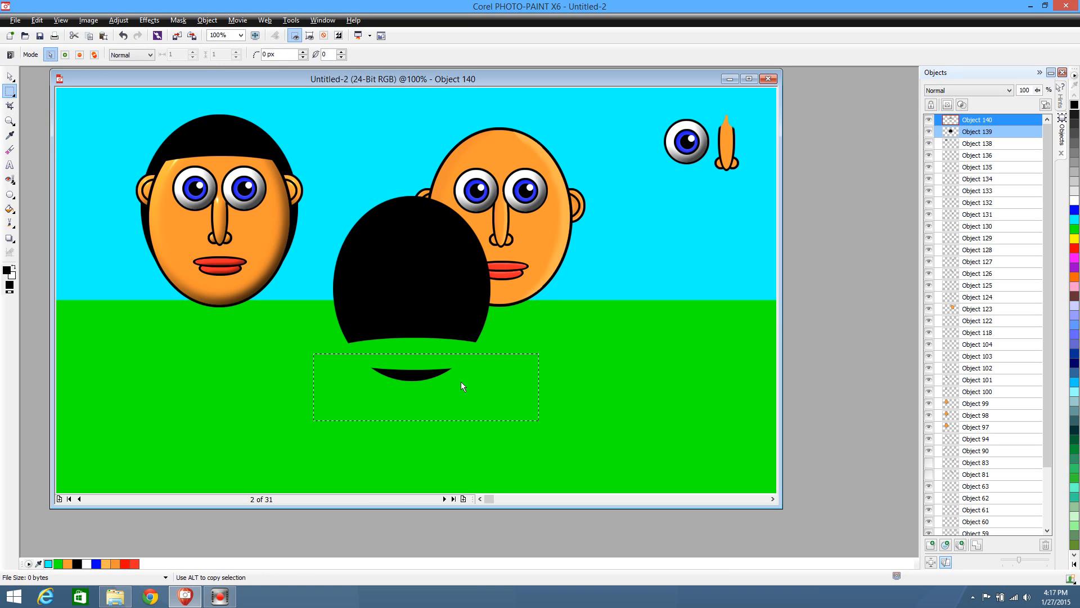
key("ctrl+x")
left_click(568, 322)
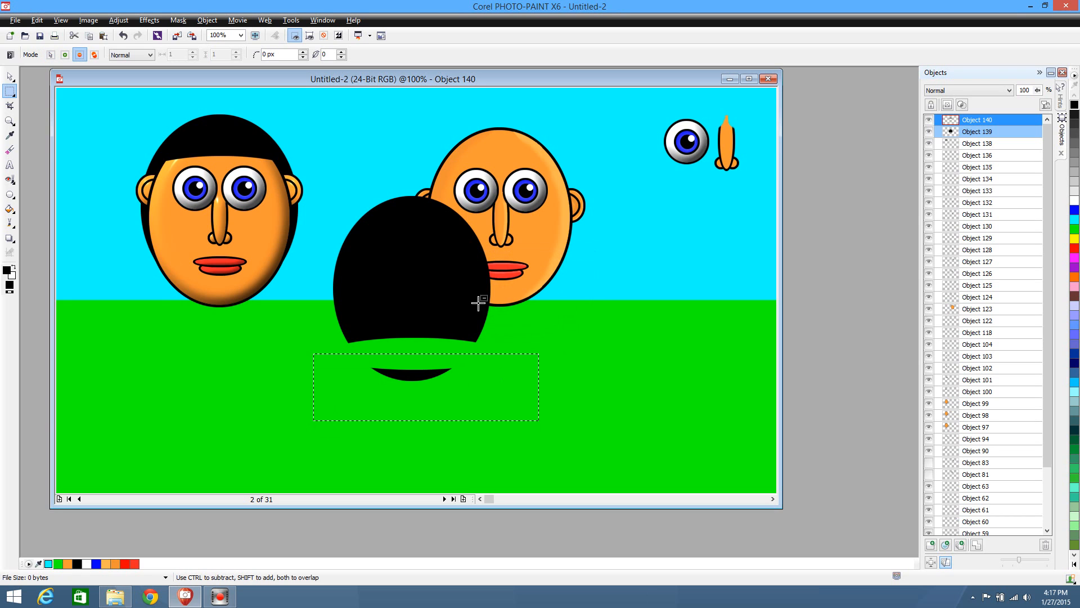
left_click(10, 76)
left_click(373, 283)
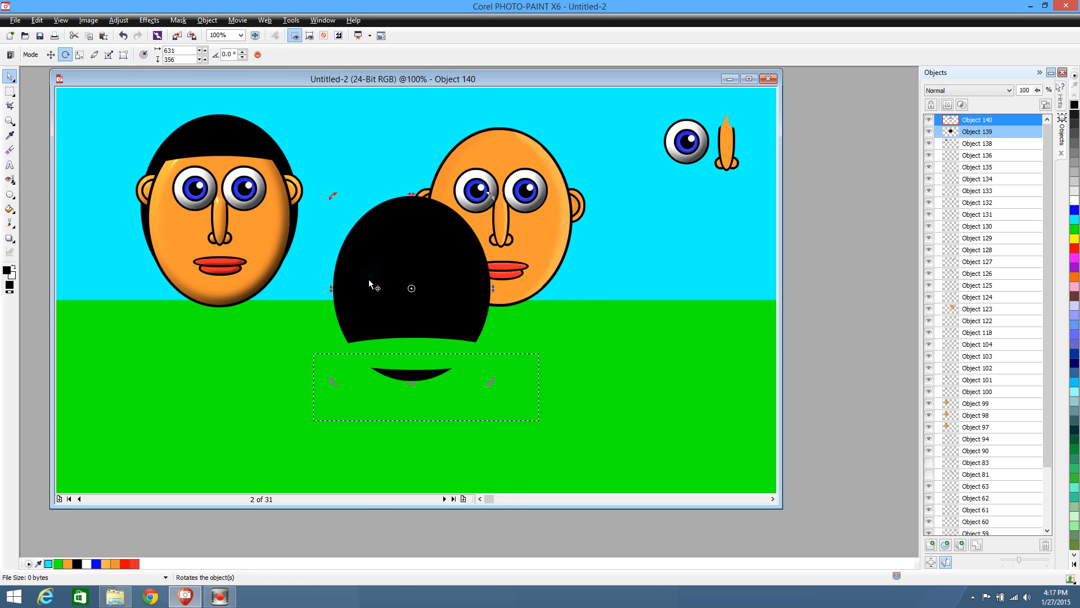
left_click(10, 91)
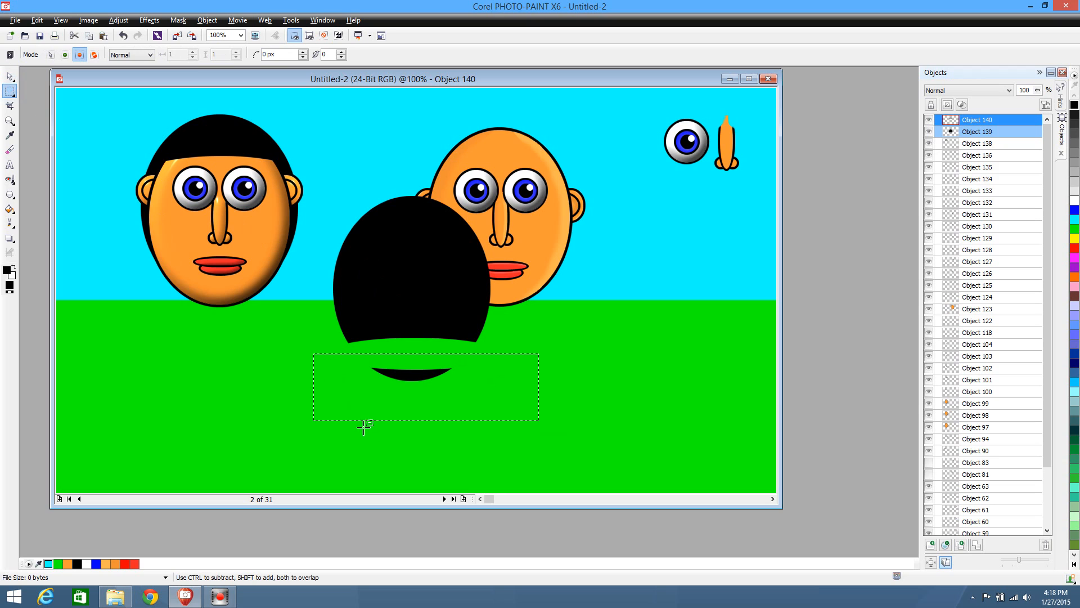
left_click(388, 302)
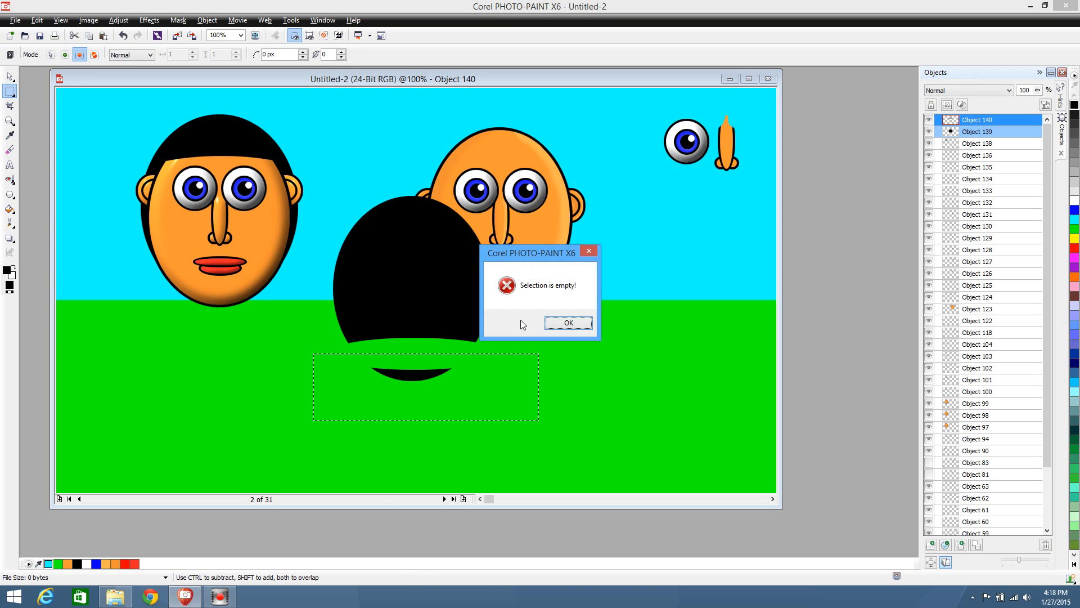
left_click(565, 322)
Move the hair copies to 498, 190, try cutting the masked sliver again, and remove the mask
left_click(10, 76)
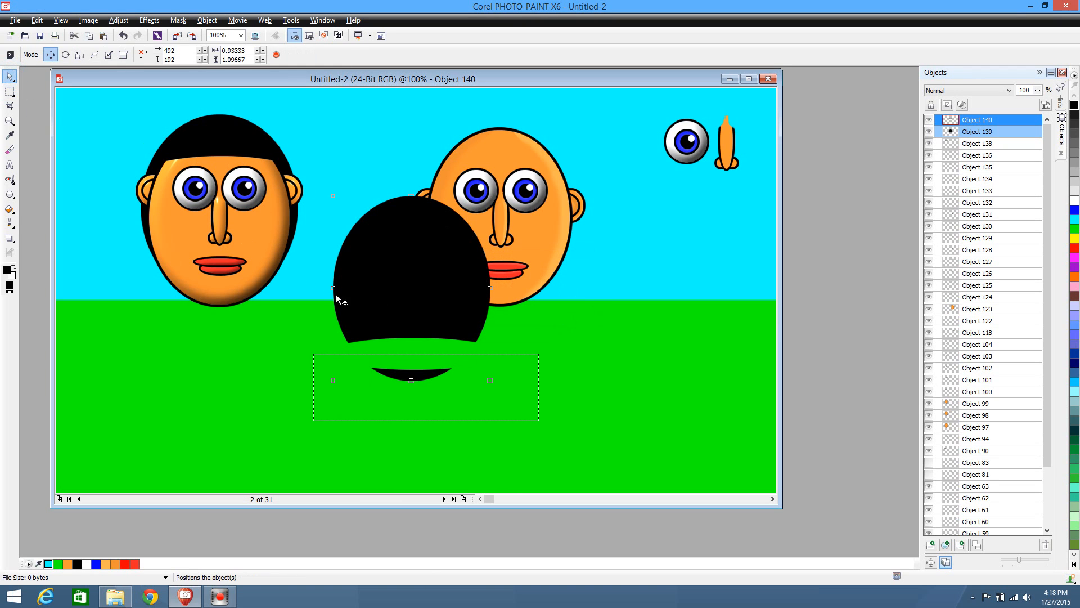
left_click_drag(430, 309, 453, 309)
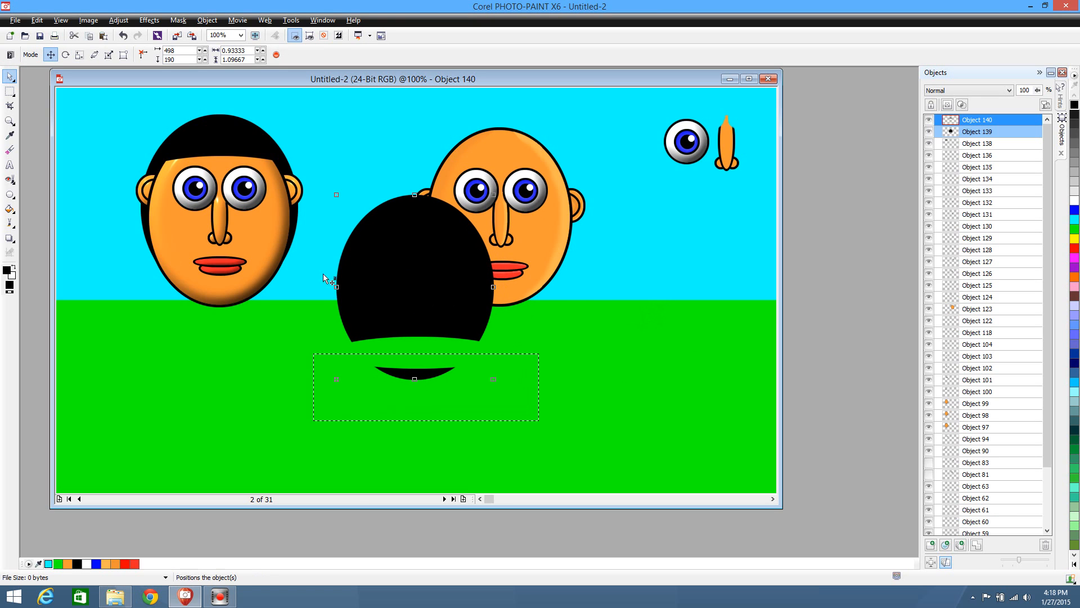
left_click(9, 91)
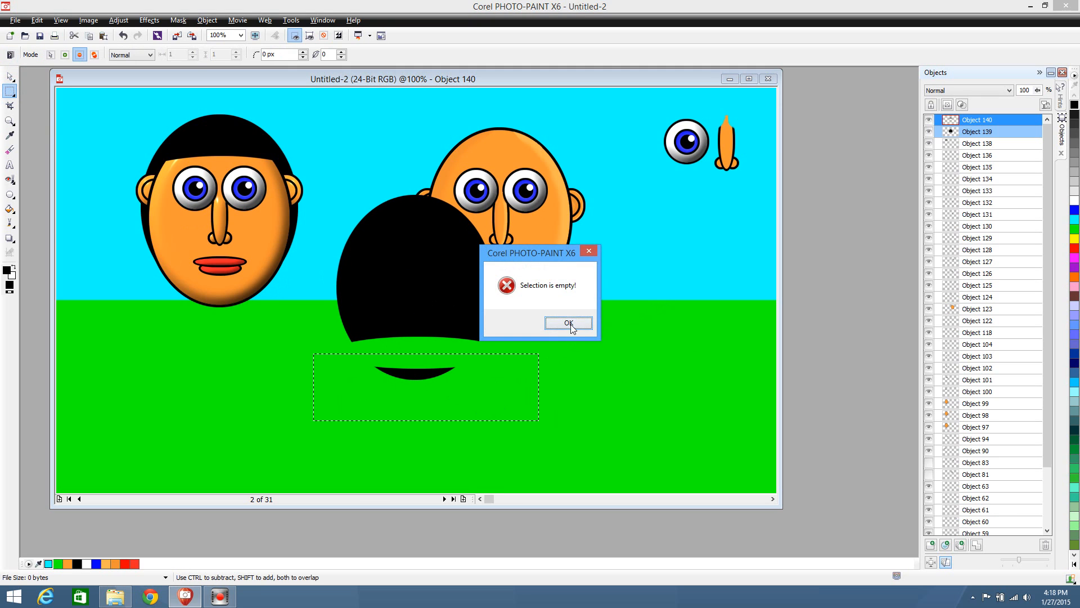
left_click(569, 323)
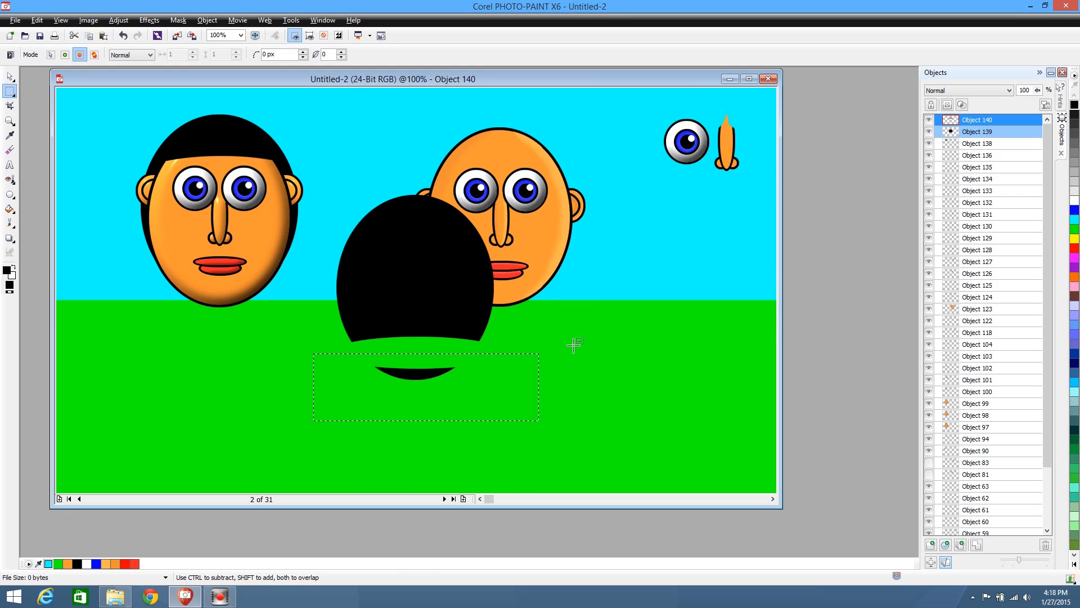
left_click(531, 339)
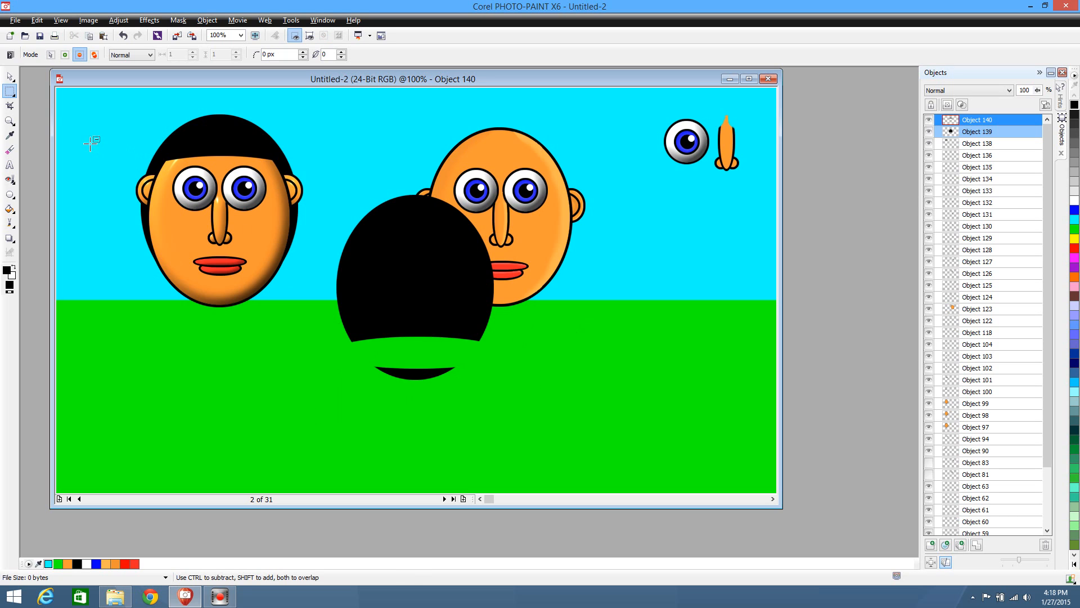
Move the two hair copies to 533, 191 and draw a rectangle mask around the lower sliver
left_click(10, 76)
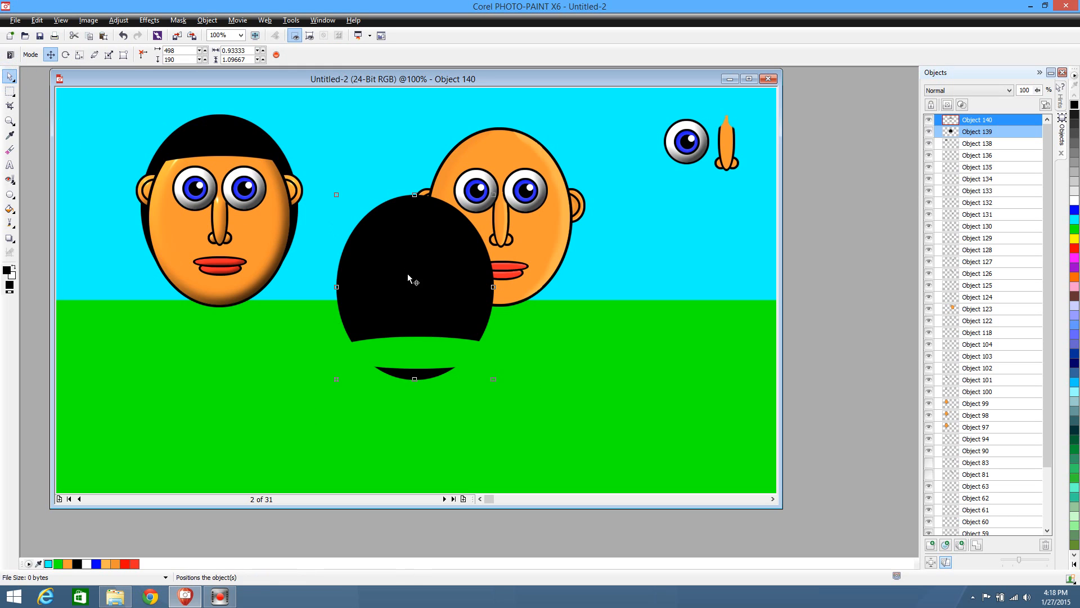
mouse_move(436, 304)
left_mouse_down()
mouse_move(646, 305)
mouse_move(432, 277)
mouse_move(426, 312)
left_mouse_up()
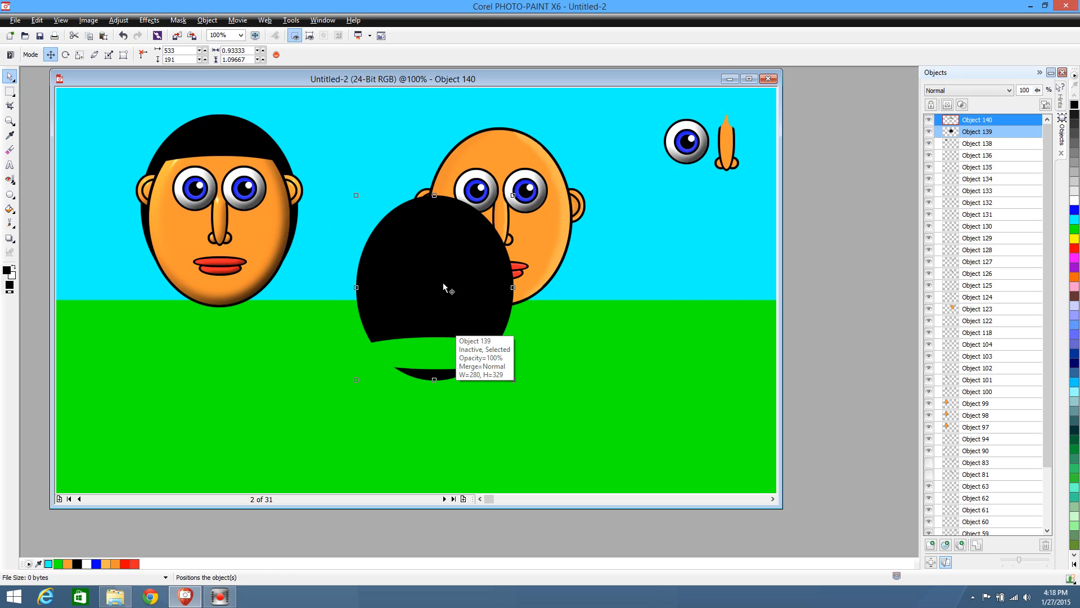
left_click(9, 91)
left_click_drag(345, 417, 567, 354)
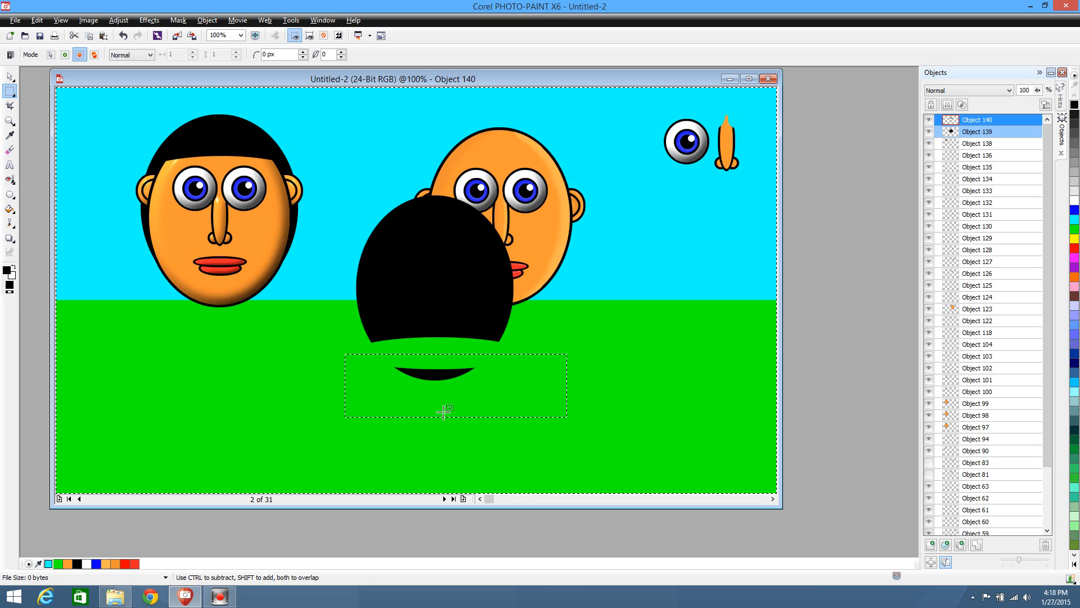
key("ctrl+shift")
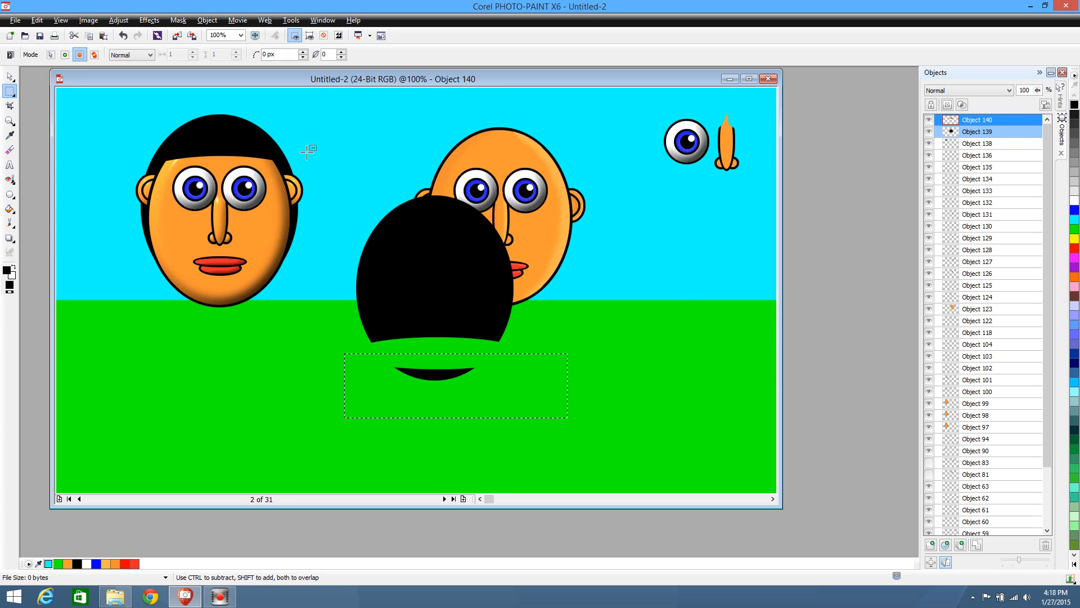
left_click(441, 273)
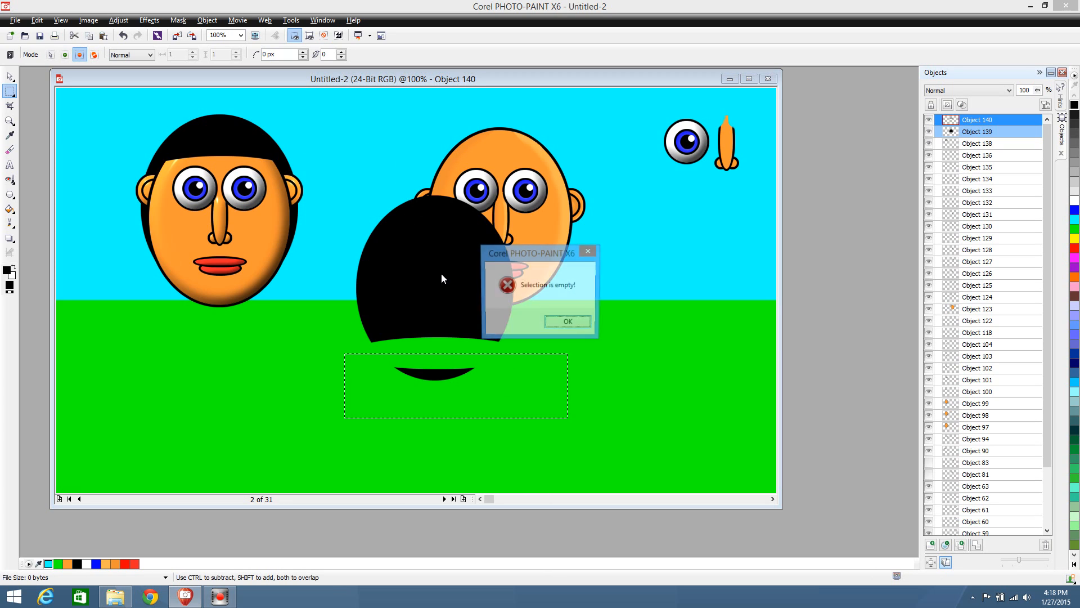
left_click(557, 322)
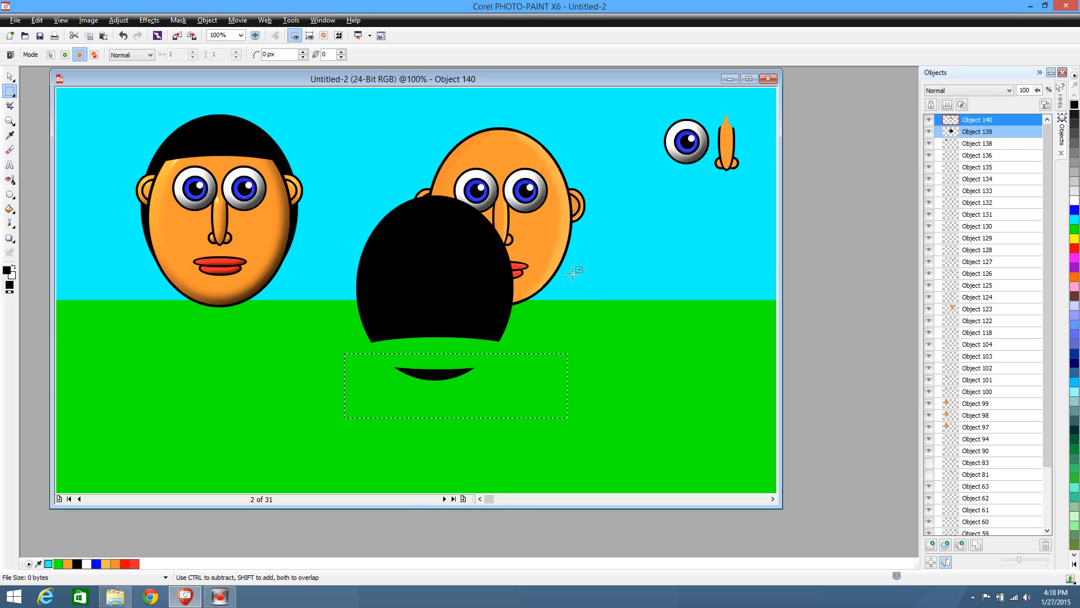
Select only the copied back hair, shift it to 532, 198, and cut away its masked lower sliver
left_click(985, 132)
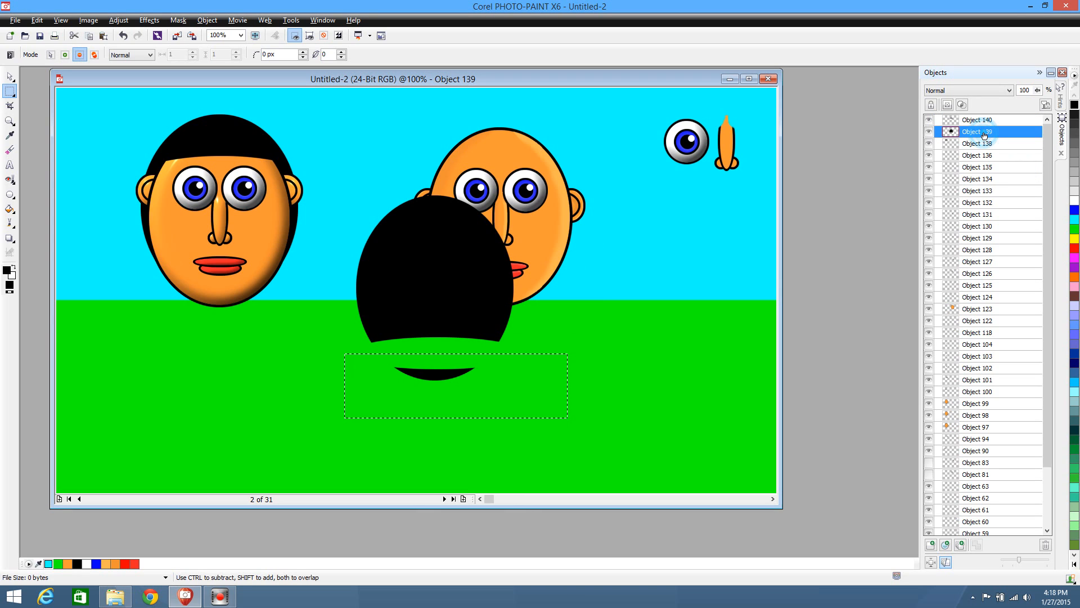
left_click(10, 76)
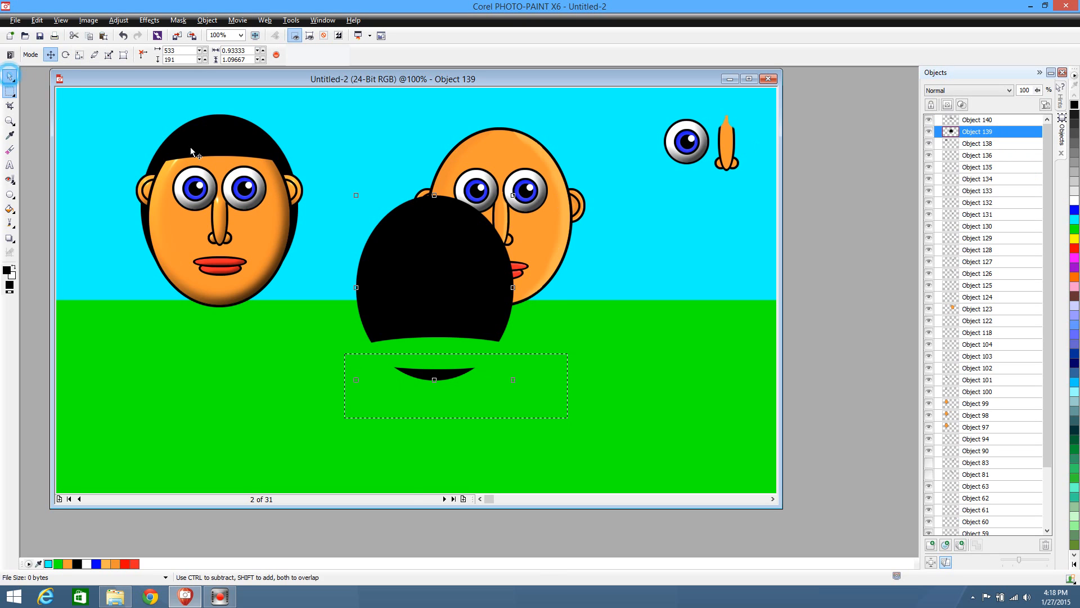
mouse_move(452, 239)
left_mouse_down()
mouse_move(542, 246)
mouse_move(470, 287)
mouse_move(449, 242)
left_mouse_up()
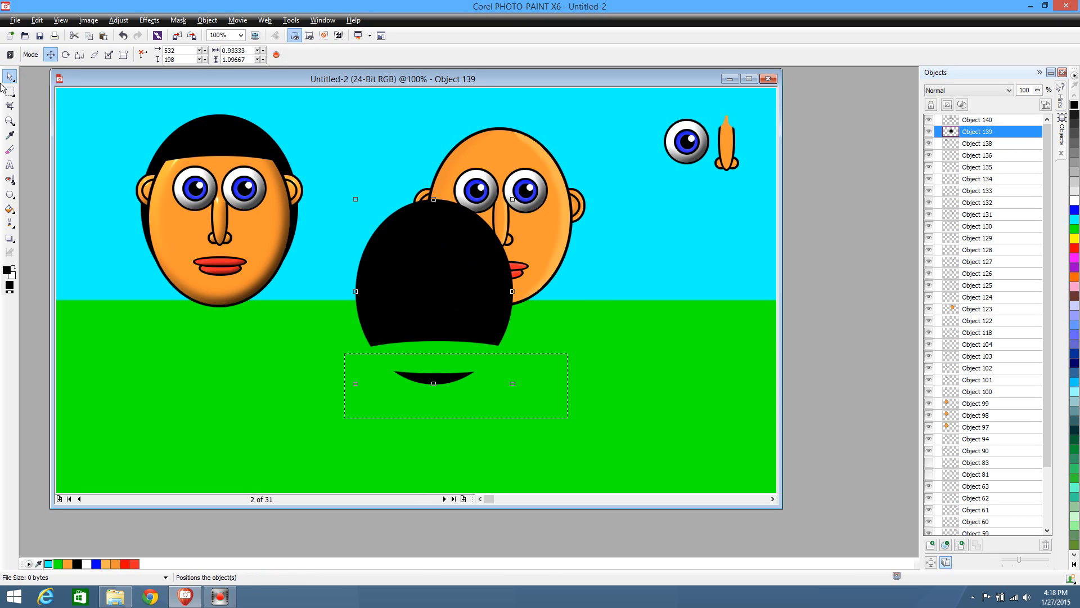
left_click(10, 91)
key("ctrl+x")
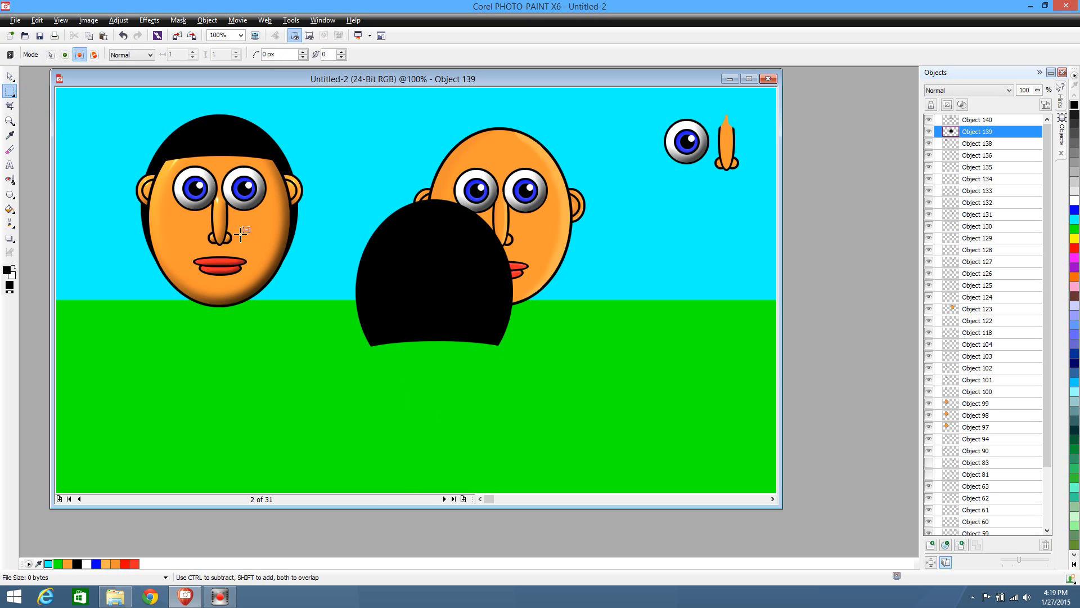
Paste the cut sliver, then separate the copies by moving the back hair to 990, 255 and the front hair onto the grass
key("ctrl+v")
left_click_drag(438, 282, 608, 311)
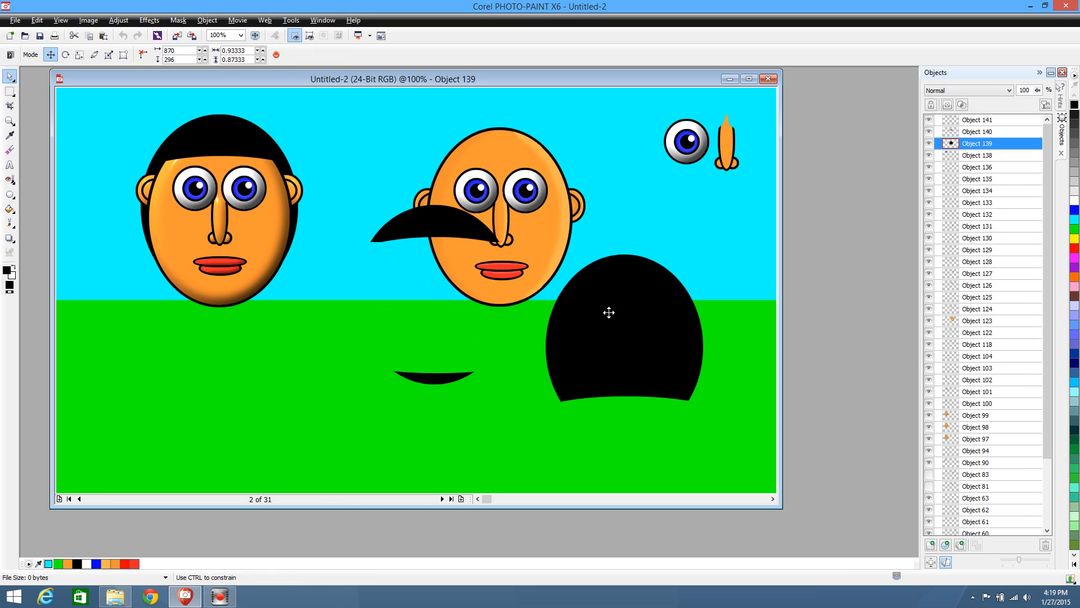
left_click_drag(401, 247, 267, 354)
left_click_drag(632, 314, 721, 315)
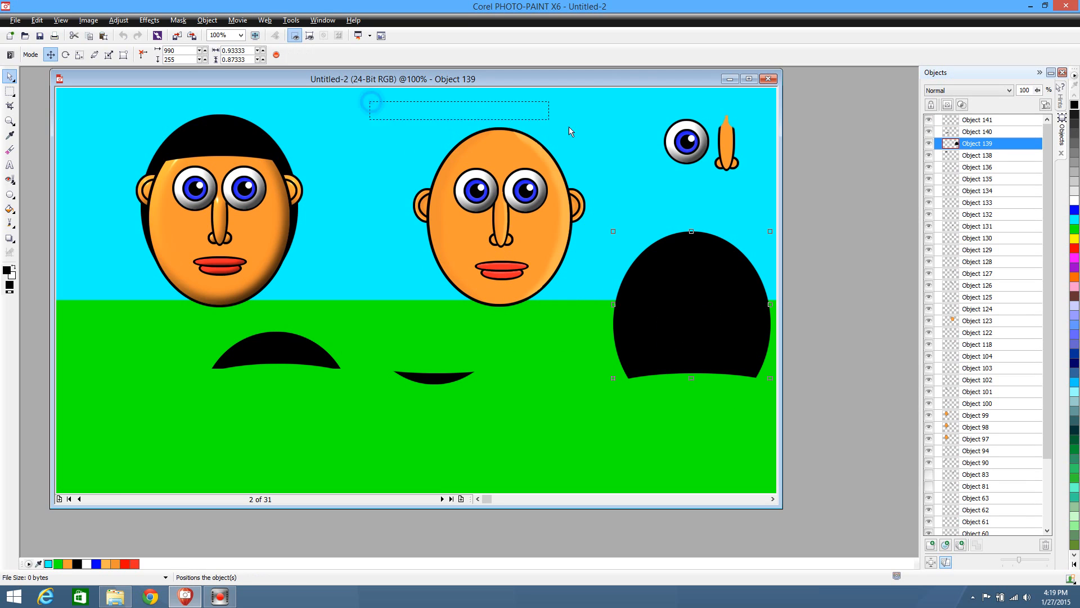
Cut and re-paste the whole right face to bring it forward, and place the back hair behind it at 647, 45
left_click_drag(370, 102, 594, 323)
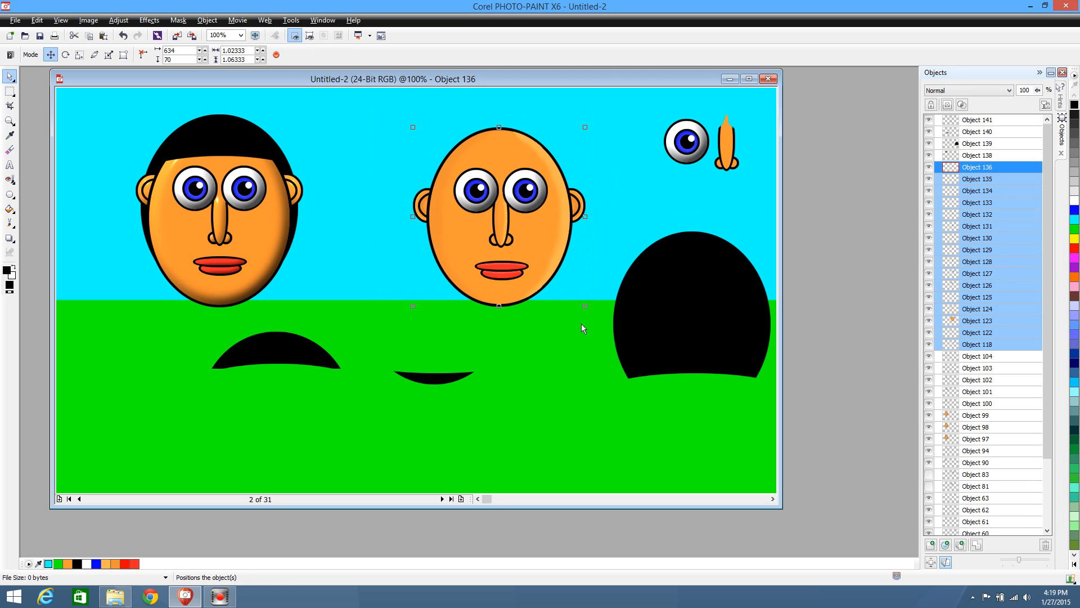
key("ctrl+x")
key("ctrl+v")
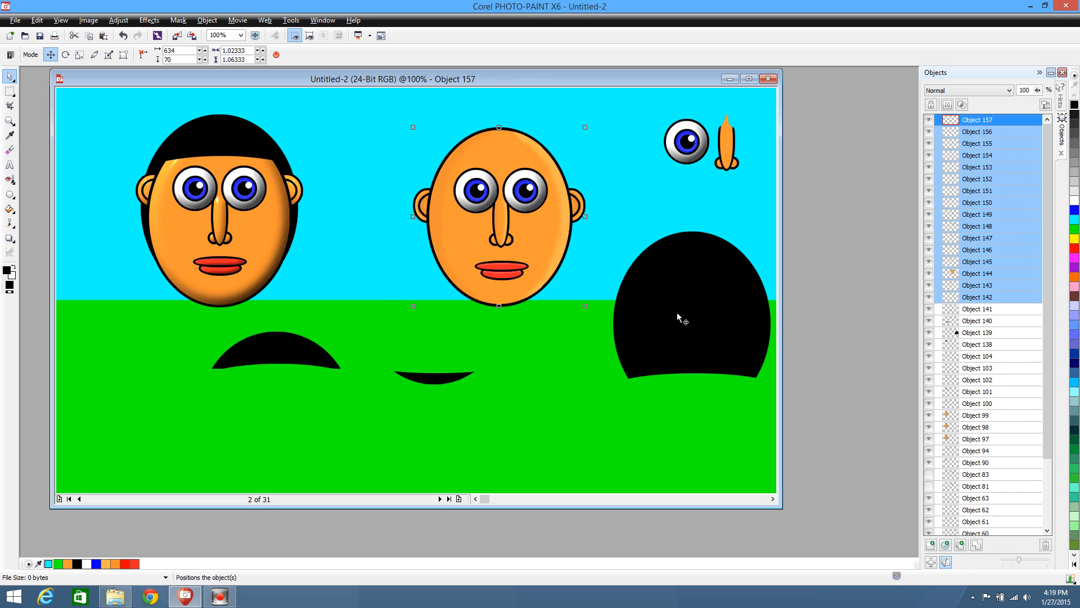
left_click_drag(699, 310, 515, 196)
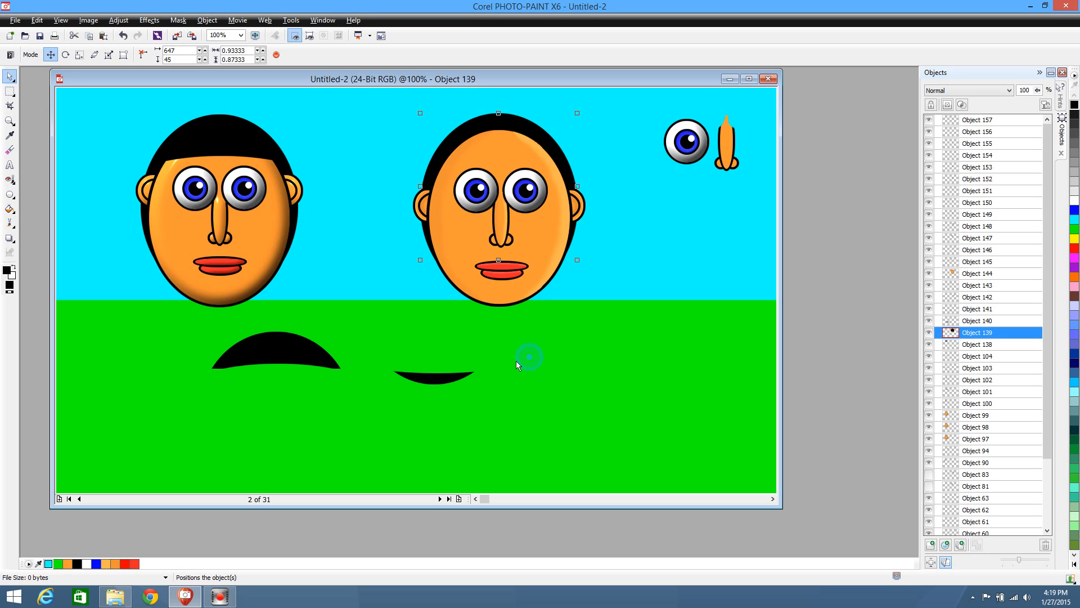
Cut and re-paste the front hair copy above the right face, place it over the forehead at 667, 66, and deselect it
left_click_drag(256, 359, 512, 144)
key("Delete")
key("ctrl+v")
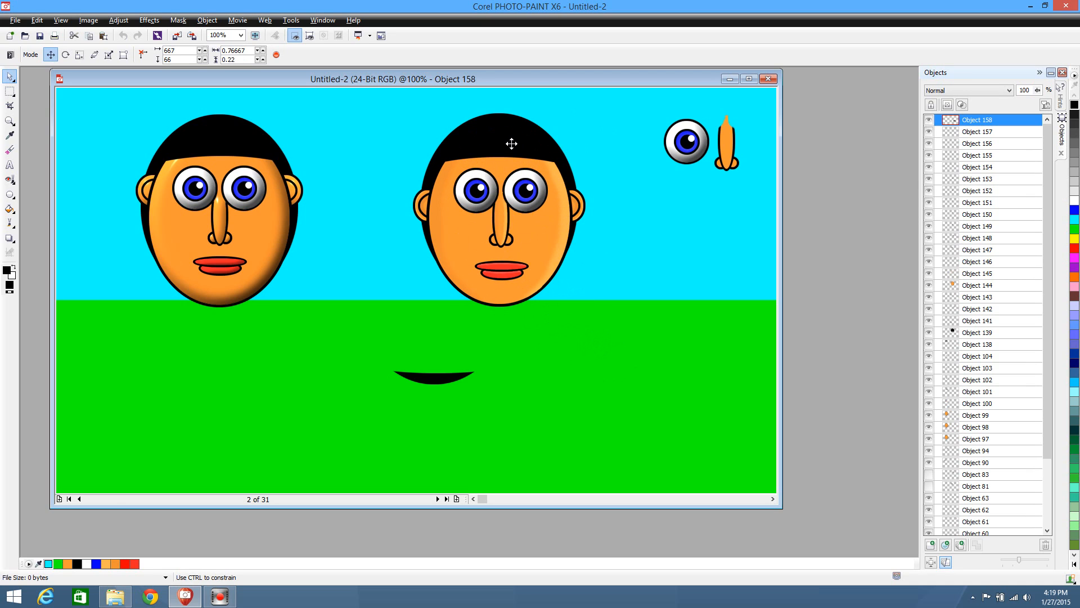
left_click(523, 379)
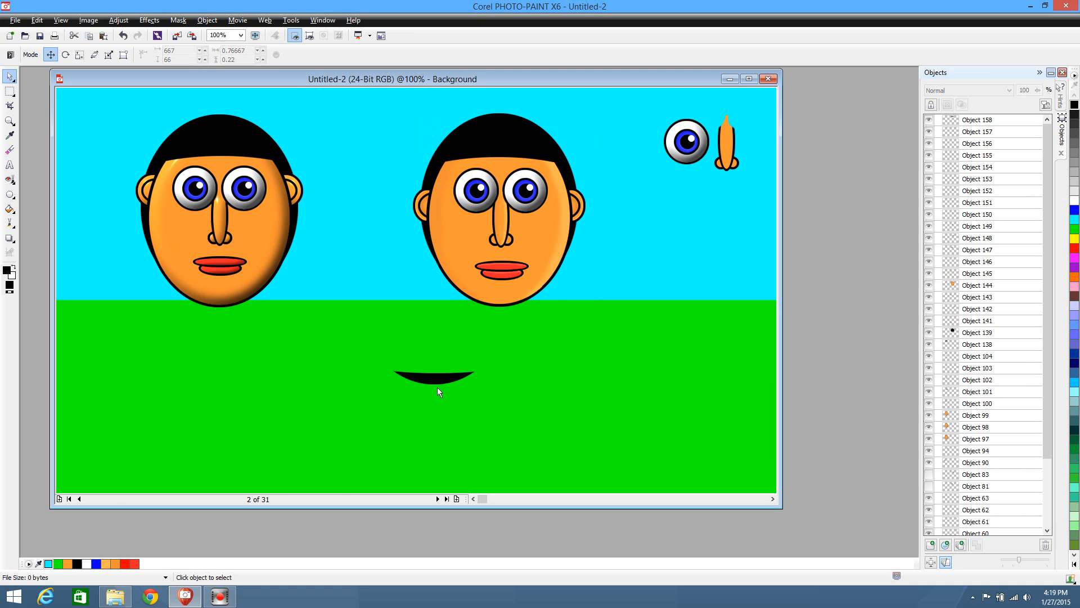
Cut and re-paste the black sliver to bring it in front, place it on the right face's chin at 713, 360, and deselect it
left_click_drag(437, 382, 508, 335)
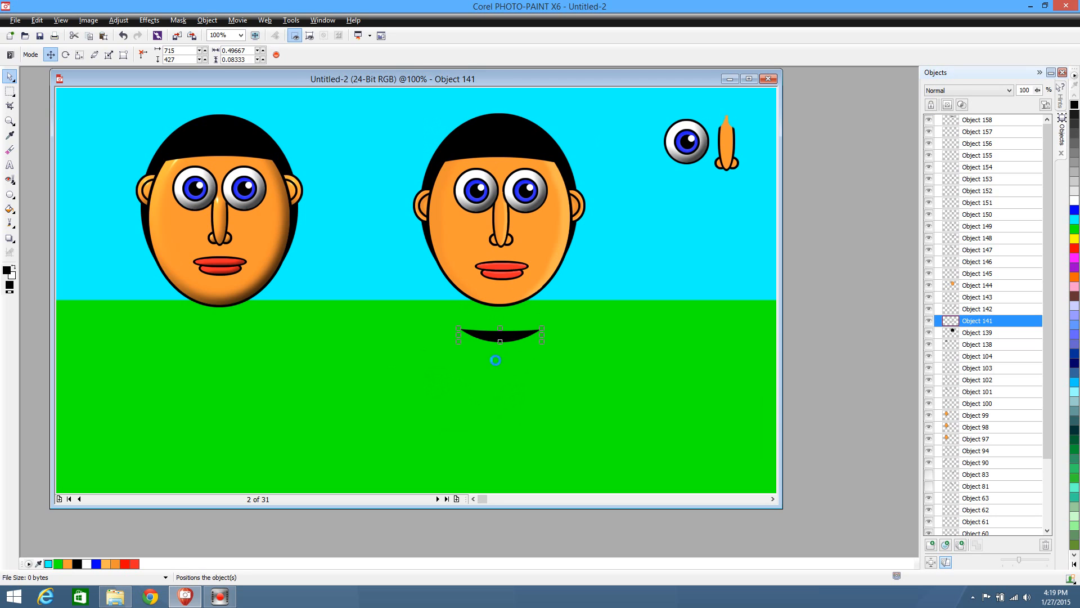
key("ctrl+x")
key("ctrl+v")
left_click_drag(511, 299, 515, 298)
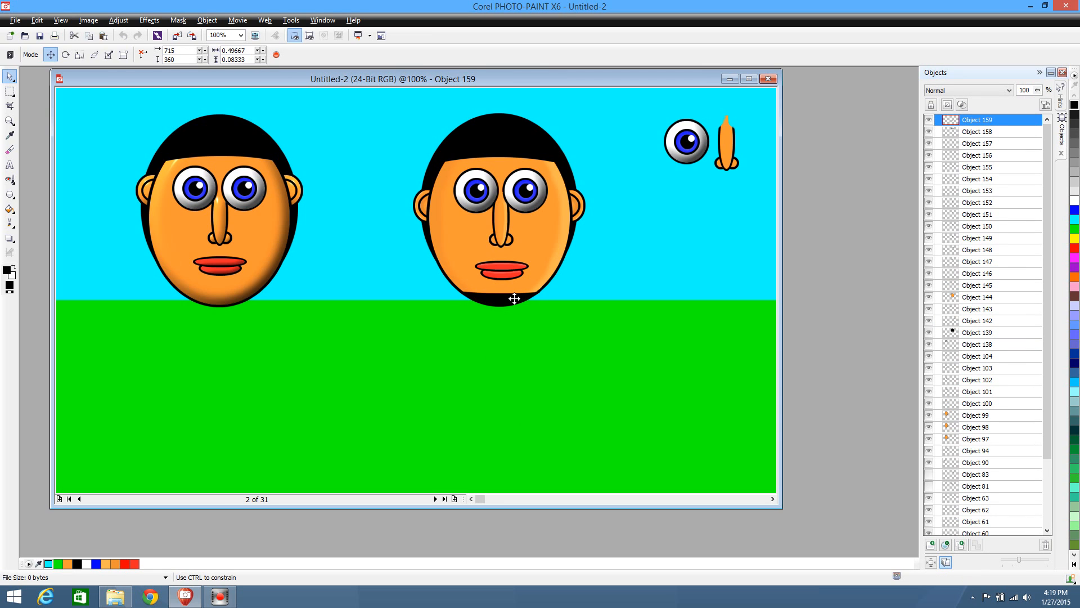
left_click(507, 356)
Duplicate the chin sliver, place the copy on the left face's chin at 215, 361, and deselect it
left_click(514, 299)
key("ctrl+d")
left_click_drag(499, 301, 229, 298)
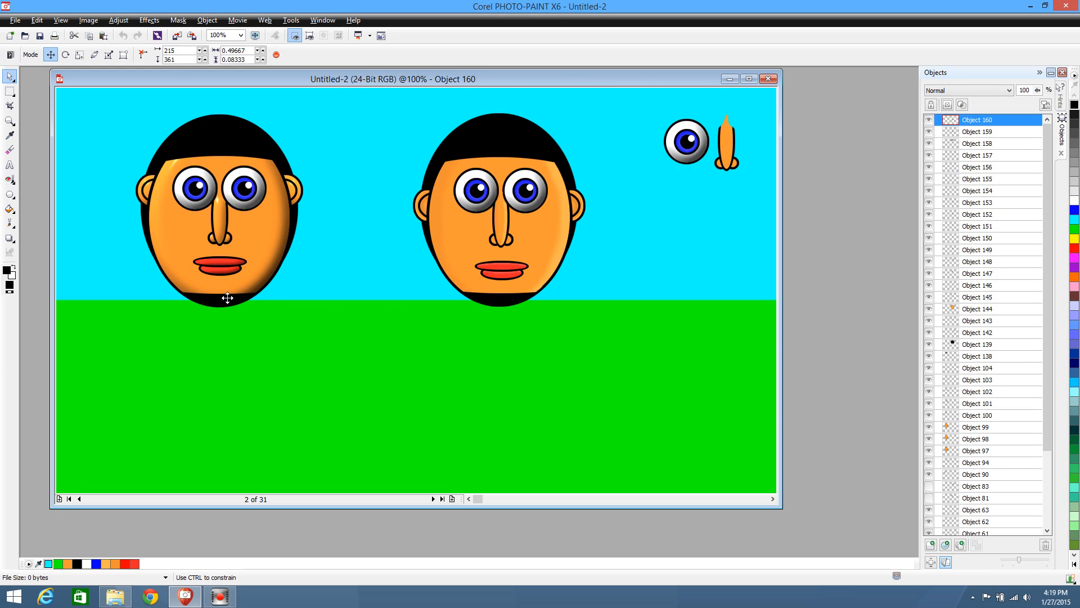
left_click(260, 340)
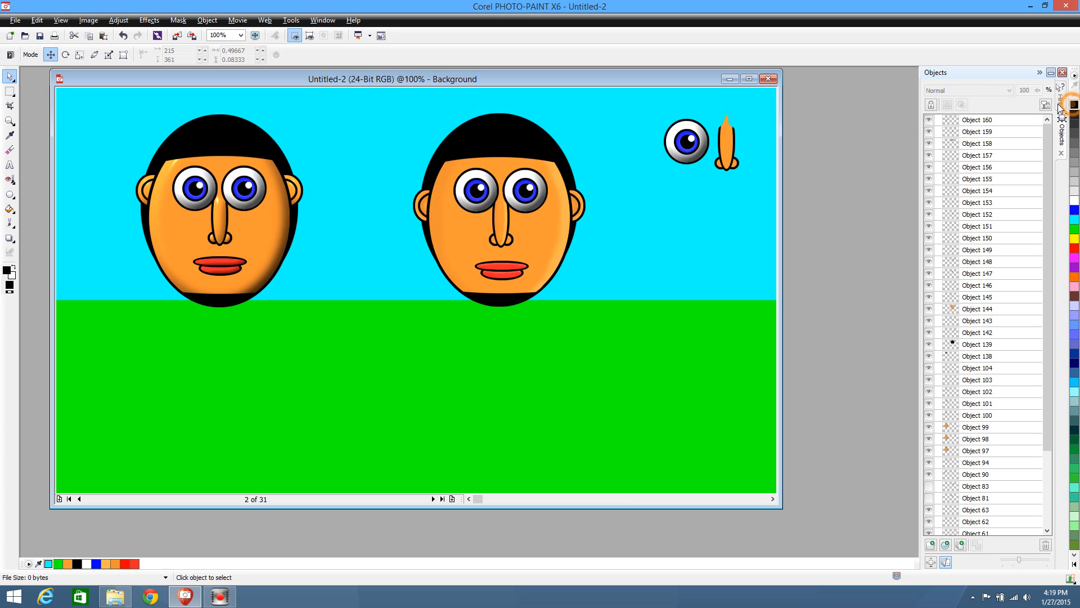
Draw a black circle over the left face's first eye, cut a lower offset ellipse out of it to form an arc, and remove the mask
left_click(9, 194)
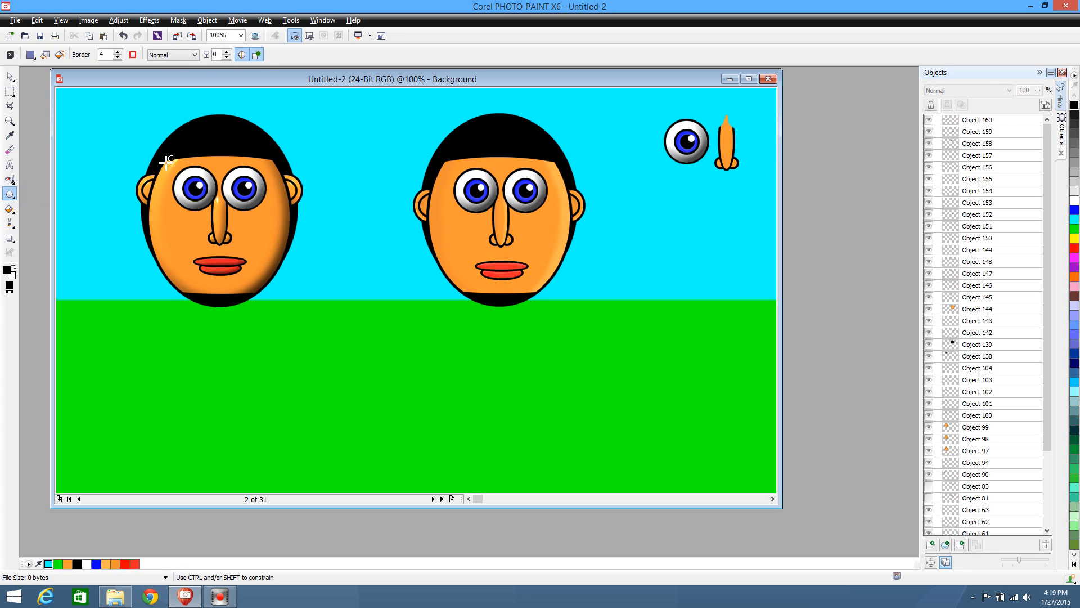
left_click_drag(166, 165, 211, 220)
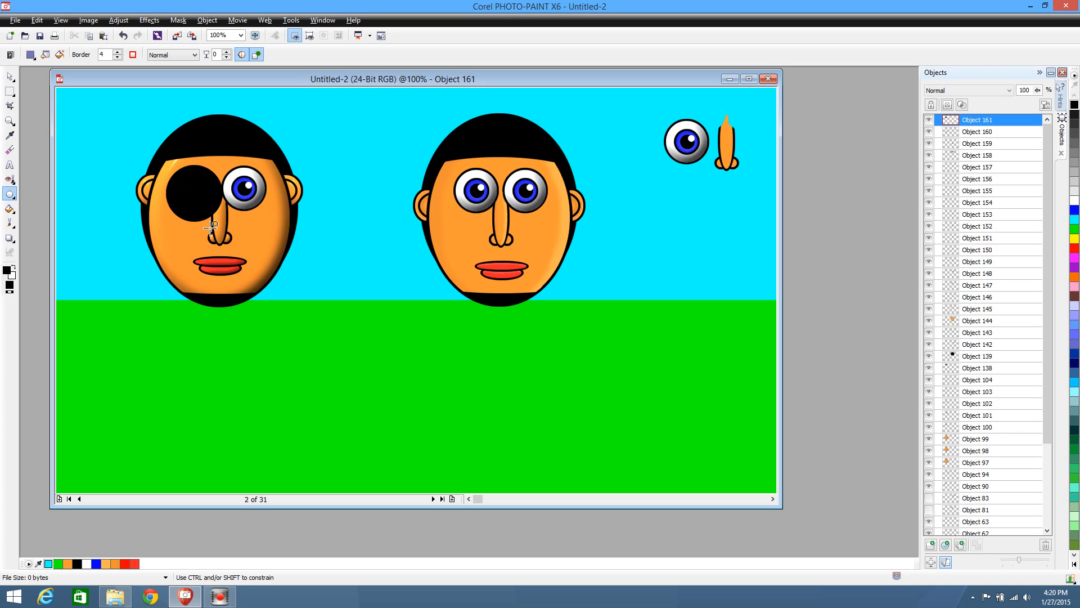
left_click(10, 91)
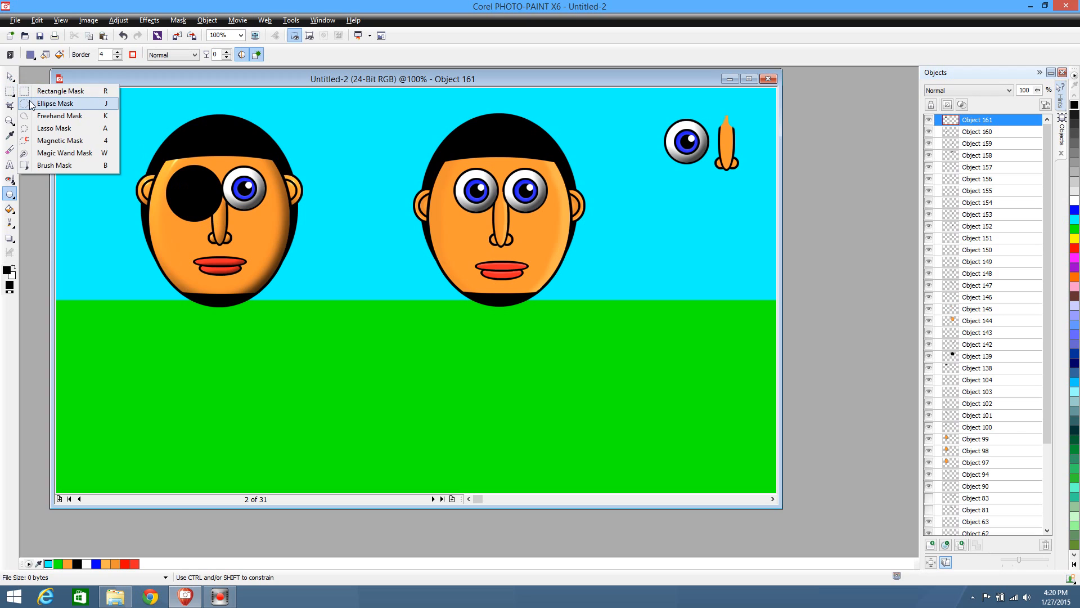
left_click(26, 104)
left_click_drag(217, 241, 170, 181)
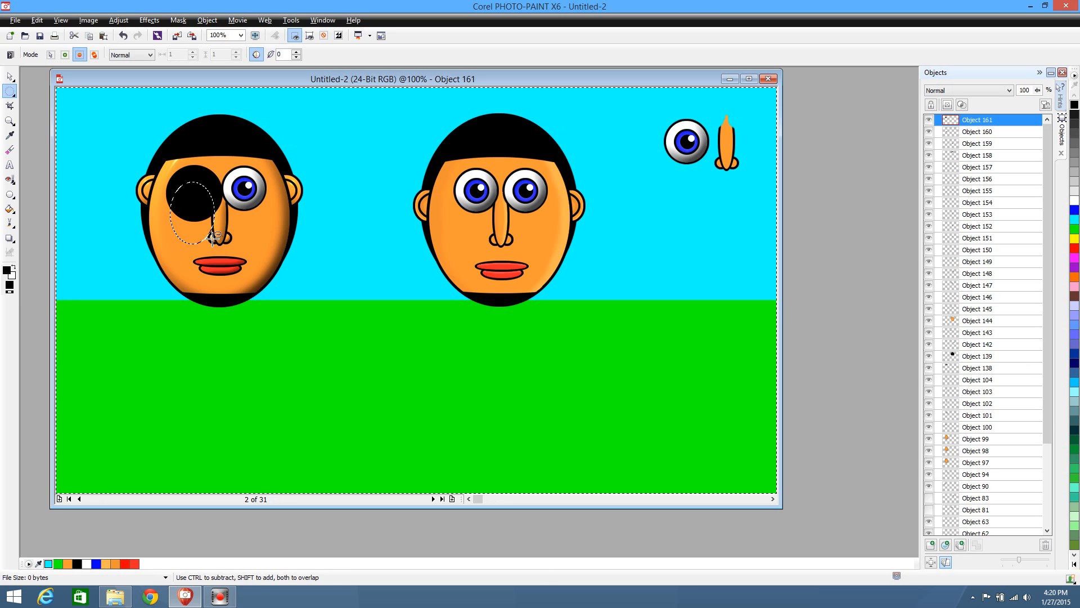
left_click_drag(218, 227, 188, 189)
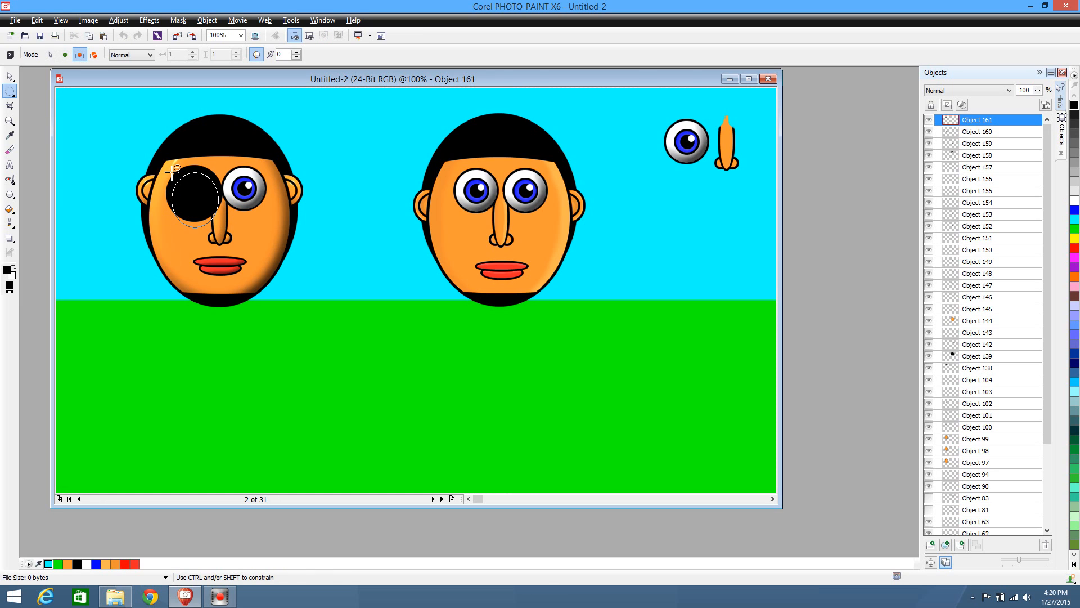
left_click_drag(176, 175, 174, 174)
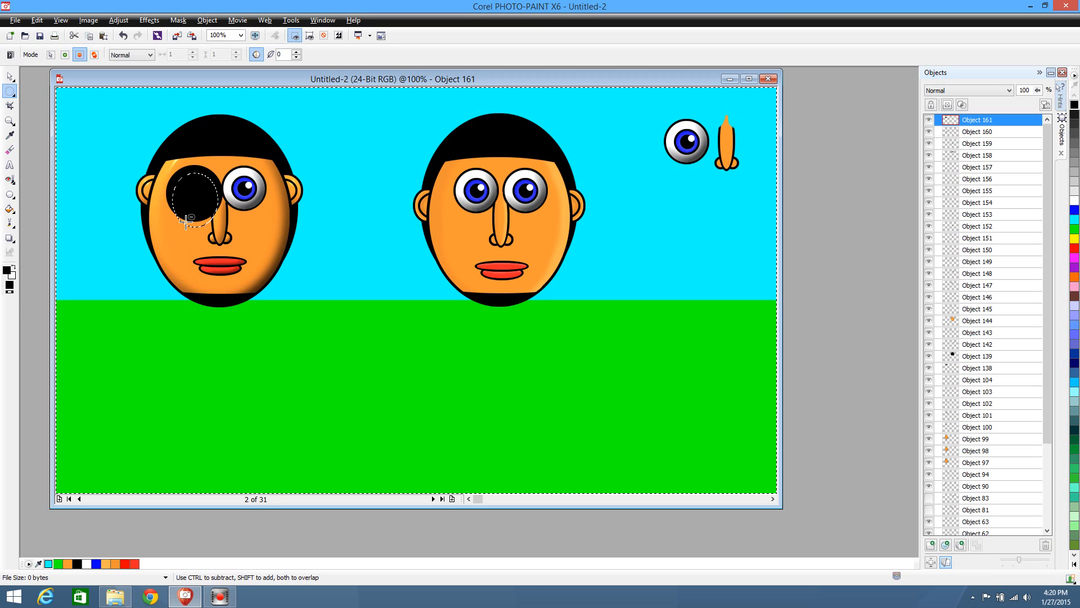
key("ctrl+shift+i")
key("ctrl")
key("Delete")
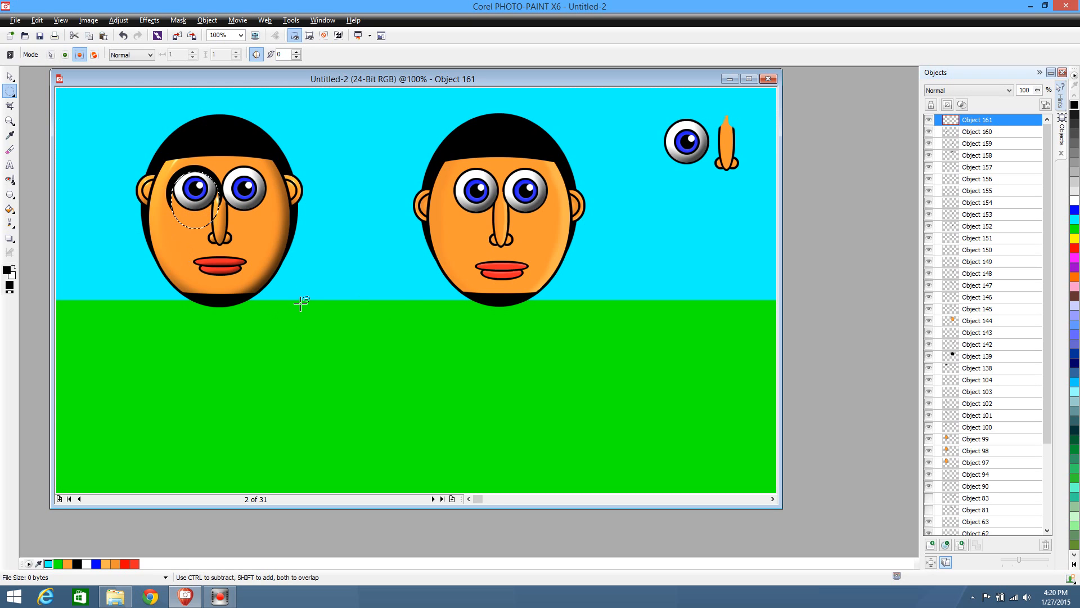
key("ctrl+r")
Stretch the black arc to a width of 0.36 and position it above the left face's first eye at 191, 121
left_click(10, 76)
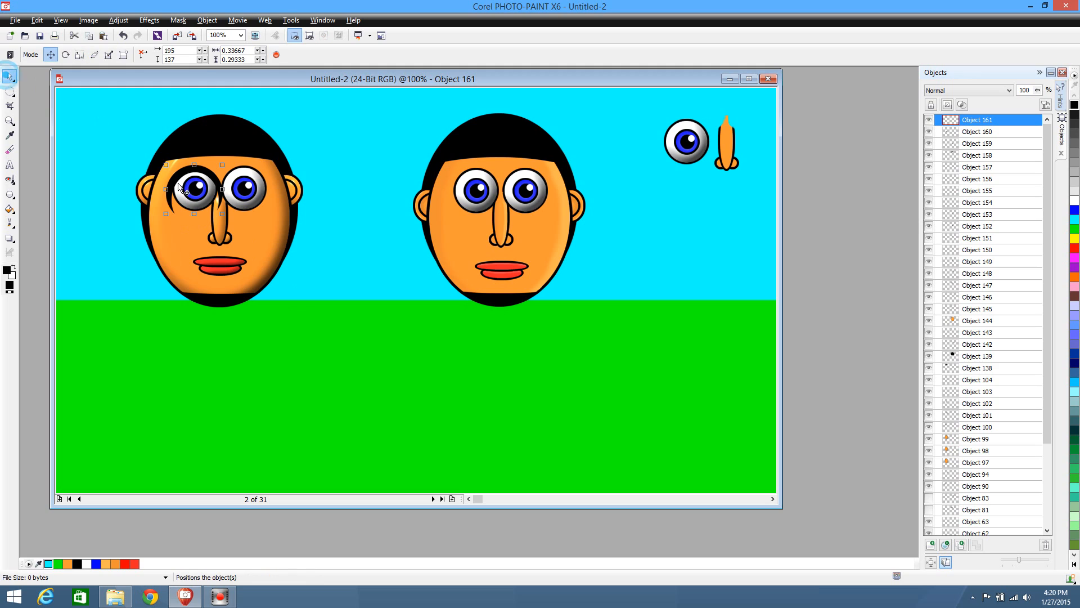
left_click(202, 167)
left_click_drag(202, 167, 201, 161)
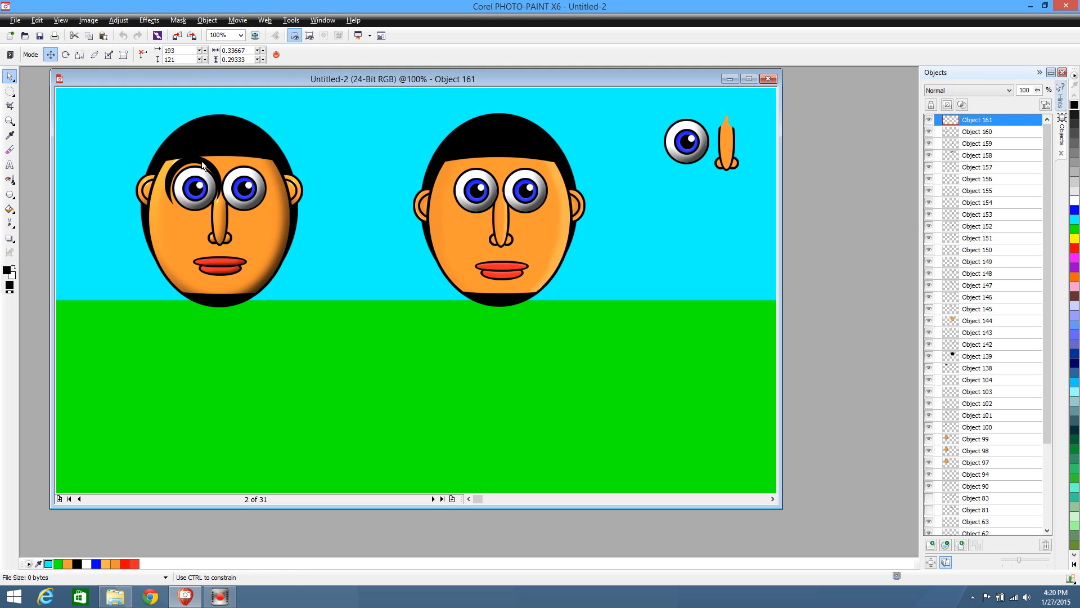
left_click_drag(222, 179, 226, 179)
left_click(8, 91)
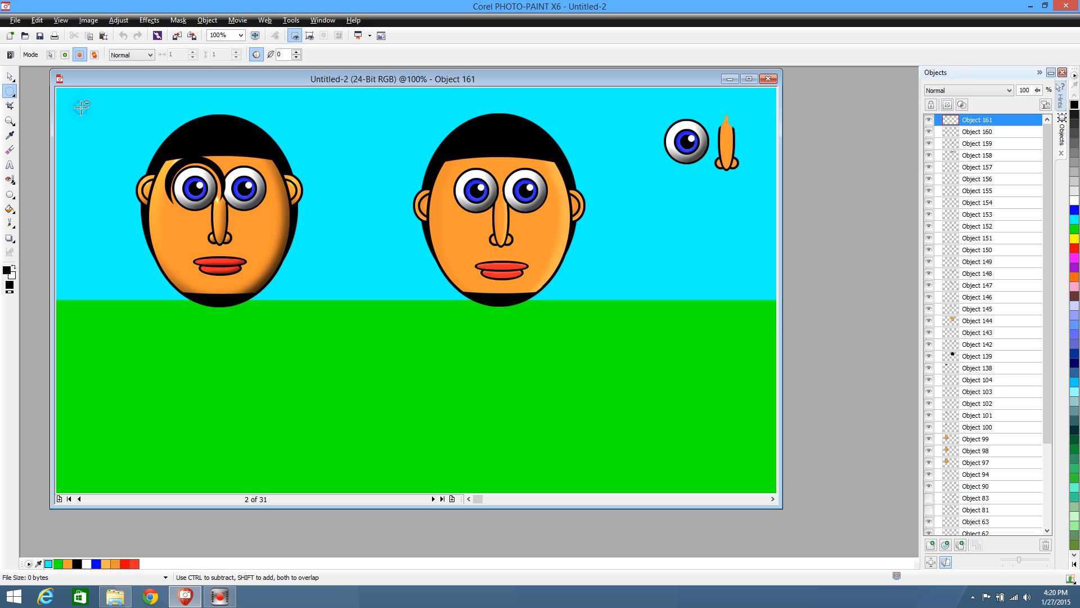
left_click(81, 107)
left_click(9, 76)
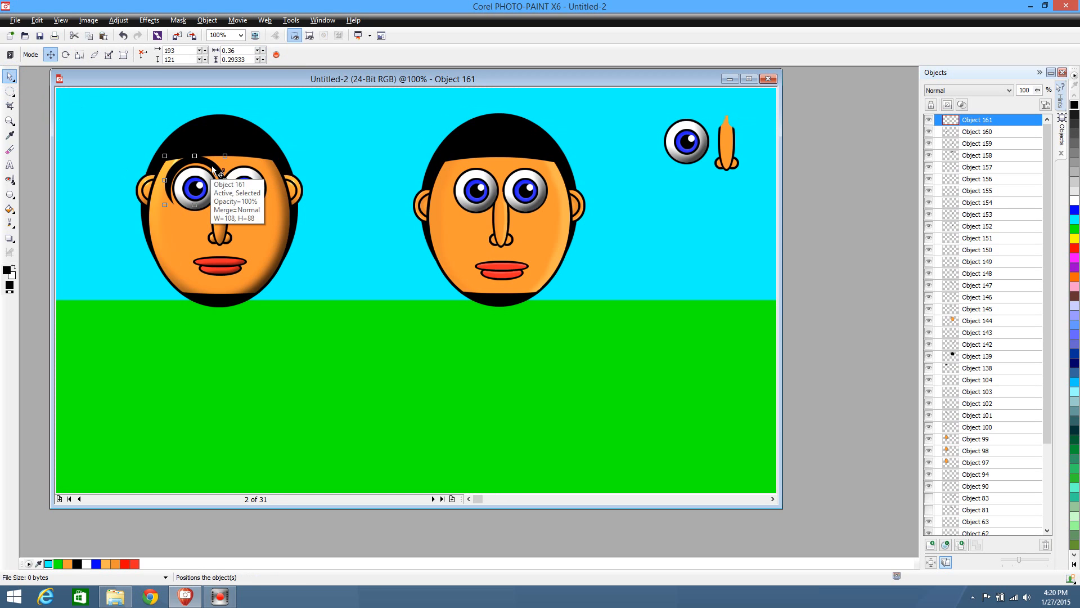
left_click_drag(212, 165, 211, 166)
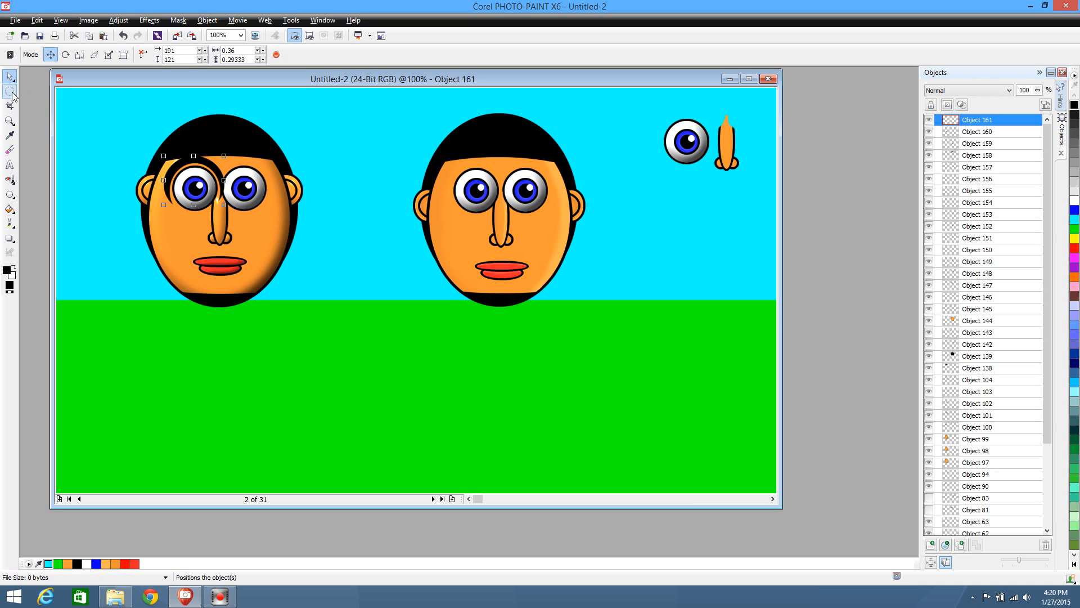
Trim the arc's lower ends with a rectangular mask to a height of 0.14, and duplicate the eyebrow over the other eye at 279, 121
left_click(13, 94)
left_click(26, 93)
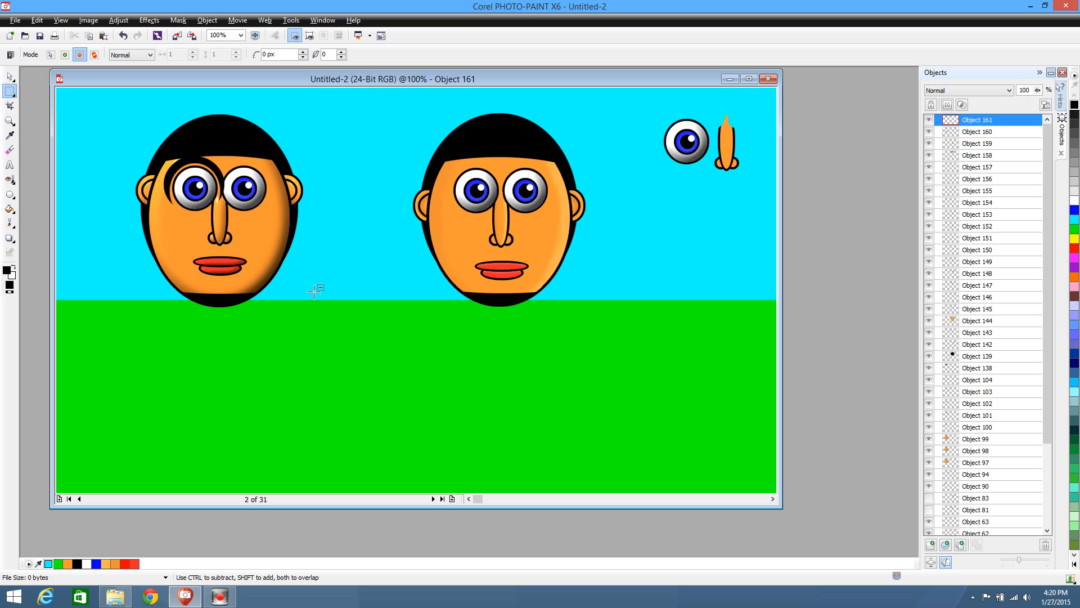
left_click_drag(114, 265, 274, 180)
key("ctrl+shift+i")
key("ctrl+shift+i")
key("ctrl+shift+i")
left_click(10, 76)
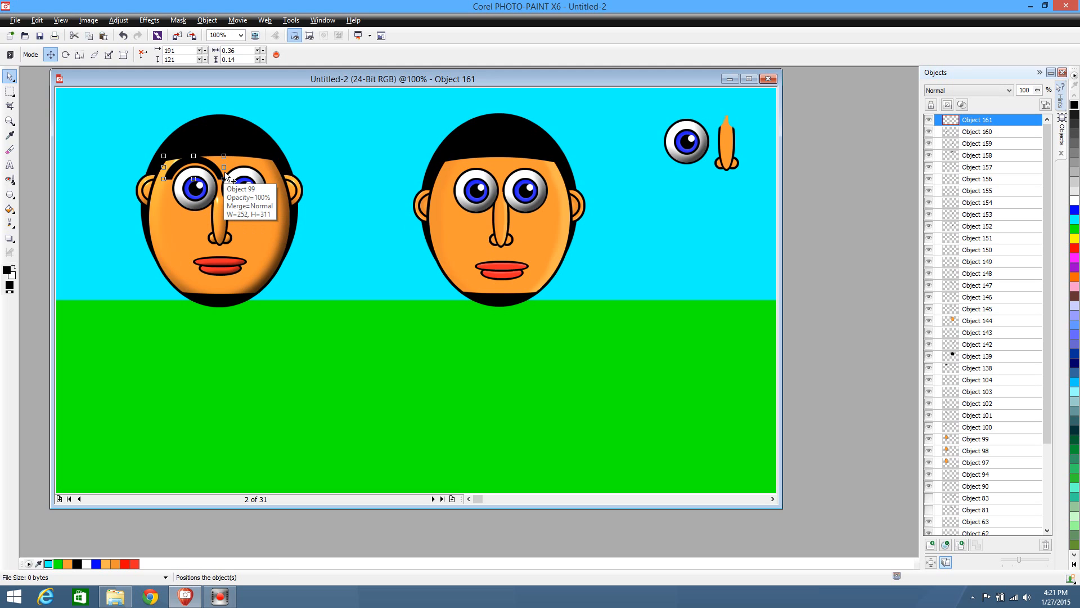
key("ctrl+d")
left_click_drag(223, 175, 269, 167)
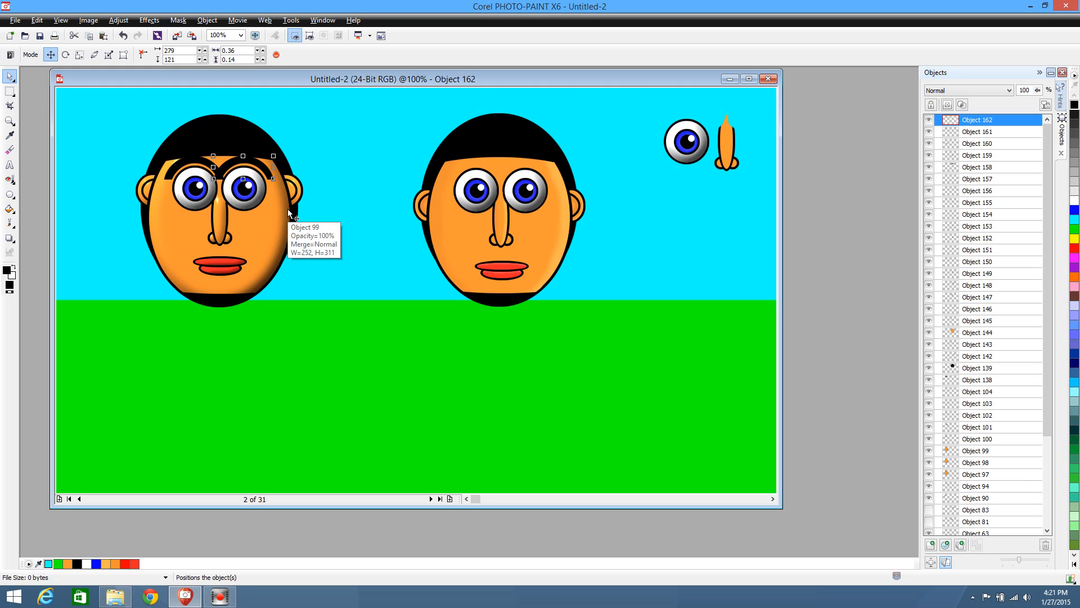
Thin the first eyebrow by cutting an ellipse from its underside at 436, 347, and return it above its eye at 192, 125
left_click_drag(197, 166, 341, 297)
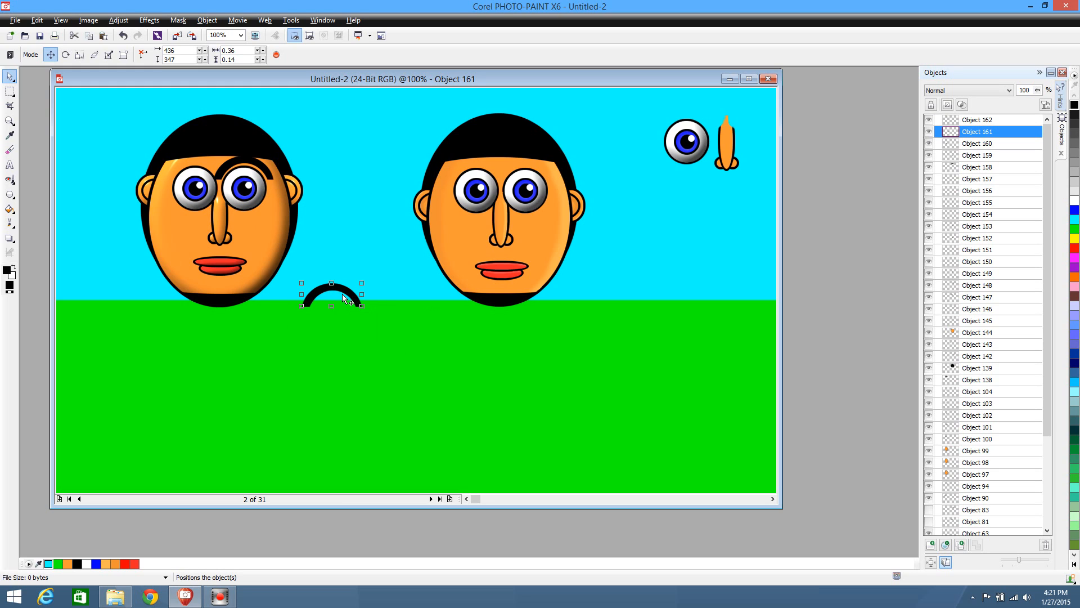
left_click(10, 92)
left_click(31, 104)
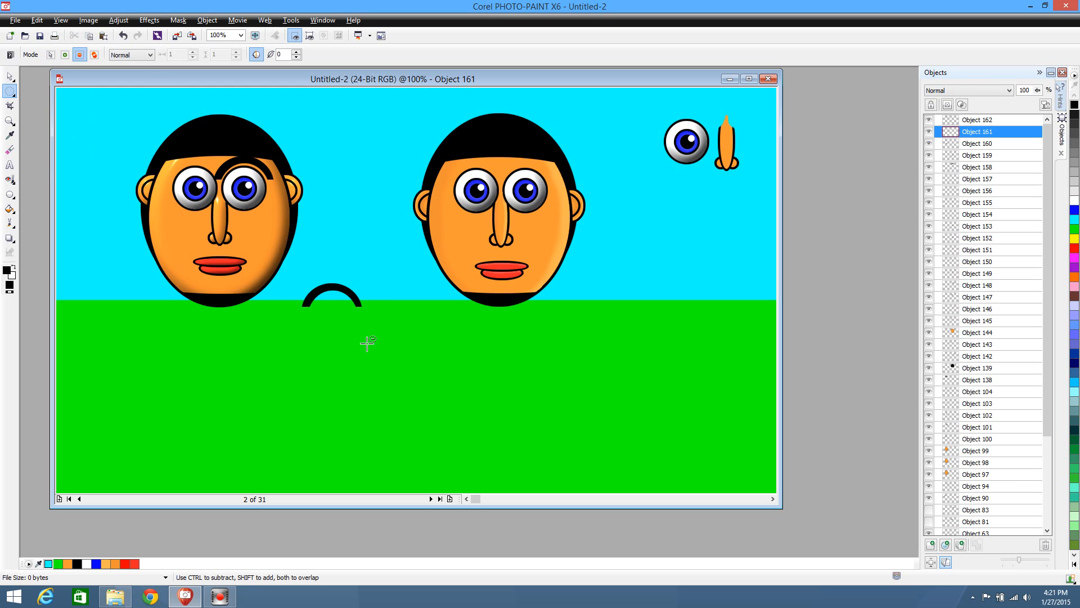
left_click_drag(362, 350, 302, 287)
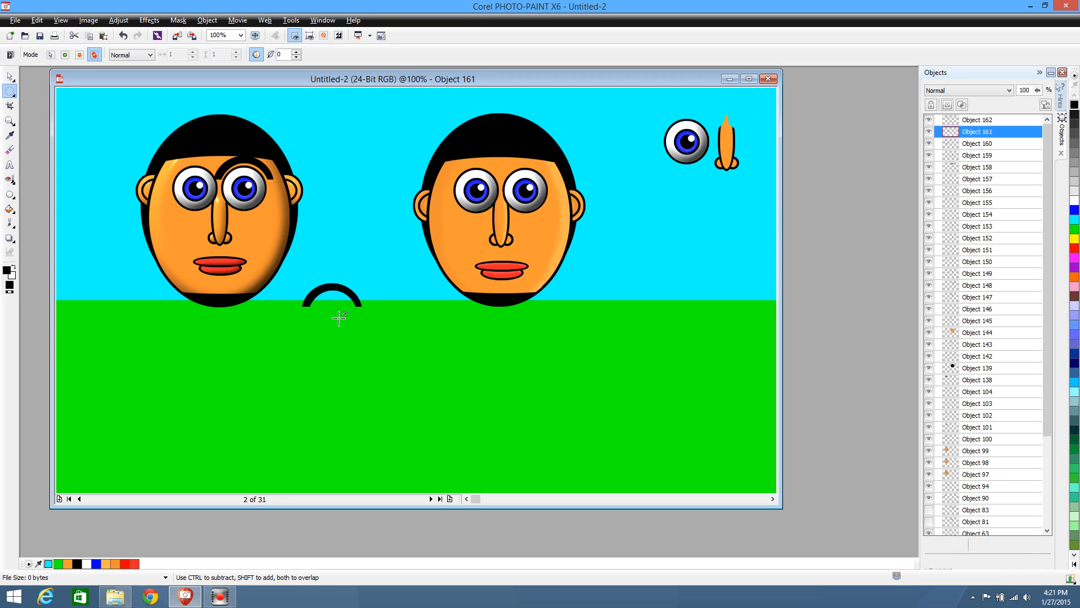
key("Delete")
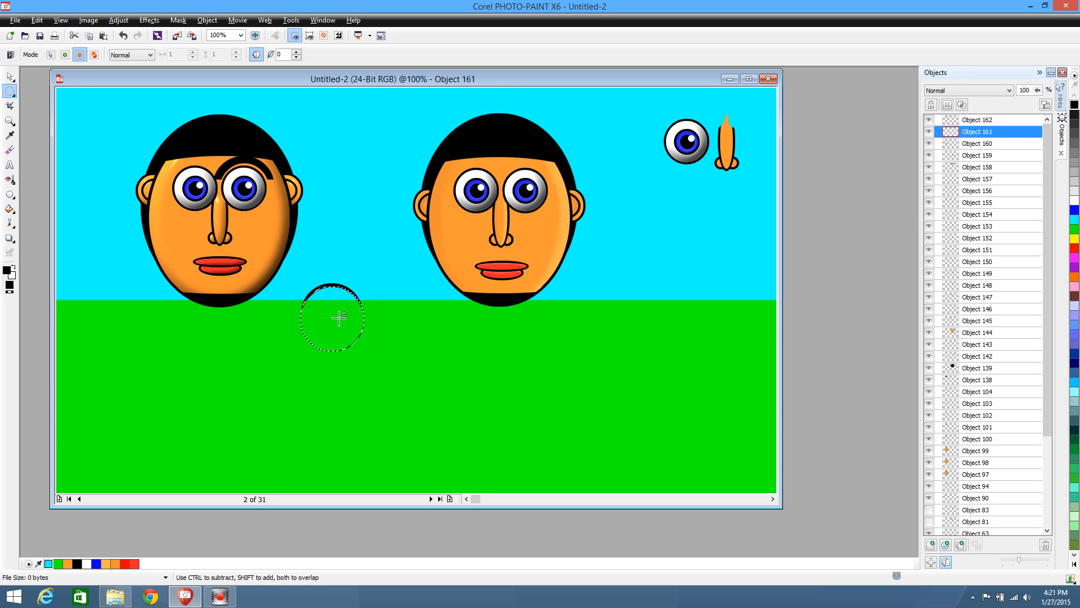
key("ctrl+shift+r")
left_click(10, 76)
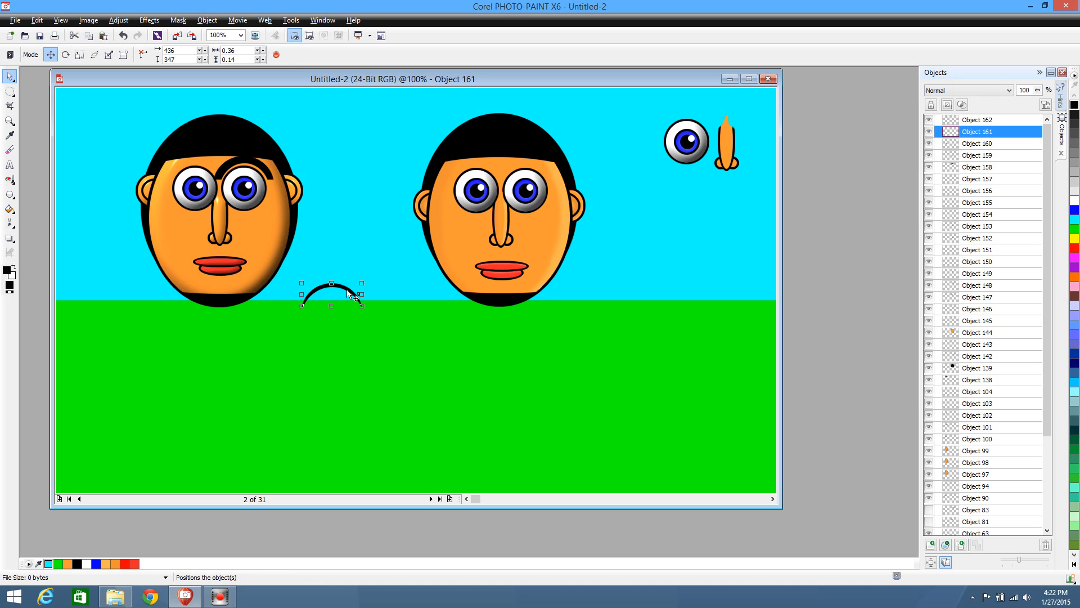
left_click_drag(350, 292, 209, 164)
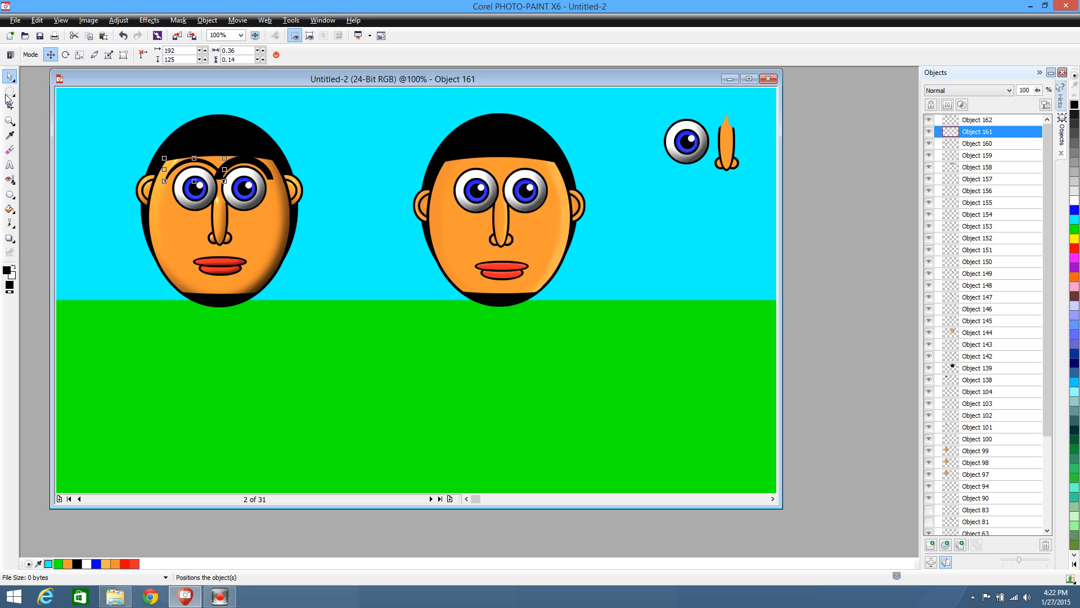
Trim the thinned eyebrow's lower ends with a rectangular mask to 0.30667 by 0.07667, and delete the thick duplicate over the other eye
left_click(9, 92)
left_click(42, 89)
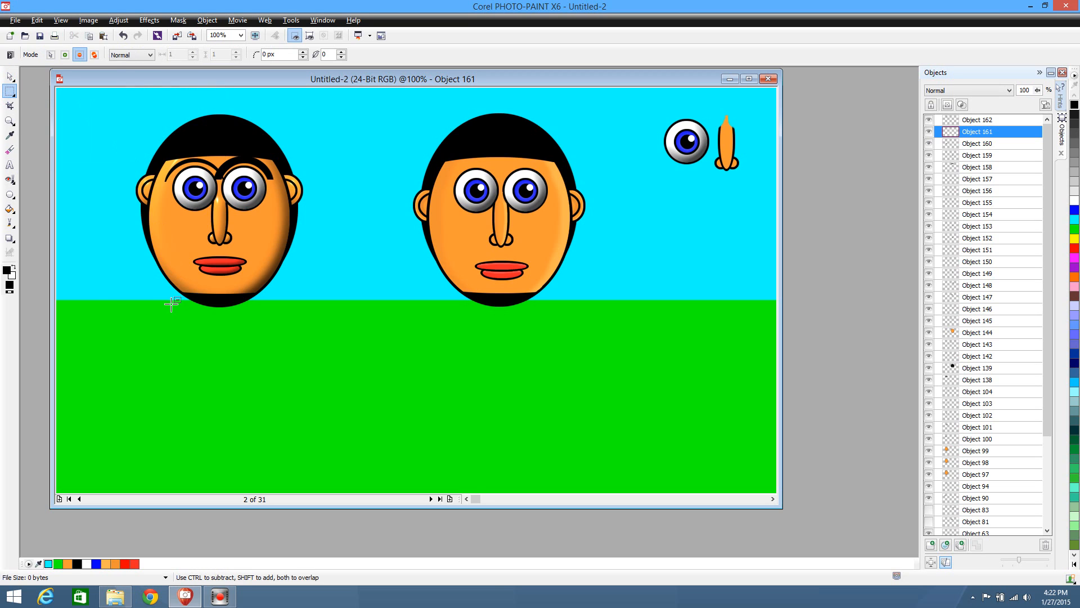
left_click_drag(110, 308, 273, 170)
left_click(10, 76)
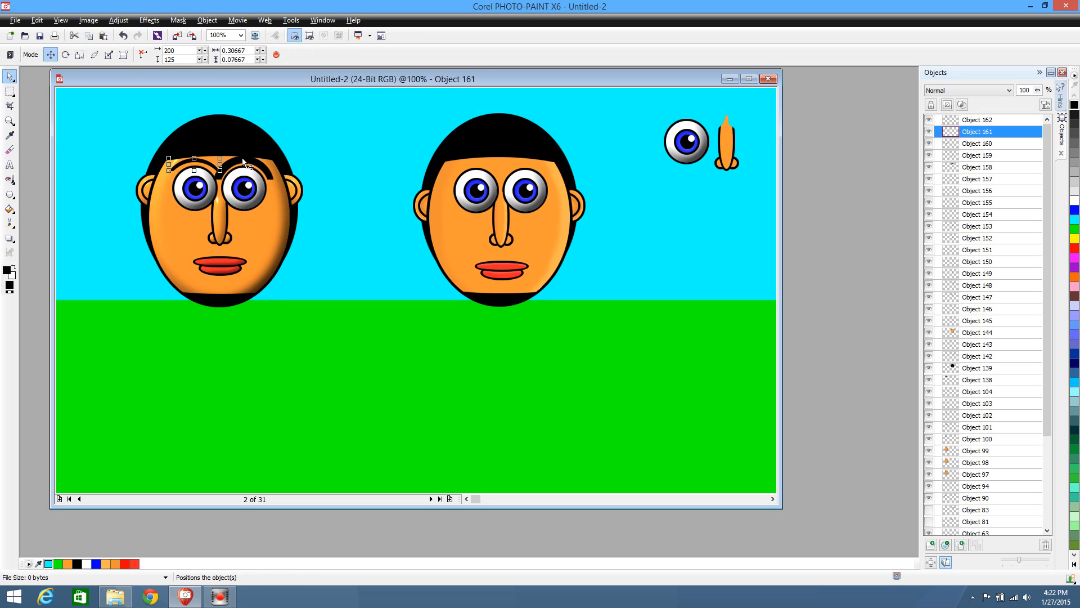
left_click_drag(243, 167, 353, 352)
key("Delete")
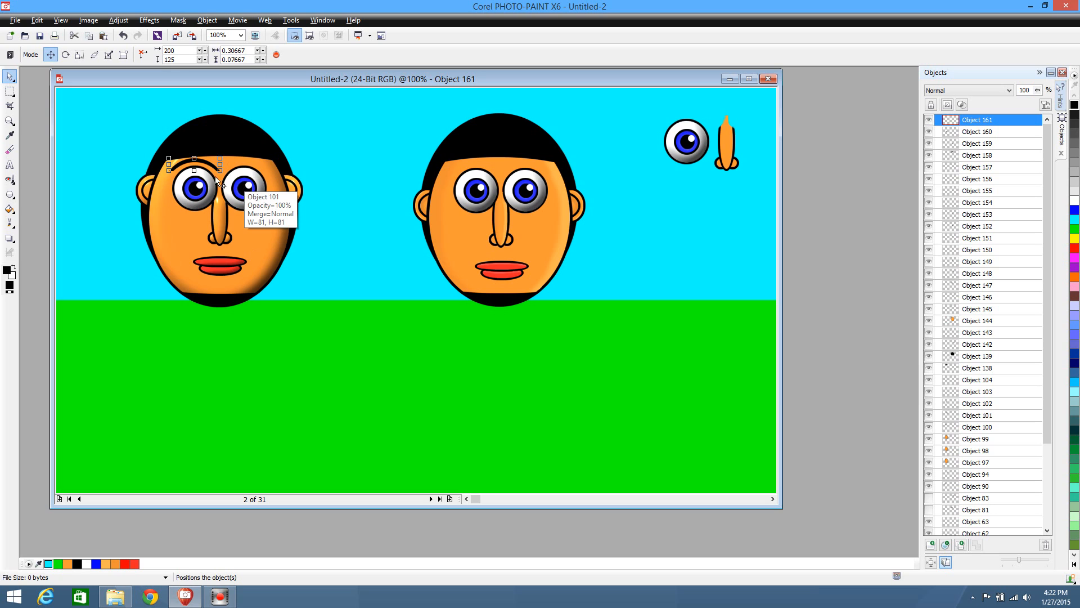
Create a new 1,280 x 720 px image, paste the copied eyebrow into it, and flip the image horizontally
left_click(37, 20)
left_click(23, 32)
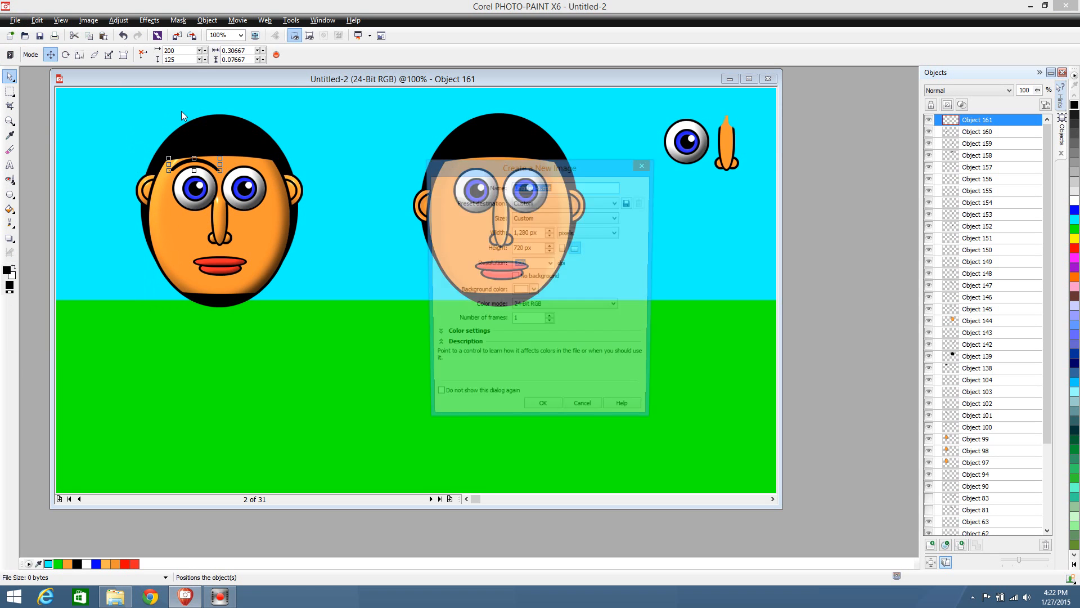
left_click(535, 418)
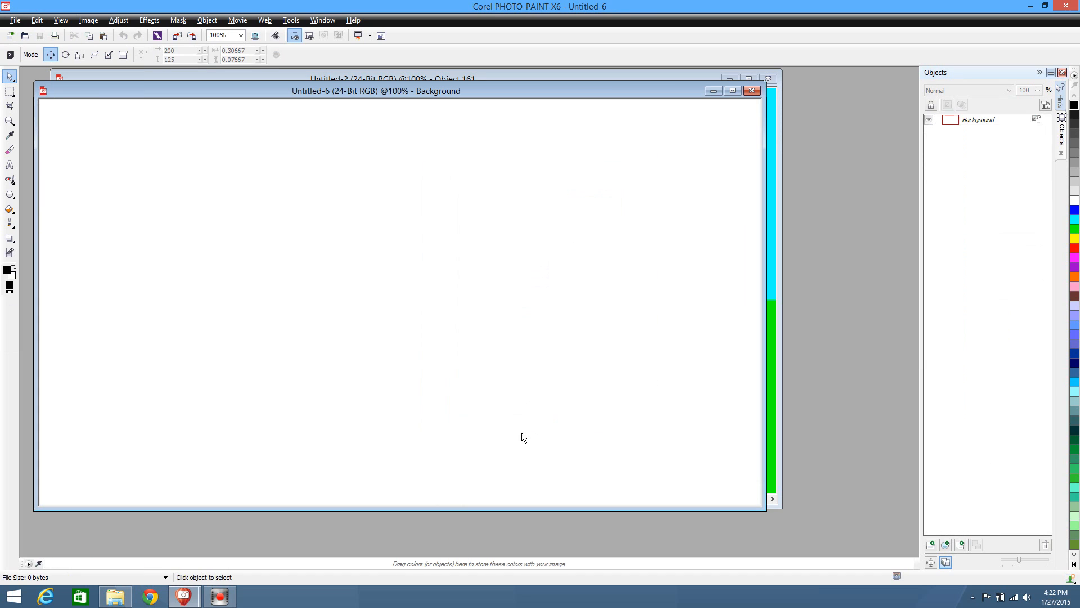
key("ctrl+v")
left_click(86, 20)
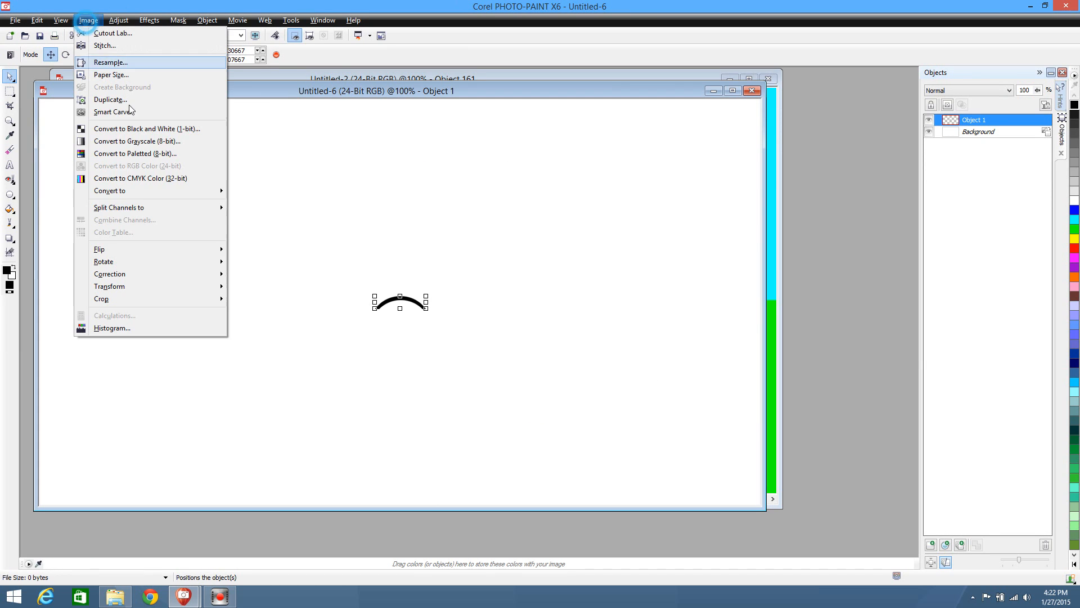
mouse_move(122, 249)
left_click(275, 251)
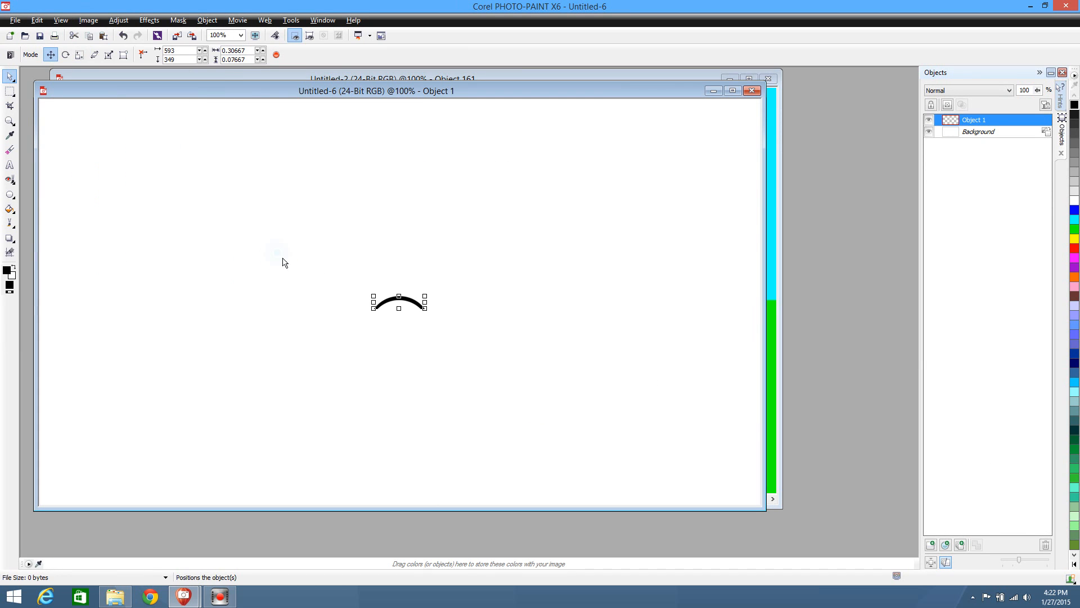
Take the mirrored eyebrow out of the temporary image, close that image, and paste the eyebrow into Untitled-2
key("Delete")
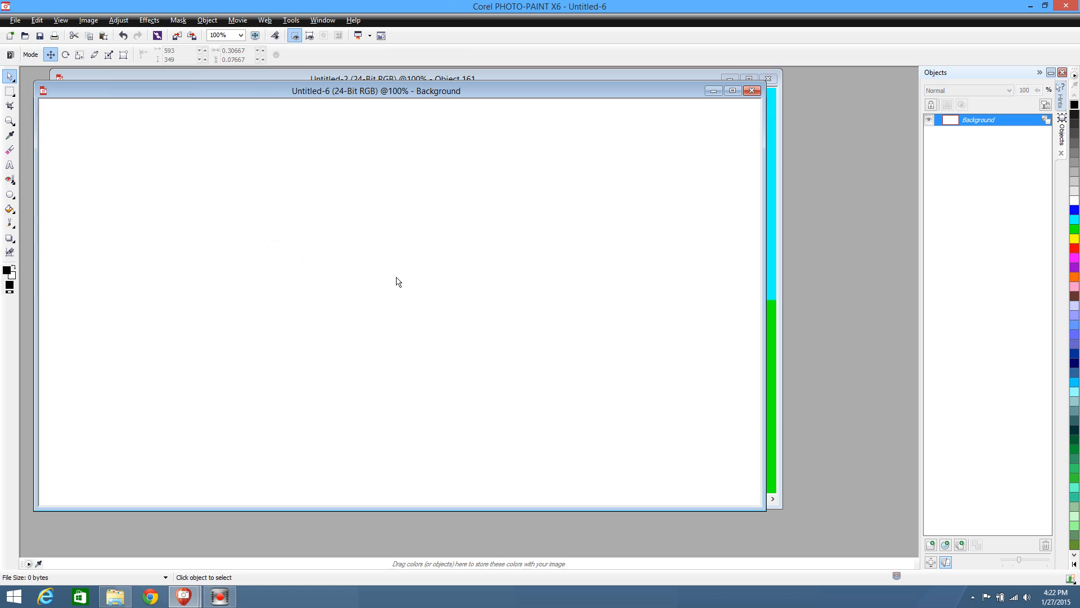
left_click(750, 90)
left_click(549, 323)
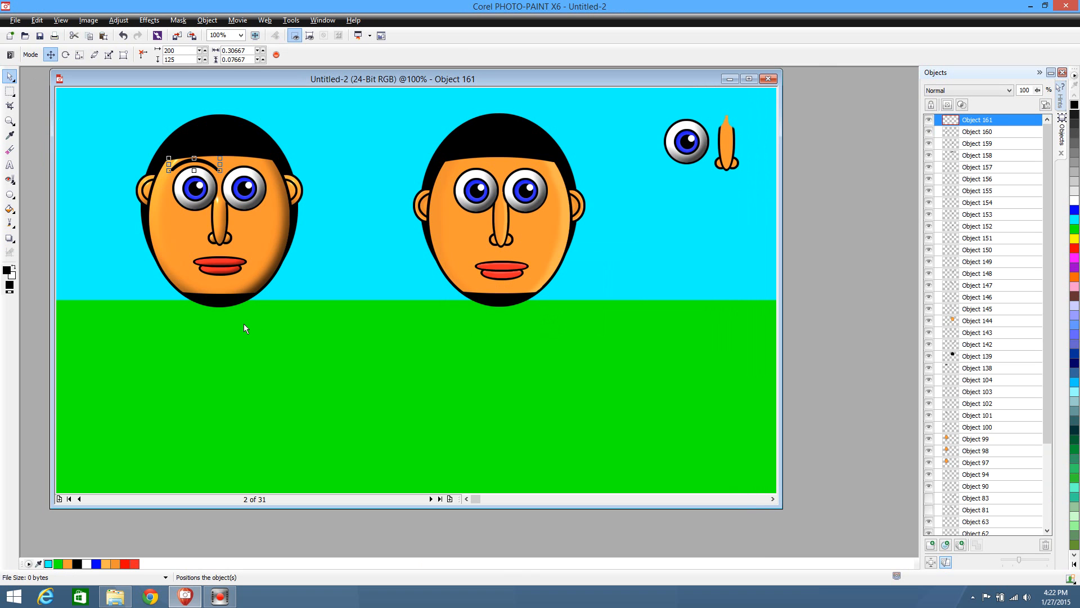
key("ctrl+v")
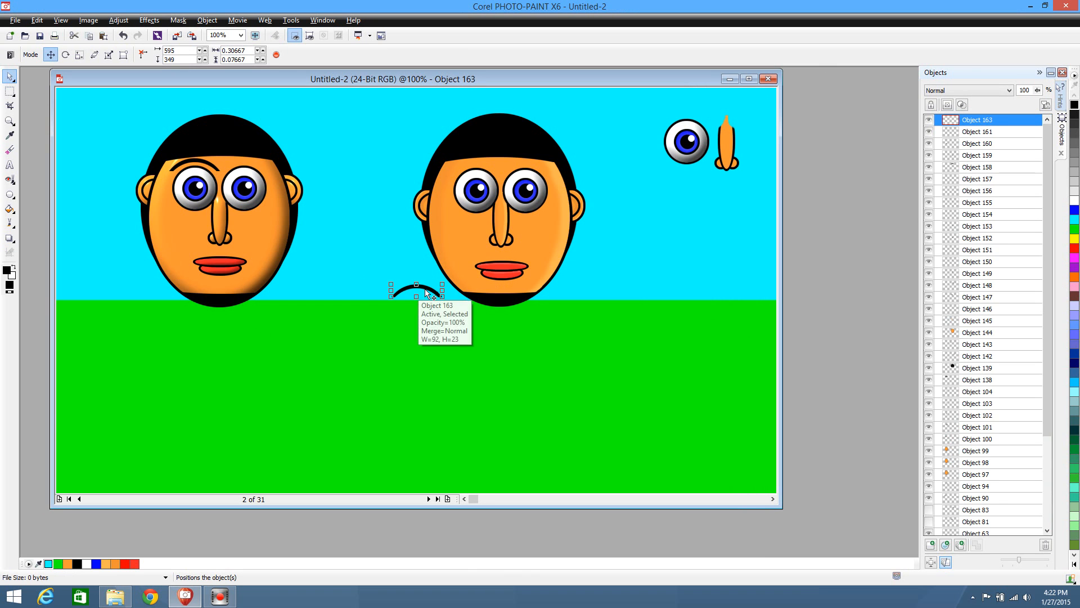
Place the mirrored eyebrow above the first character's other eye at 289, 125, and draw a rectangular mask across both eyebrows' lower ends
left_click_drag(426, 288, 254, 163)
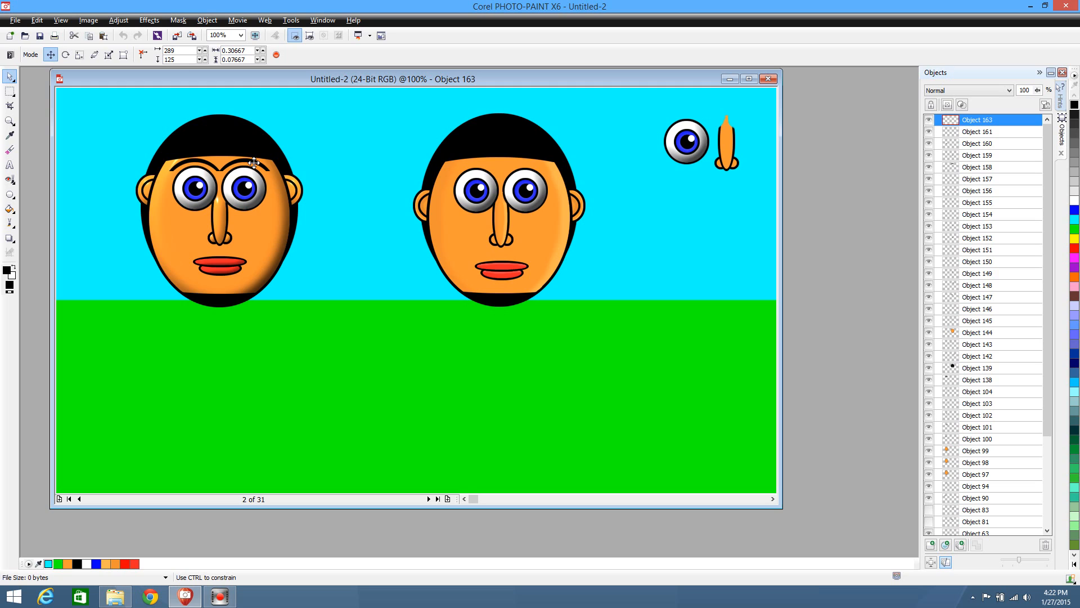
left_click(313, 353)
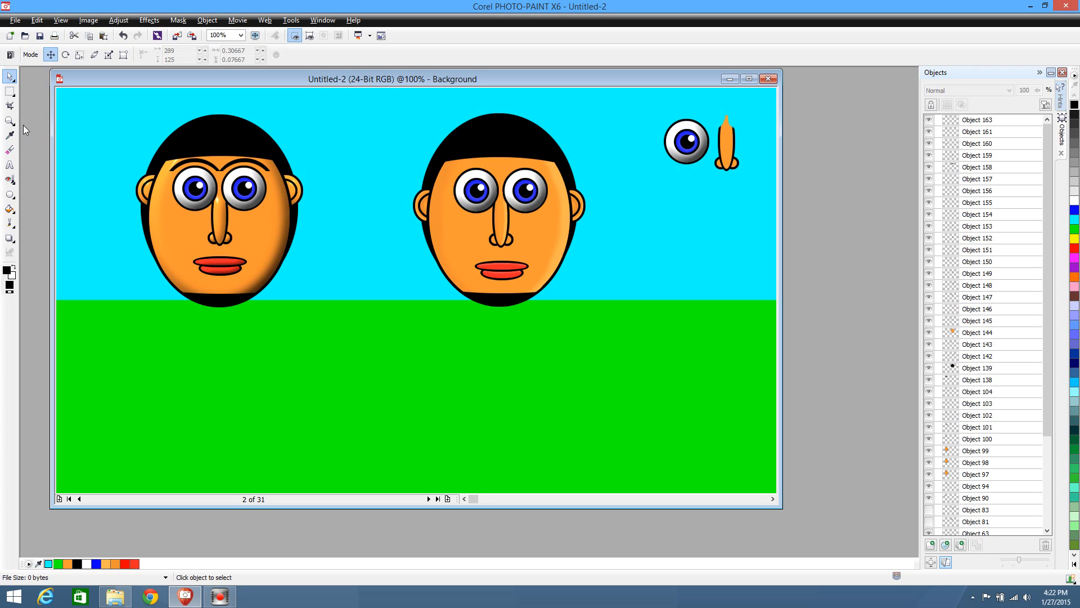
left_click(10, 93)
left_click_drag(109, 248, 410, 164)
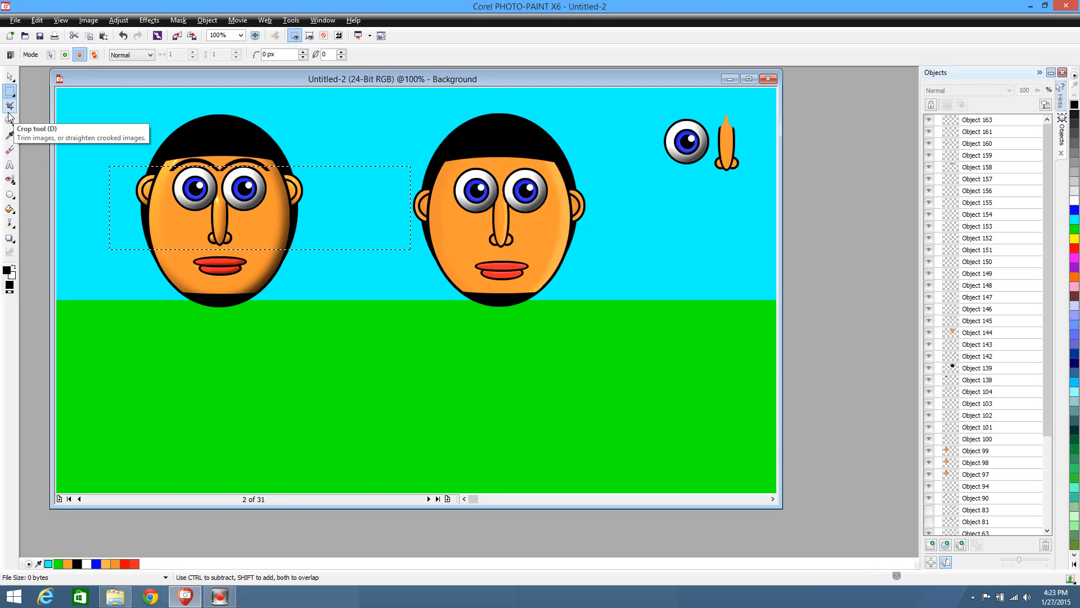
Cut the masked lower ends off the first character's original eyebrow, trimming it to 0.26 by 0.05
key("Delete")
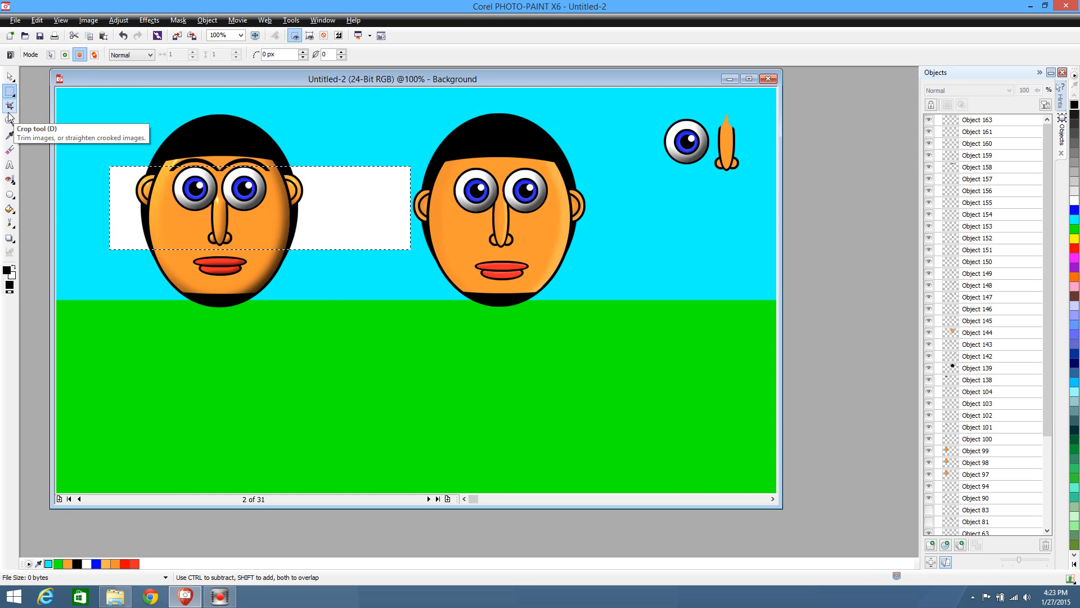
key("ctrl+z")
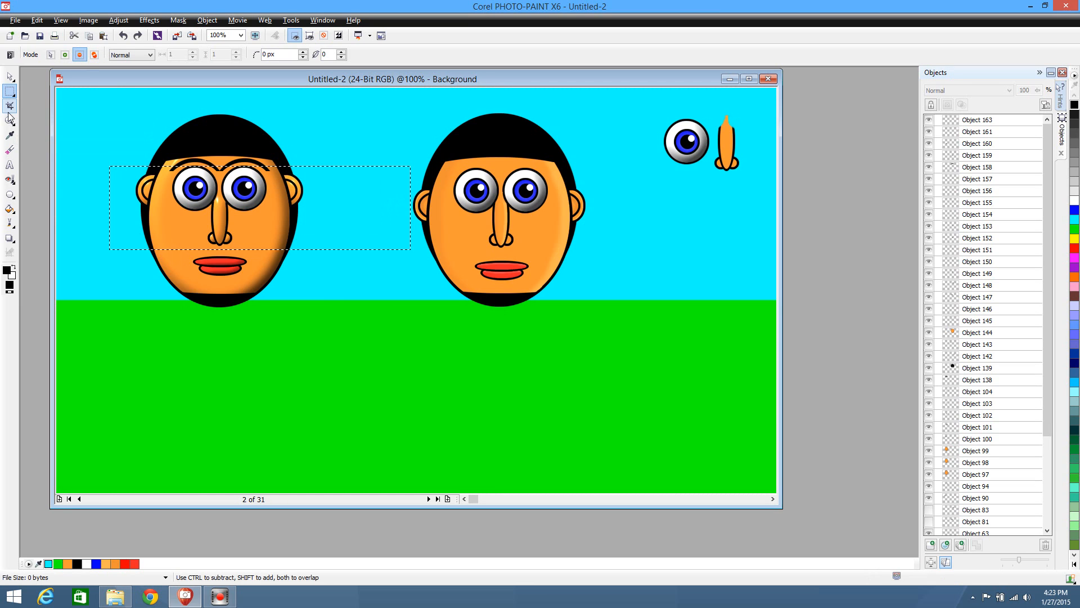
left_click(10, 76)
left_click(206, 164)
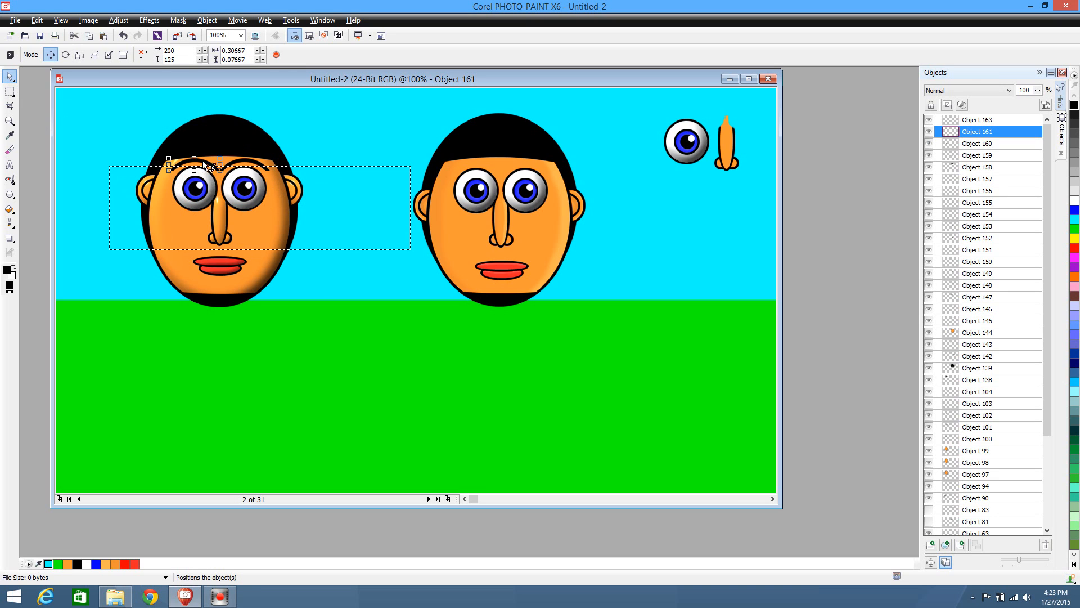
left_click(9, 92)
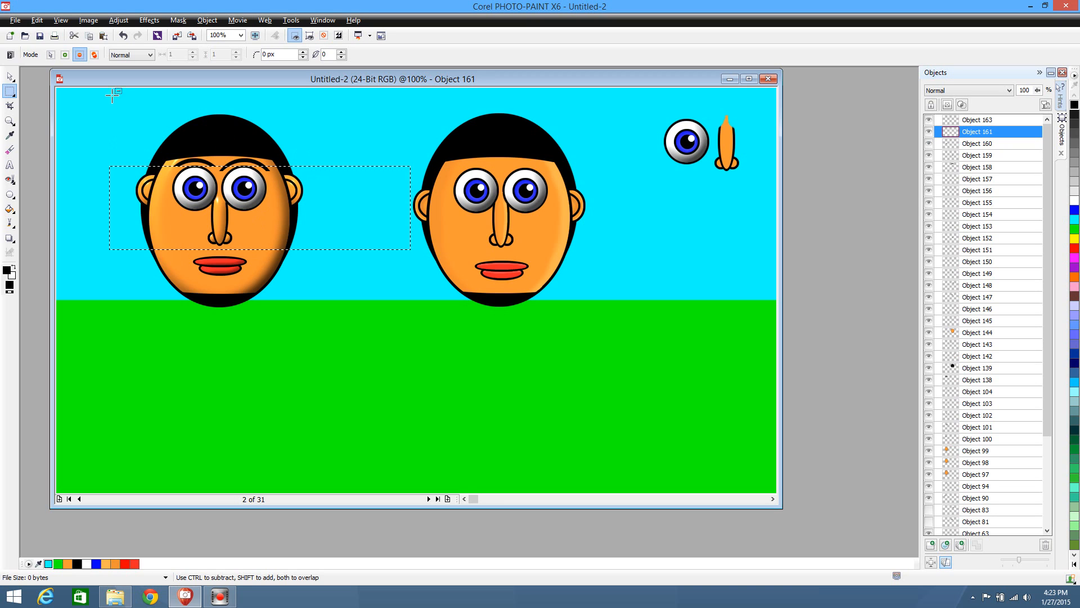
left_click(10, 76)
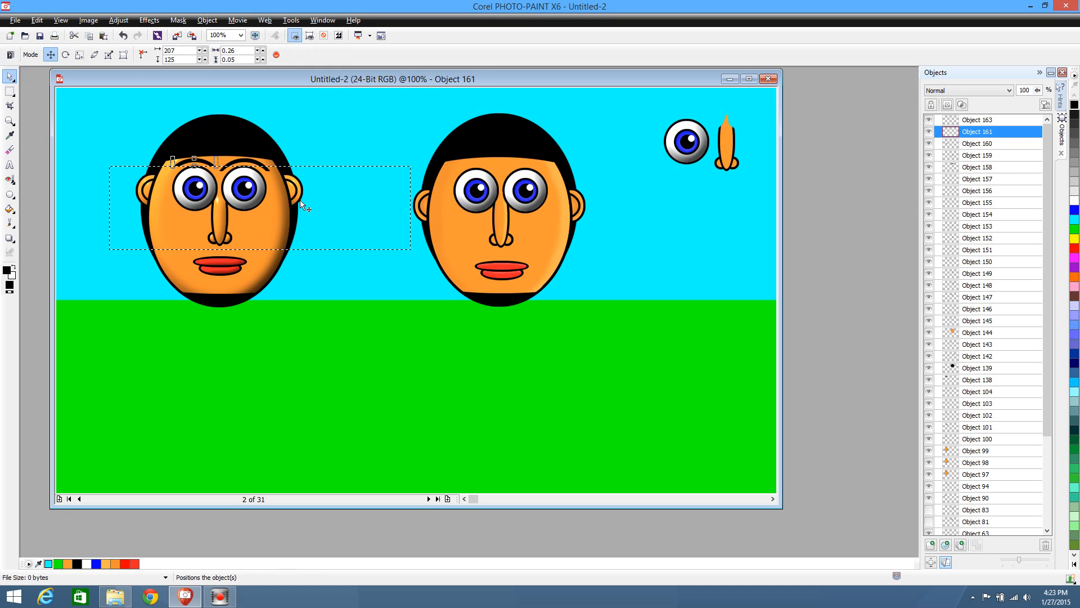
Trim the mirrored eyebrow's lower ends with the same mask to 0.26 by 0.05, and remove the mask
left_click(258, 161)
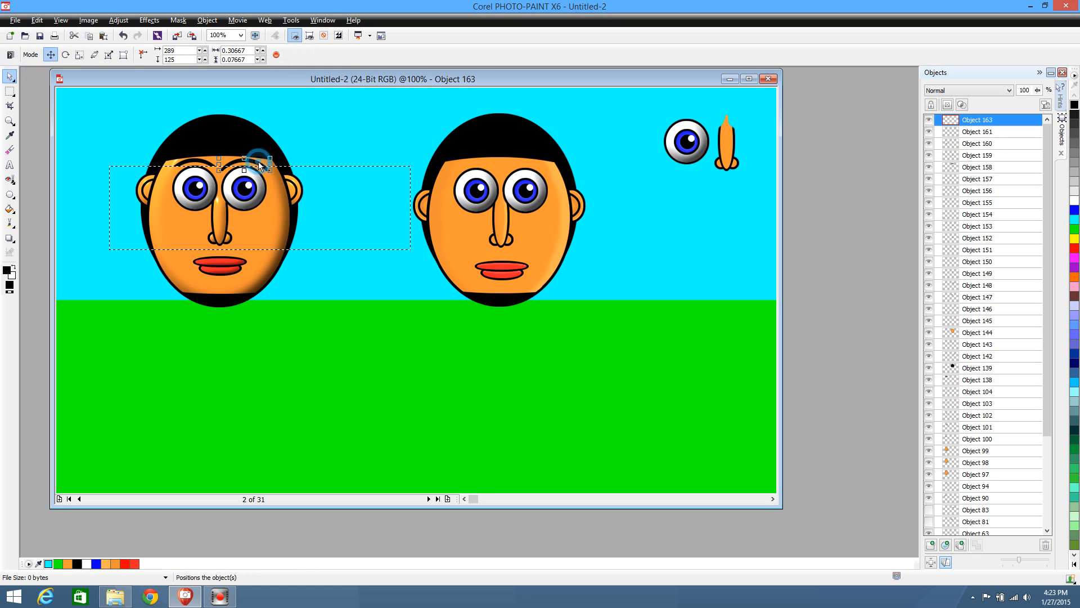
left_click(10, 91)
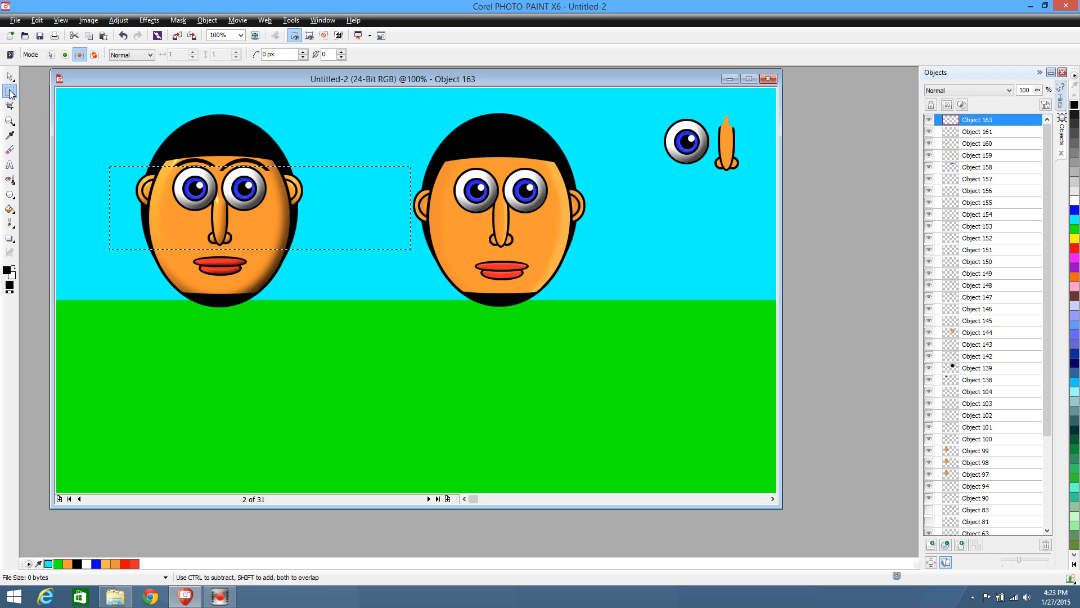
left_click(71, 177)
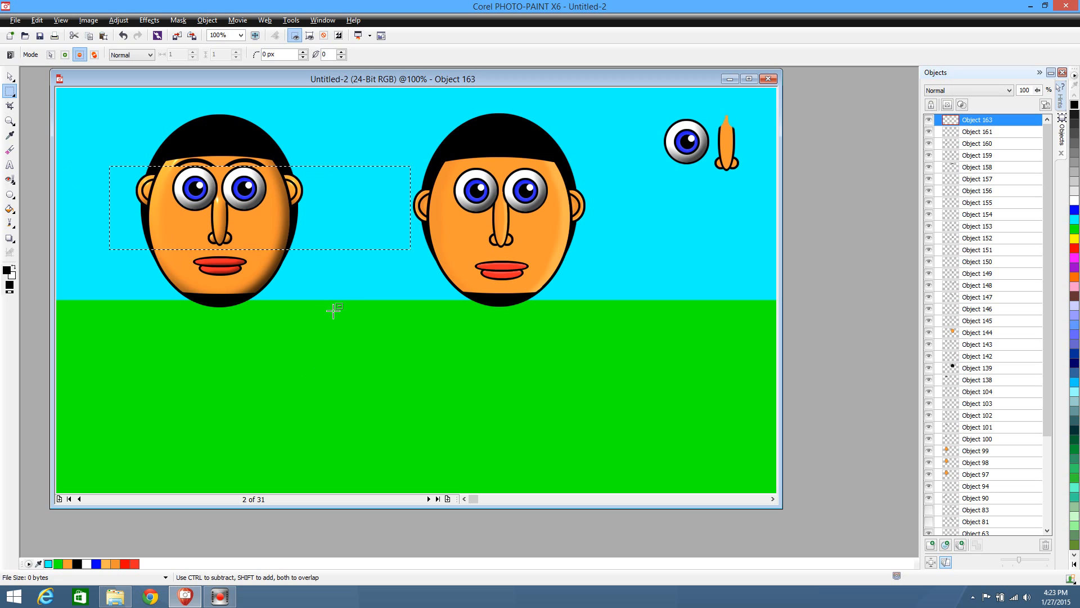
left_click(312, 346)
left_click(9, 76)
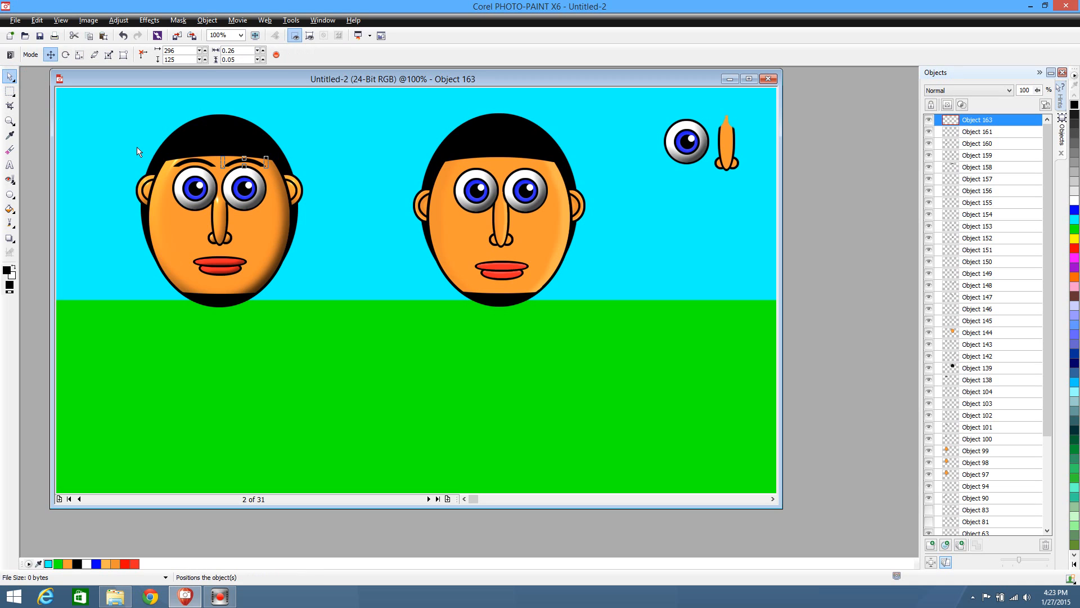
Duplicate both trimmed eyebrows together and place the copies above the second character's eyes at 703, 129
left_click(175, 162, "shift")
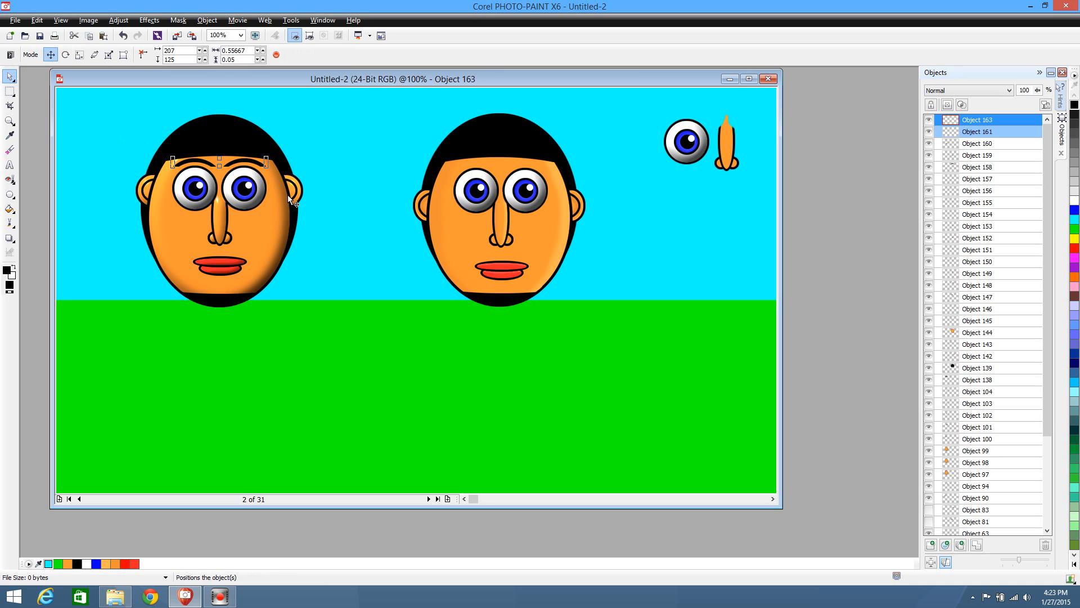
key("ctrl+d")
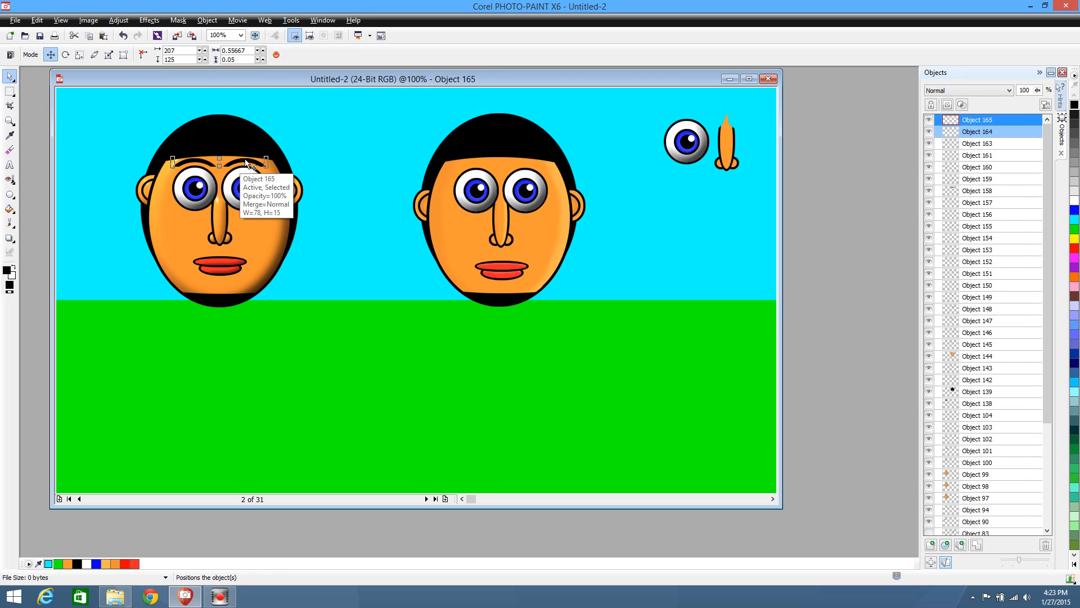
left_click_drag(244, 160, 524, 161)
left_click(619, 371)
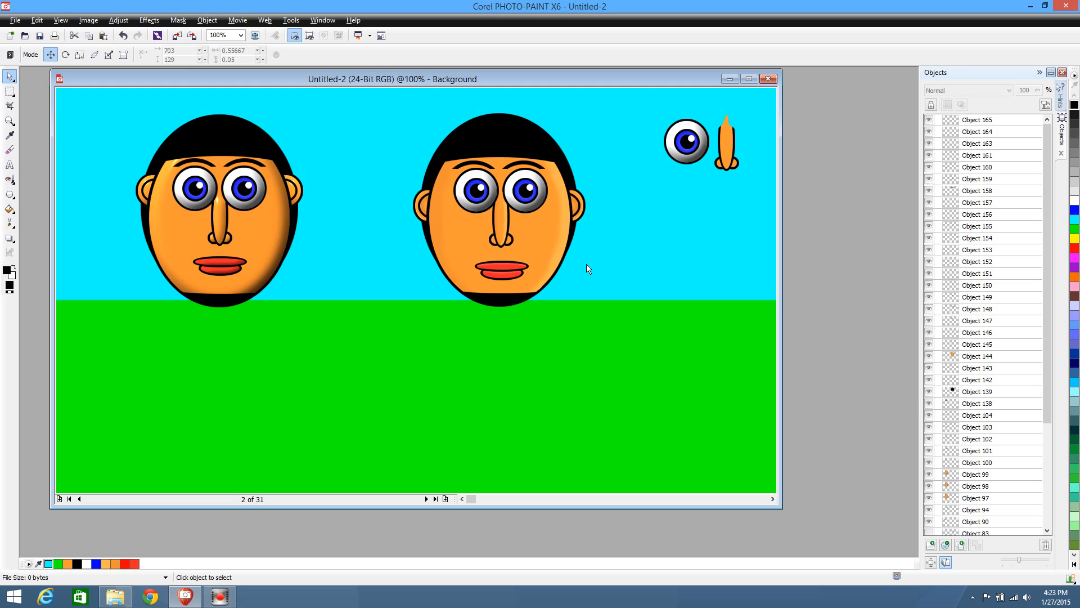
Apply the Weather effect to the second character's front hair piece, using the Rain forecast at strength 4
left_click(512, 145)
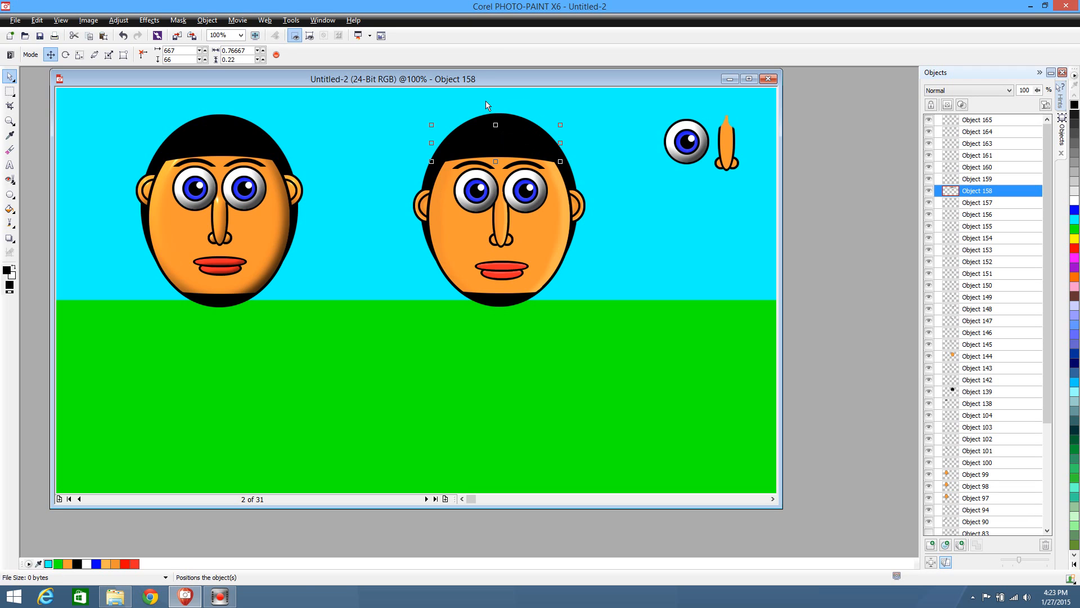
left_click(149, 20)
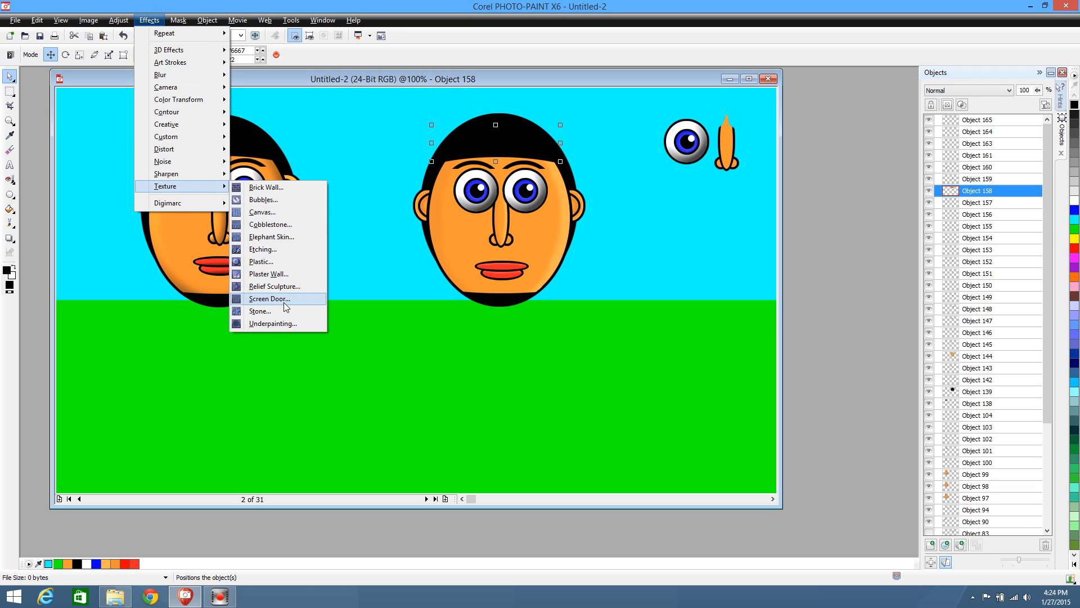
mouse_move(196, 125)
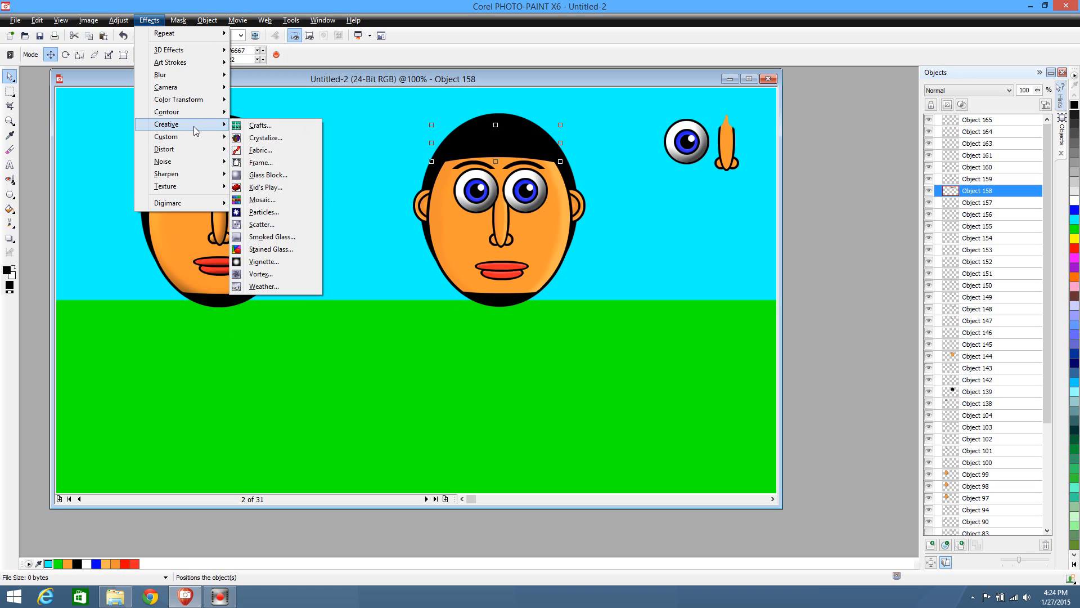
left_click(267, 286)
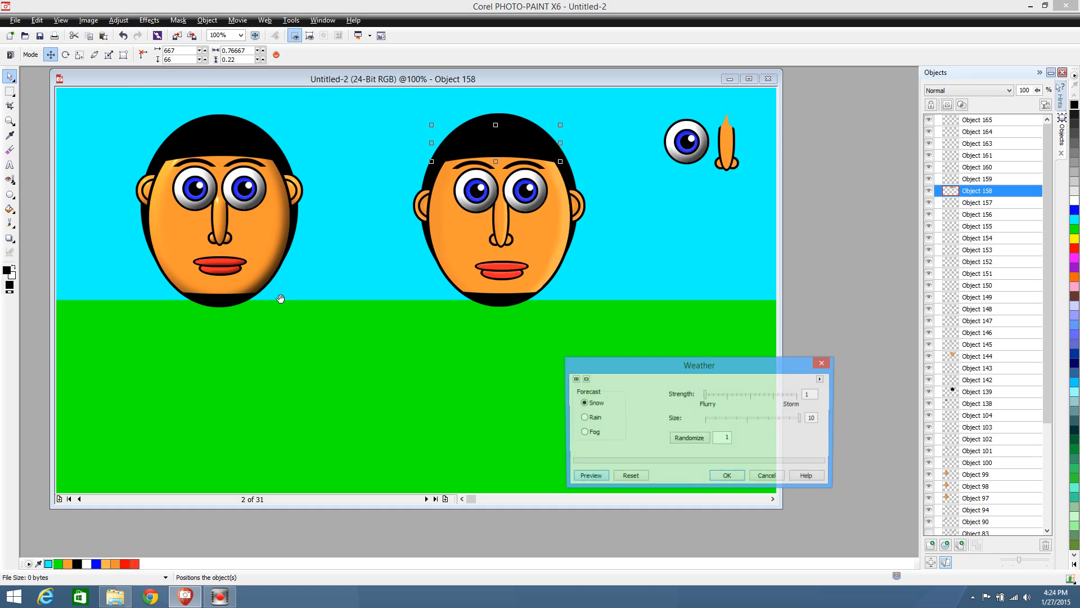
left_click(590, 423)
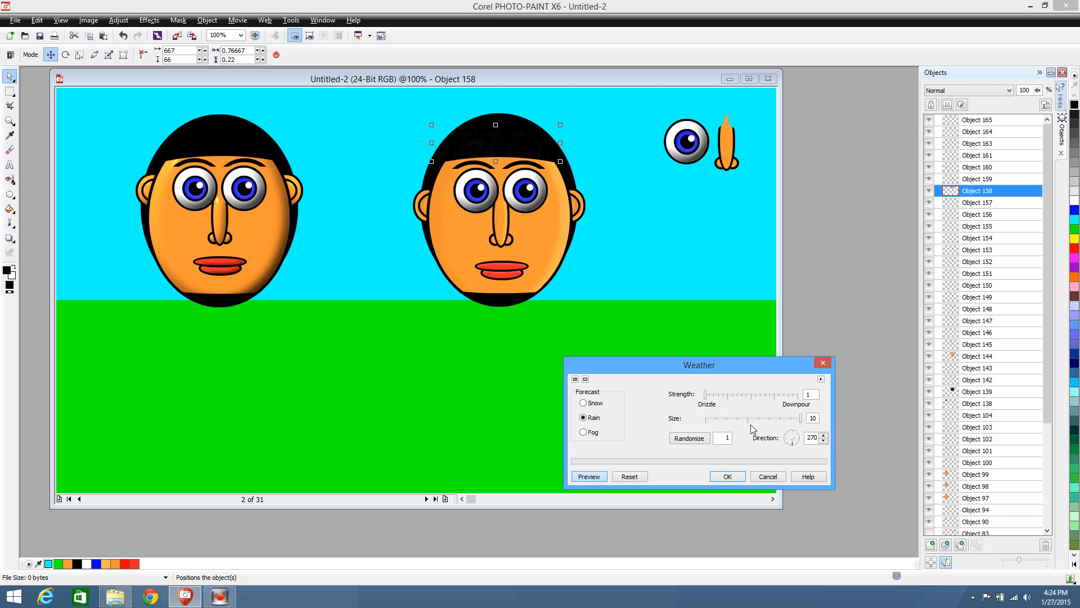
left_click(717, 396)
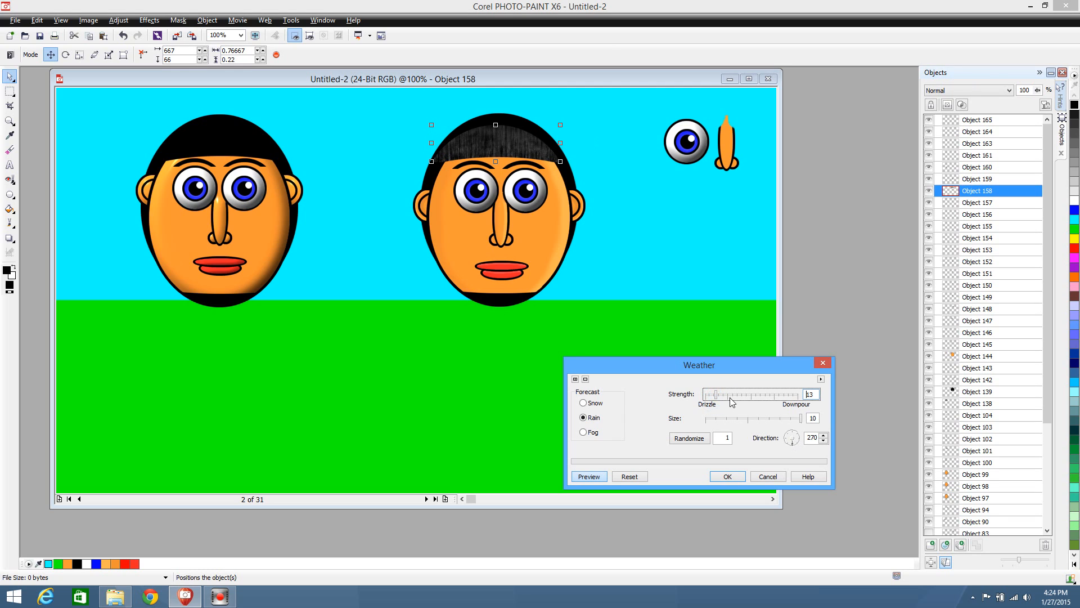
left_click(714, 401)
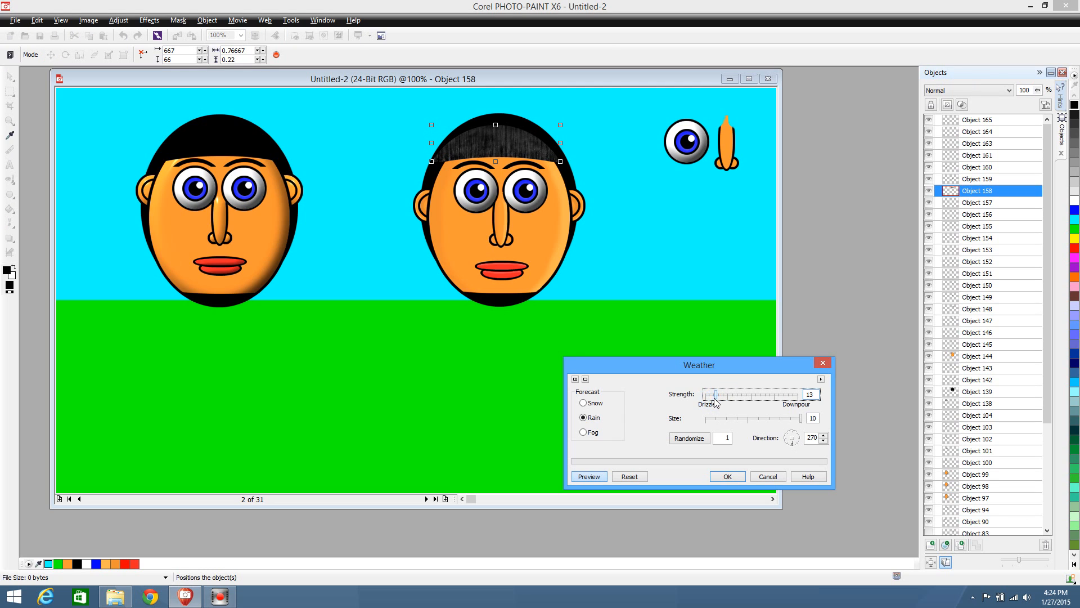
left_click(714, 401)
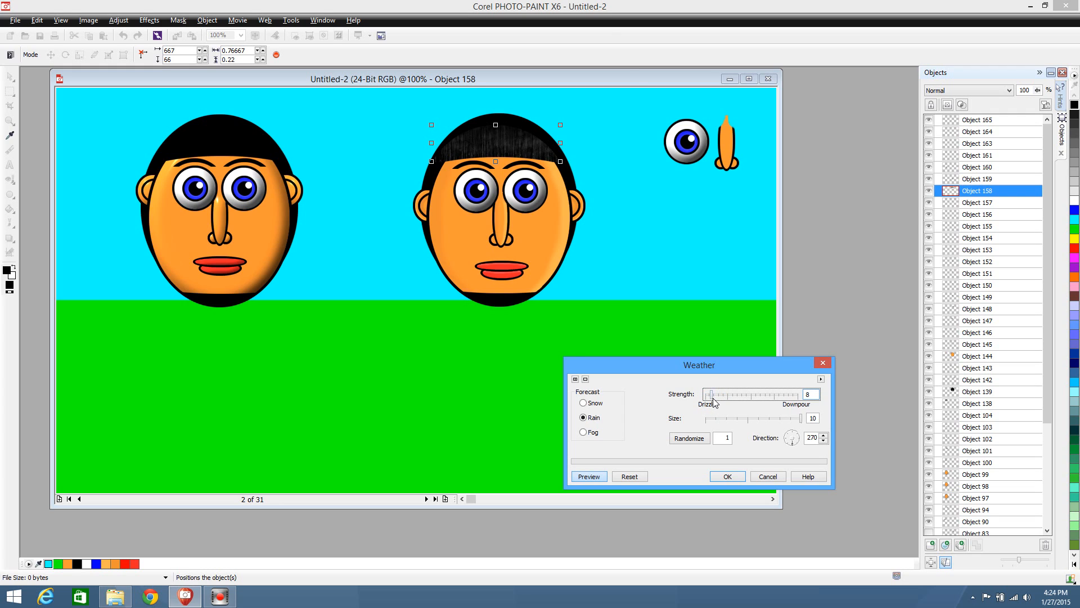
left_click(710, 400)
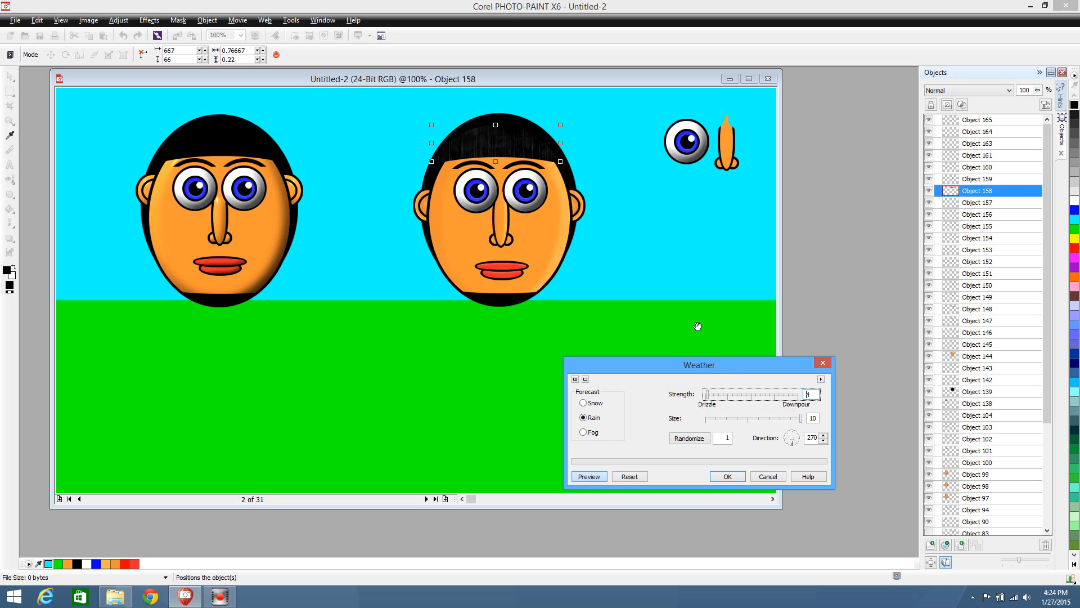
left_click(727, 476)
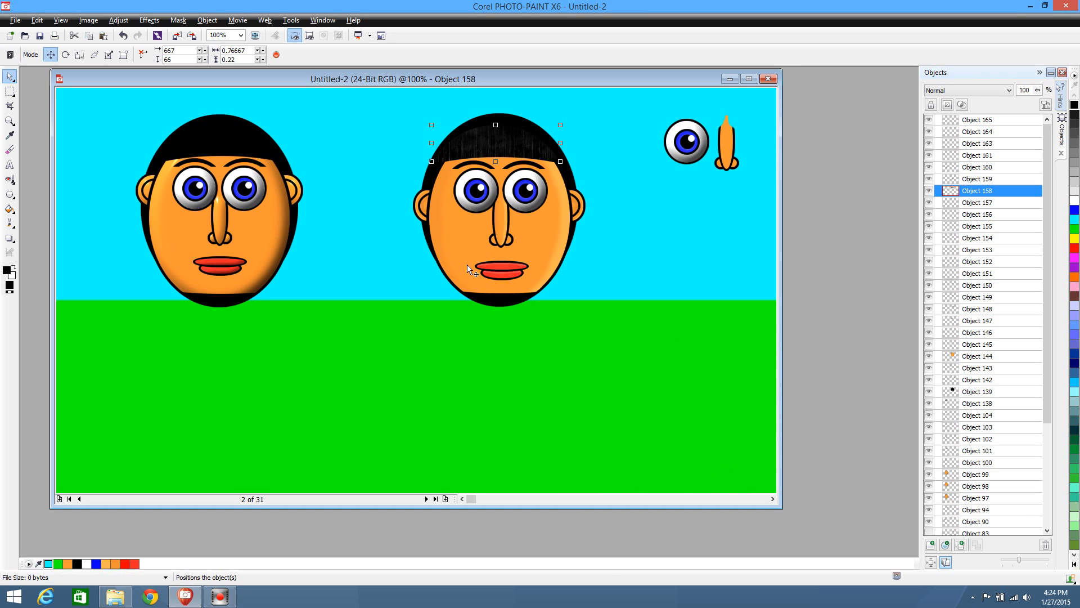
Apply the same Rain weather effect at strength 4 to the larger hair shape behind the second character's head
left_click(428, 176)
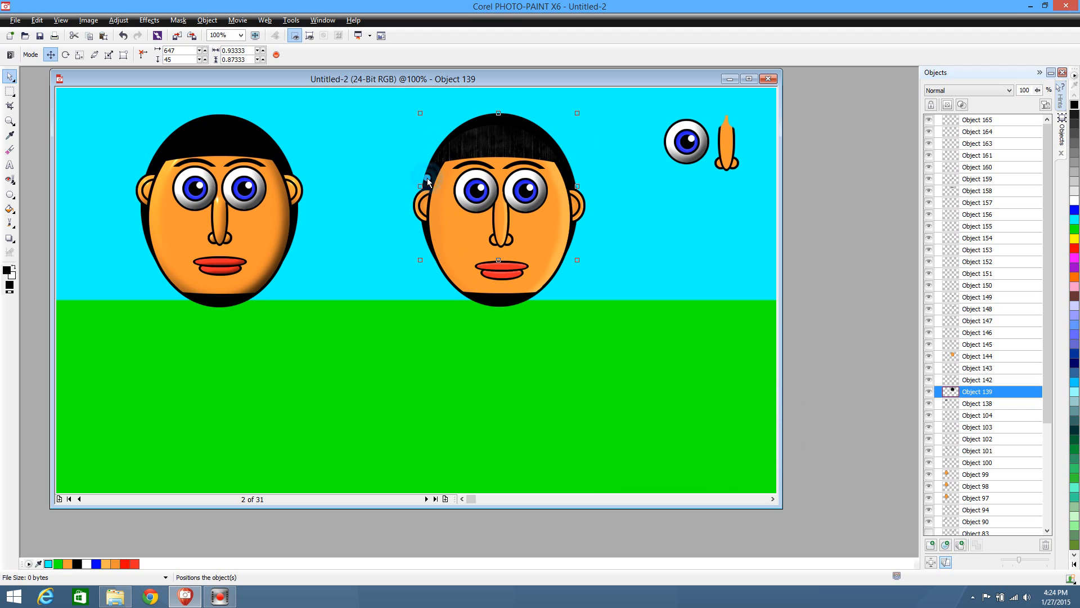
left_click(149, 20)
mouse_move(197, 125)
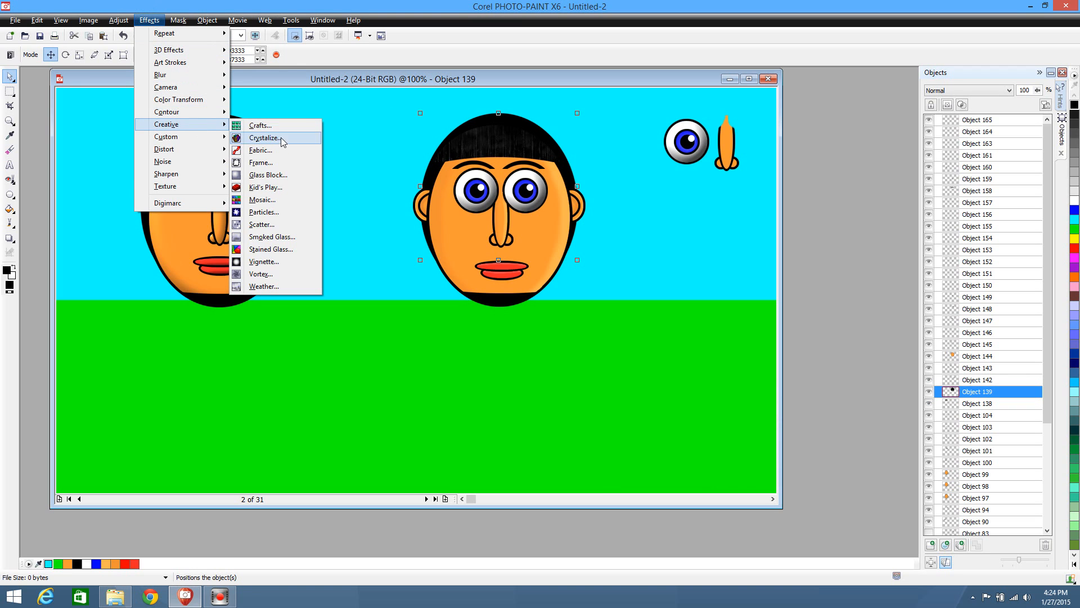
left_click(264, 286)
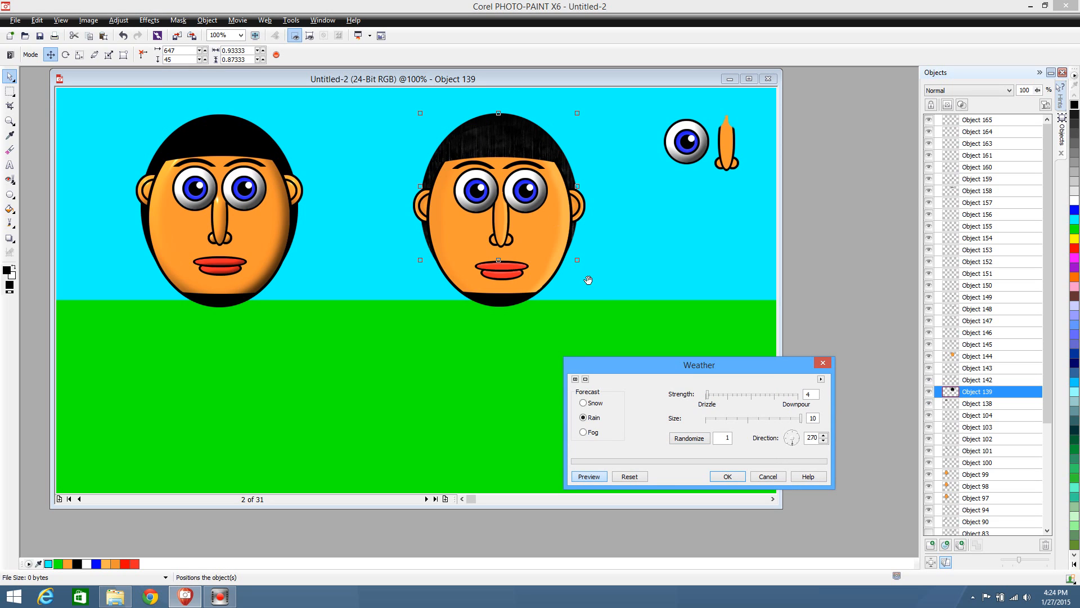
left_click(728, 477)
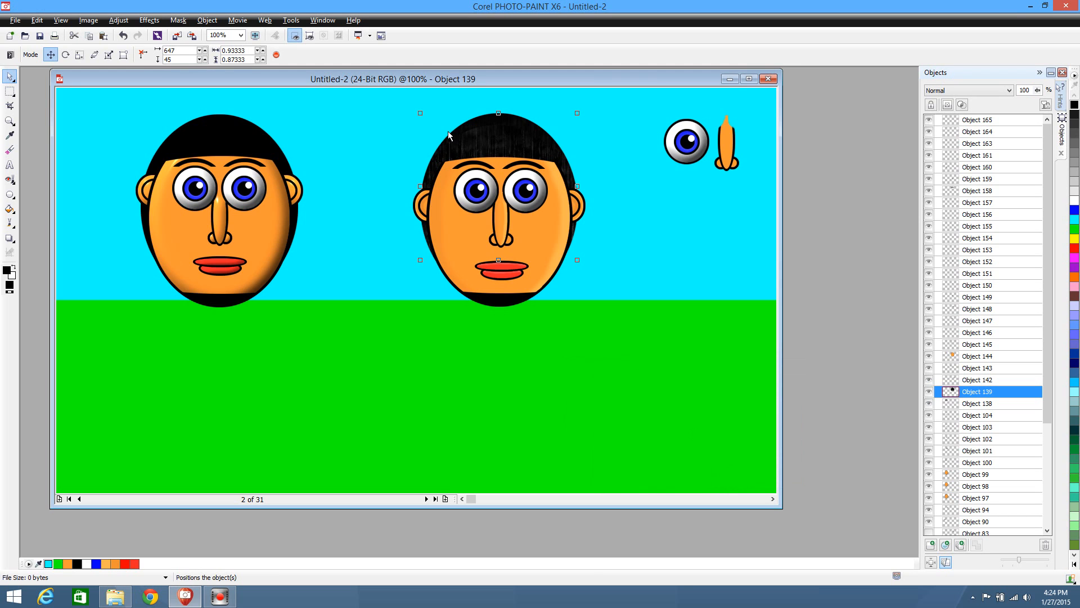
left_click(505, 142)
left_click(646, 241)
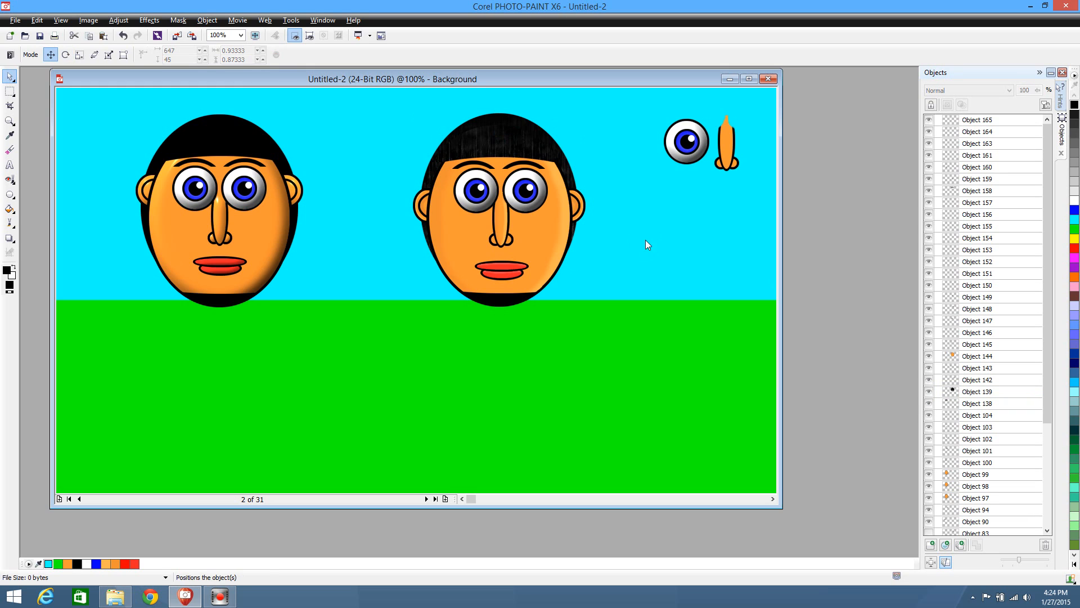
Apply the Wet Paint distortion to the second character's front hair piece with wetness 50 and percent 52
left_click(495, 150)
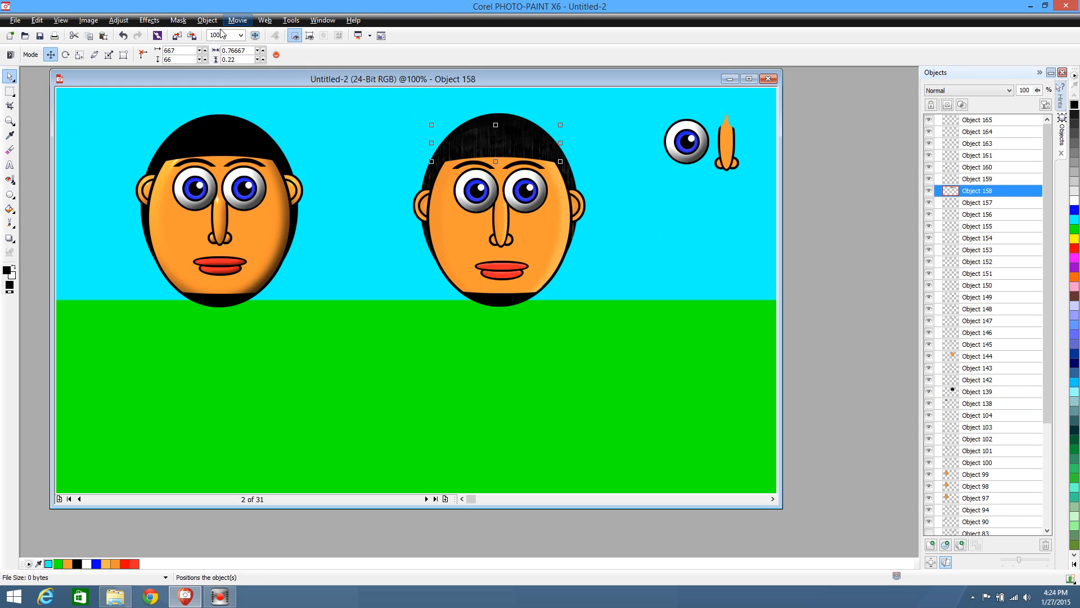
left_click(149, 21)
mouse_move(169, 47)
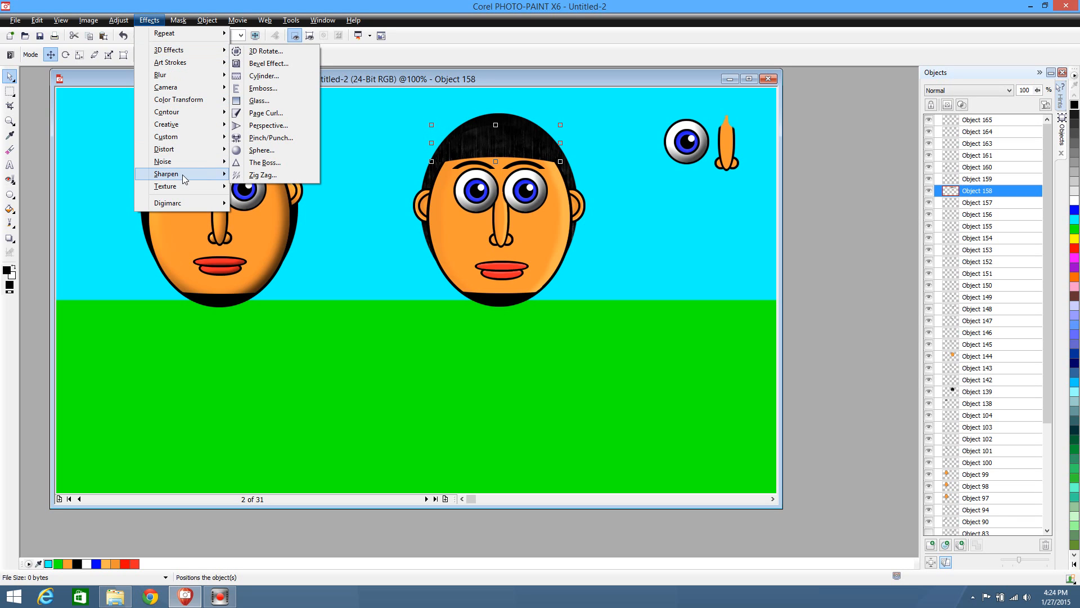
mouse_move(183, 190)
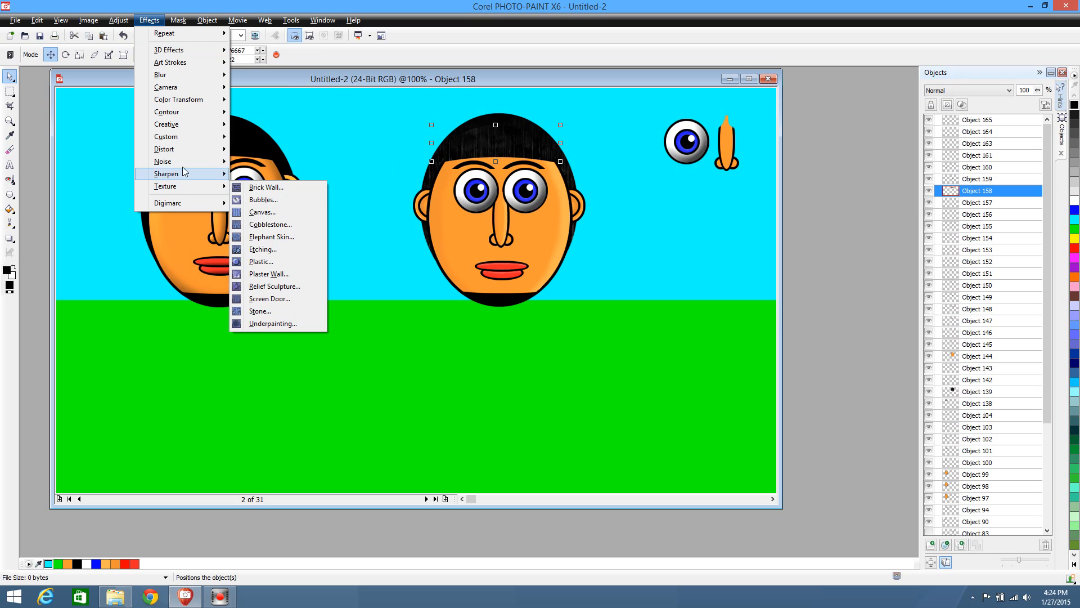
mouse_move(189, 131)
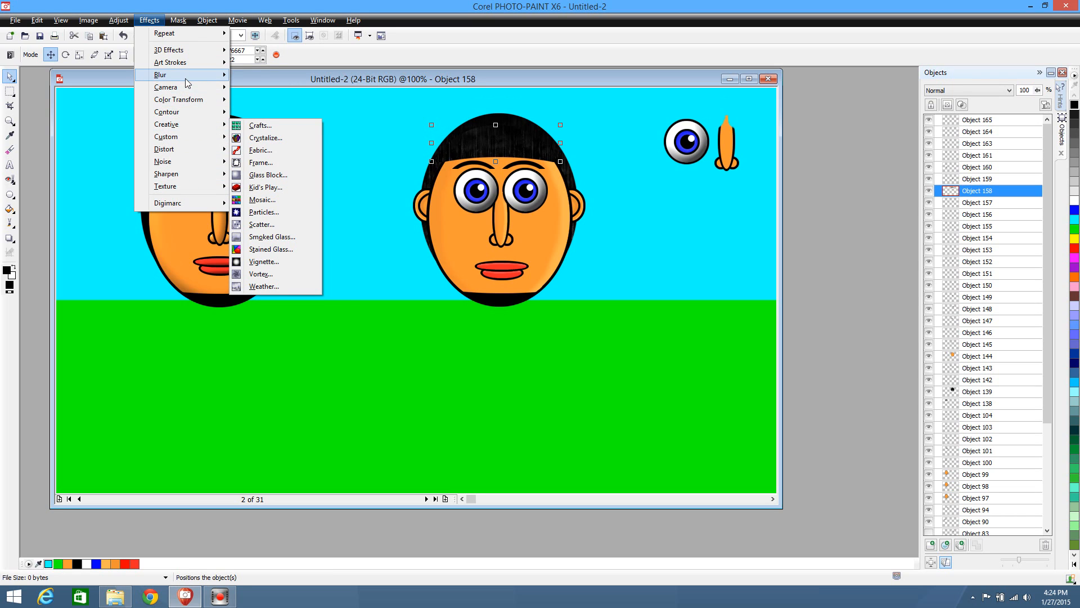
mouse_move(188, 83)
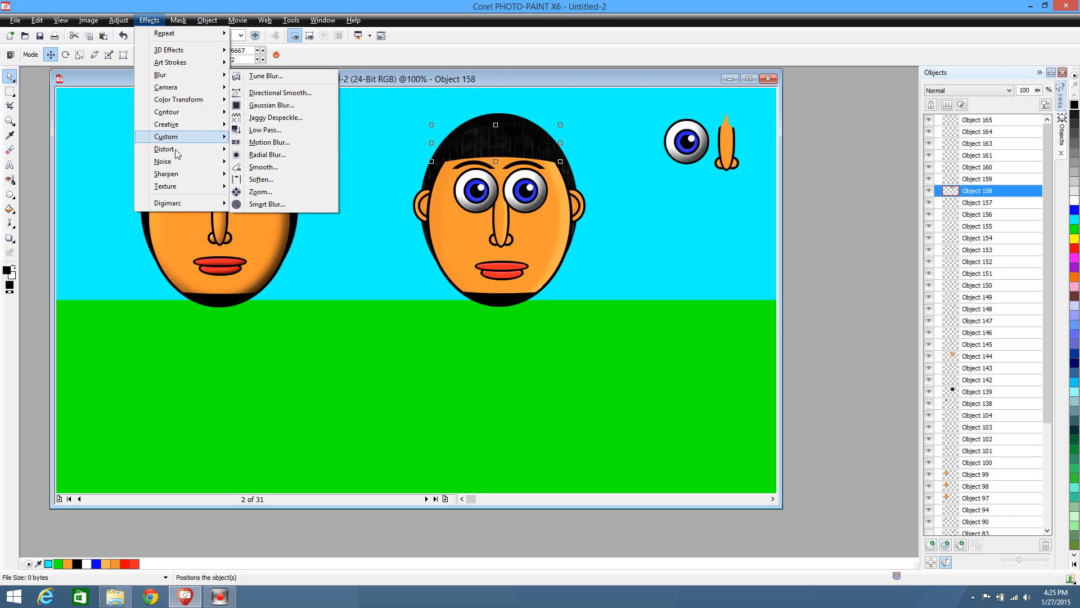
mouse_move(177, 156)
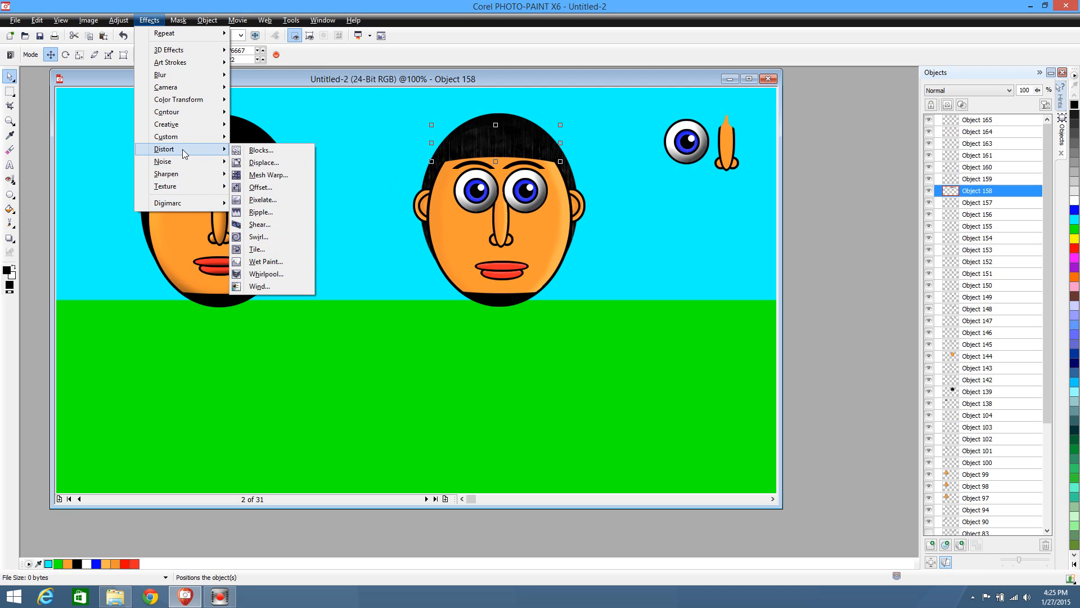
left_click(275, 262)
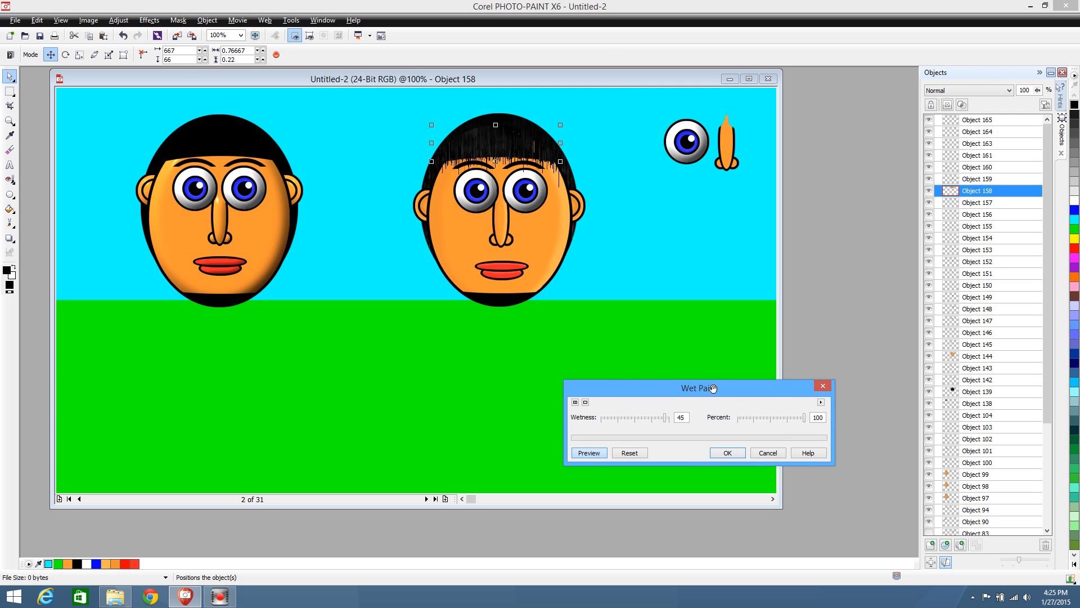
left_click_drag(663, 421, 643, 422)
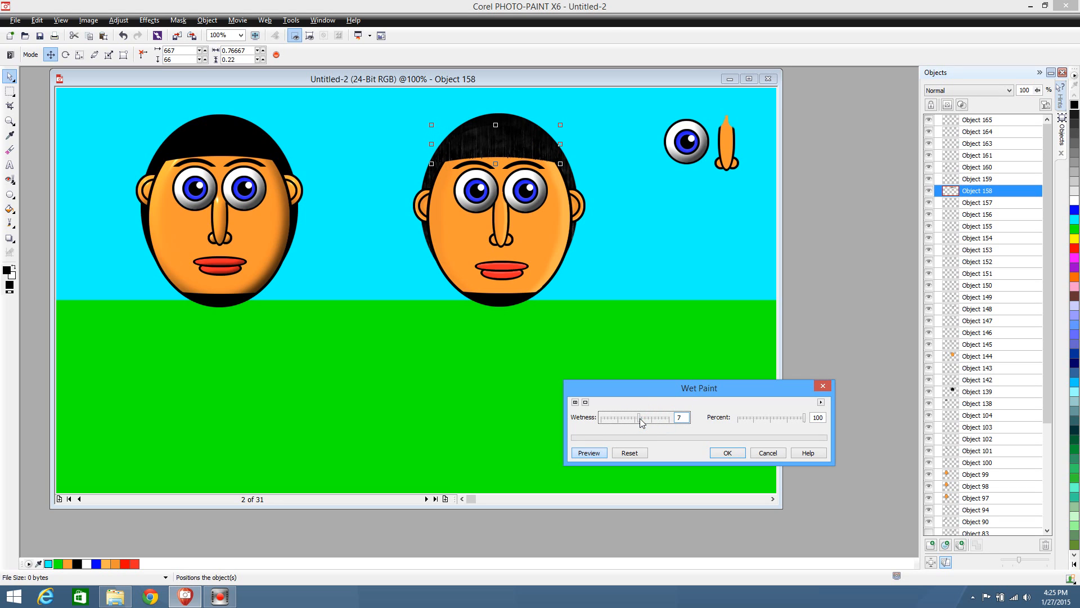
left_click(646, 419)
left_click_drag(740, 418, 759, 417)
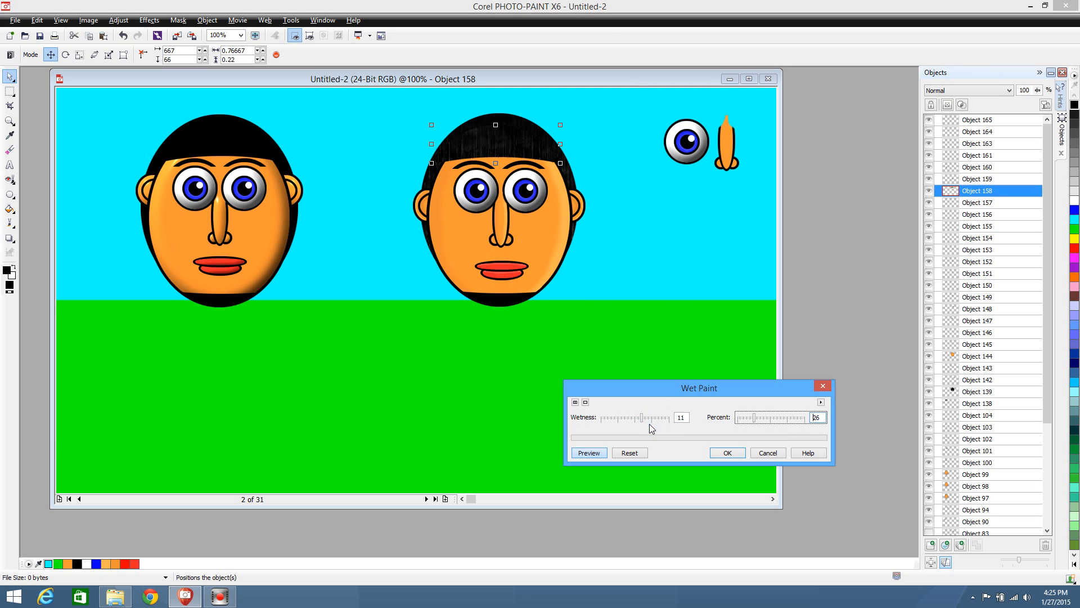
left_click_drag(643, 421, 666, 427)
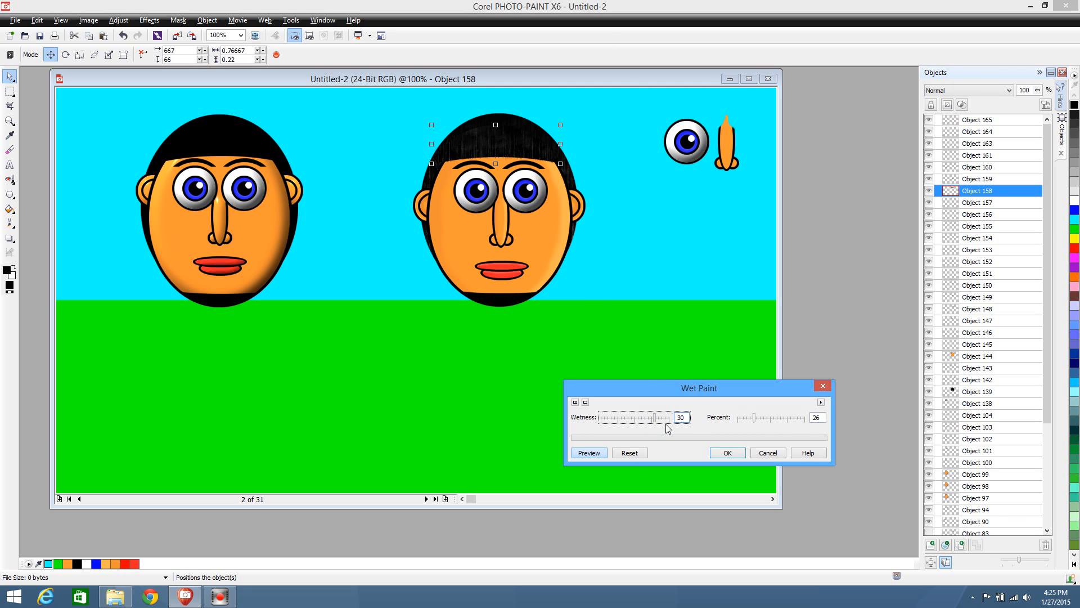
left_click(664, 419)
left_click(667, 419)
left_click(772, 422)
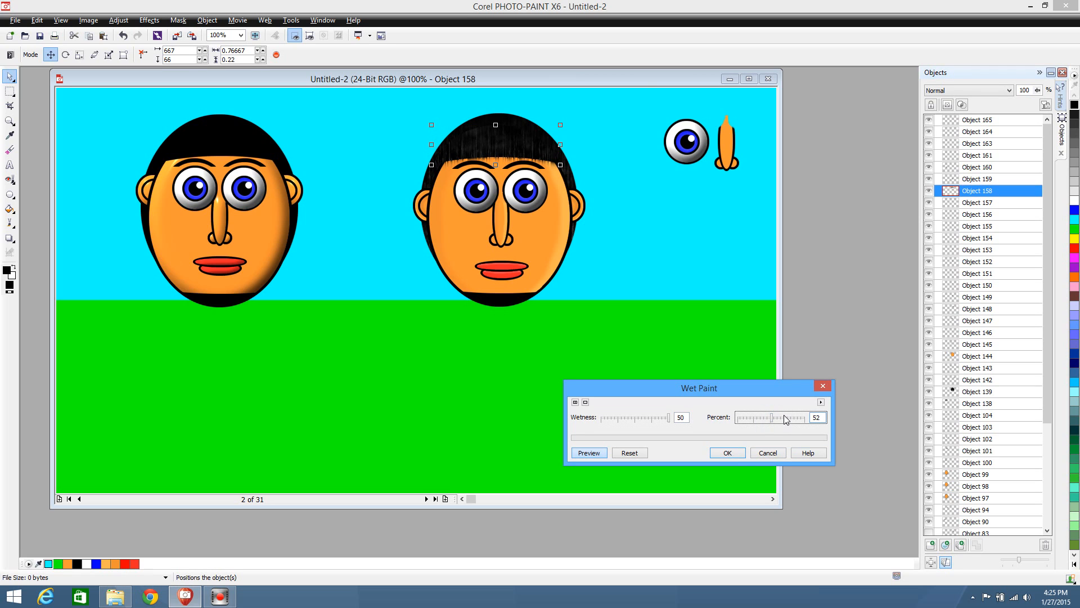
left_click(728, 453)
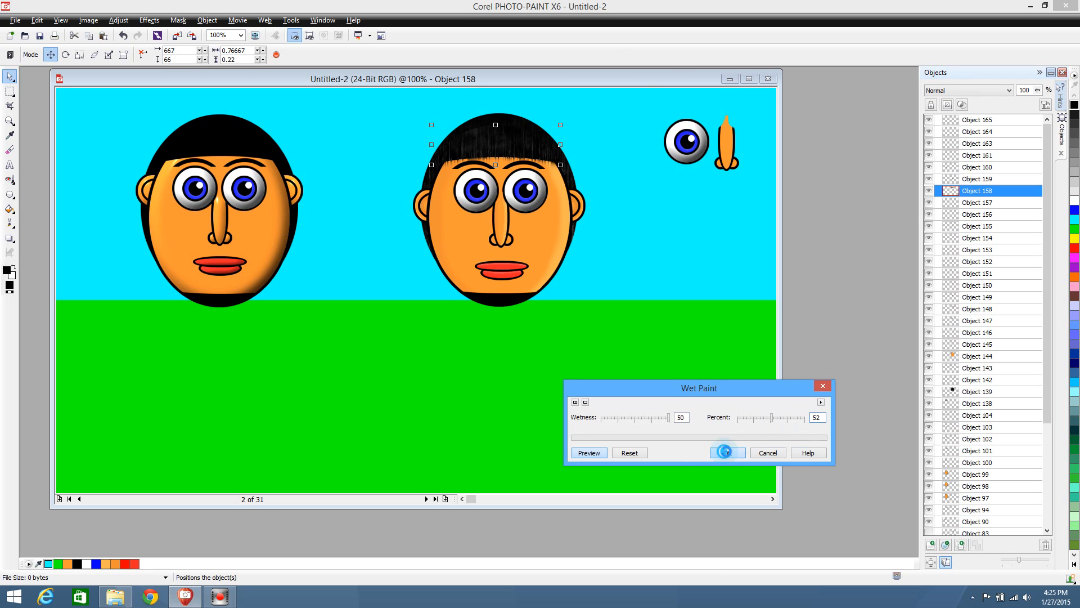
Erase the dripping lower fringe of the front hair piece above the second character's eyebrows using a soft eraser nib of size 50
left_click(10, 149)
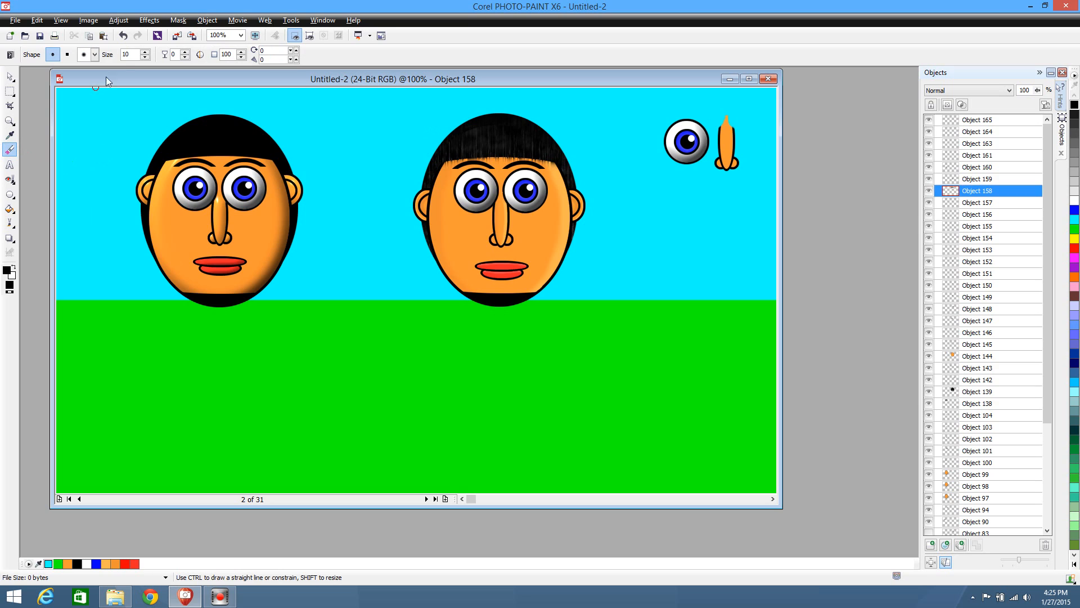
left_click(94, 54)
left_click(138, 84)
mouse_move(440, 185)
left_mouse_down()
mouse_move(555, 175)
mouse_move(441, 169)
mouse_move(558, 170)
mouse_move(452, 172)
mouse_move(551, 175)
mouse_move(498, 165)
mouse_move(486, 193)
mouse_move(501, 166)
mouse_move(466, 166)
left_mouse_up()
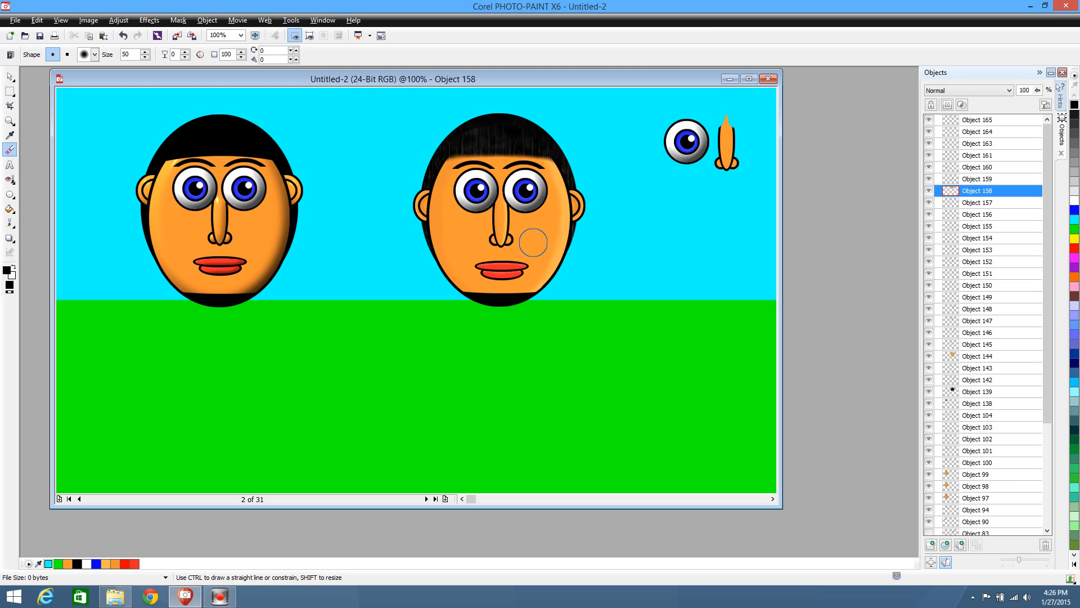
left_click(10, 76)
left_click(505, 297)
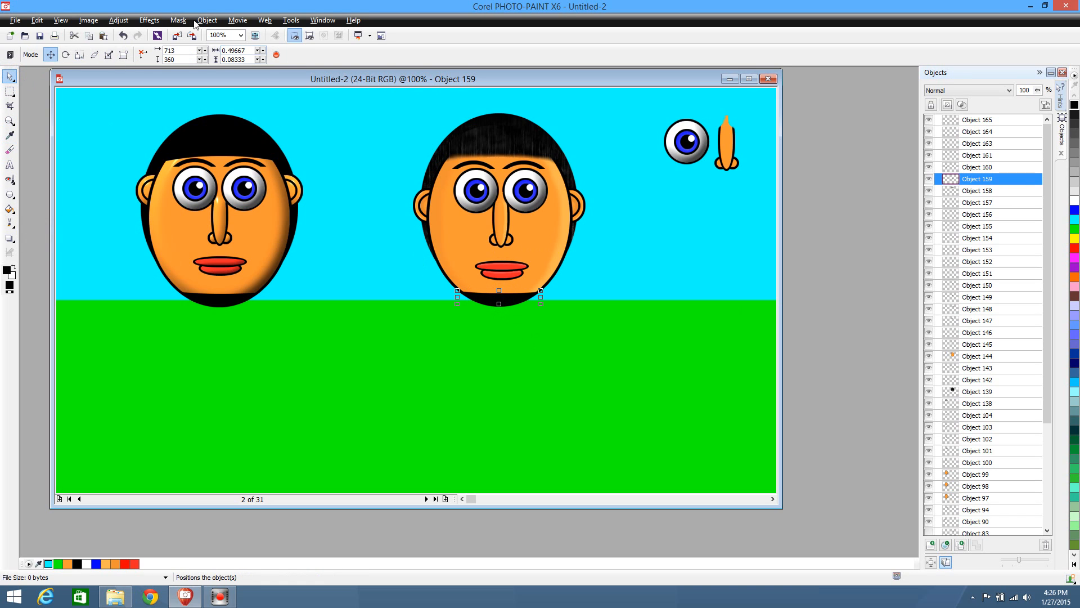
left_click(149, 21)
mouse_move(180, 124)
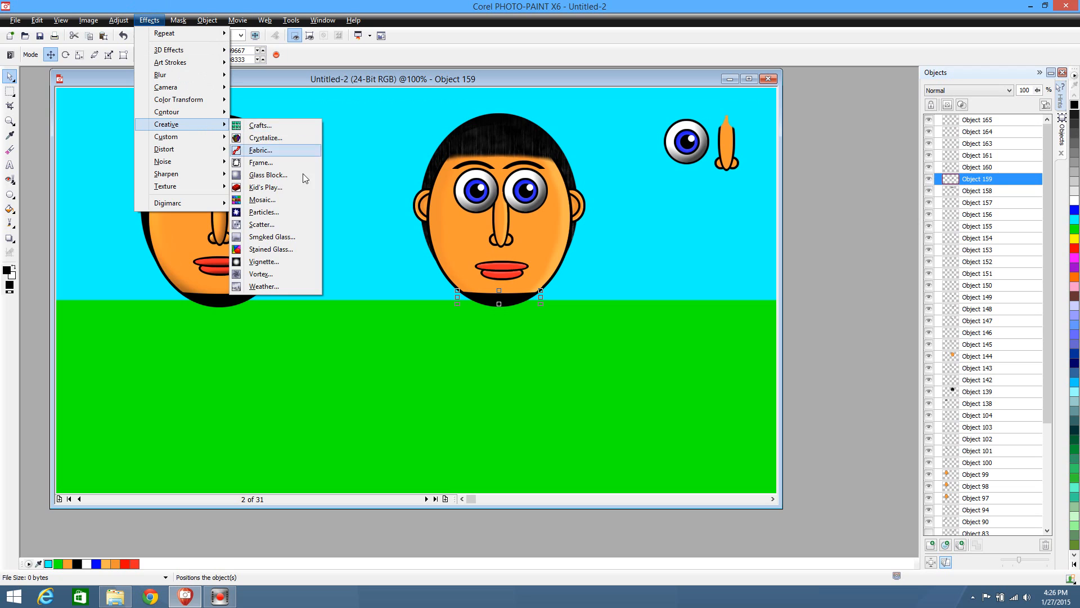
left_click(261, 286)
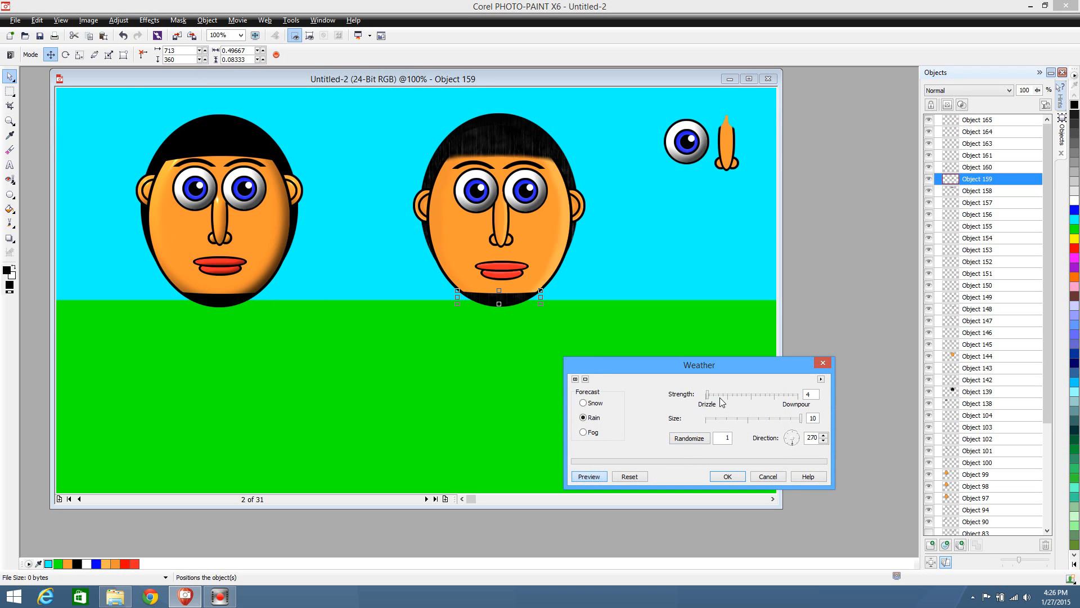
mouse_move(722, 397)
left_mouse_down()
mouse_move(741, 401)
mouse_move(722, 396)
left_mouse_up()
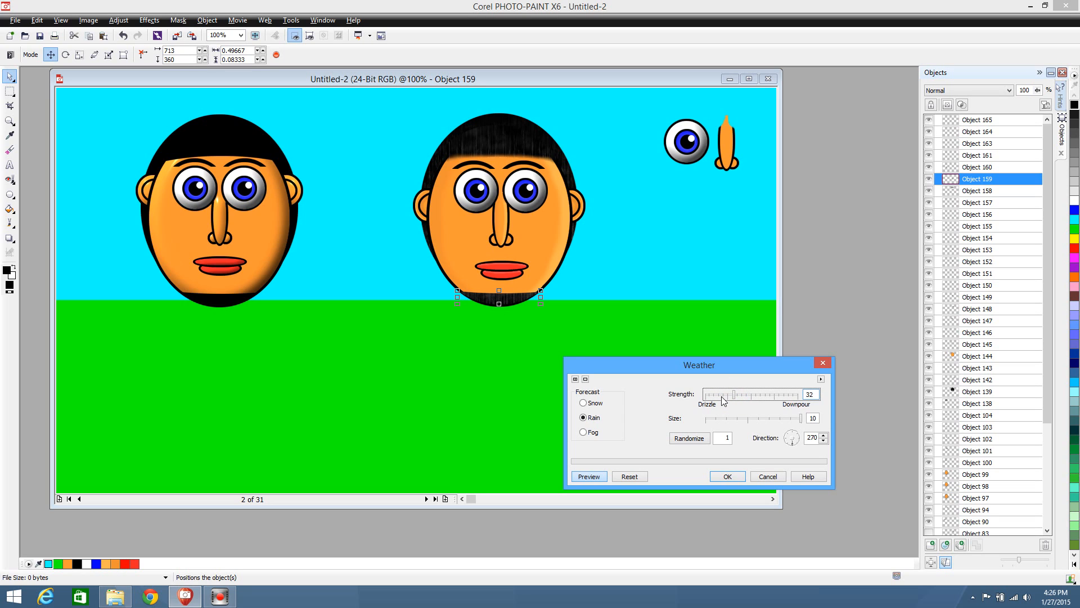
left_click(770, 476)
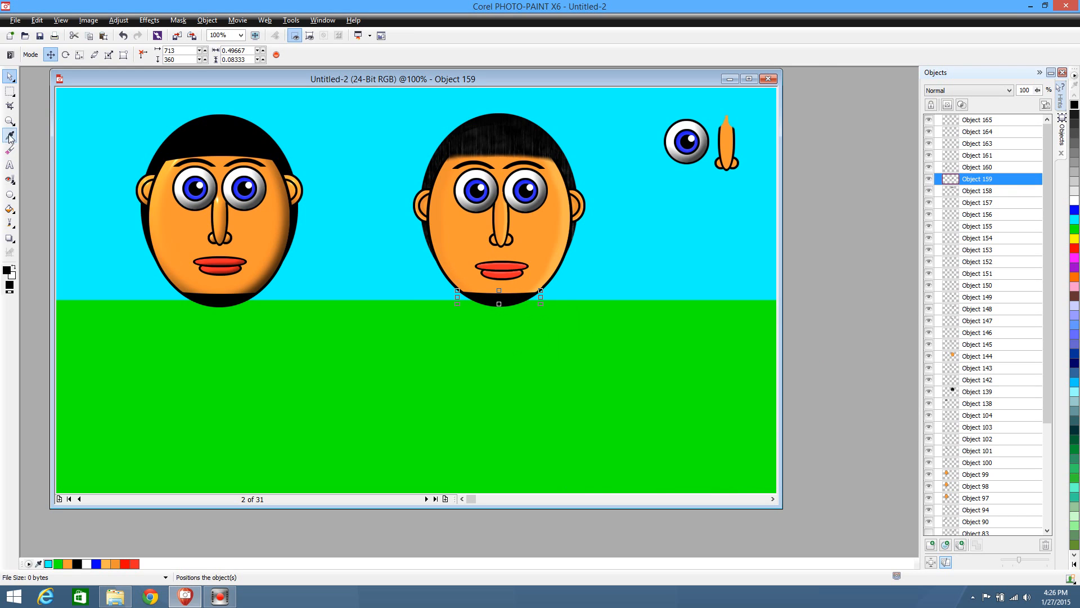
Draw a small black rectangle about 0.08 by 0.10 between the second character's lower lip and chin beard, and place it at 782, 344
left_click(10, 194)
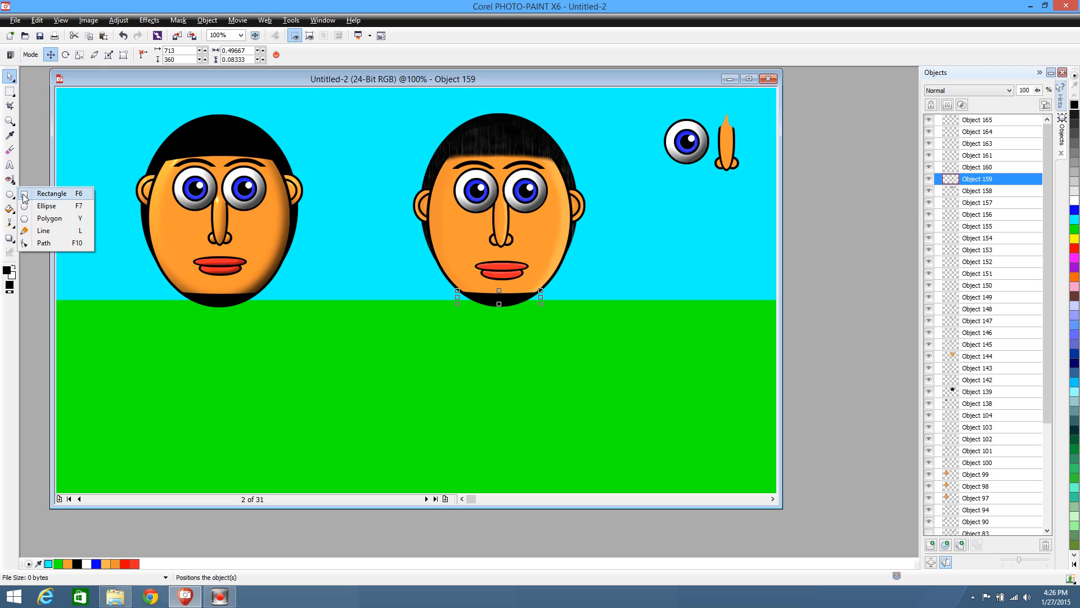
left_click(24, 194)
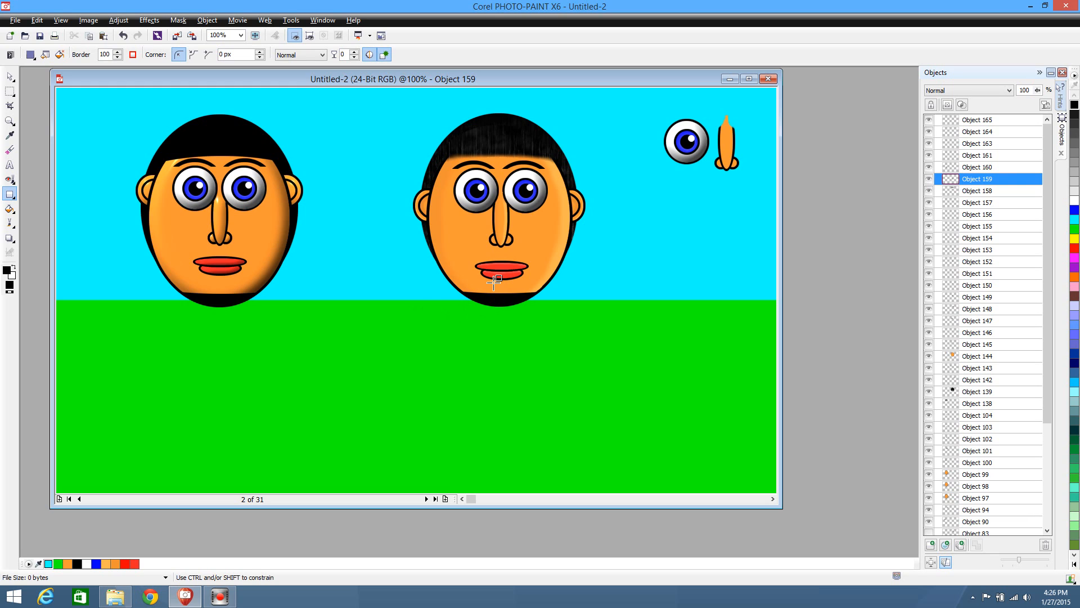
left_click_drag(498, 282, 511, 299)
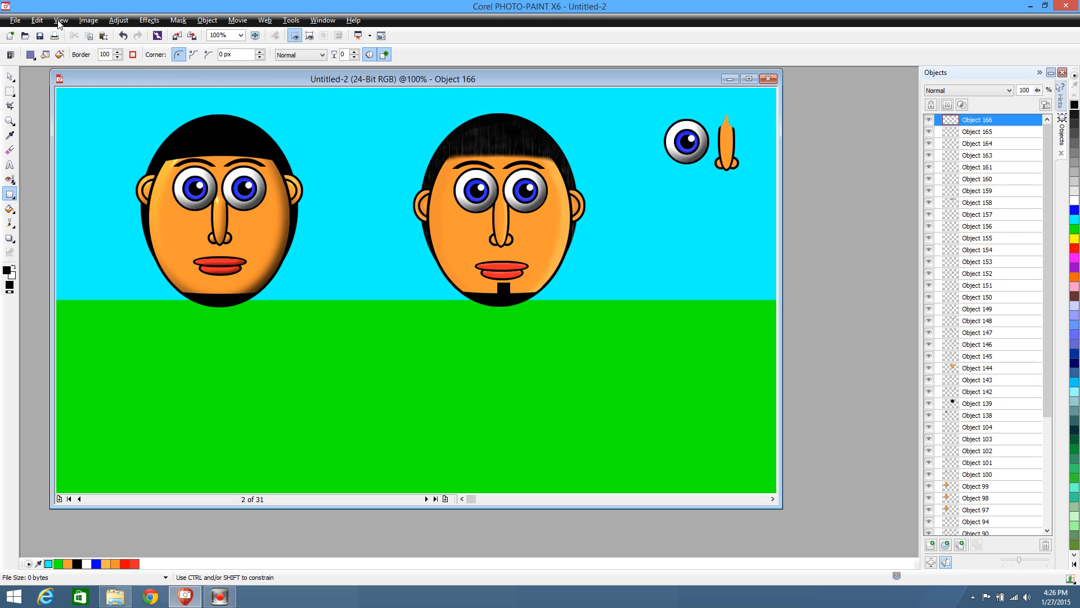
left_click(12, 76)
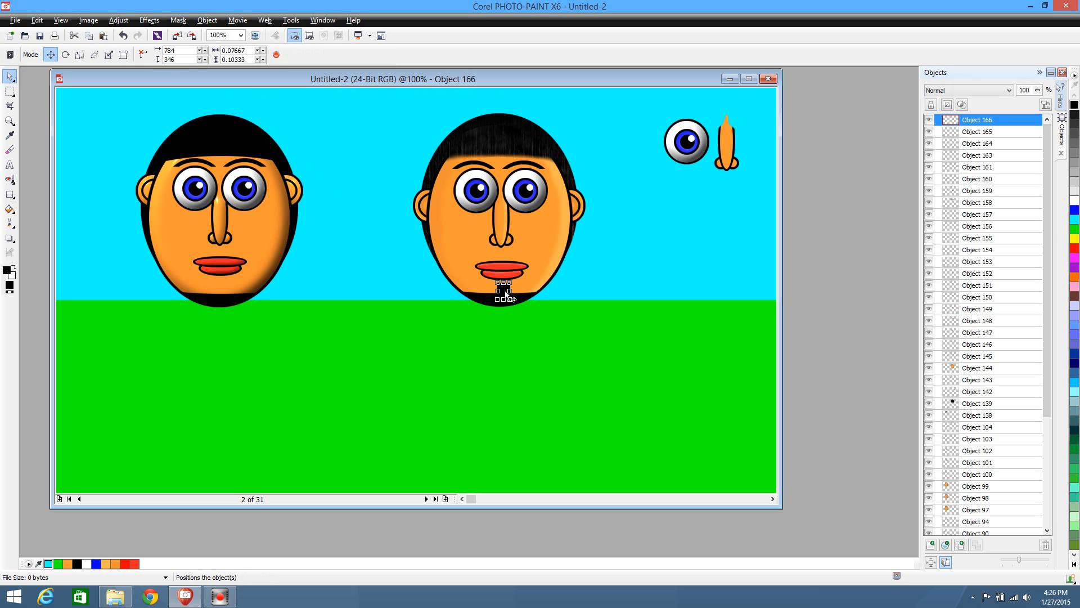
left_click_drag(505, 291, 504, 289)
Try to stretch the second character's chin beard upward to a height of 0.13667
left_click(520, 303)
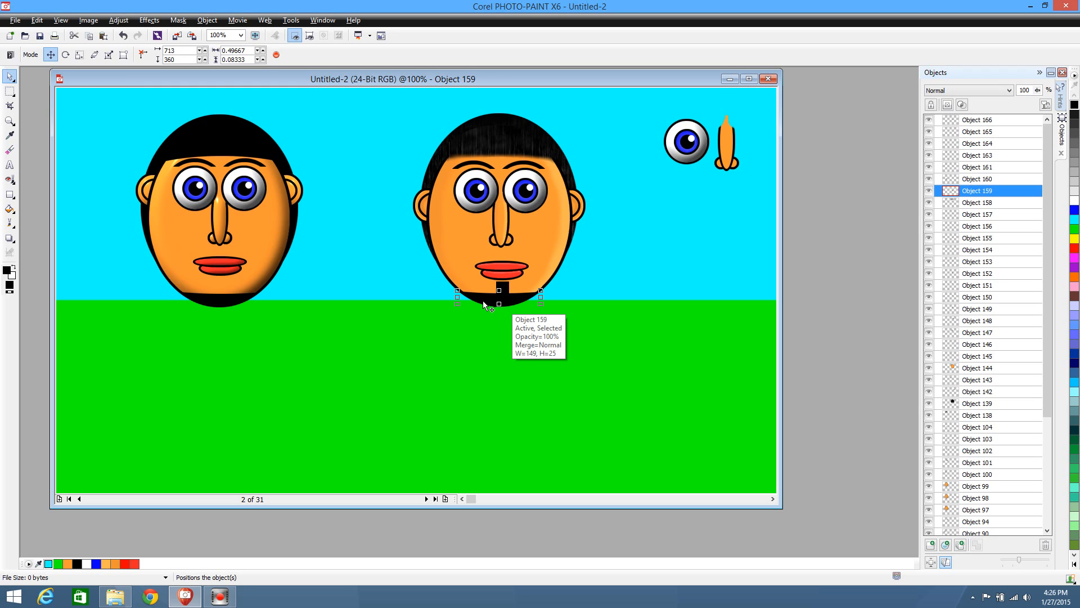
left_click_drag(499, 291, 499, 282)
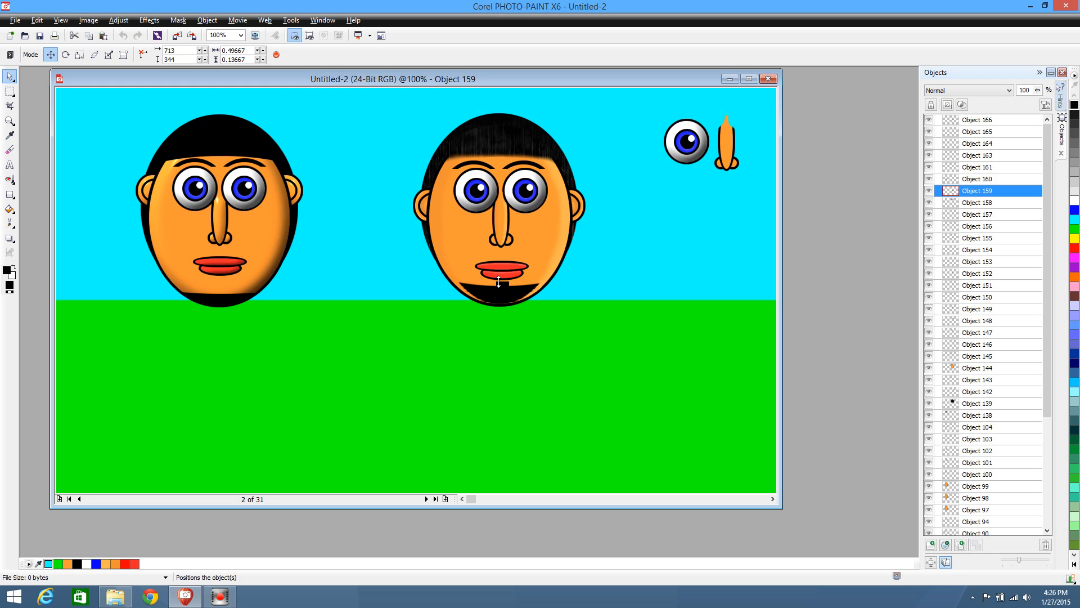
key("ctrl+z")
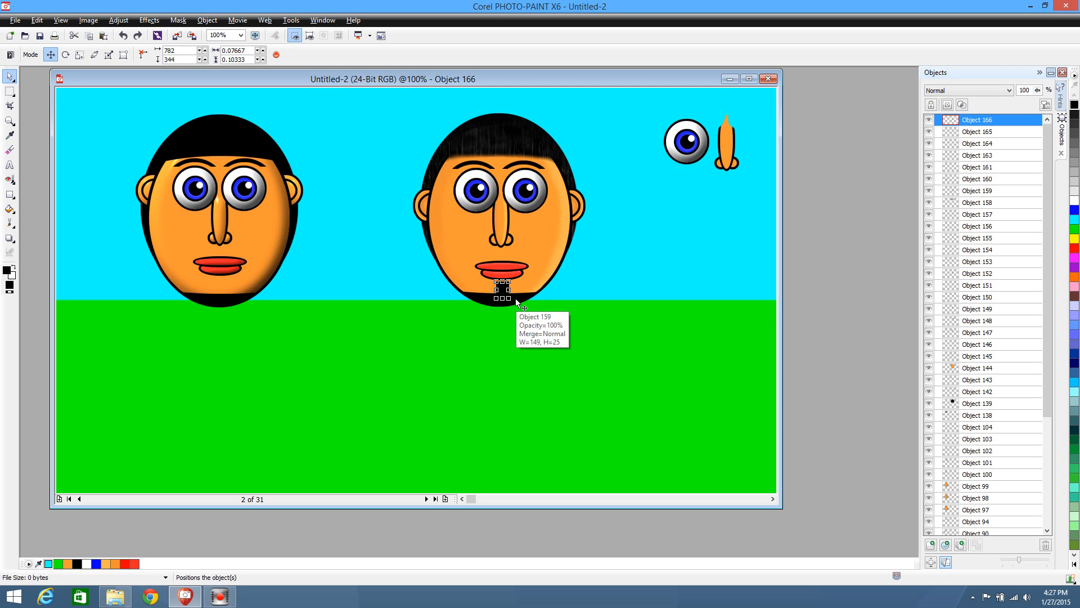
Duplicate the second character's chin beard twice and raise the copies to either side of the small rectangle, the second one at 724, 350
left_click(518, 304)
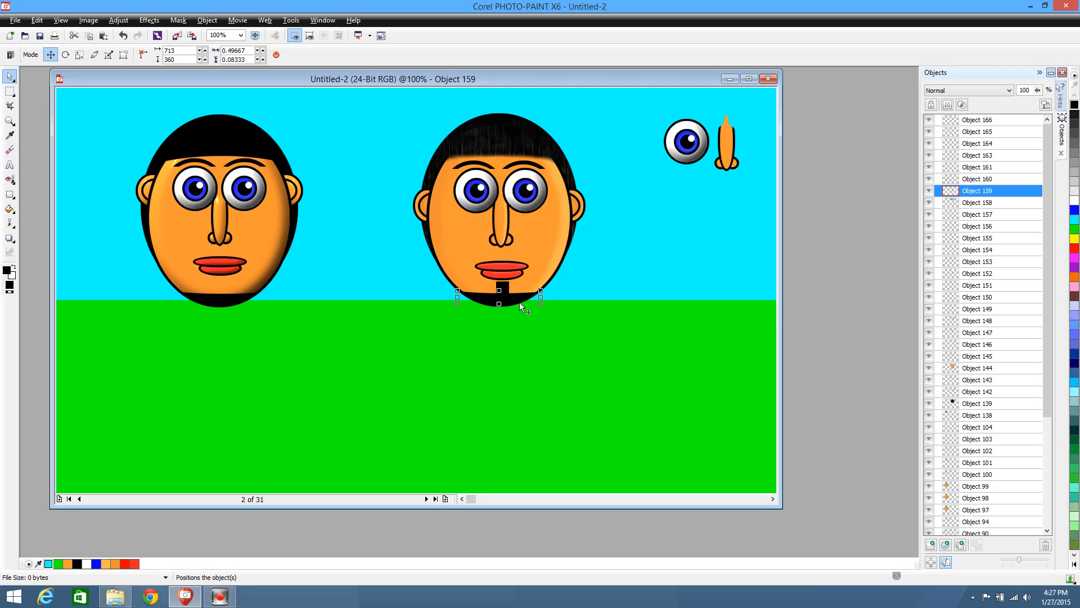
key("ctrl+d")
mouse_move(519, 305)
left_mouse_down()
mouse_move(507, 290)
mouse_move(527, 291)
left_mouse_up()
key("ctrl+d")
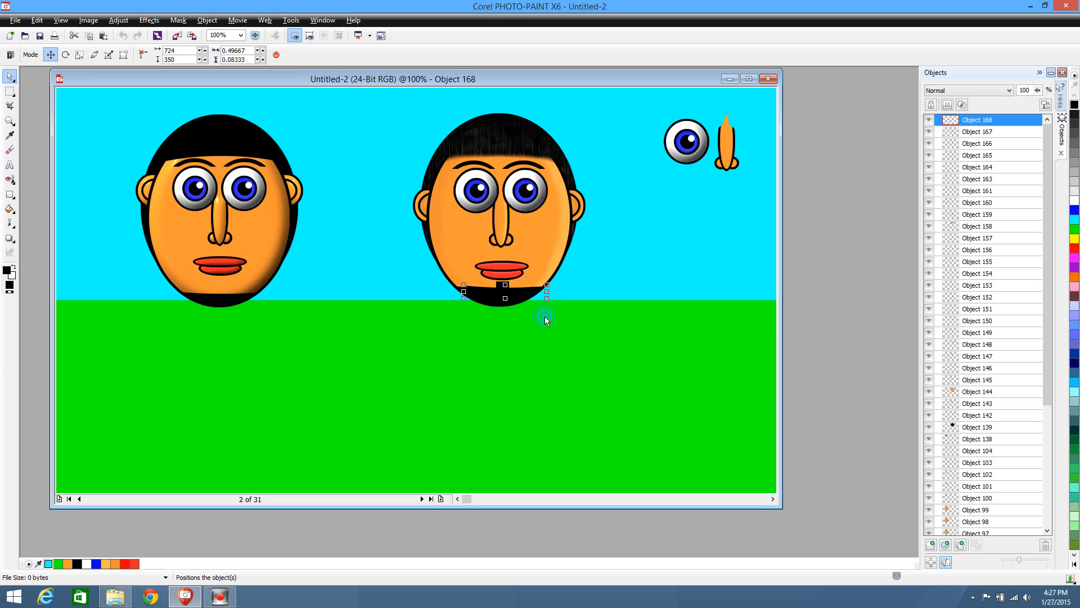
left_click(544, 317)
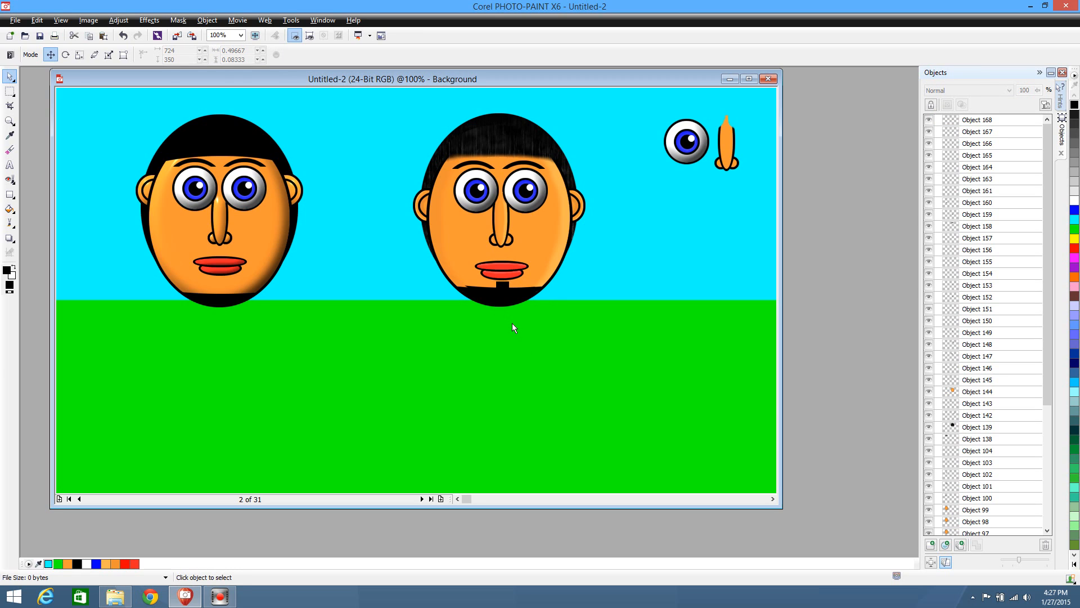
Combine the original beard, both copies and the small rectangle into one object, and place it on the grass below the face at 780, 443
left_click(493, 297)
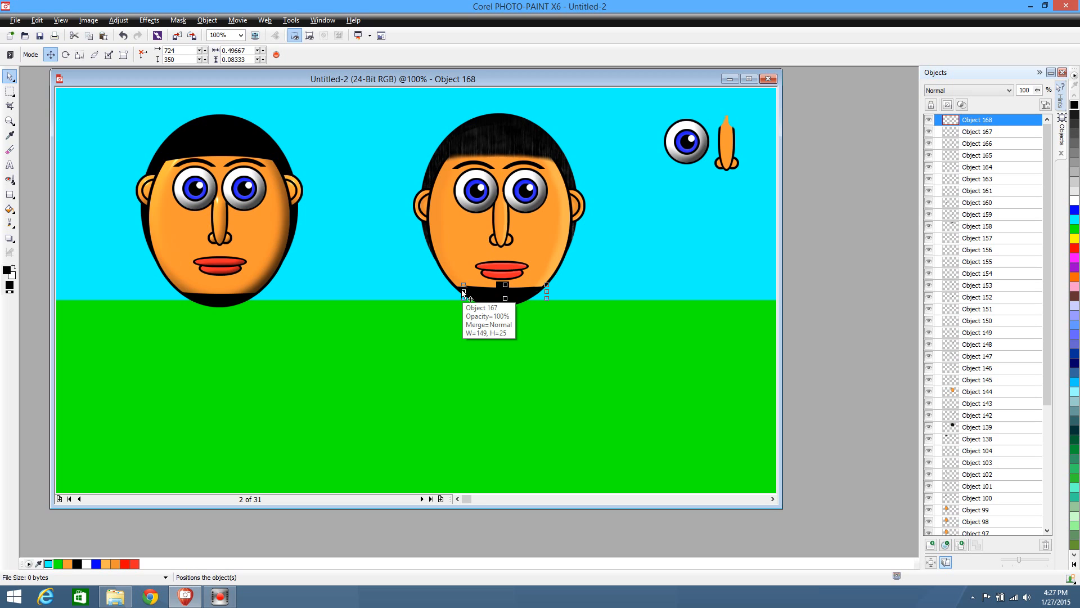
left_click(464, 292, "shift")
left_click_drag(507, 302, 507, 309)
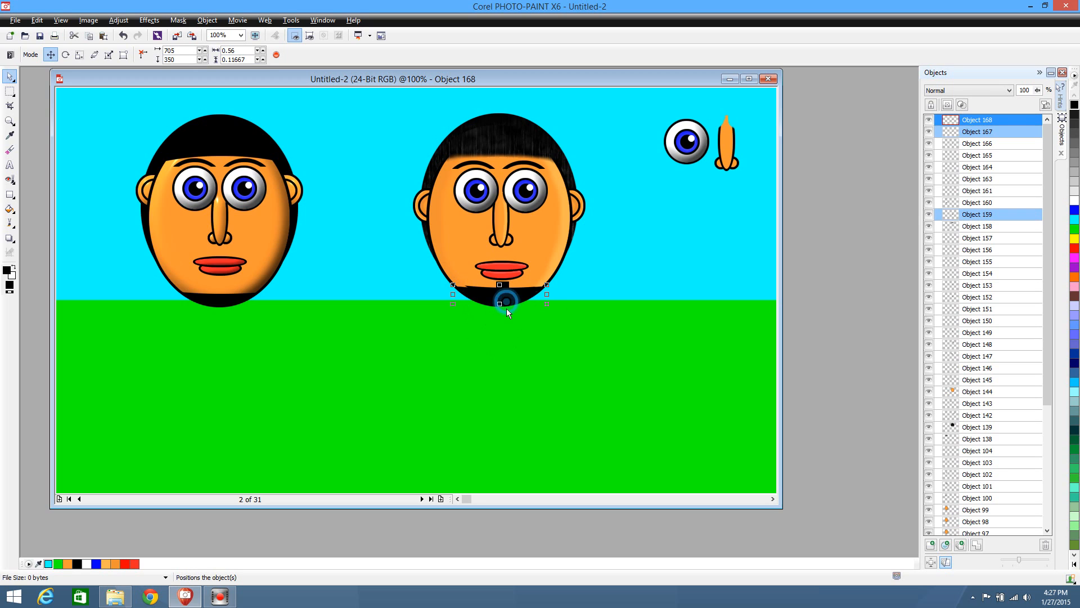
left_click_drag(437, 335, 594, 280)
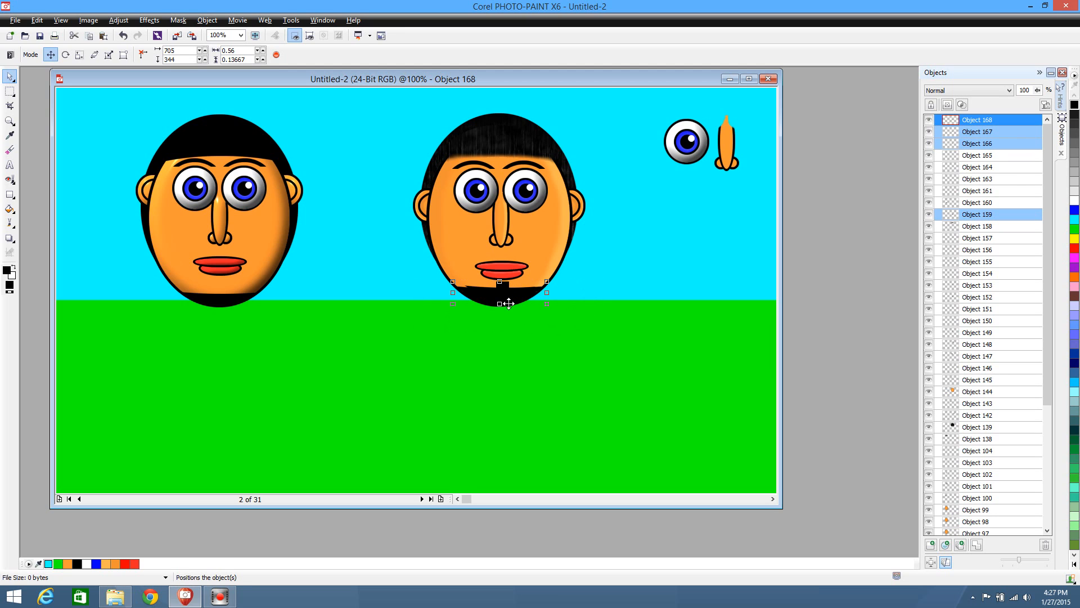
left_click_drag(515, 299, 600, 351)
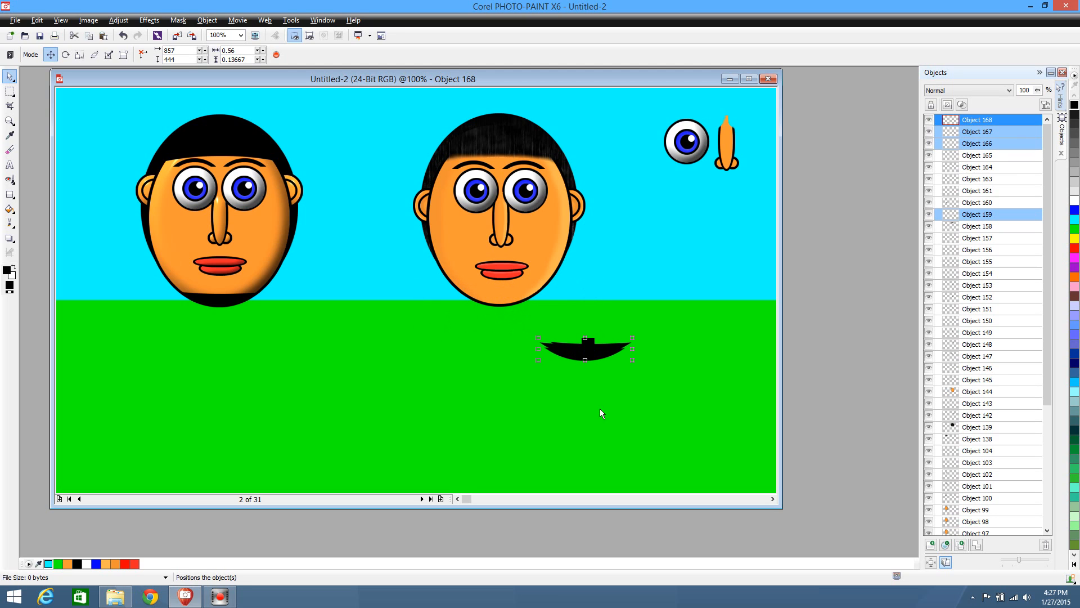
left_click(976, 545)
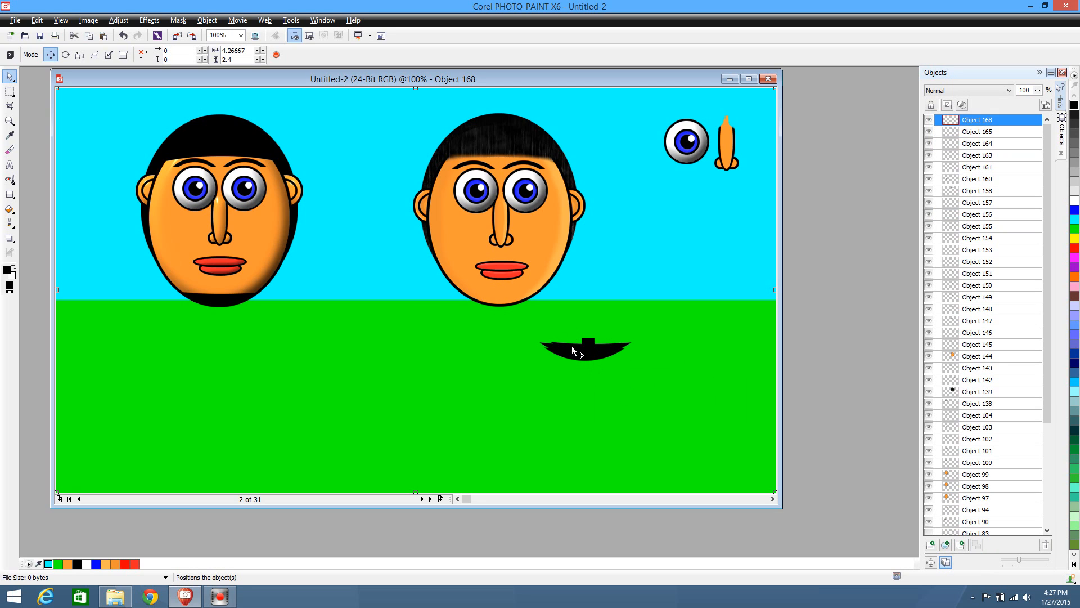
left_click_drag(573, 351, 530, 351)
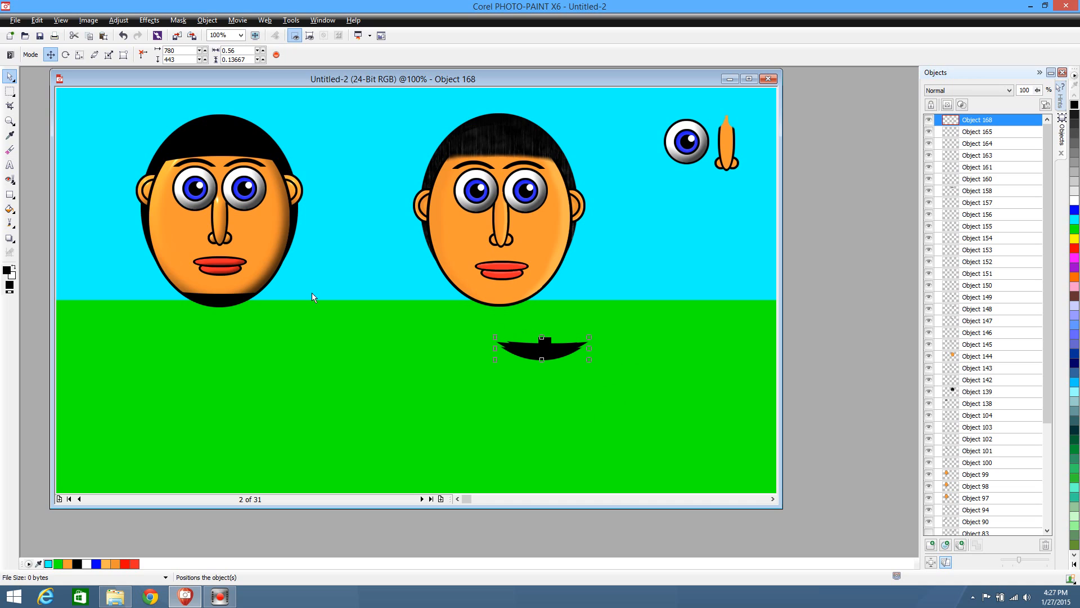
Mask a small ellipse over the combined beard's upper edge just left of the small rectangle and delete the masked area
left_click(10, 91)
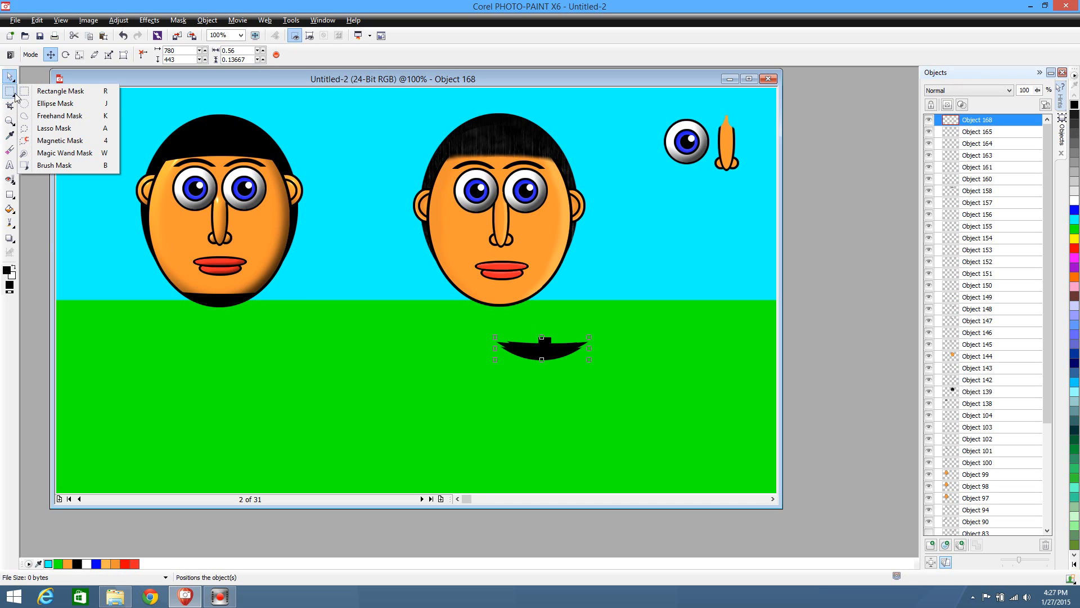
left_click(26, 104)
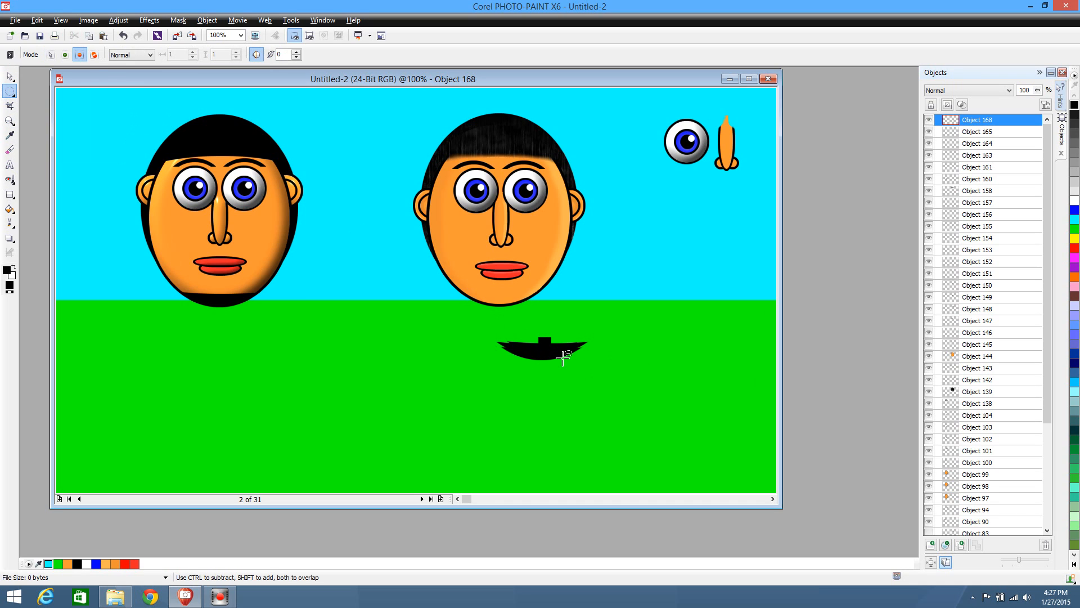
left_click_drag(510, 323, 543, 342)
left_click(534, 335)
left_click_drag(523, 334, 539, 347)
key("ctrl+shift")
key("ctrl+shift+i")
key("Delete")
Cut a matching round notch on the other side of the beard's small rectangle, and place the beard on the second character's chin at 705, 345
left_click(10, 77)
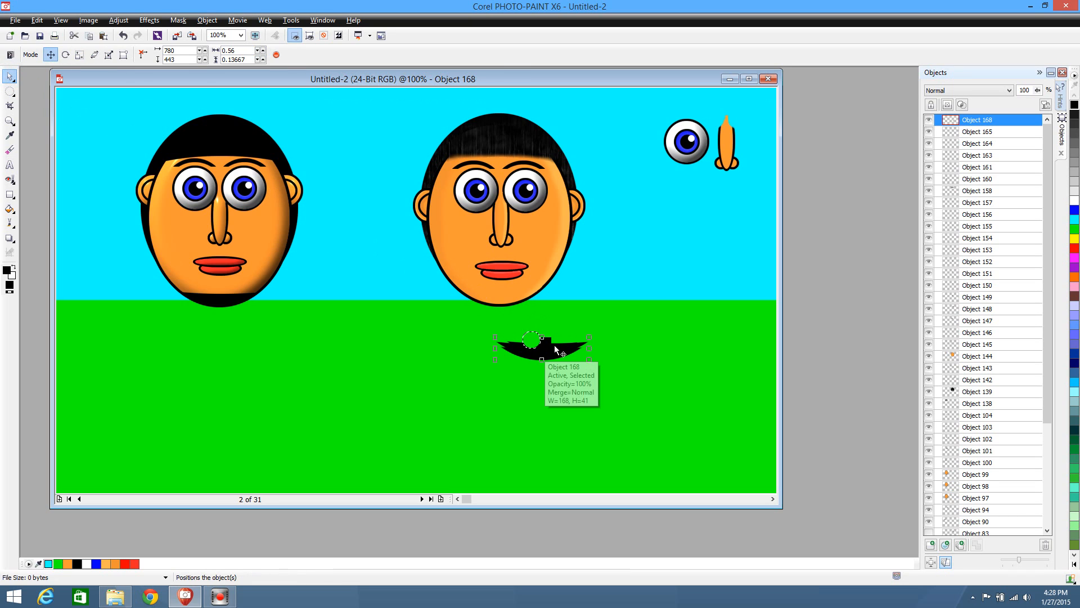
left_click_drag(556, 345, 531, 345)
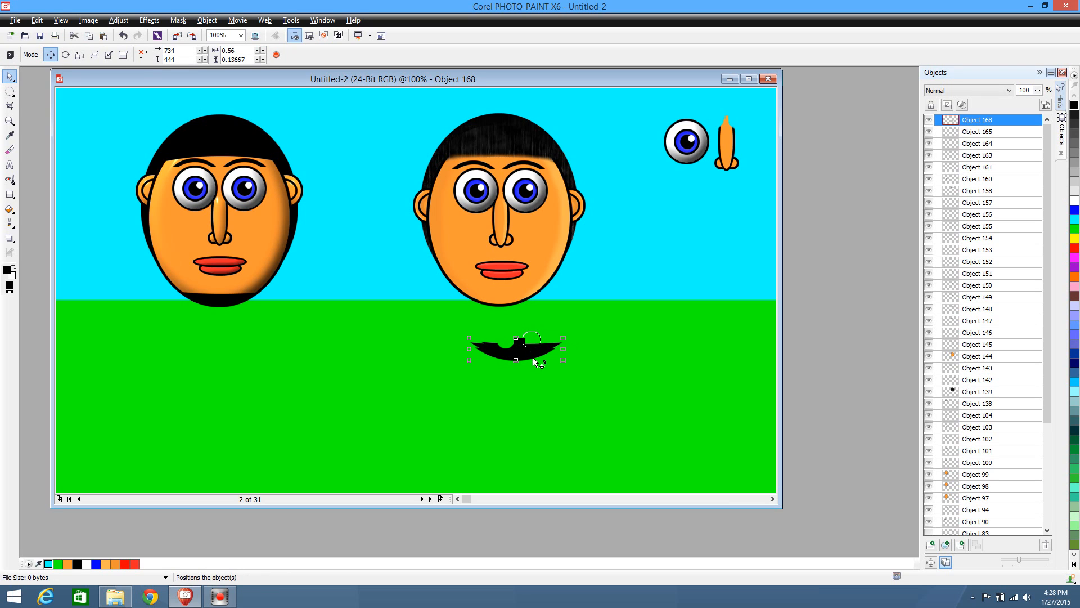
left_click(9, 90)
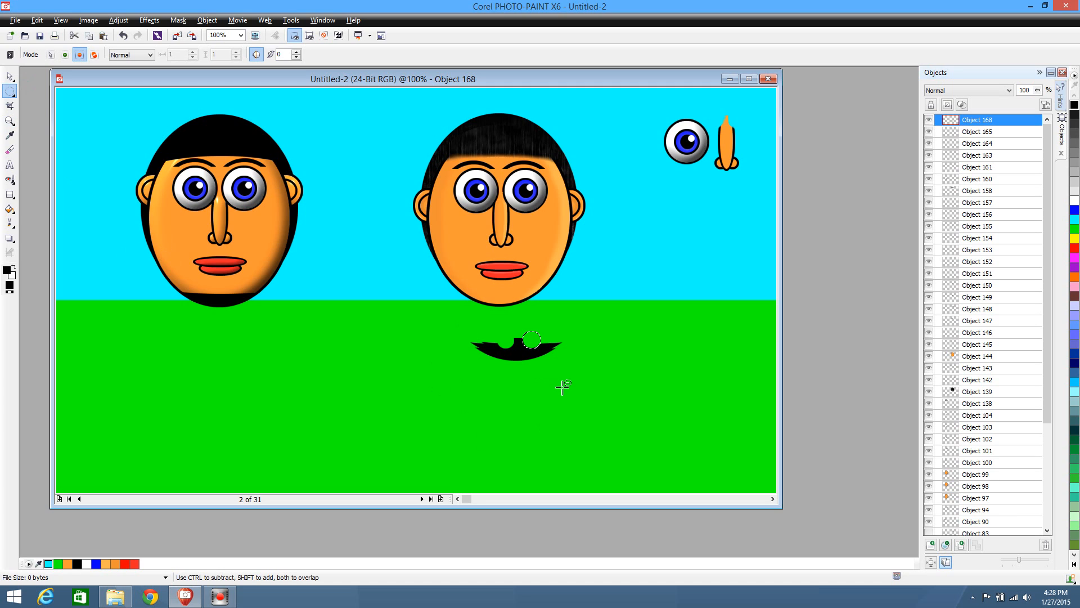
key("Delete")
left_click(10, 76)
left_click_drag(530, 351, 513, 295)
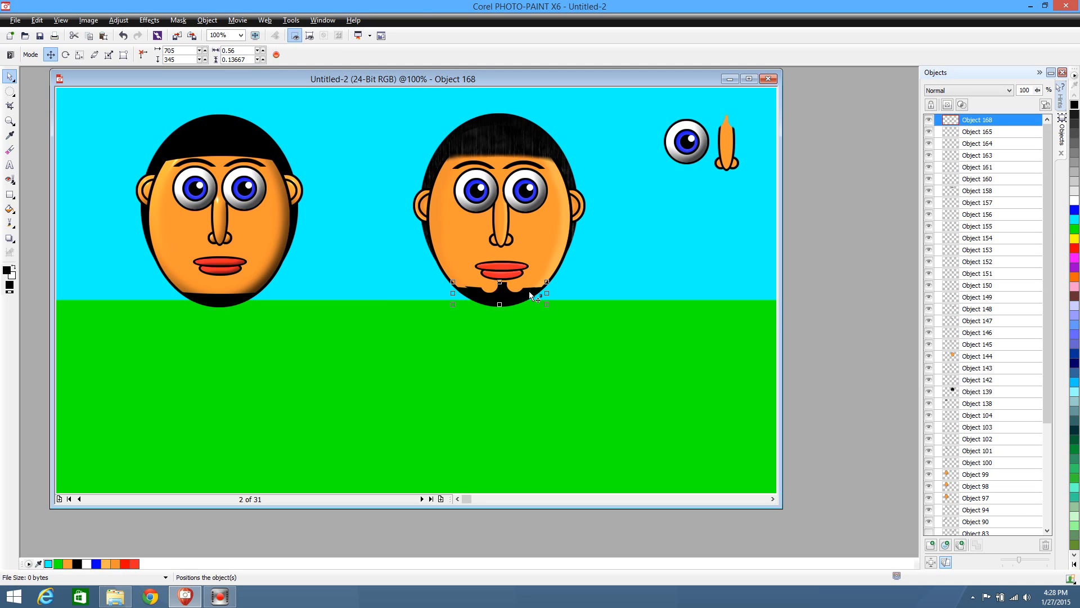
Texture the second character's chin beard with the Weather effect, using the Rain forecast at strength 10
left_click(150, 21)
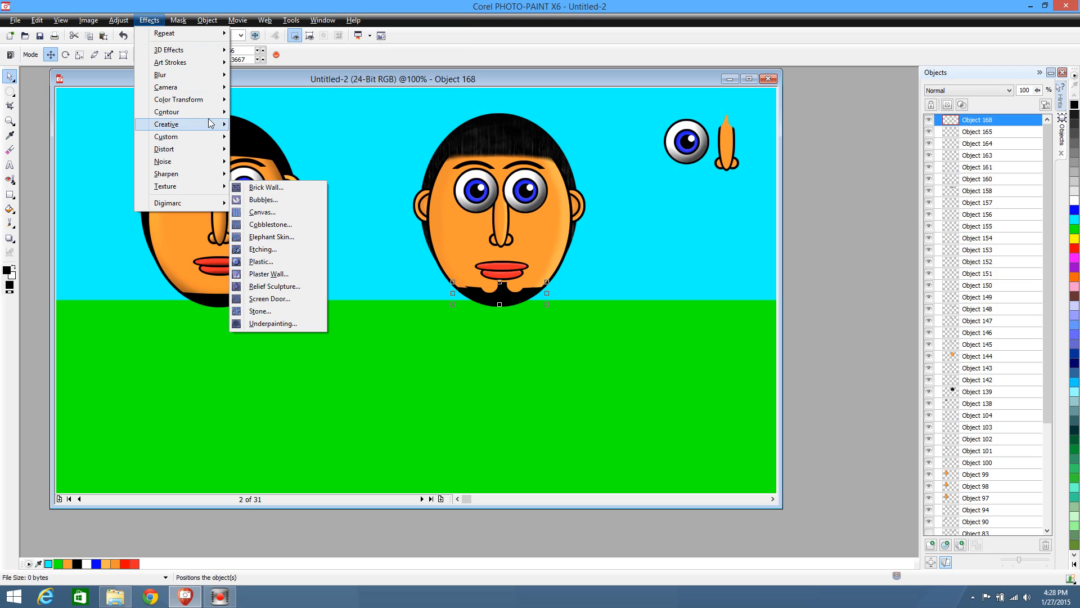
mouse_move(185, 124)
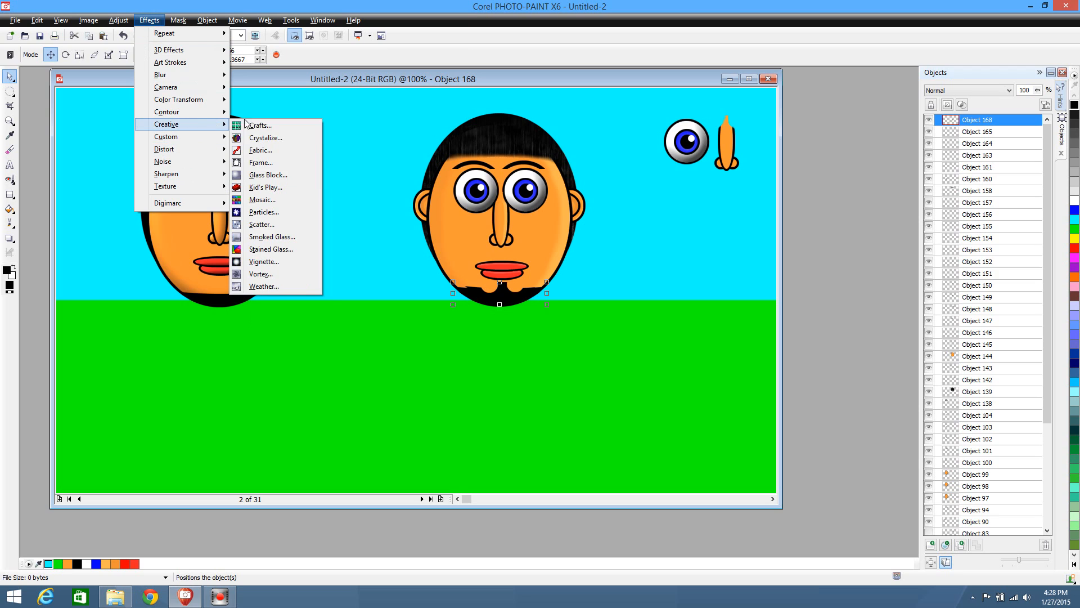
left_click(274, 288)
left_click(730, 398)
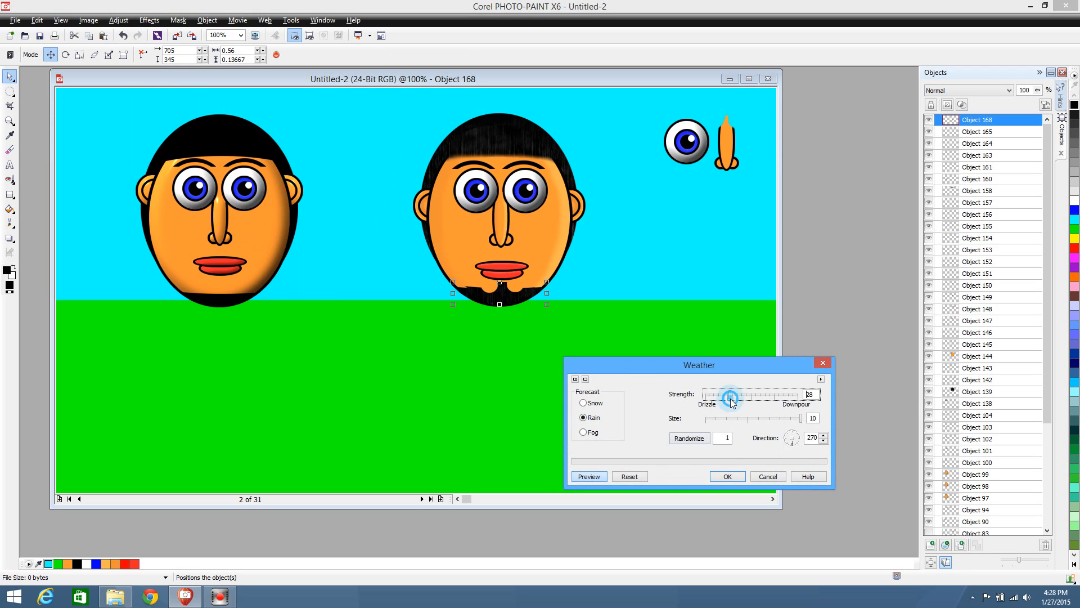
left_click(754, 394)
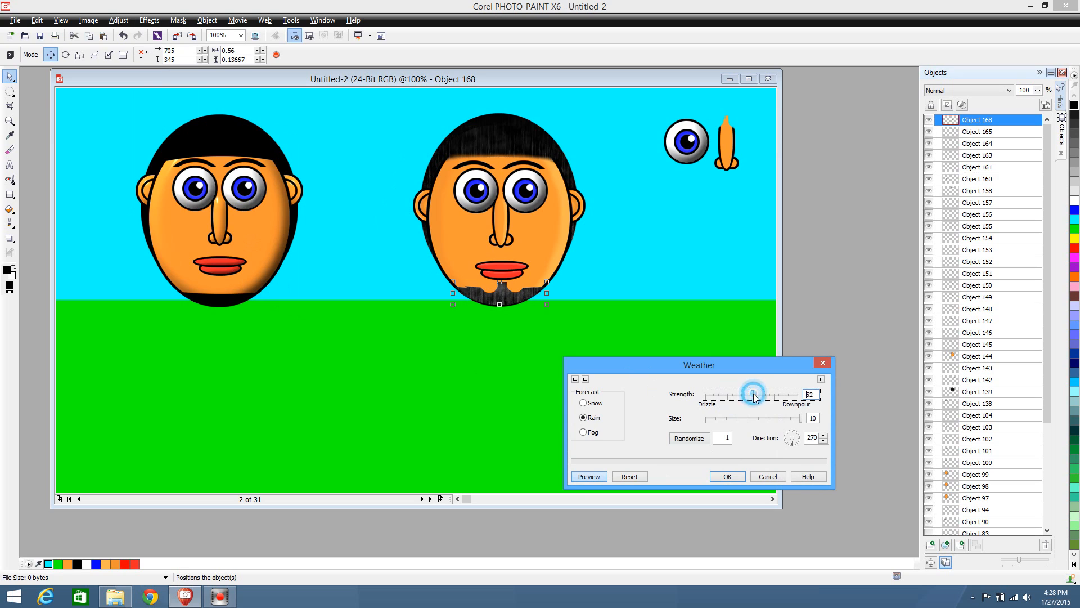
left_click(716, 397)
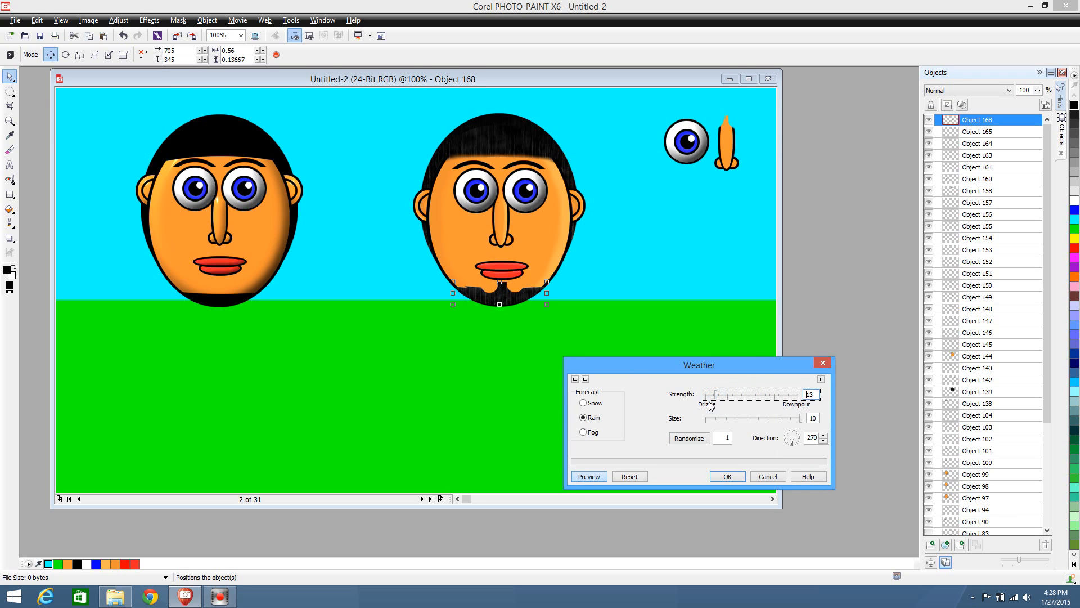
left_click(714, 397)
left_click(718, 398)
left_click(714, 398)
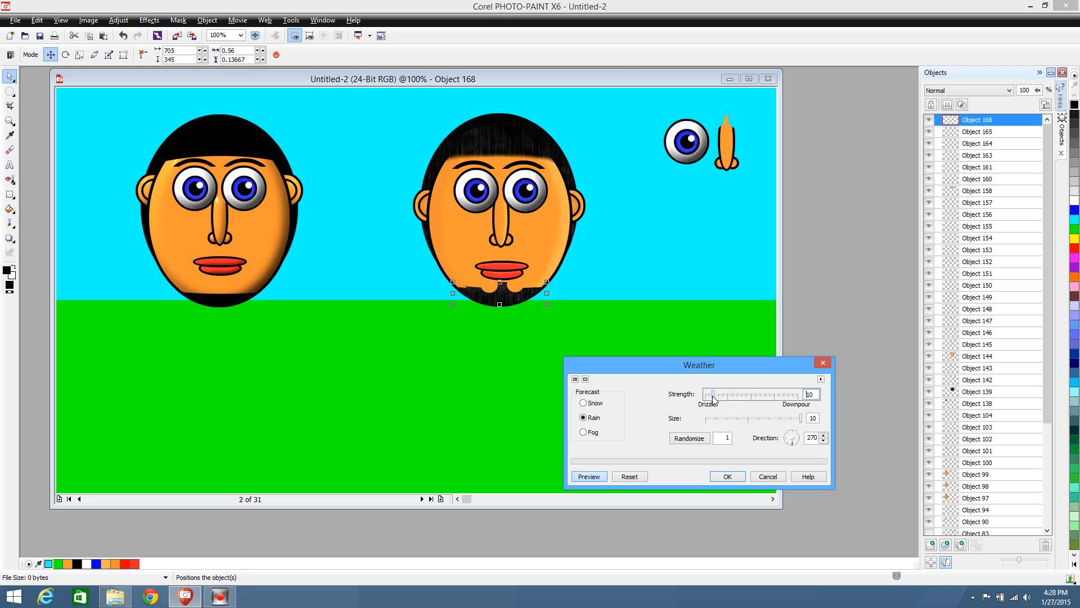
Apply the Rain weather effect to the right face's beard with strength 10, size 10 and direction 270
left_click(741, 477)
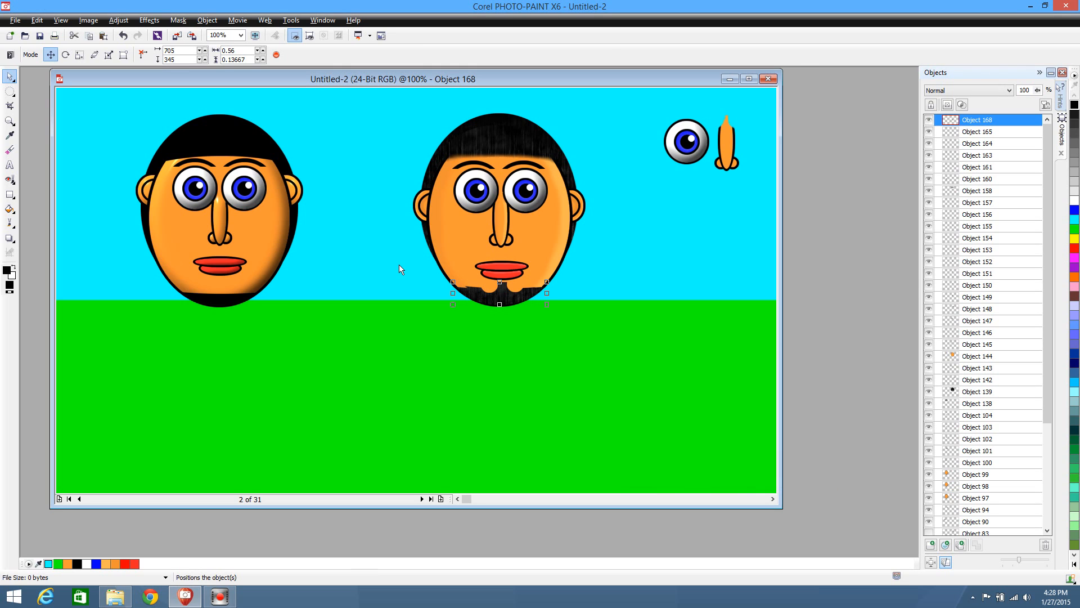
left_click(174, 21)
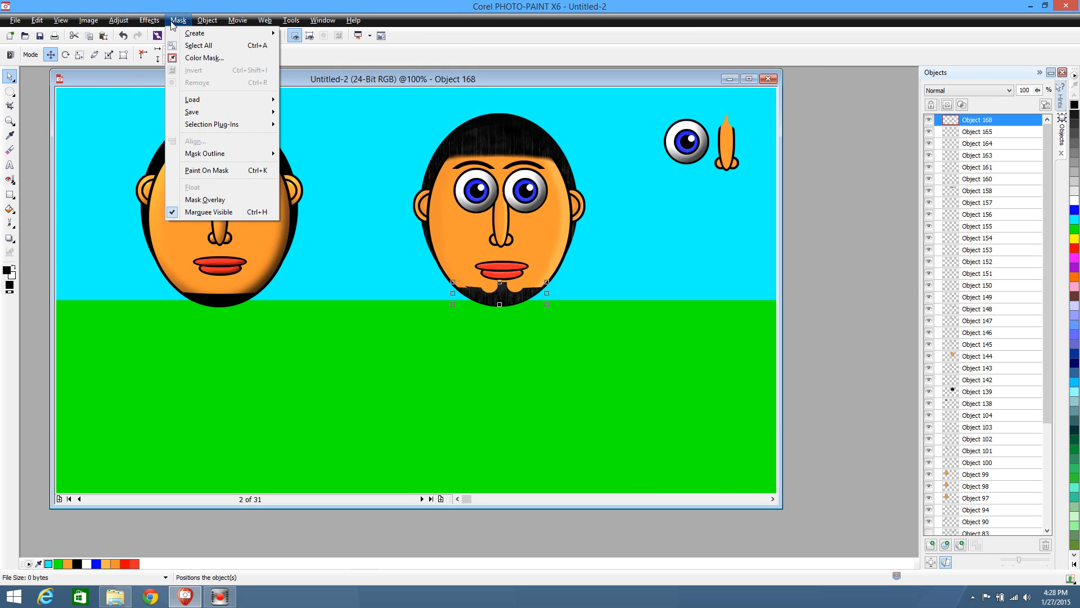
mouse_move(160, 21)
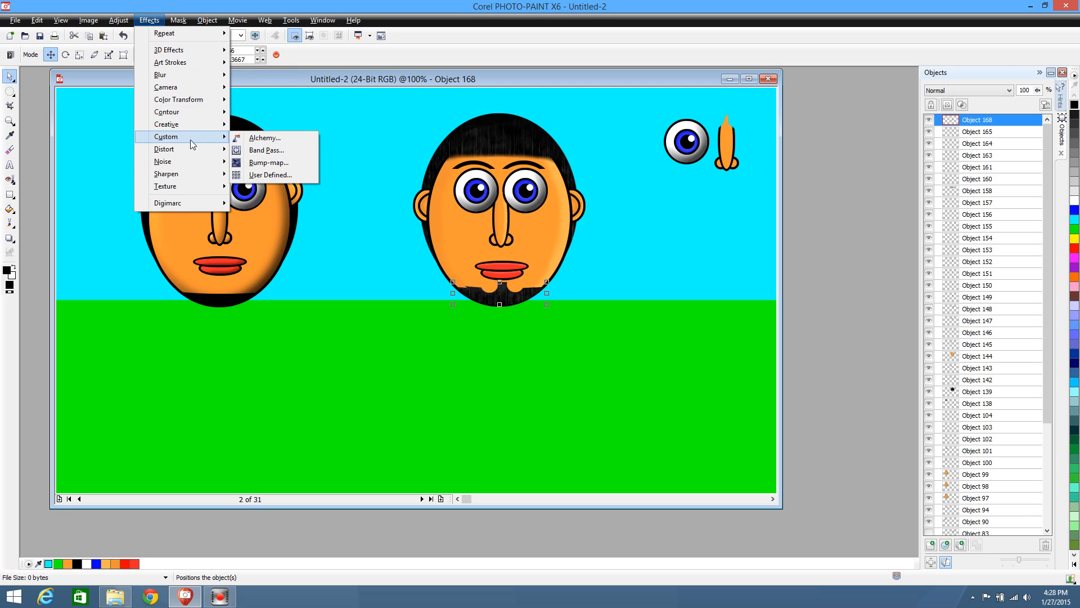
mouse_move(190, 150)
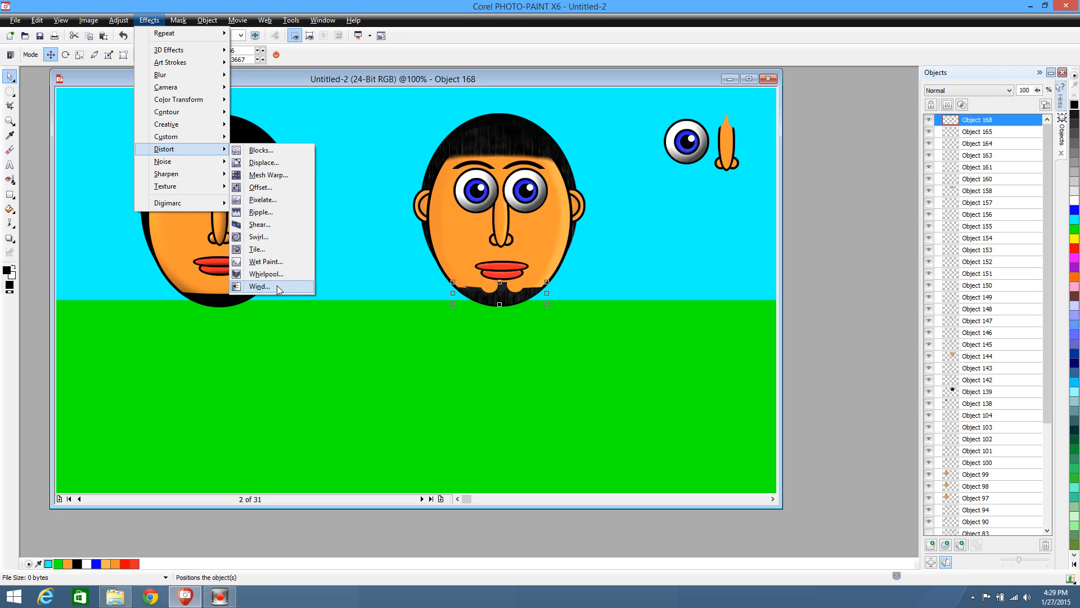
left_click(259, 286)
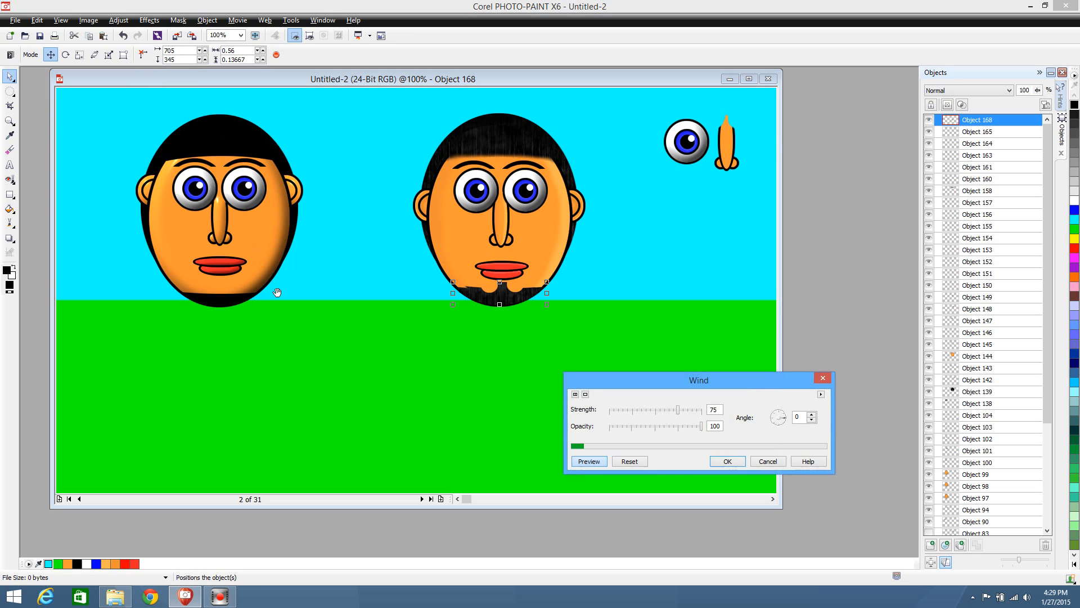
left_click(780, 415)
left_click(692, 411)
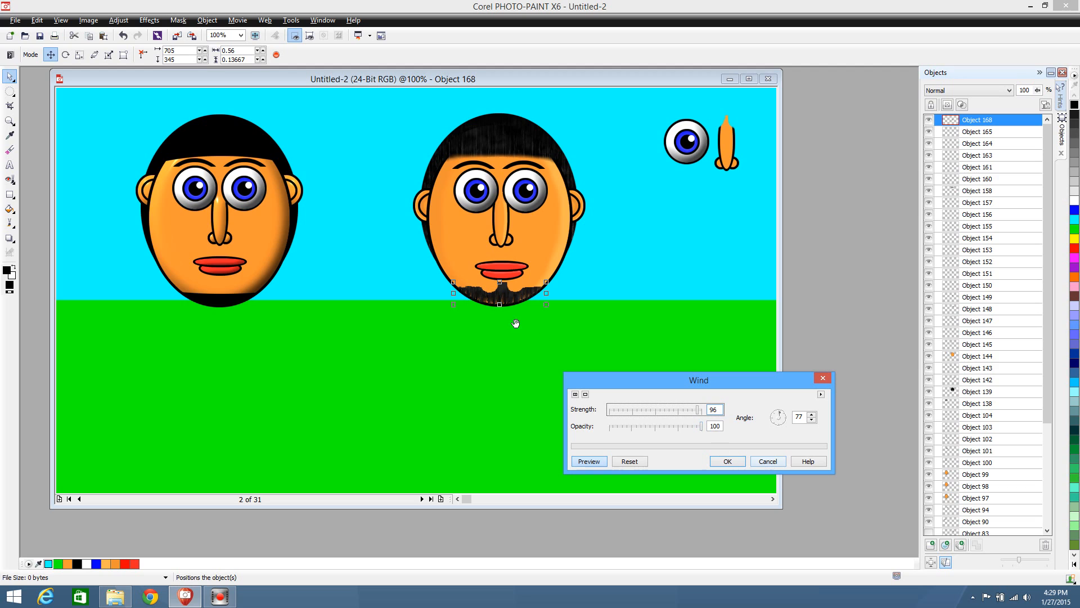
left_click(768, 461)
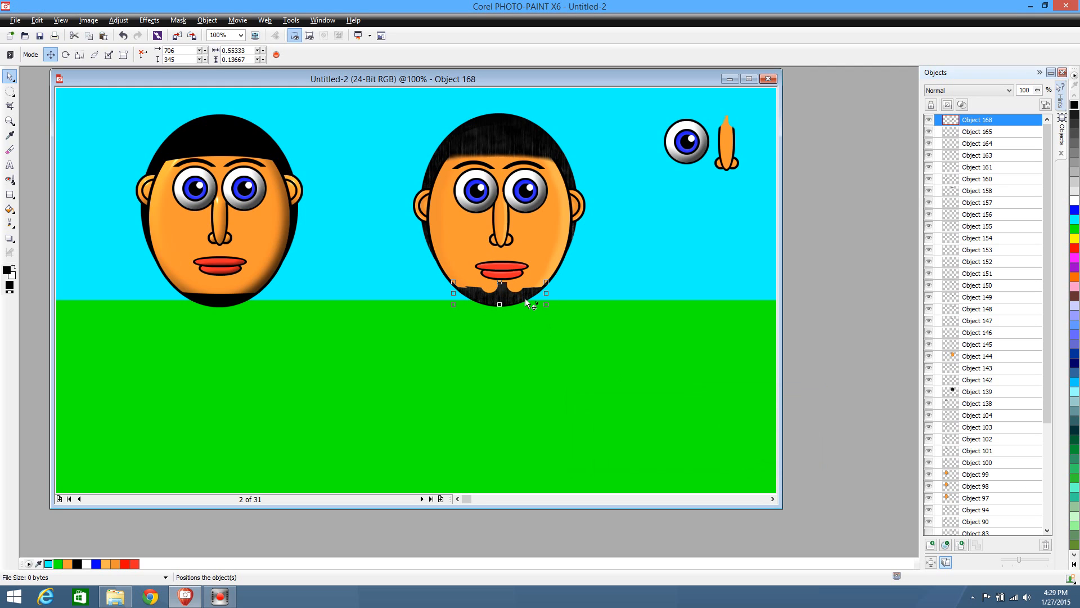
Duplicate the right face's beard and apply the Wind distortion to the copy with strength 100, opacity 100 and angle 94
key("ctrl+d")
left_click(149, 20)
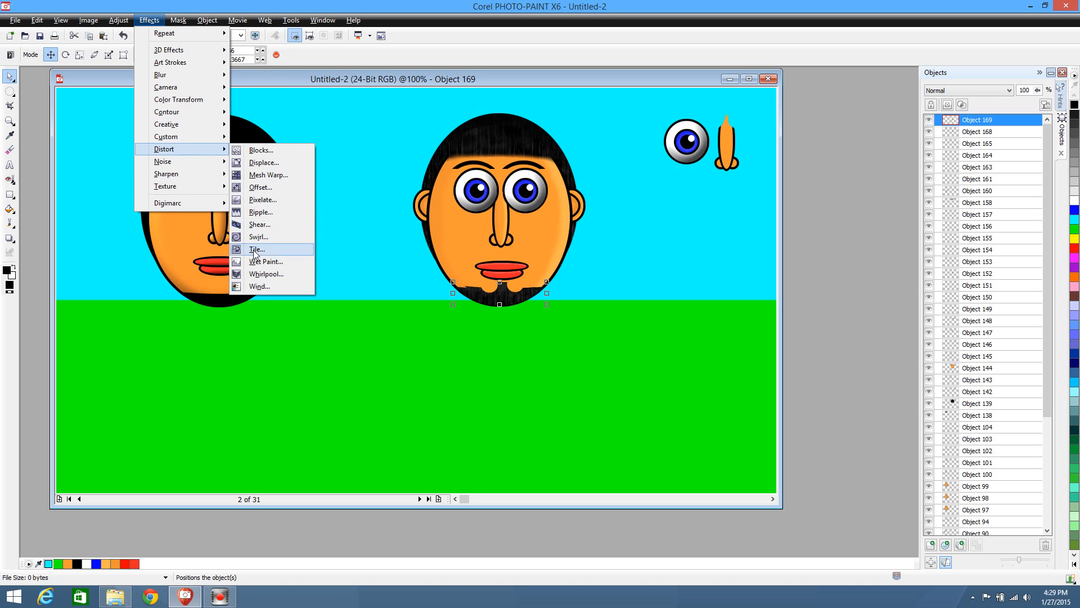
left_click(256, 286)
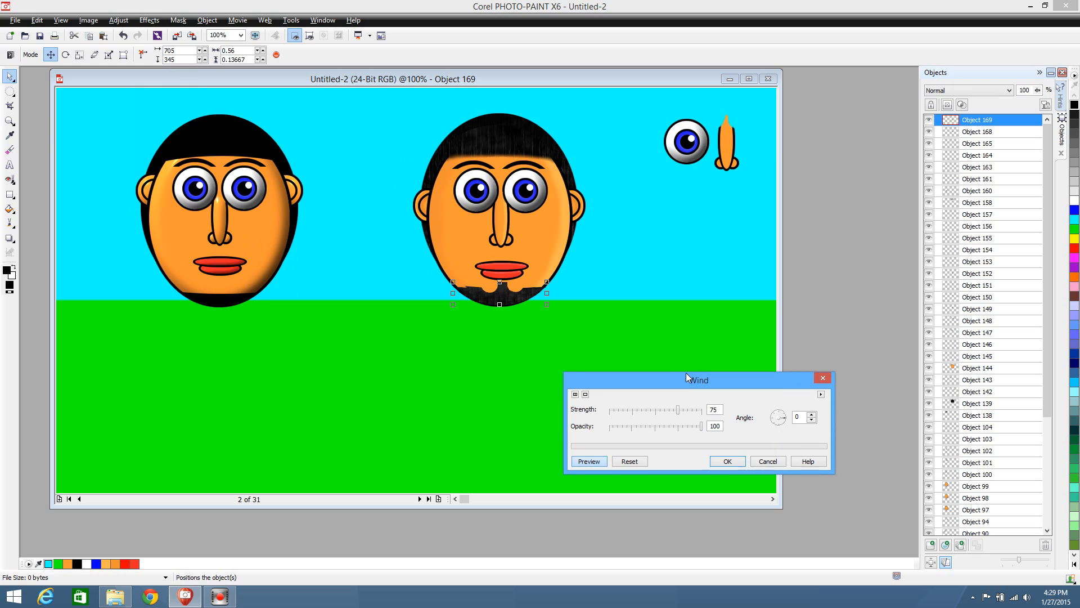
left_click_drag(783, 419, 779, 409)
left_click(694, 415)
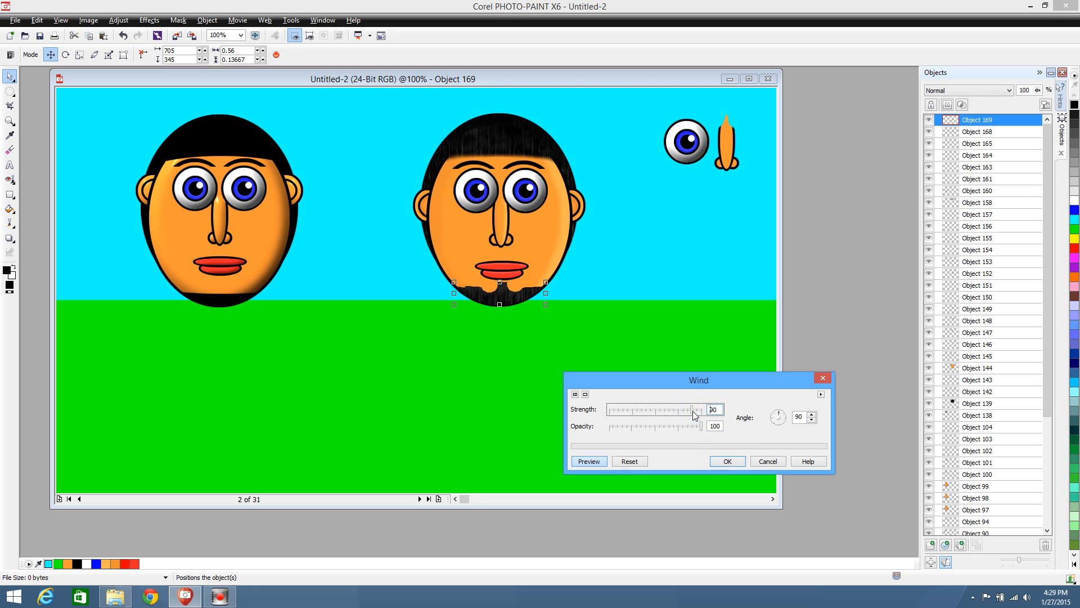
left_click(696, 414)
left_click(704, 415)
left_click(780, 428)
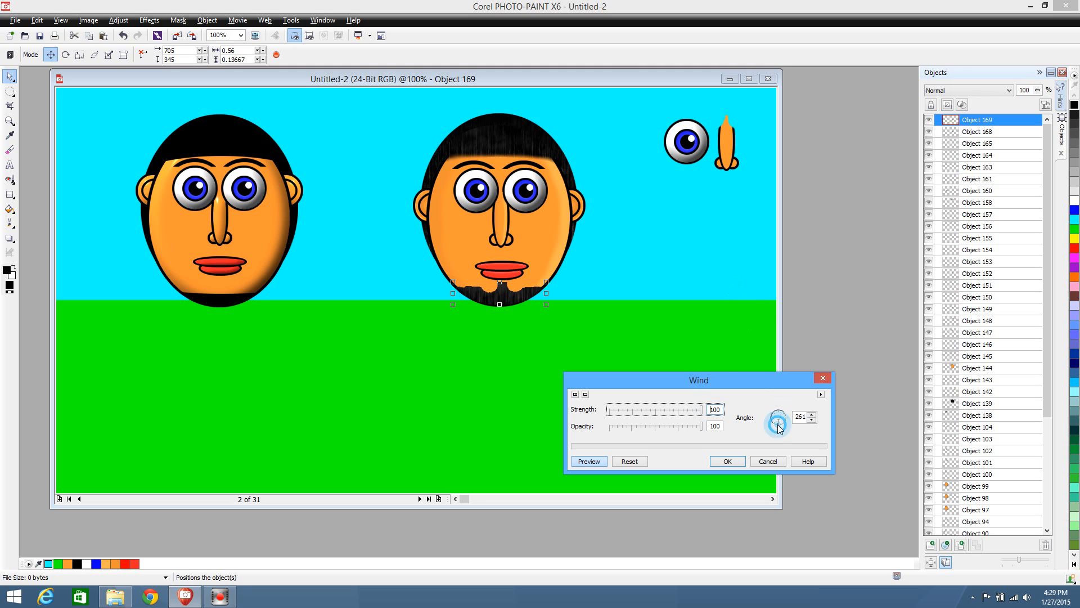
left_click(780, 416)
left_click(728, 461)
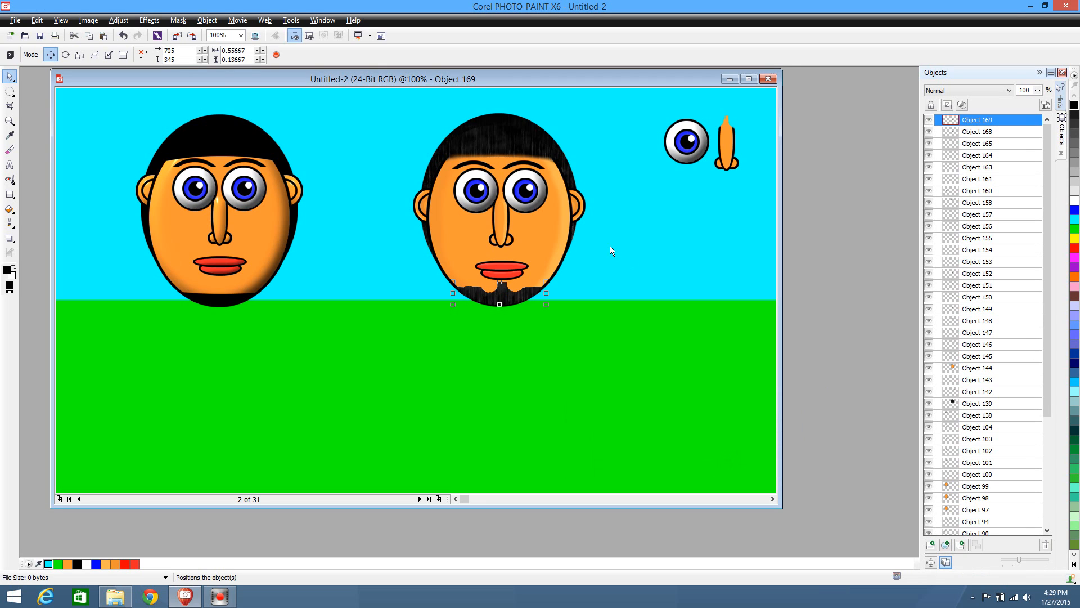
Apply the Wind distortion again to the beard copy with strength 100, opacity 100 and angle 94
left_click(149, 20)
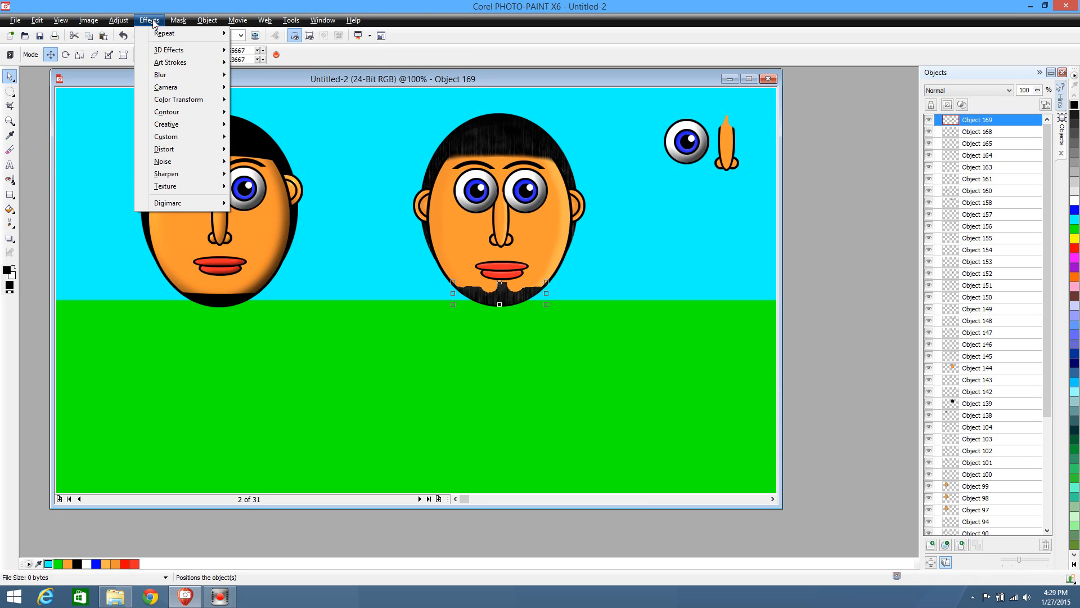
mouse_move(186, 152)
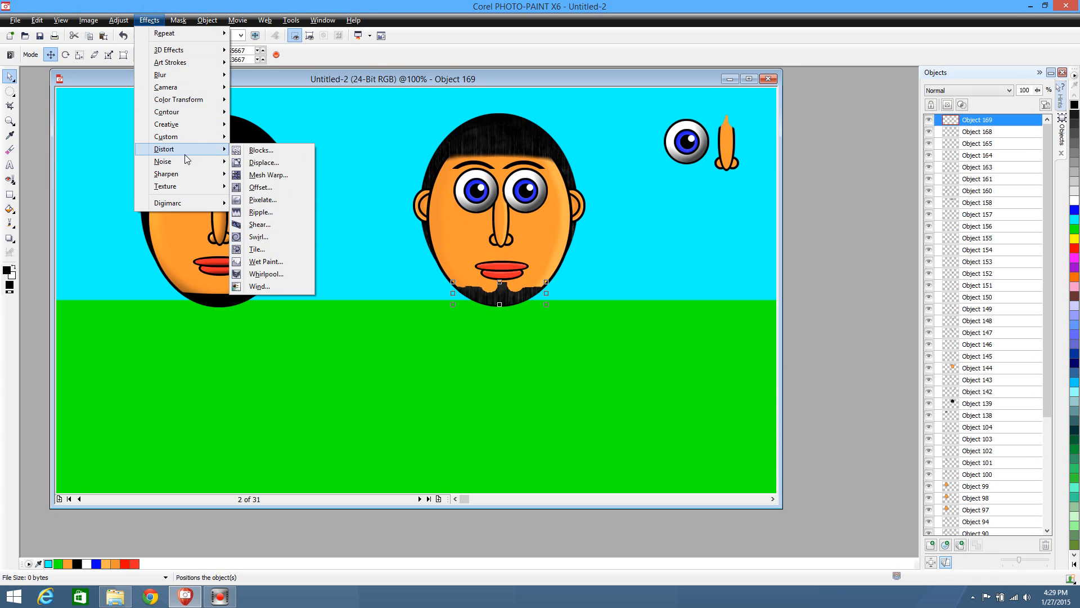
left_click(264, 287)
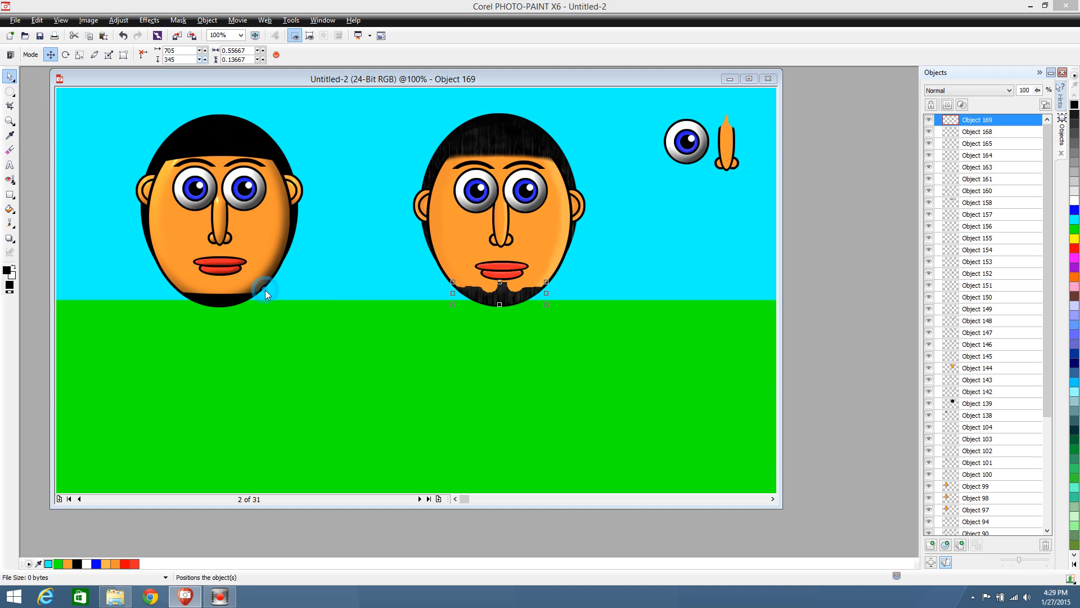
left_click(729, 459)
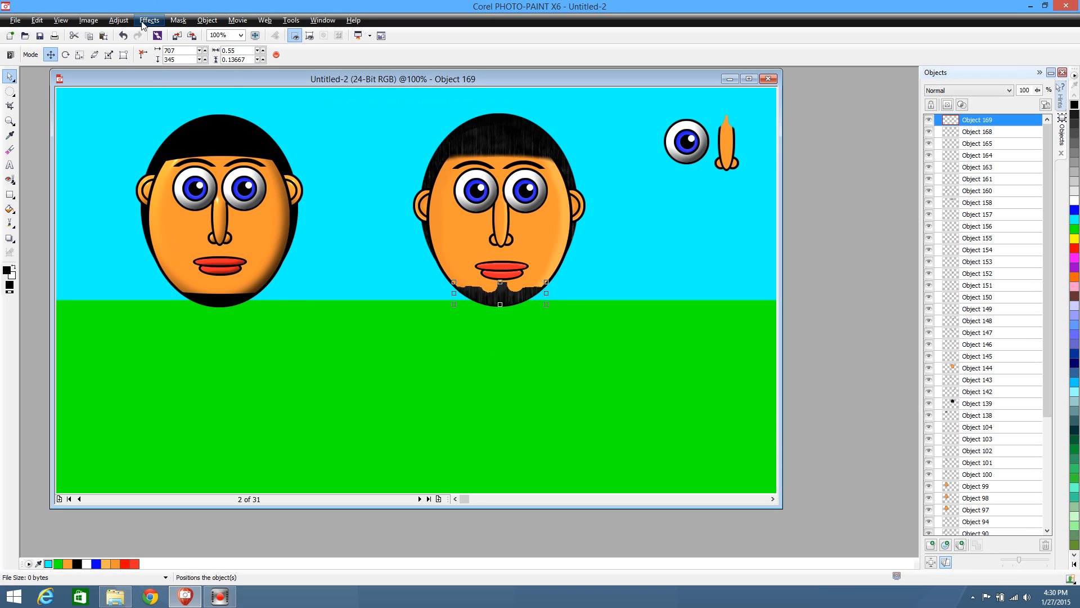
Apply the Wind distortion to the beard copy once more at strength 100, with the wind pointing downward
left_click(149, 21)
mouse_move(183, 188)
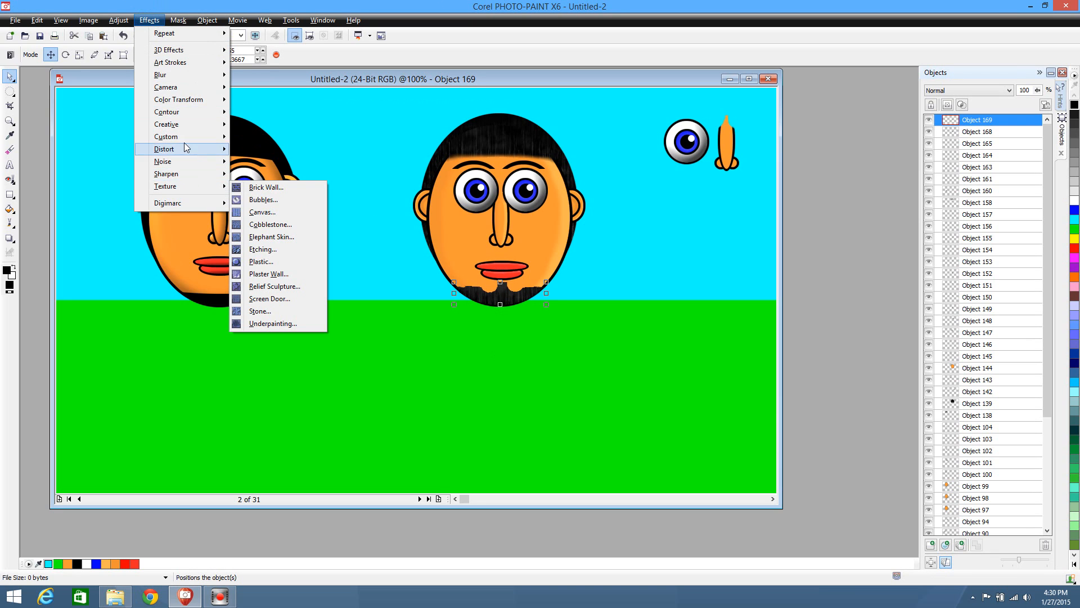
mouse_move(187, 149)
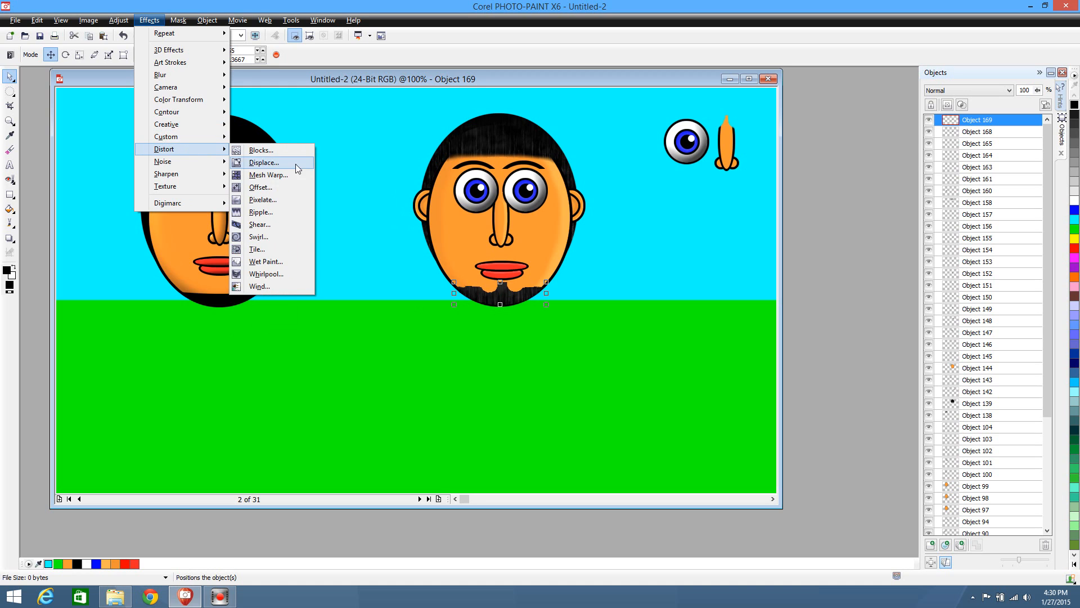
left_click(269, 287)
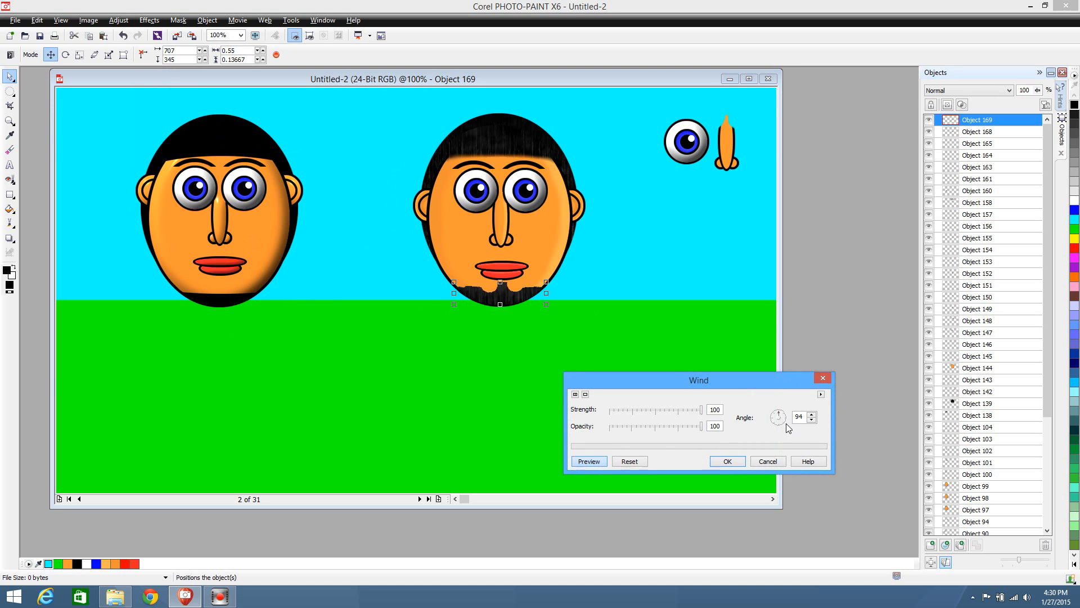
left_click(780, 423)
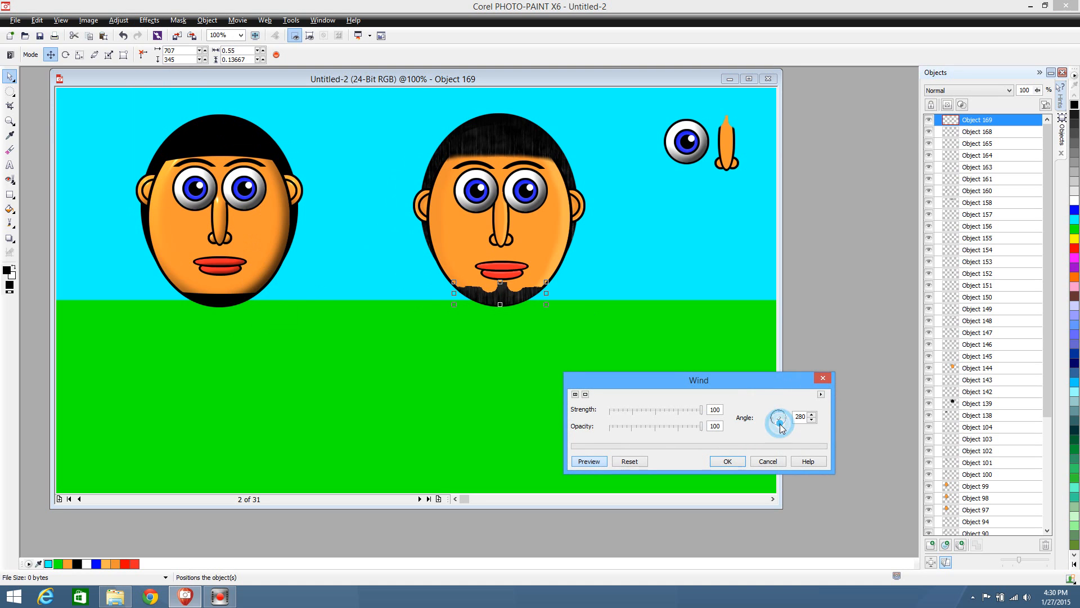
left_click(737, 465)
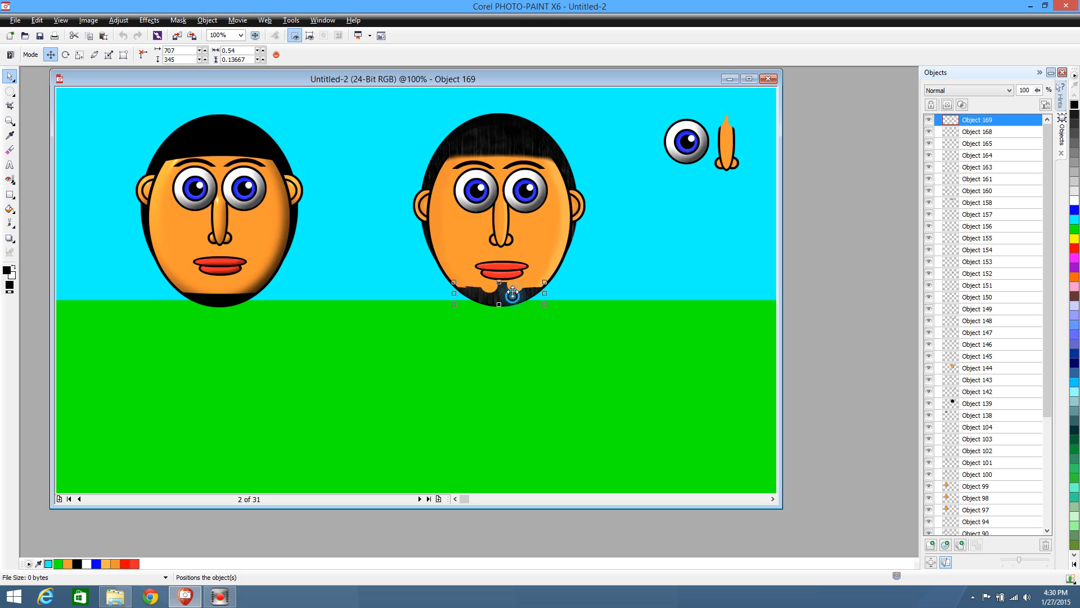
Shift the beard copy slightly up and left over the original and trim its upper tip below the lips with the Eraser at size 50
mouse_move(509, 291)
left_mouse_down()
mouse_move(534, 250)
mouse_move(510, 292)
left_mouse_up()
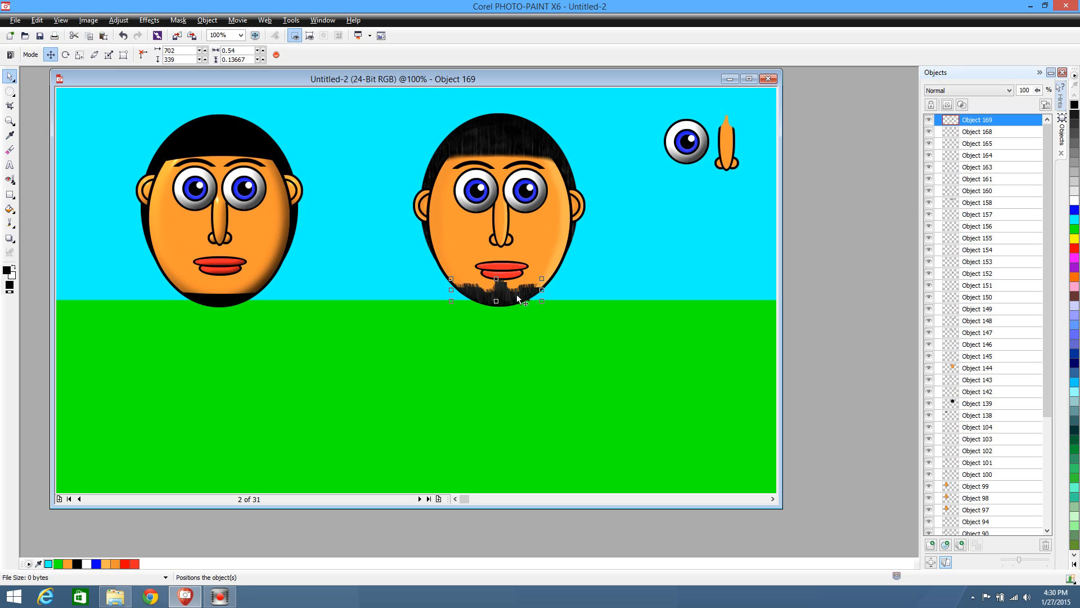
left_click(10, 149)
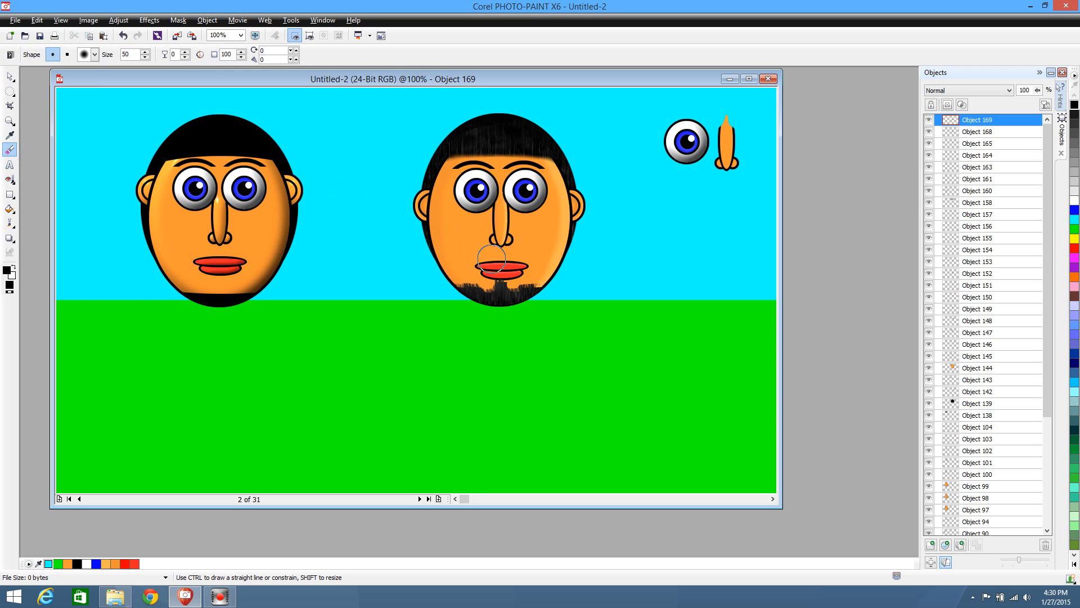
left_click_drag(496, 271, 509, 266)
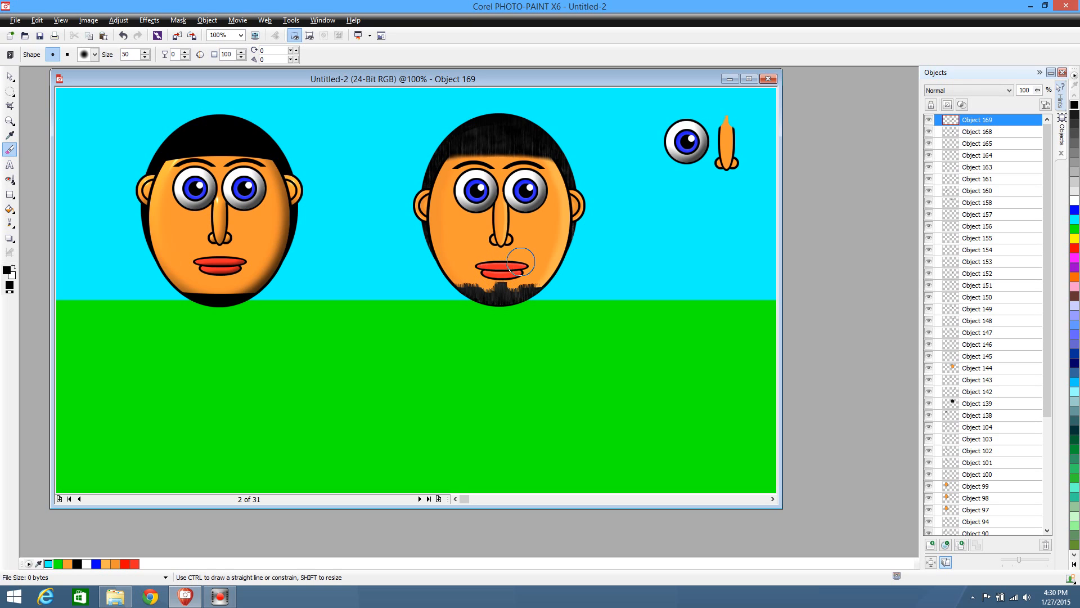
Duplicate the trimmed beard piece and offset the copy slightly to the right to fill out the chin
left_click(10, 76)
key("ctrl+d")
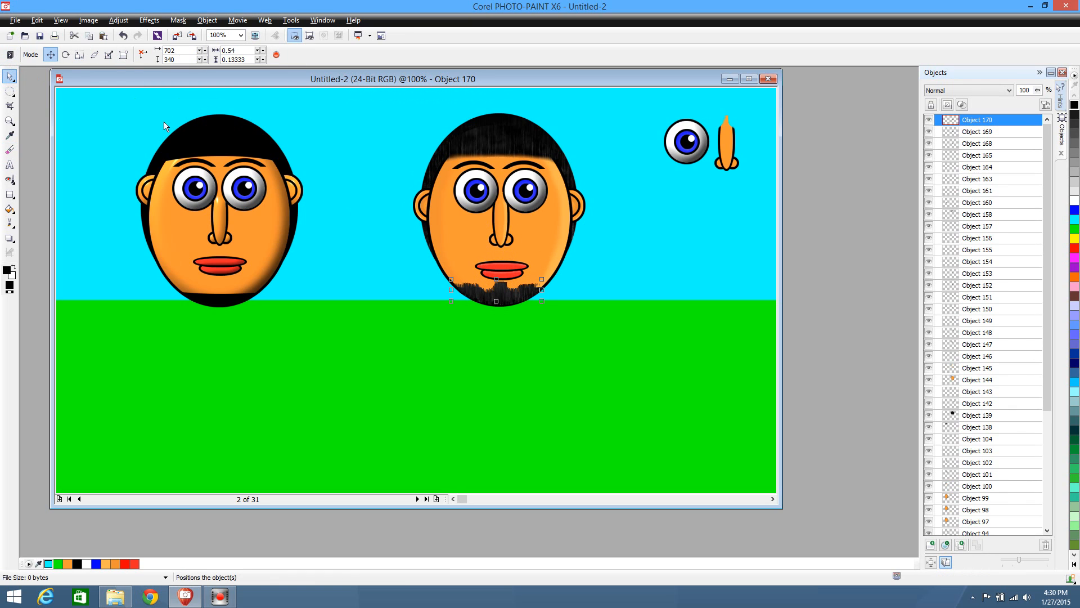
left_click_drag(510, 296, 517, 296)
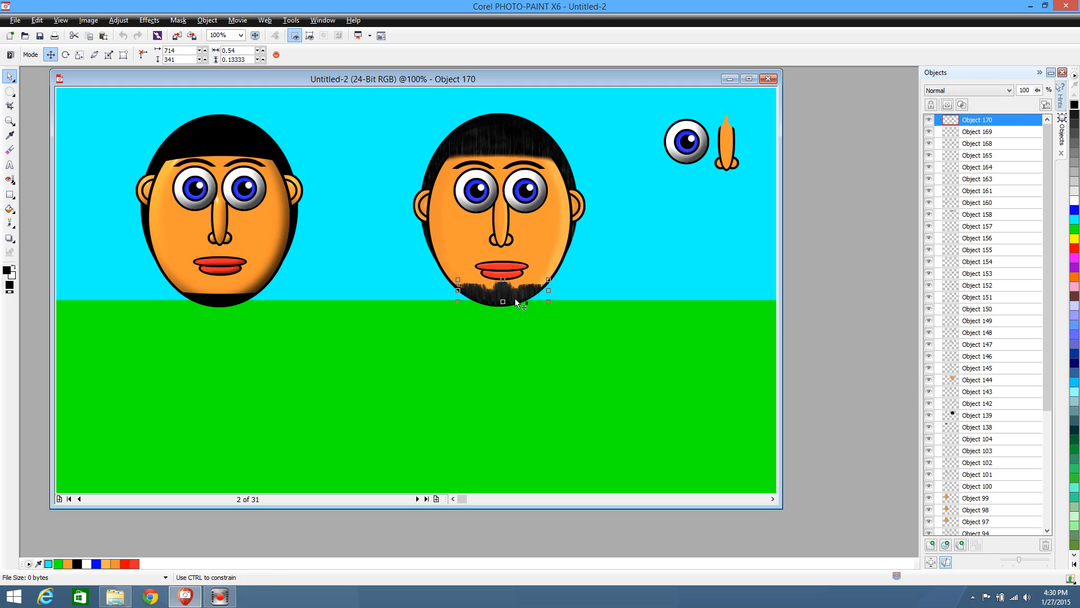
left_click(526, 329)
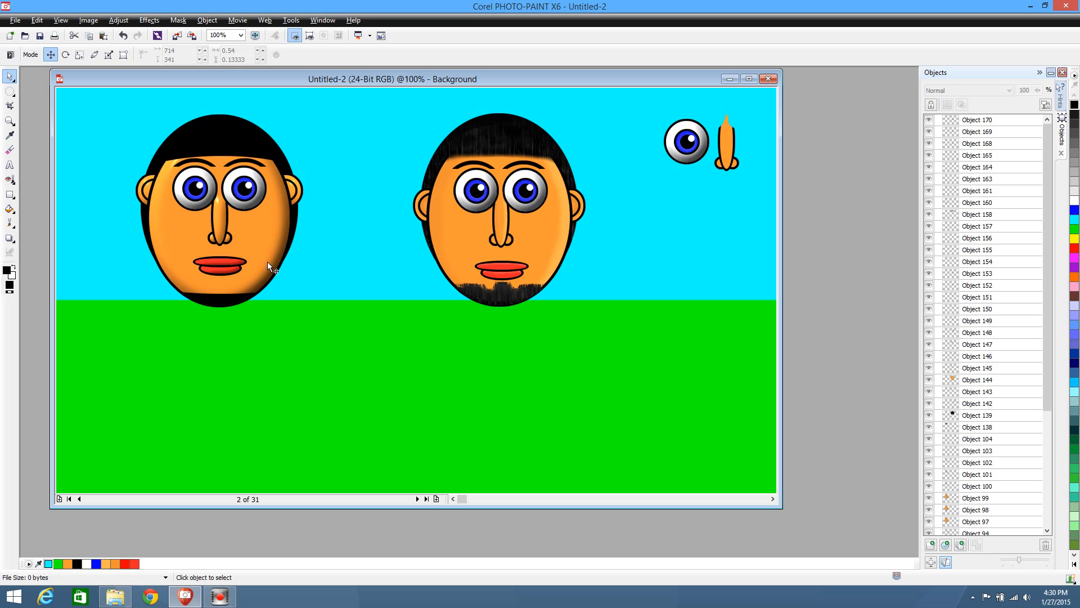
Select the overlapping beard pieces on the right face, adjust their position on the chin and combine them into one object
left_click_drag(433, 326, 588, 293)
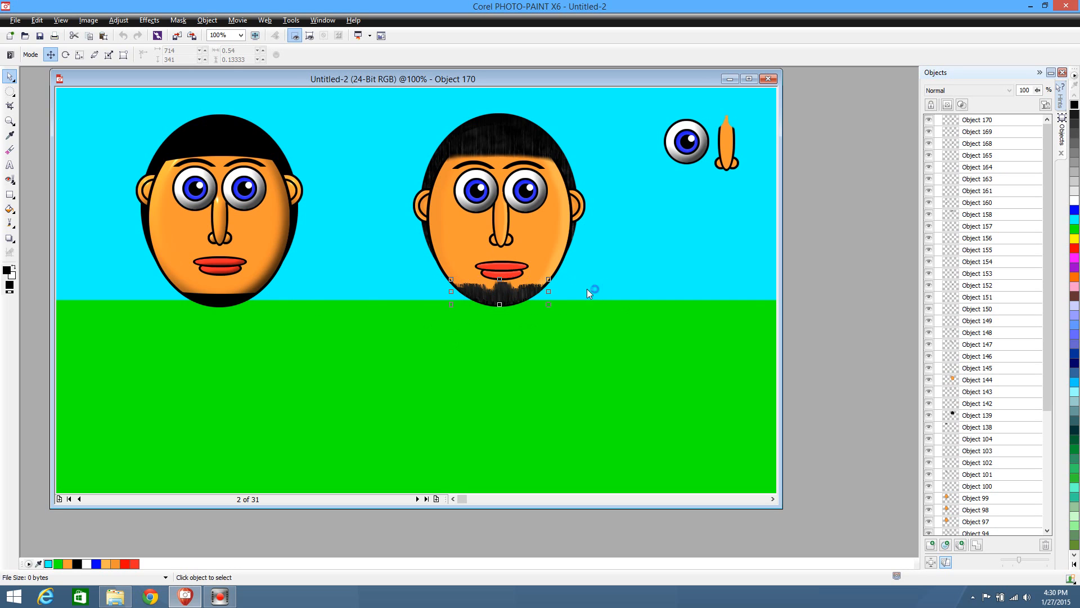
mouse_move(500, 293)
left_mouse_down()
mouse_move(517, 405)
mouse_move(494, 289)
left_mouse_up()
left_click(976, 544)
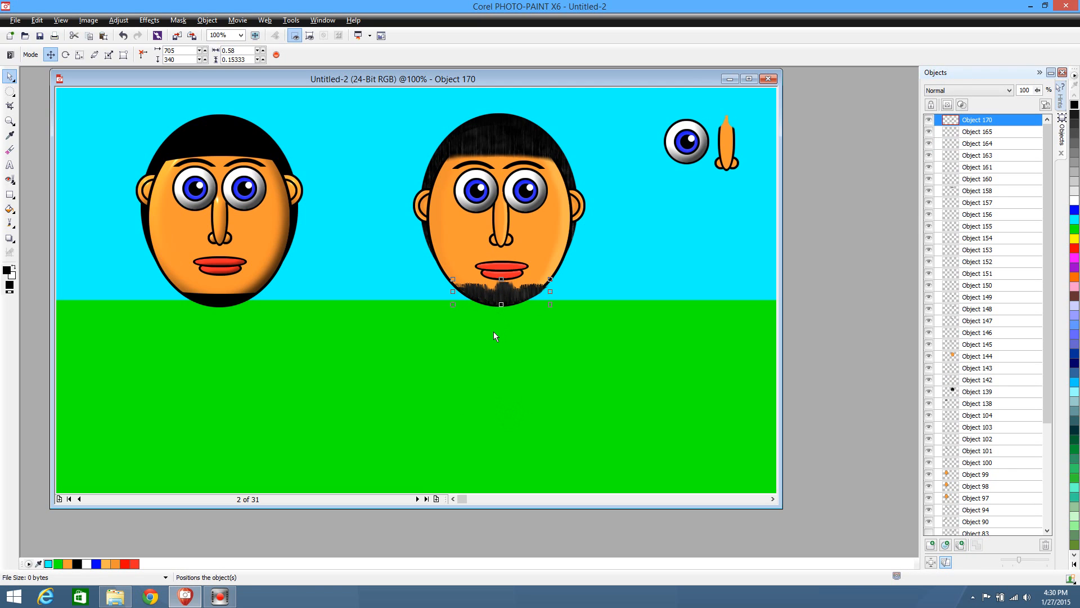
Replace the left face's plain black beard with a duplicate of the textured beard aligned on its chin
key("ctrl+d")
left_click_drag(508, 293, 279, 350)
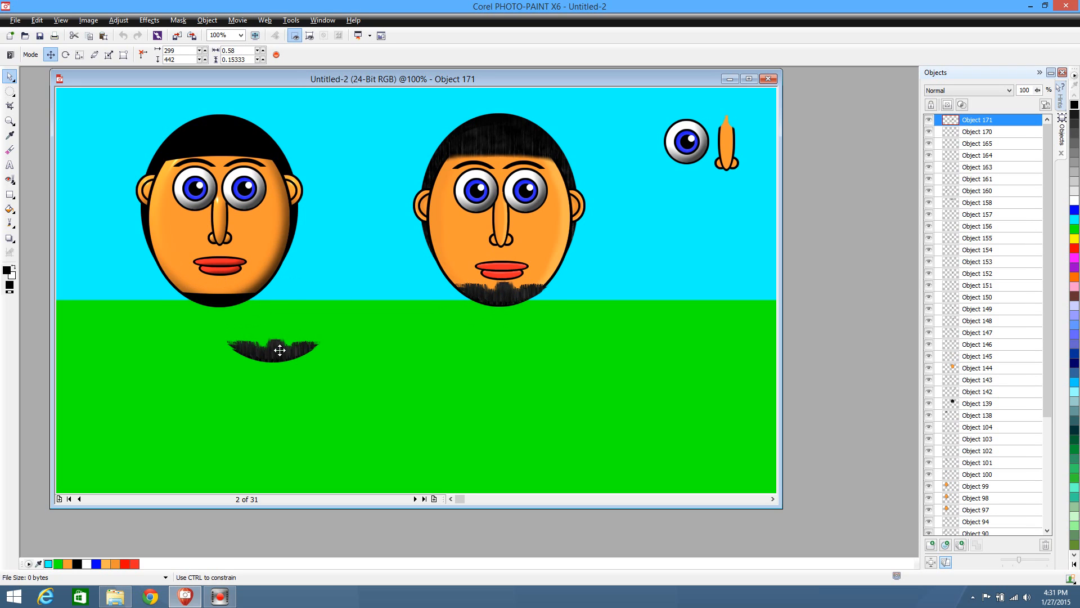
left_click_drag(208, 303, 181, 348)
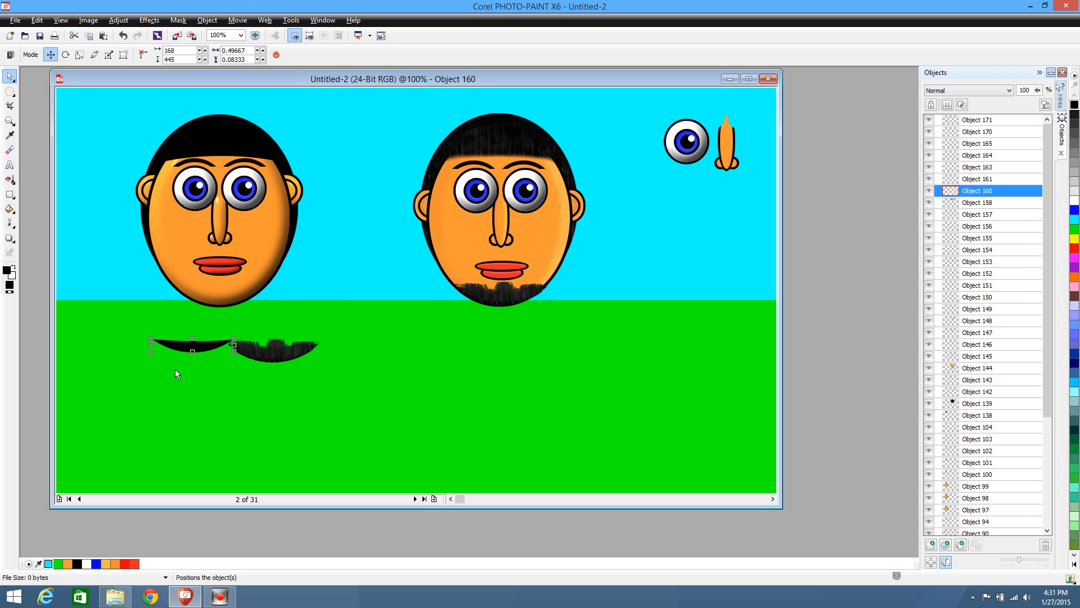
key("Delete")
left_click_drag(273, 349, 220, 292)
left_click(396, 362)
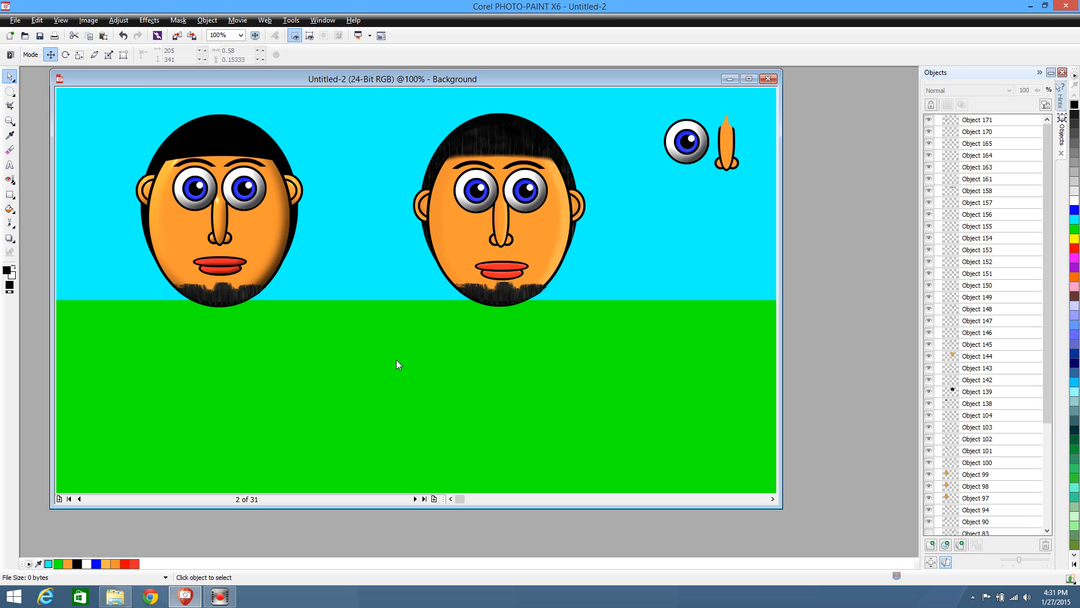
Select all parts of the left head together and move them to the image's upper-left corner
left_click_drag(112, 81, 84, 79)
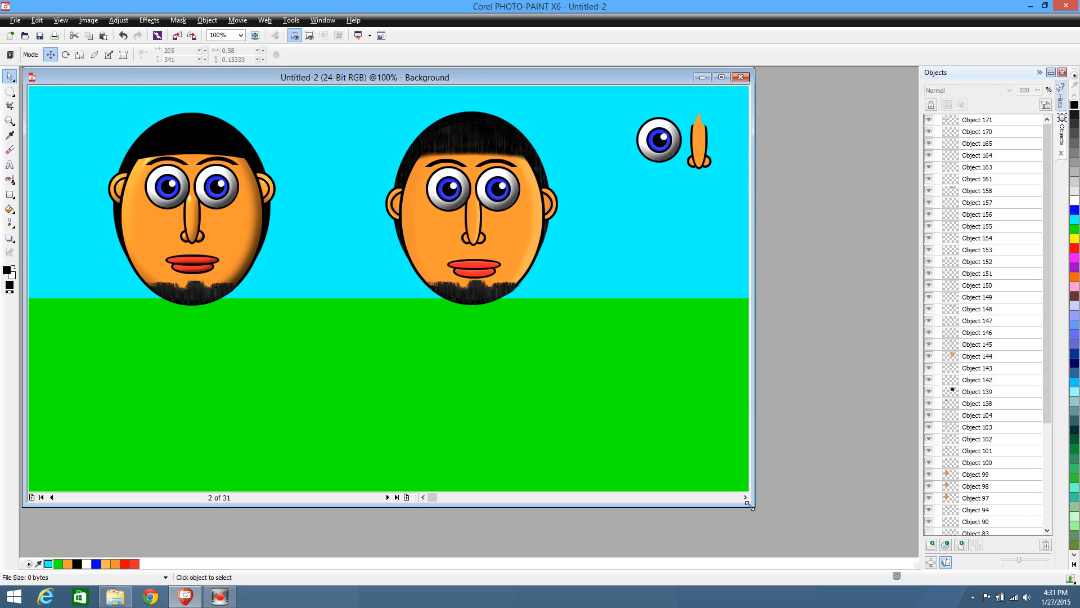
left_click_drag(753, 506, 876, 556)
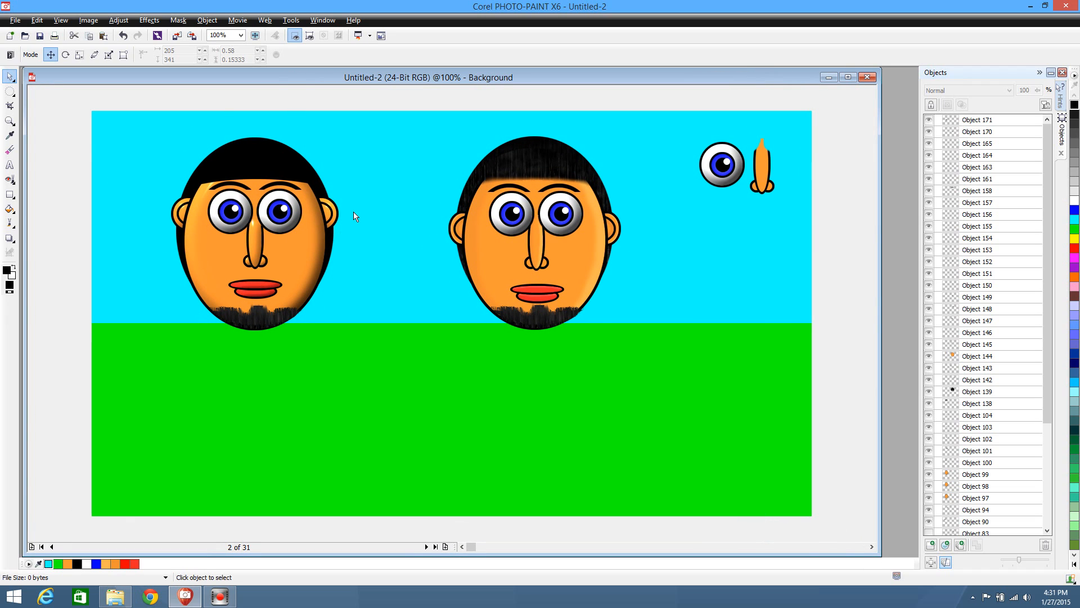
left_click_drag(144, 120, 399, 460)
left_click_drag(282, 269, 220, 252)
Create a new image at 8"x10" size, portrait orientation, with no background
left_click(16, 20)
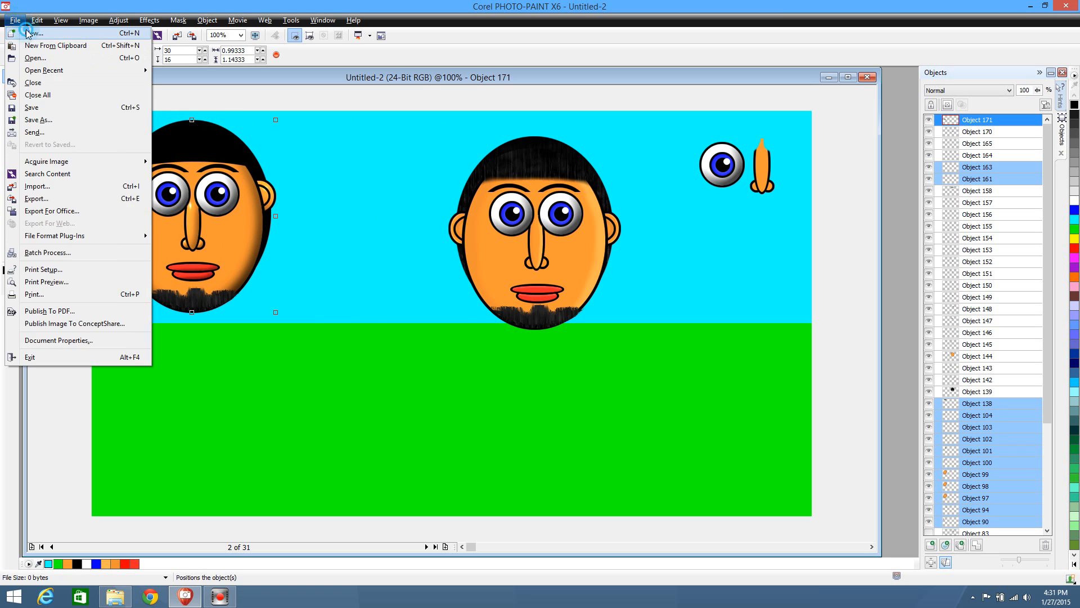
left_click(34, 33)
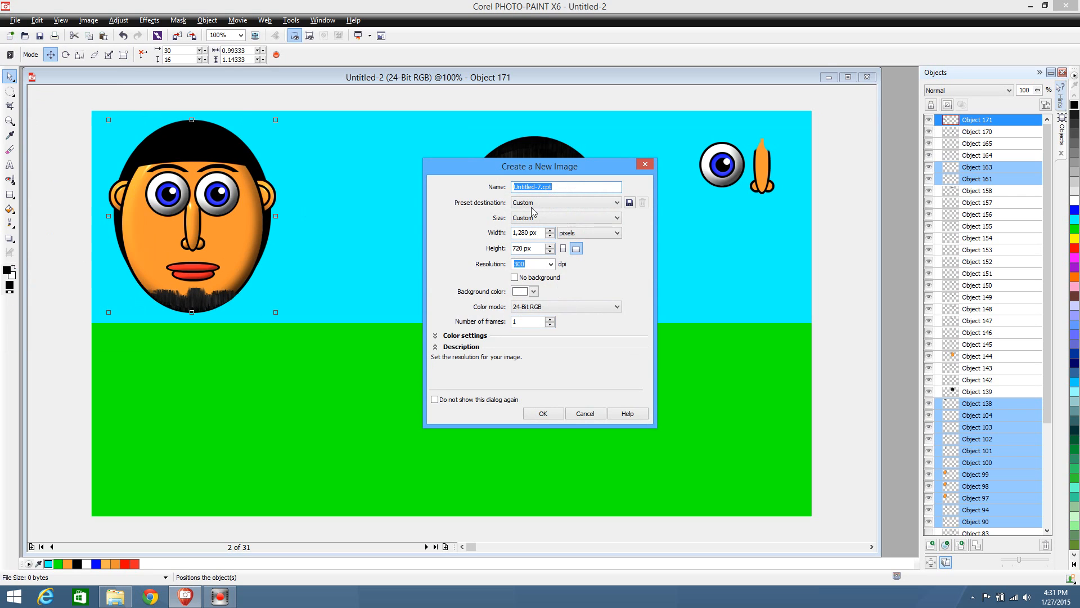
left_click(592, 218)
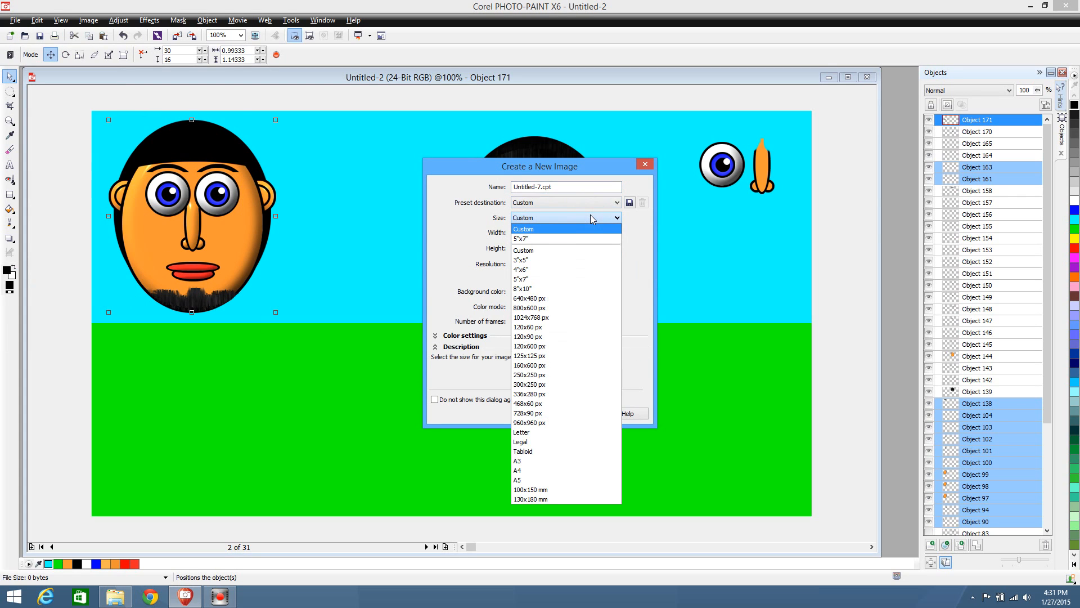
left_click(552, 288)
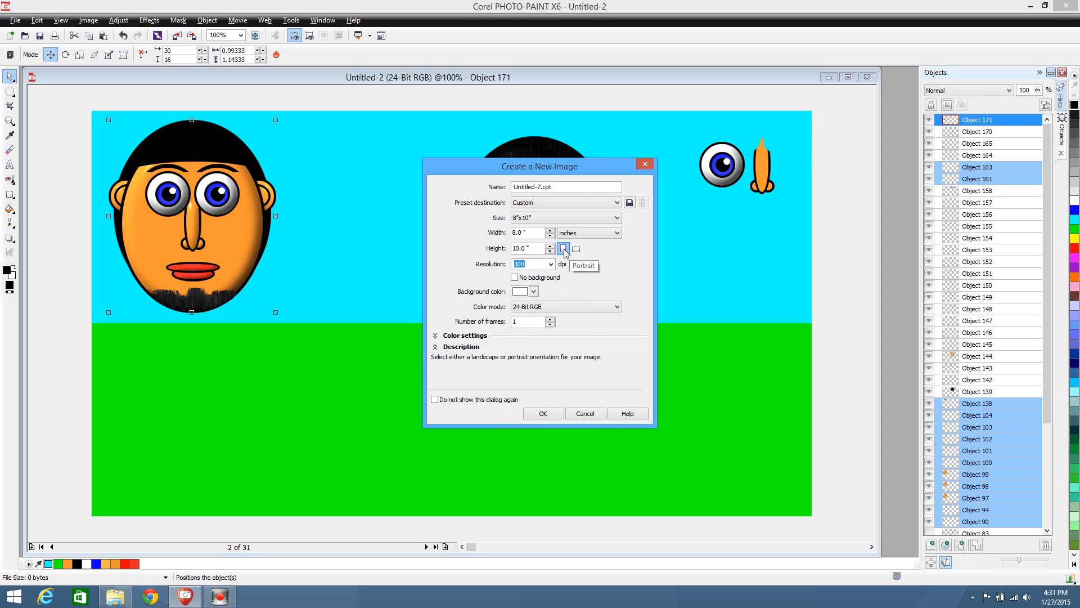
left_click(534, 291)
left_click(516, 303)
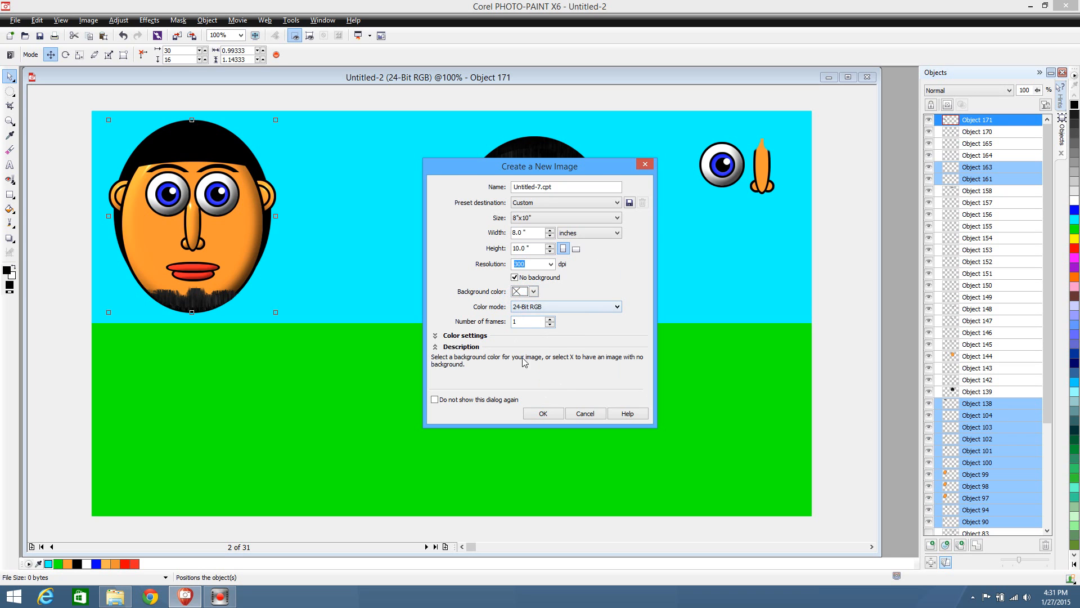
left_click(545, 415)
Select both heads with the spare eye and nose in Untitled-2 and copy them all into the new image
left_click_drag(276, 92, 332, 405)
left_click(62, 104)
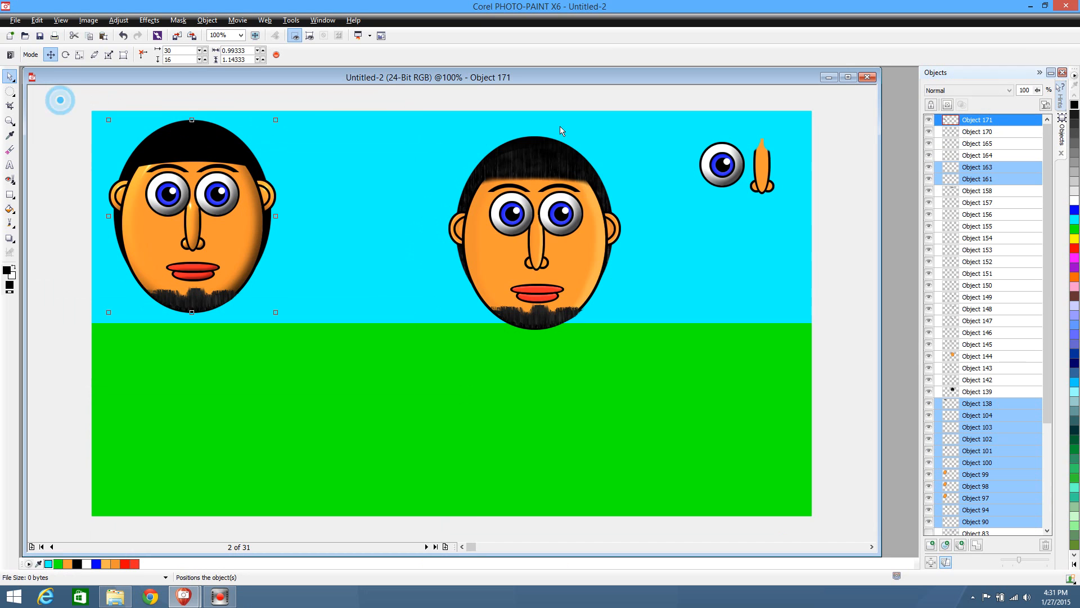
left_click_drag(55, 100, 876, 391)
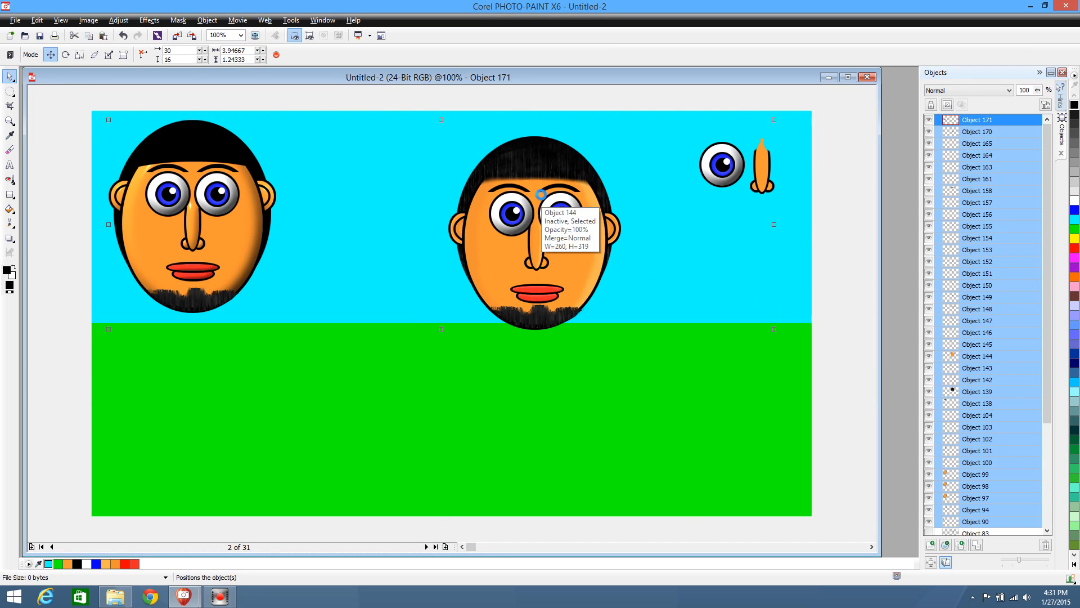
left_click(829, 77)
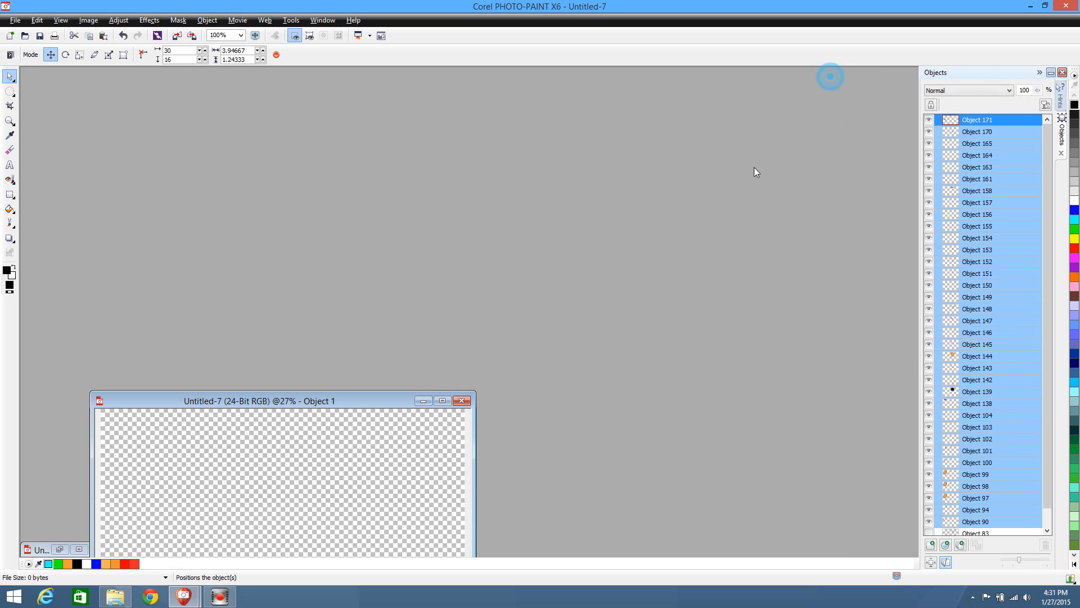
left_click_drag(302, 388, 273, 75)
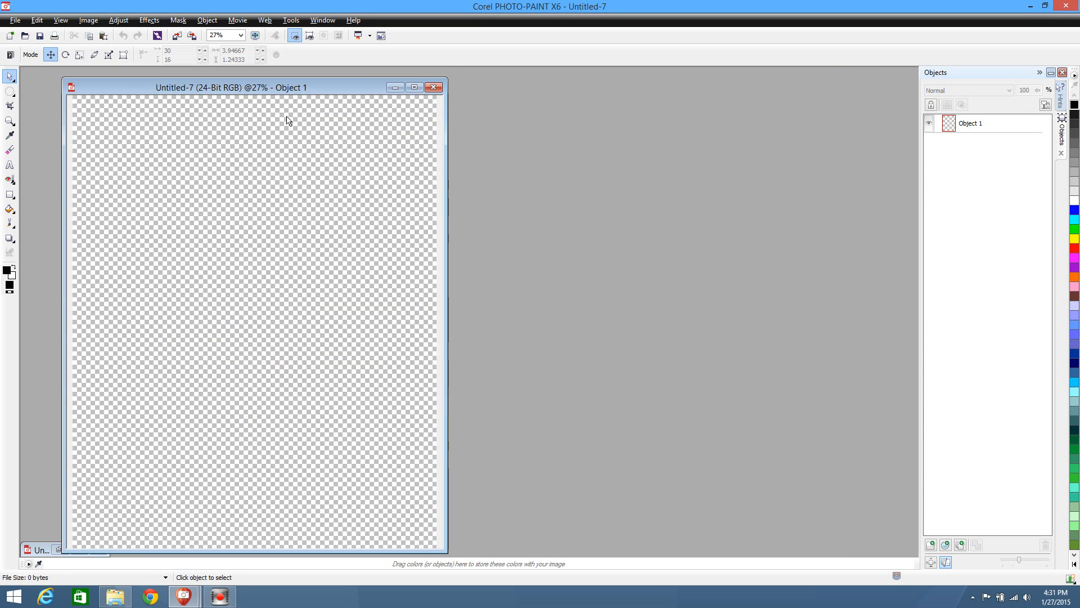
left_click_drag(444, 550, 583, 554)
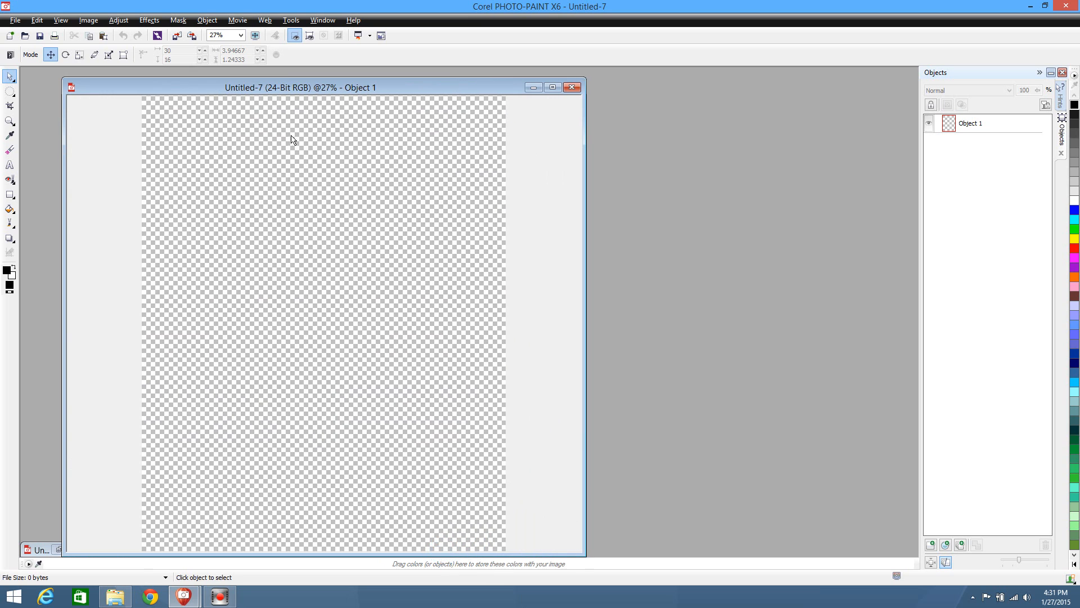
key("ctrl+v")
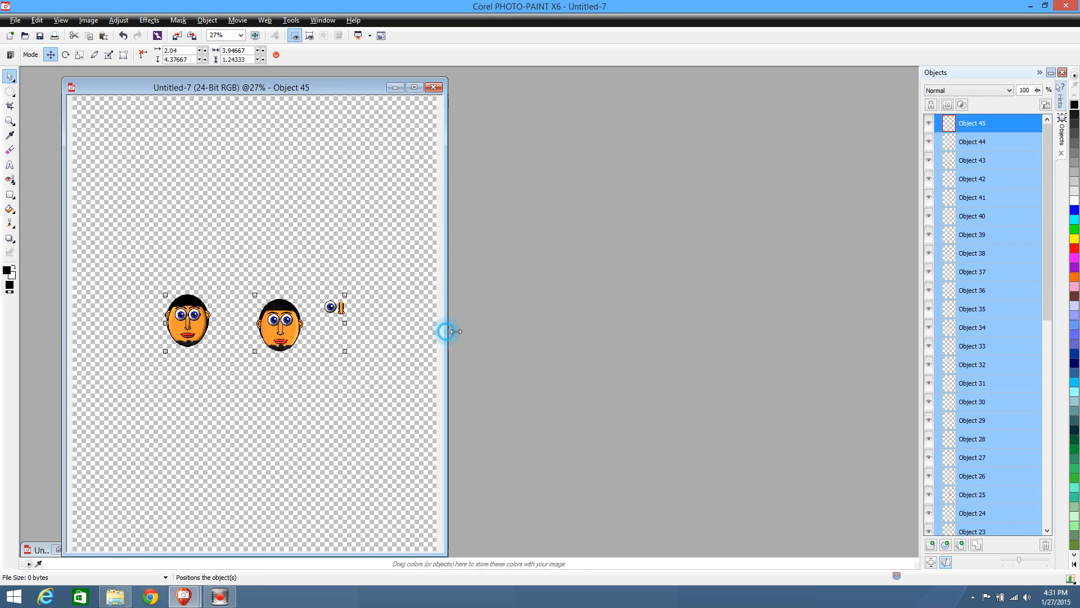
Move the pasted heads and spare parts together up toward the upper-left area of the new image
left_click_drag(448, 332, 807, 360)
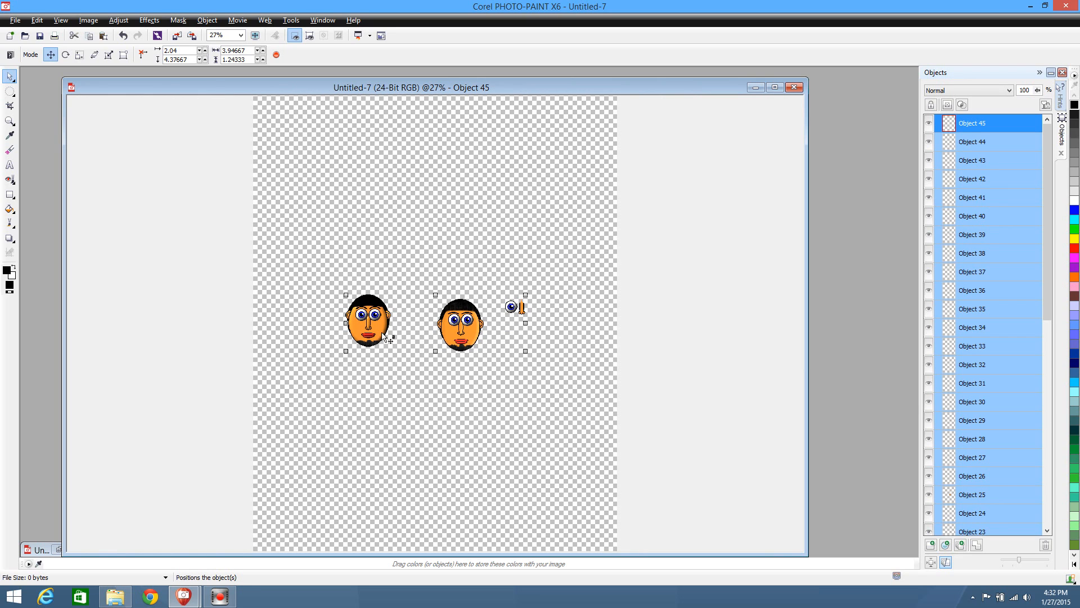
left_click_drag(385, 336, 335, 177)
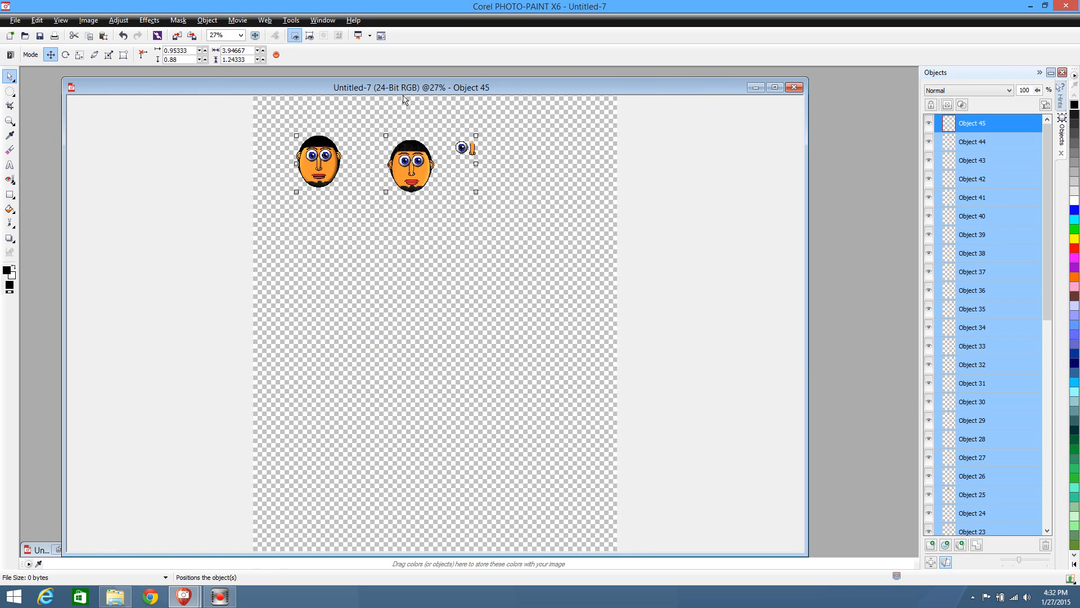
left_click_drag(402, 89, 379, 74)
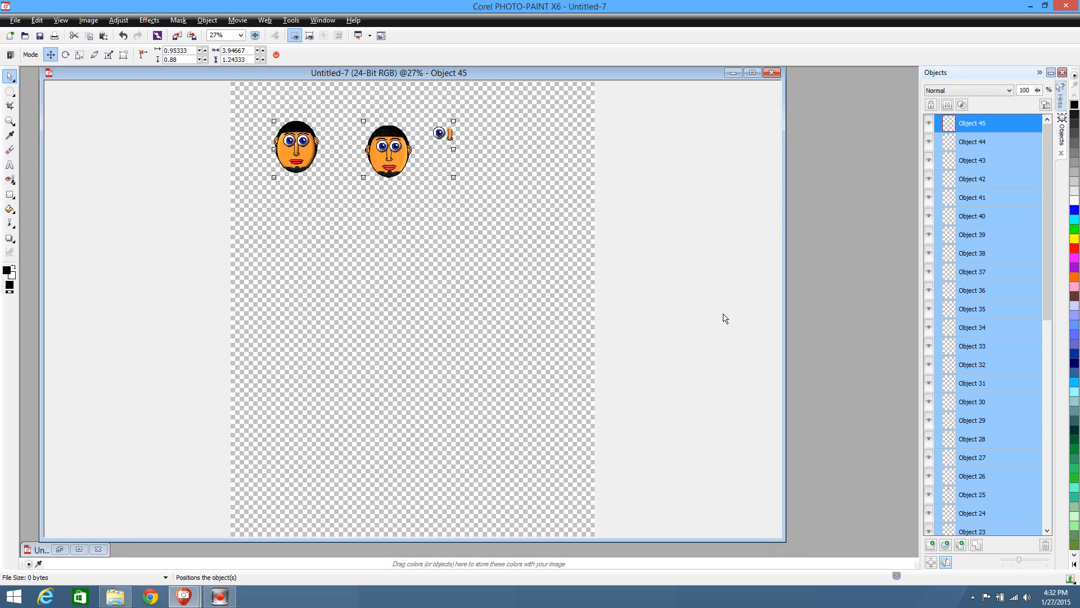
Select all parts of the left head and move them closer to the image's upper-left corner
scroll(724, 313, "down", 1)
scroll(724, 313, "up", 2)
scroll(721, 313, "down", 1)
scroll(722, 314, "up", 1)
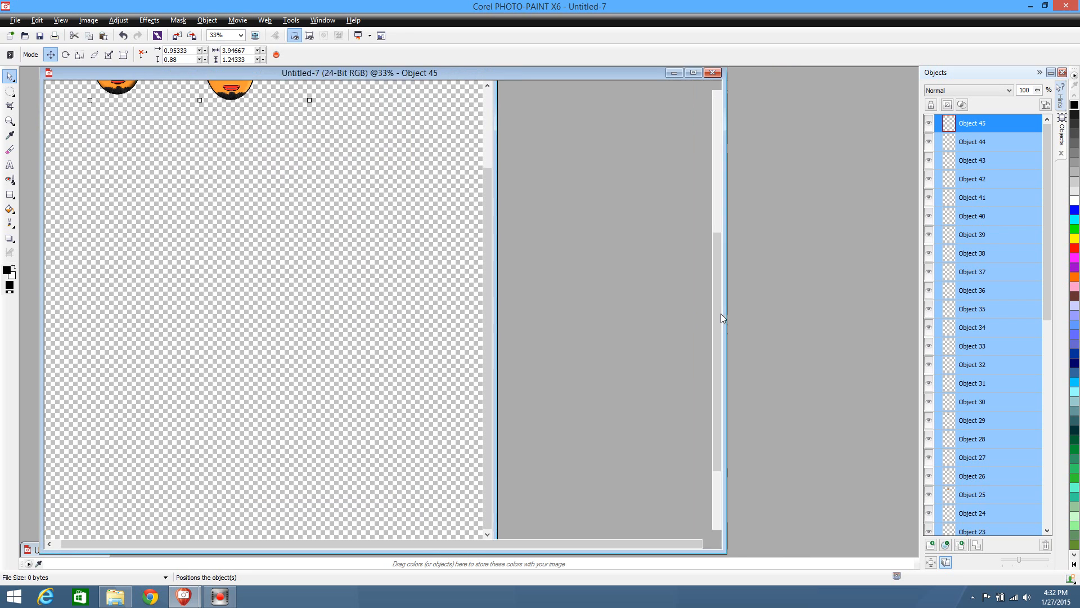
scroll(721, 313, "up", 1)
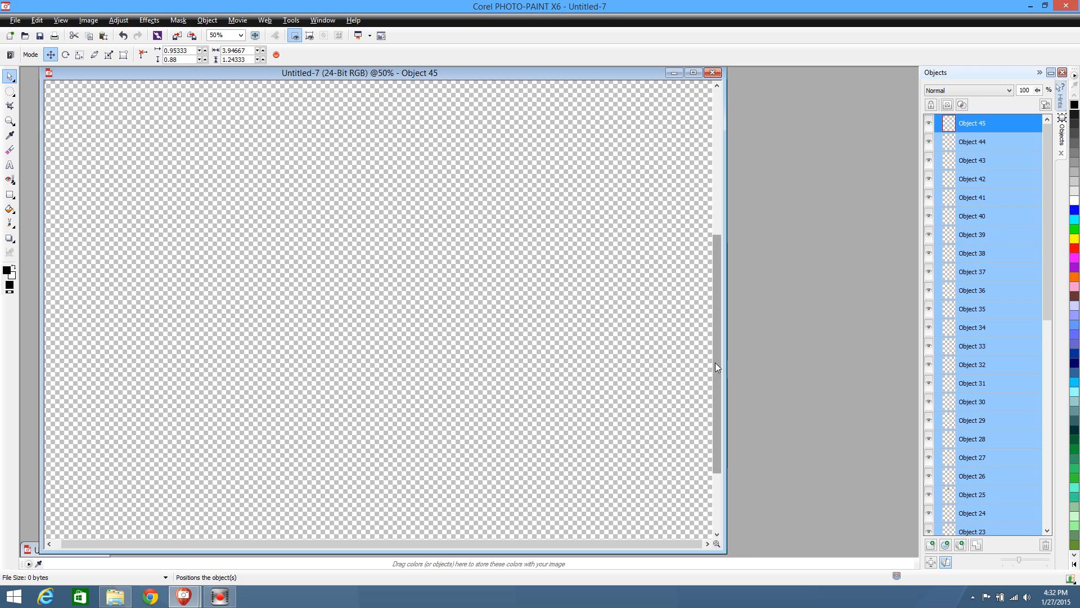
scroll(717, 367, "up", 1)
left_click_drag(904, 406, 852, 129)
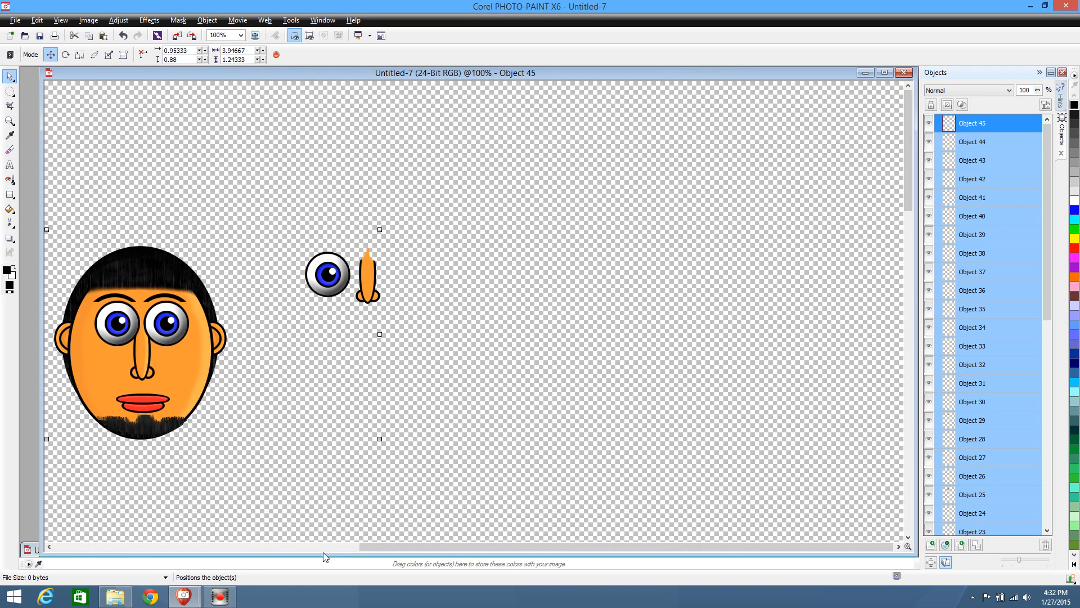
left_click_drag(386, 546, 130, 548)
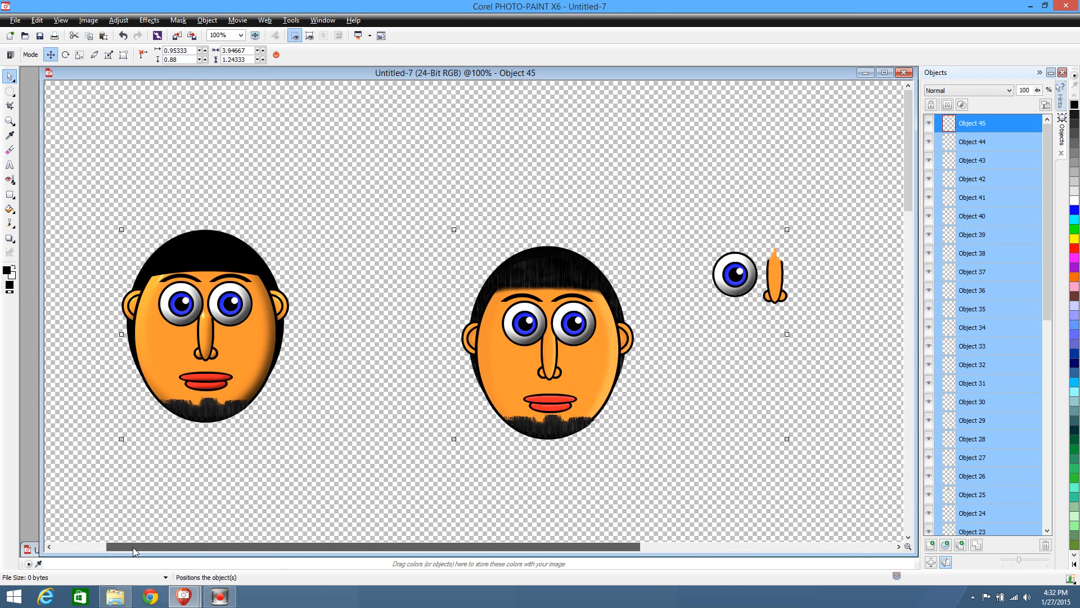
left_click_drag(71, 169, 311, 498)
left_click_drag(236, 356, 194, 226)
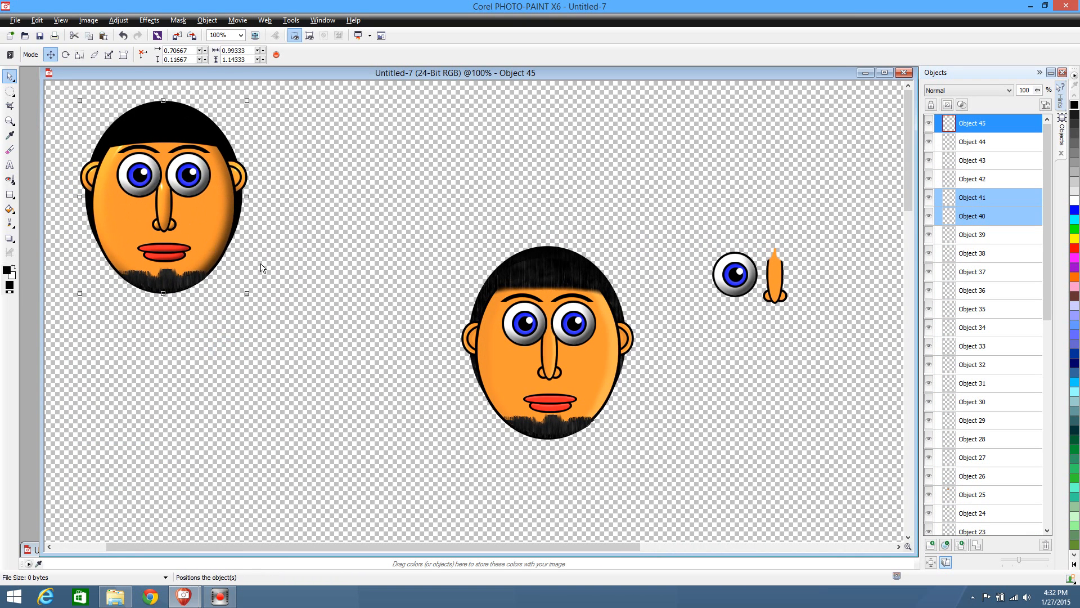
left_click(315, 269)
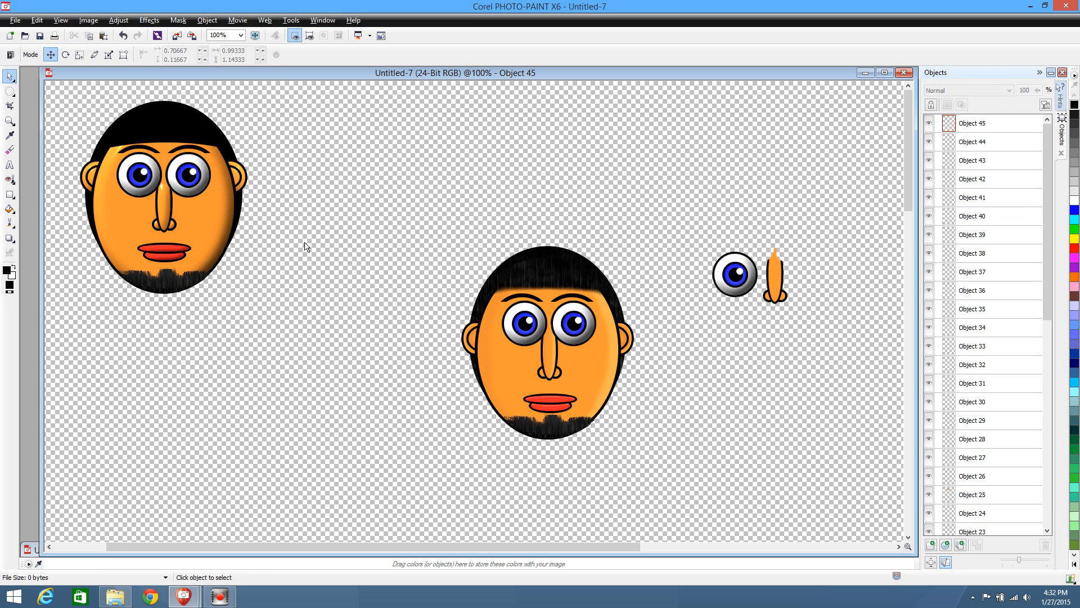
Duplicate the whole left head and place the copy below the original, slightly to the right
left_click_drag(56, 80, 283, 343)
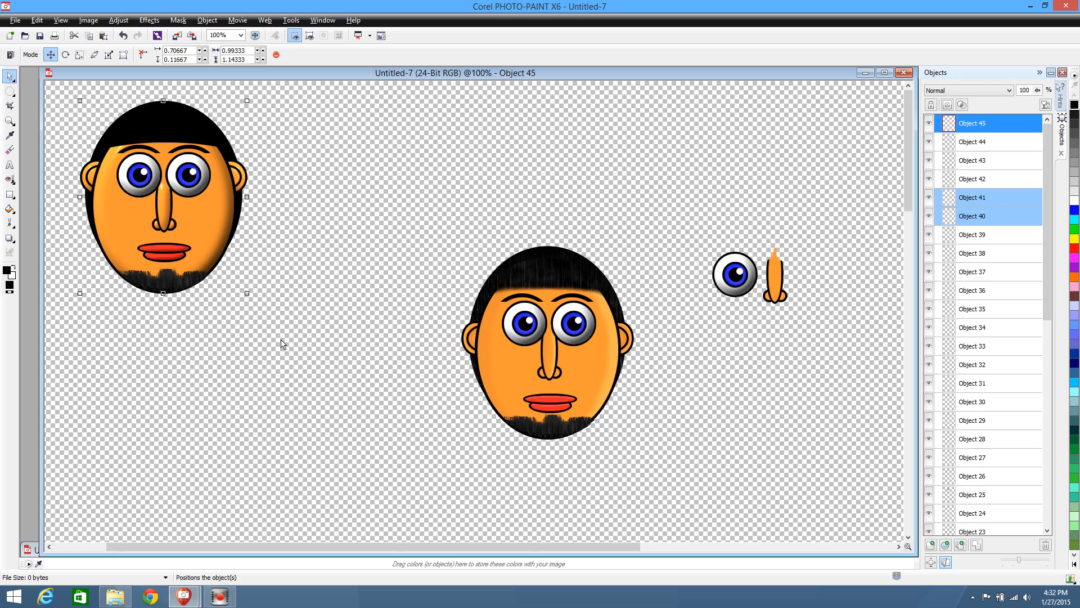
key("ctrl+c")
key("ctrl+v")
left_click_drag(219, 195, 276, 420)
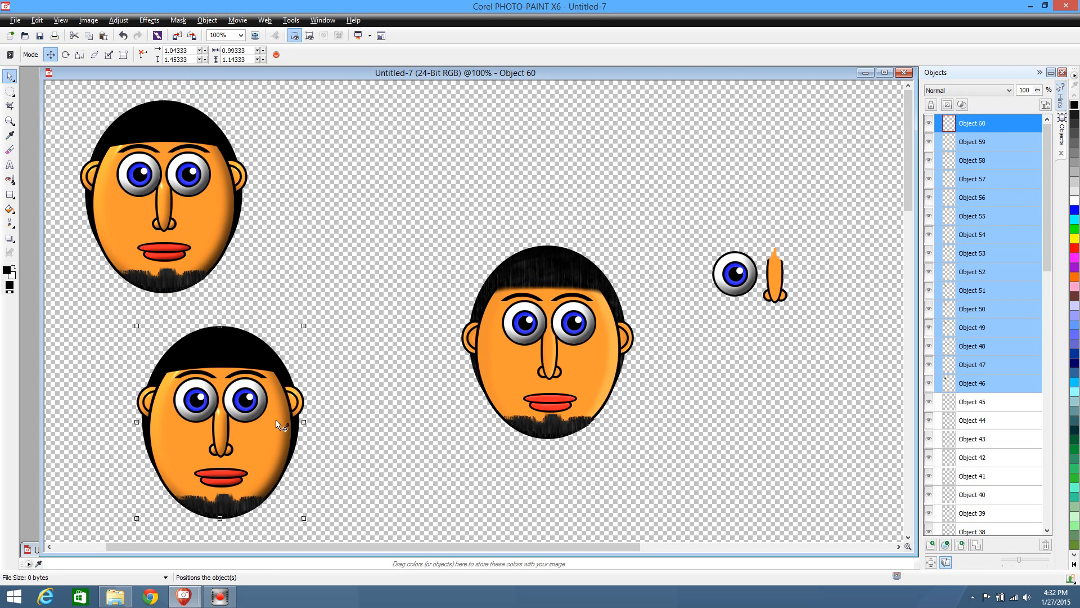
left_click(365, 426)
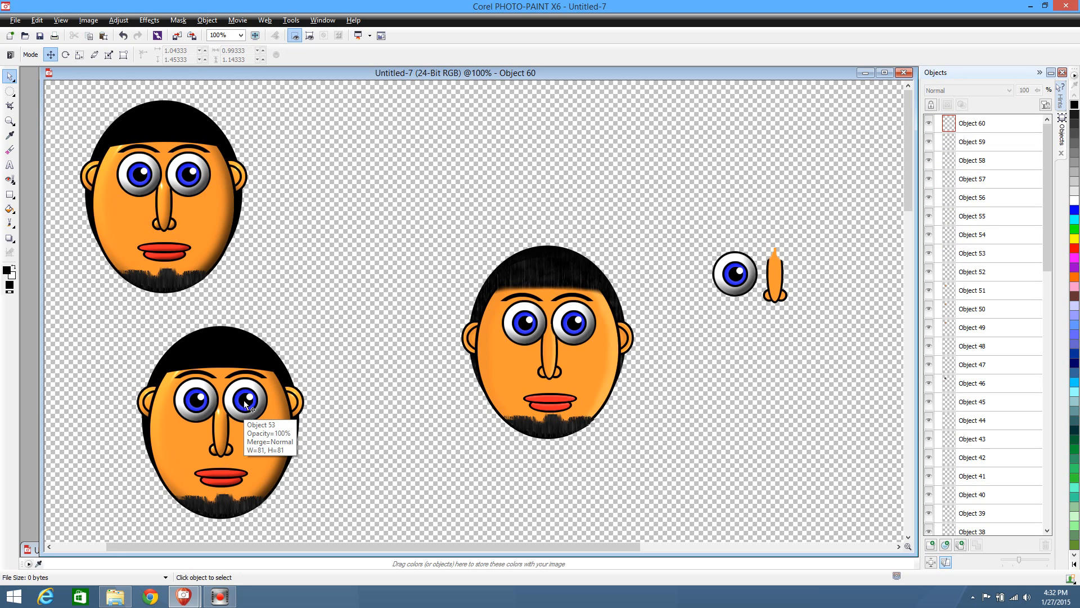
Try to cut and repaste the duplicate head's right eyebrow and rotate it about its centre
left_click(242, 379)
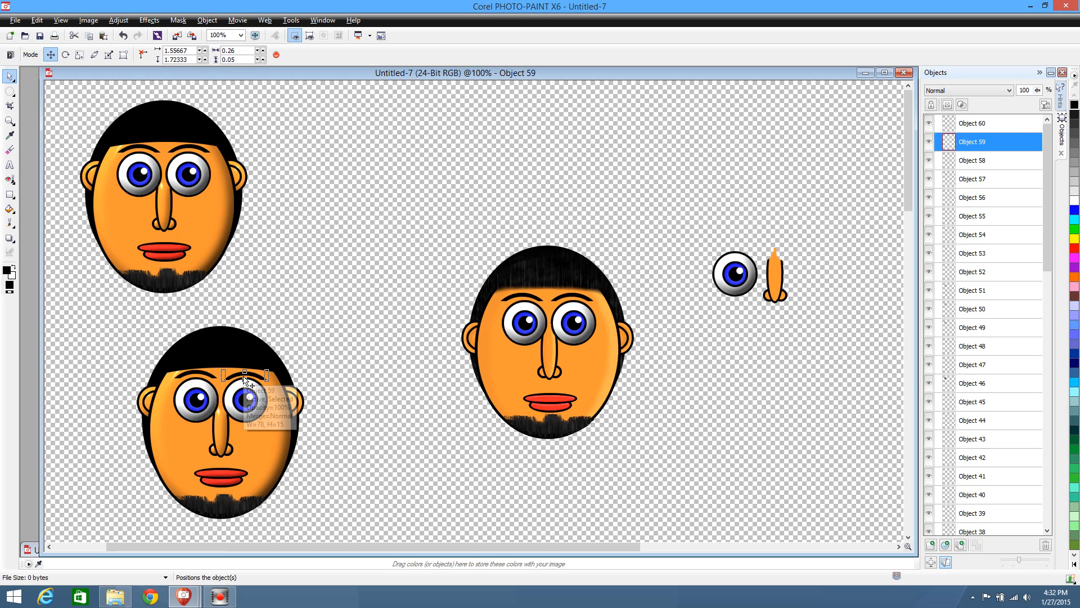
key("Delete")
key("ctrl+v")
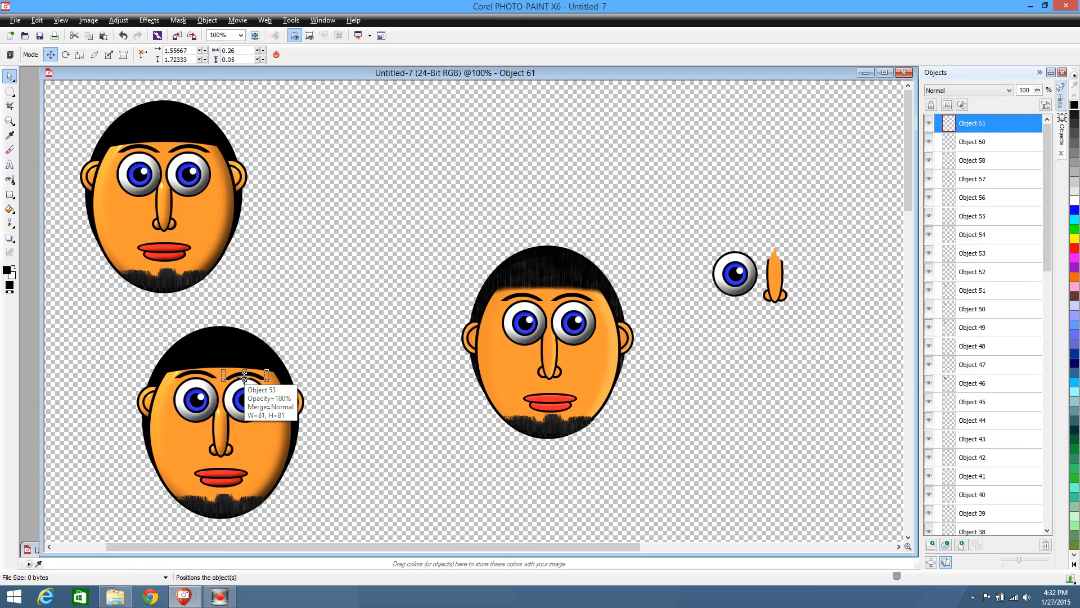
left_click(246, 376)
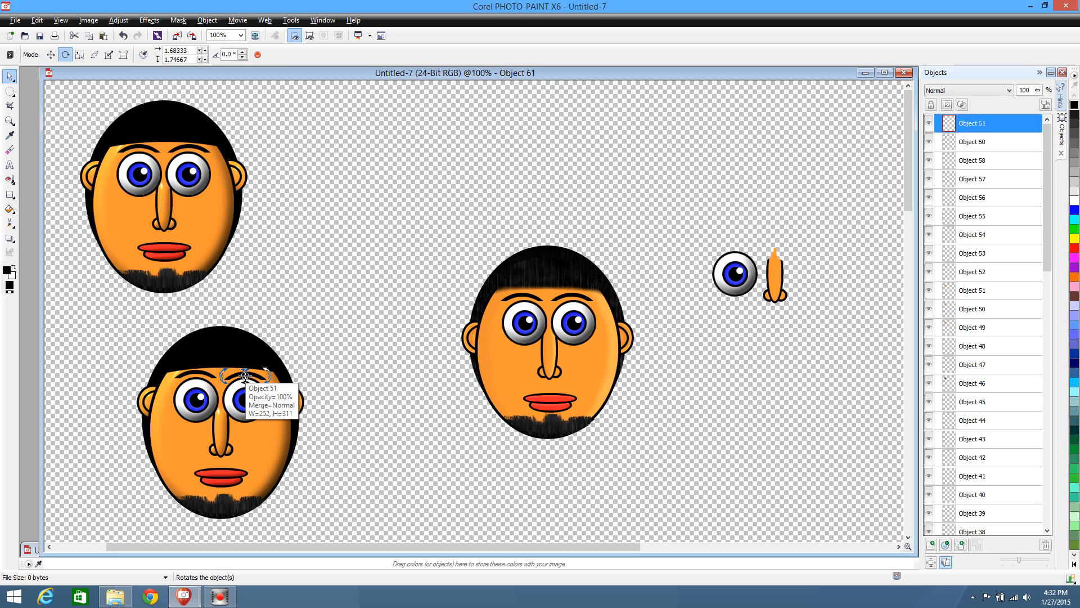
left_click_drag(245, 382, 236, 383)
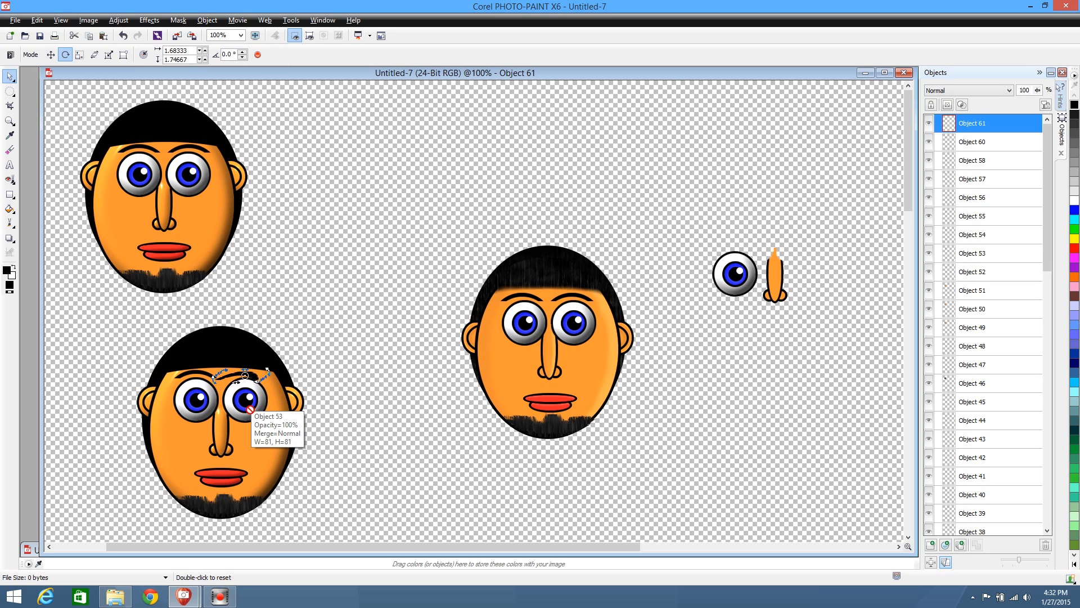
key("ctrl+z")
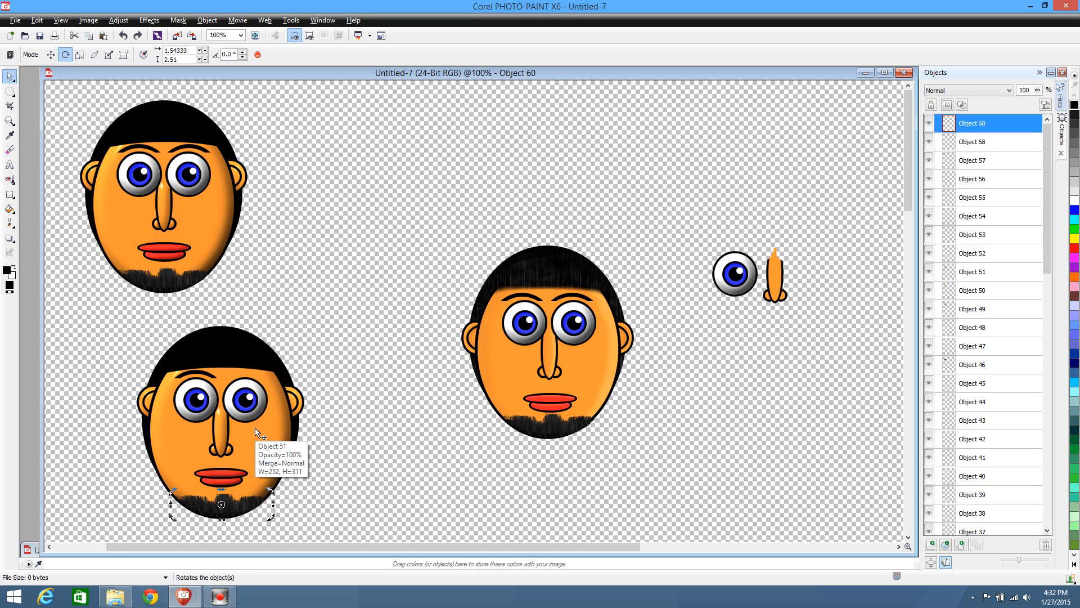
key("ctrl+z")
Cut the duplicate head's right eyebrow and paste it back in place as the topmost object
scroll(279, 426, "up", 2)
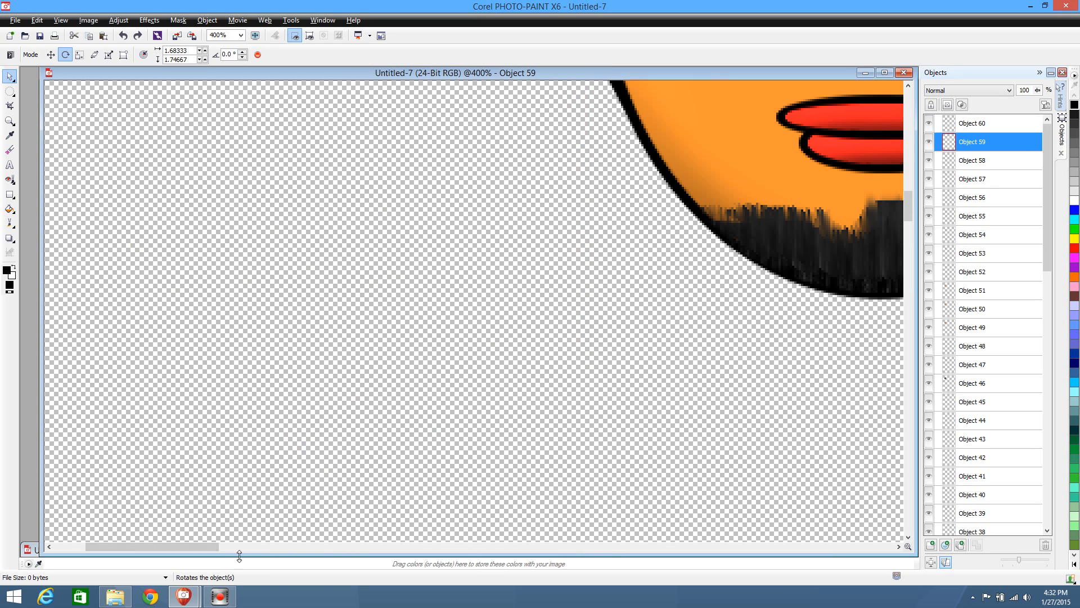
left_click_drag(202, 551, 284, 551)
left_click_drag(909, 201, 900, 170)
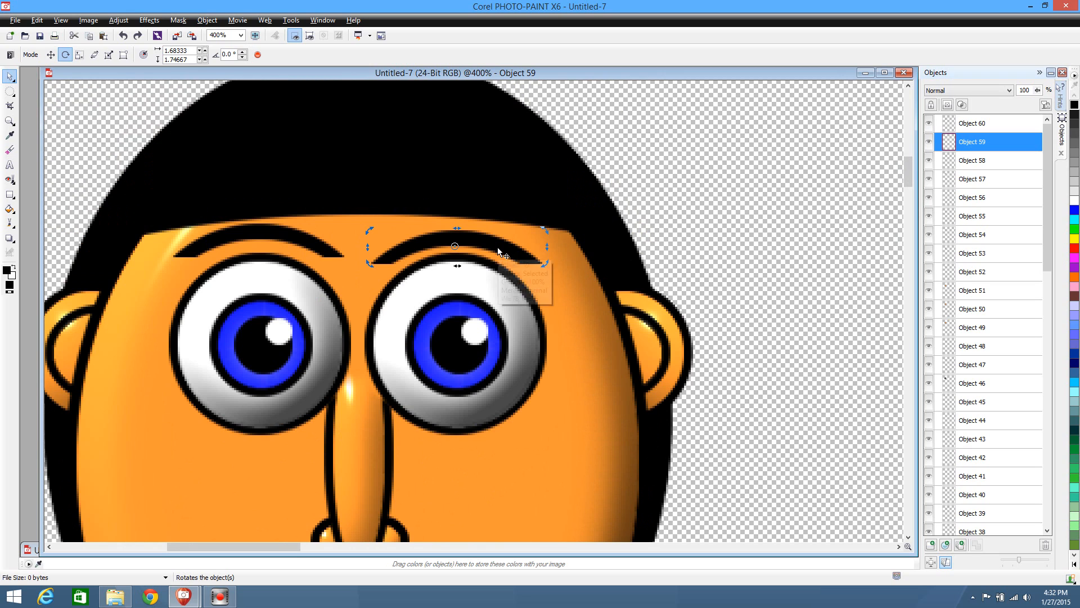
key("ctrl+x")
key("ctrl+v")
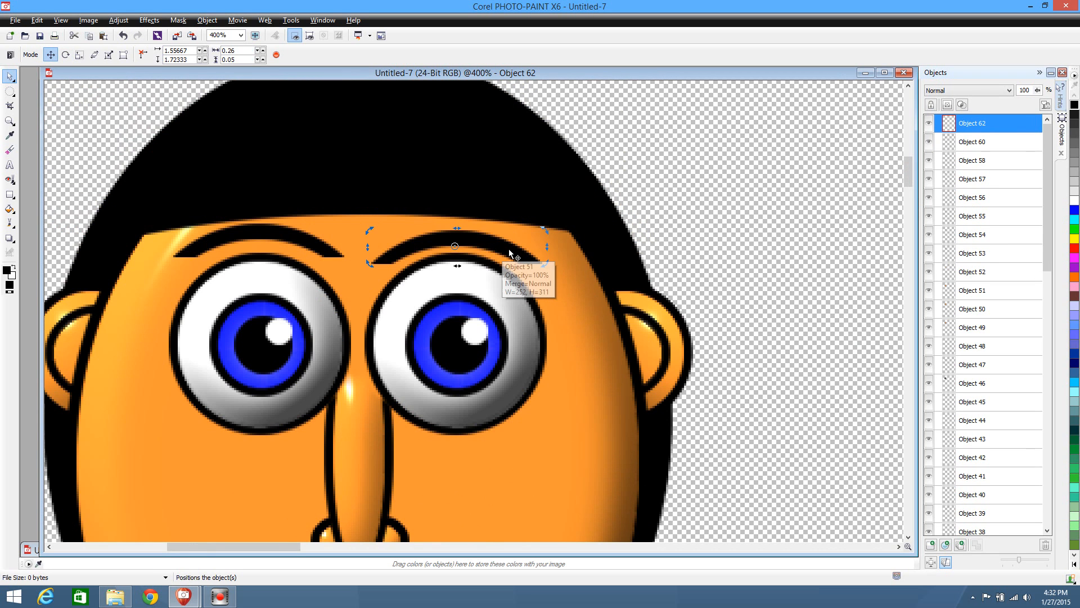
Set the eyebrow's rotation centre at its inner end, rotate it to raise the outer end, and apply the transformation
left_click_drag(456, 246, 384, 260)
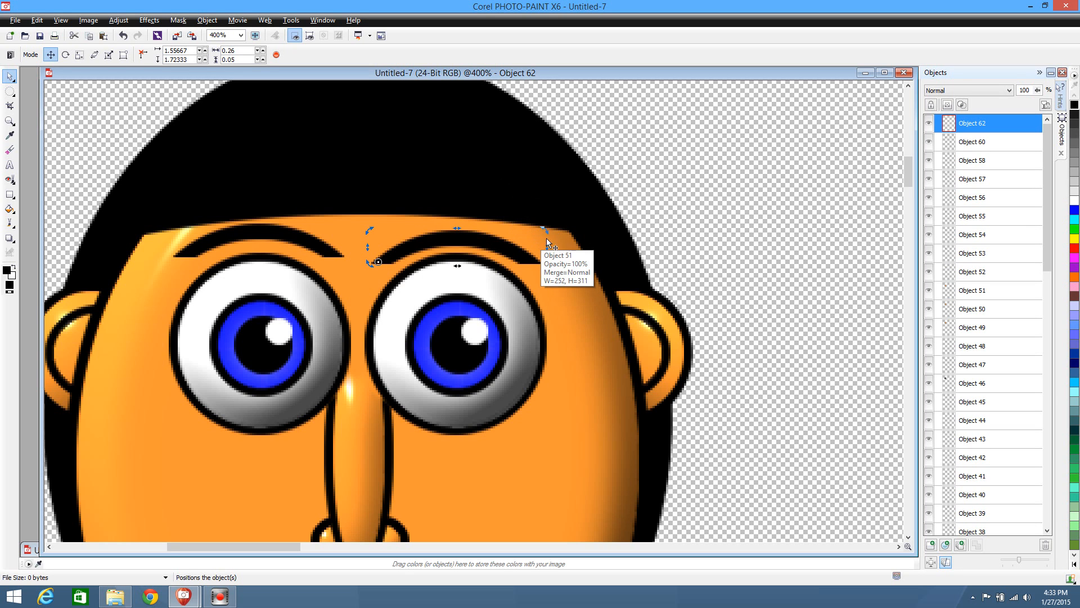
left_click_drag(546, 227, 539, 207)
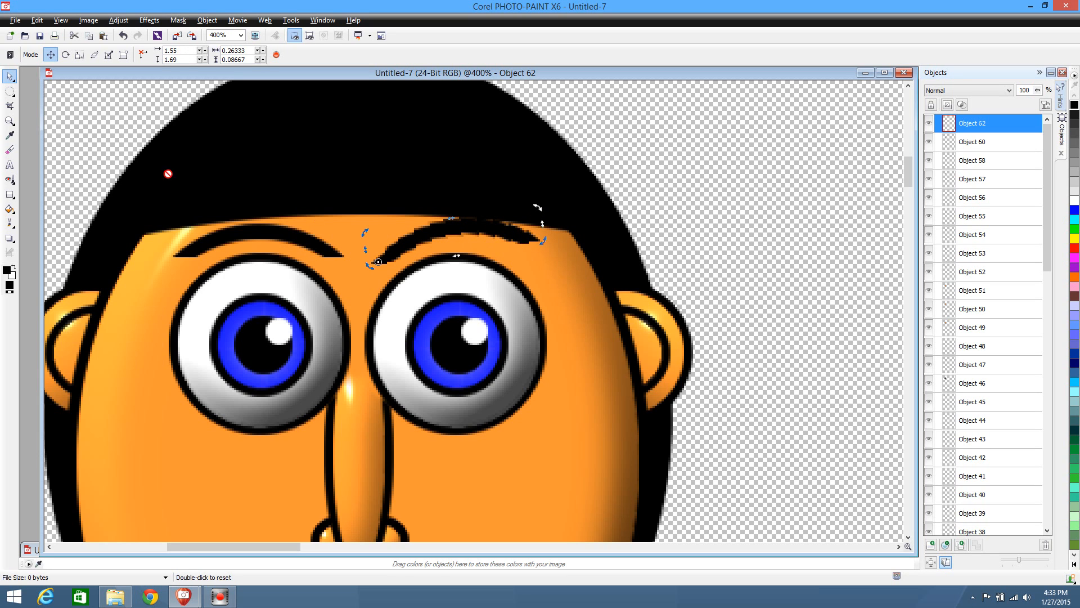
left_click(10, 91)
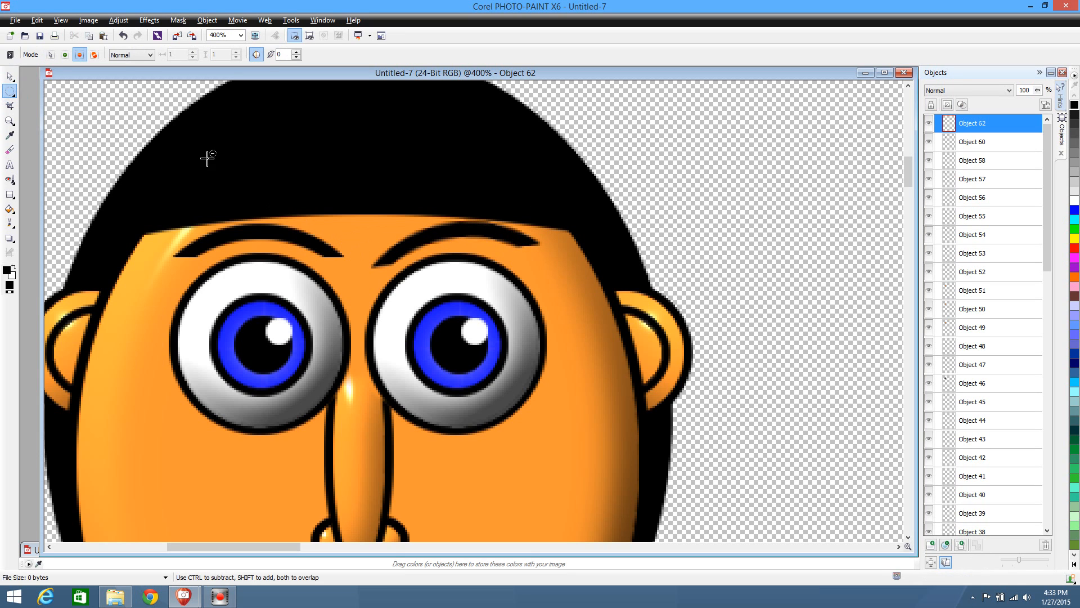
left_click(10, 75)
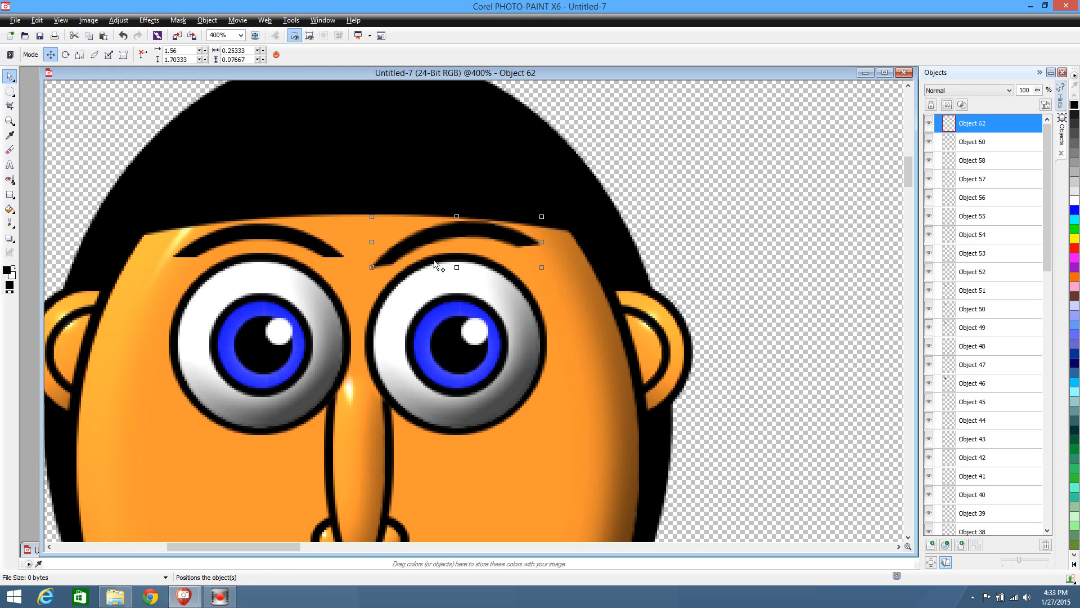
Lower the rotated right eyebrow slightly toward the eye and move the unrotated left eyebrow off the head onto the empty area
mouse_move(407, 246)
left_mouse_down()
mouse_move(417, 261)
mouse_move(397, 258)
mouse_move(406, 259)
left_mouse_up()
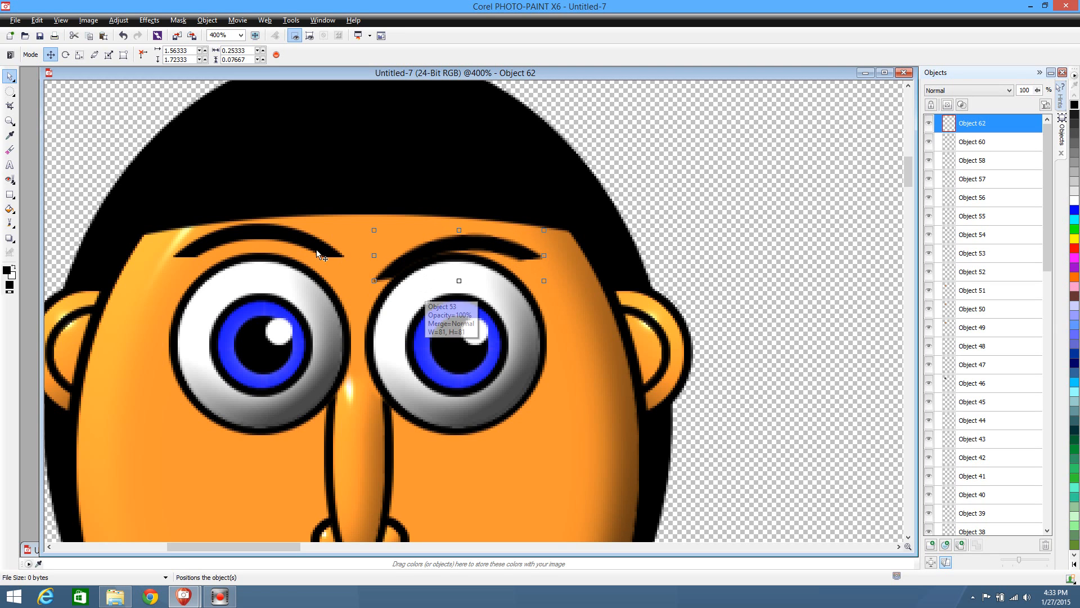
left_click_drag(319, 245, 873, 157)
Paste a copy of the rotated right eyebrow into a new transparent image and flip that image horizontally
left_click(461, 239)
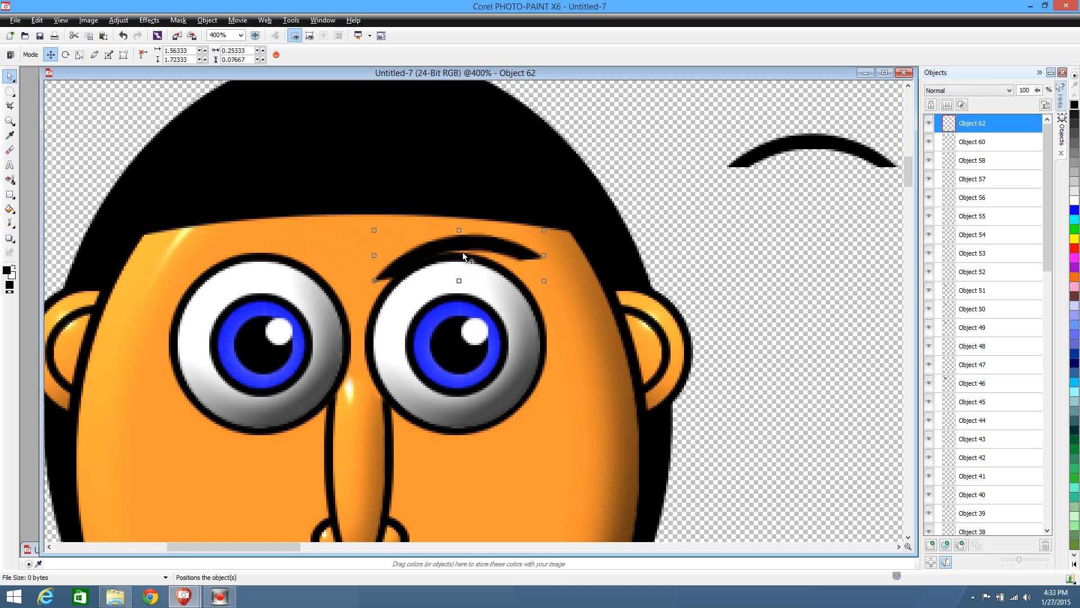
left_click(11, 21)
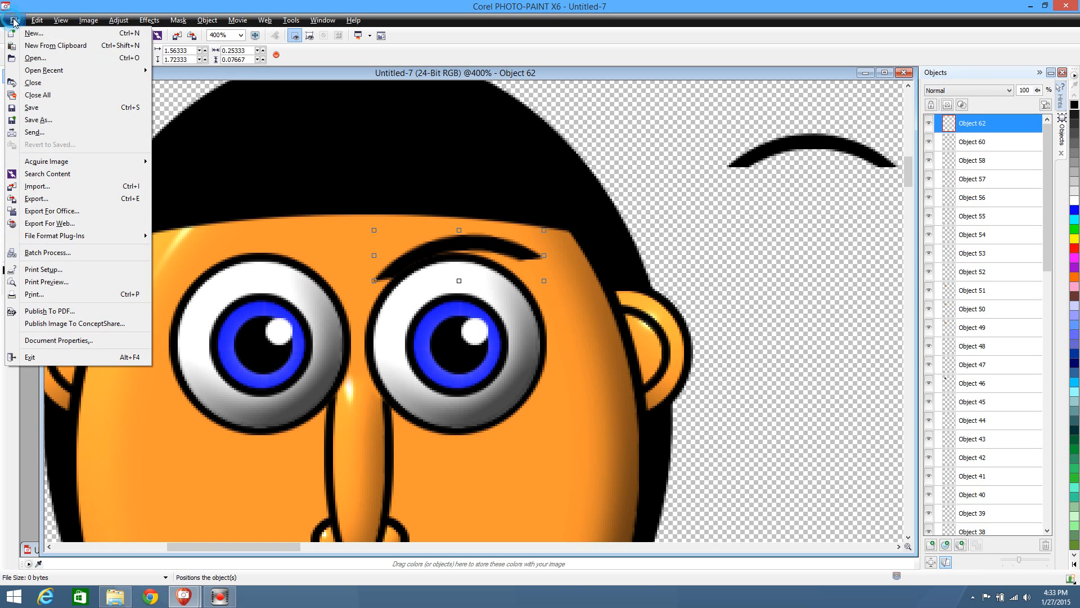
left_click(34, 31)
left_click(543, 413)
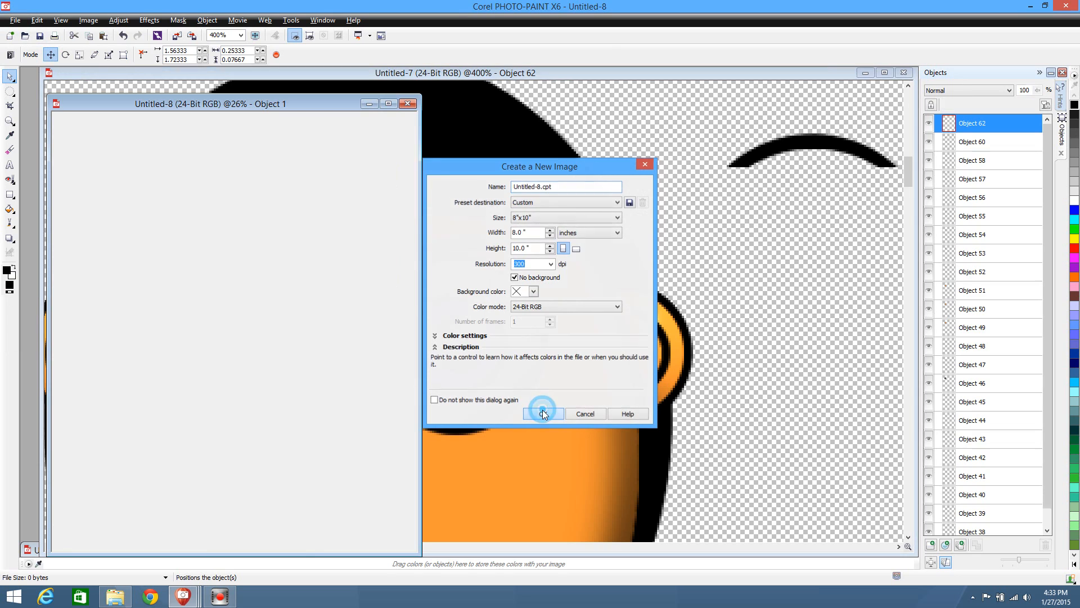
left_click(88, 20)
mouse_move(140, 249)
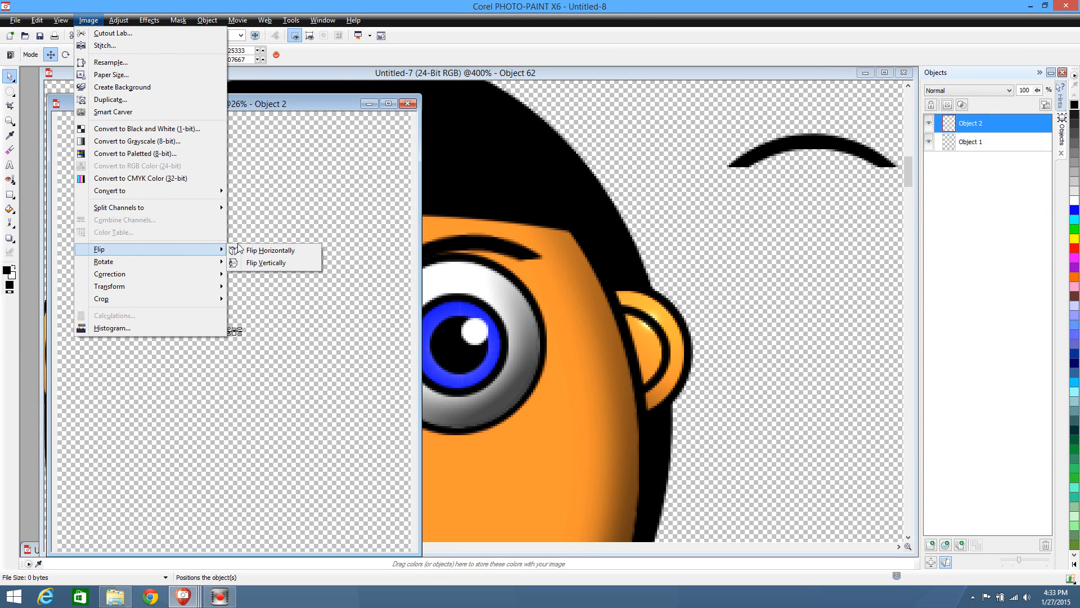
left_click(269, 251)
Cut the flipped eyebrow, discard the temporary image without saving, and paste the eyebrow above the head's left eye
key("Delete")
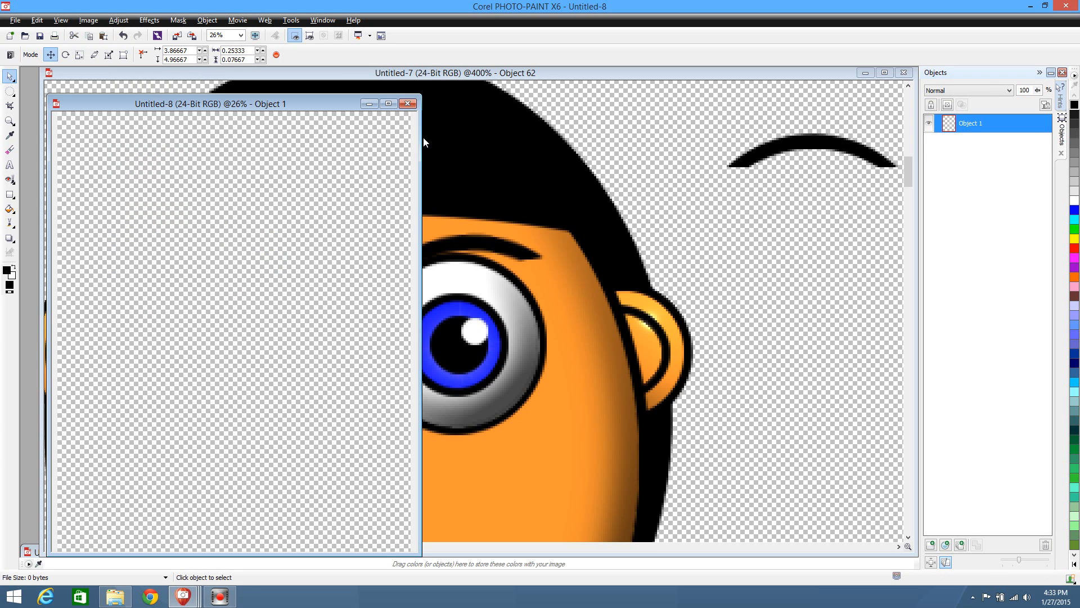
left_click(408, 104)
left_click(552, 321)
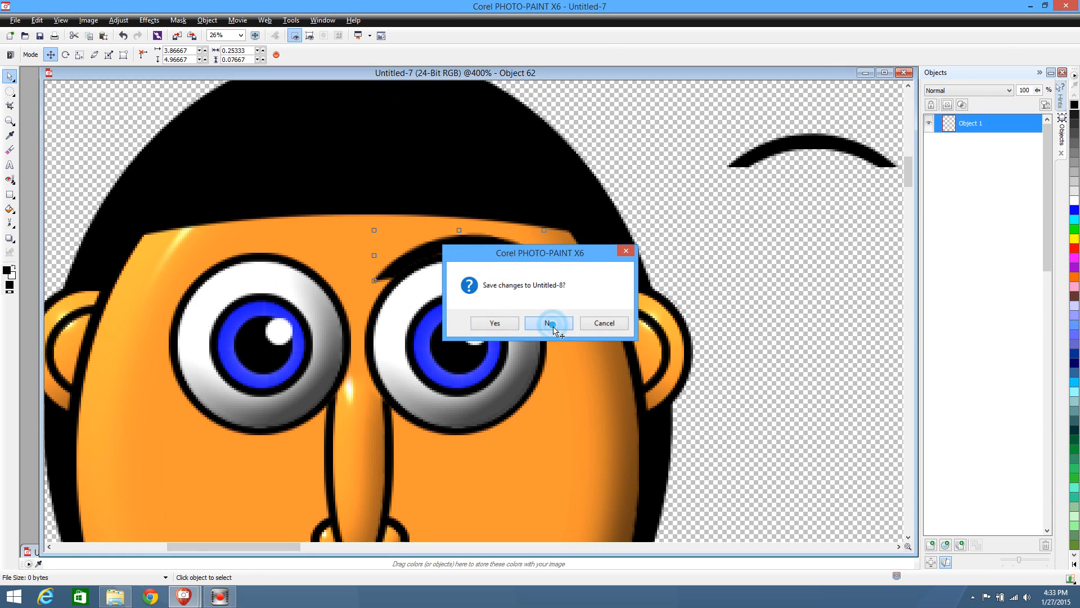
key("ctrl+v")
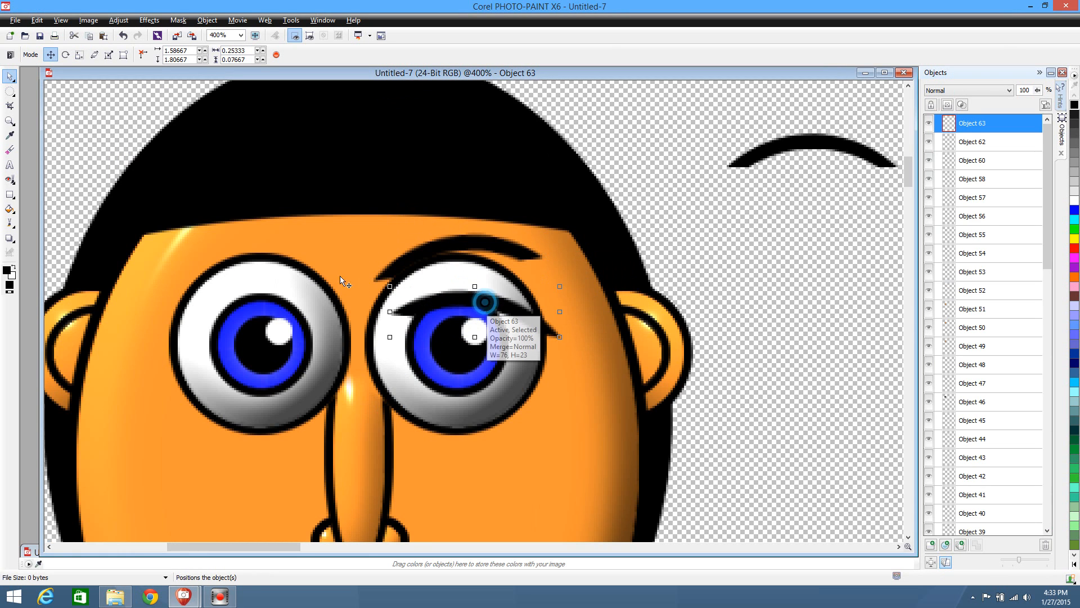
left_click_drag(430, 299, 273, 247)
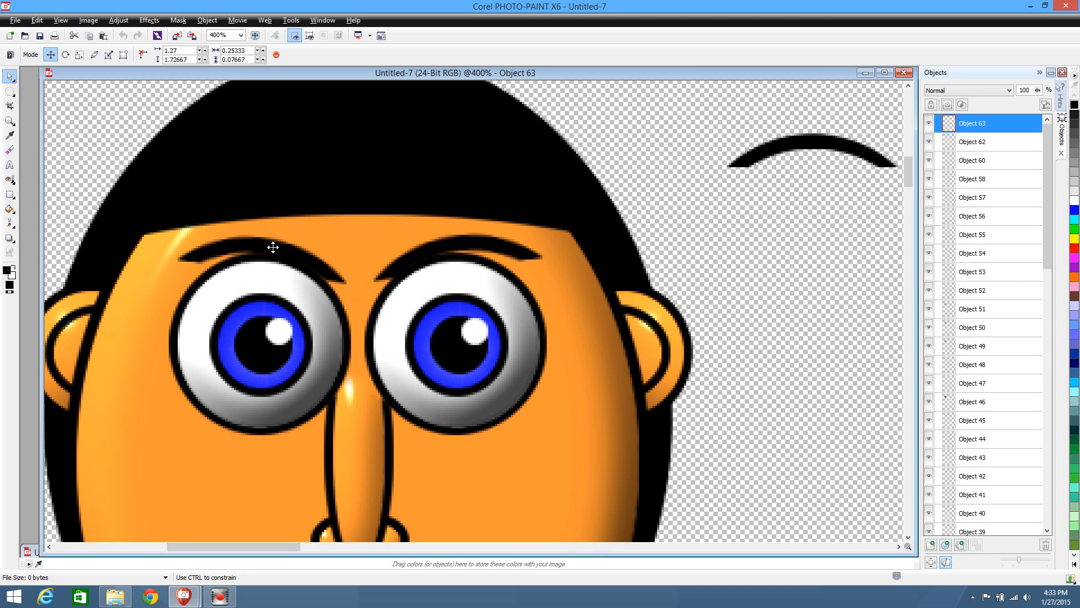
Duplicate the head's left eye and fill the copy with the orange skin colour sampled from the cheek below it
scroll(523, 355, "down", 1)
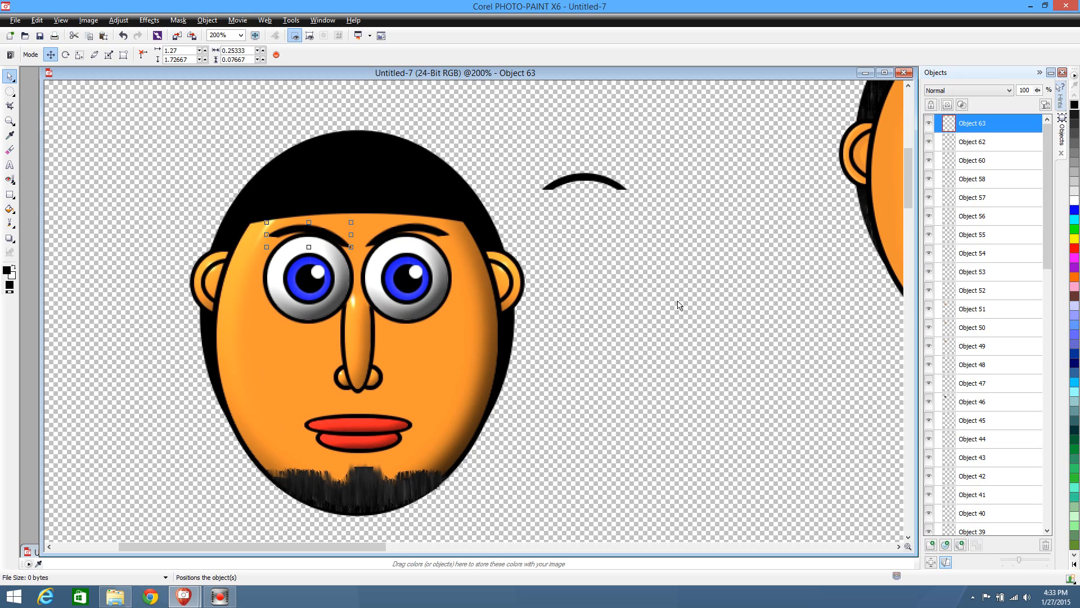
left_click(424, 298)
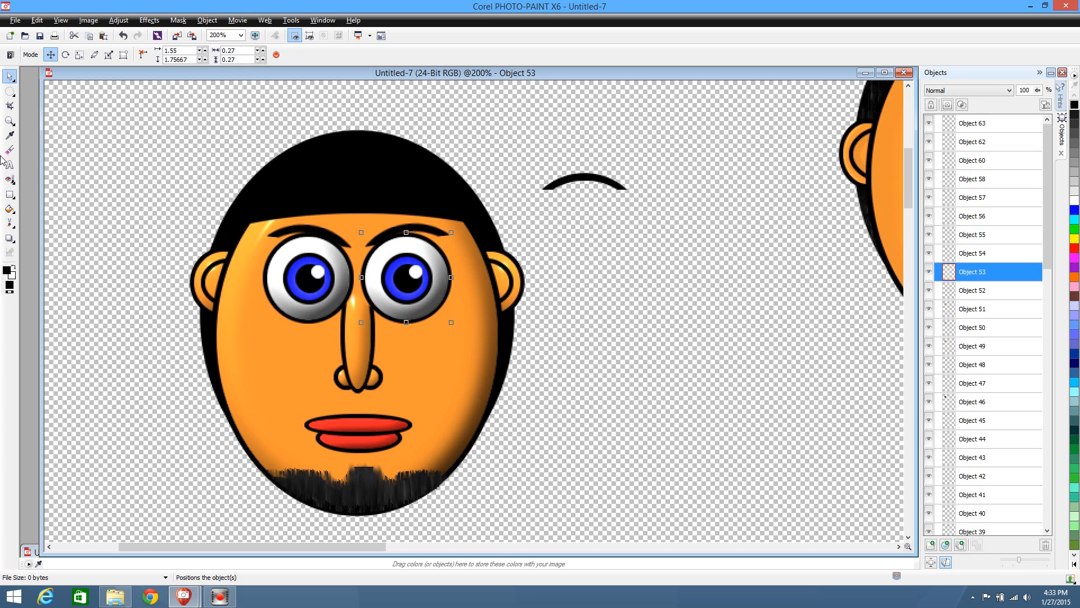
left_click(301, 287)
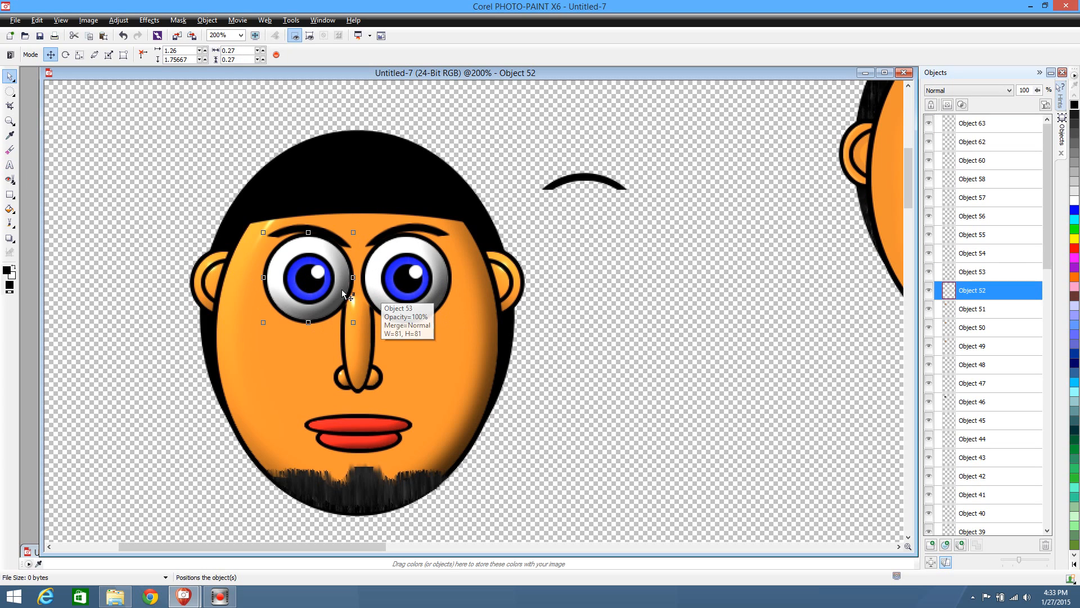
key("ctrl+d")
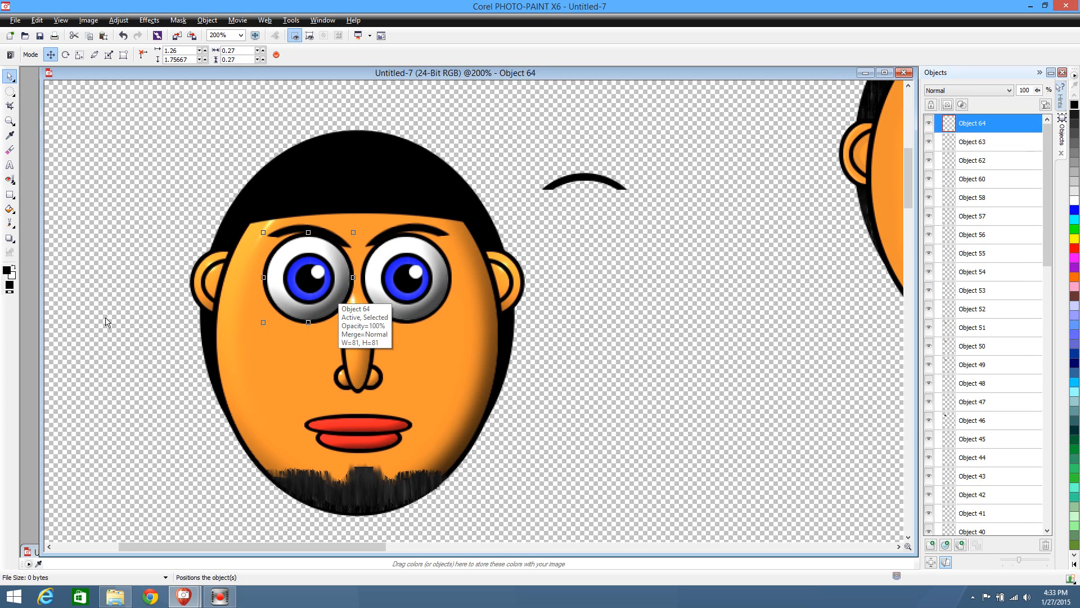
left_click(9, 135)
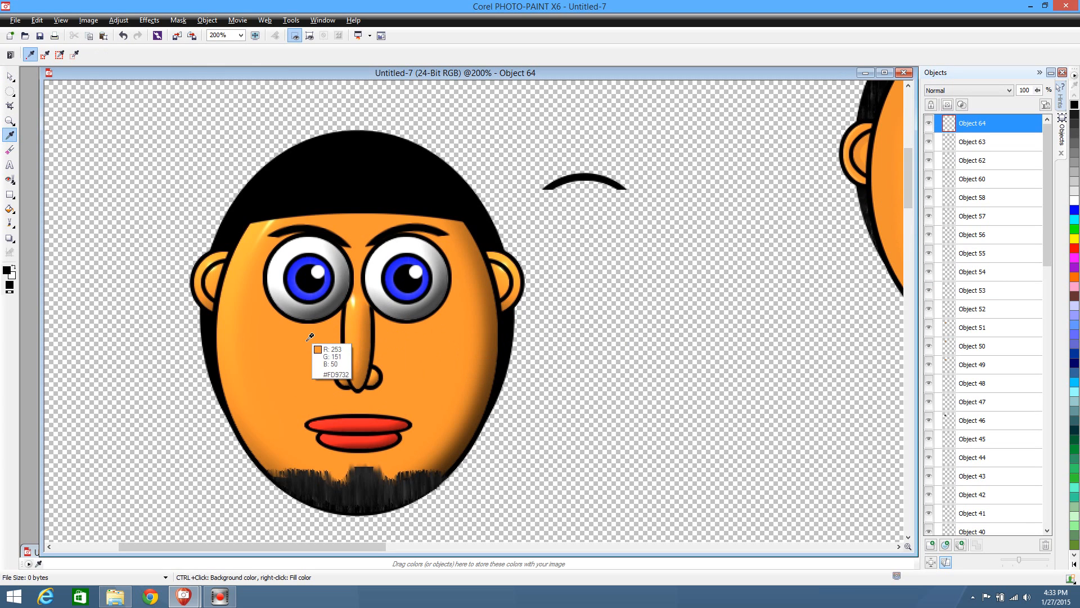
right_click(289, 354)
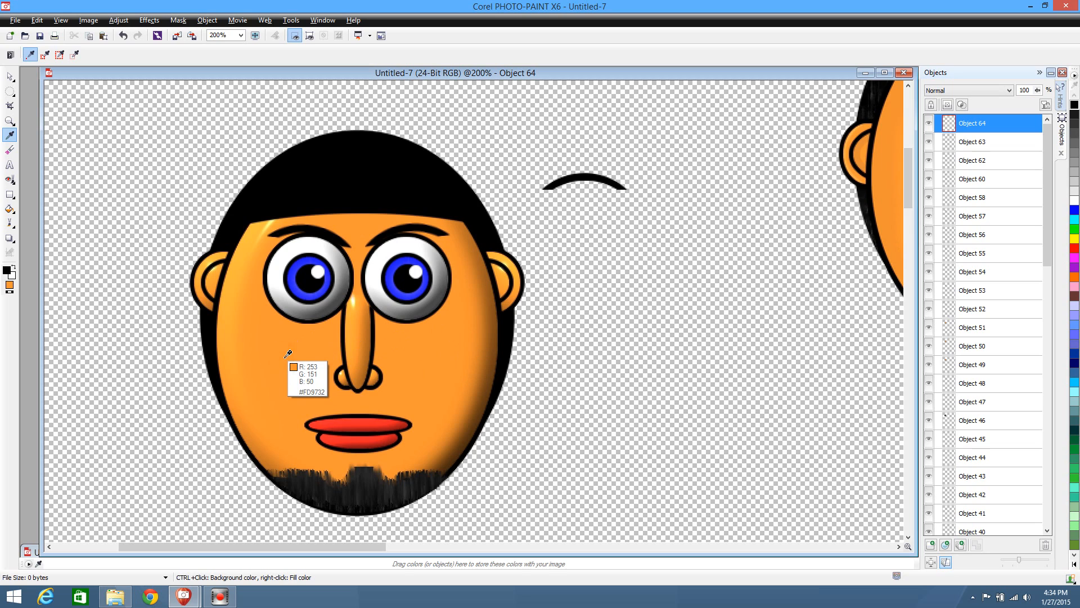
left_click(9, 208)
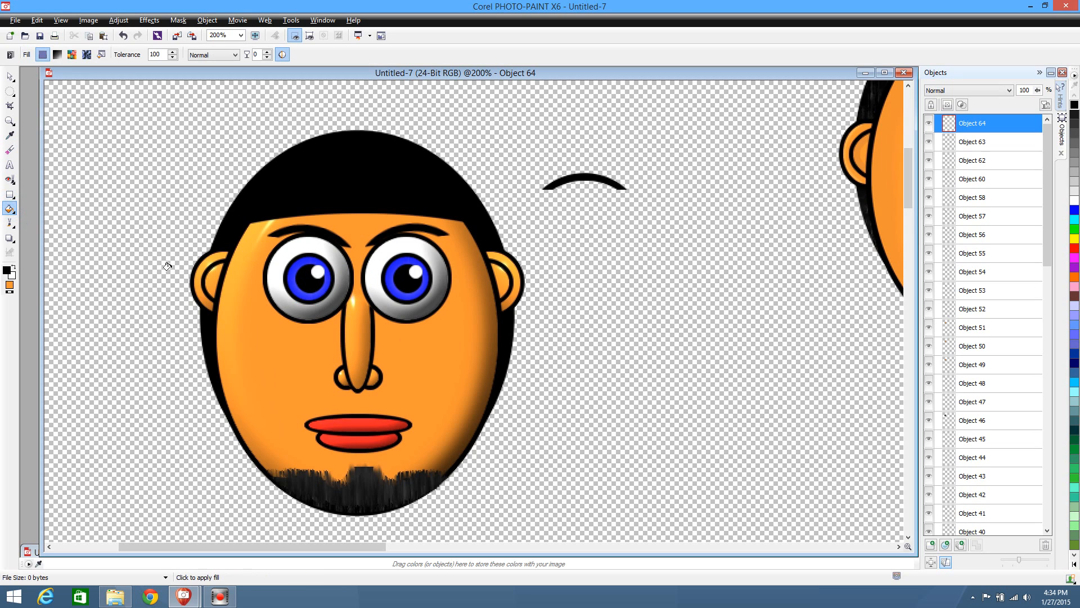
left_click(299, 267)
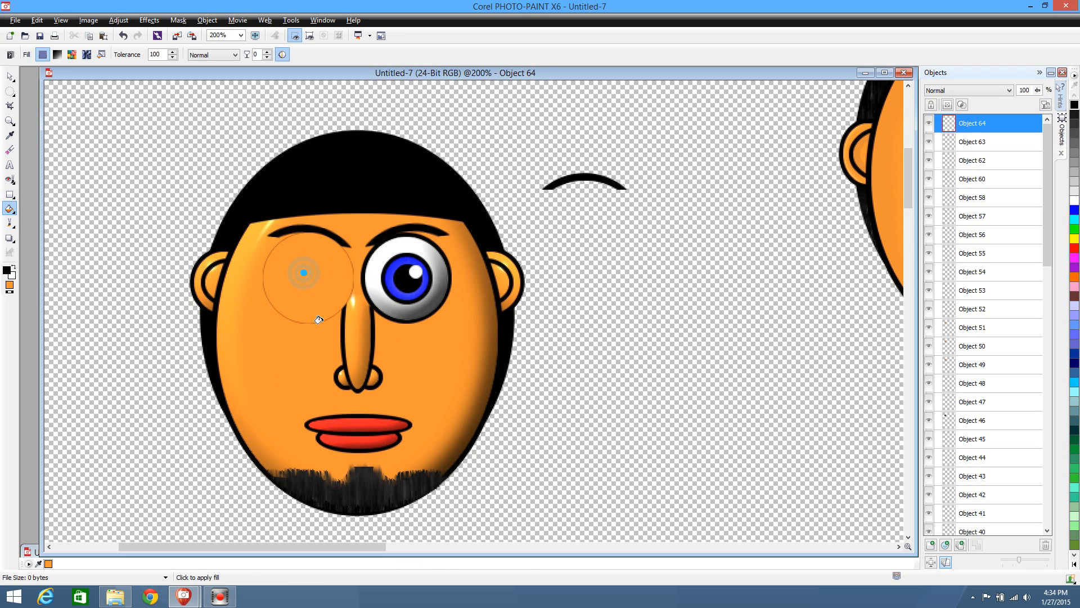
Apply the Plastic texture effect with depth 4 to the orange eye cover and widen it to 0.28
left_click(9, 76)
left_click(149, 21)
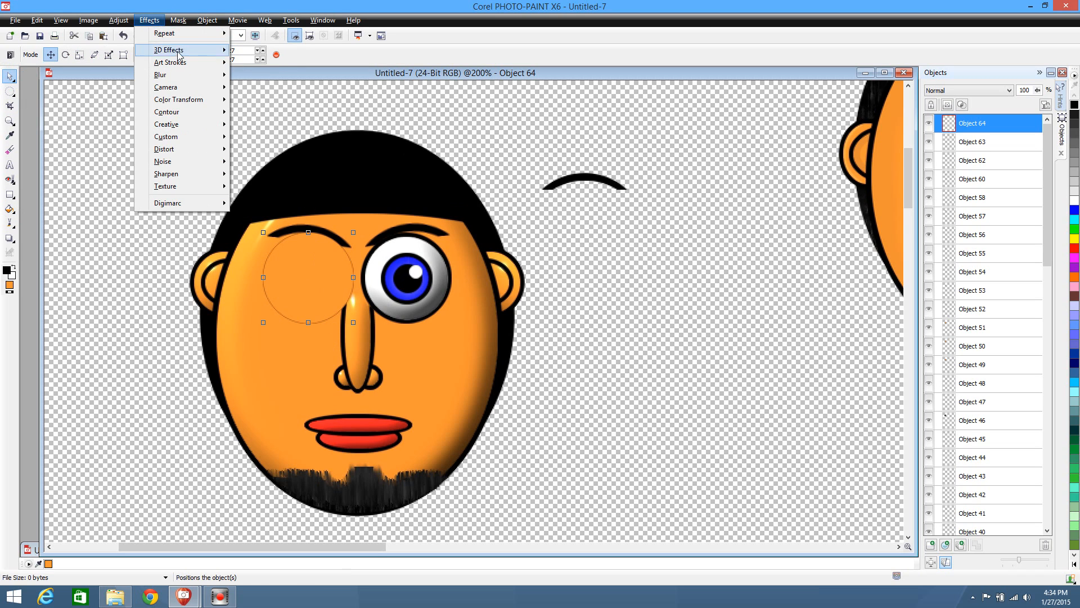
mouse_move(182, 189)
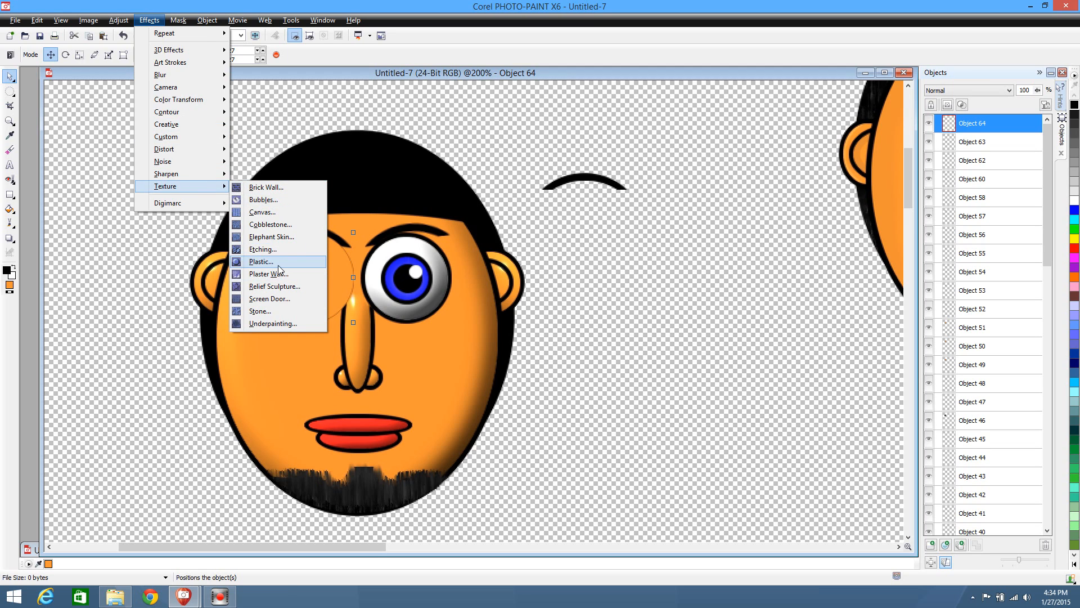
left_click(268, 262)
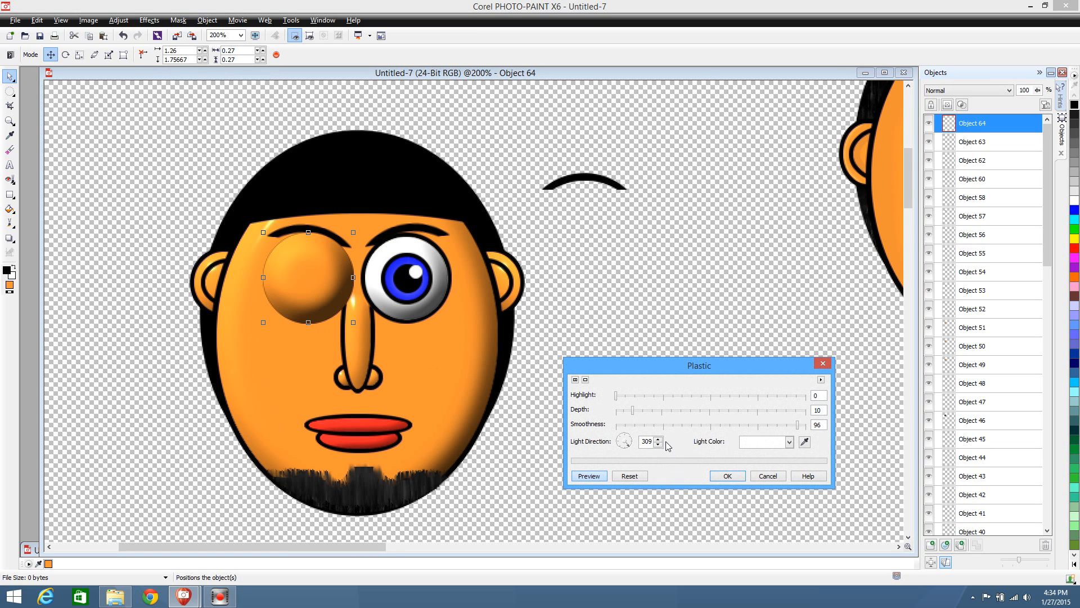
left_click(628, 415)
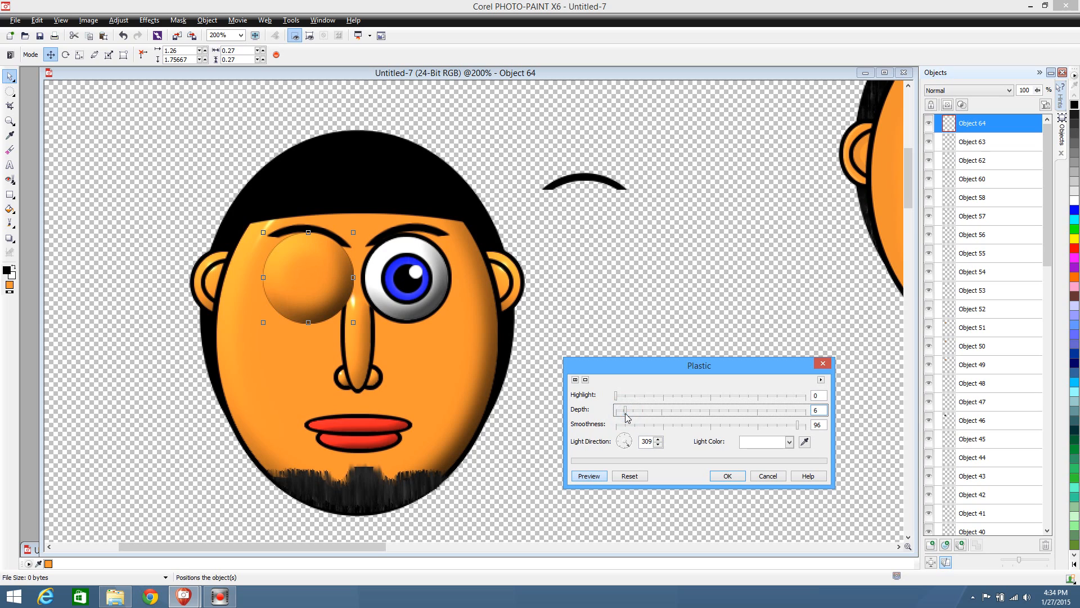
left_click(621, 416)
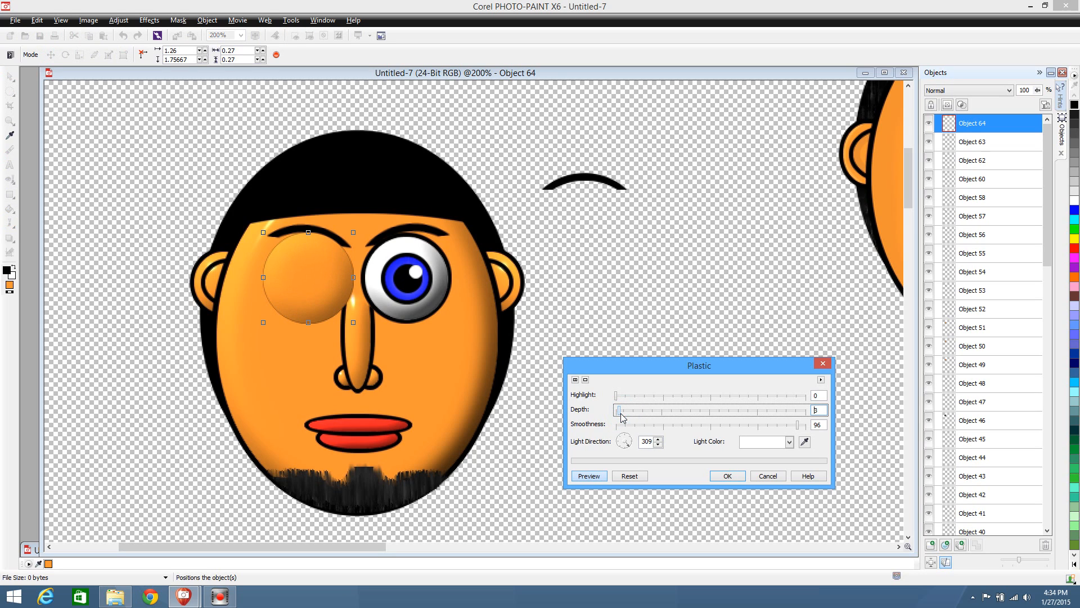
left_click(624, 417)
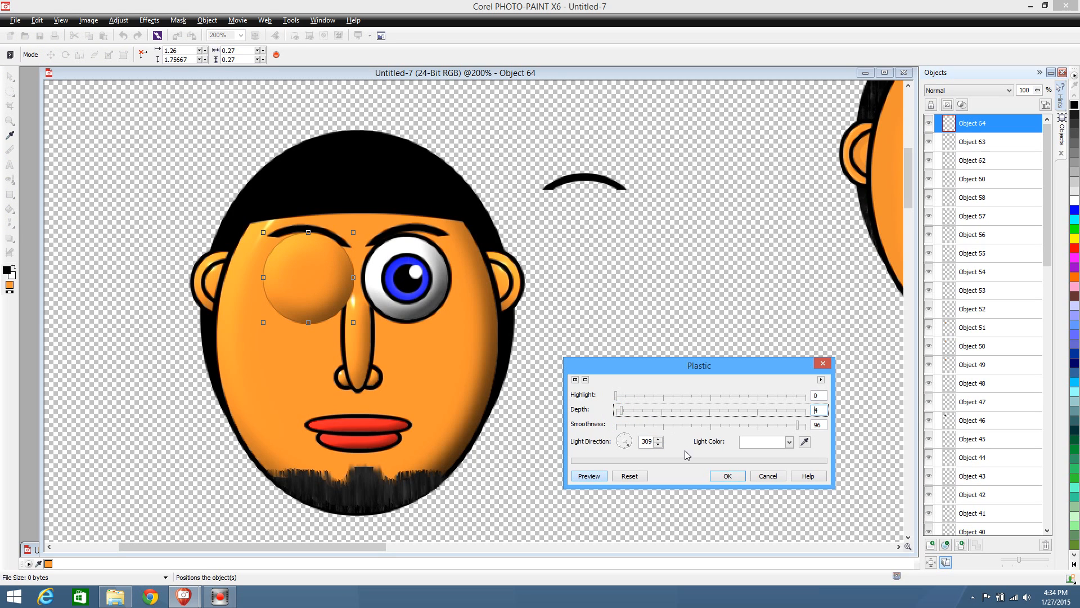
left_click(727, 475)
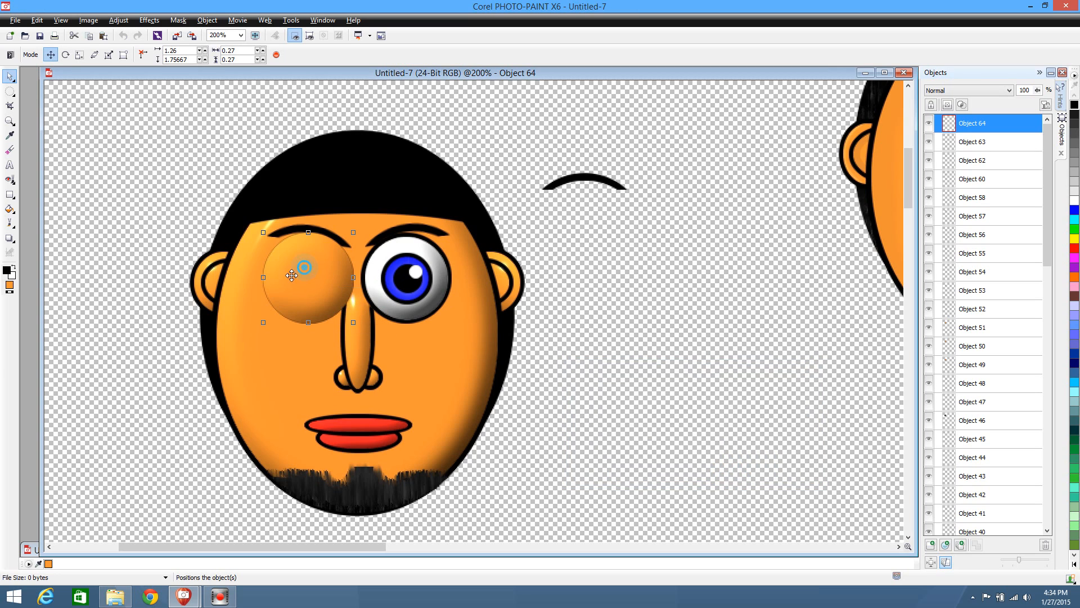
left_click_drag(305, 267, 355, 278)
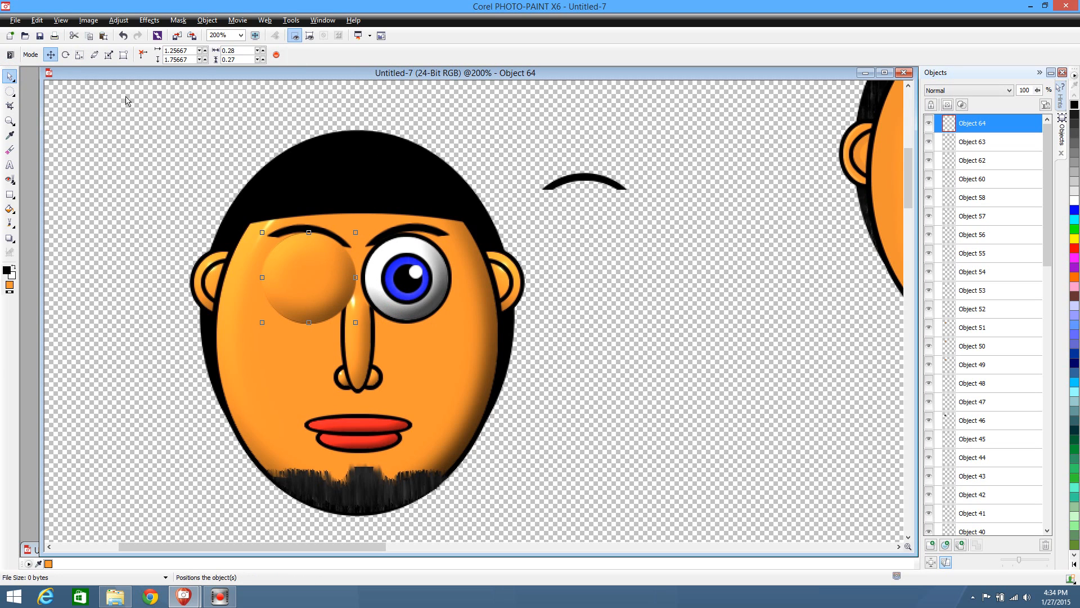
Switch to the Untitled-2 image and delete both heads and the spare eye and nose from the sky-and-grass frame
left_click_drag(120, 97, 537, 539)
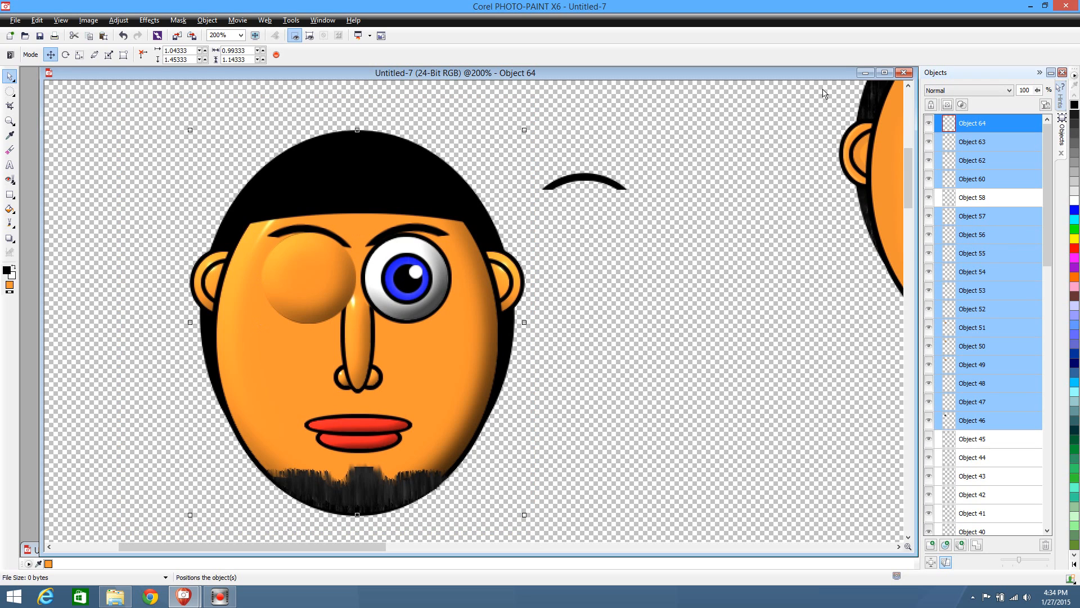
left_click(866, 73)
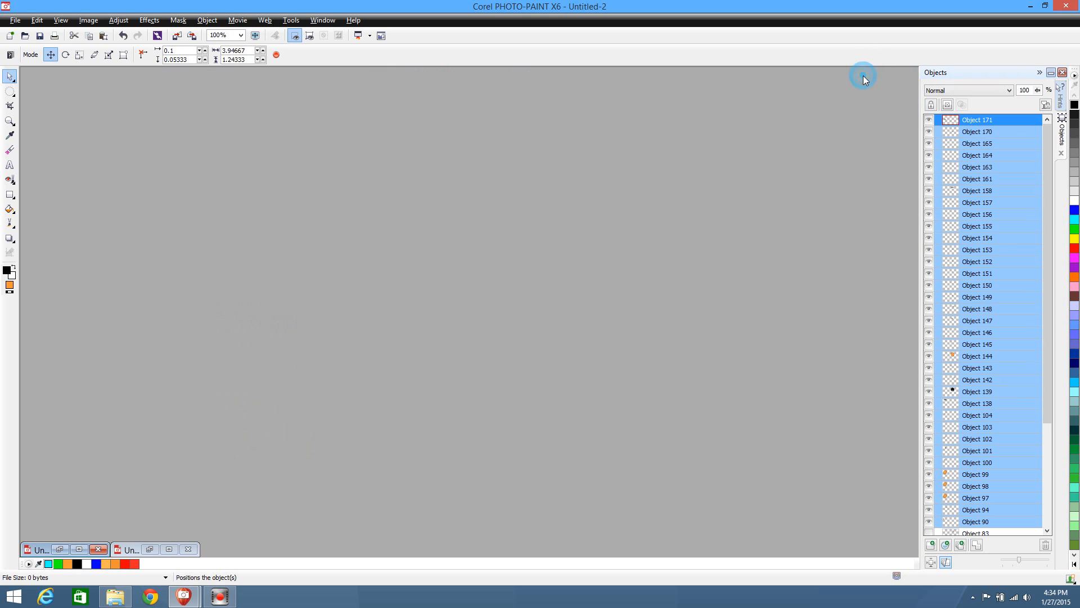
left_click(79, 549)
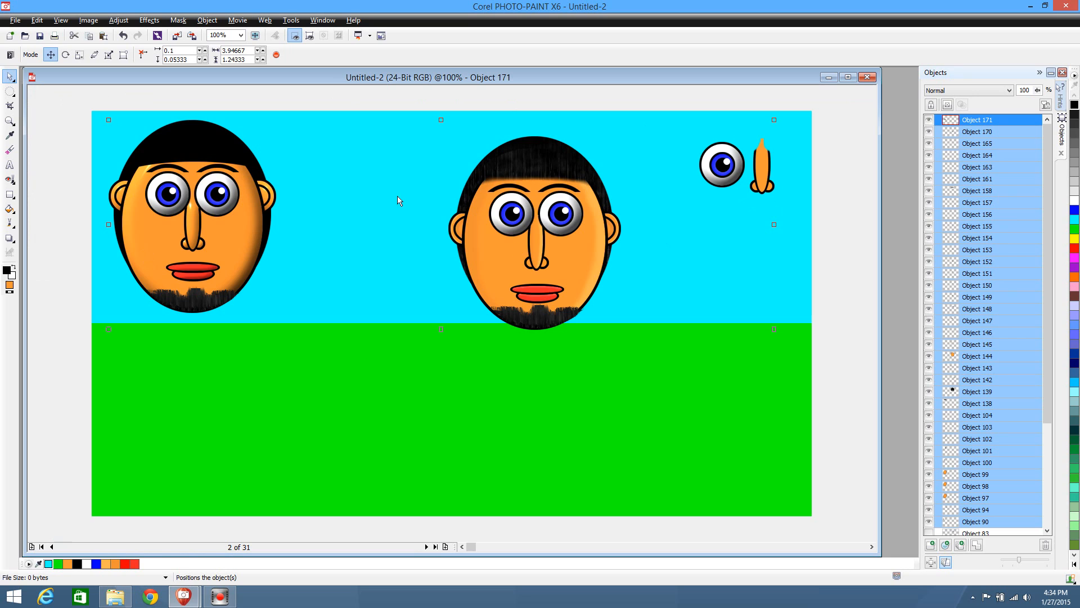
left_click_drag(69, 90, 816, 380)
key("Delete")
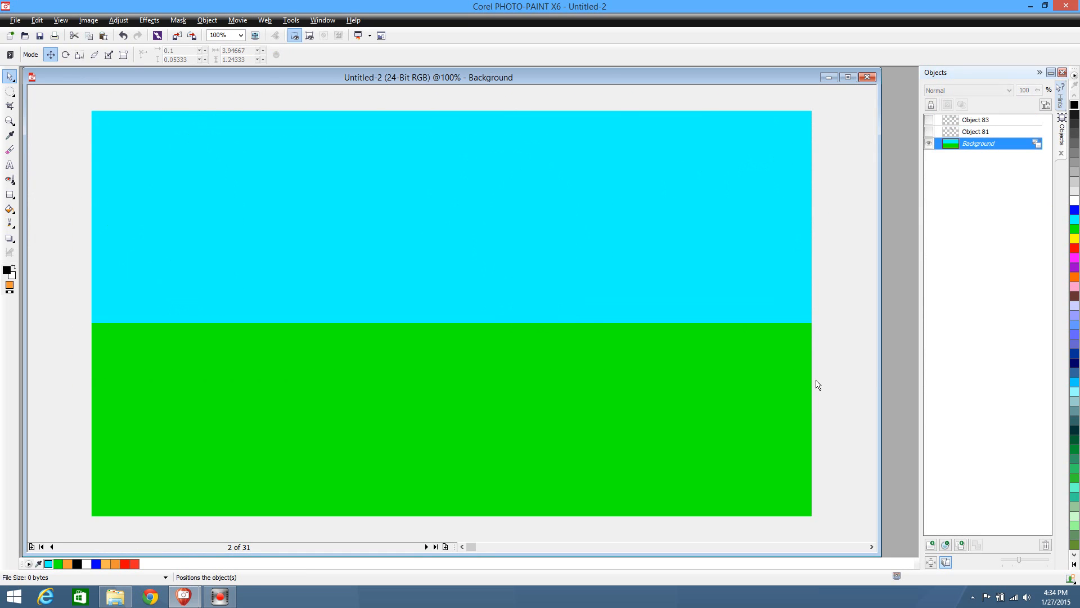
Try deleting the two hidden objects above the background one by one, and undo both deletions
left_click(1006, 129)
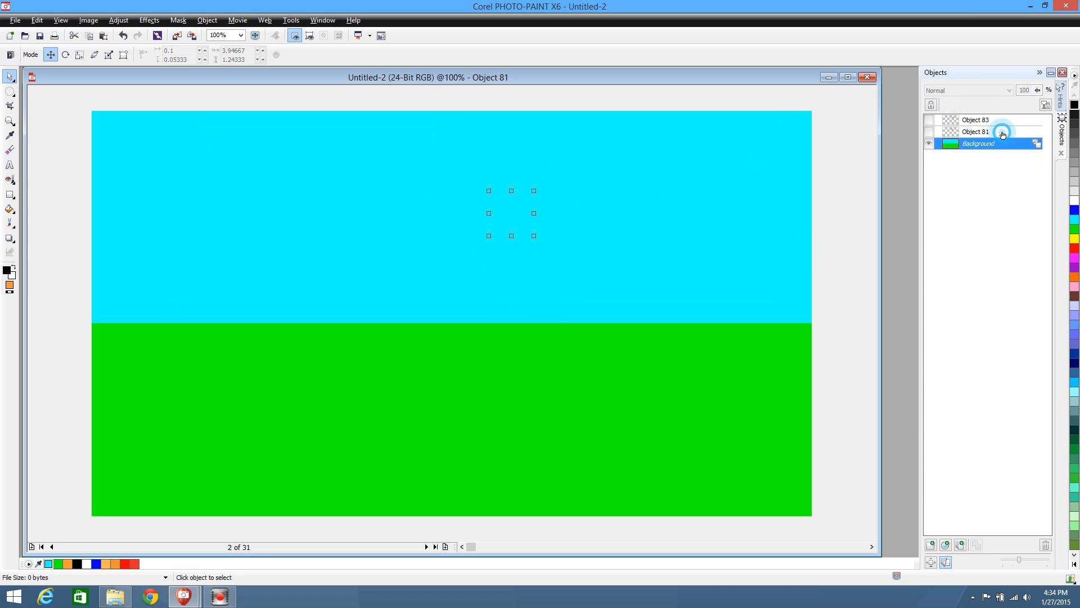
key("Delete")
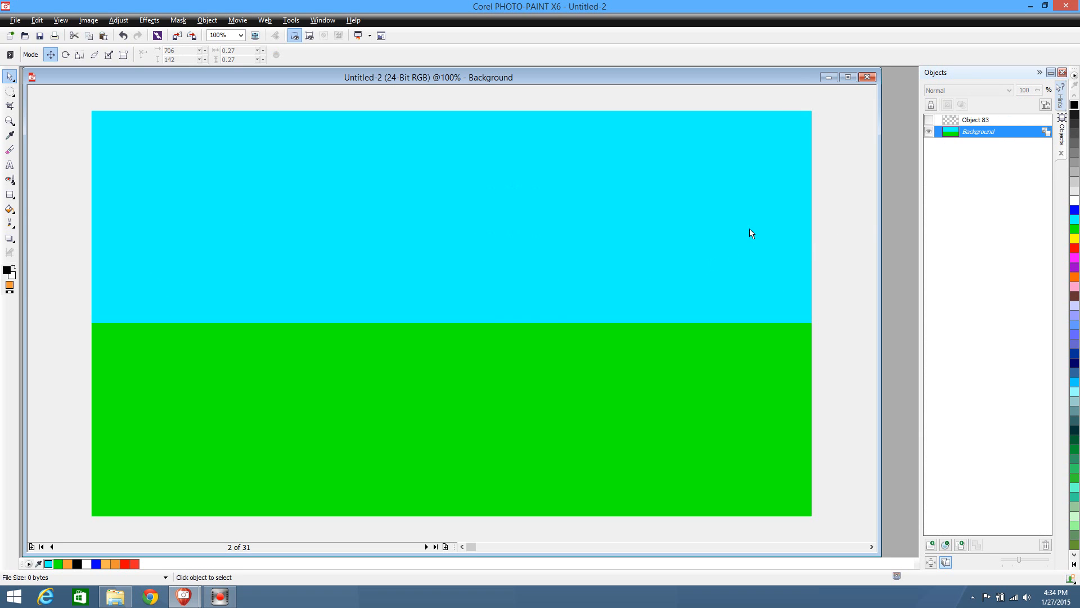
left_click(974, 122)
key("Delete")
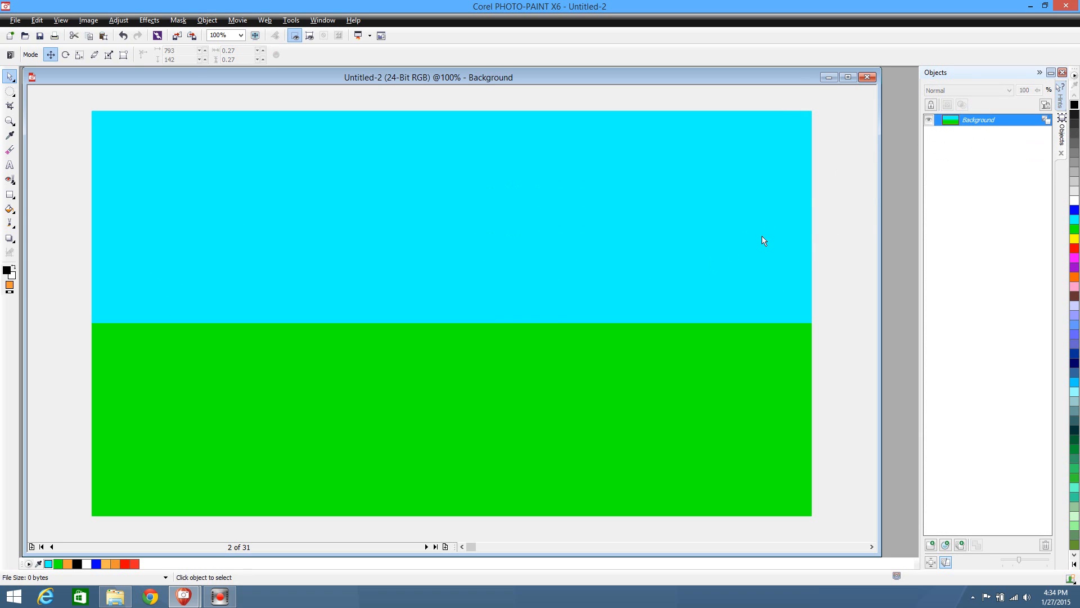
key("ctrl+z")
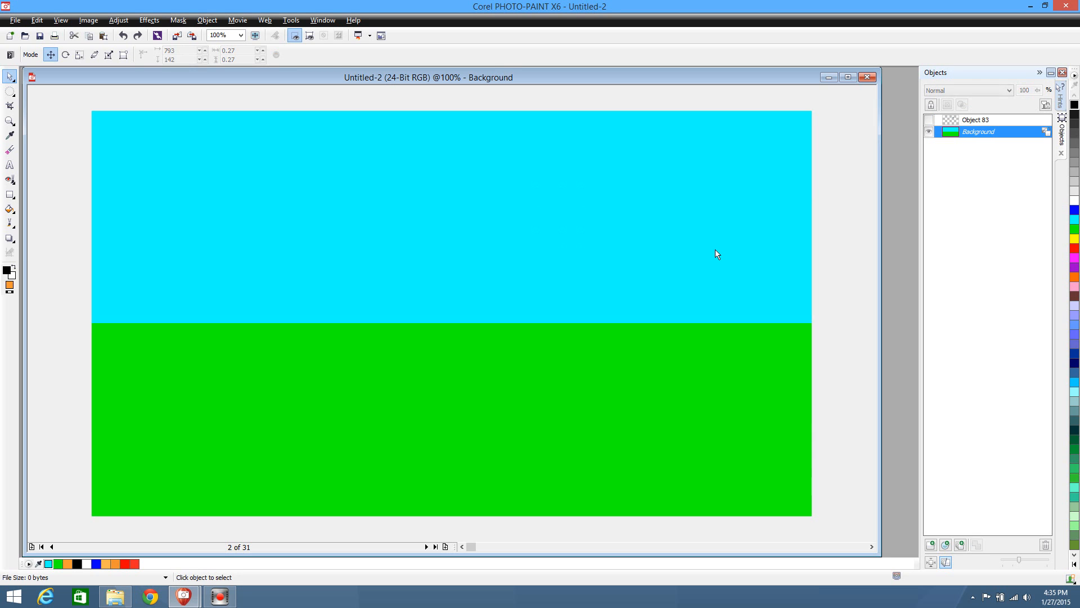
key("ctrl+z")
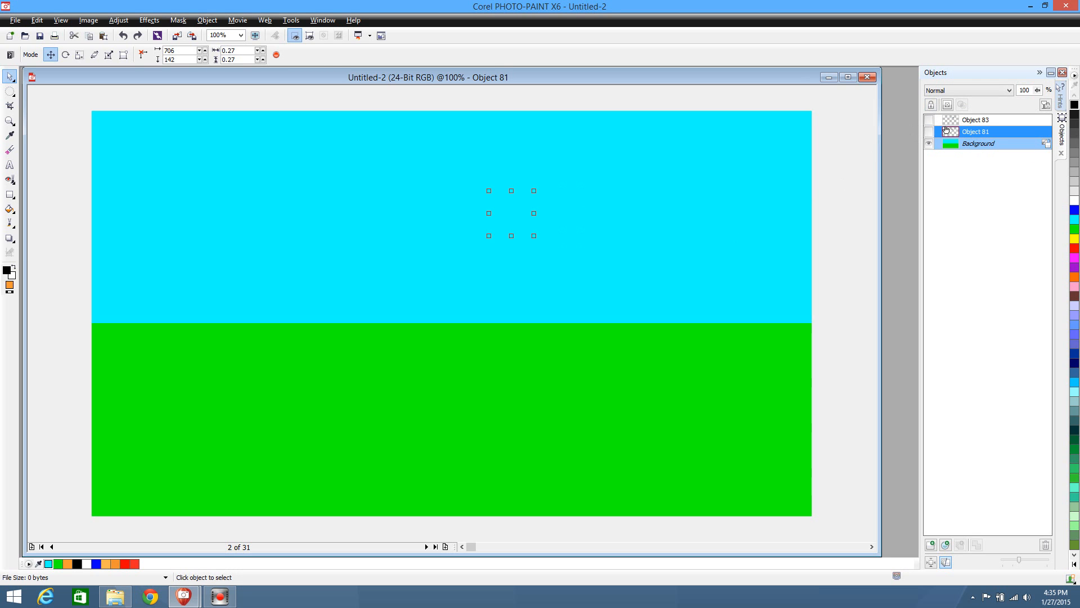
Make both hidden eye objects above the background visible
left_click(929, 120)
left_click(929, 132)
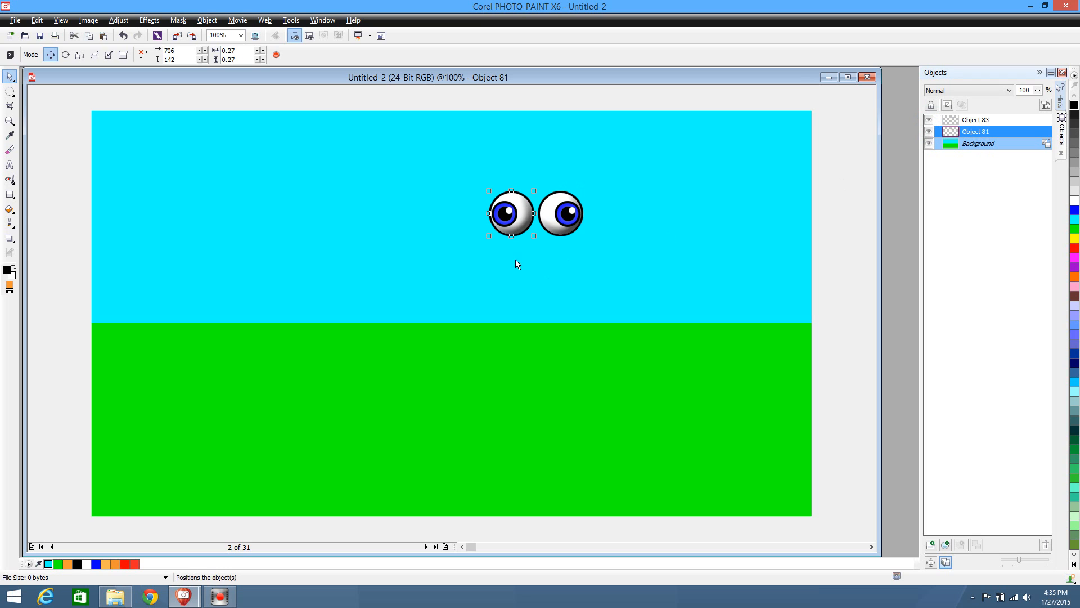
Hide the eye on the right and make it visible again to identify its object
left_click(373, 363)
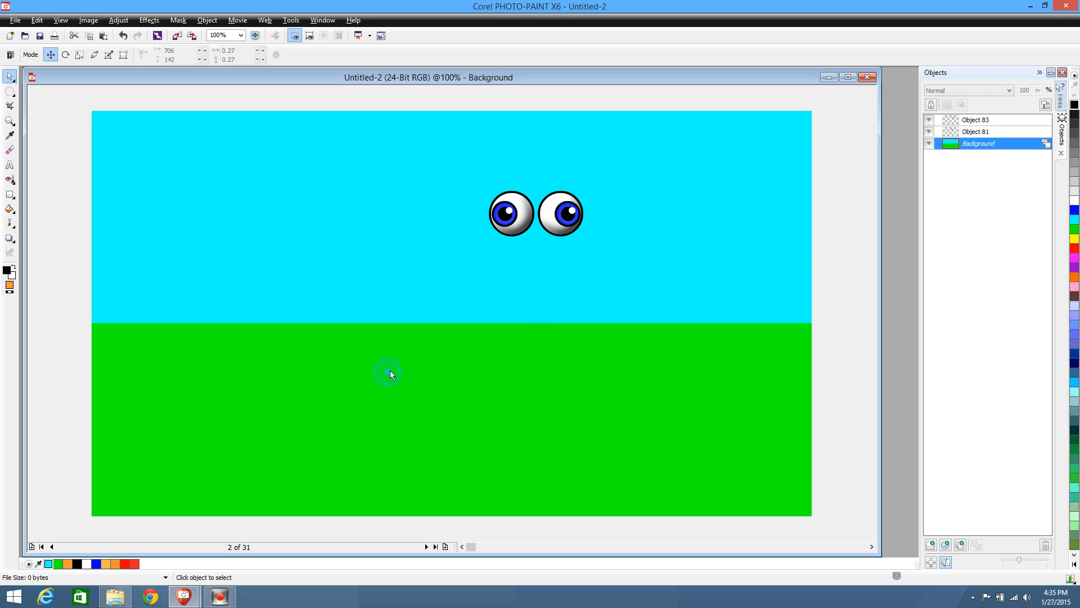
left_click(929, 120)
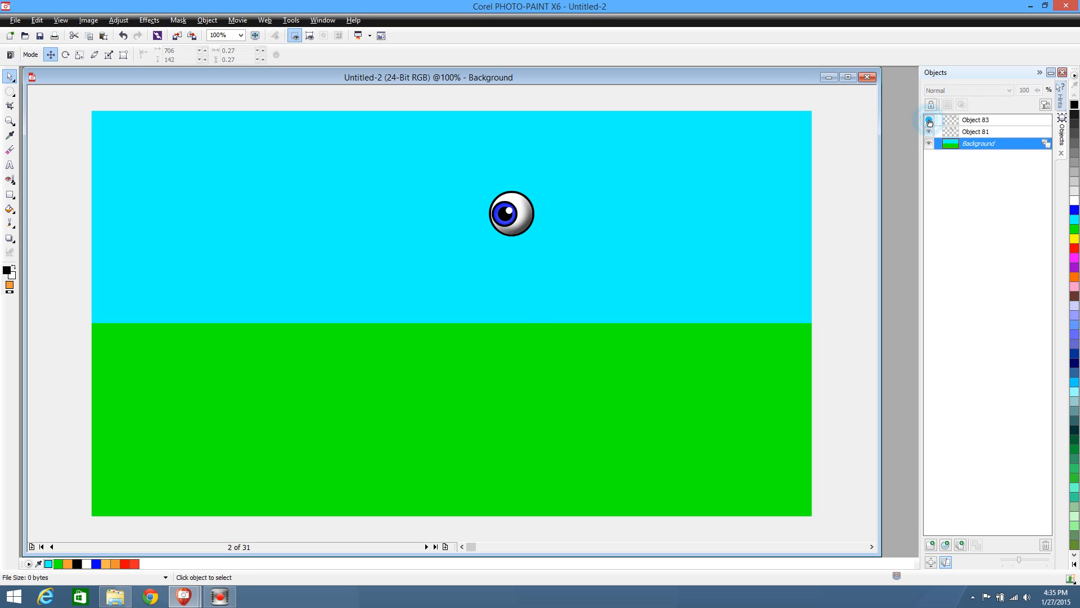
left_click(929, 119)
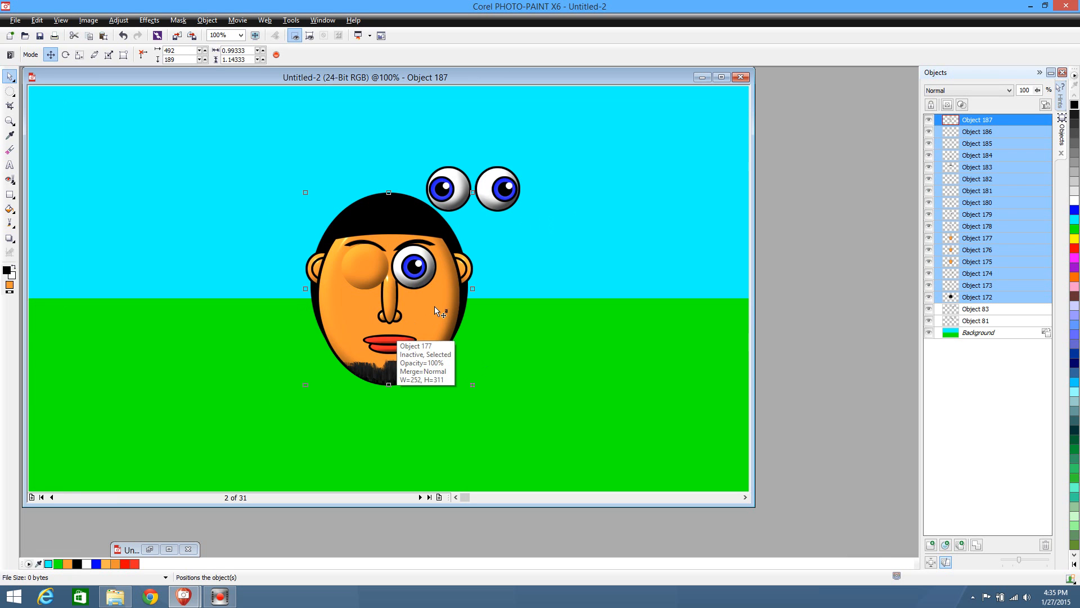
Place the head with the covered eye in the left part of the frame and cut the two loose eyes
left_click_drag(434, 306, 248, 273)
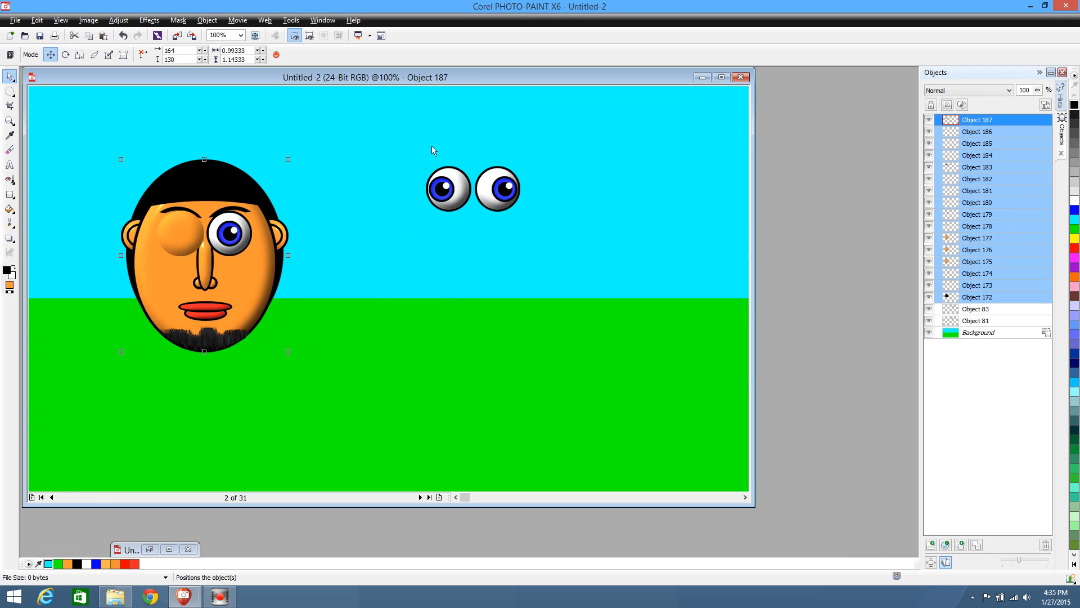
left_click_drag(432, 150, 526, 282)
key("Delete")
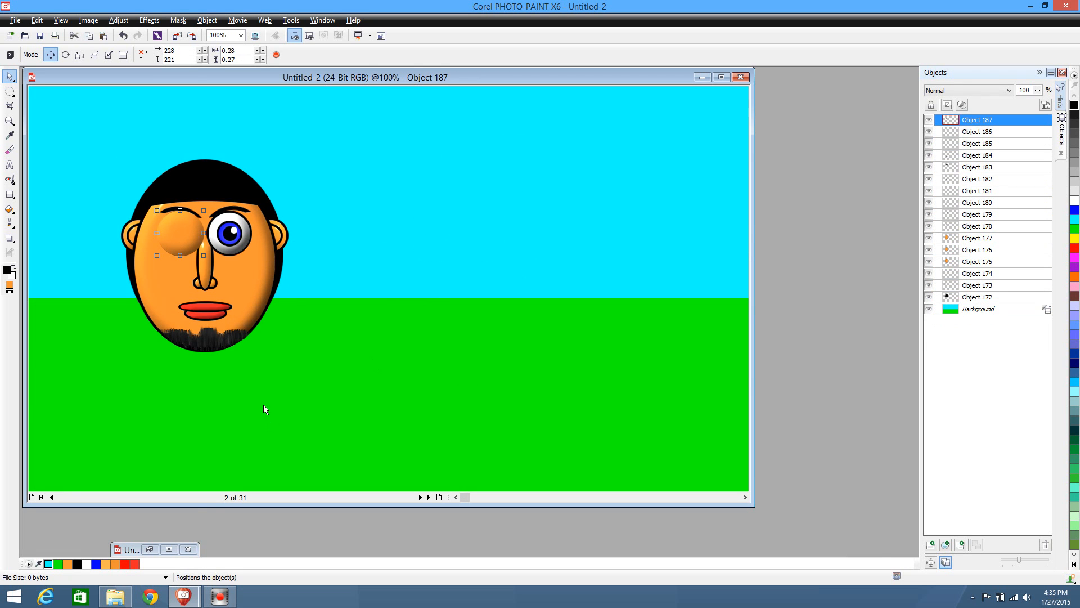
Paste the two eyes into the Untitled-7 image beside the head, below the spare eyebrow, and return to Untitled-2
left_click(149, 549)
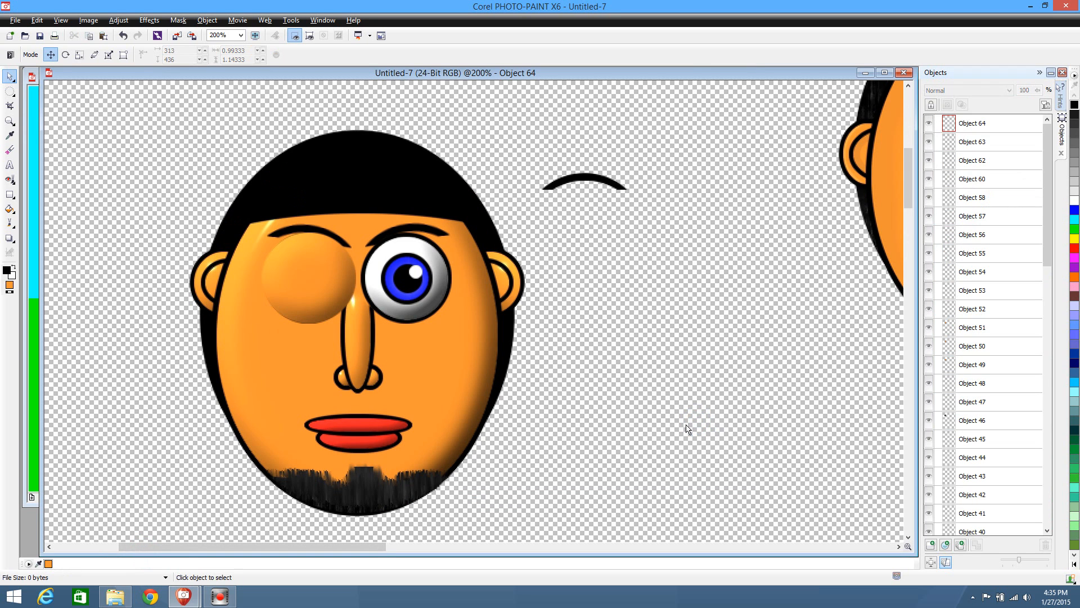
key("ctrl+v")
left_click_drag(516, 329, 708, 260)
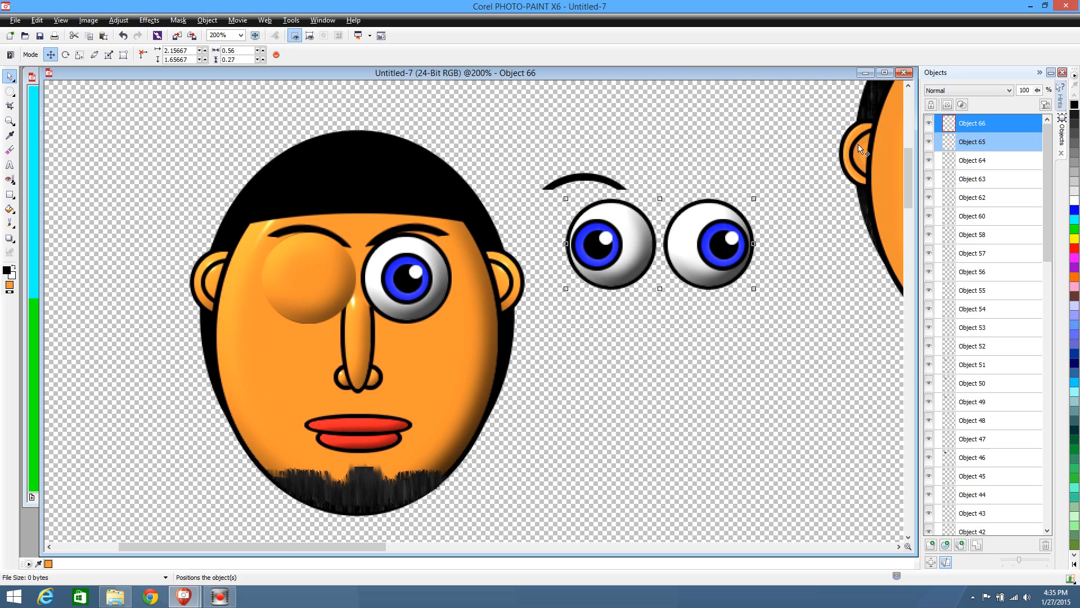
left_click(865, 73)
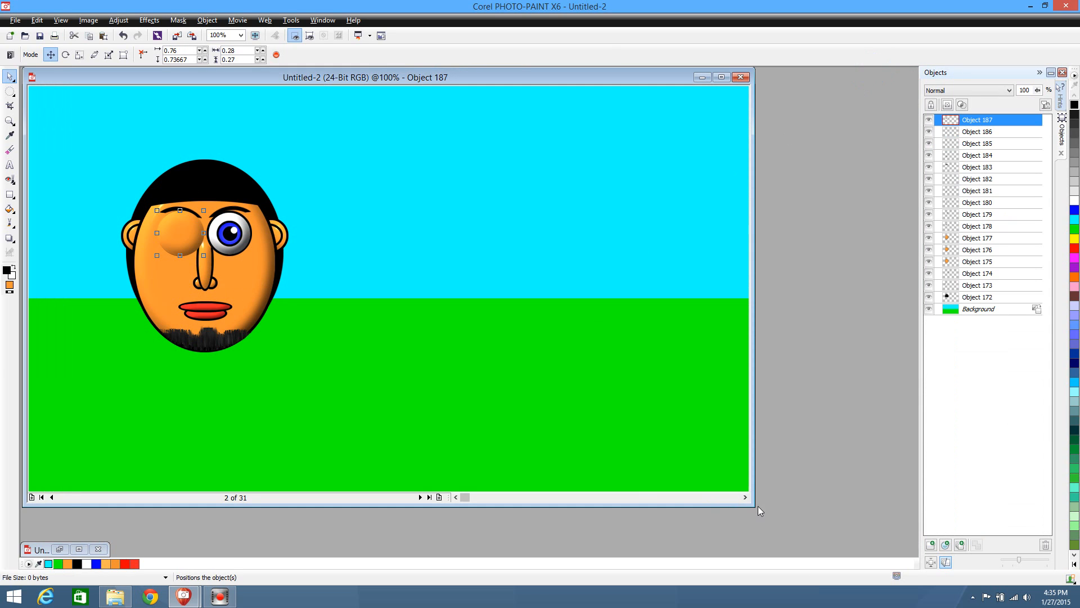
Enlarge the Untitled-2 window and move the complete head to the middle of the sky-and-grass frame
left_click_drag(752, 505, 893, 523)
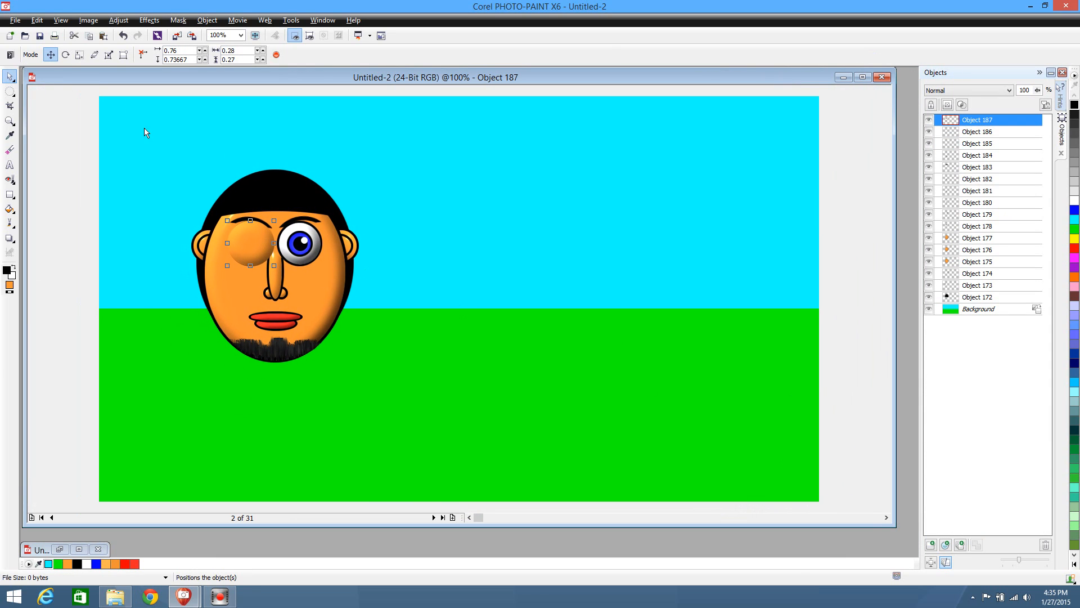
left_click_drag(144, 133, 450, 472)
left_click_drag(297, 325, 474, 323)
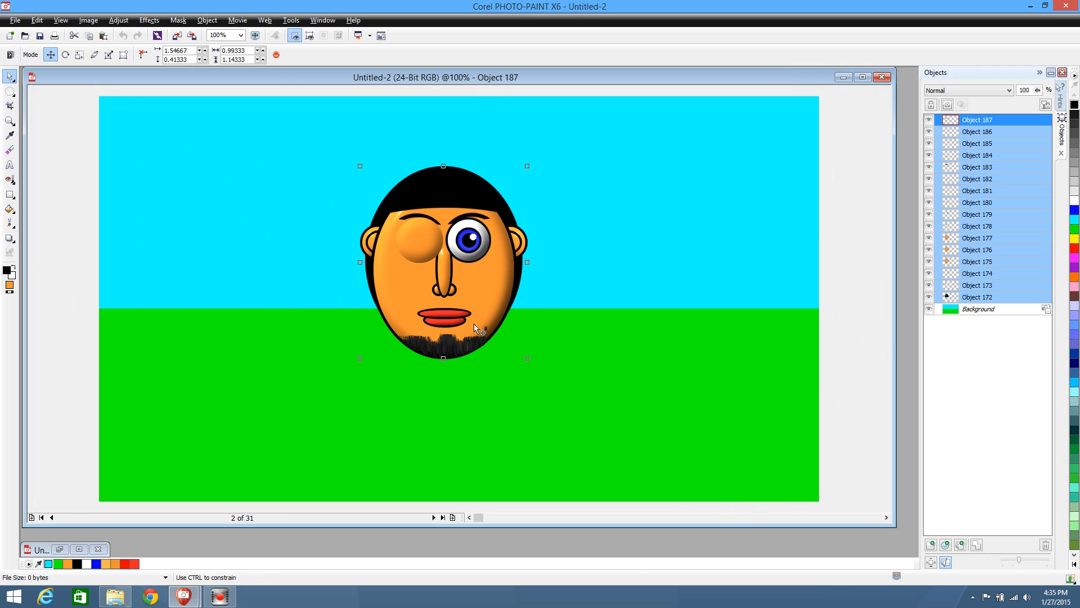
left_click(580, 333)
mouse_move(410, 242)
left_mouse_down()
mouse_move(245, 260)
mouse_move(428, 248)
left_mouse_up()
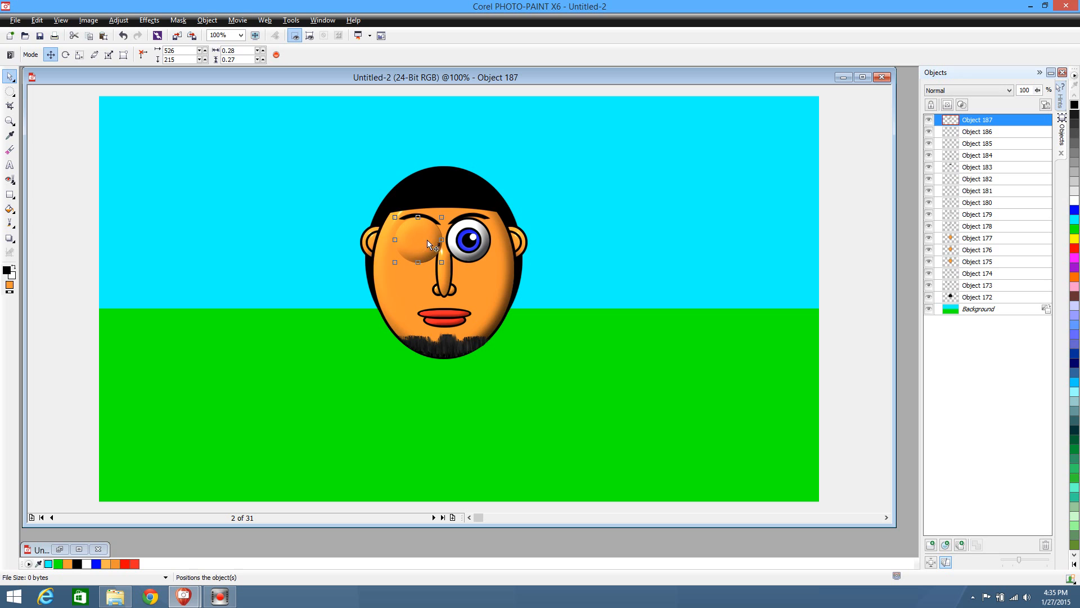
Cut the complete head, paste it back in the same place and delete its orange eye cover
left_click_drag(272, 131, 741, 439)
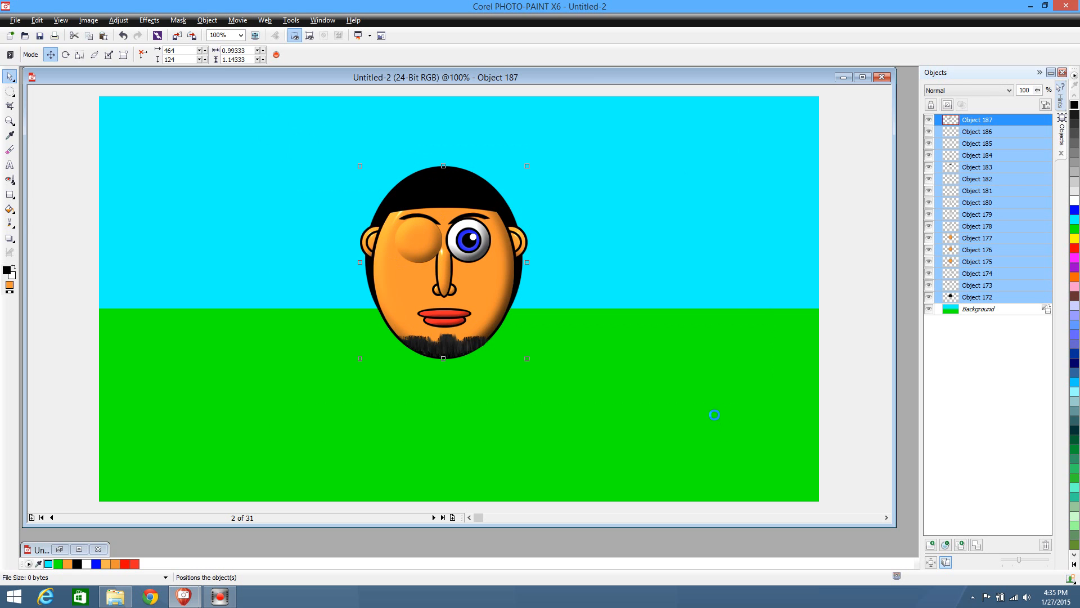
key("ctrl+x")
key("ctrl+v")
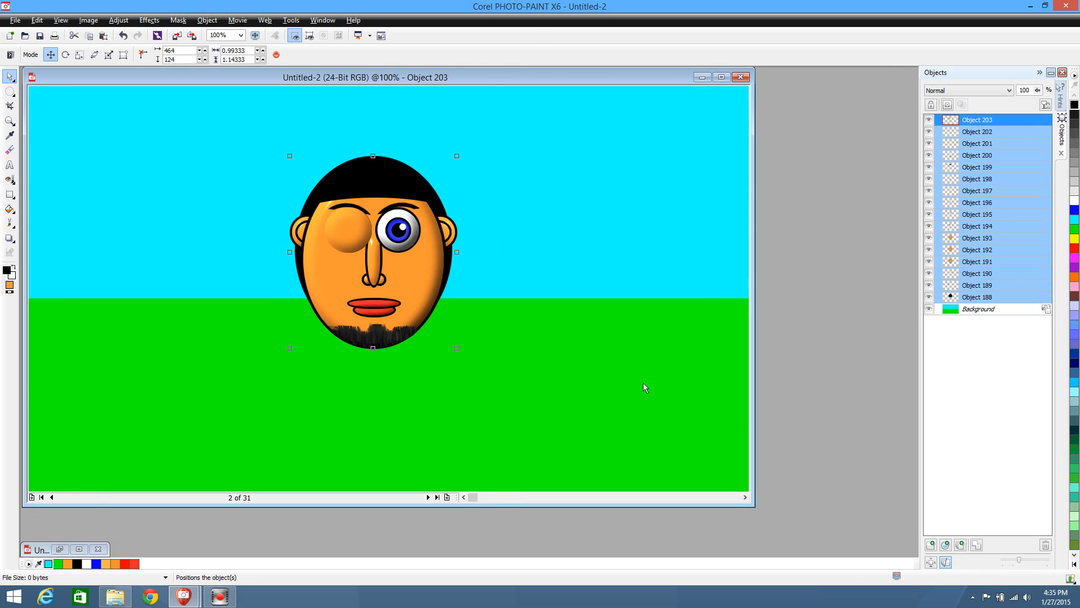
left_click(528, 338)
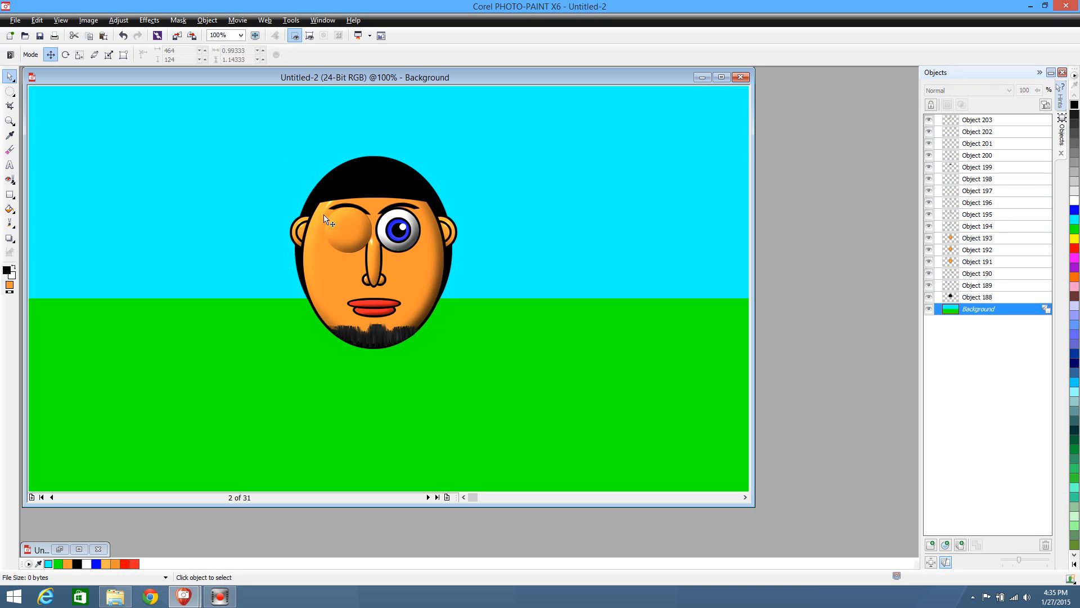
left_click(341, 230)
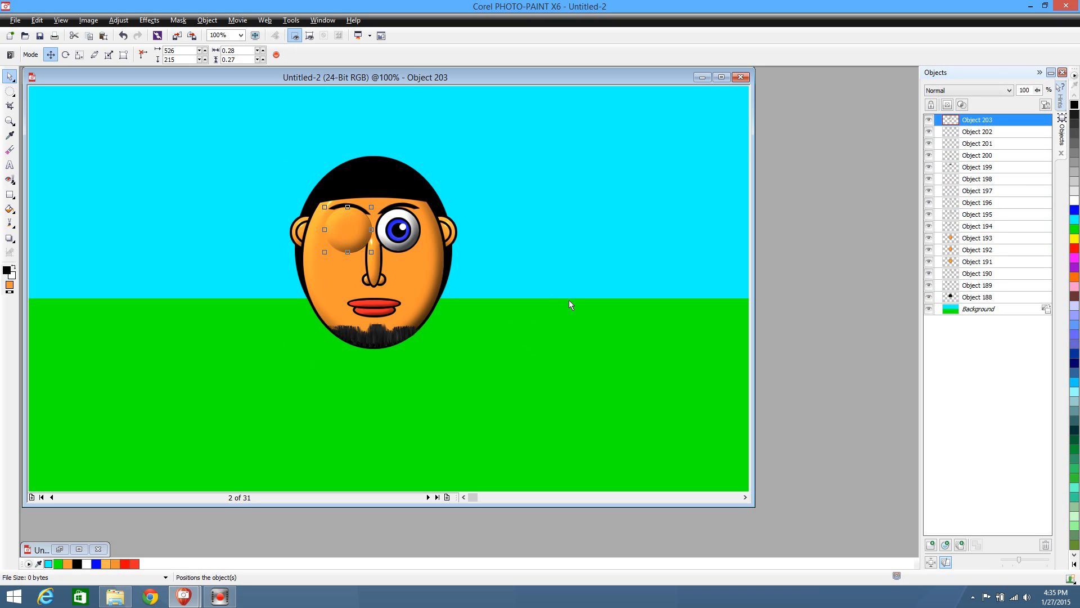
key("Delete")
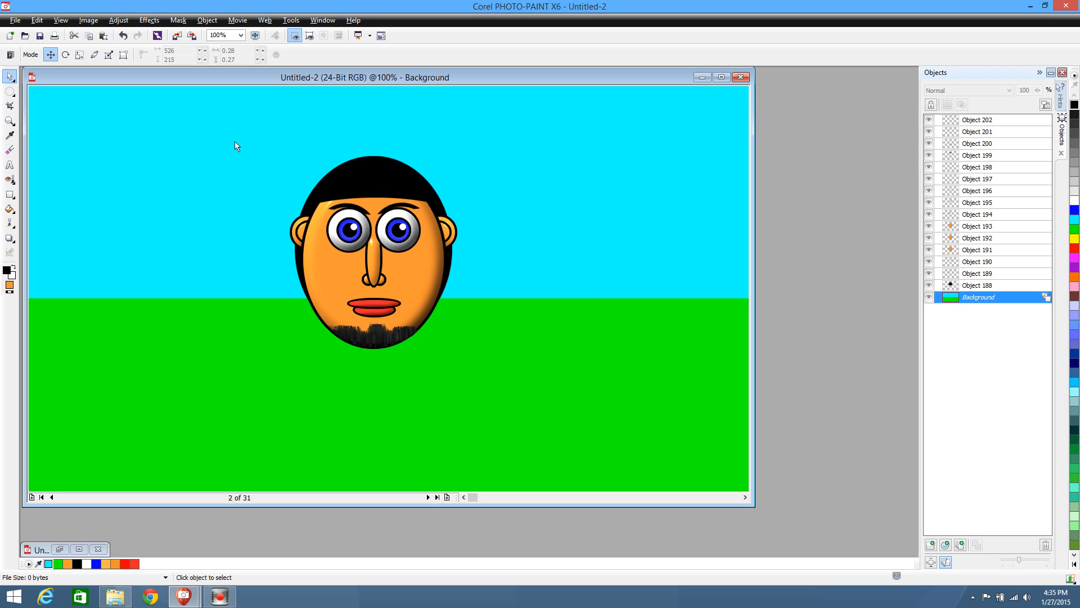
Combine all objects of the open-eyed head into one and merge it with the background of frame 2
left_click_drag(235, 146, 576, 419)
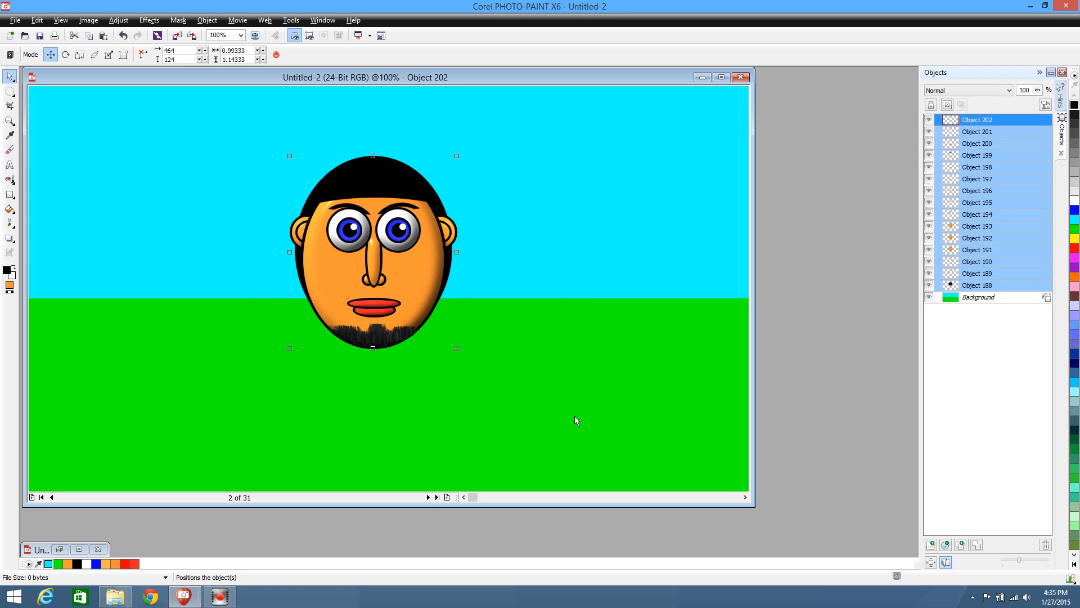
left_click(977, 546)
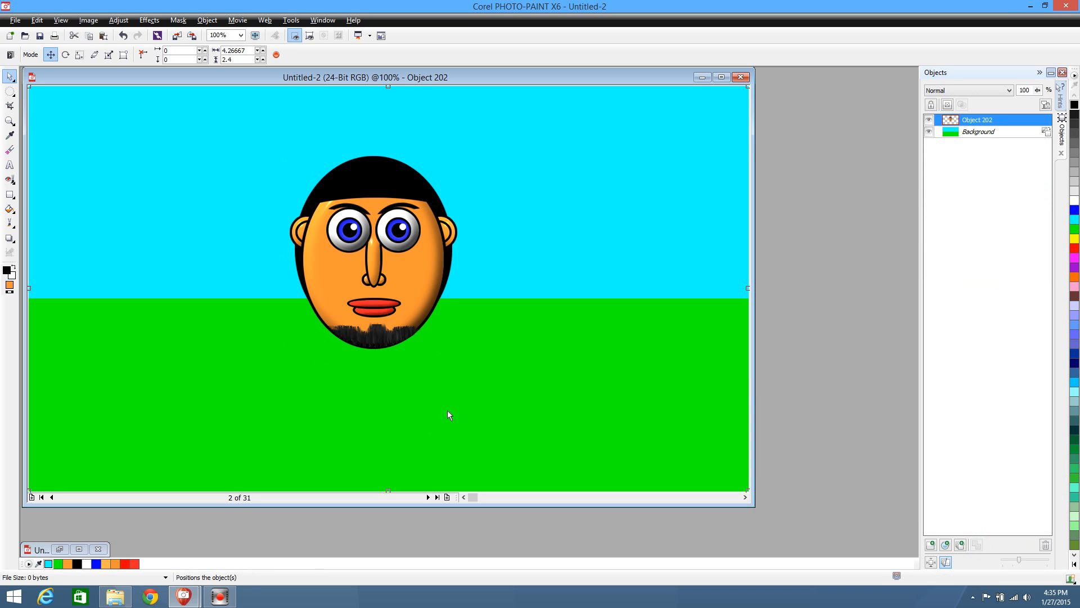
key("ctrl+Down")
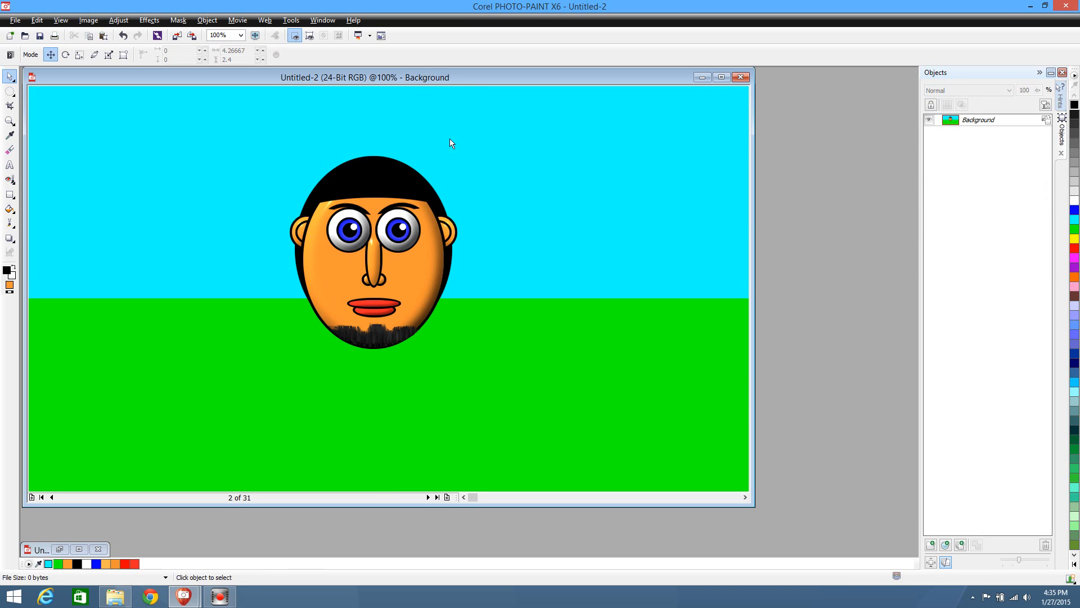
Insert 10 frames after frame 2 as copies of the current frame
left_click(428, 497)
left_click(52, 496)
left_click(448, 498)
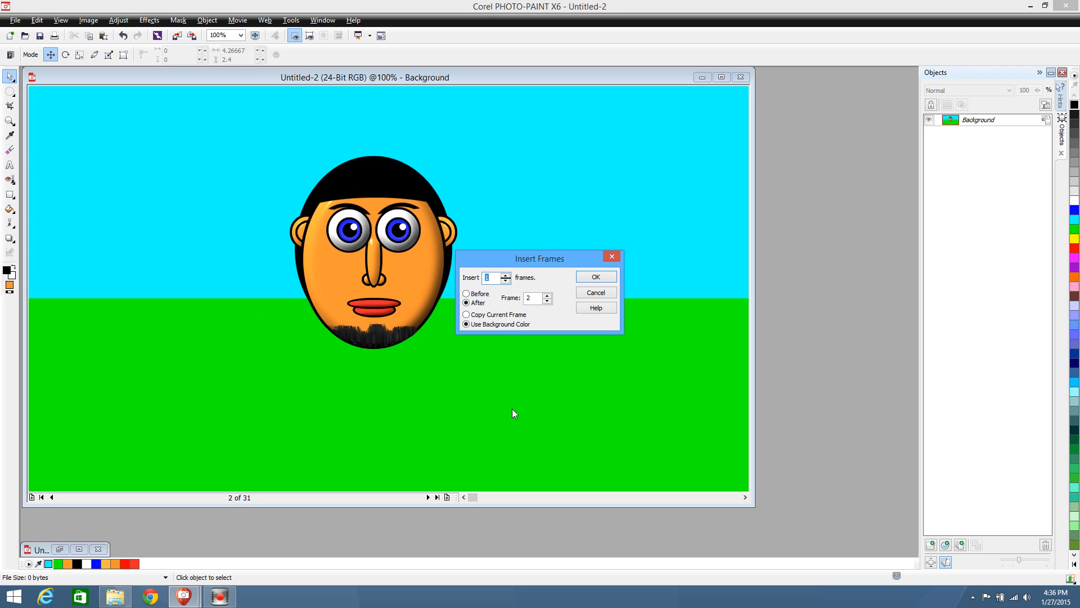
left_click(467, 314)
left_click(495, 278)
left_click(600, 272)
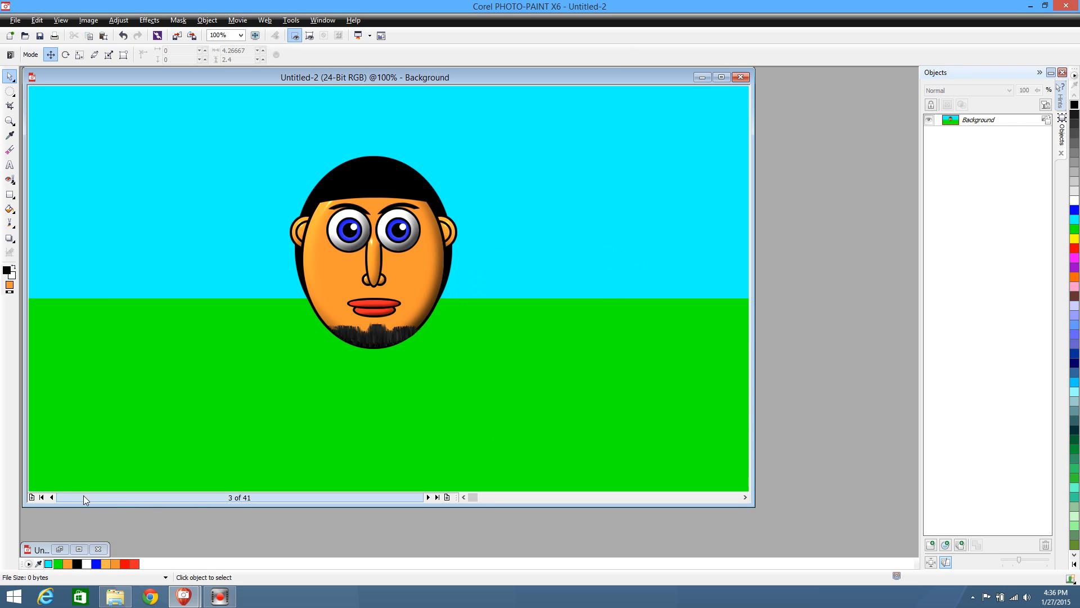
Paste the covered-eye head into frame 4, pull its orange eye cover aside and delete the rest of the pasted head
left_click(49, 496)
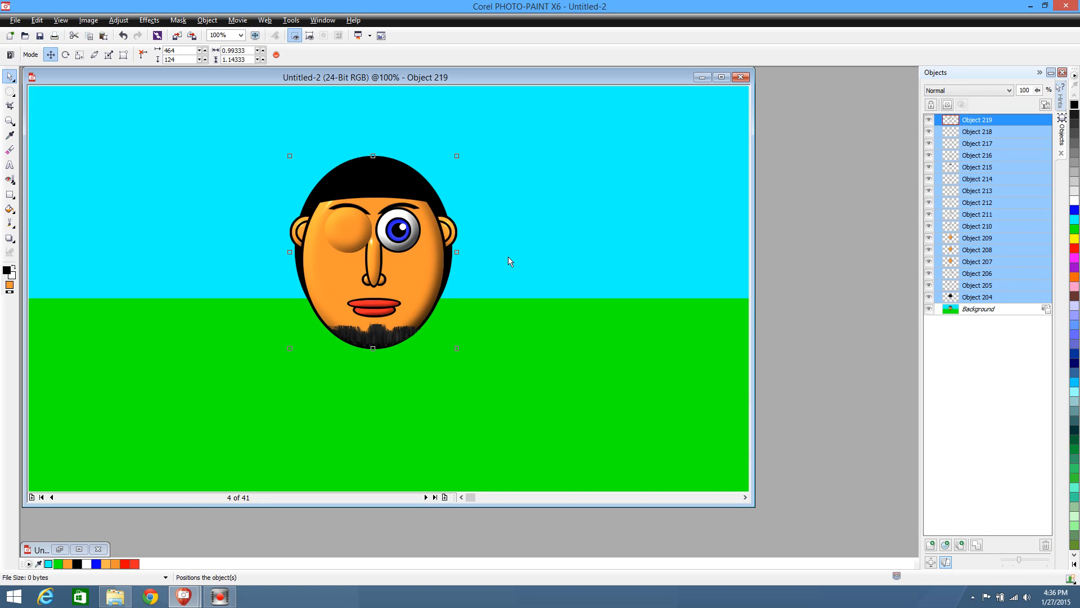
left_click_drag(406, 263, 624, 268)
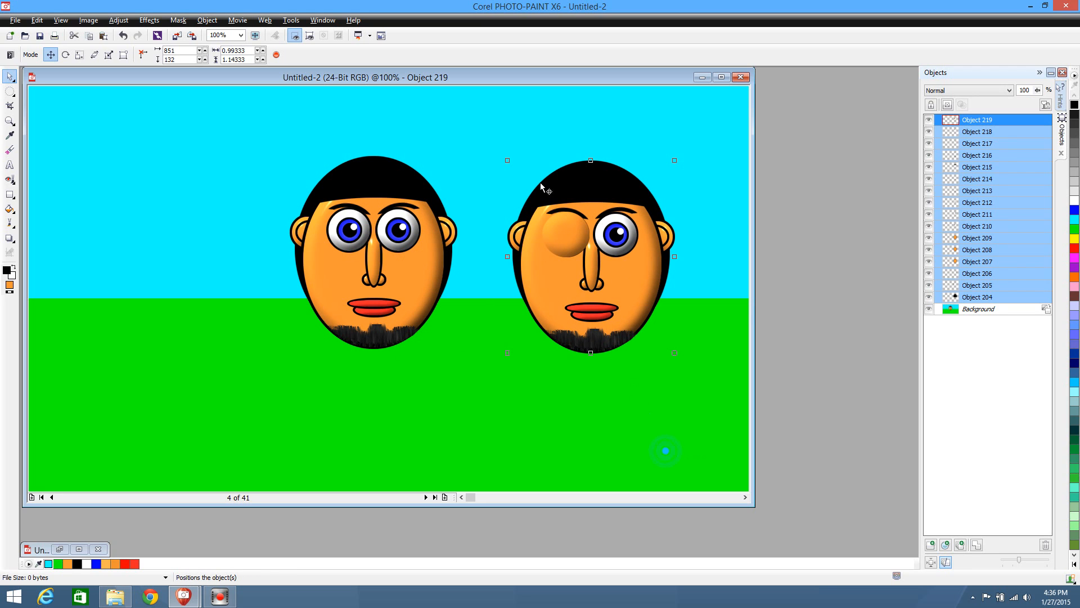
left_click_drag(563, 229, 345, 381)
left_click(545, 446)
left_click(557, 294)
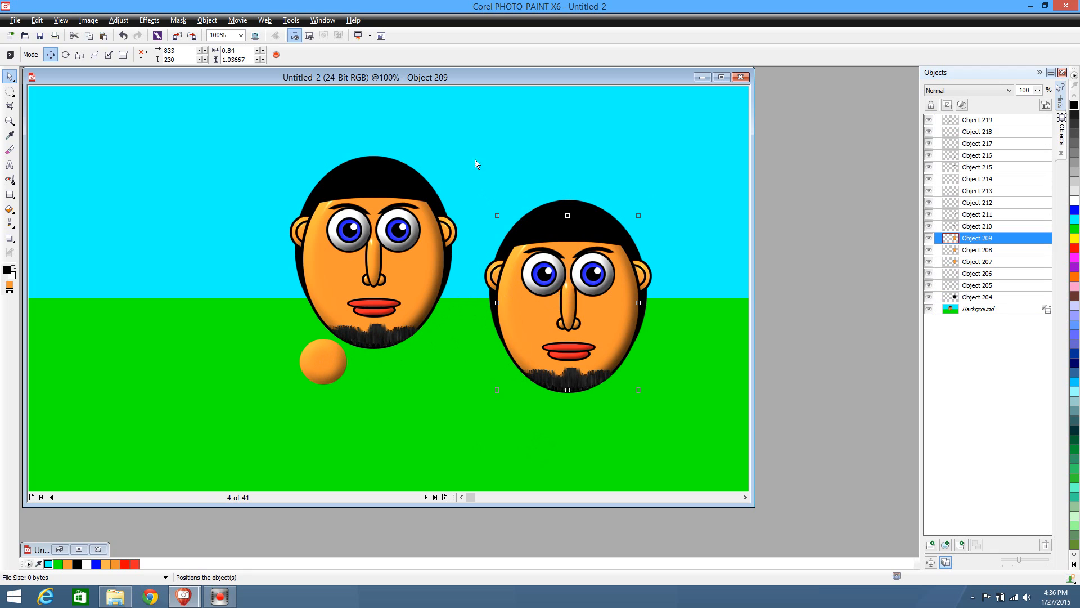
left_click_drag(455, 135, 686, 523)
key("Delete")
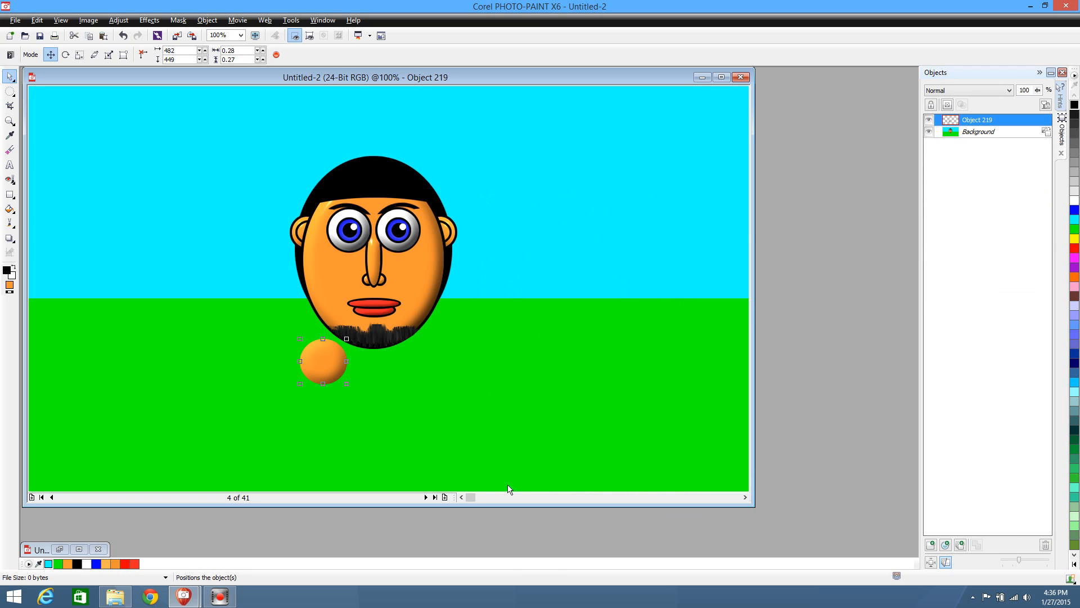
Position the orange eye cover over the head's left-hand eye in frame 4 and merge it with the background
left_click_drag(326, 362, 351, 231)
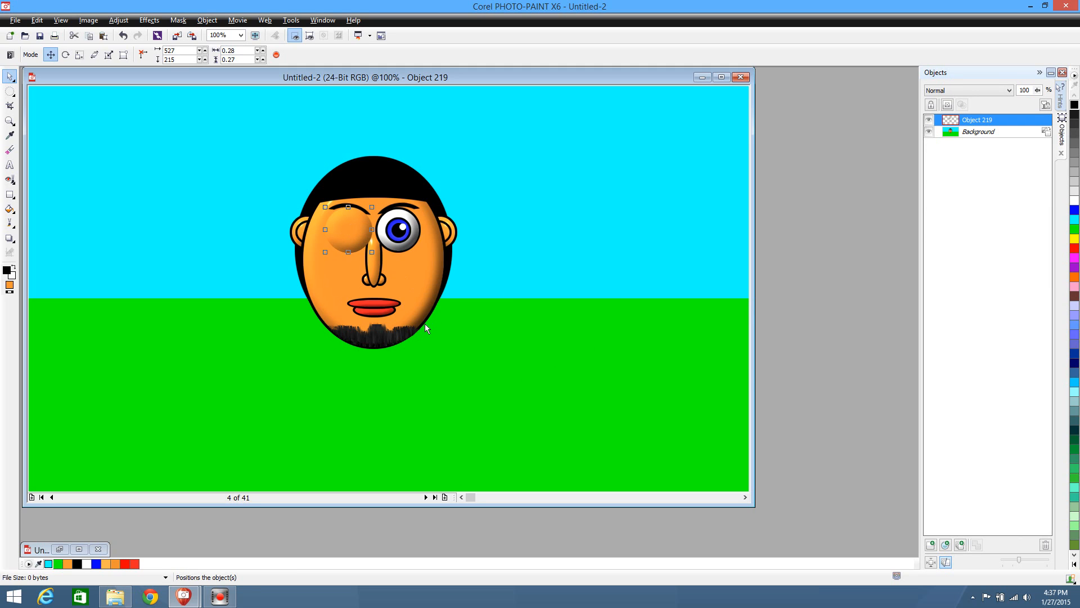
key("Delete")
key("ctrl+v")
key("ctrl+Down")
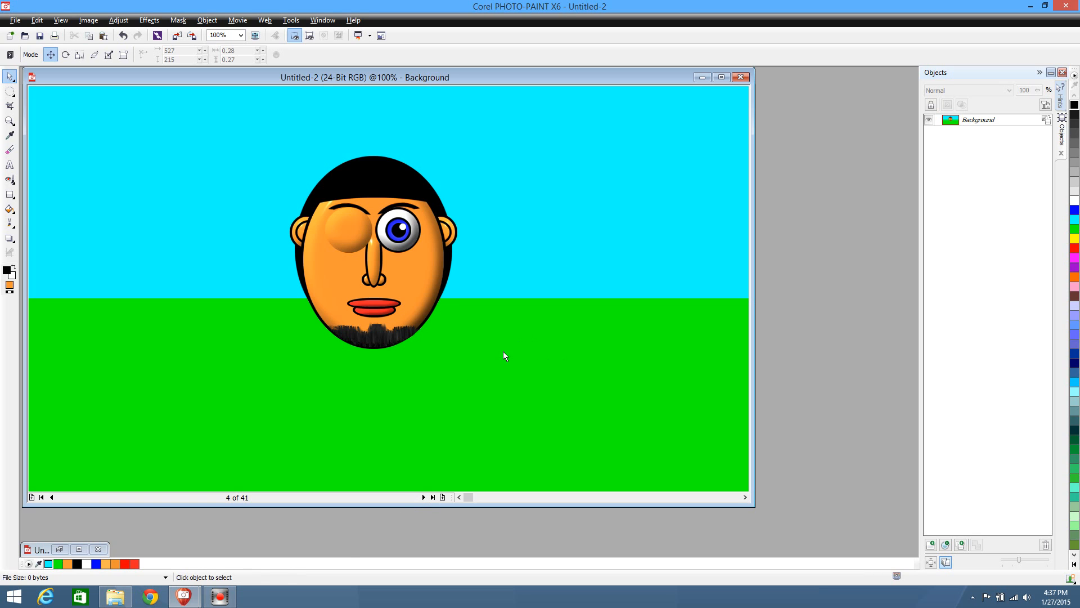
Advance to frame 11 and delete frames 11 to 41 from the movie
left_click(422, 498)
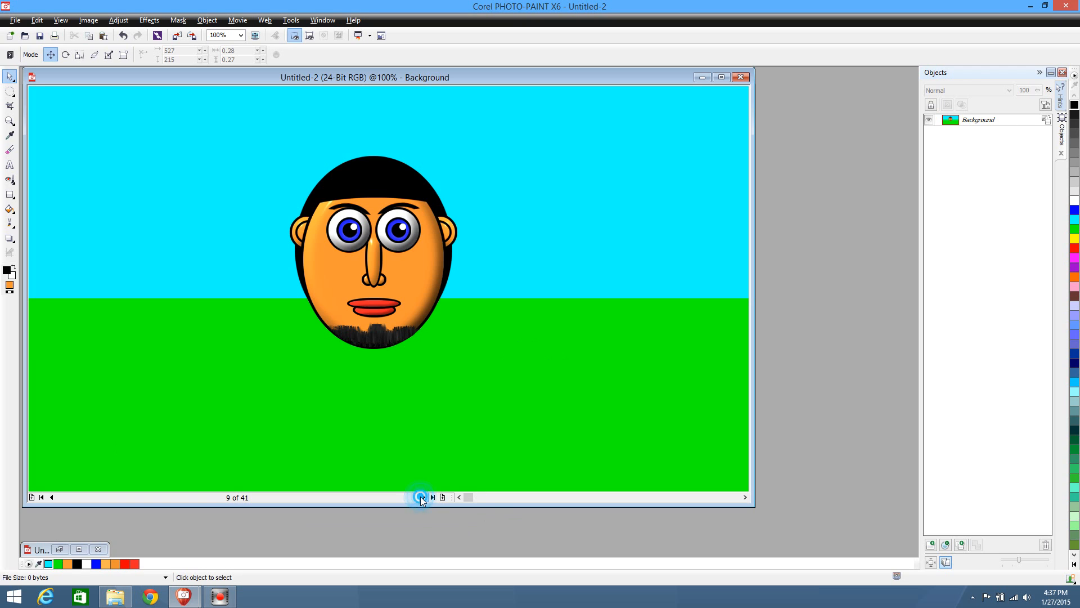
left_click(423, 497)
left_click(422, 497)
left_click(237, 20)
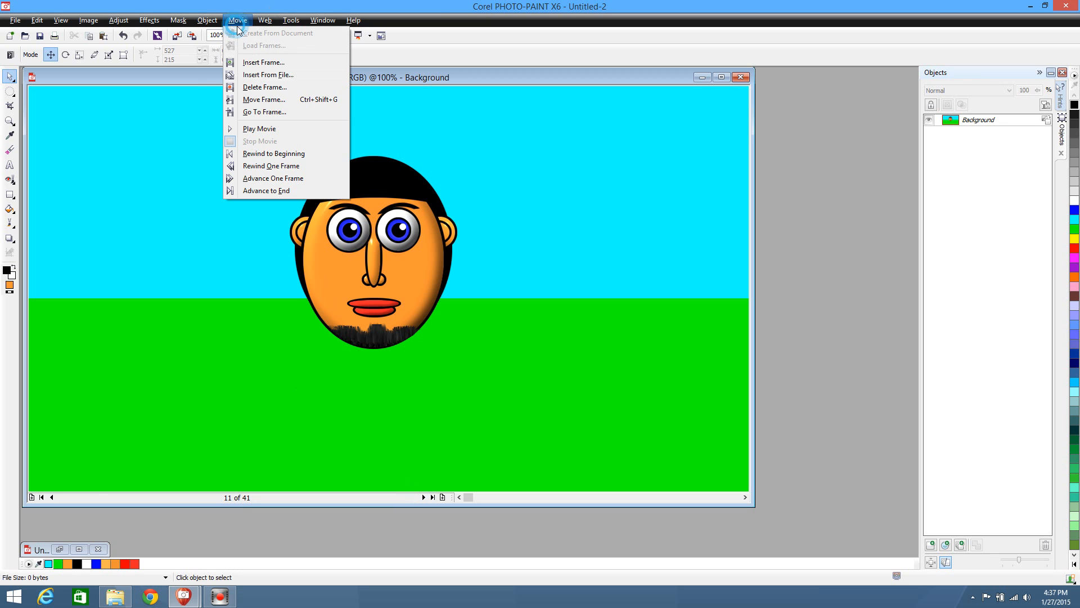
left_click(264, 87)
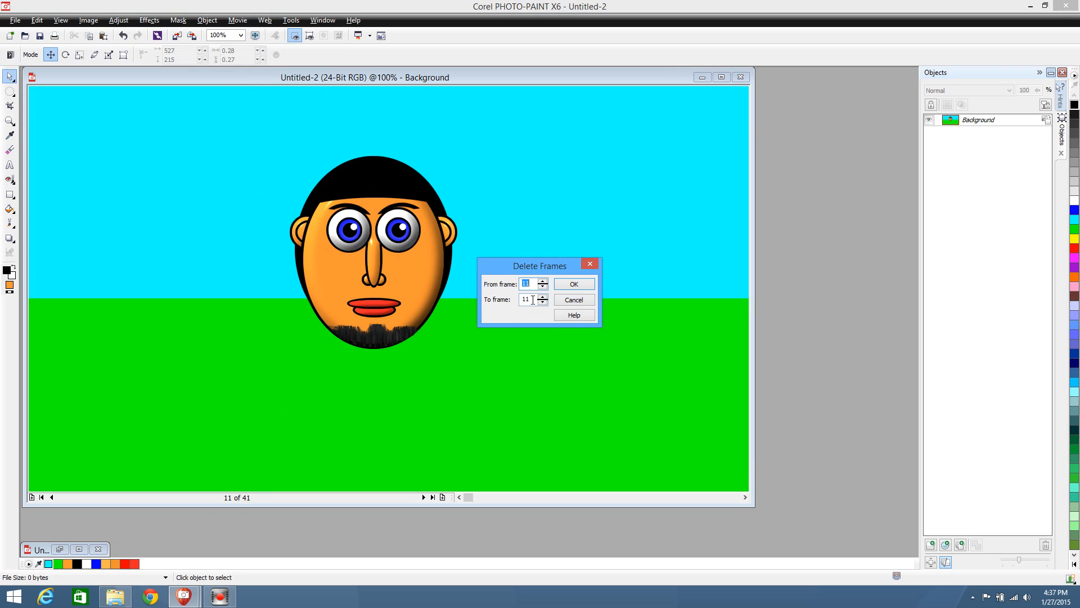
double_click(533, 300)
type("4")
left_click(574, 284)
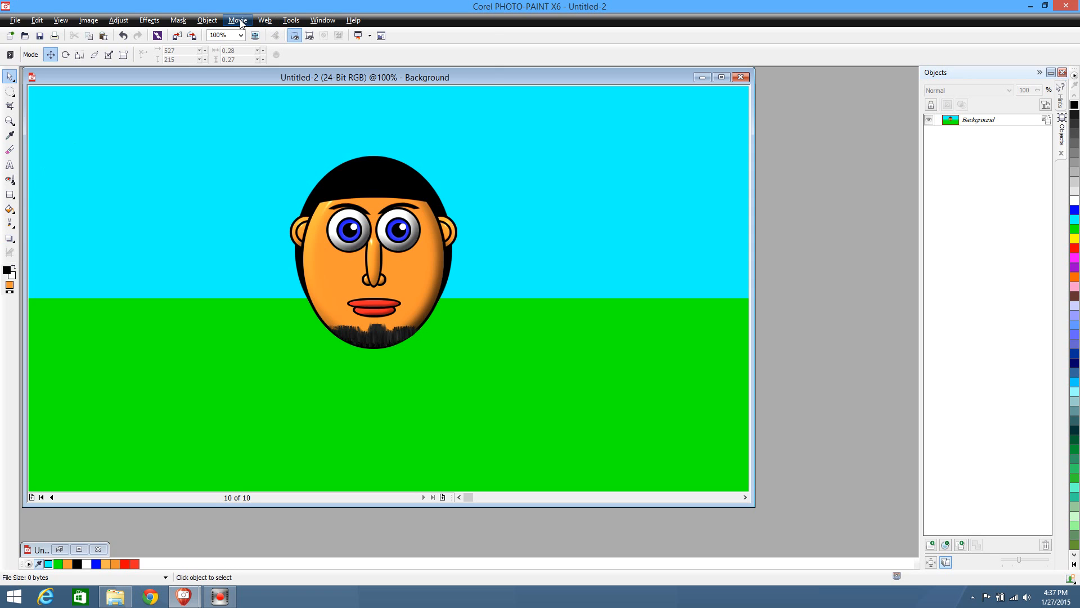
Open the Movie docker to list the movie's frames and their display times
left_click(323, 20)
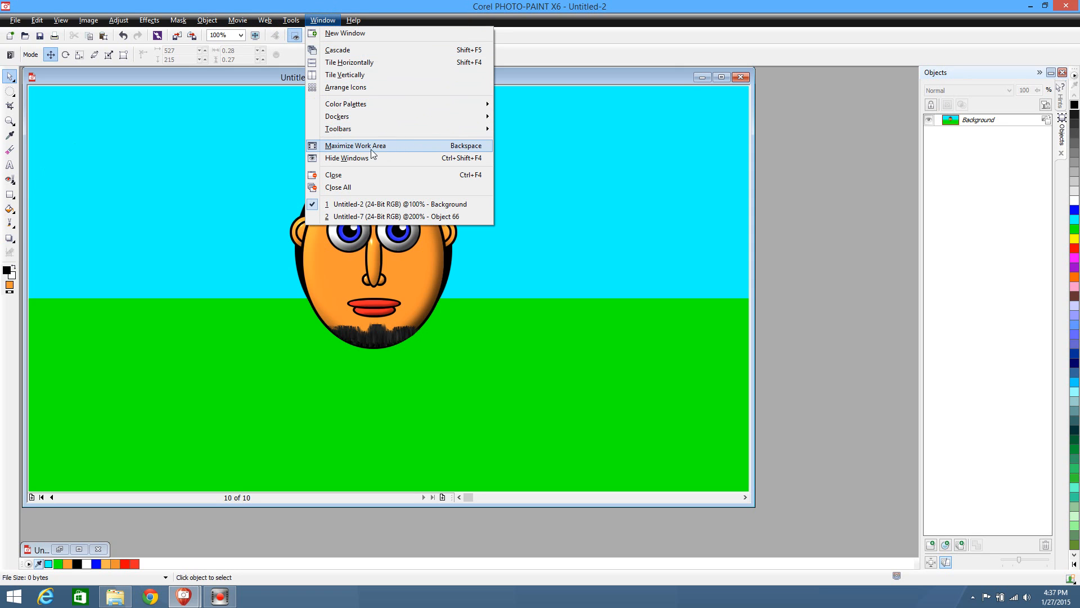
mouse_move(296, 21)
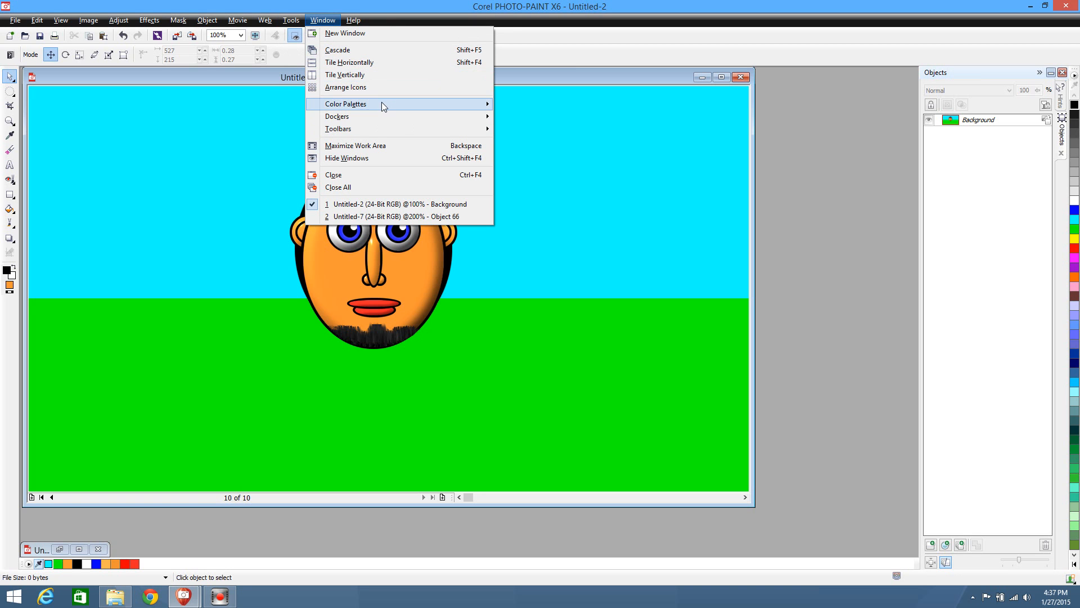
mouse_move(382, 105)
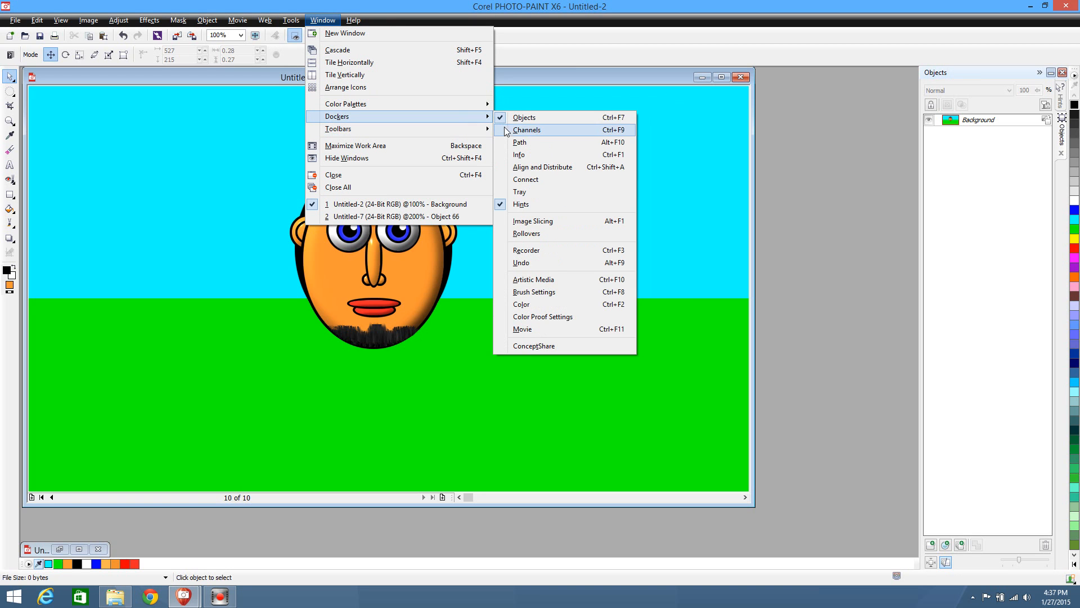
left_click(535, 329)
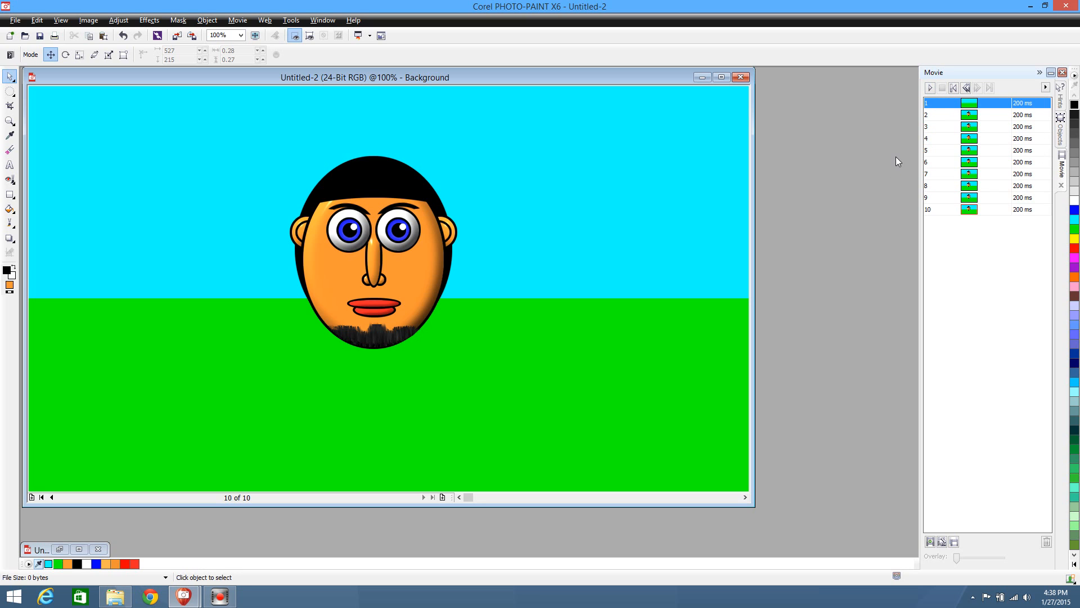
Set the display time of all ten frames to 60 ms, previewing the movie before and after the change
left_click(930, 88)
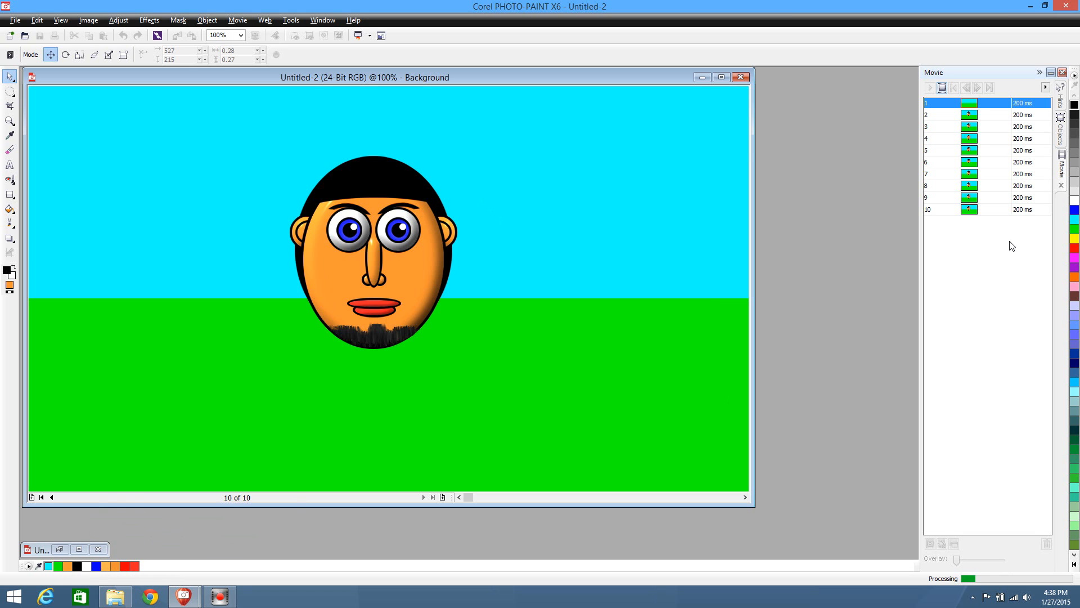
left_click(944, 89)
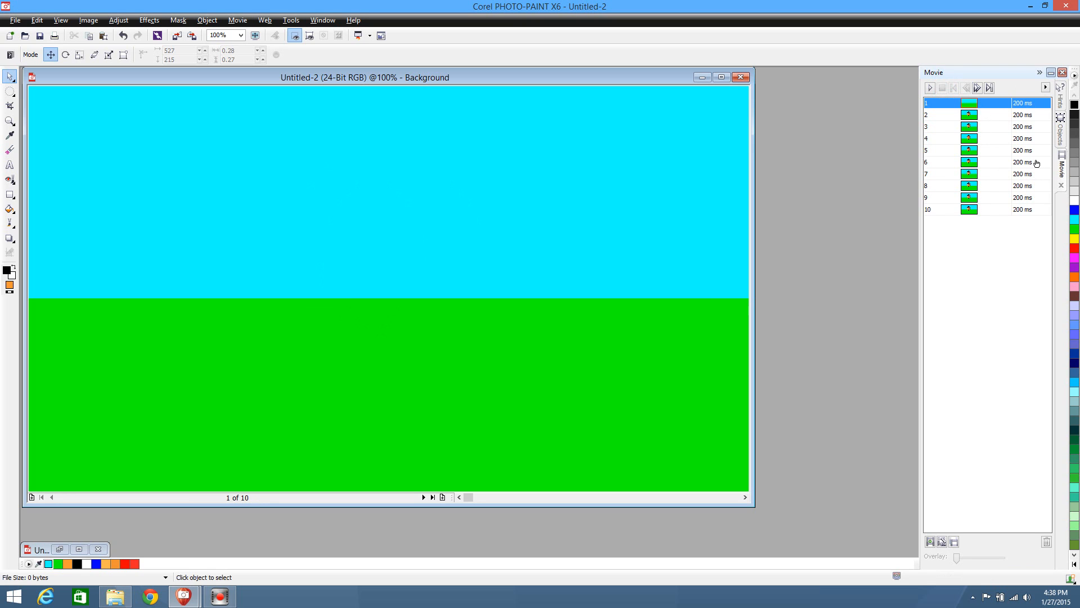
left_click(1023, 105)
type("60")
right_click(998, 103)
left_click(1022, 110)
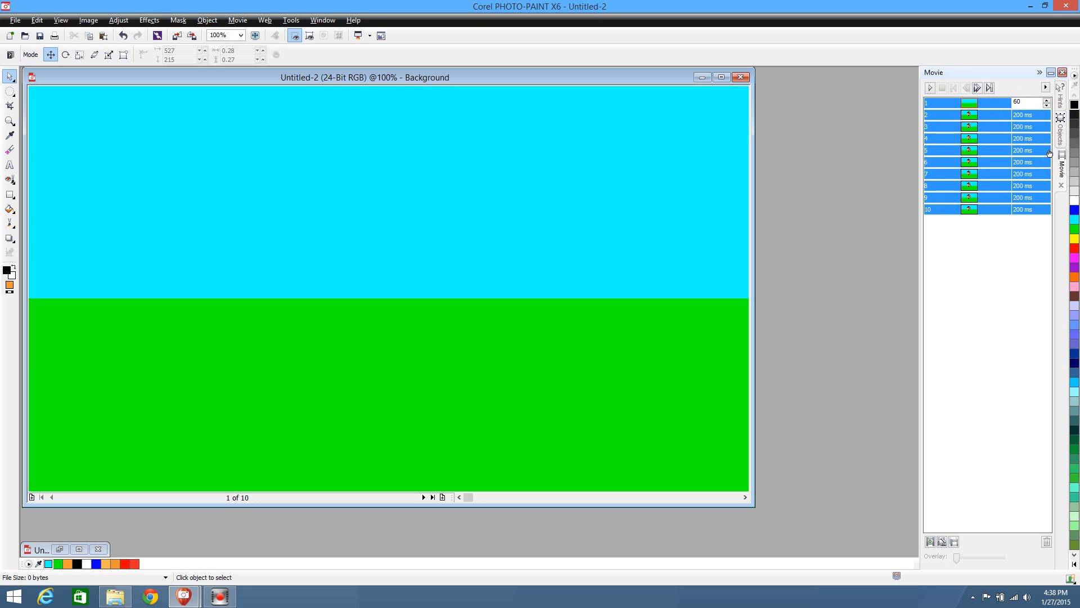
key("Return")
left_click(931, 87)
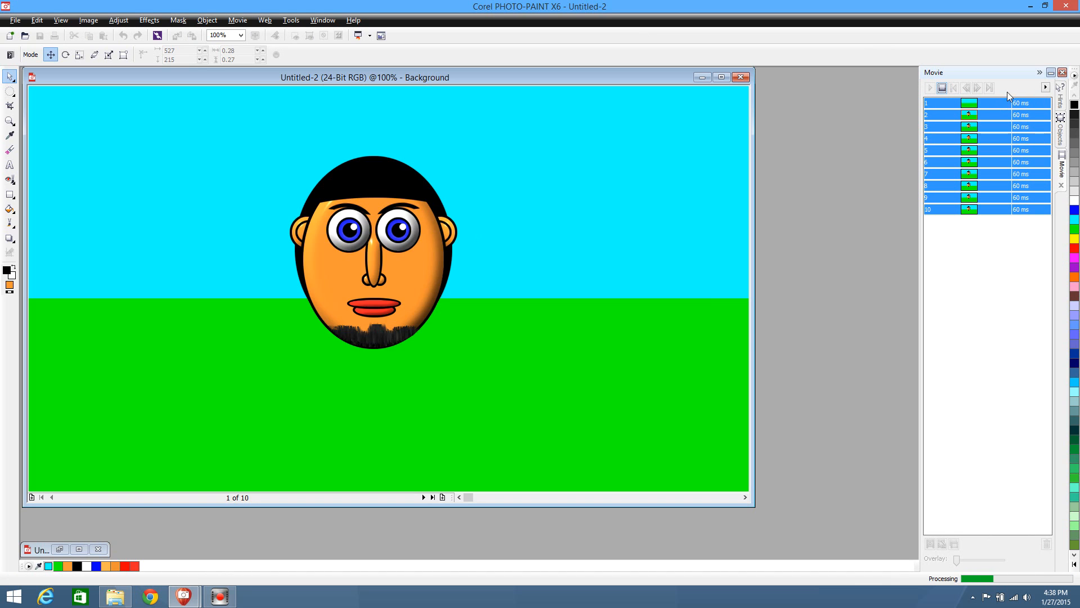
left_click(940, 88)
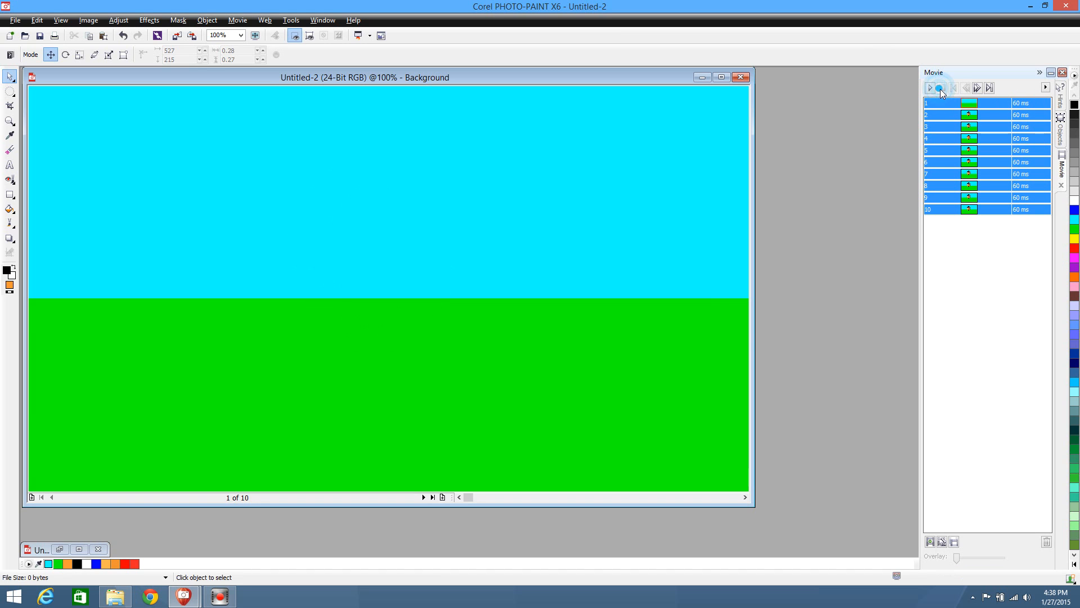
Insert one copy of the covered-eye frame 4 after frame 4 and preview the movie
left_click(84, 497)
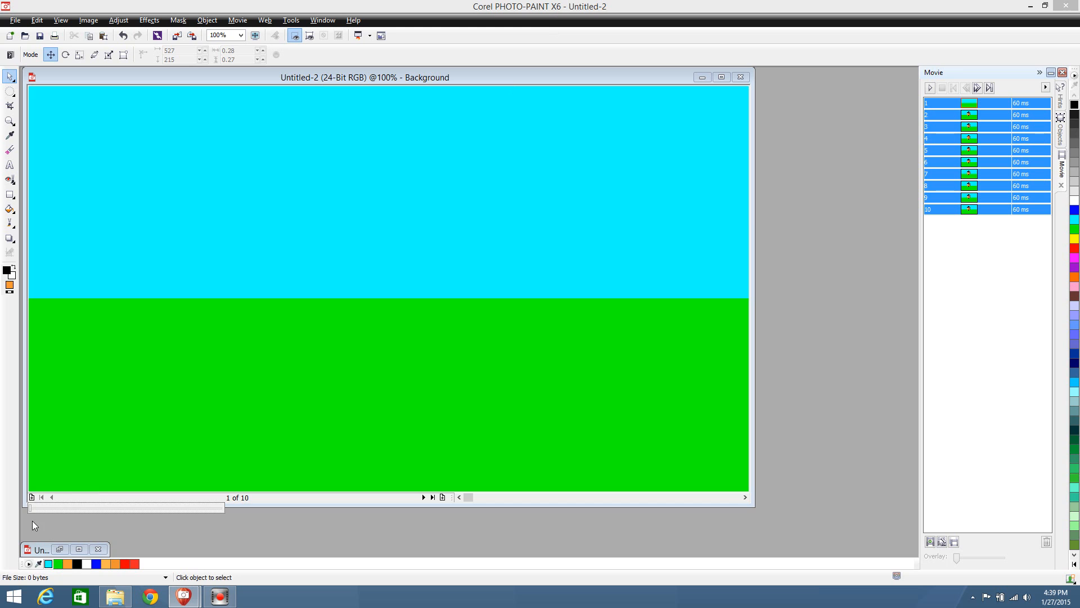
left_click_drag(29, 509, 102, 505)
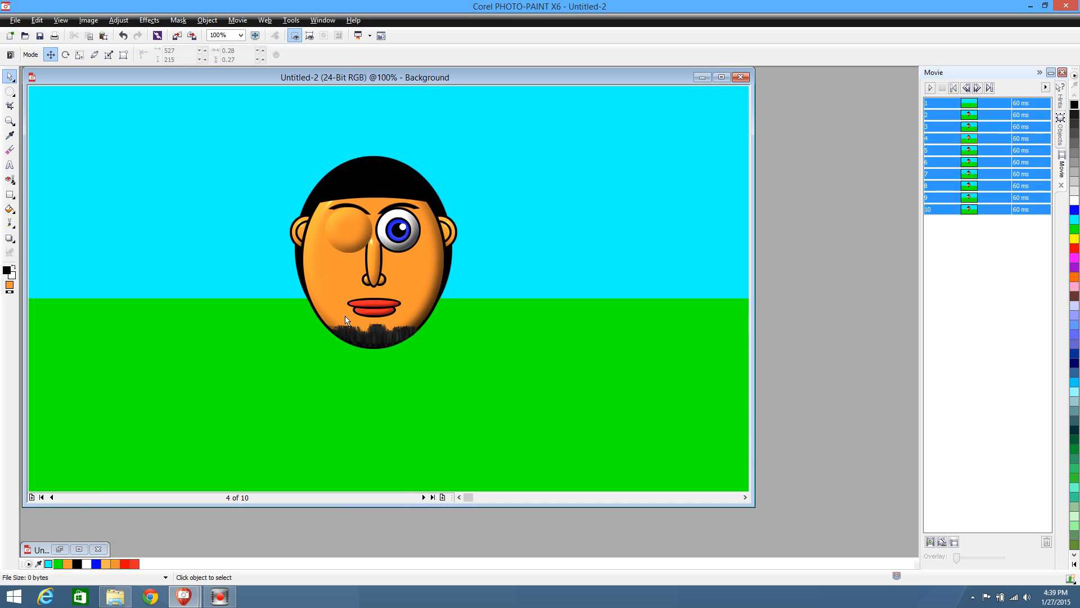
left_click(443, 497)
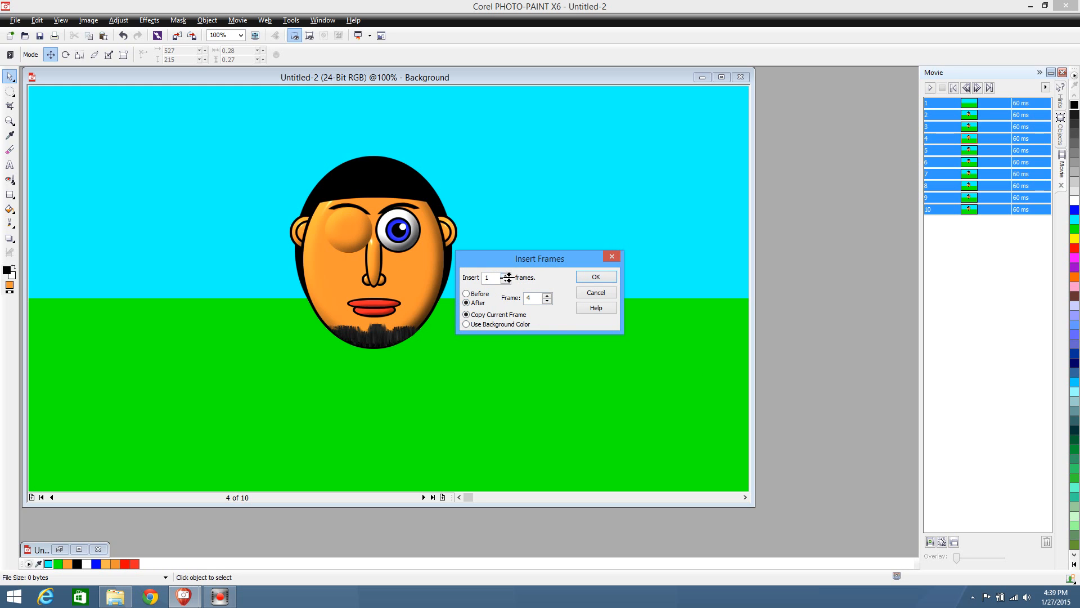
left_click(596, 276)
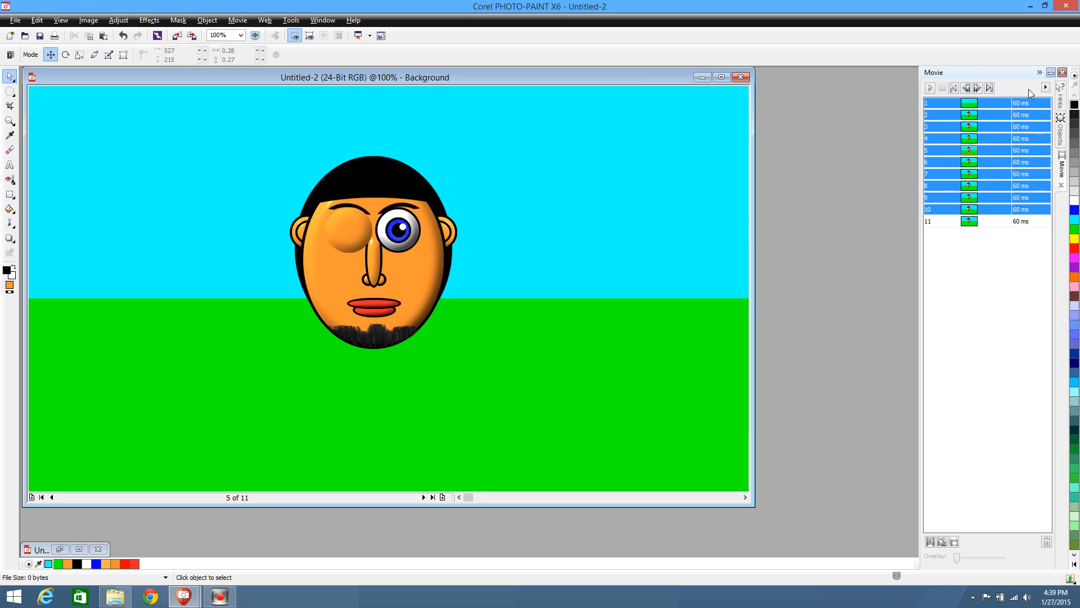
left_click(931, 88)
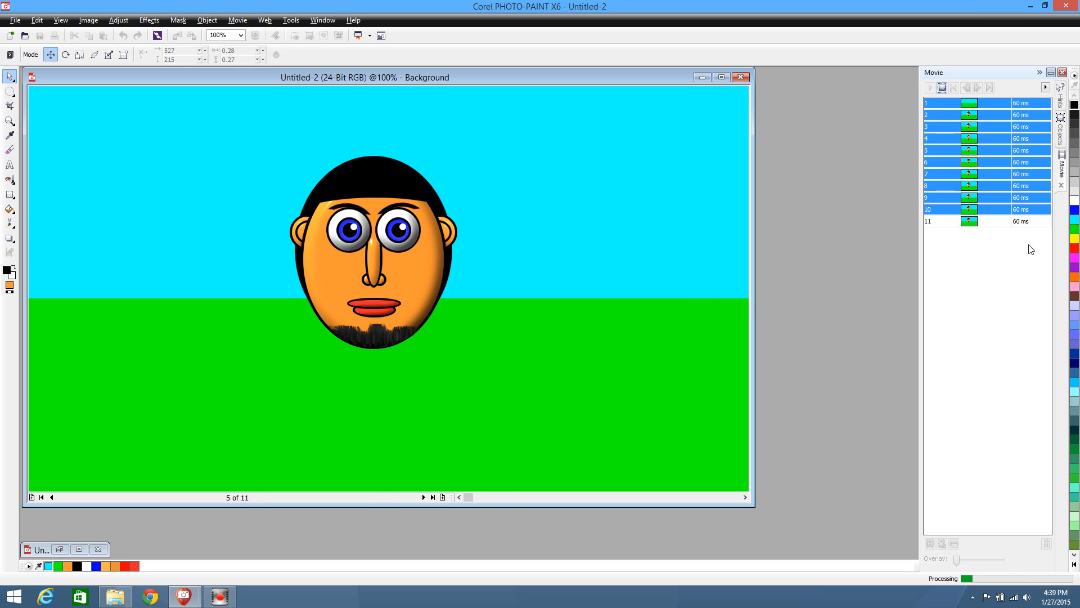
left_click(943, 88)
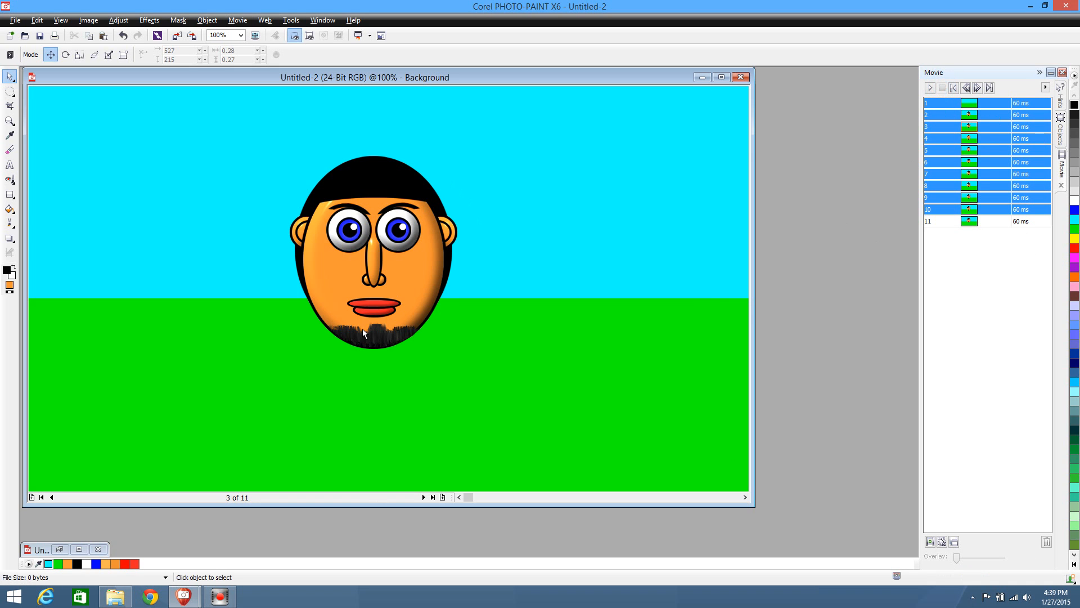
Delete frame 1, the empty sky-and-grass background without the head, and preview the movie
left_click(42, 497)
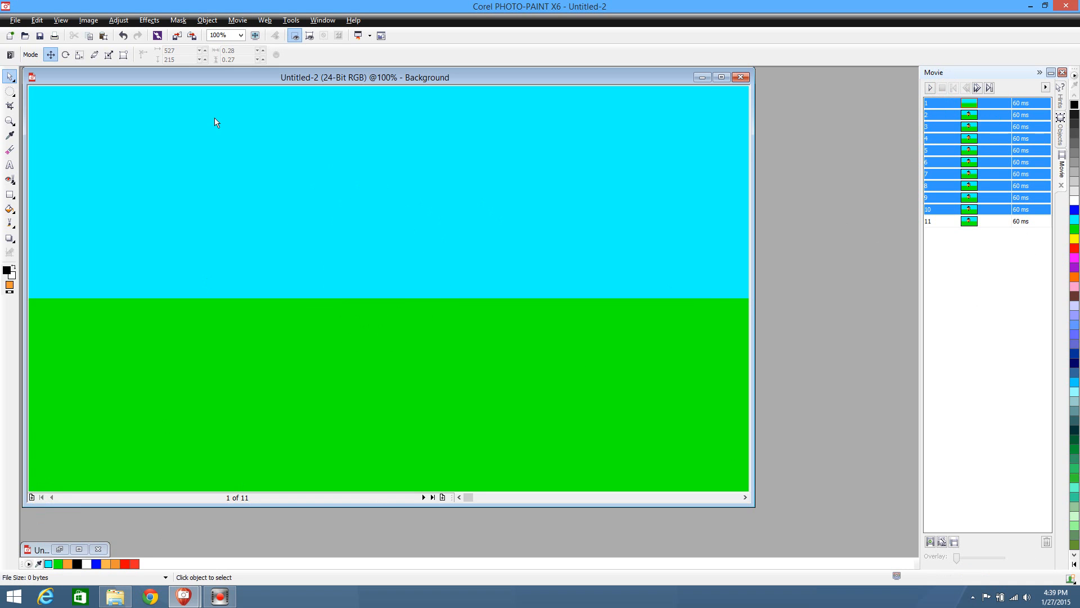
left_click(238, 20)
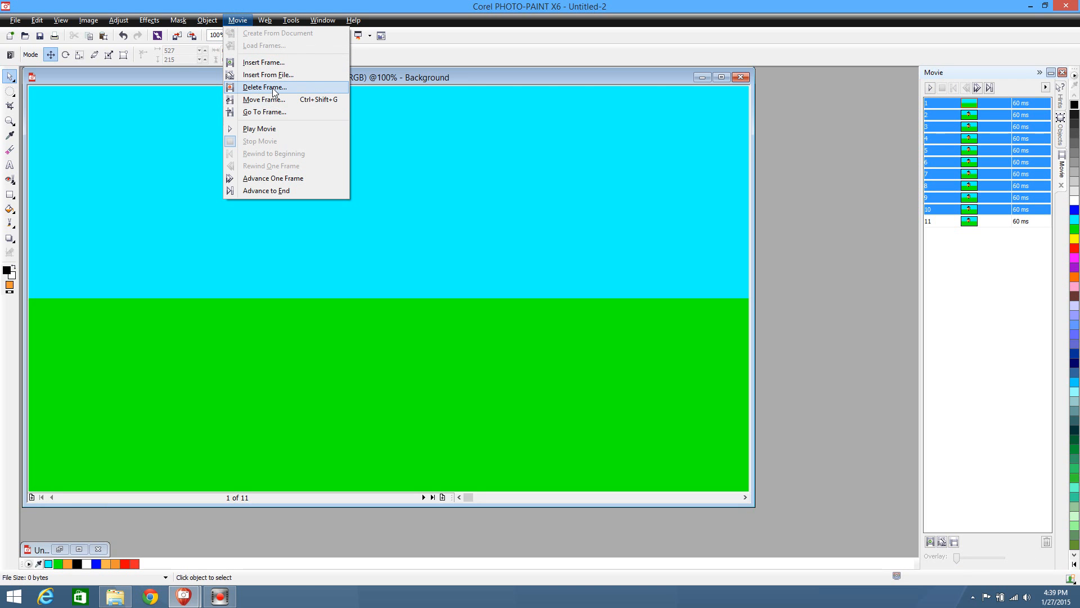
left_click(265, 88)
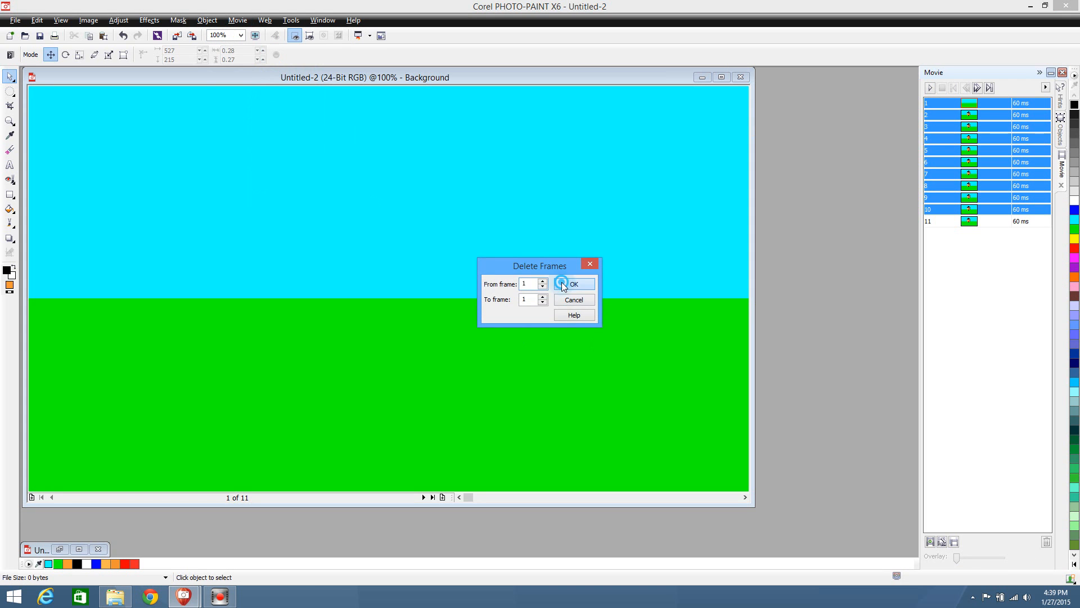
left_click(569, 285)
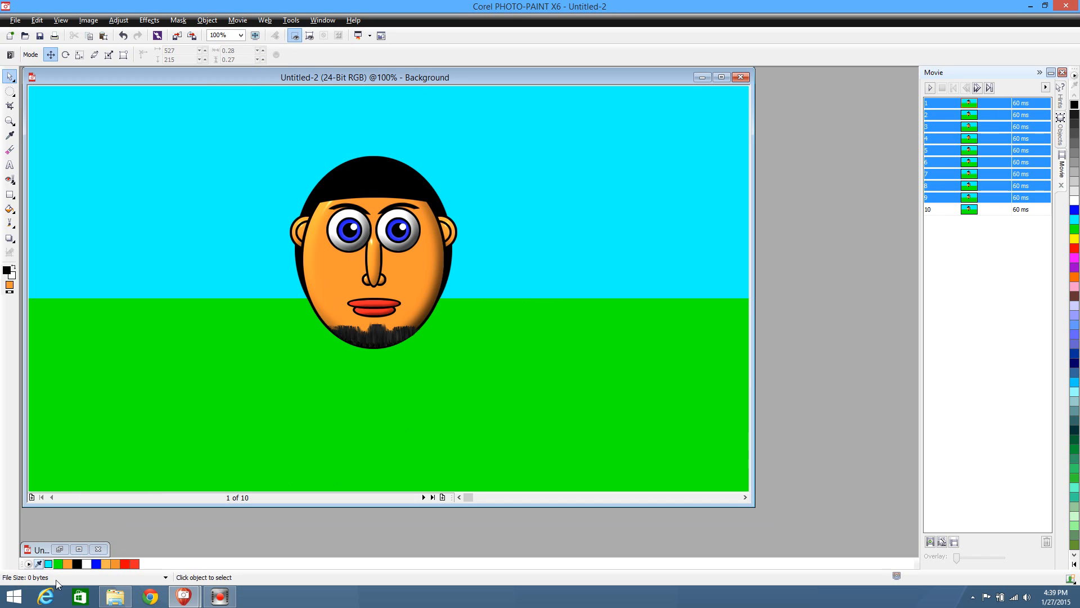
left_click(931, 88)
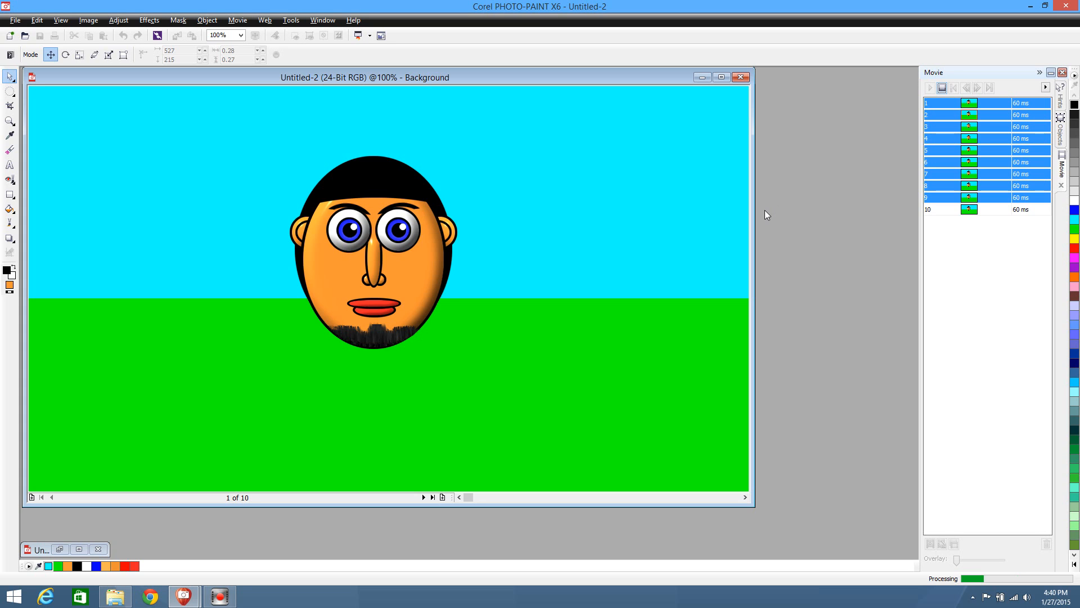
left_click(942, 89)
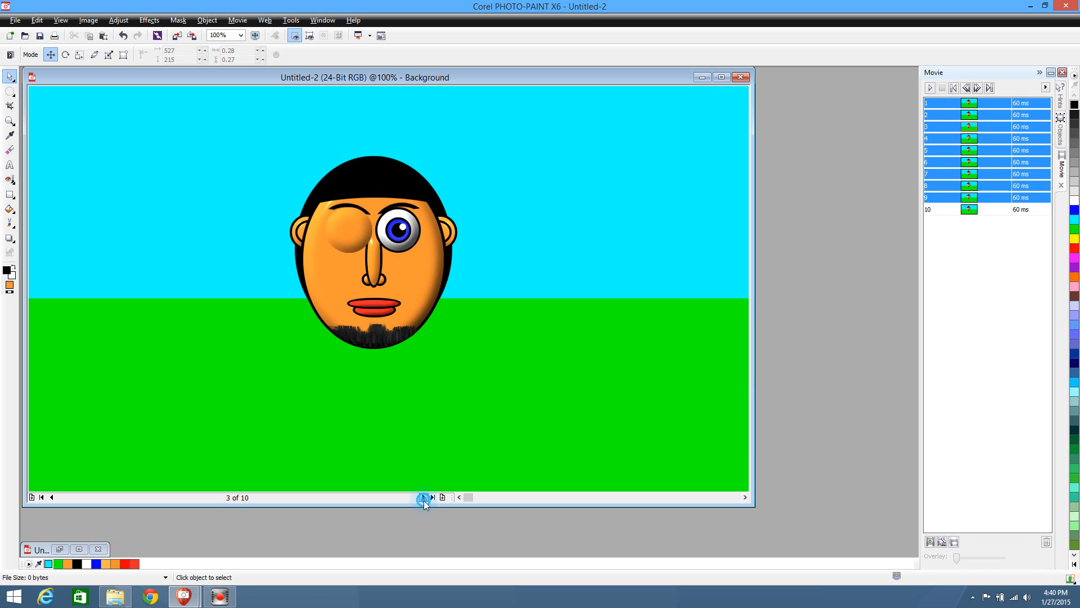
Return to the last covered-eye frame, frame 4, insert one more copy after it and play the movie
left_click(424, 497)
left_click(423, 498)
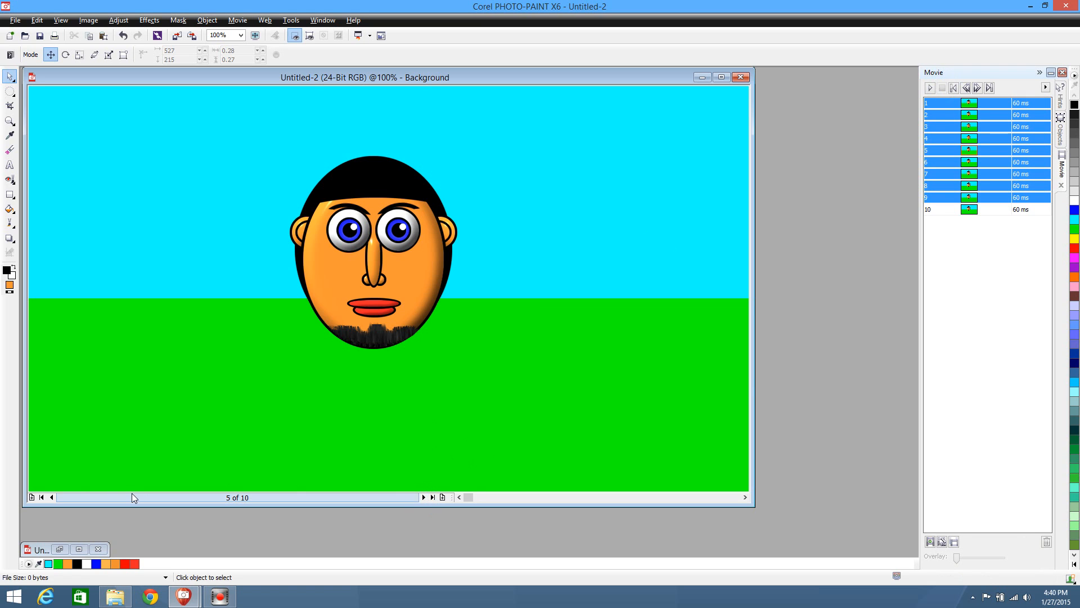
left_click(50, 497)
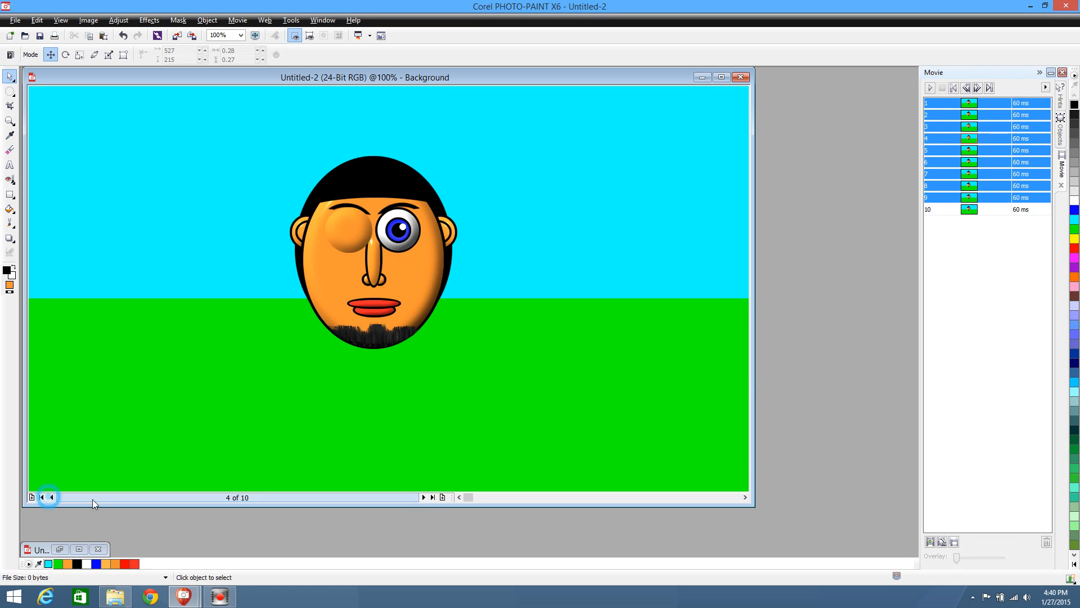
left_click(443, 497)
left_click(467, 315)
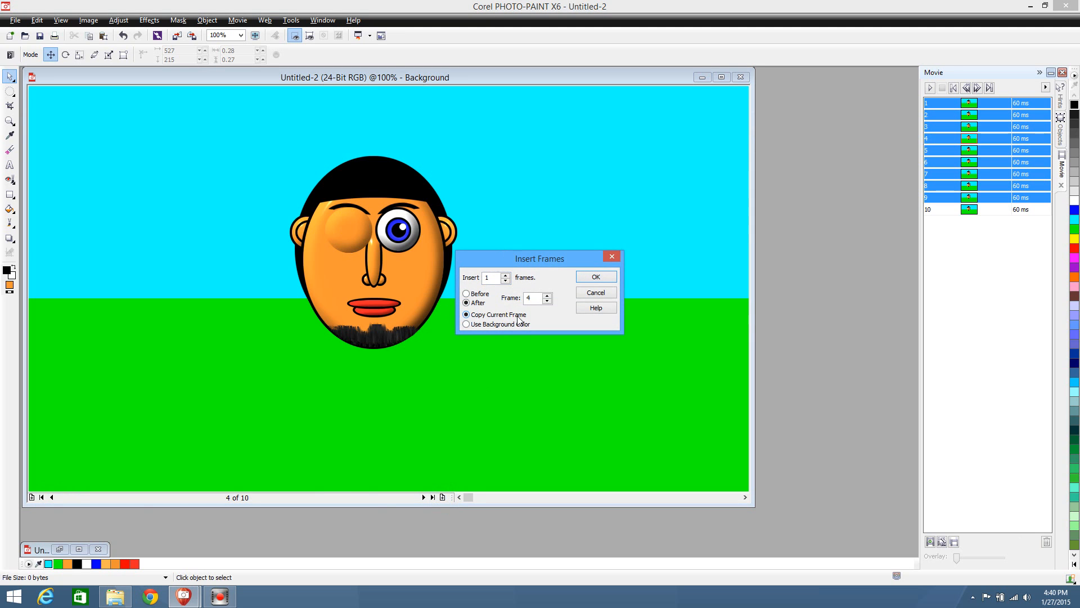
left_click(582, 278)
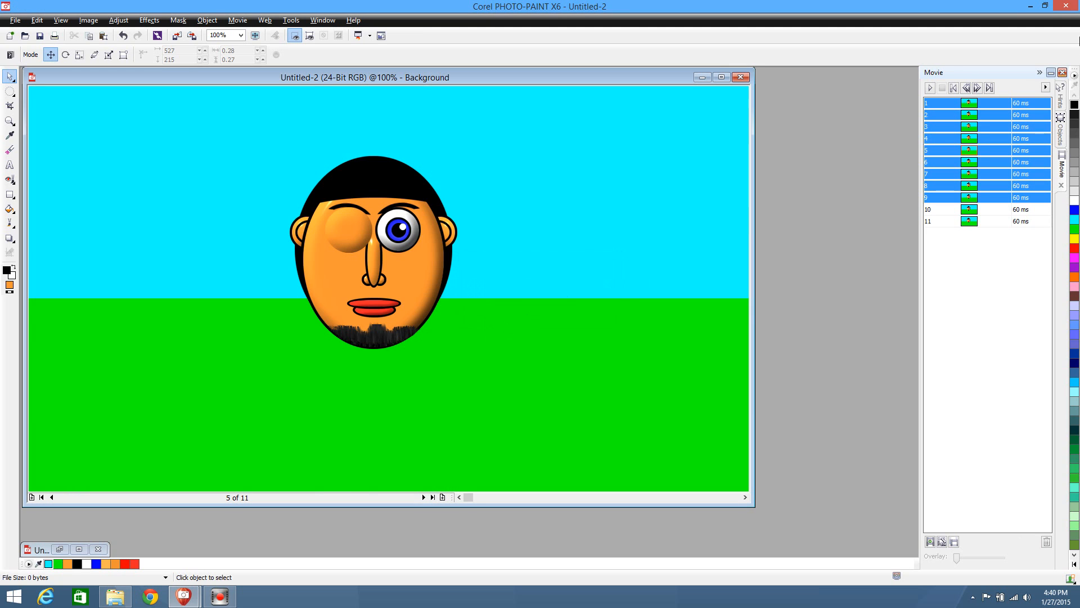
left_click(929, 89)
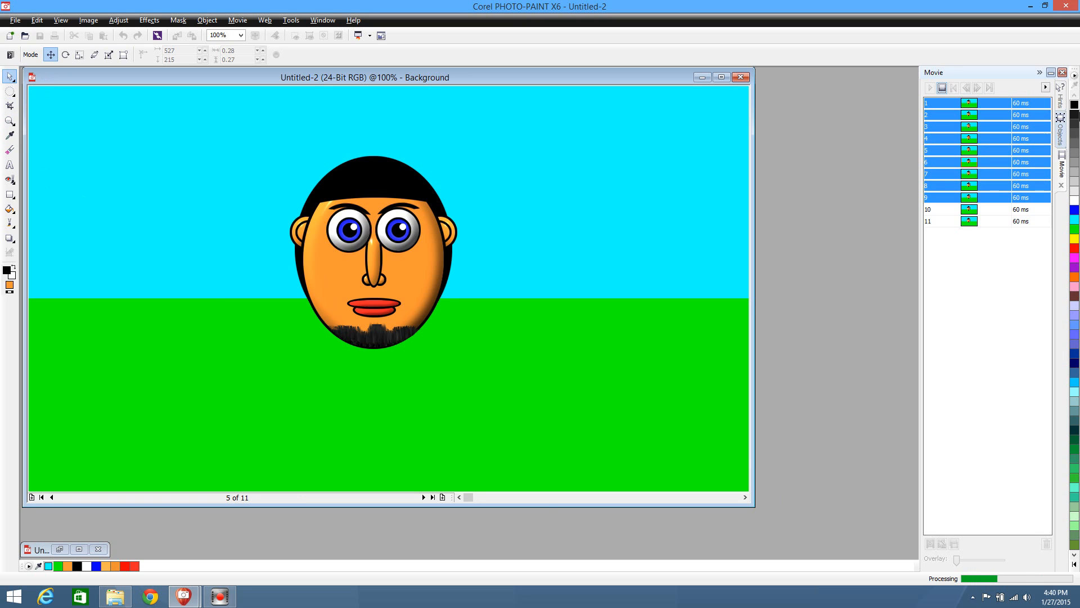
left_click(942, 88)
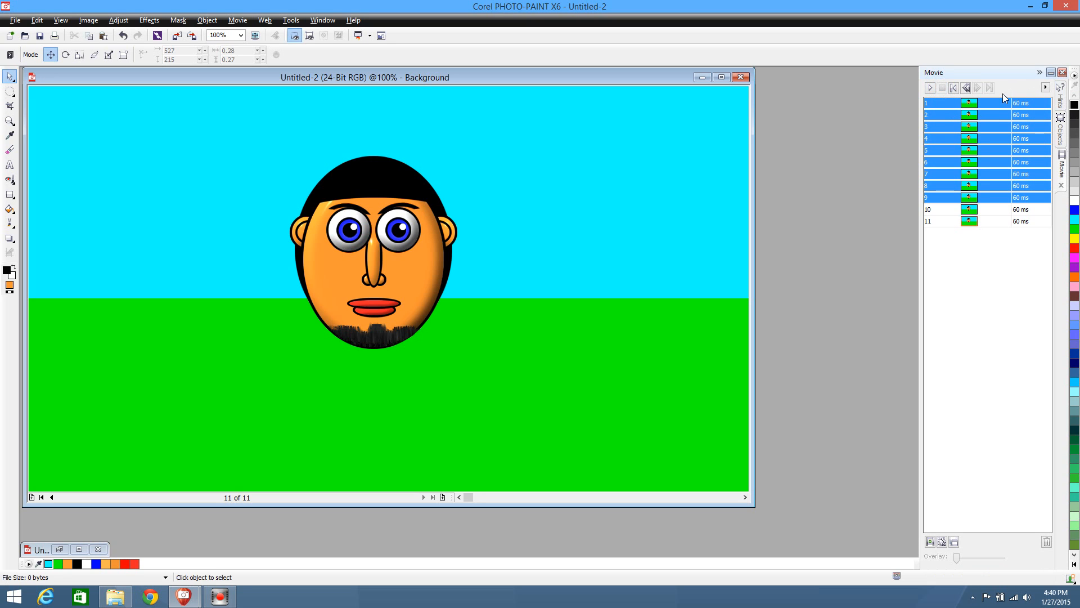